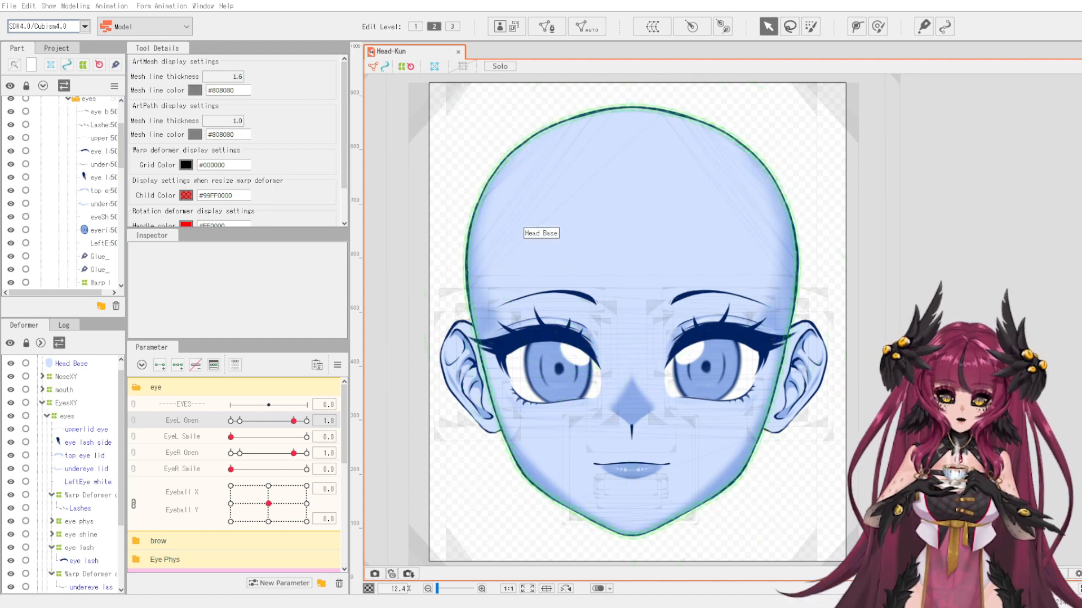
Inspect the Head Base, Head shadow and Head Line meshes one after another, and clear the selection.
click(570, 233)
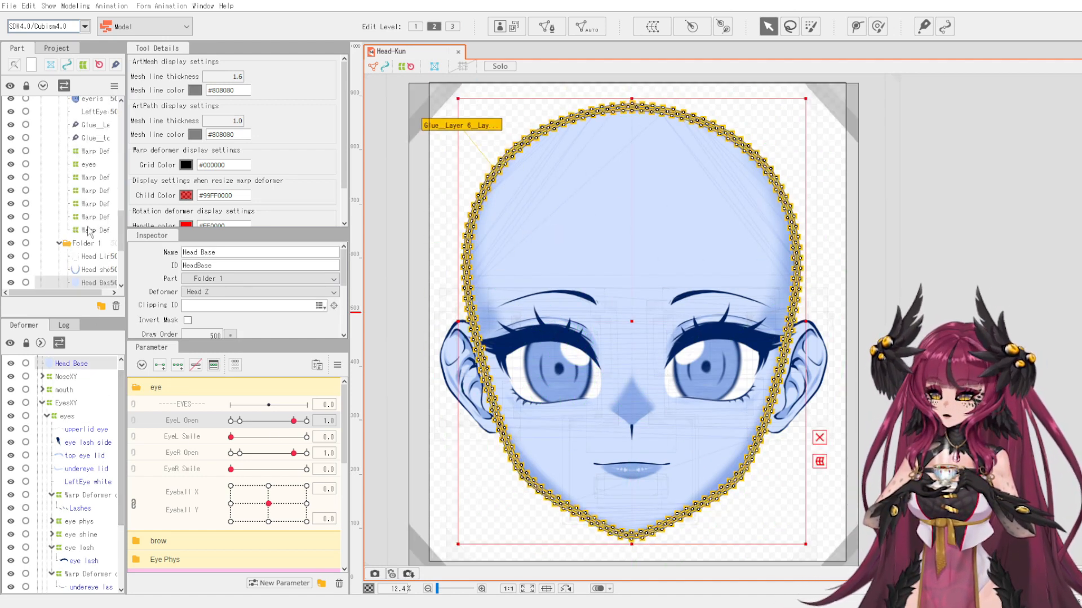
click(85, 270)
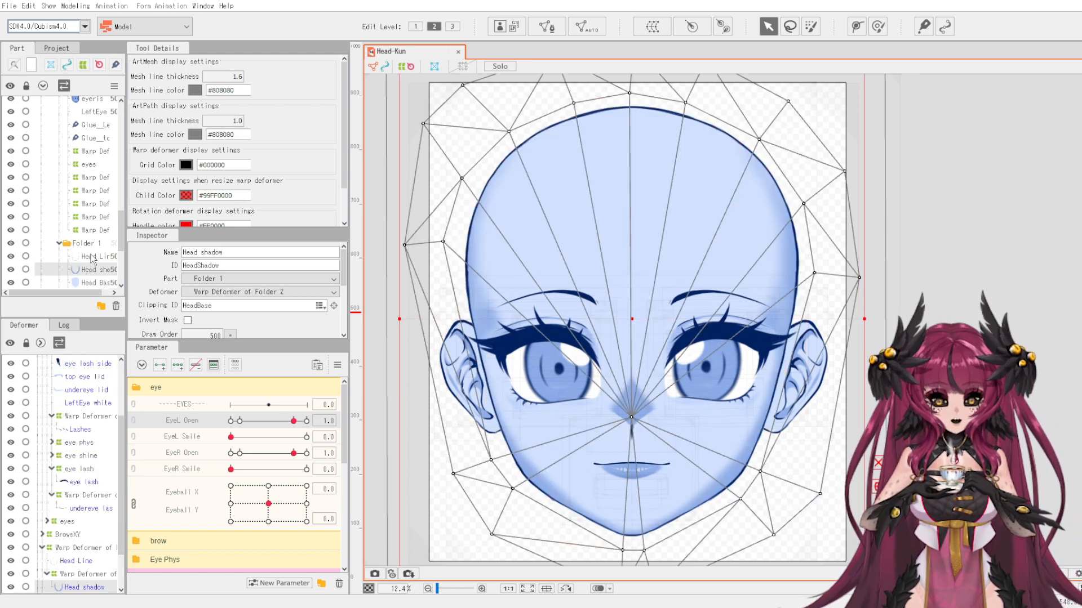
click(89, 257)
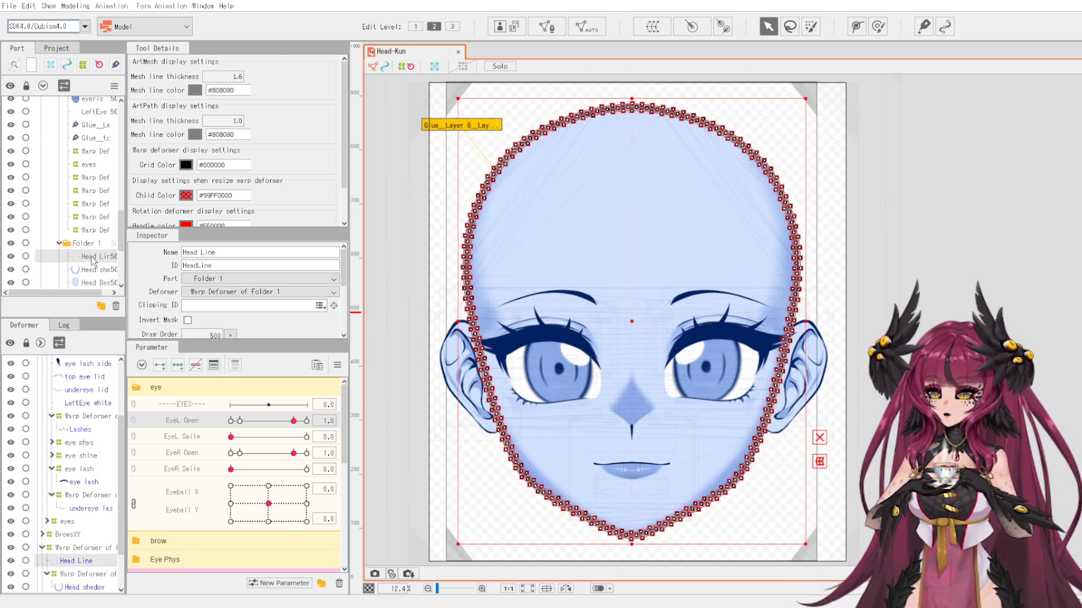
click(604, 259)
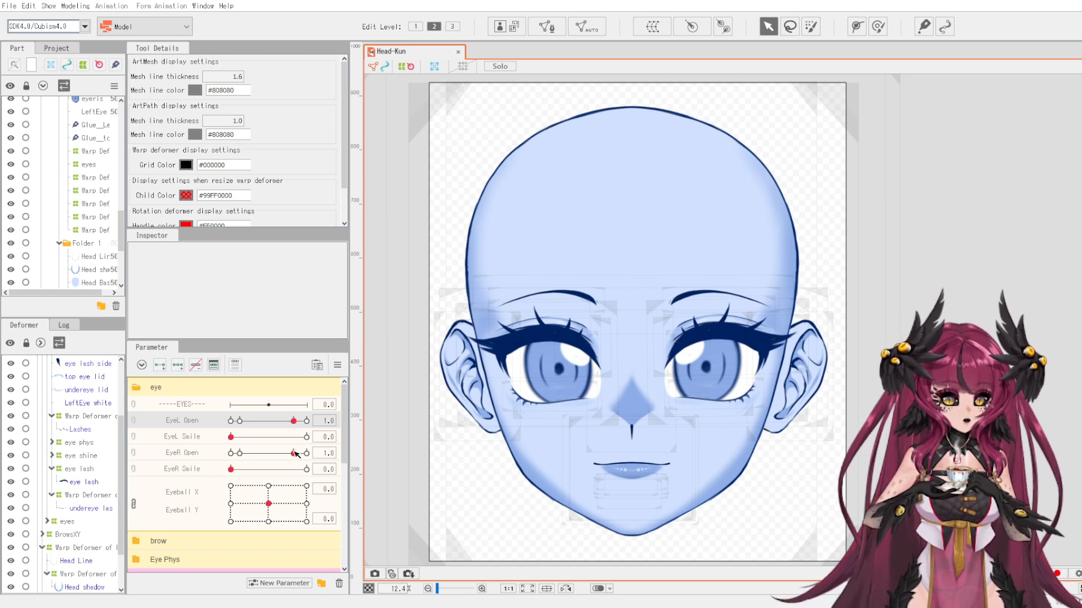
Preview the eye movement with EyeR Open at 1.2 and Eyeball Y at -0.3.
drag(294, 454, 346, 464)
drag(234, 470, 271, 510)
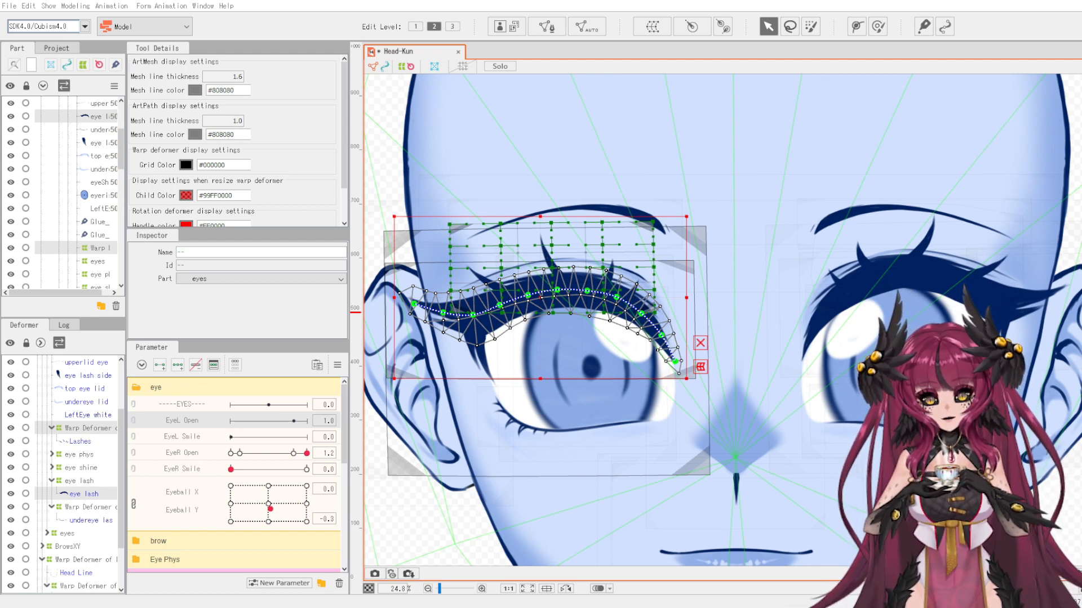
Edit the EyeL Open parameter and set its maximum range value to 1.2.
right_click(170, 422)
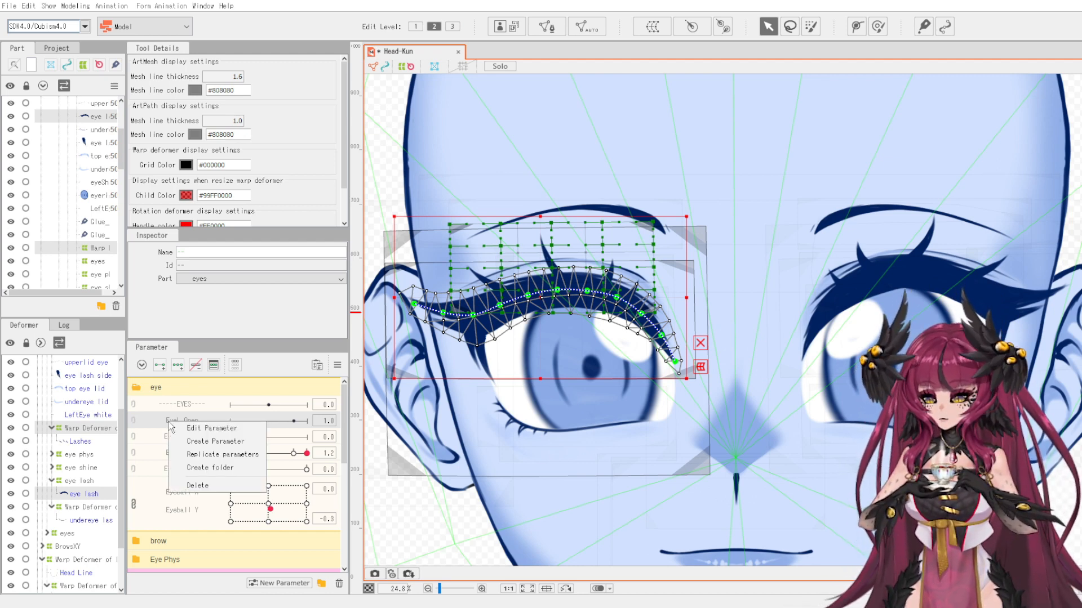
click(200, 429)
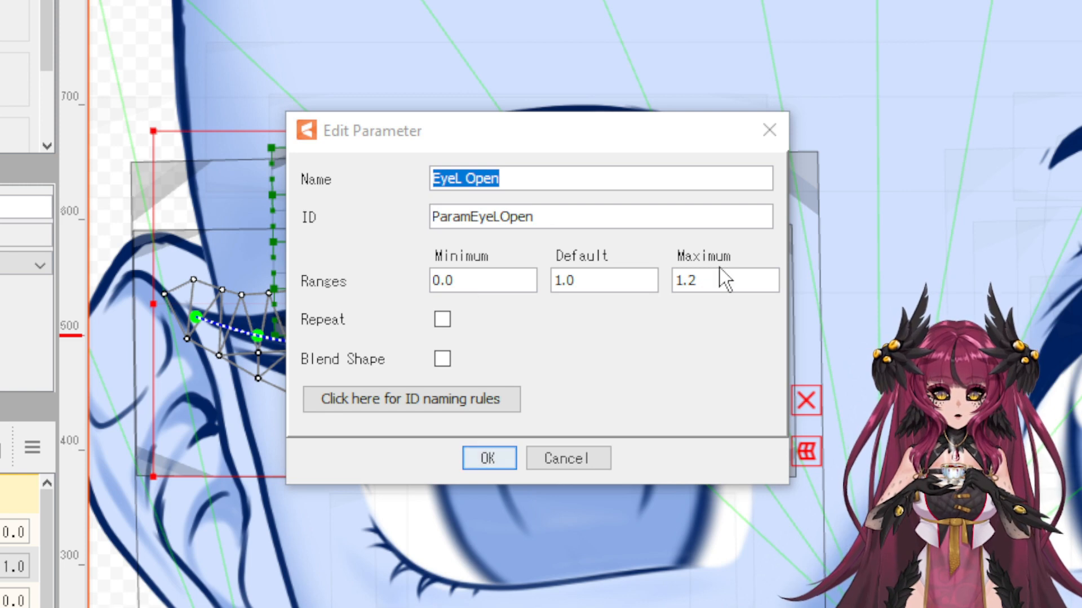
double_click(716, 288)
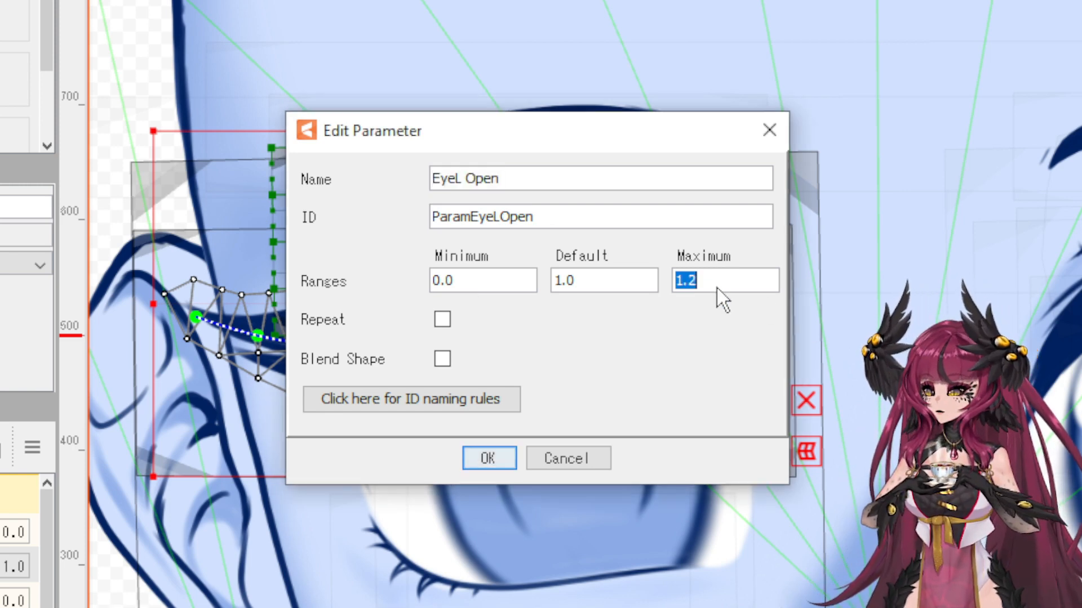
click(717, 286)
double_click(688, 280)
text(11)
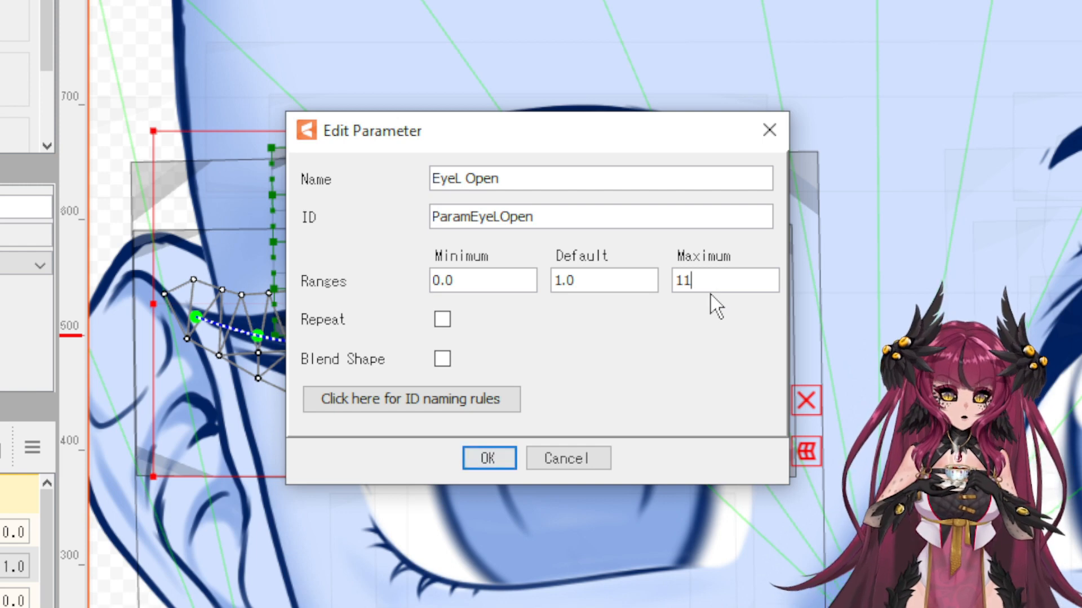
key(BackSpace)
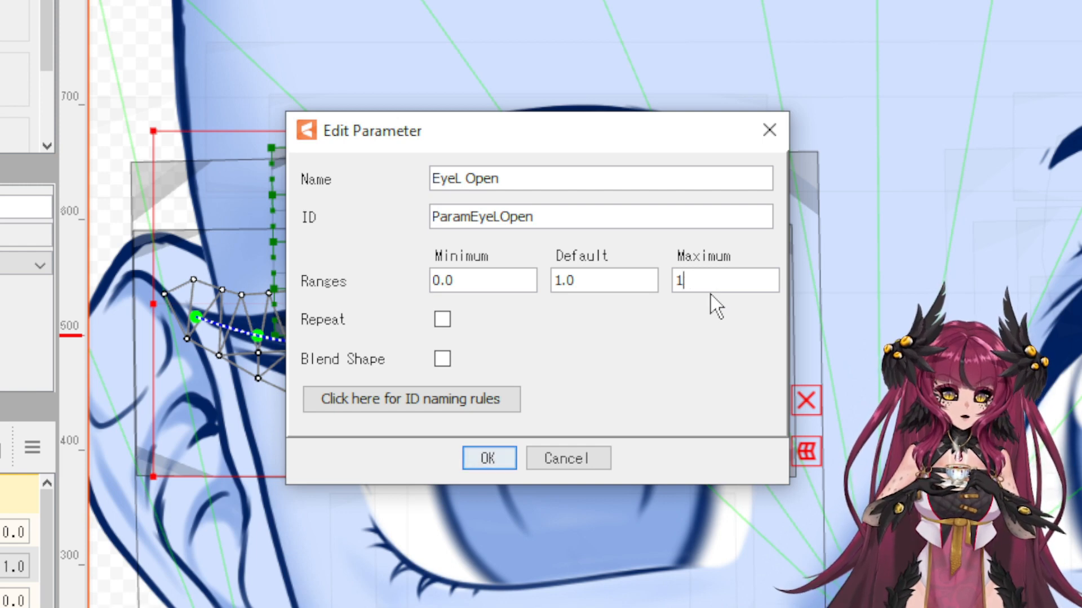
text(.2)
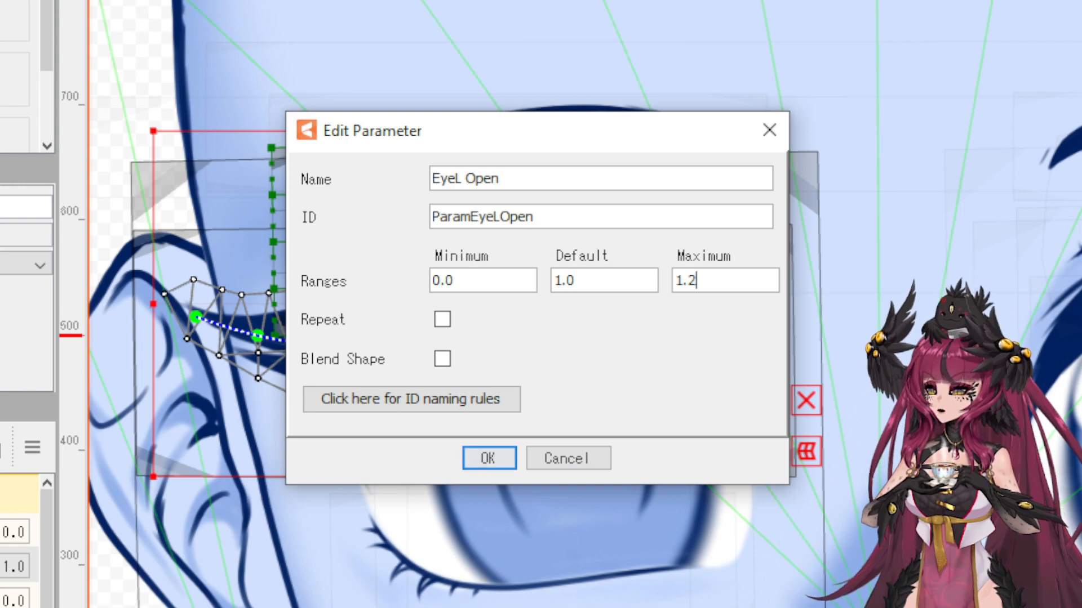
click(488, 458)
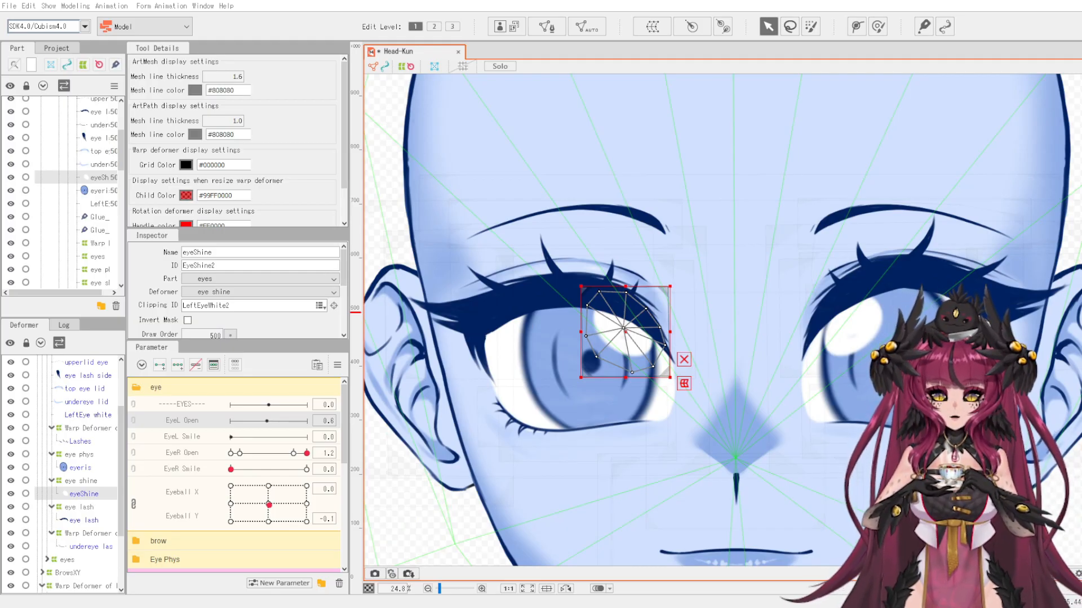
Set EyeL Open to 0.8 and inspect the LeftEye white and eyeris meshes.
mouse_move(267, 422)
mouse_down()
mouse_move(278, 422)
mouse_move(221, 430)
mouse_move(260, 437)
mouse_up()
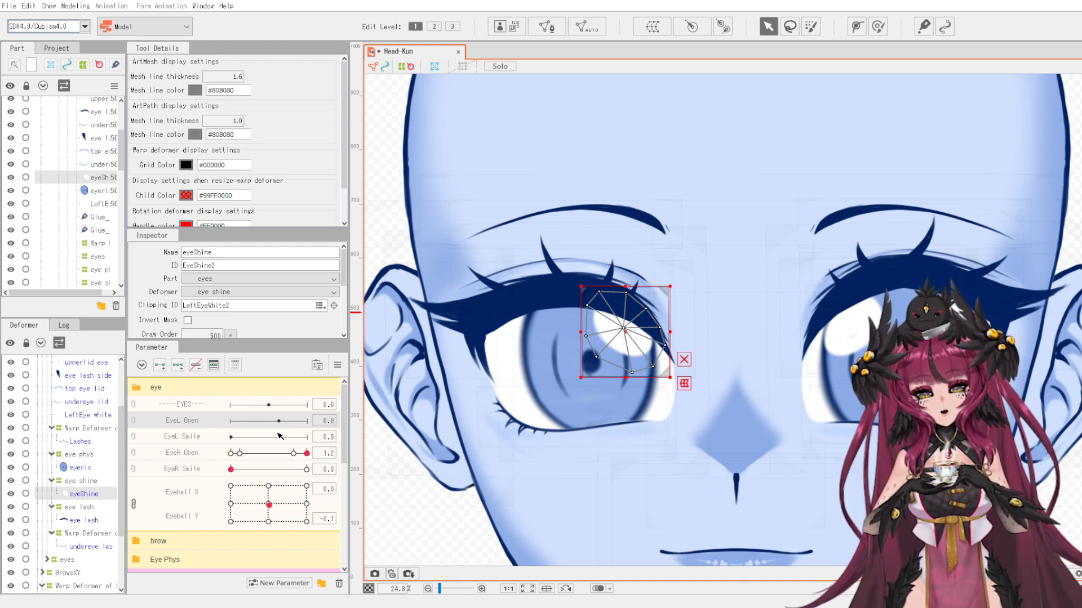
click(505, 378)
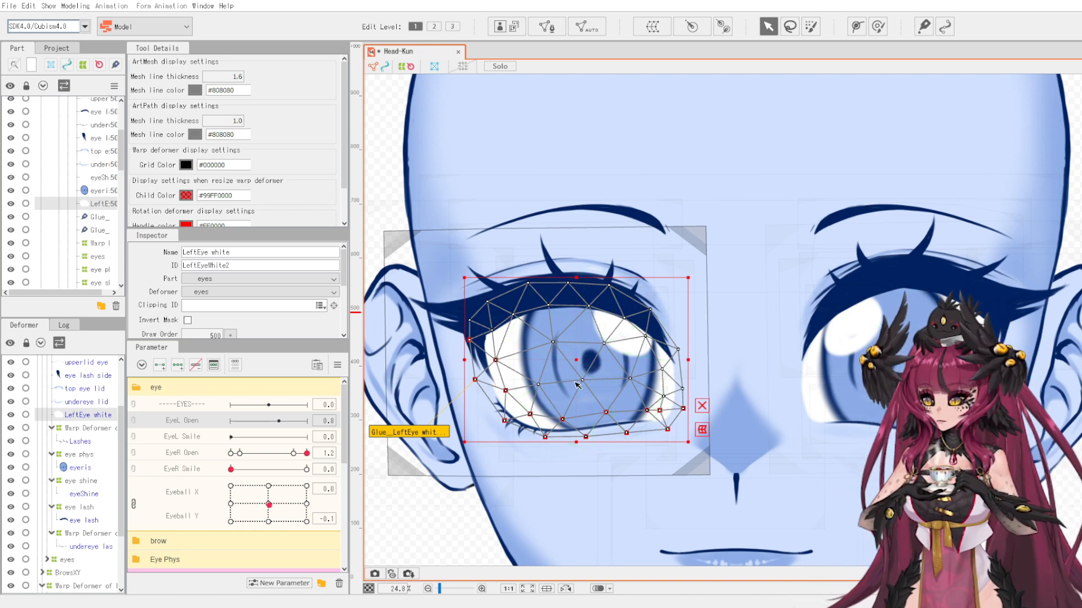
click(547, 373)
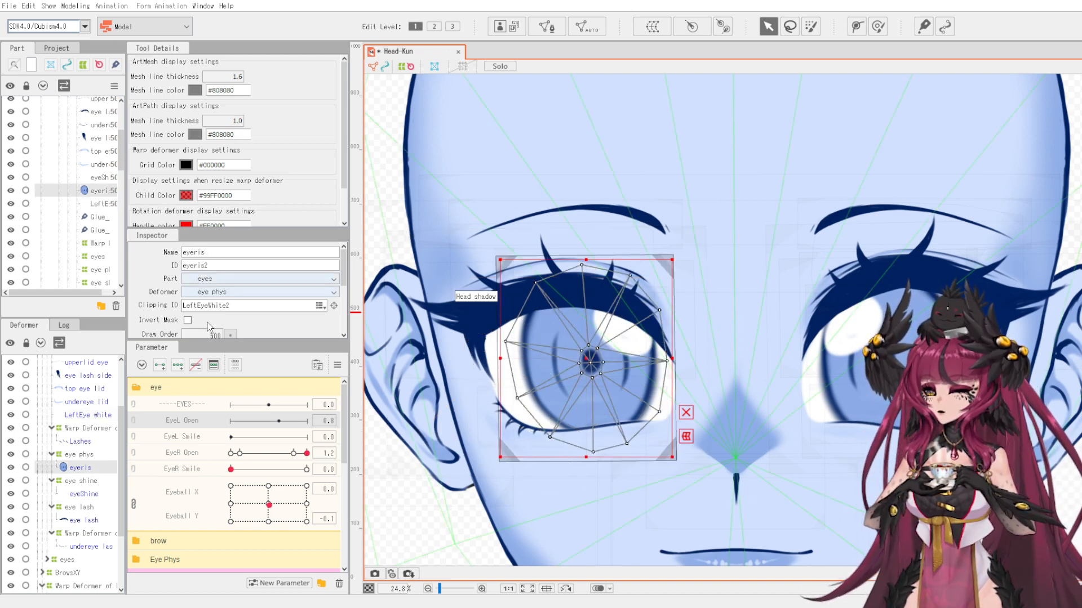
Copy the LeftEye white mesh's ID and use LeftEyeWhite2 as the clipping ID of the eyeris mesh.
click(512, 387)
double_click(241, 268)
key(ctrl+c)
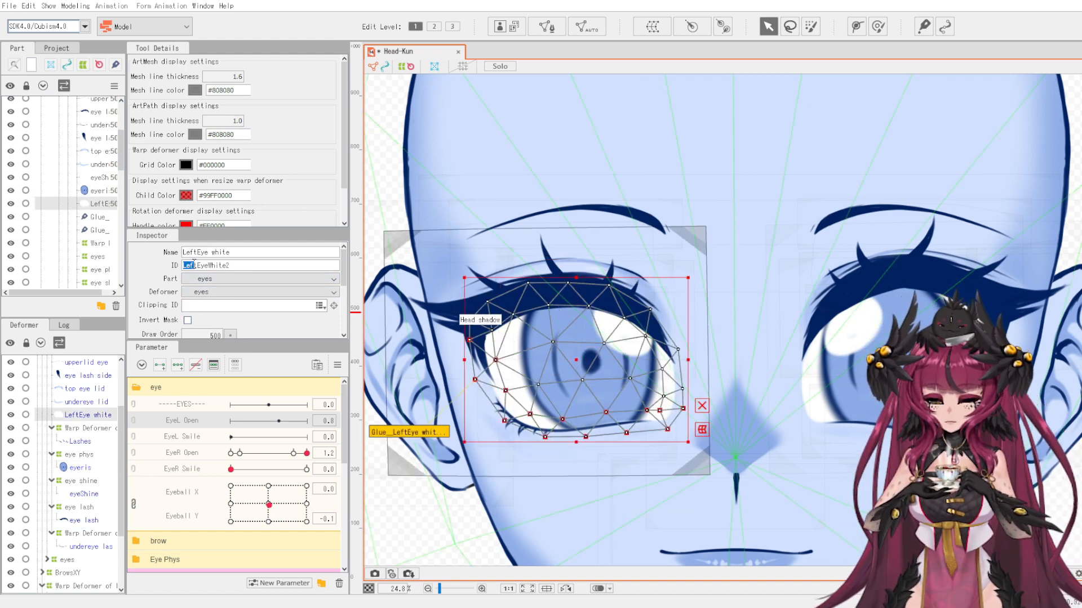
click(535, 369)
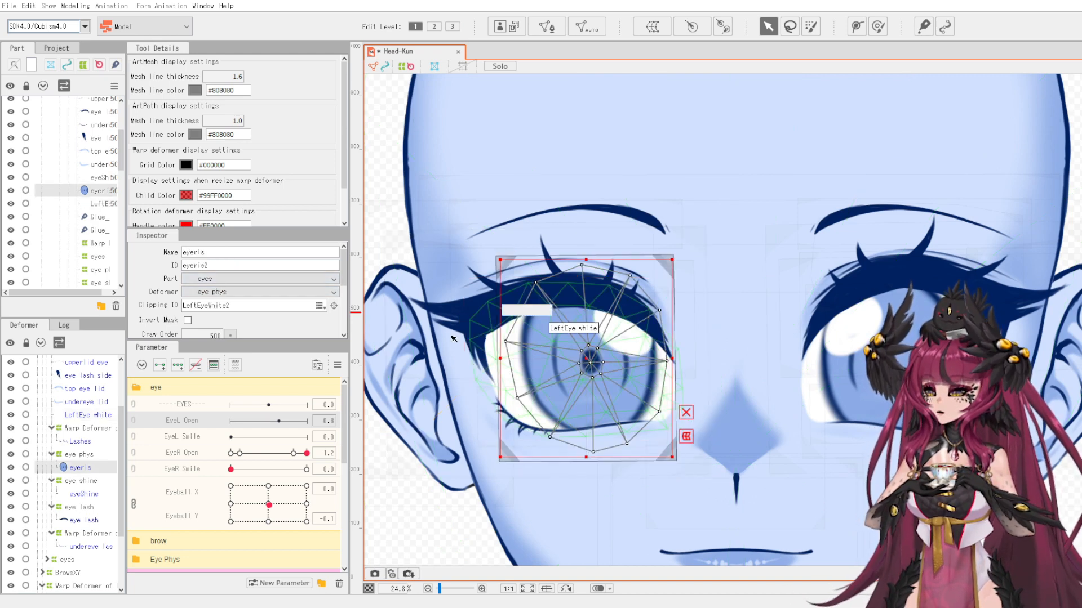
click(242, 306)
key(ctrl+v)
click(241, 306)
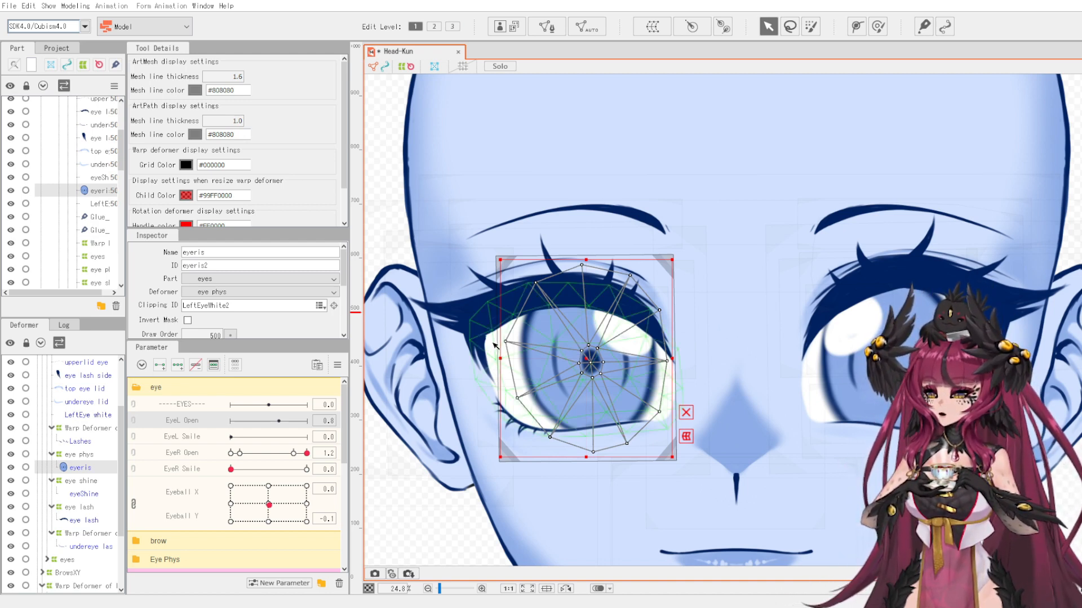
Try moving the LeftEye white mesh away from the eye to test the clipping, and undo the move.
click(492, 360)
drag(491, 364, 433, 338)
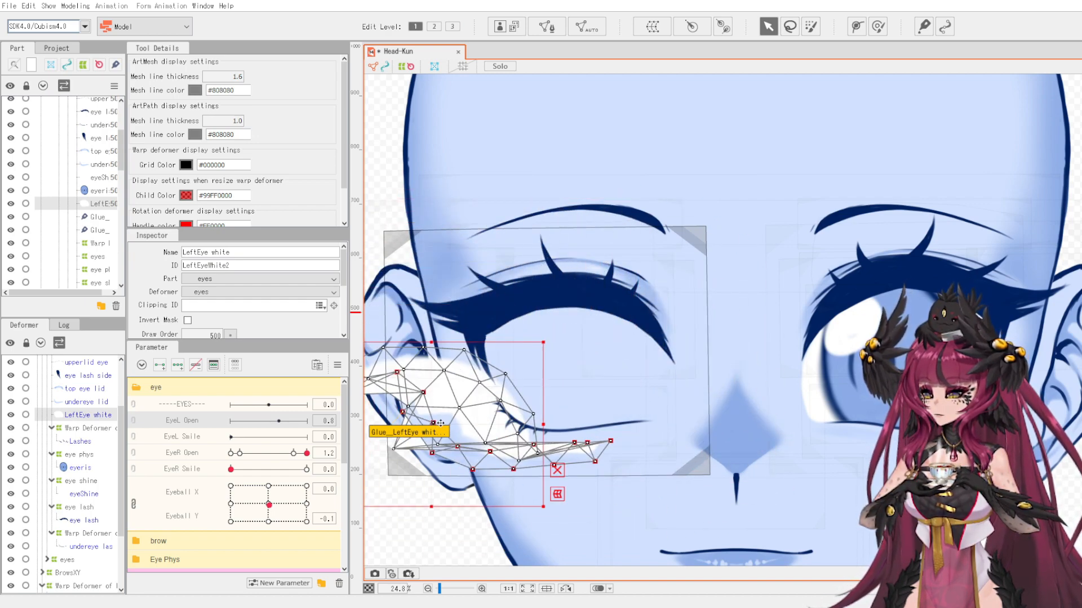
key(ctrl+z)
Select the undereye lid mesh and toggle its visibility off and on to check what it covers.
click(514, 445)
scroll(513, 445, up, 2)
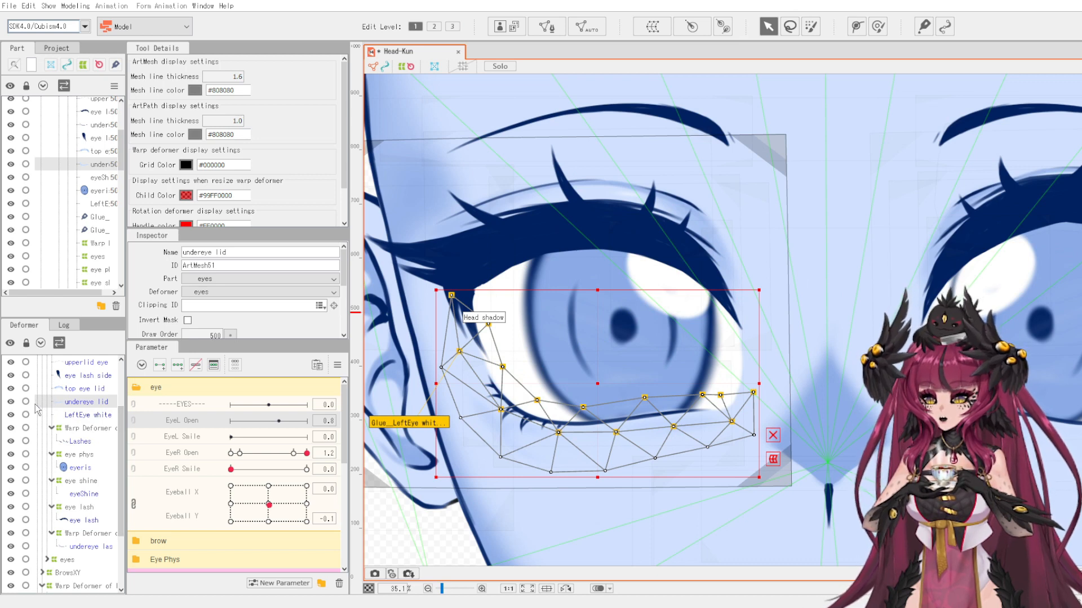
click(11, 402)
click(12, 403)
click(12, 402)
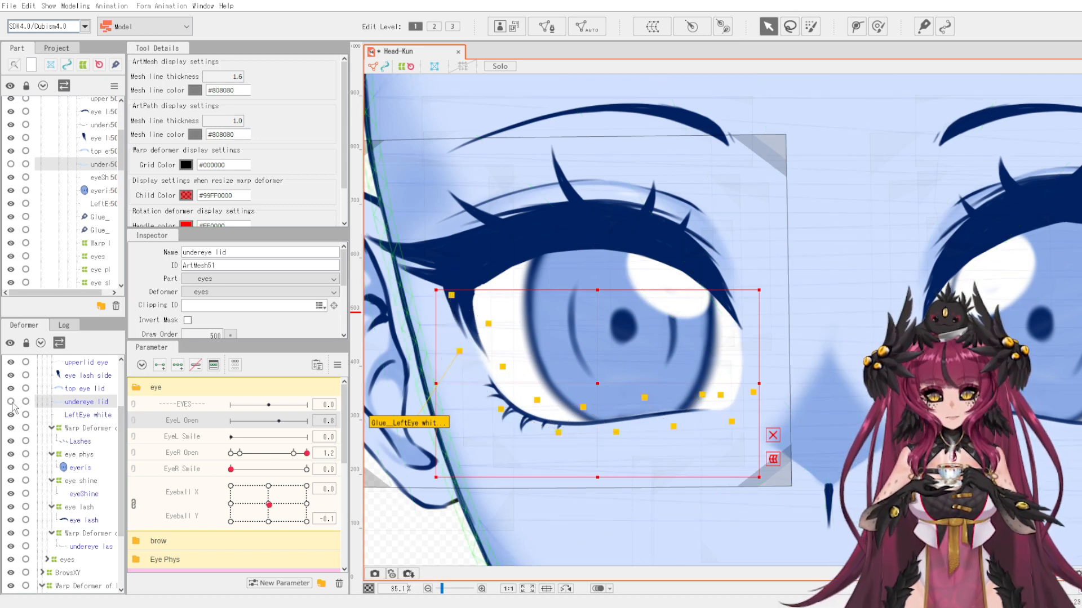
click(12, 403)
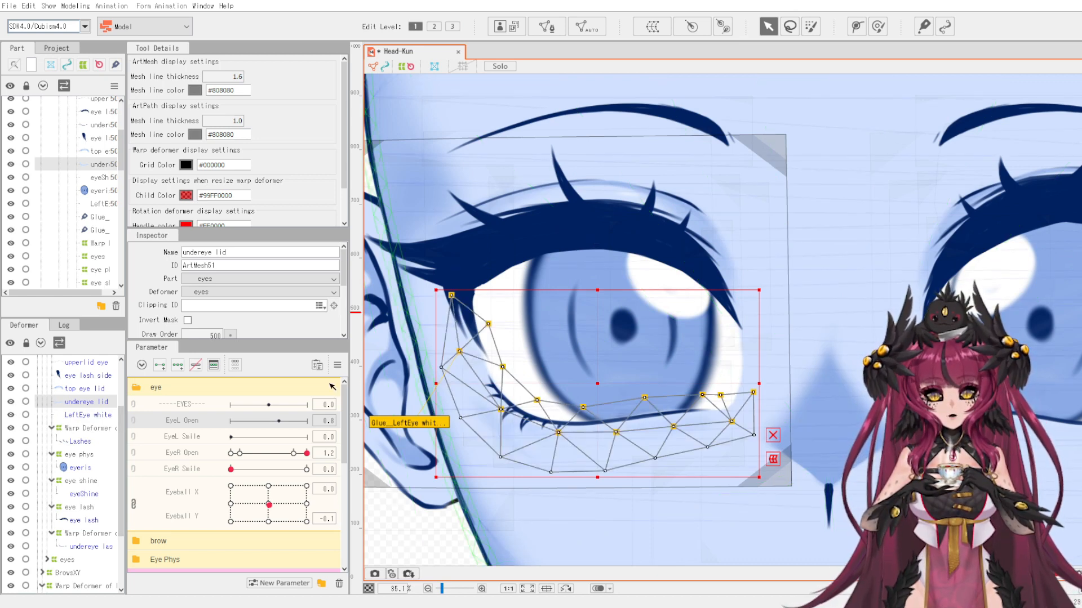
Select the LeftEye white and undereye lid meshes together and open both for mesh editing.
click(517, 321)
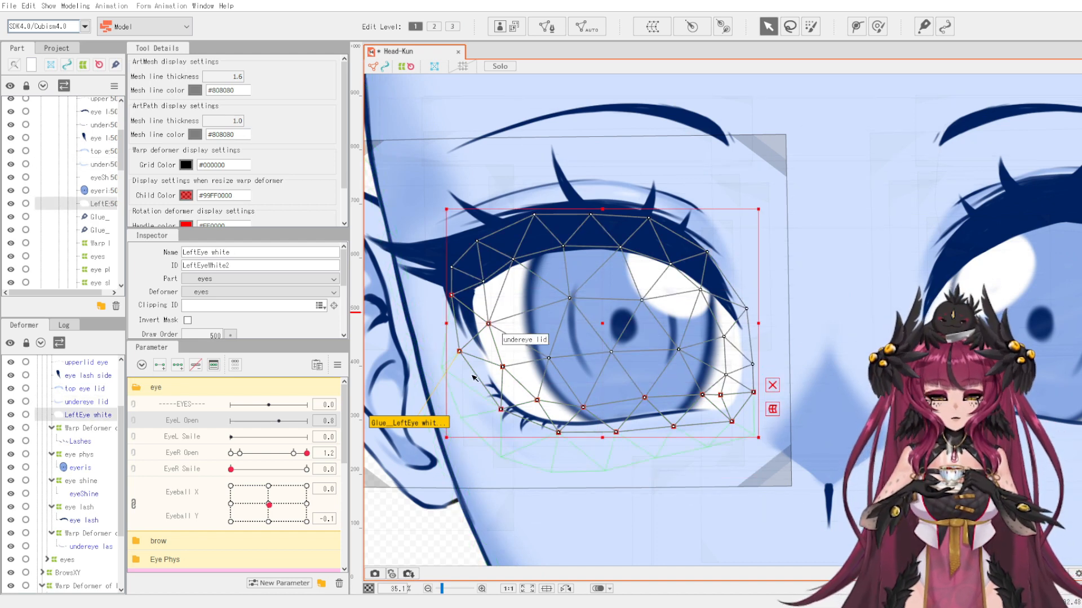
shift+click(477, 402)
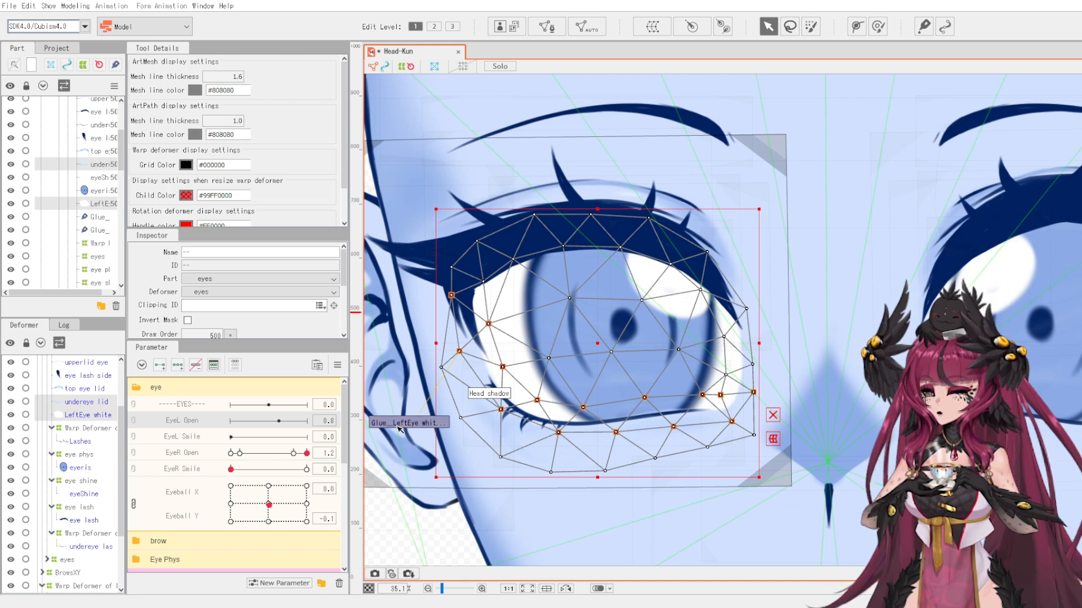
click(399, 428)
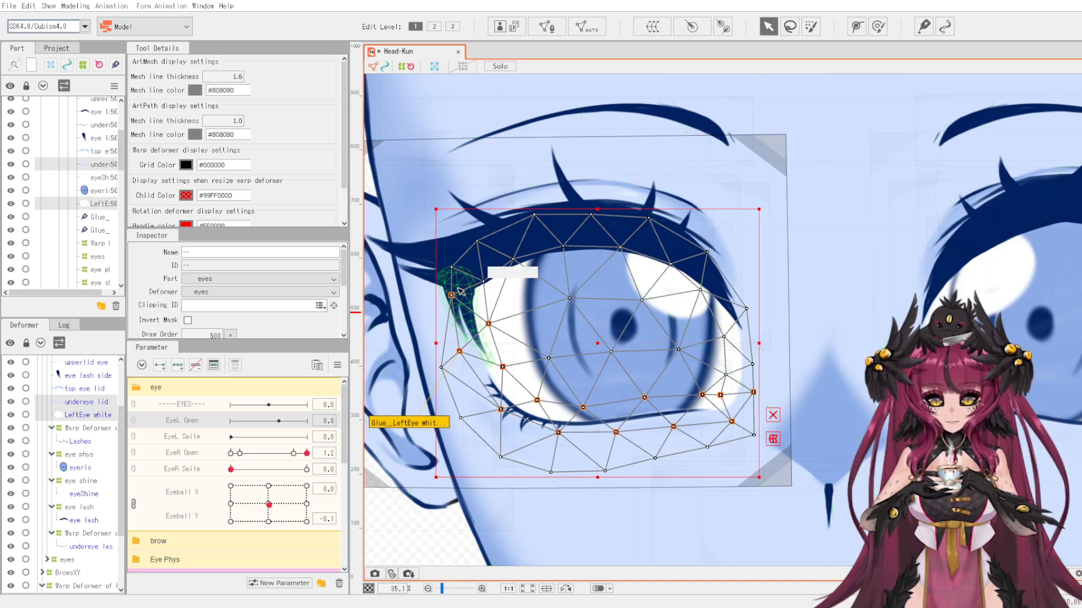
click(549, 27)
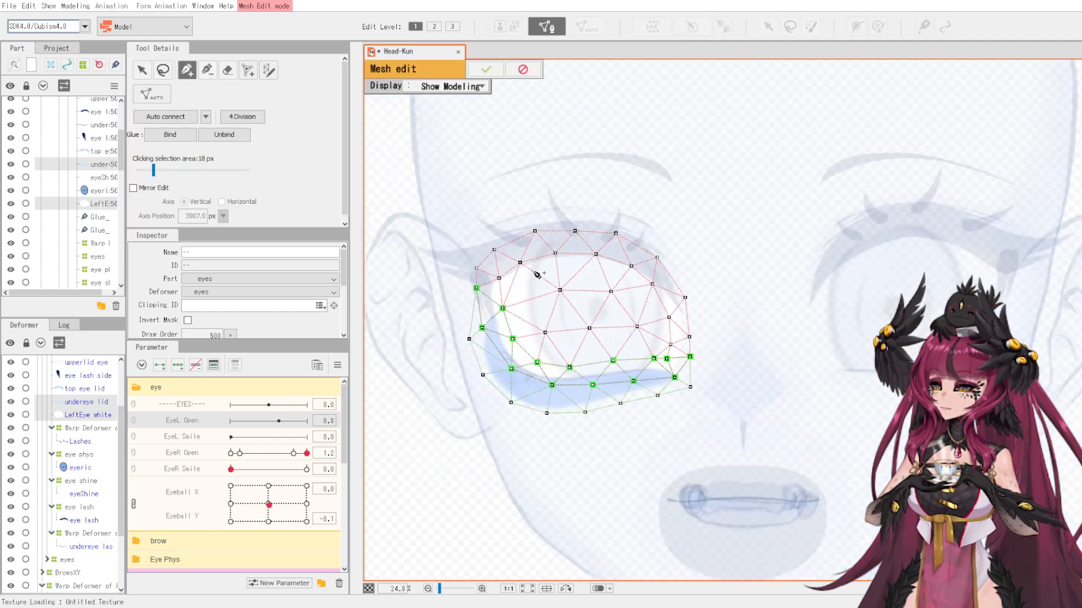
scroll(532, 358, up, 2)
scroll(549, 231, down, 2)
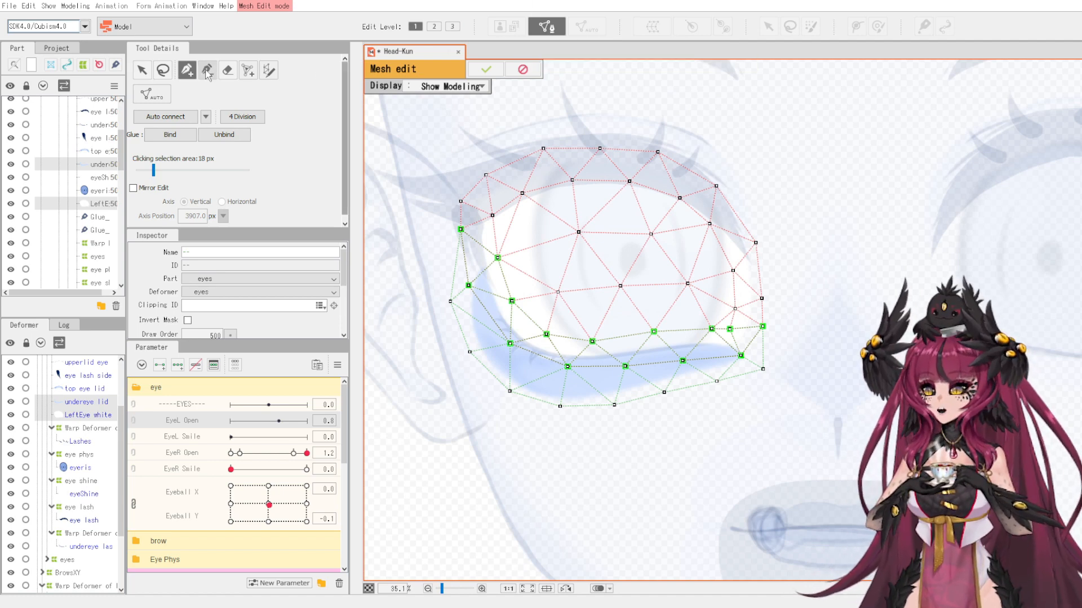
Lasso the glued vertices shared by the eye white and undereye lid, examine them closely, and apply the mesh edit.
click(163, 70)
mouse_move(445, 240)
mouse_down()
mouse_move(453, 218)
mouse_move(508, 246)
mouse_move(527, 305)
mouse_move(578, 332)
mouse_move(758, 312)
mouse_move(776, 323)
mouse_move(735, 366)
mouse_move(531, 368)
mouse_move(482, 328)
mouse_move(452, 262)
mouse_up()
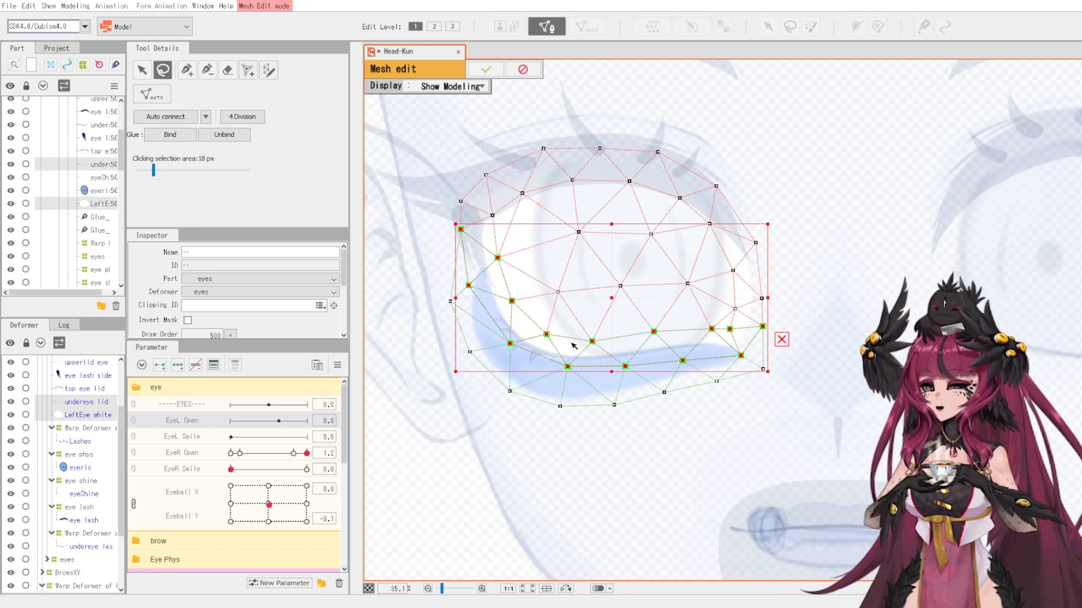
scroll(499, 366, up, 12)
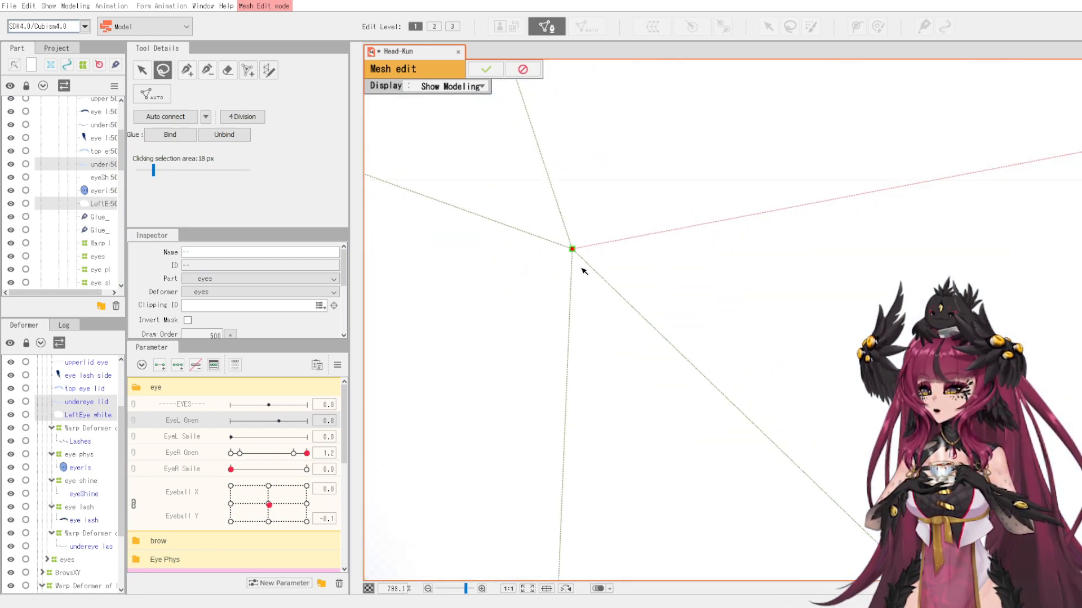
scroll(581, 255, down, 10)
scroll(581, 255, down, 3)
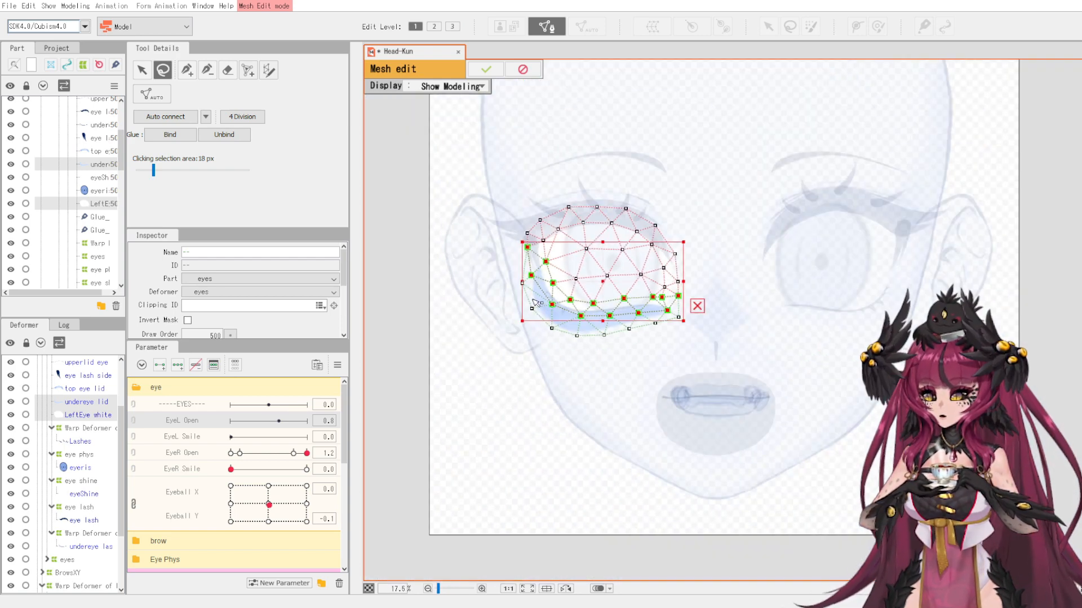
scroll(581, 282, up, 2)
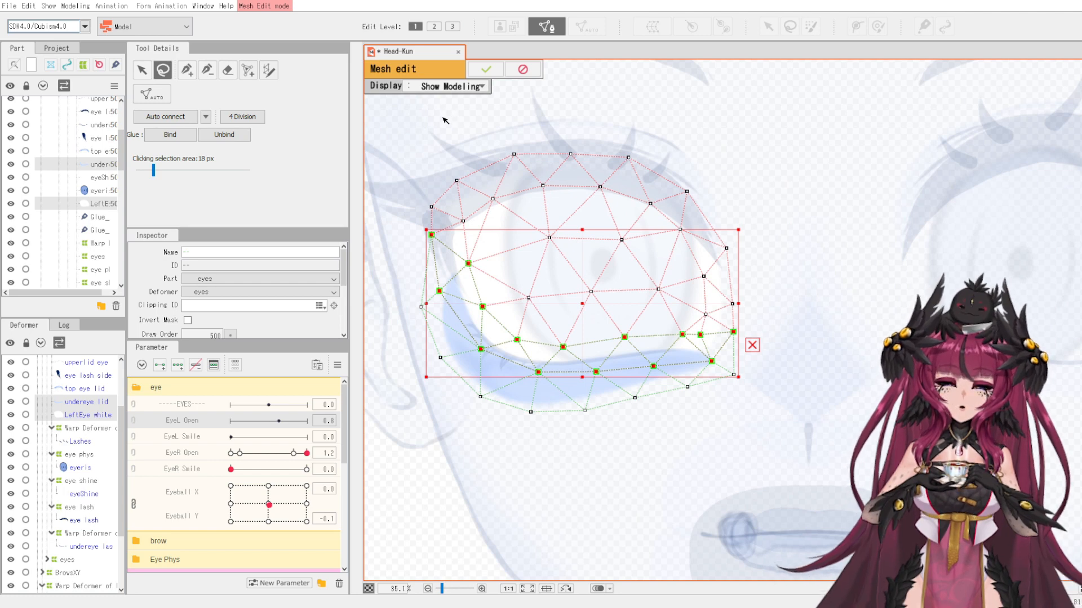
click(486, 71)
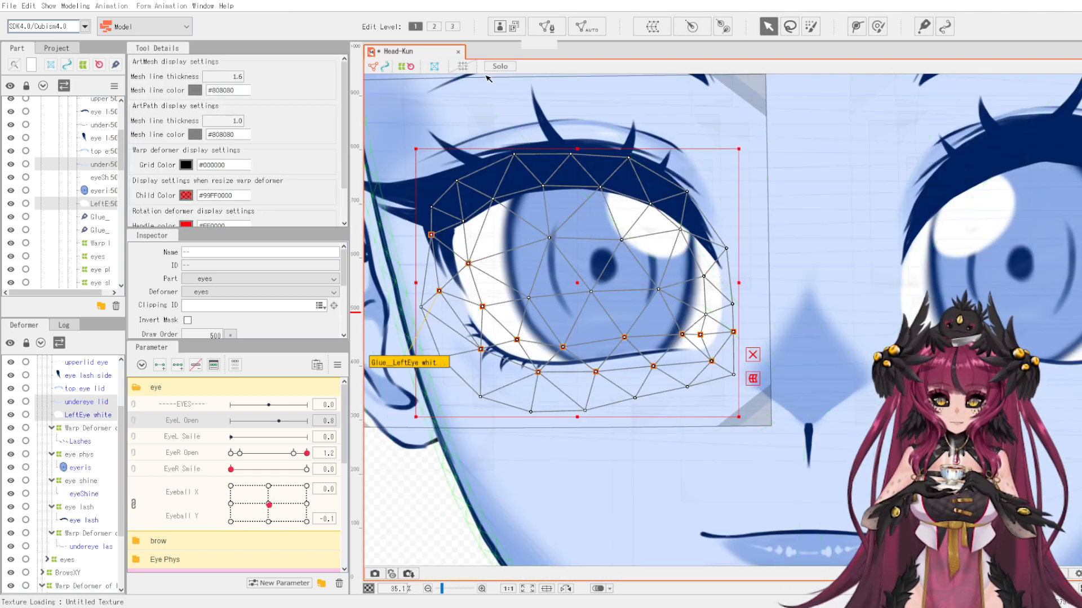
Test the glue by moving the undereye lid's lower outer vertex and back, and select only the undereye lid mesh.
scroll(499, 333, up, 2)
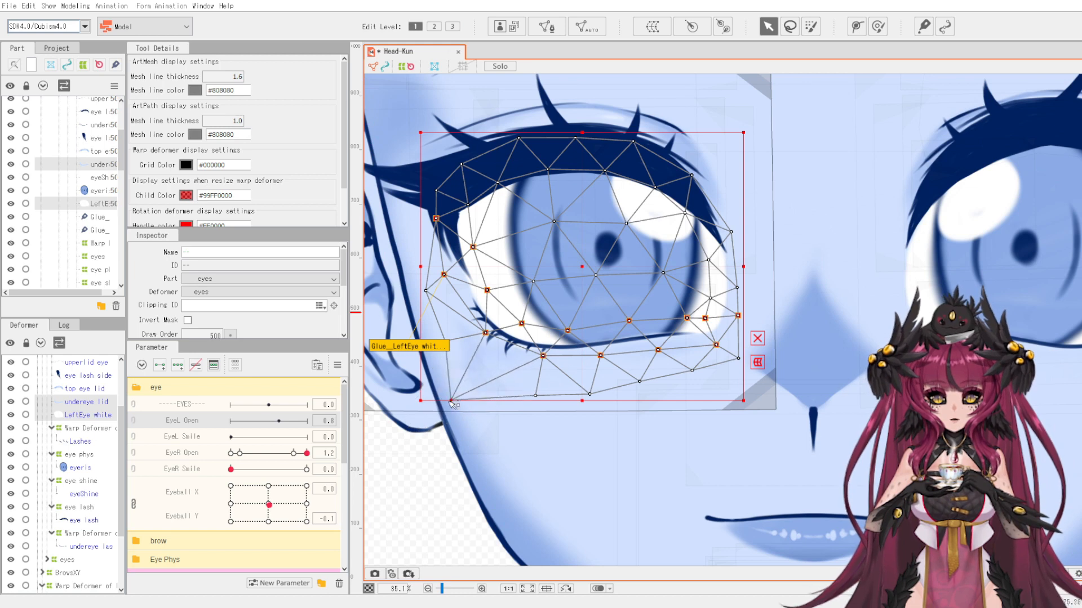
drag(450, 400, 485, 380)
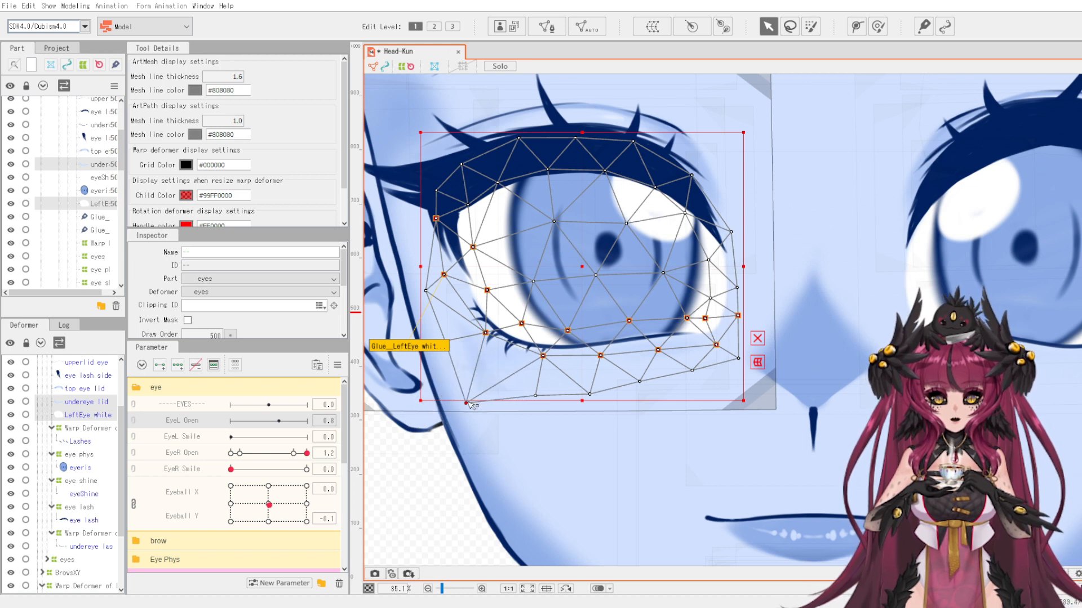
click(560, 379)
click(549, 421)
click(535, 378)
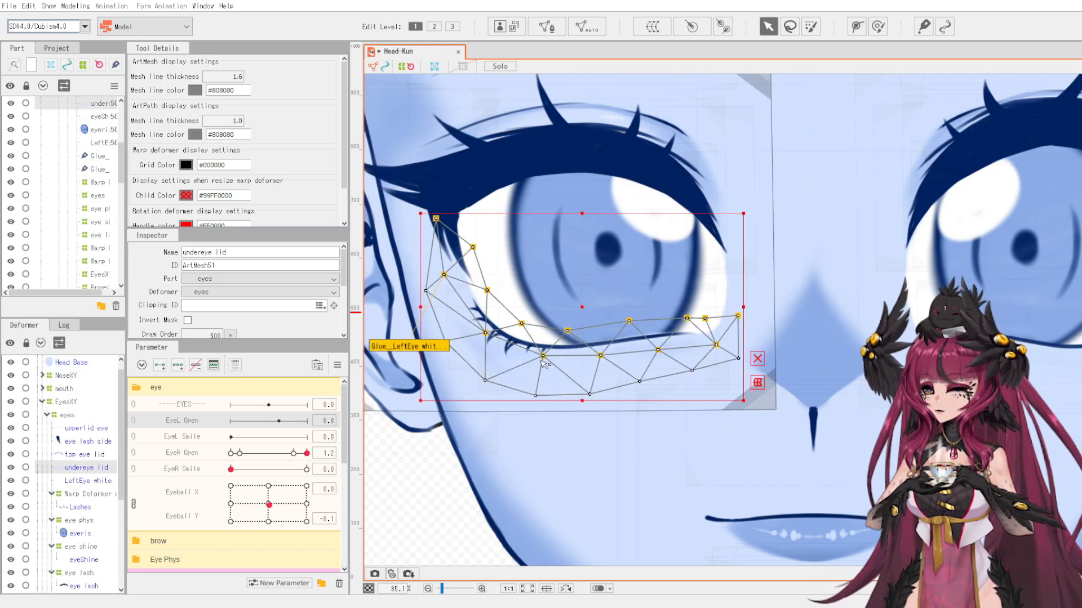
Select the LeftEye white mesh and add two keyforms to it on the EyeL Open parameter.
mouse_move(583, 308)
mouse_down()
mouse_move(553, 370)
mouse_move(580, 335)
mouse_move(483, 436)
mouse_move(582, 307)
mouse_up()
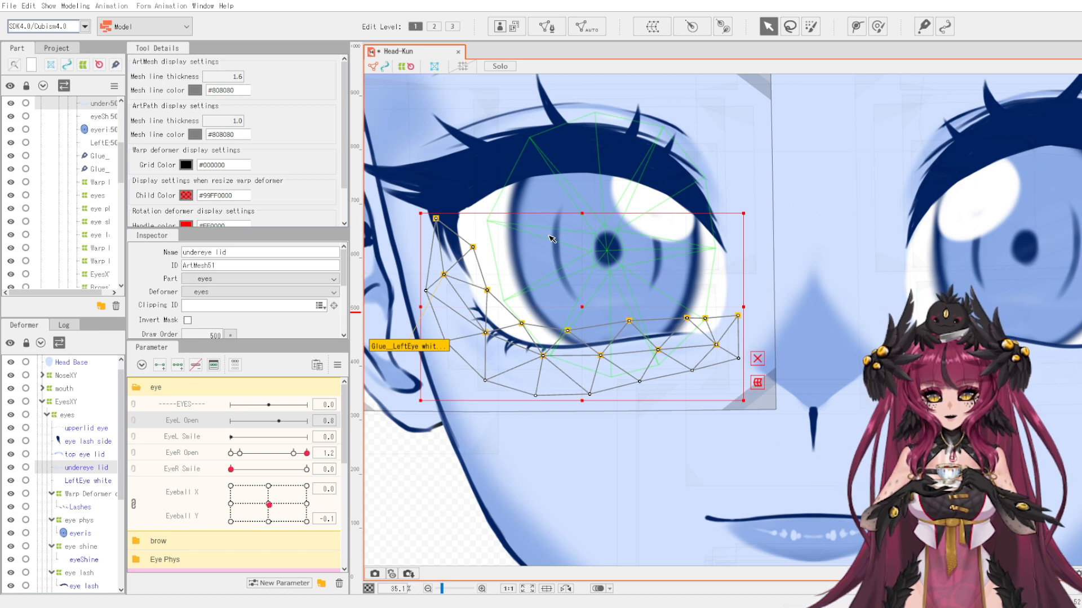
click(487, 236)
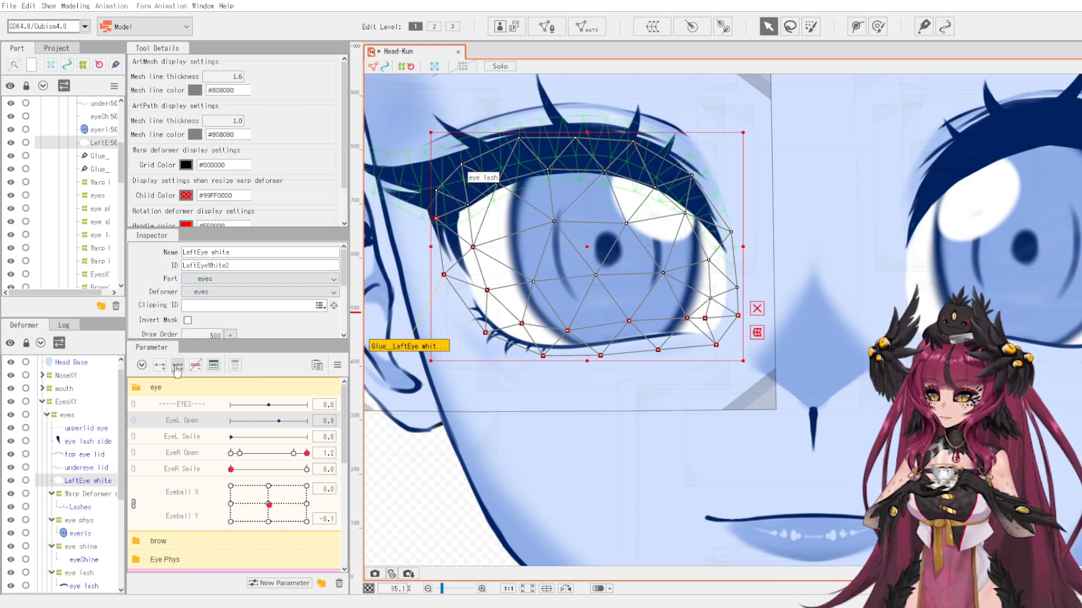
drag(279, 421, 228, 427)
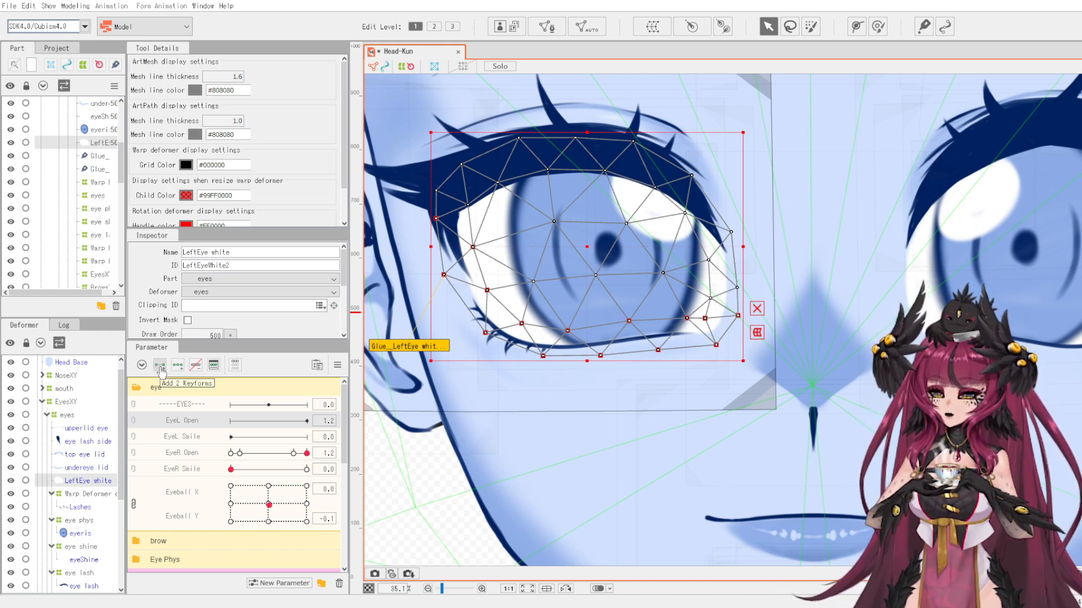
click(161, 368)
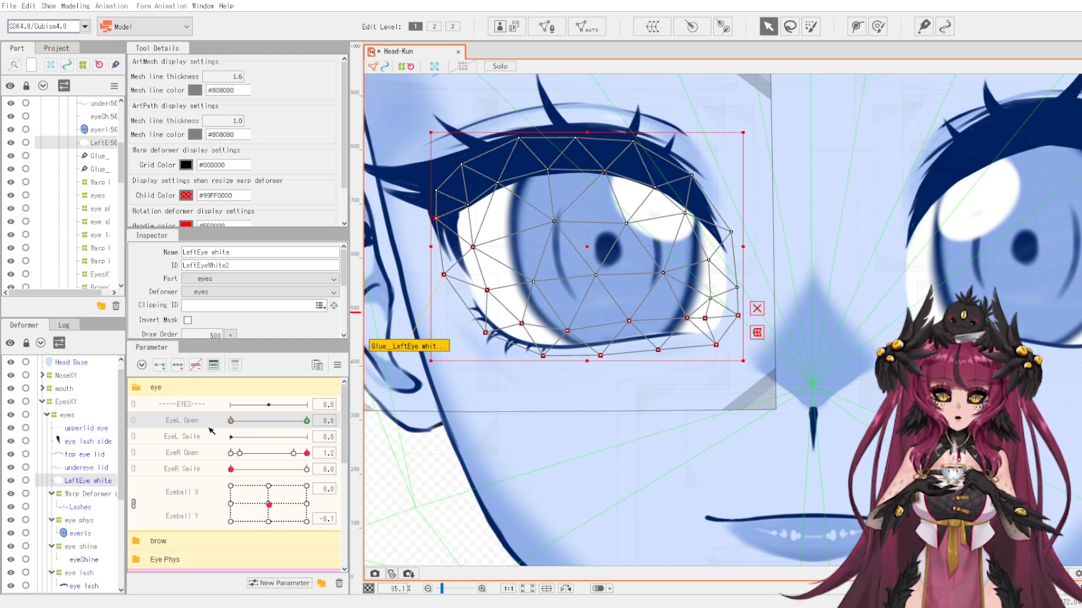
Add further EyeL Open keys at 0.2 and 1.0 for the eye white and step the parameter through both.
mouse_move(209, 428)
mouse_down()
mouse_move(355, 430)
mouse_move(277, 426)
mouse_up()
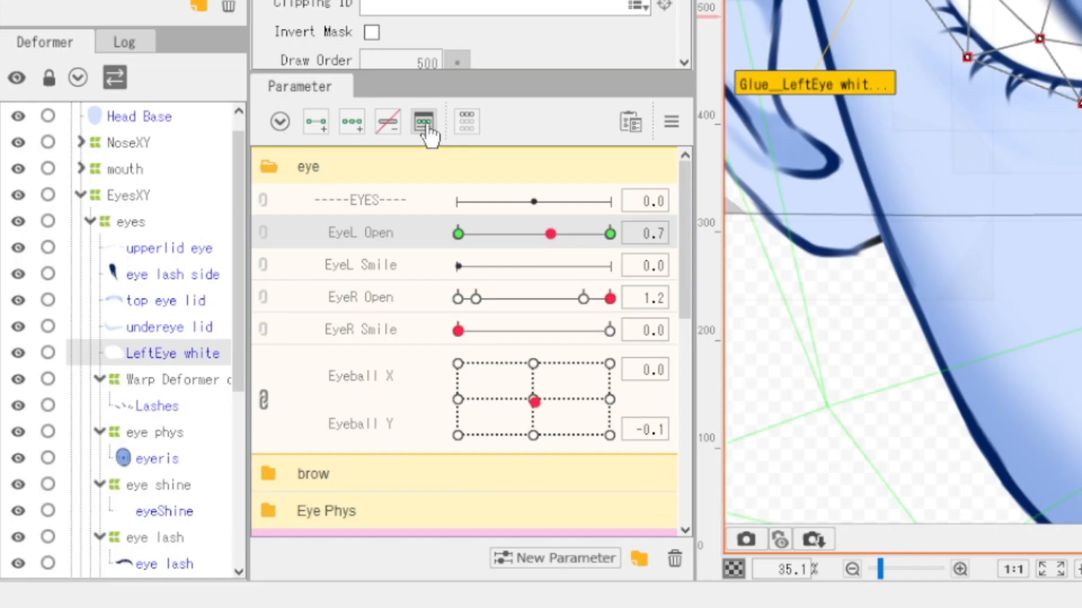
click(424, 127)
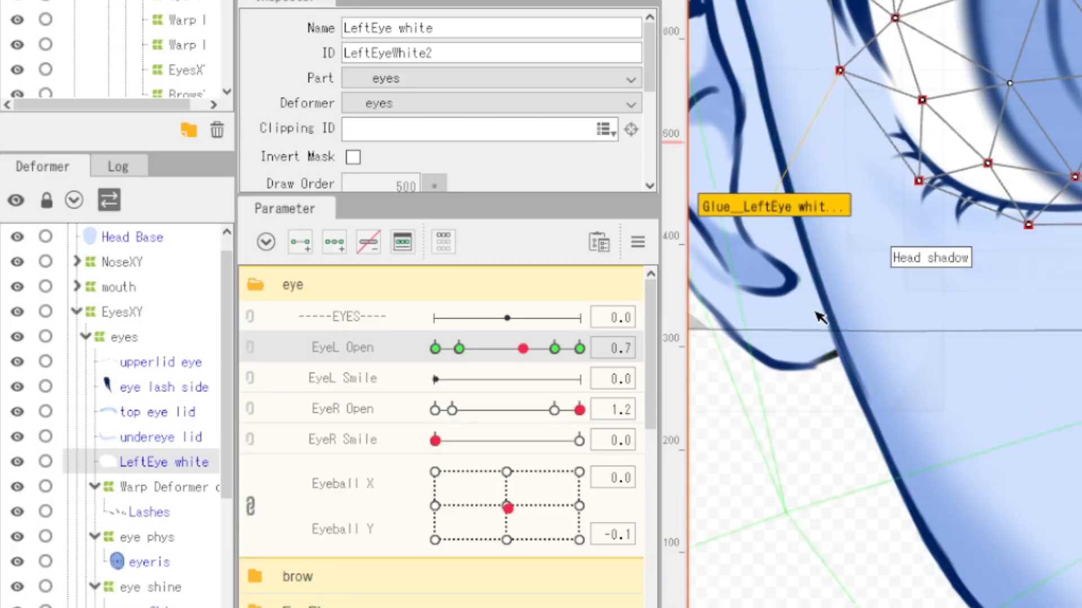
mouse_move(522, 350)
mouse_down()
mouse_move(475, 369)
mouse_move(470, 385)
mouse_move(459, 380)
mouse_up()
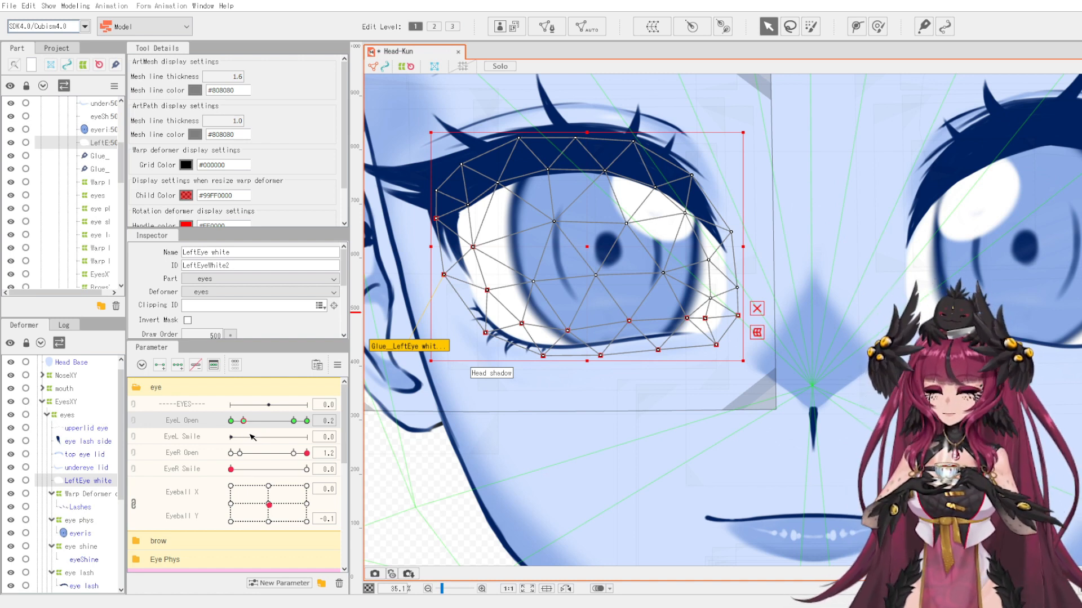
drag(244, 421, 293, 420)
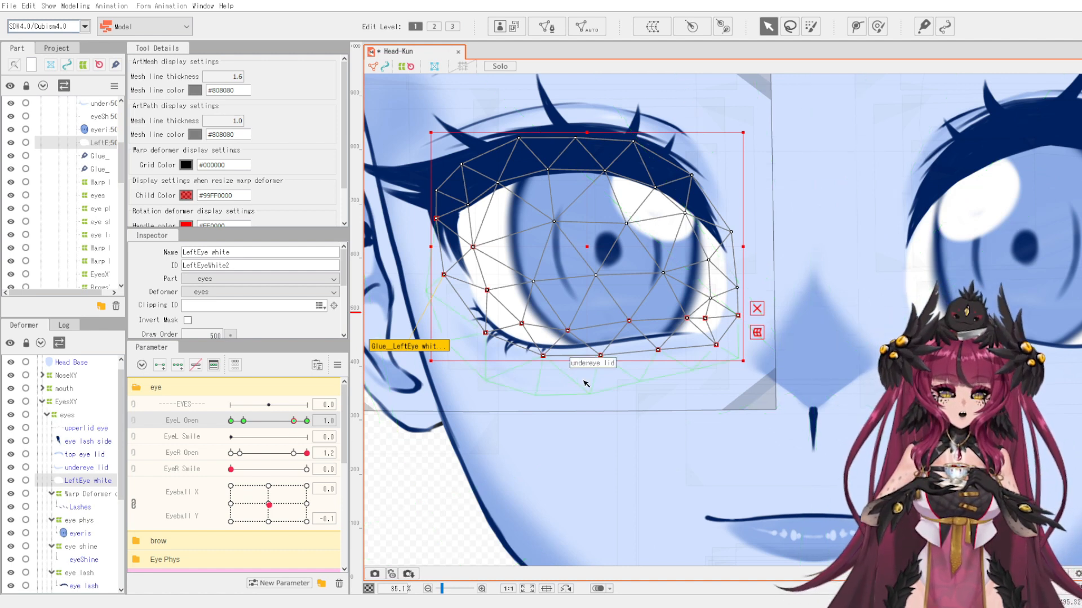
Set EyeL Open to 1.2 and EyeR Open to 1.0, with both eyes in view for comparison.
scroll(584, 383, down, 2)
scroll(663, 178, up, 2)
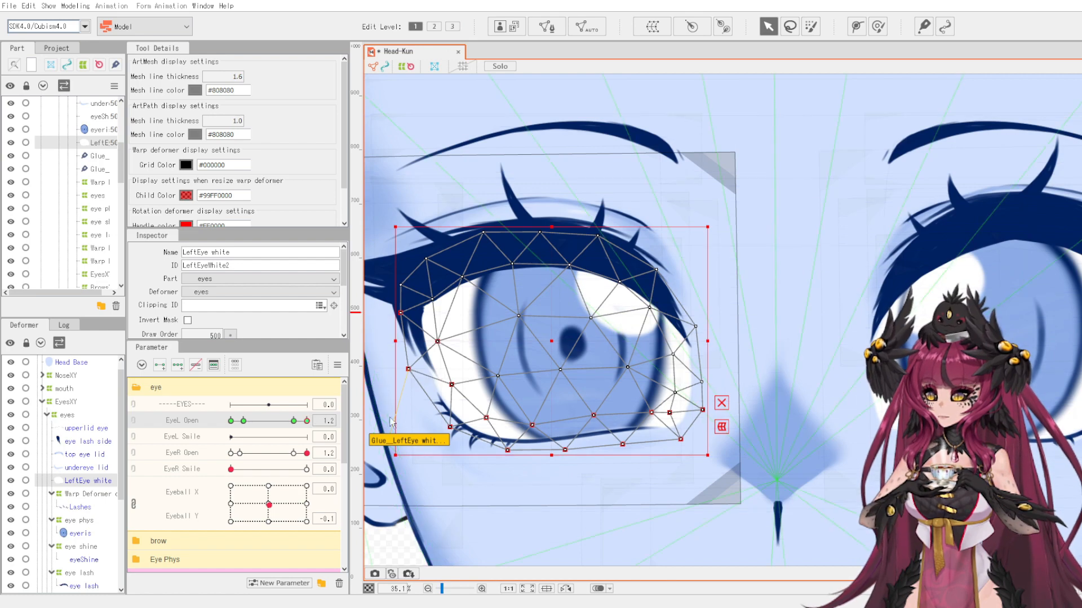
scroll(453, 372, down, 2)
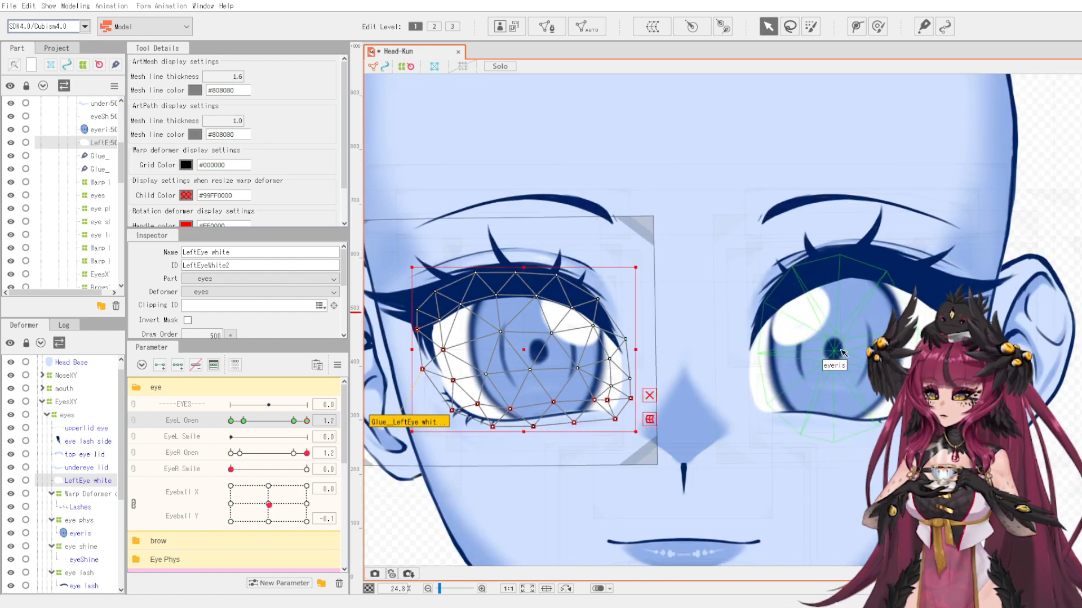
scroll(501, 451, down, 2)
click(308, 453)
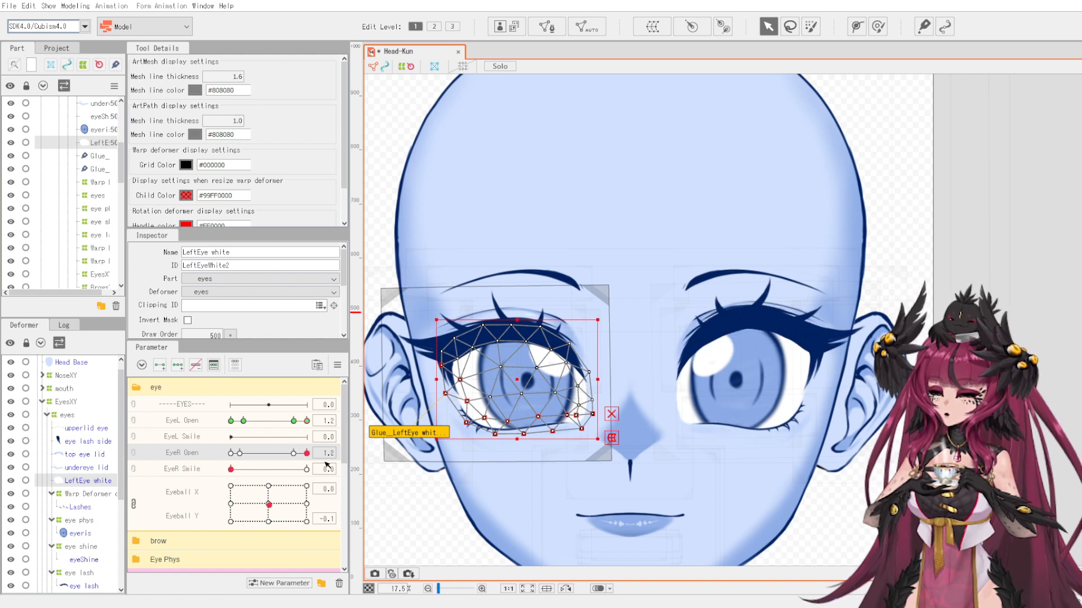
drag(306, 453, 301, 480)
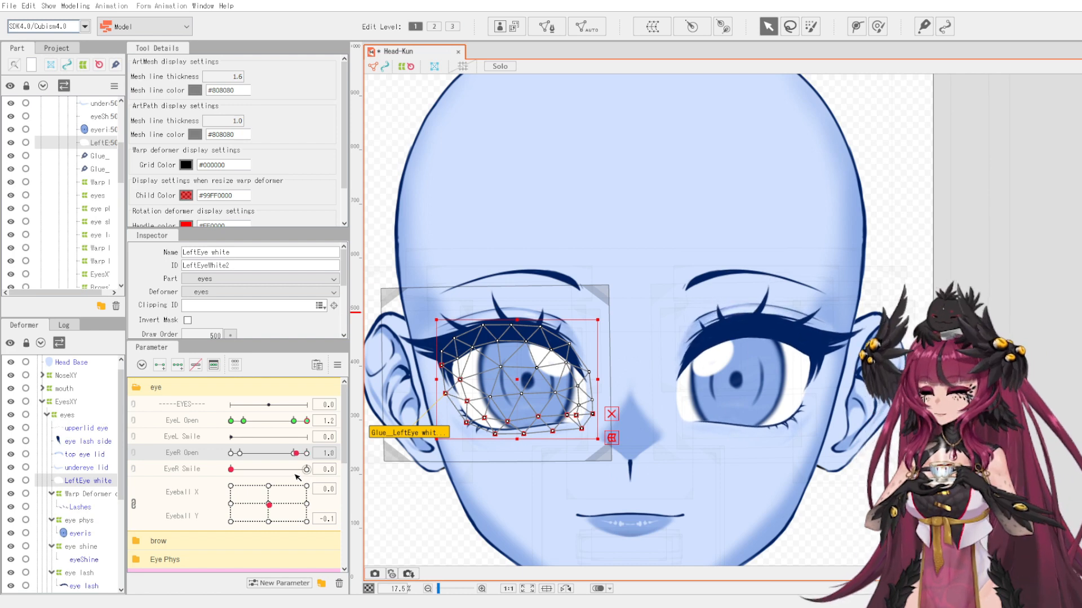
drag(300, 480, 293, 478)
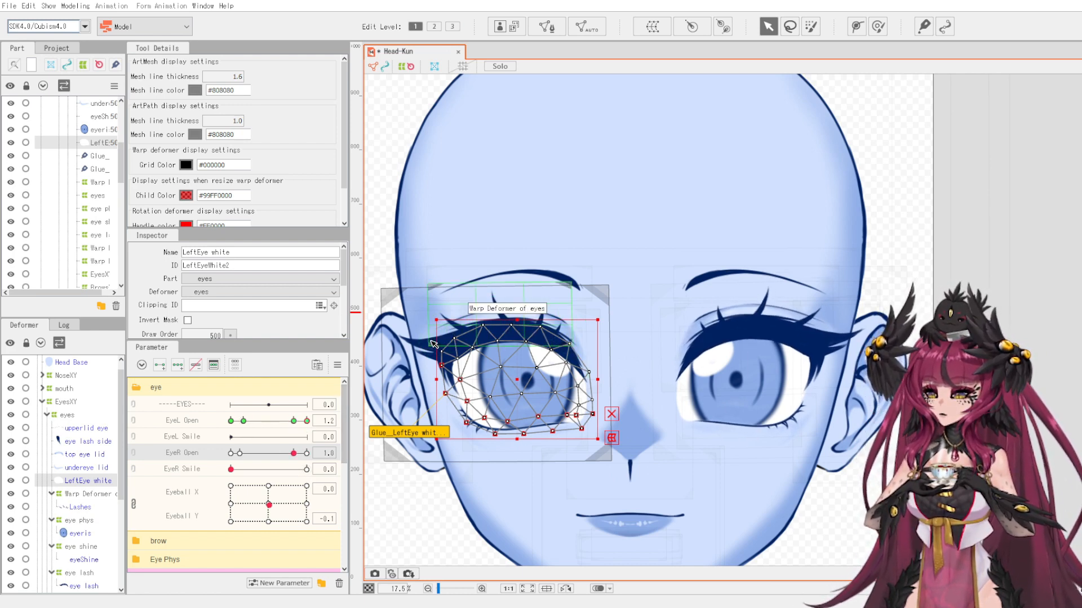
Isolate the LeftEye white mesh in solo view and enlarge the deform brush to 1024.8 px.
scroll(498, 366, up, 2)
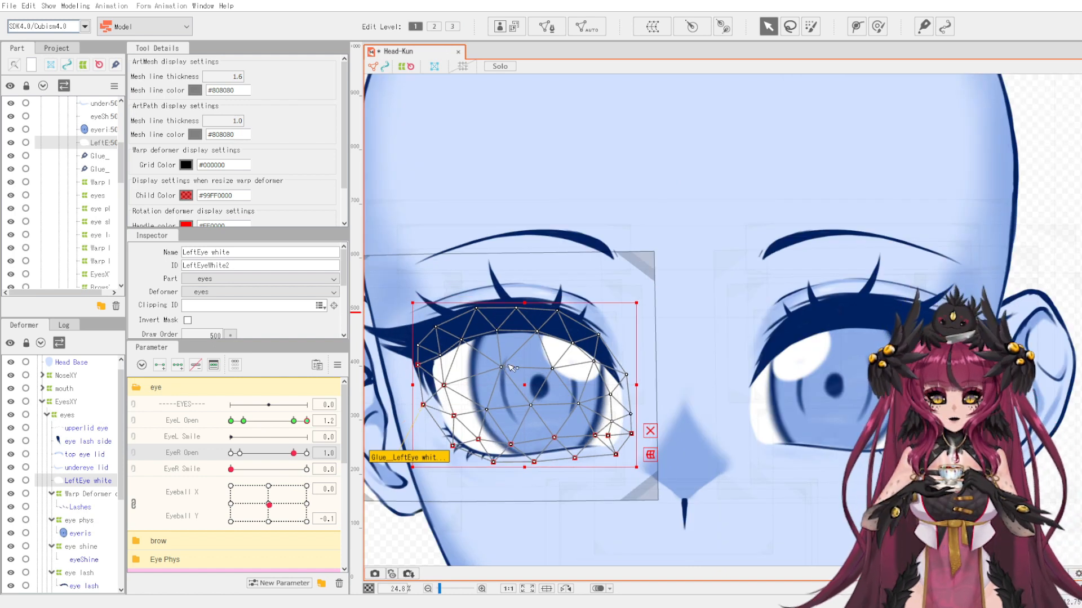
click(500, 67)
click(878, 26)
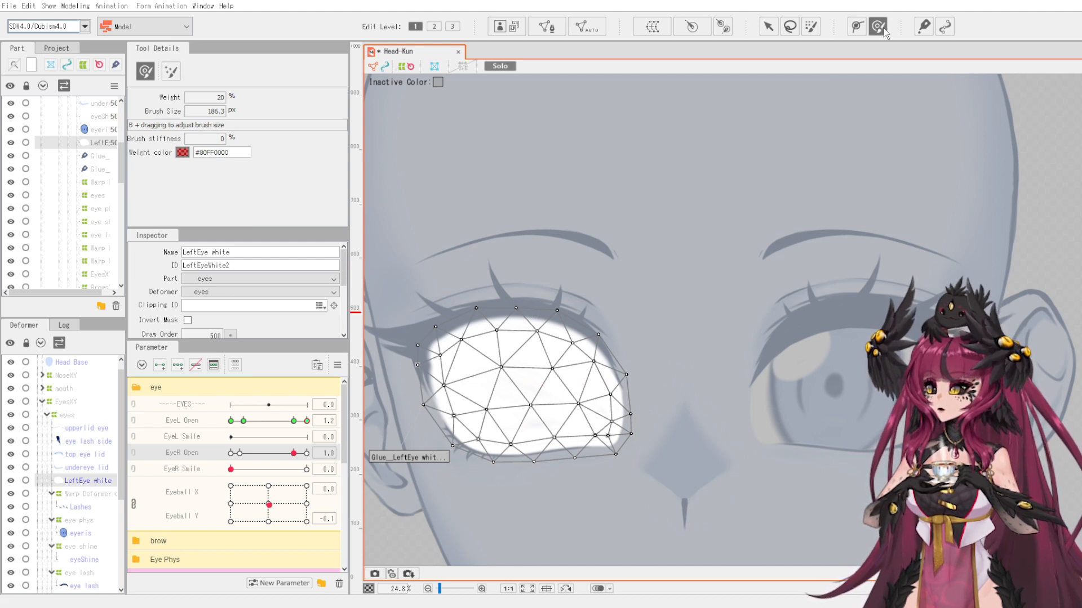
drag(211, 111, 217, 111)
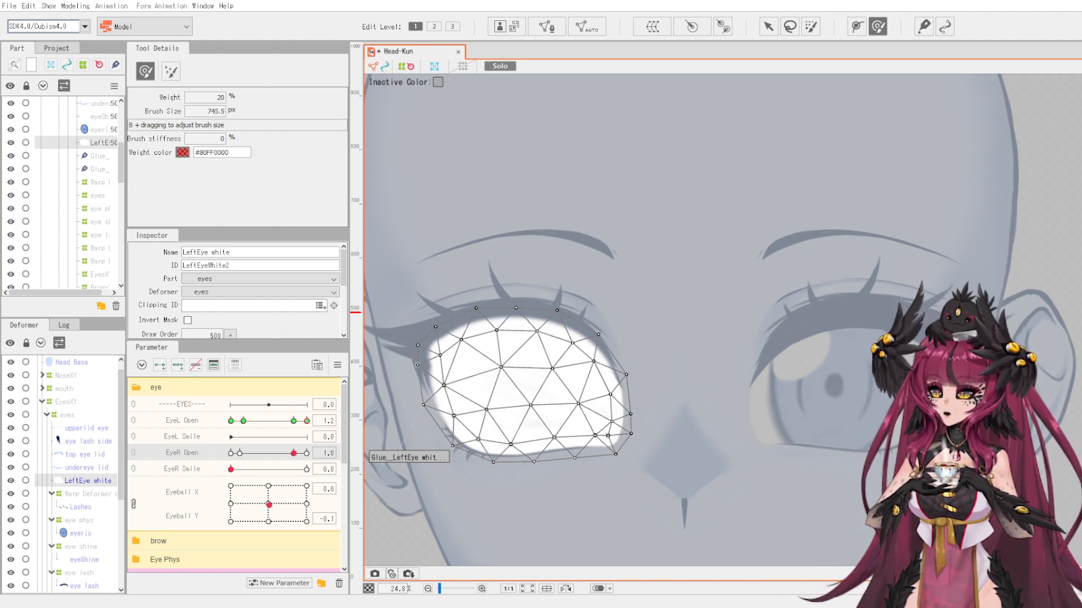
drag(211, 111, 239, 127)
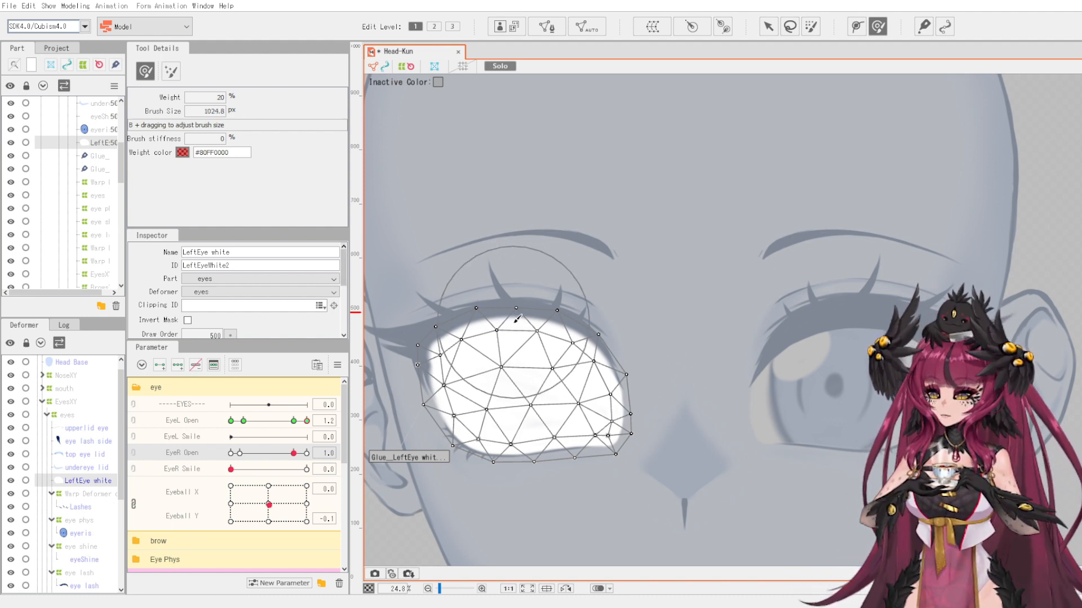
Push the eye white's upper edge upward at the 1.2 key, leave solo view and test the EyeL Open motion.
mouse_move(527, 313)
mouse_down()
mouse_move(470, 317)
mouse_move(486, 307)
mouse_move(485, 290)
mouse_move(530, 308)
mouse_move(584, 286)
mouse_move(600, 326)
mouse_move(608, 306)
mouse_move(574, 283)
mouse_move(504, 295)
mouse_move(503, 283)
mouse_move(516, 295)
mouse_move(527, 277)
mouse_move(542, 295)
mouse_move(498, 305)
mouse_up()
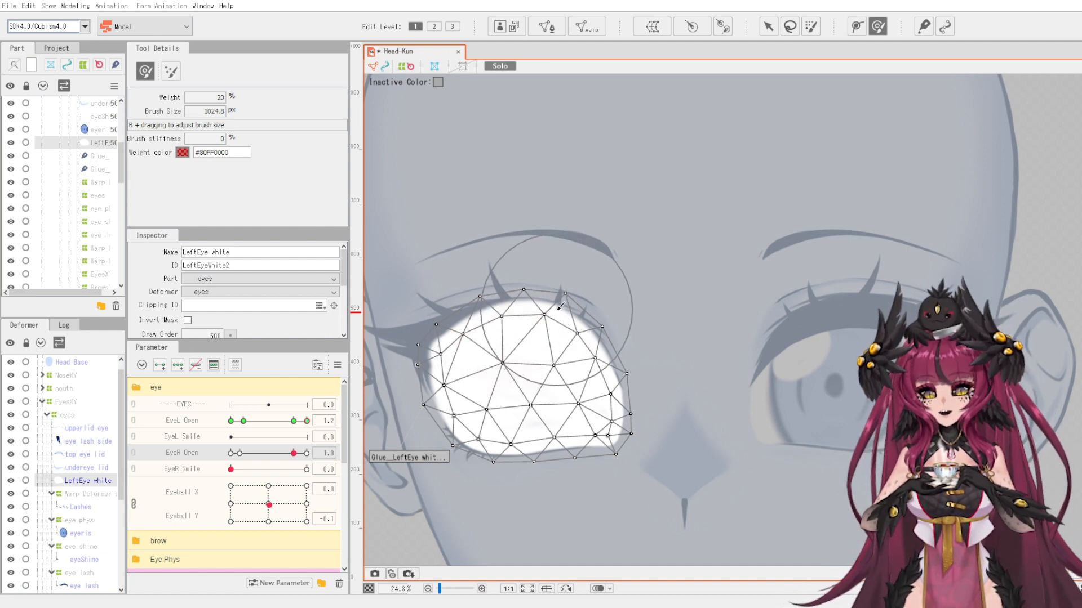
drag(563, 307, 586, 309)
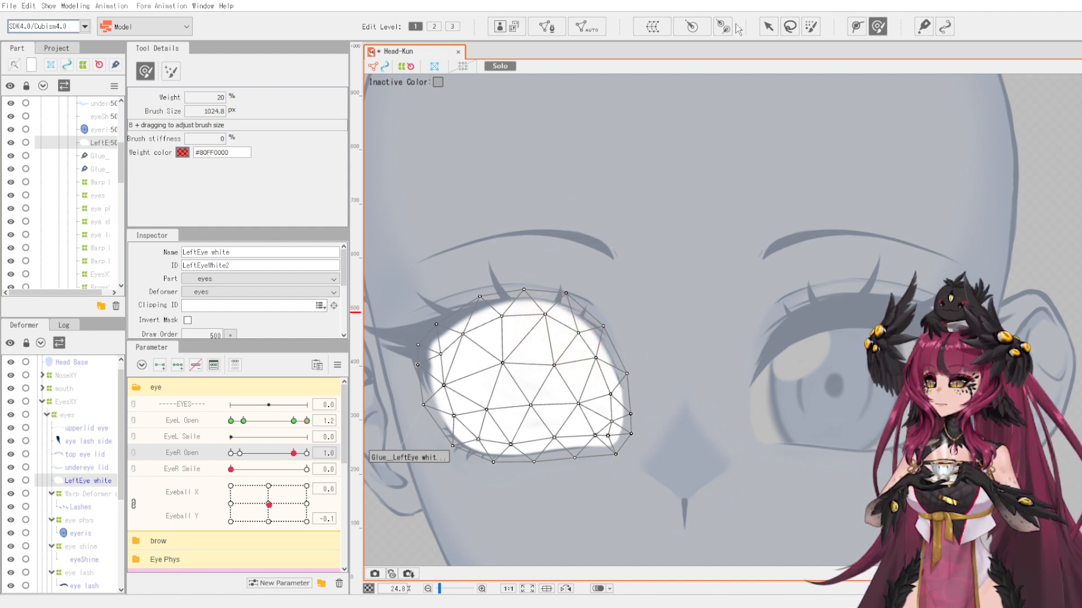
click(499, 66)
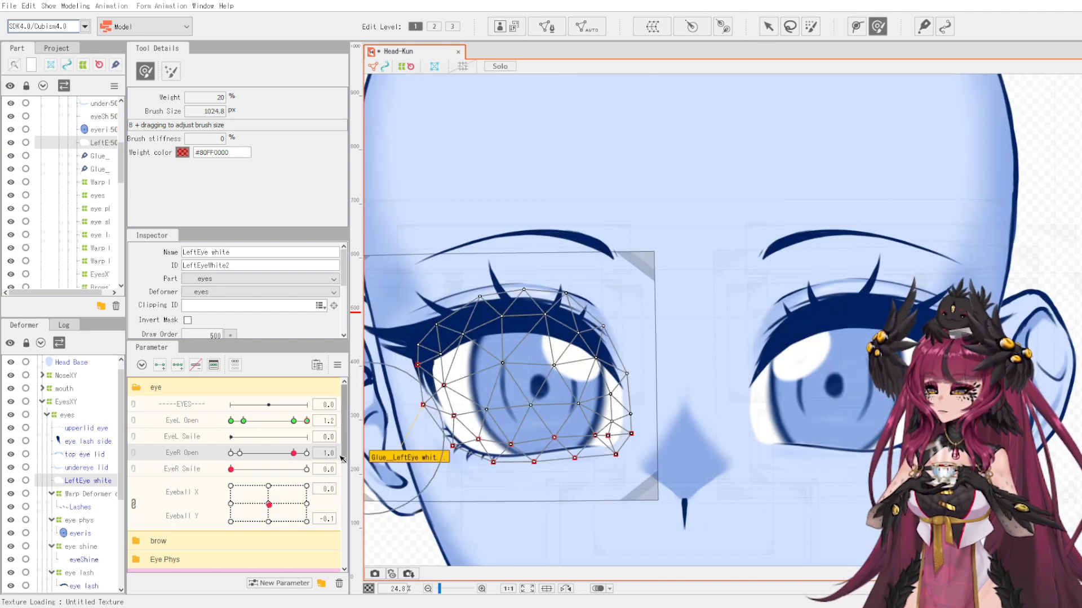
click(306, 421)
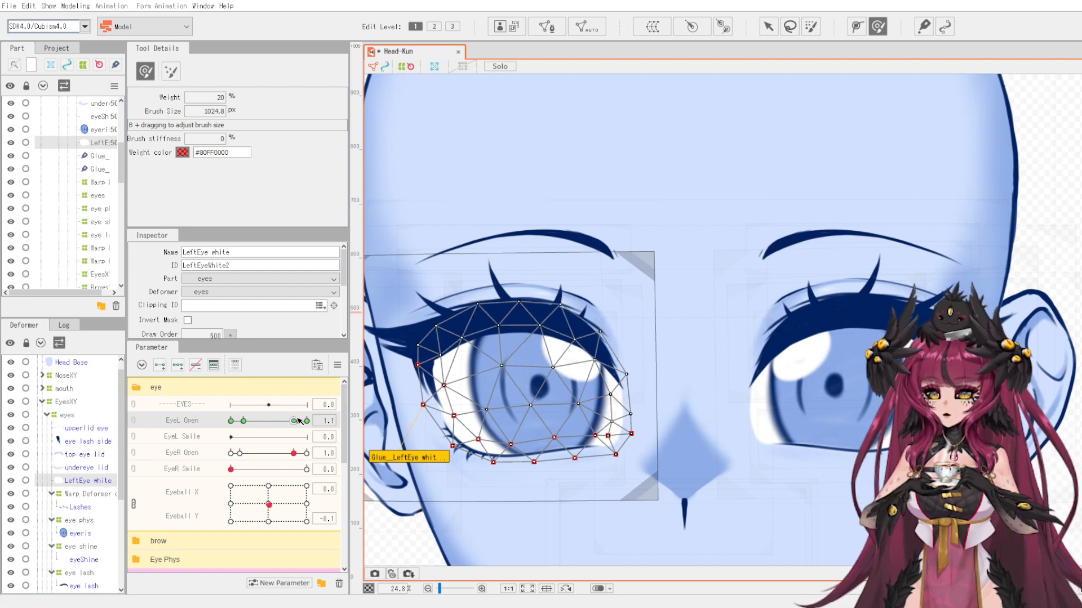
At EyeL Open 0.2, isolate the eye white and brush its upper edge down into a nearly closed shape.
drag(306, 422, 244, 440)
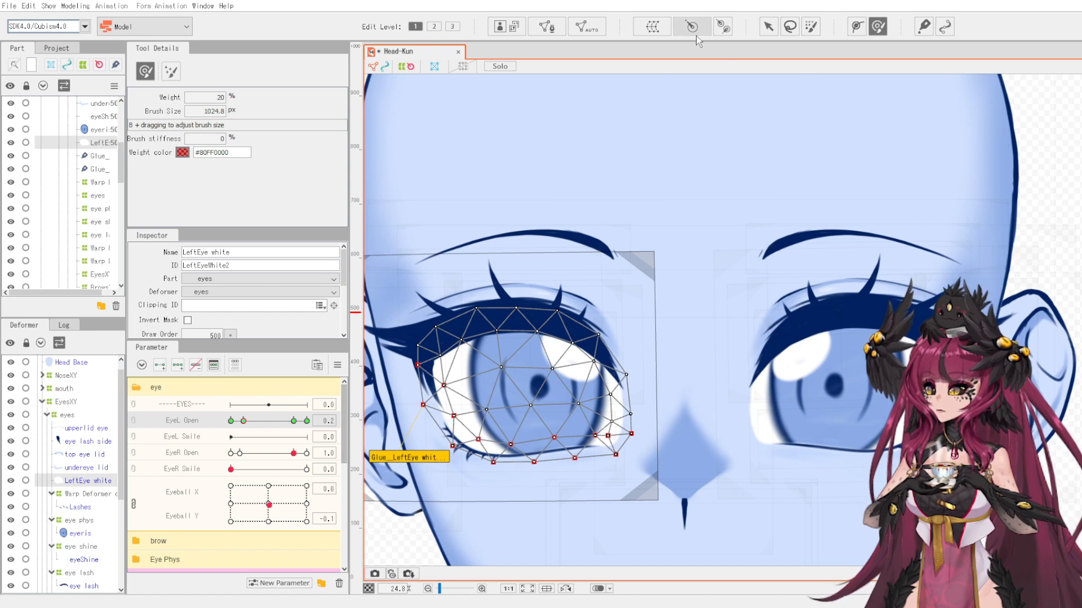
click(499, 66)
scroll(608, 226, down, 1)
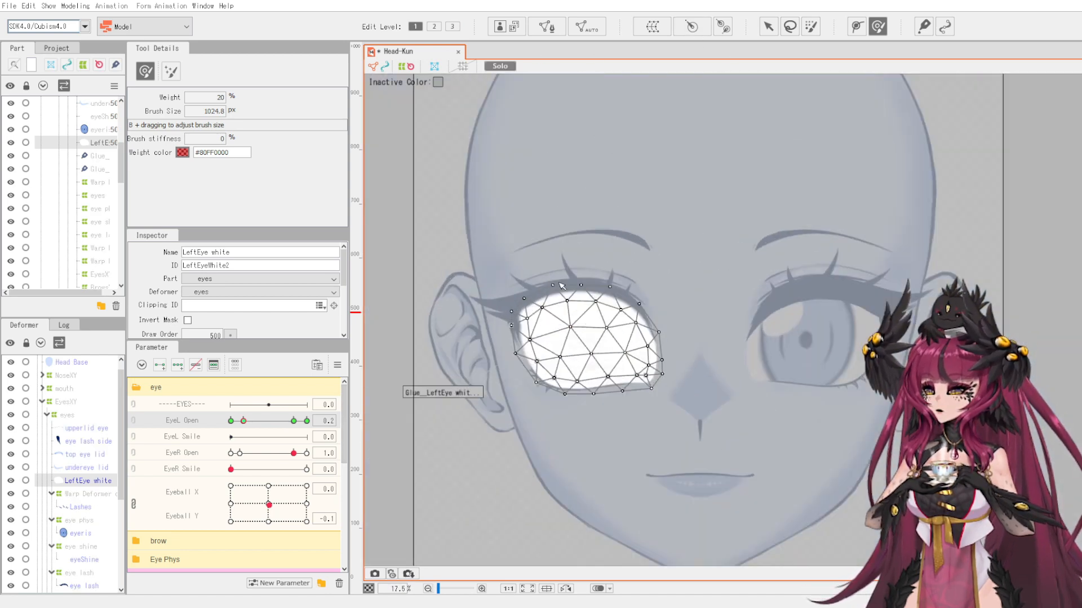
scroll(567, 287, up, 1)
scroll(518, 309, down, 1)
scroll(526, 304, up, 1)
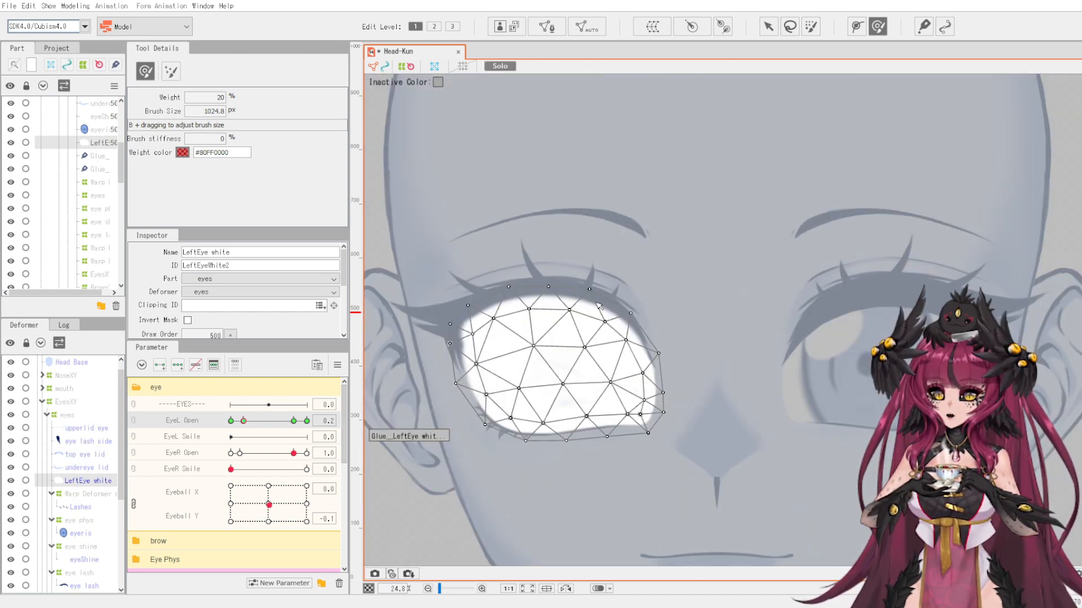
mouse_move(490, 311)
mouse_down()
mouse_move(492, 333)
mouse_move(501, 318)
mouse_move(503, 329)
mouse_up()
drag(550, 292, 555, 346)
mouse_move(598, 324)
mouse_down()
mouse_move(599, 353)
mouse_move(669, 350)
mouse_move(572, 351)
mouse_up()
drag(529, 313, 531, 331)
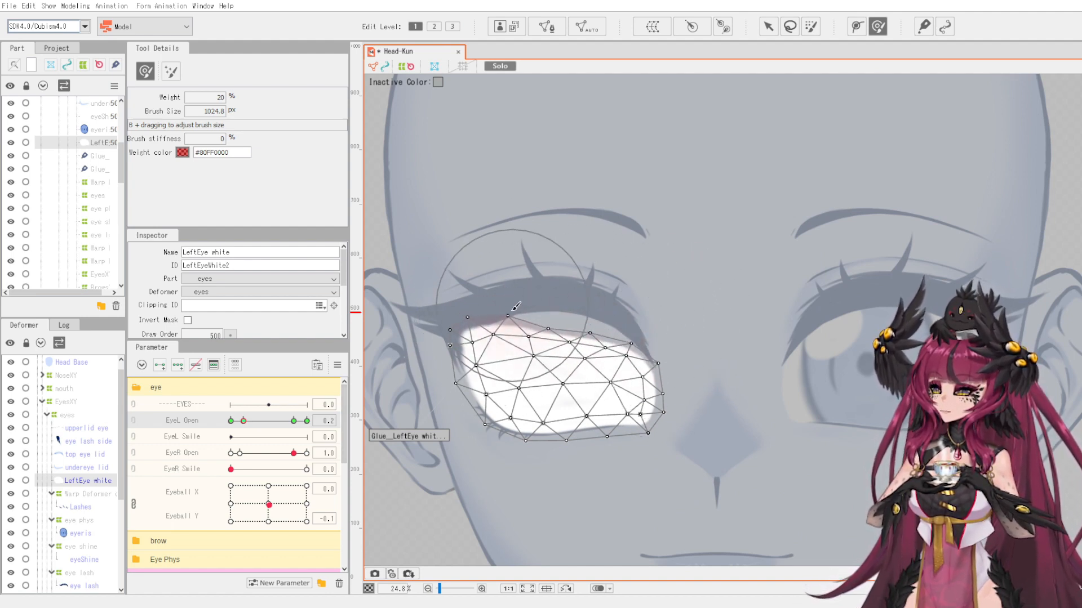
mouse_move(483, 301)
mouse_down()
mouse_move(461, 316)
mouse_move(460, 361)
mouse_move(444, 389)
mouse_move(470, 338)
mouse_move(533, 311)
mouse_move(621, 335)
mouse_move(639, 371)
mouse_move(671, 376)
mouse_move(680, 351)
mouse_move(651, 330)
mouse_move(547, 317)
mouse_move(484, 333)
mouse_move(444, 363)
mouse_move(522, 335)
mouse_move(651, 337)
mouse_move(568, 325)
mouse_move(543, 418)
mouse_up()
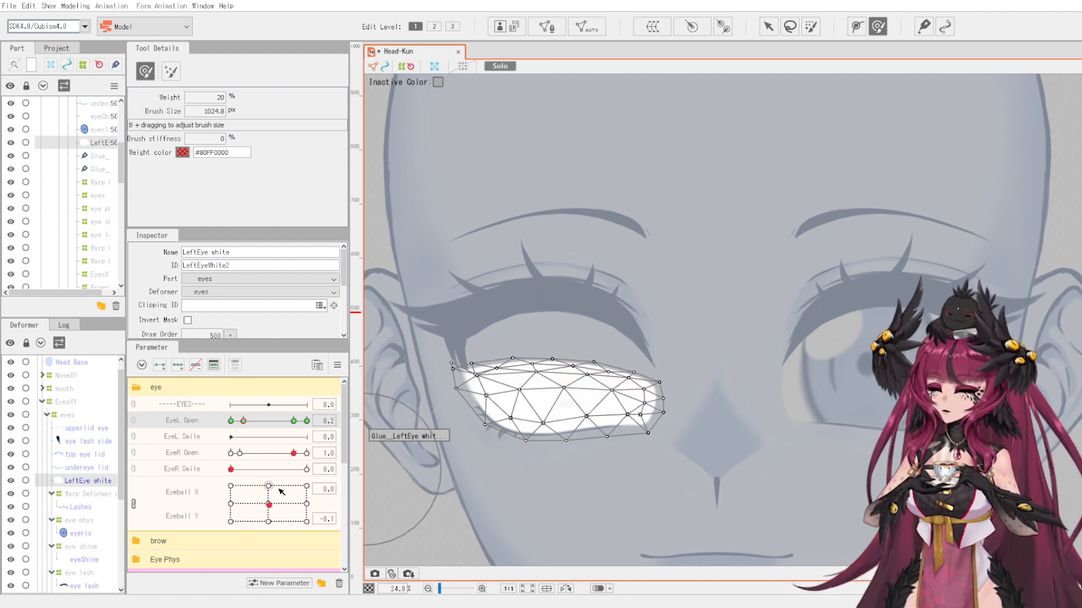
Set EyeR Open to 0.2 as reference and brush the left eye white's lower edge upward.
drag(299, 453, 243, 466)
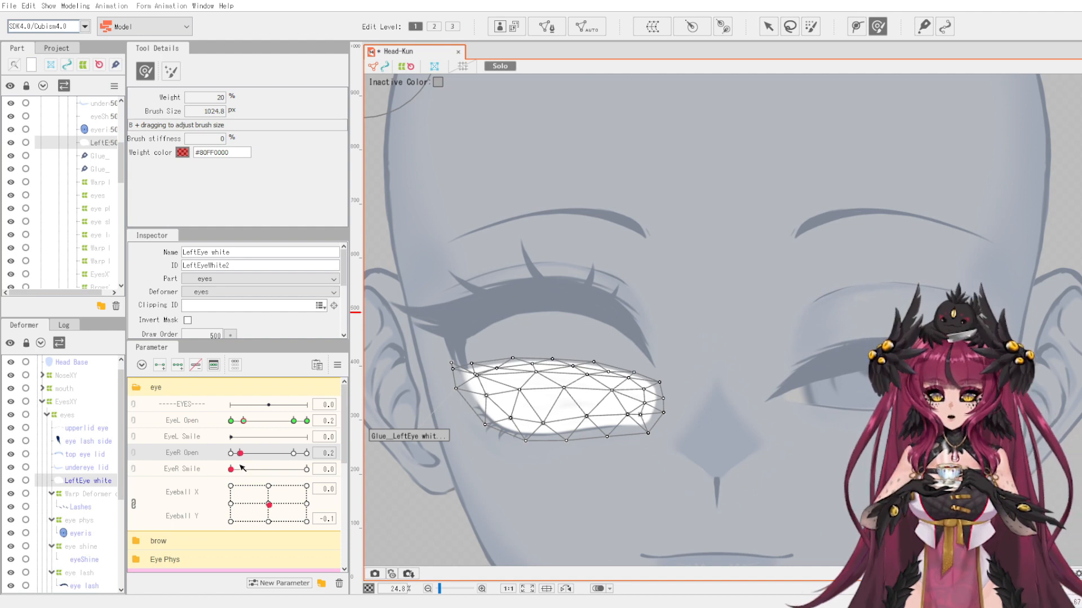
mouse_move(548, 447)
mouse_down()
mouse_move(548, 423)
mouse_move(656, 464)
mouse_move(549, 417)
mouse_move(507, 448)
mouse_move(551, 414)
mouse_move(557, 457)
mouse_move(591, 462)
mouse_move(670, 401)
mouse_move(563, 445)
mouse_move(490, 432)
mouse_move(526, 338)
mouse_move(558, 316)
mouse_move(635, 305)
mouse_move(490, 330)
mouse_move(547, 319)
mouse_move(509, 332)
mouse_up()
mouse_move(501, 438)
mouse_down()
mouse_move(549, 445)
mouse_move(583, 461)
mouse_move(625, 441)
mouse_move(599, 434)
mouse_move(580, 446)
mouse_move(598, 428)
mouse_up()
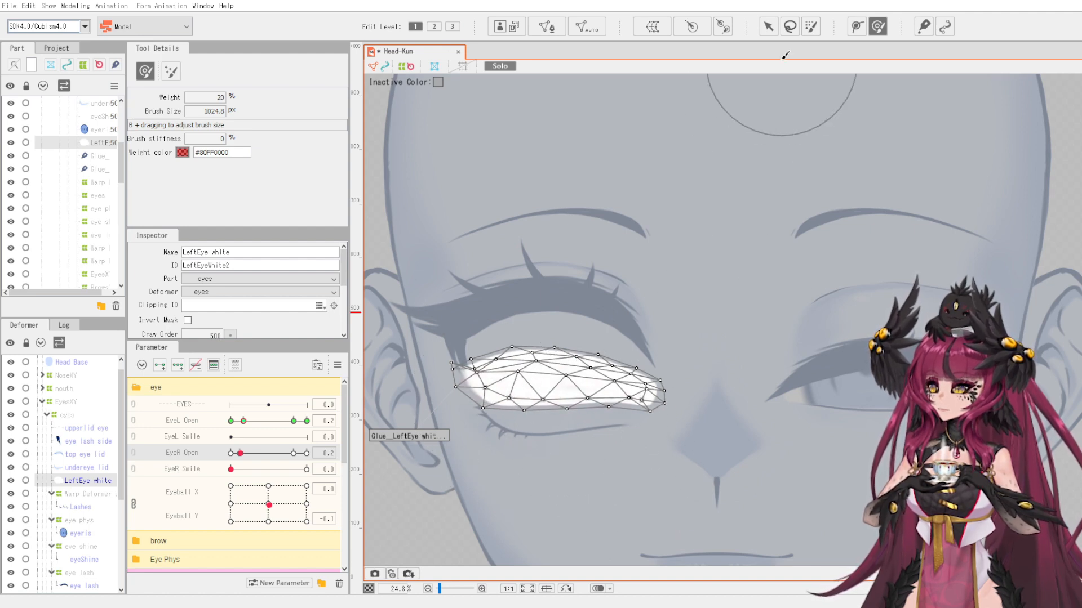
Copy the eye white's shape from the 0.2 key onto the EyeL Open 0.0 key.
click(768, 28)
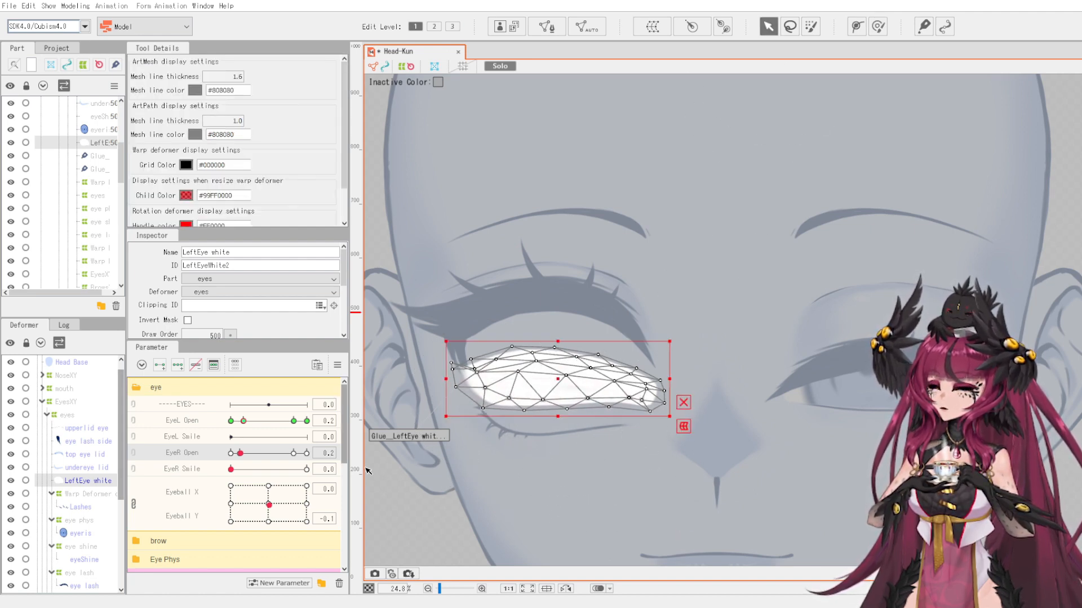
click(231, 422)
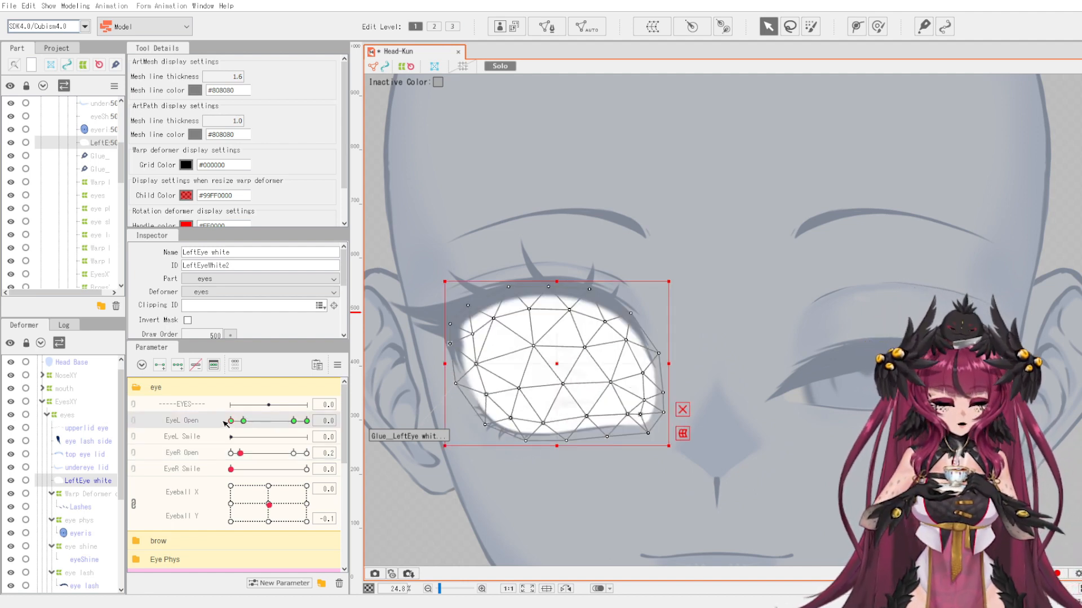
key(ctrl+v)
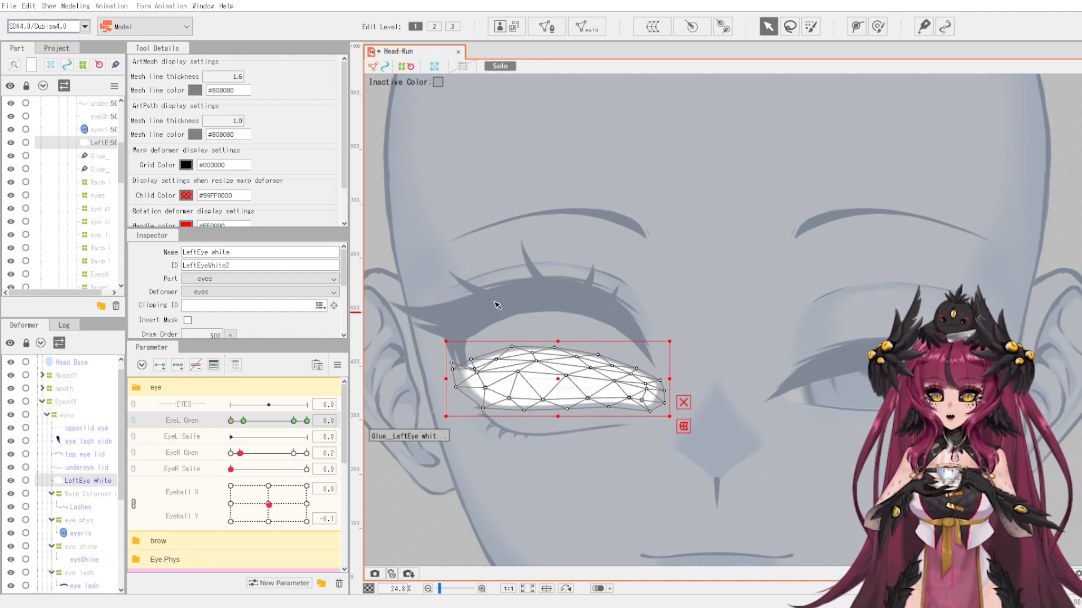
Set EyeR Open to 0.0 as reference and brush the left eye white's upper and lower edges together into a thin strip.
click(880, 29)
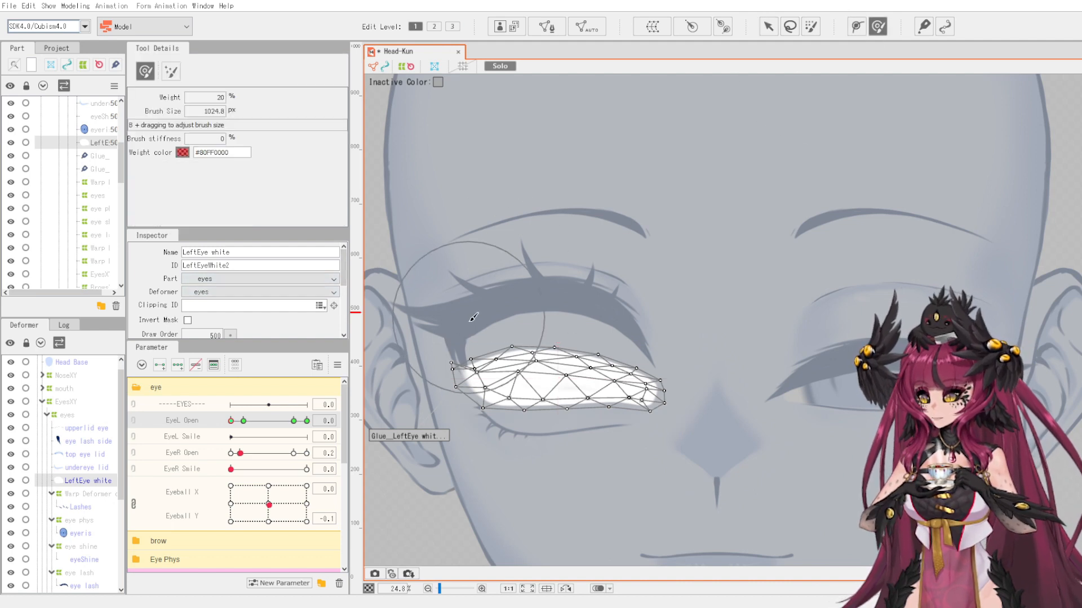
mouse_move(536, 319)
mouse_down()
mouse_move(542, 356)
mouse_move(552, 343)
mouse_move(596, 365)
mouse_move(615, 338)
mouse_up()
drag(240, 455, 203, 460)
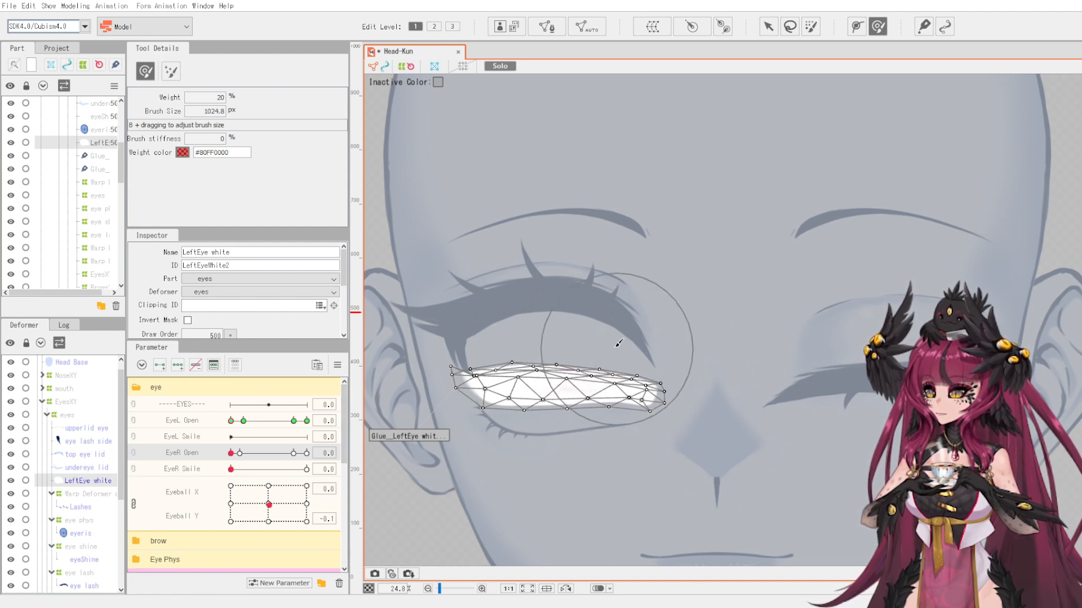
mouse_move(620, 344)
mouse_down()
mouse_move(519, 369)
mouse_move(489, 333)
mouse_move(467, 320)
mouse_move(458, 331)
mouse_move(484, 380)
mouse_move(482, 349)
mouse_move(502, 424)
mouse_move(497, 487)
mouse_move(489, 390)
mouse_move(504, 422)
mouse_move(537, 418)
mouse_move(583, 444)
mouse_move(572, 402)
mouse_move(609, 416)
mouse_up()
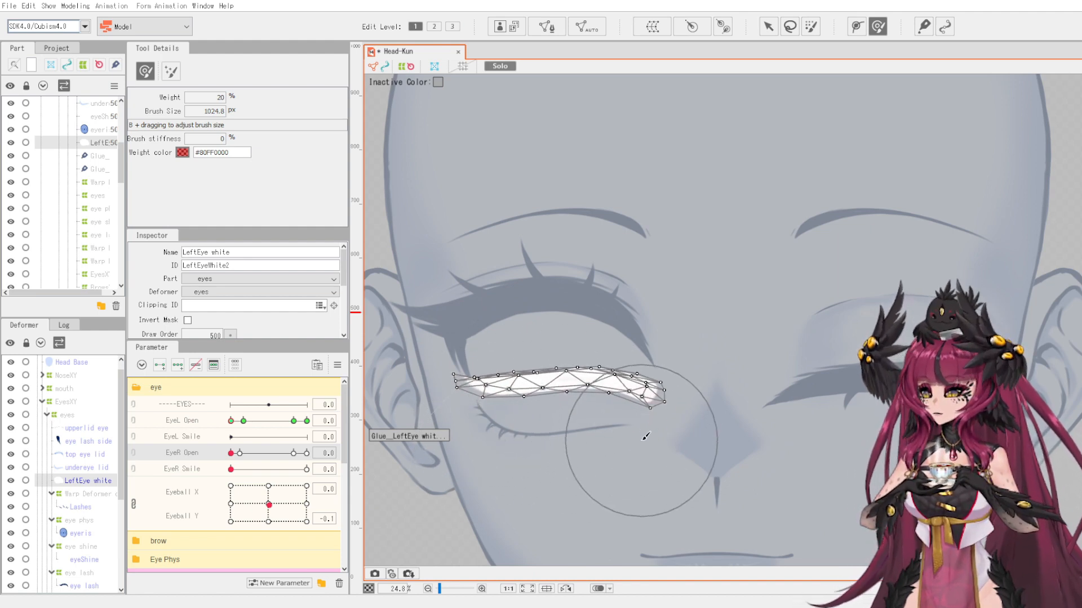
Move individual mesh vertices of the eye white to collapse its middle and inner-corner side into a narrow closed line.
click(773, 33)
scroll(568, 382, up, 5)
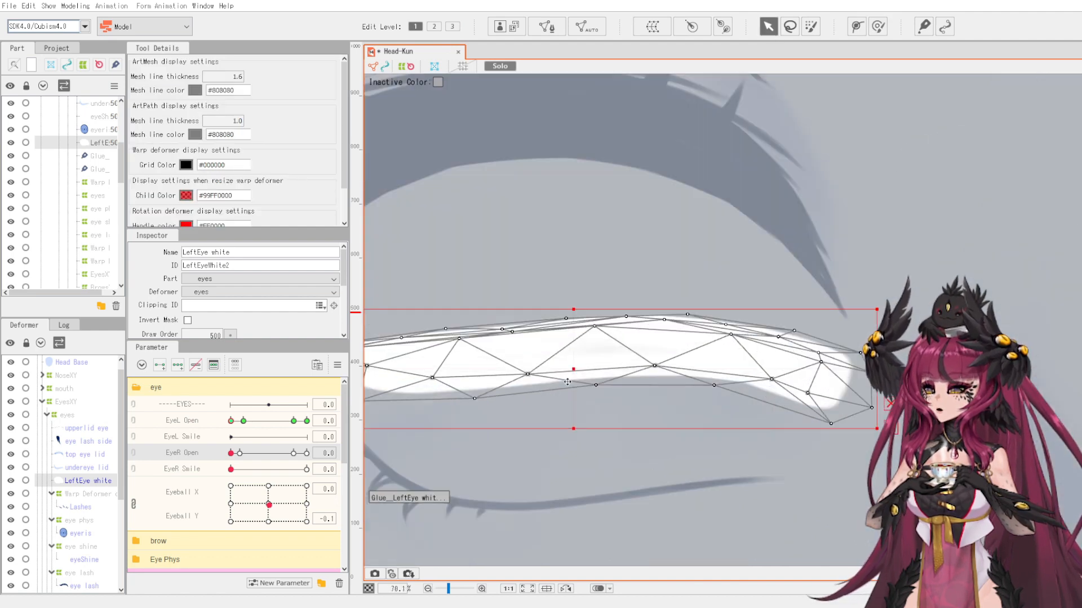
drag(532, 375, 522, 345)
drag(601, 387, 655, 350)
drag(708, 385, 721, 363)
drag(595, 326, 563, 346)
drag(626, 317, 718, 359)
drag(778, 337, 737, 360)
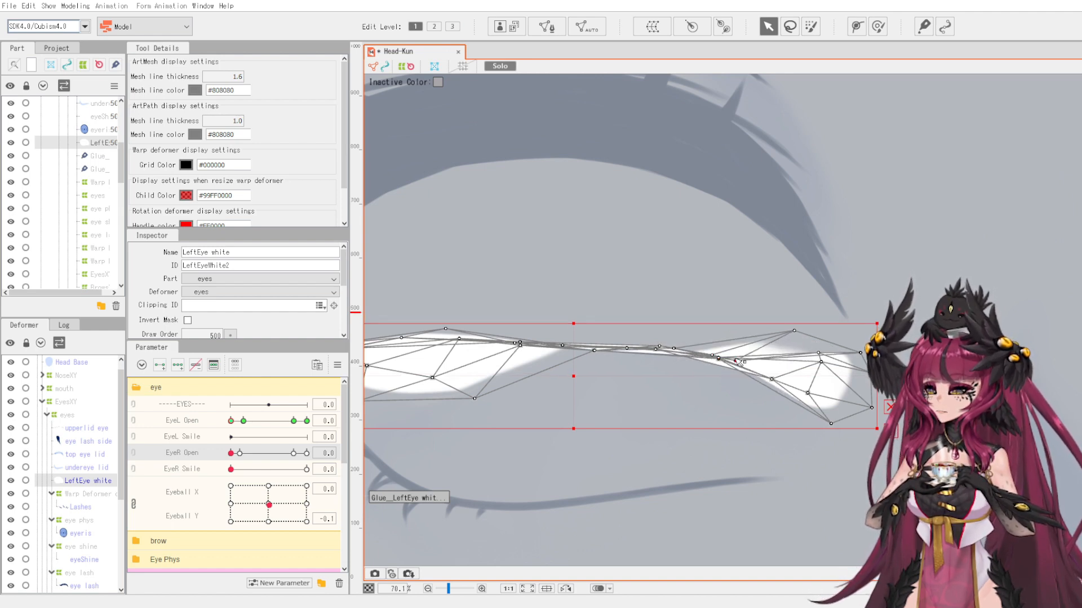
drag(796, 330, 722, 359)
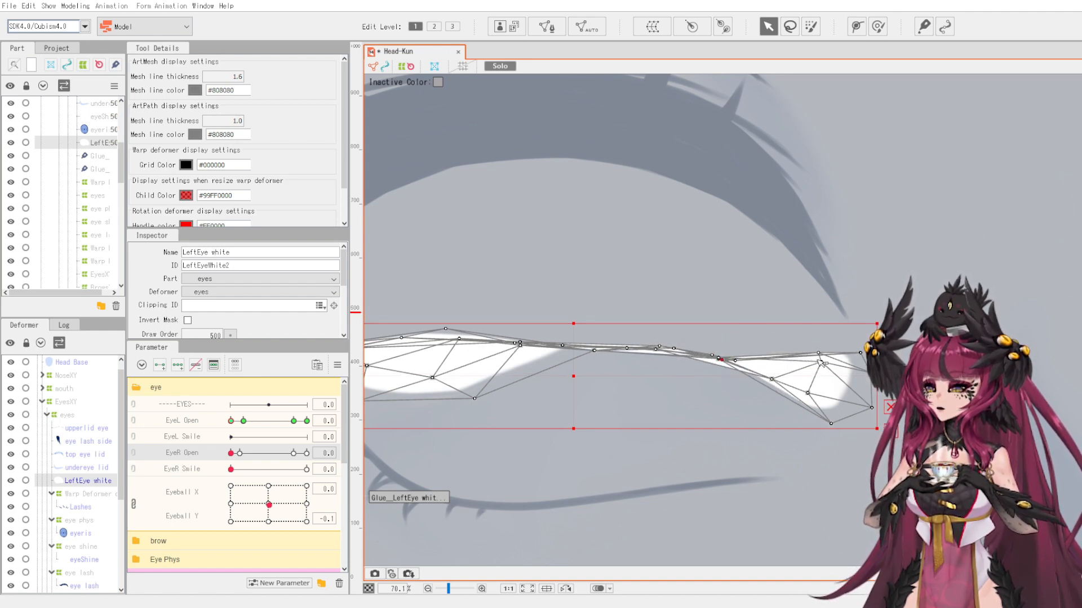
drag(819, 361, 783, 384)
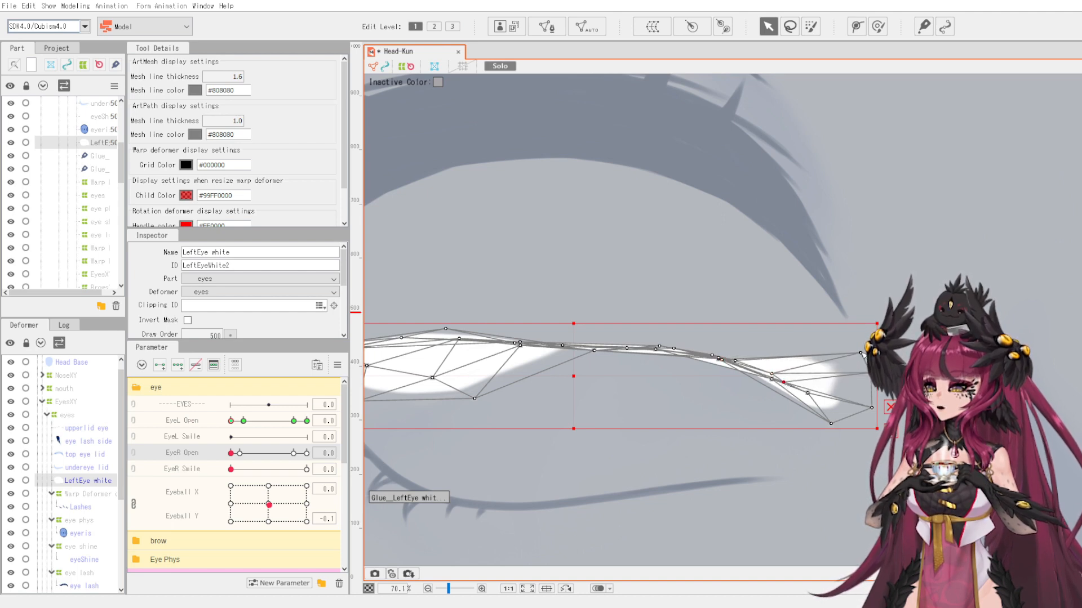
drag(861, 354, 823, 399)
Pull the eye white's outer-corner vertices together so that side flattens into the same closed line.
scroll(795, 397, down, 3)
scroll(620, 367, up, 3)
drag(621, 368, 601, 386)
drag(643, 435, 641, 391)
drag(535, 402, 536, 385)
drag(526, 437, 533, 396)
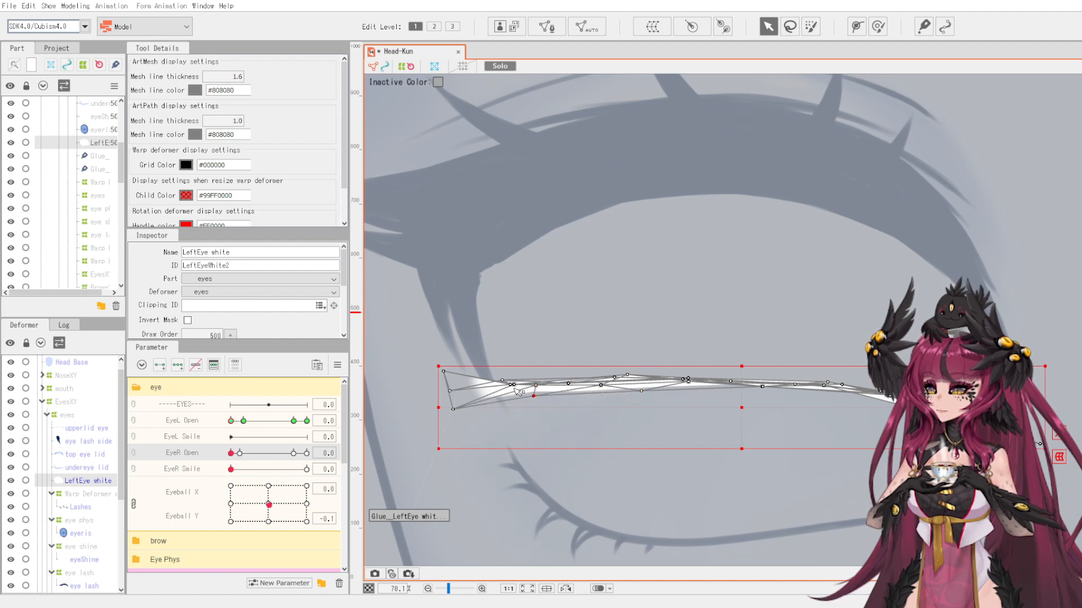
Leave solo view and select the undereye lid glued to the left eye white.
click(500, 66)
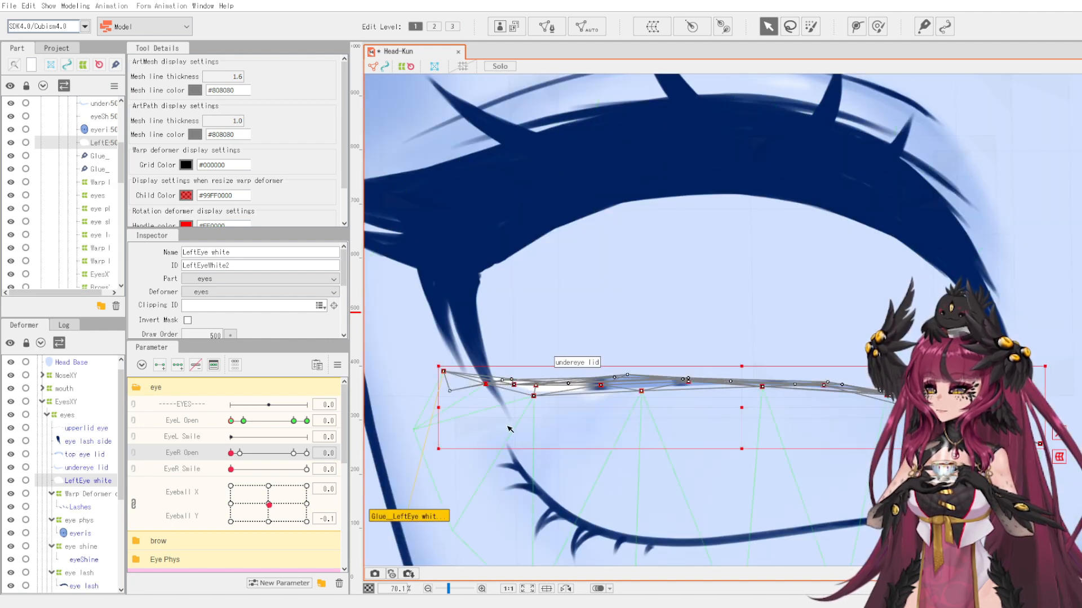
click(510, 429)
click(599, 445)
scroll(608, 440, down, 1)
scroll(643, 416, up, 1)
scroll(642, 401, down, 2)
scroll(644, 428, up, 1)
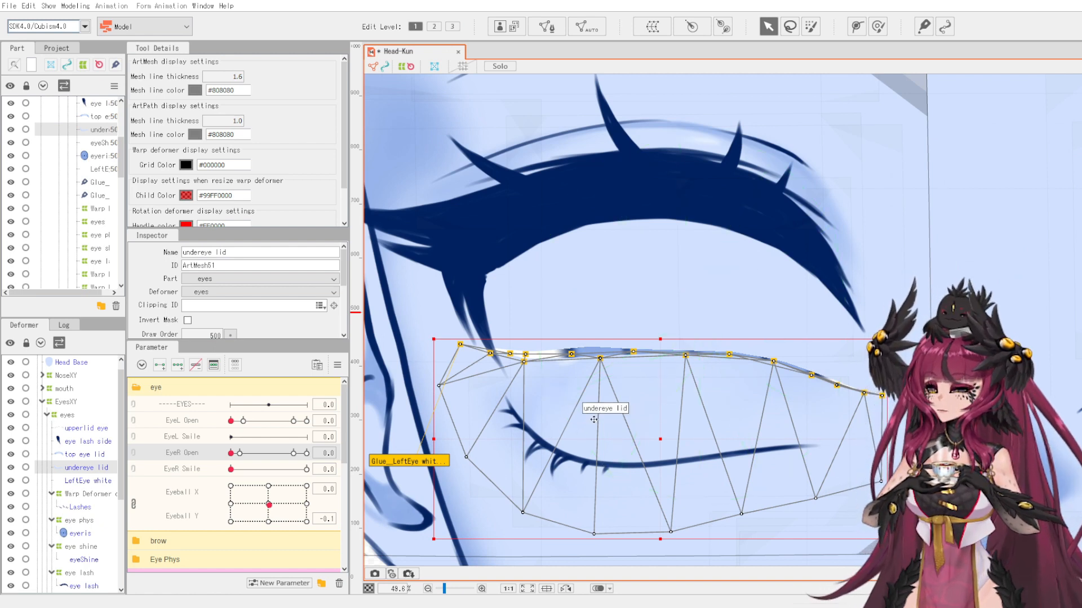
scroll(604, 419, down, 1)
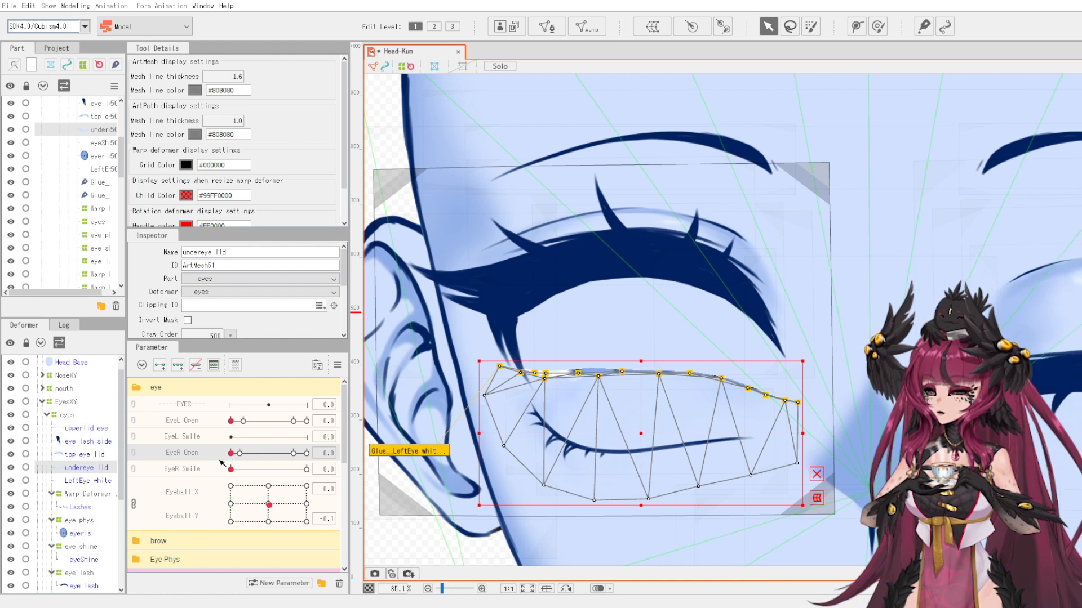
Examine how the undereye lid and eye white meet along the closed line at EyeL Open 0.0.
click(237, 423)
drag(237, 424, 182, 416)
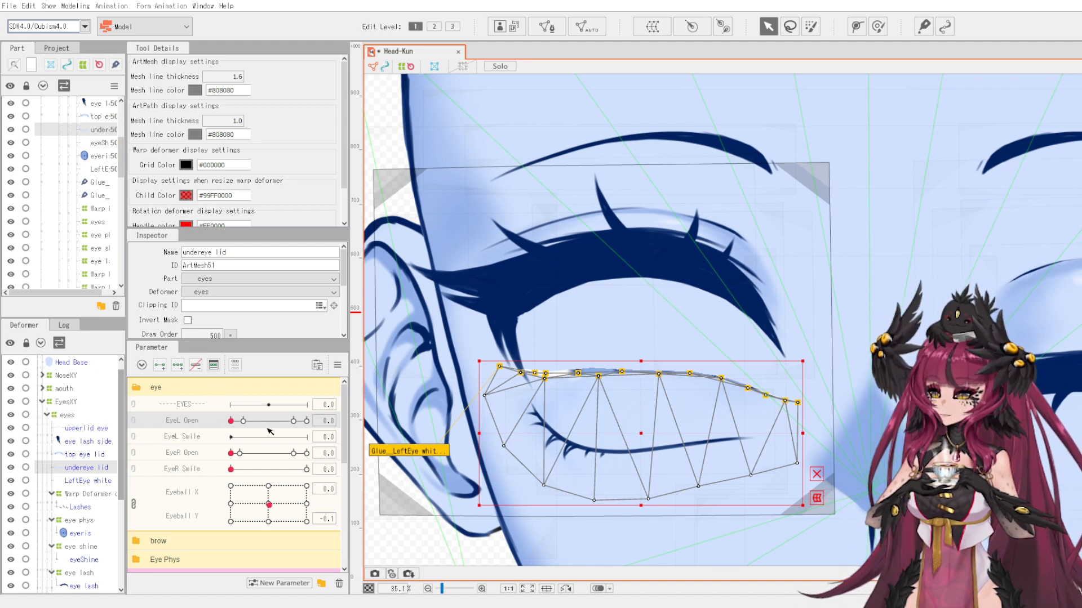
scroll(607, 376, up, 2)
scroll(568, 264, down, 2)
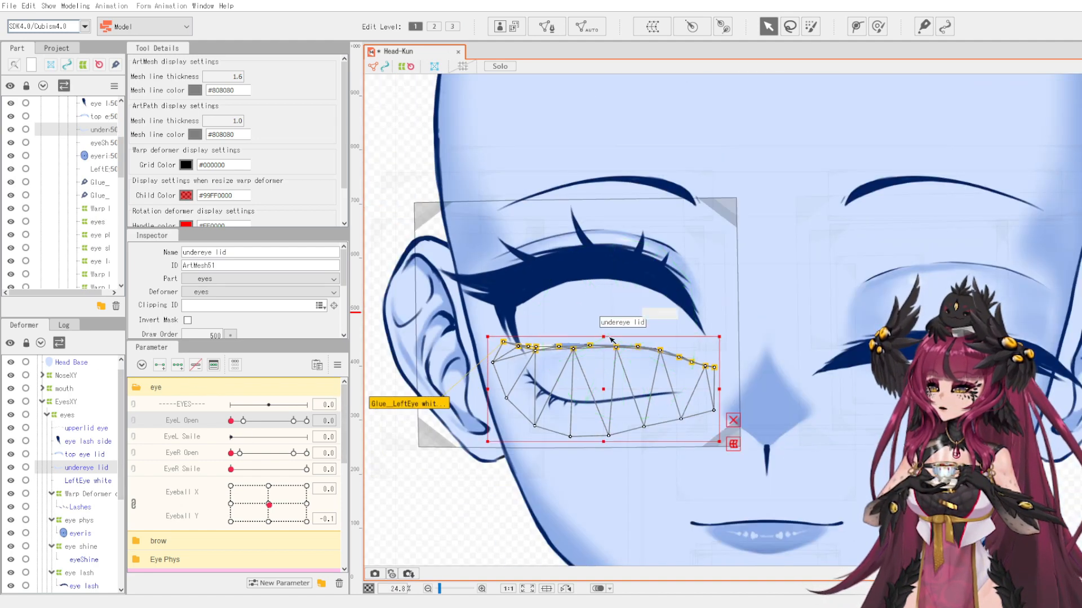
scroll(598, 293, up, 1)
scroll(619, 316, down, 2)
scroll(647, 336, up, 1)
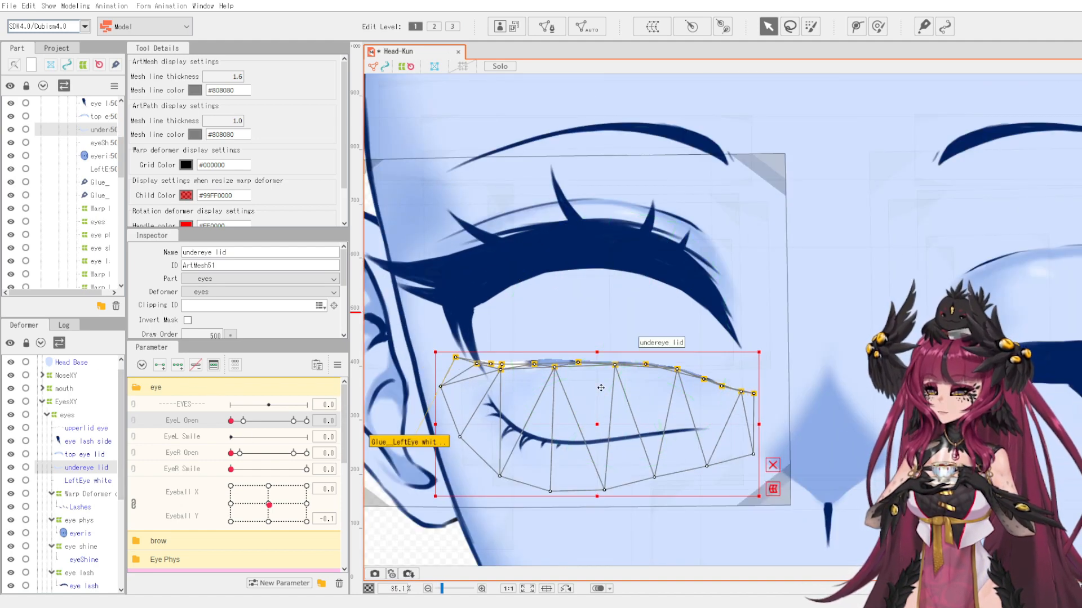
drag(601, 423, 603, 424)
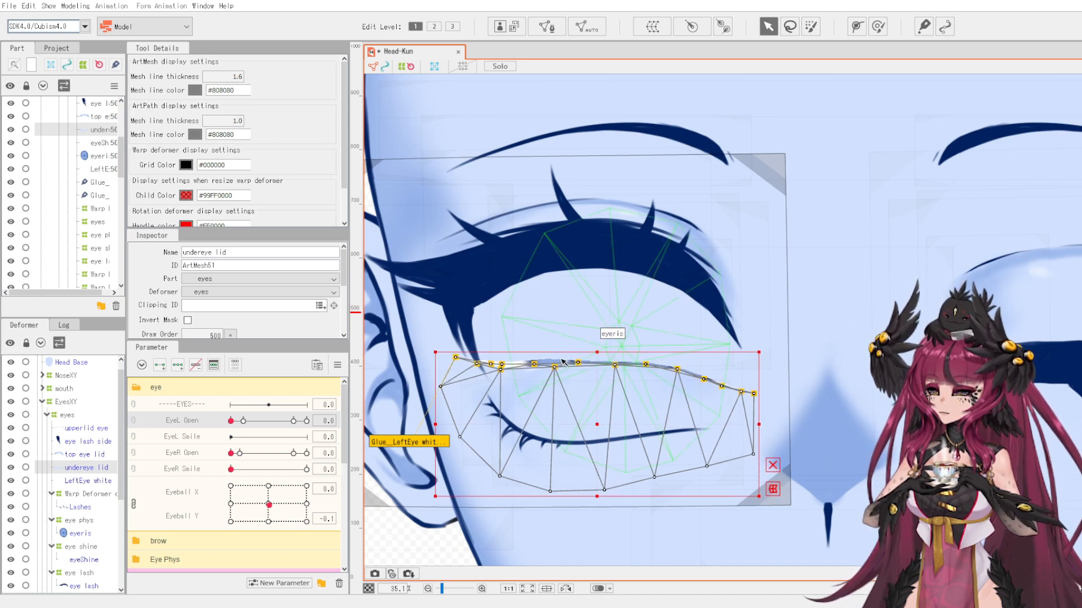
scroll(563, 362, up, 2)
scroll(575, 357, down, 2)
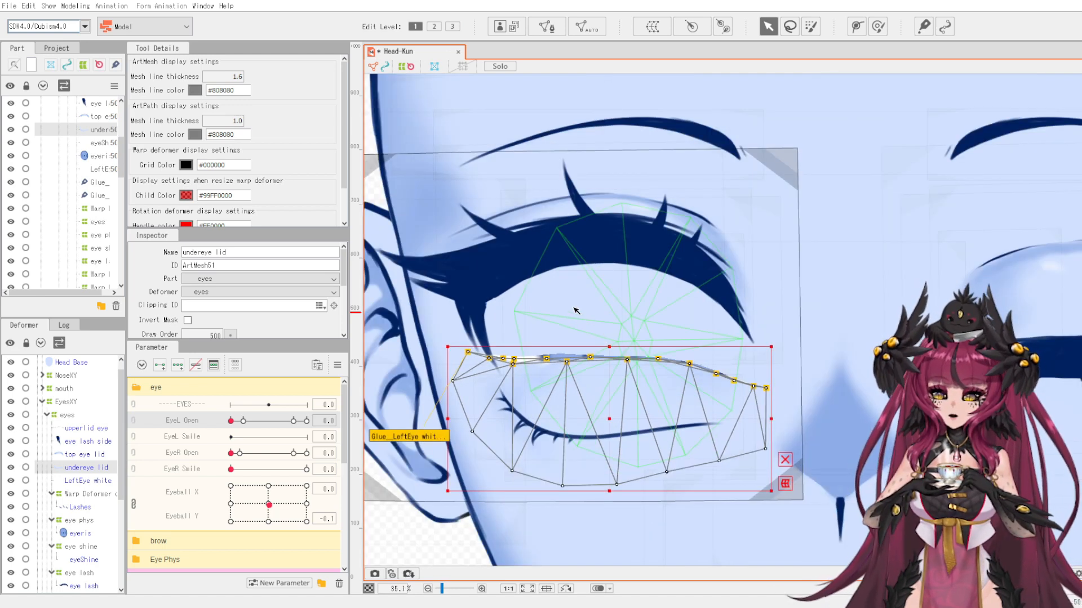
Select the eye lash, key it on EyeL Open and set the parameter to its 1.0 key.
click(525, 270)
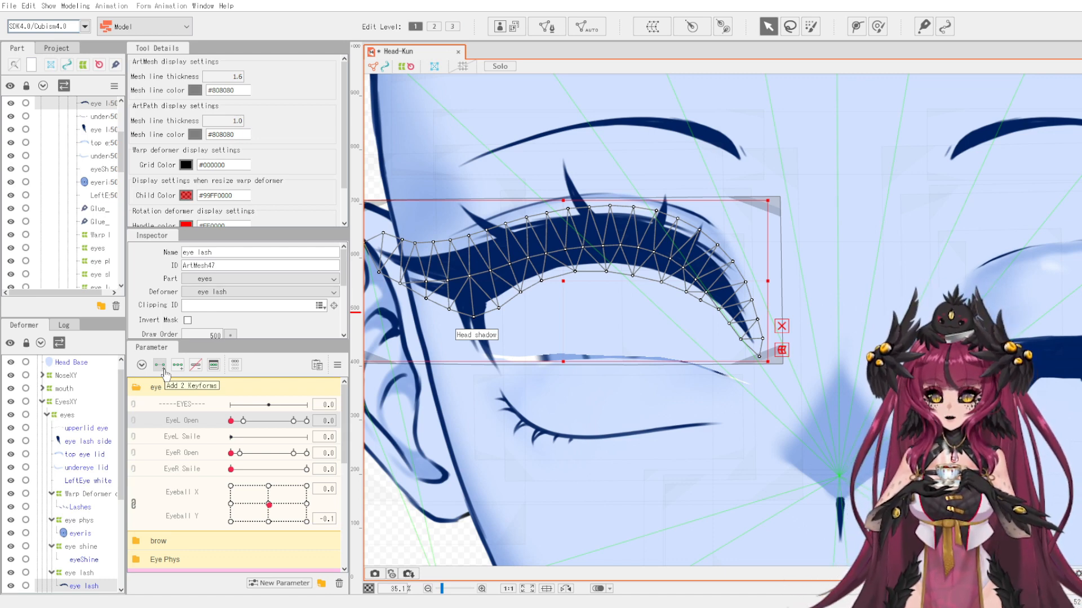
click(293, 421)
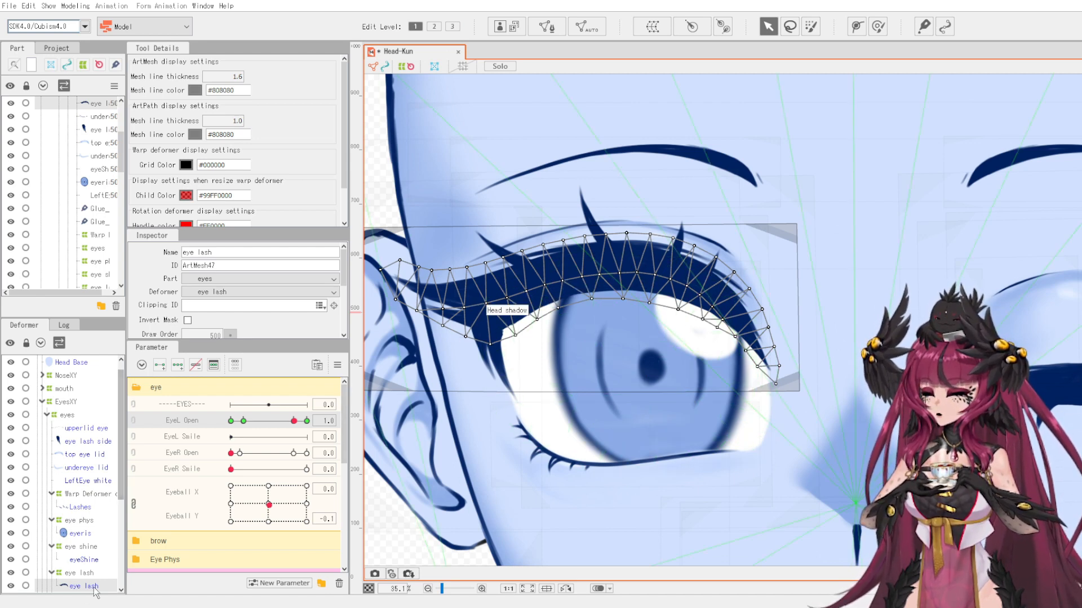
scroll(638, 306, down, 2)
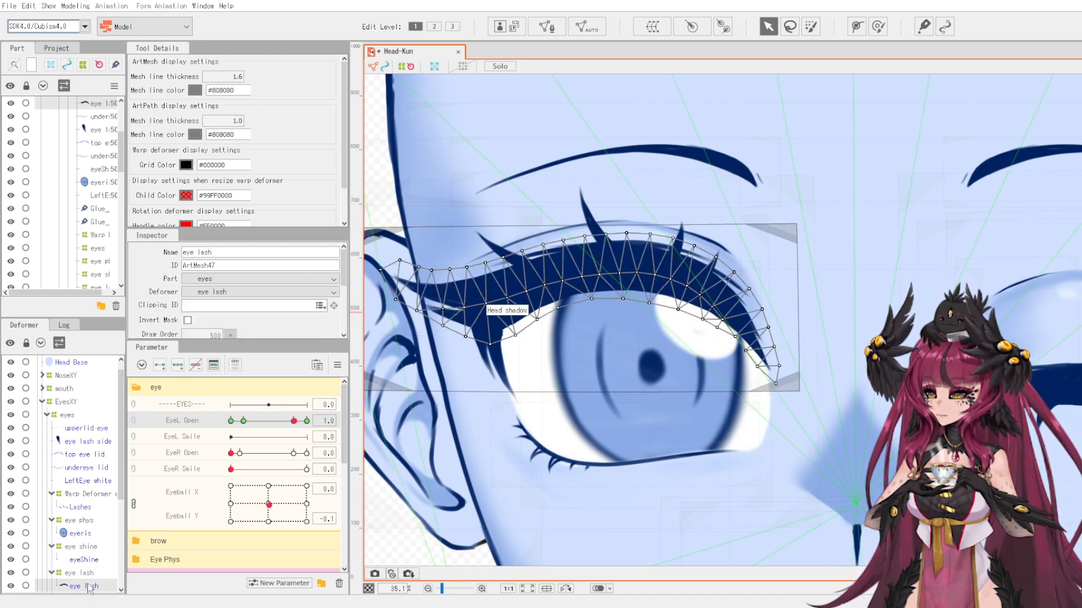
scroll(616, 265, up, 2)
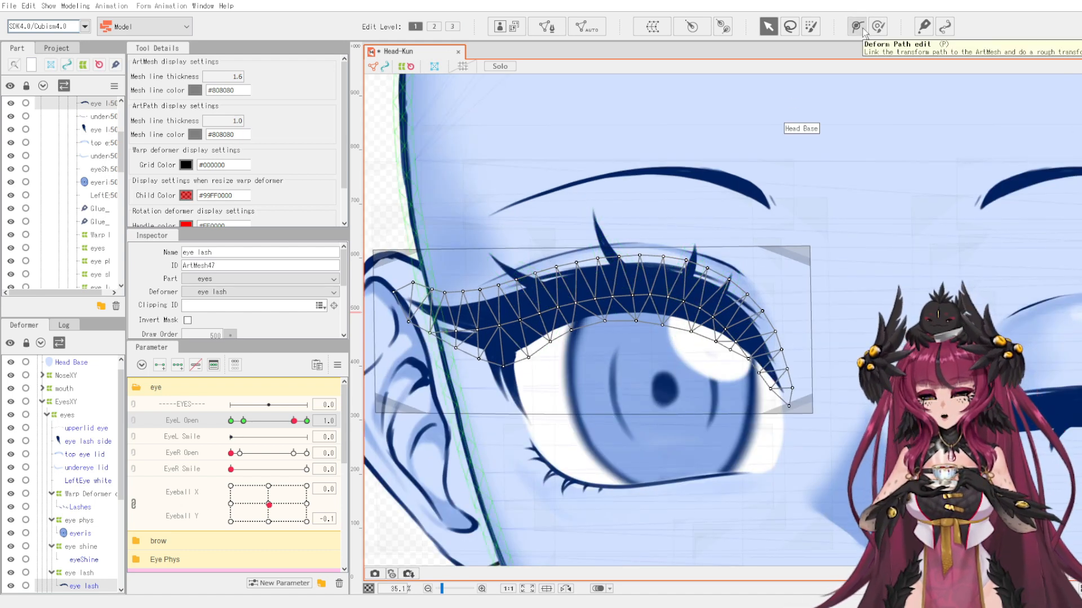
Inspect the eye lash mesh and its vertex tools in mesh edit, comparing it with the earlier mesh by undoing and redoing.
click(547, 28)
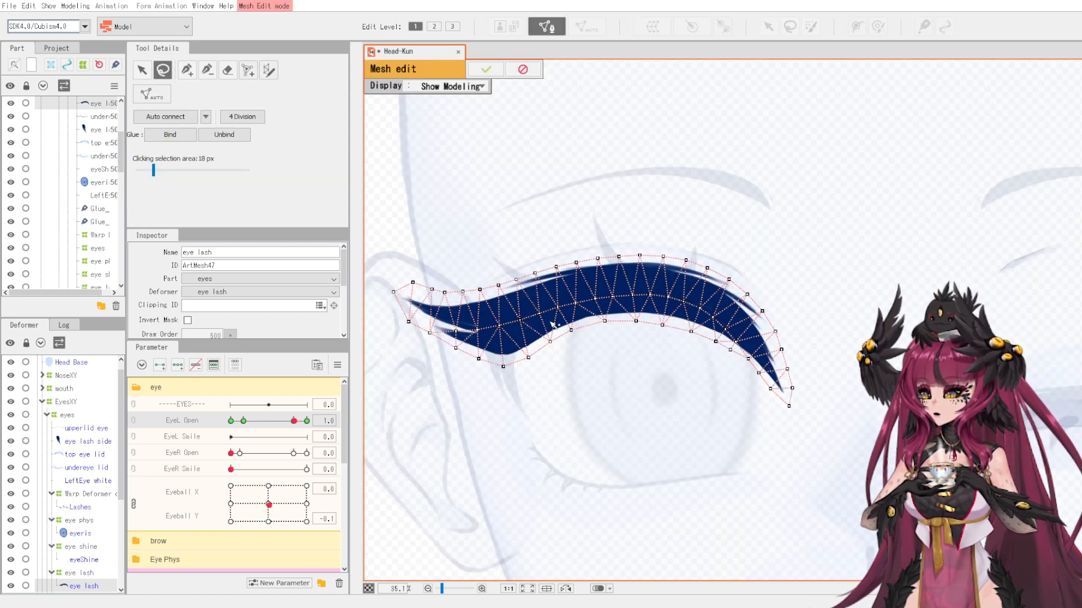
click(485, 70)
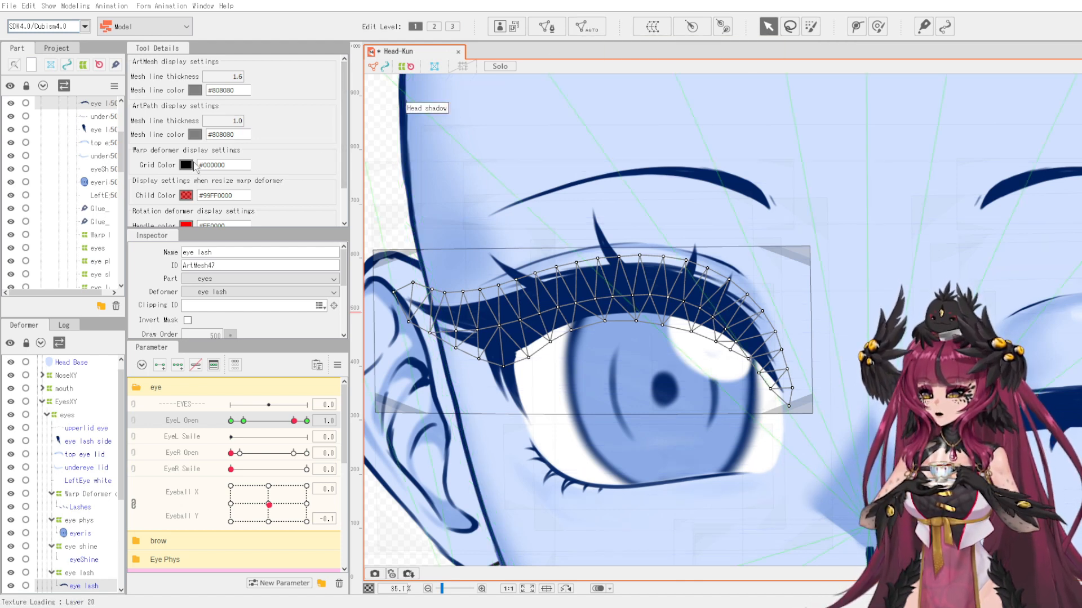
key(ctrl+z)
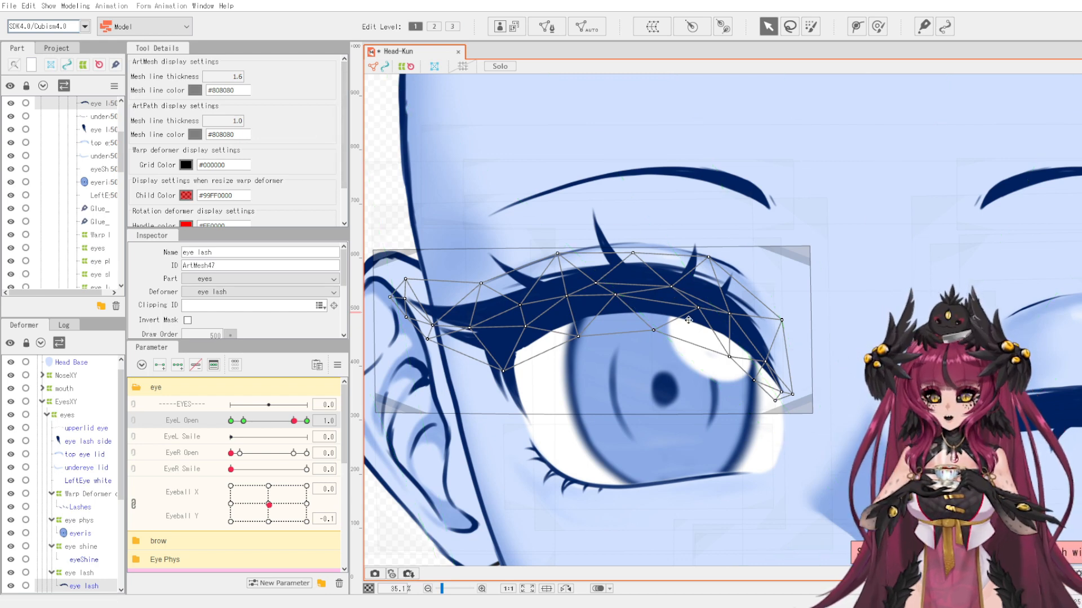
key(ctrl+y)
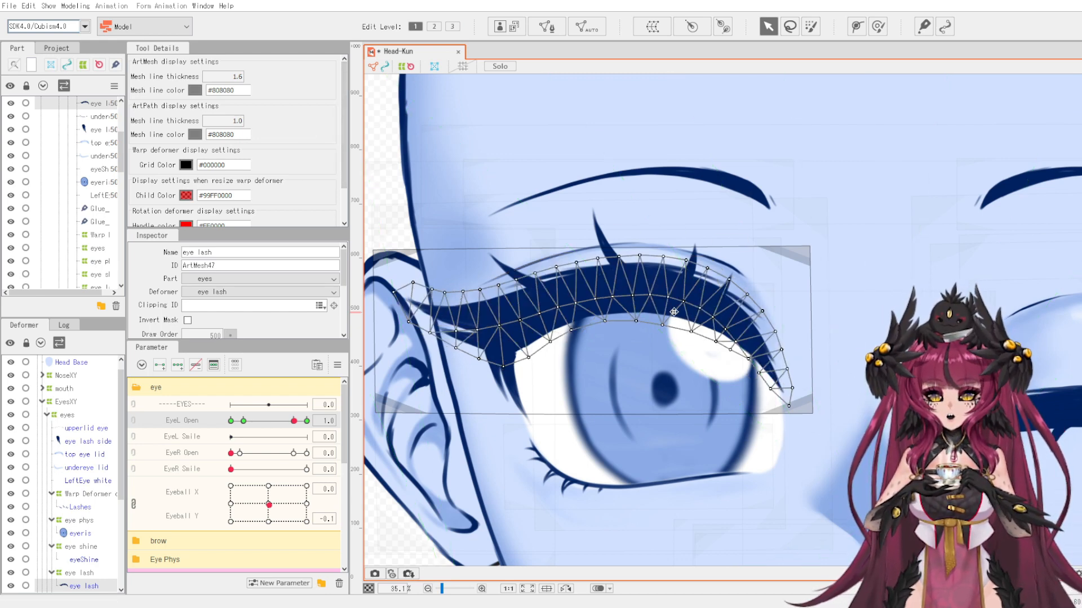
click(547, 27)
click(186, 70)
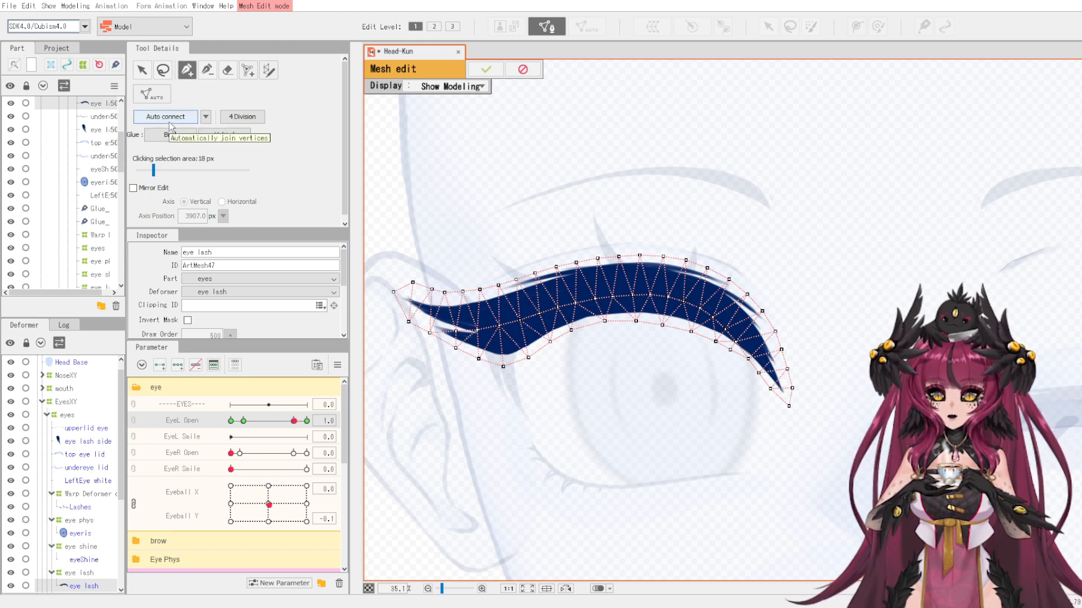
click(487, 69)
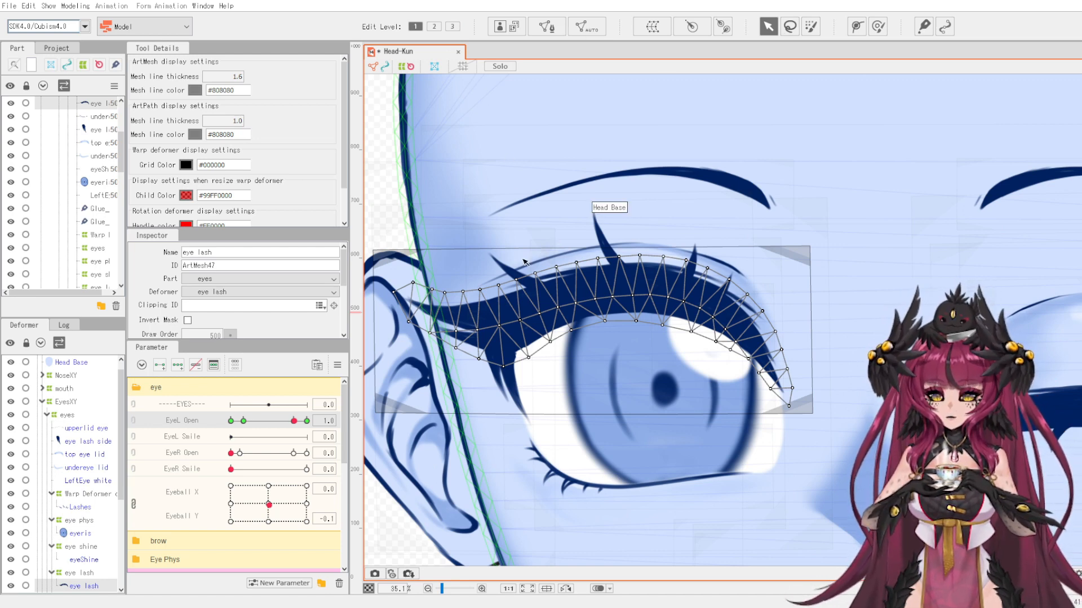
Show the eye lash's deform path at edit level 2 and set its Deform Path width to 207.
click(856, 28)
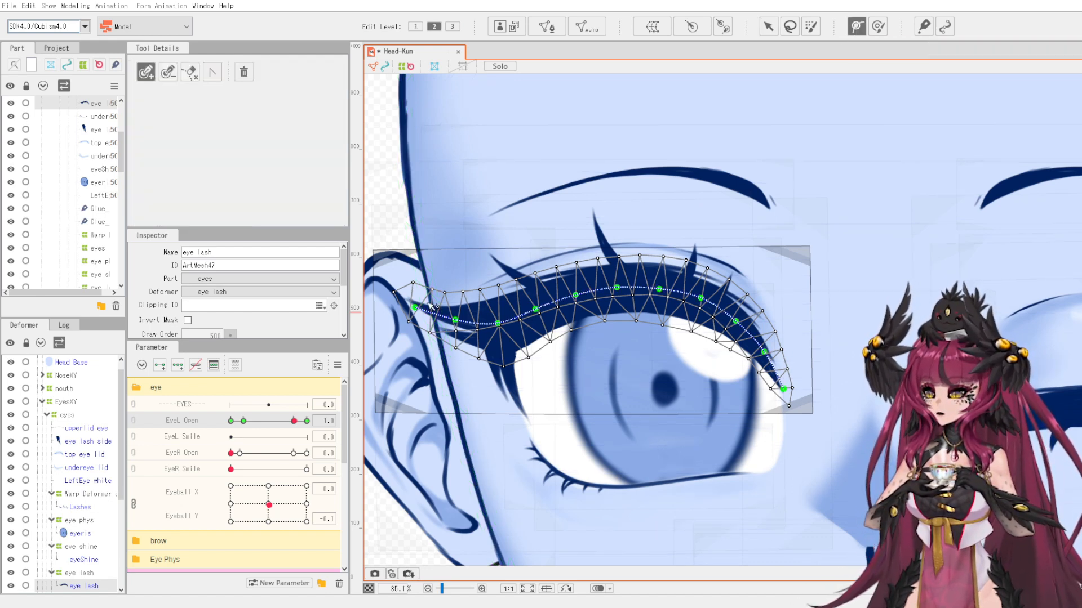
click(415, 307)
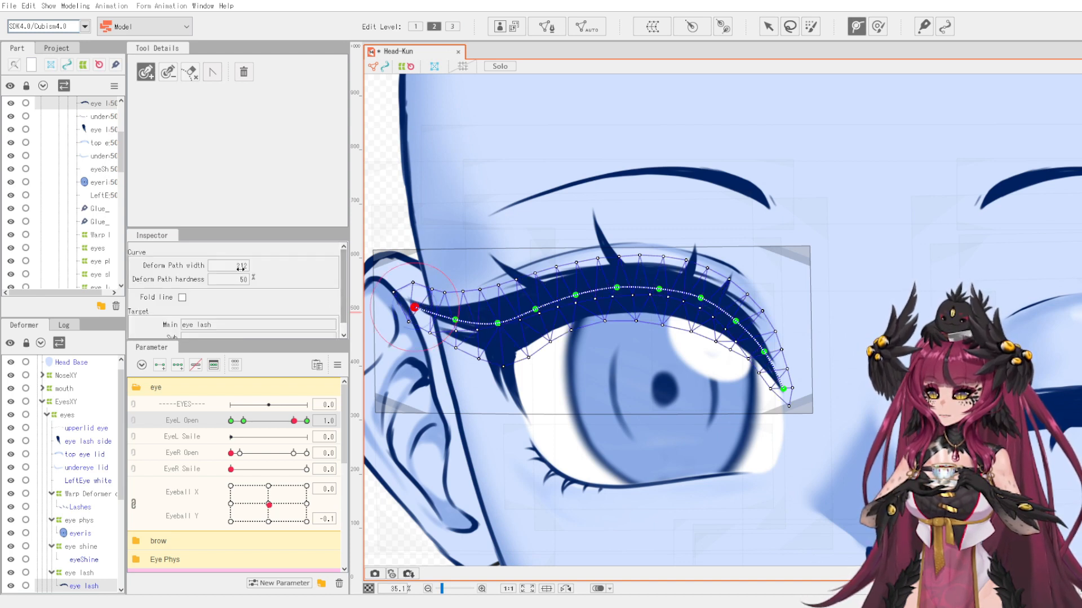
drag(239, 266, 234, 266)
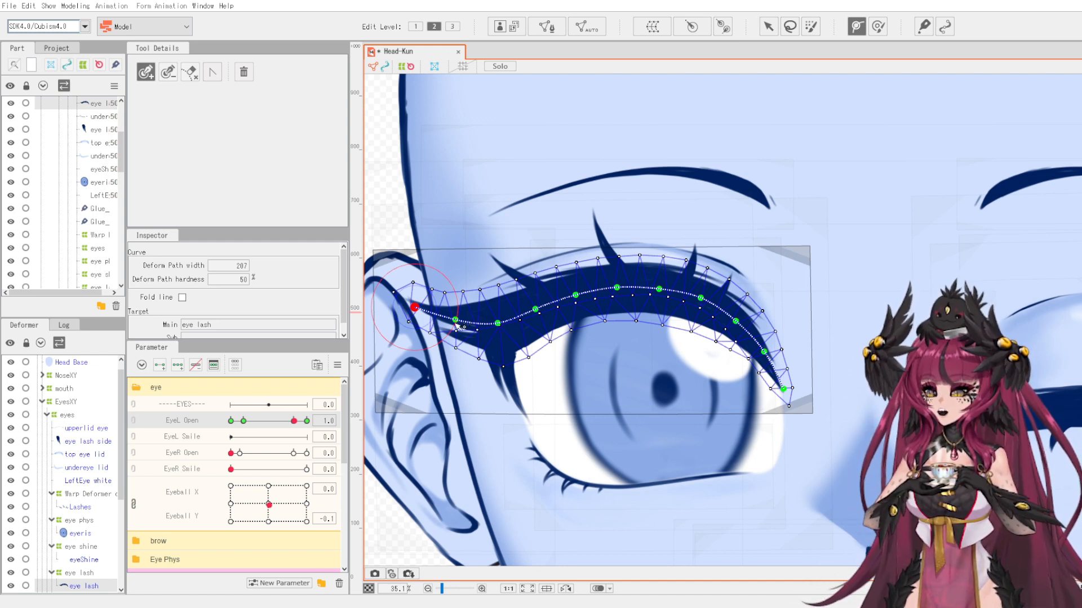
Go through the deform path's points along the eye lash and set the Deform Path width to 63.
click(498, 324)
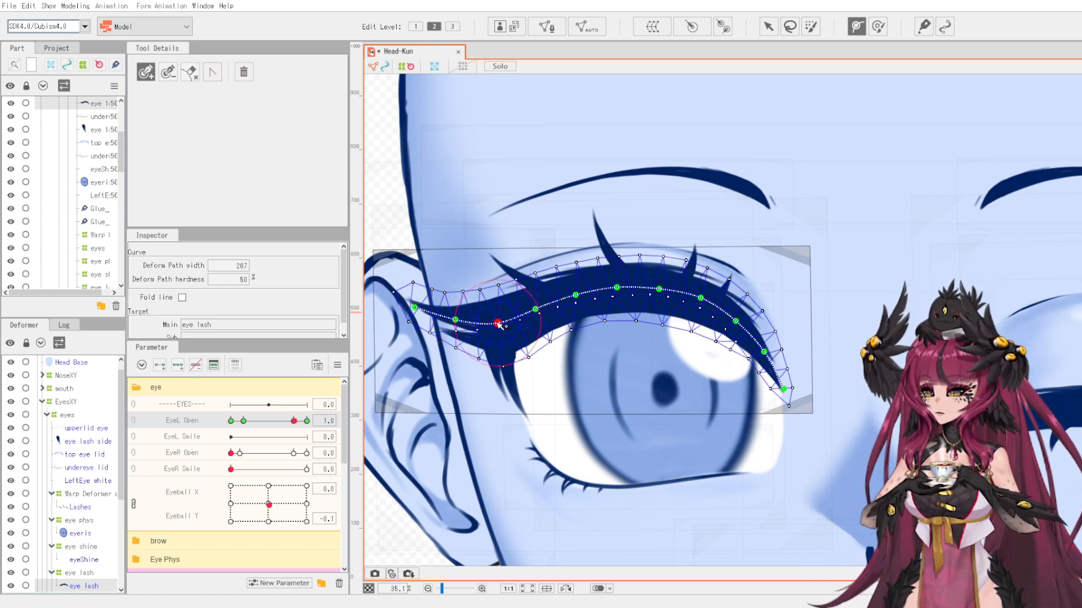
click(536, 308)
click(575, 295)
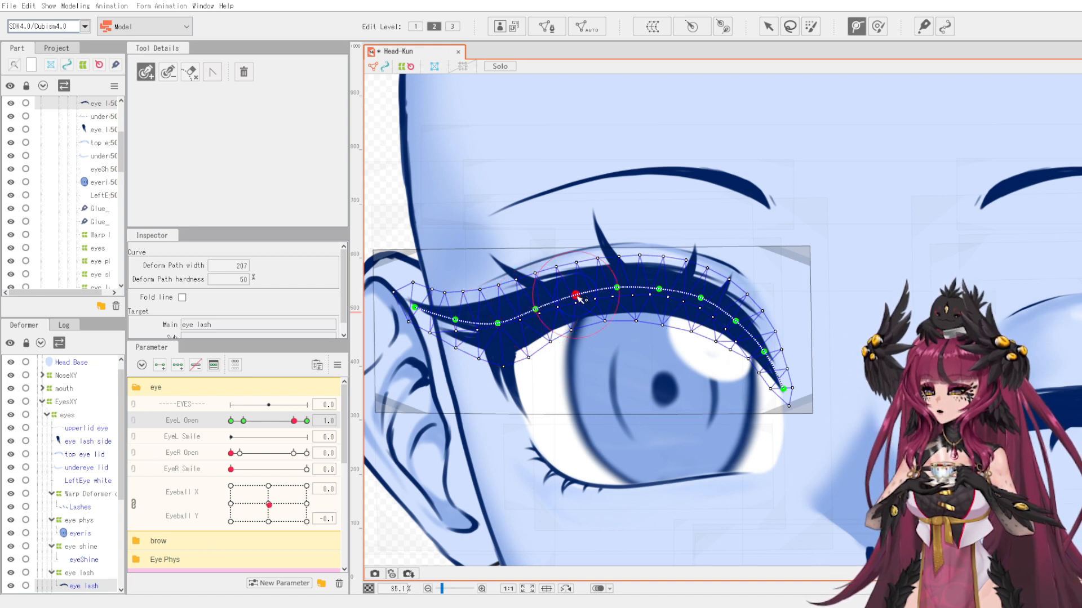
click(617, 288)
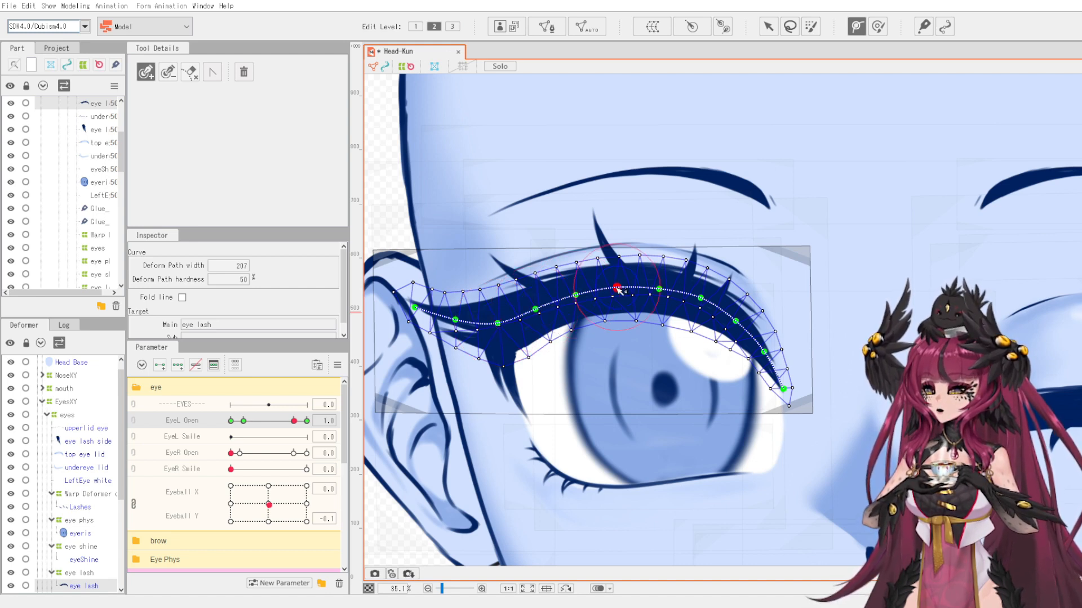
click(659, 289)
click(700, 297)
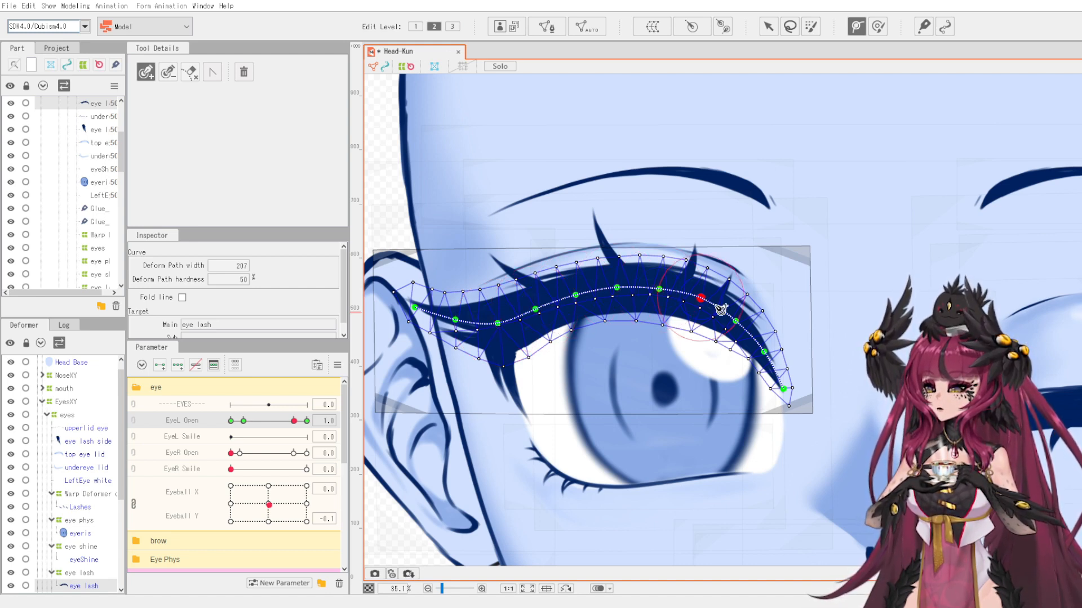
click(765, 27)
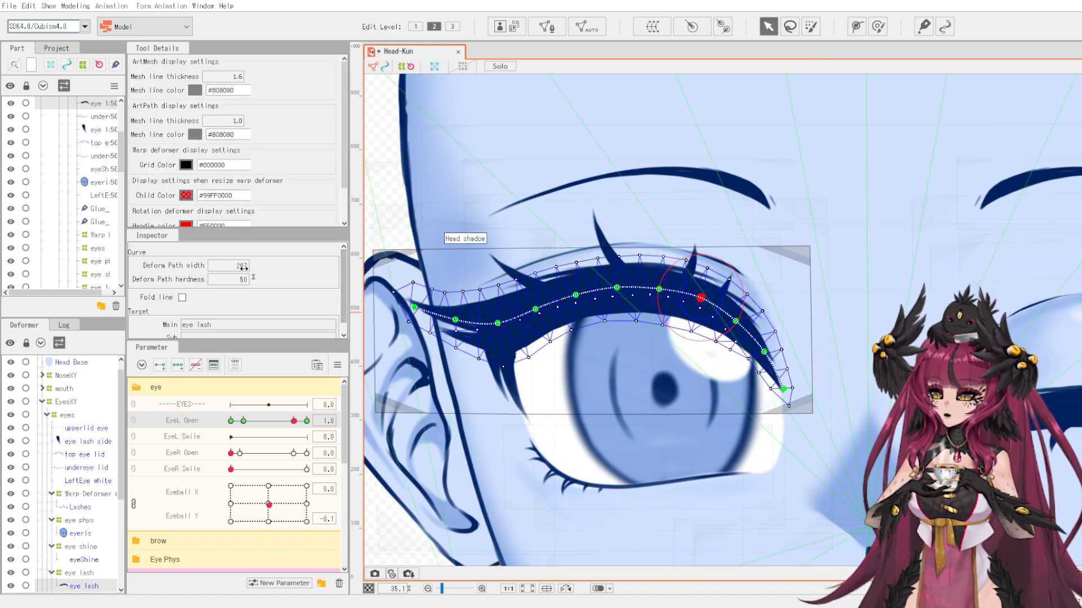
drag(242, 267, 162, 267)
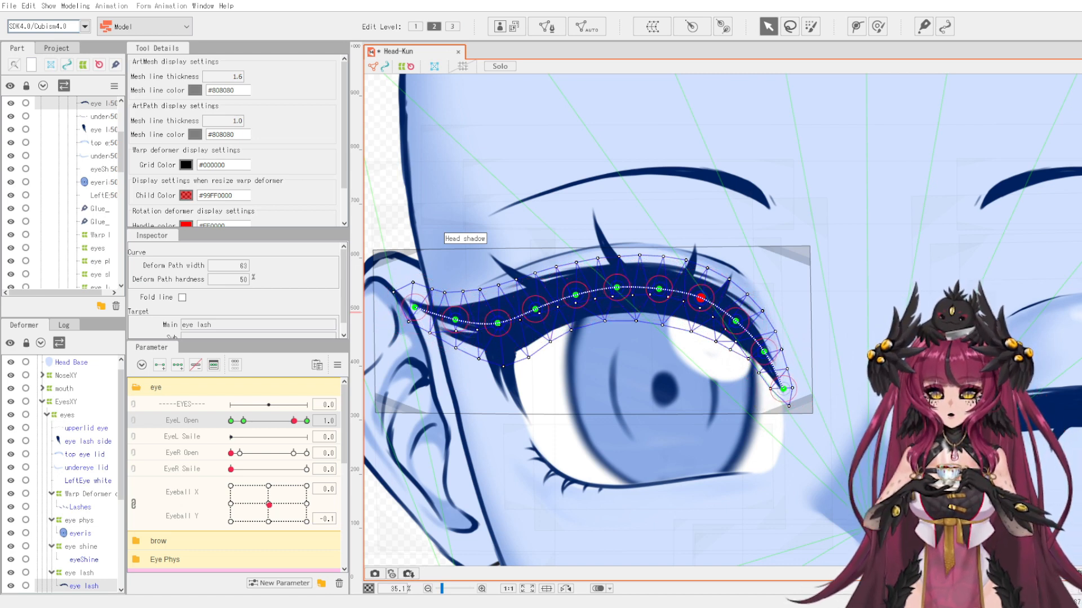
Try pulling a deform path point upward on the eye lash, and undo it together with the last Deform Path width change.
click(498, 323)
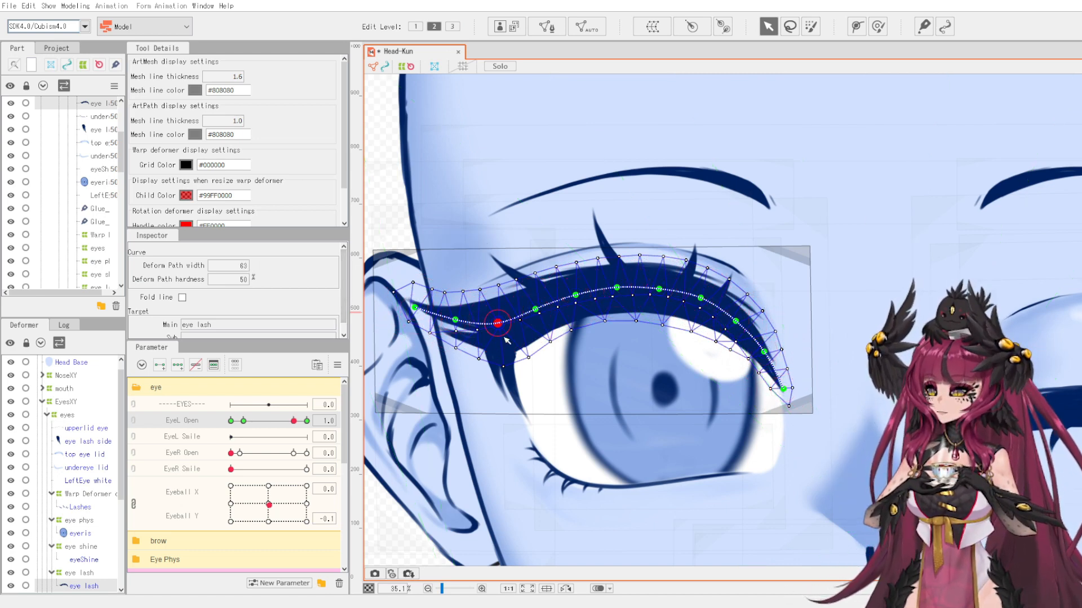
drag(499, 324, 620, 228)
key(ctrl+z)
key(ctrl+z)
key(ctrl+z)
key(ctrl+z)
key(ctrl+z)
key(ctrl+z)
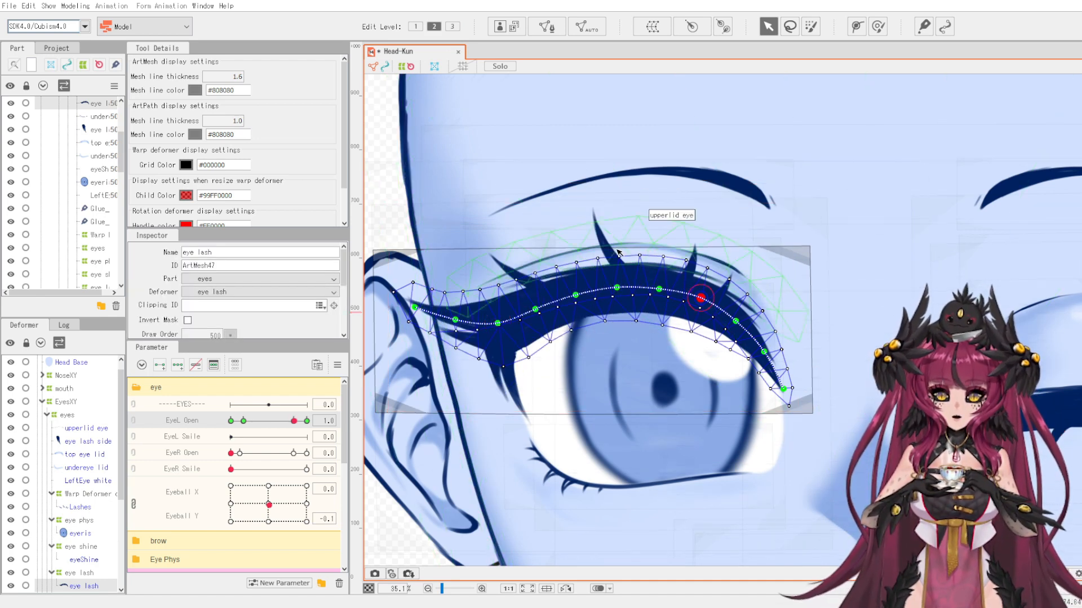
Set EyeL Open to its 1.2 key and raise the deform path point at the middle of the eye lash.
click(660, 288)
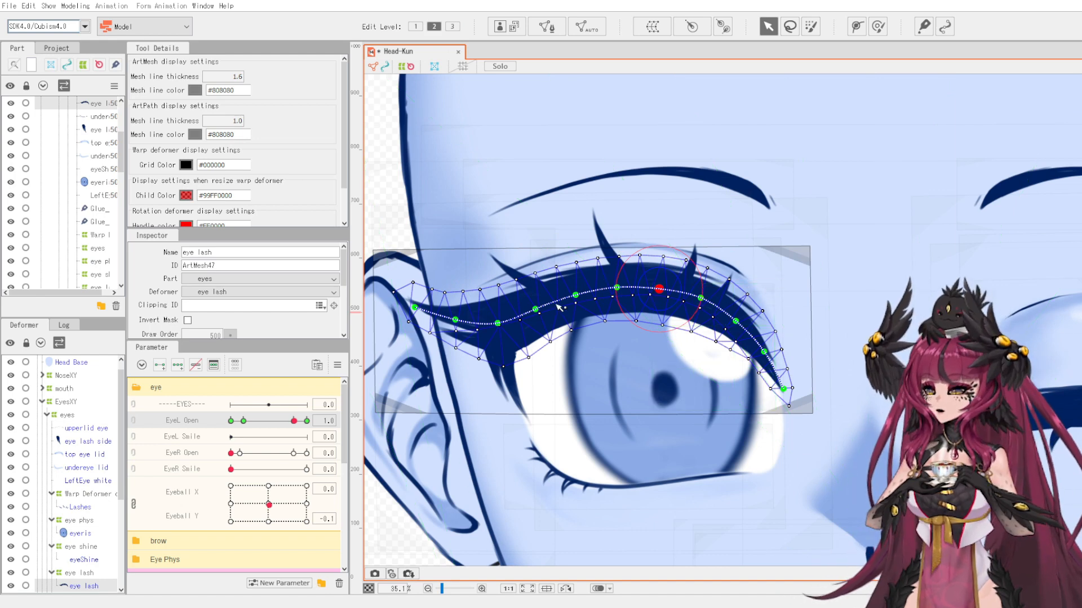
mouse_move(535, 309)
mouse_down()
mouse_move(528, 286)
mouse_move(534, 316)
mouse_up()
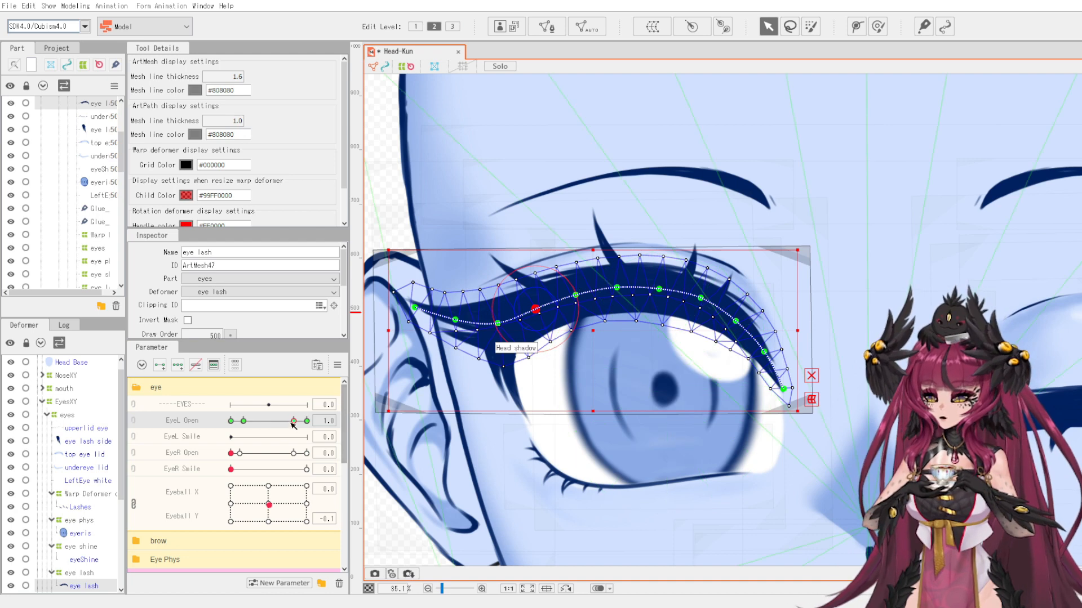
drag(300, 423, 308, 422)
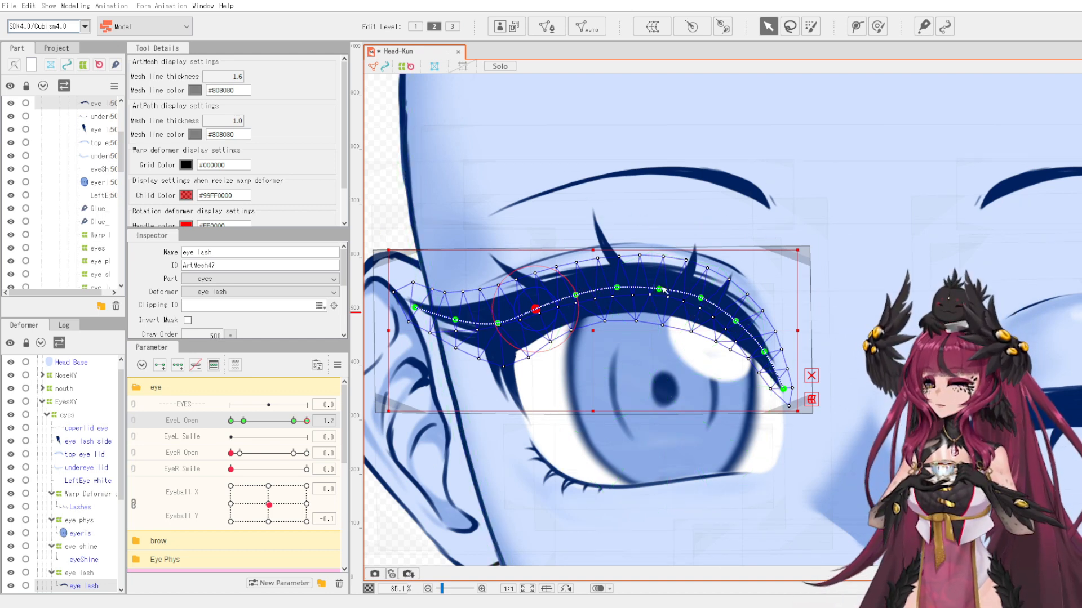
drag(659, 289, 611, 235)
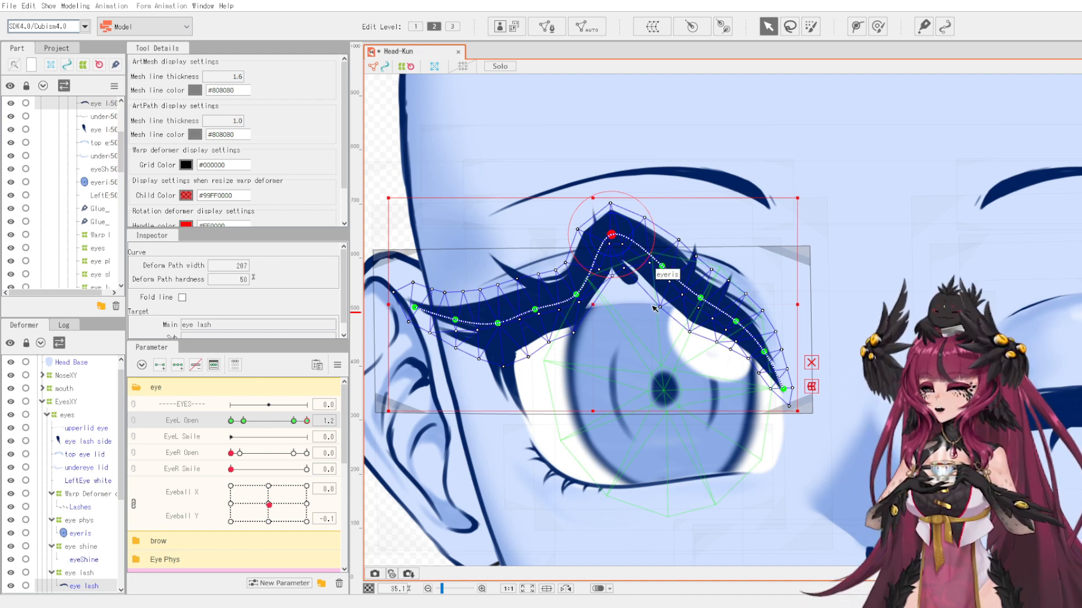
key(ctrl+z)
key(ctrl+y)
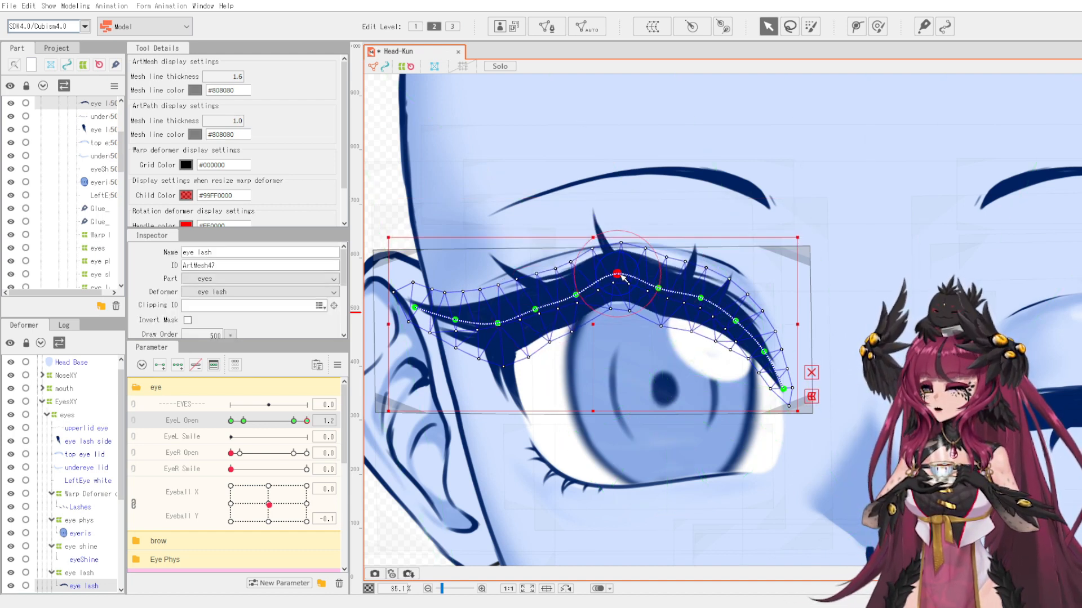
Raise the neighbouring deform path points to arch the eye lash higher, and set EyeR Open to 1.2.
drag(658, 288, 663, 272)
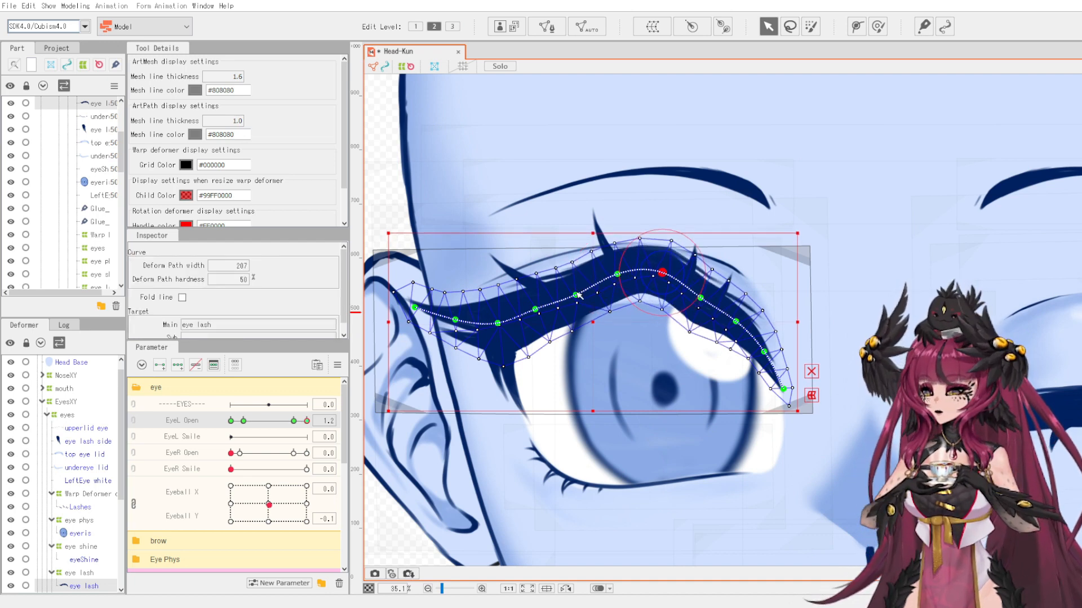
drag(575, 295, 573, 285)
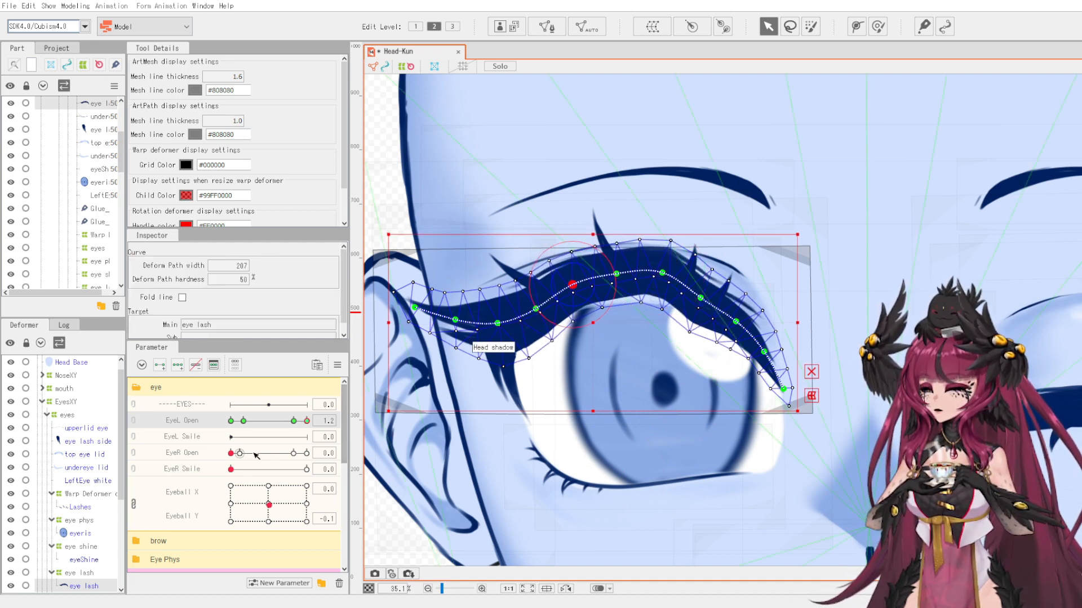
click(306, 453)
click(616, 273)
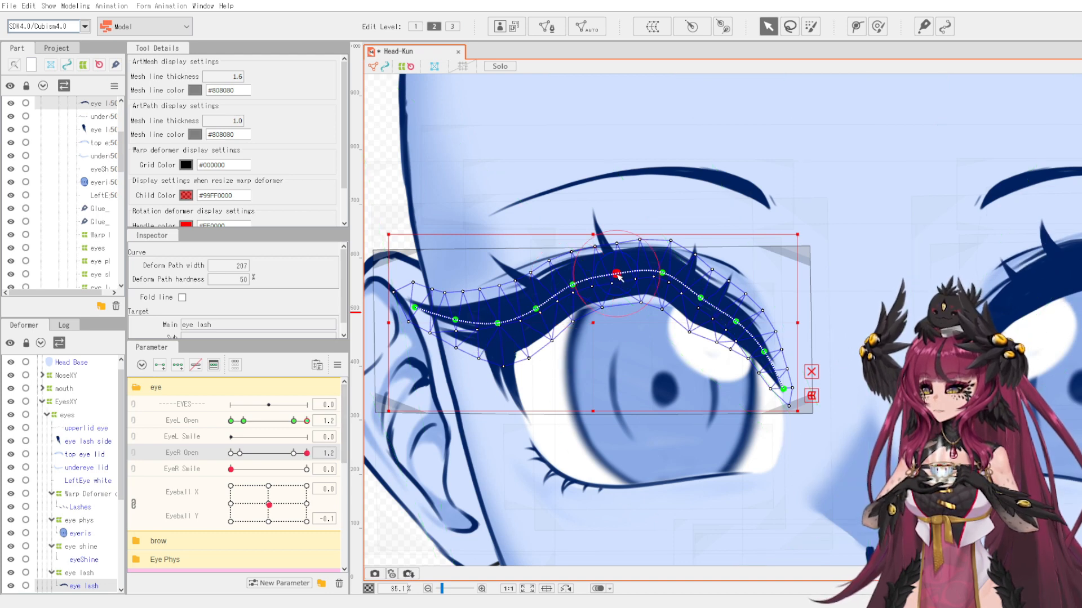
drag(617, 274, 499, 323)
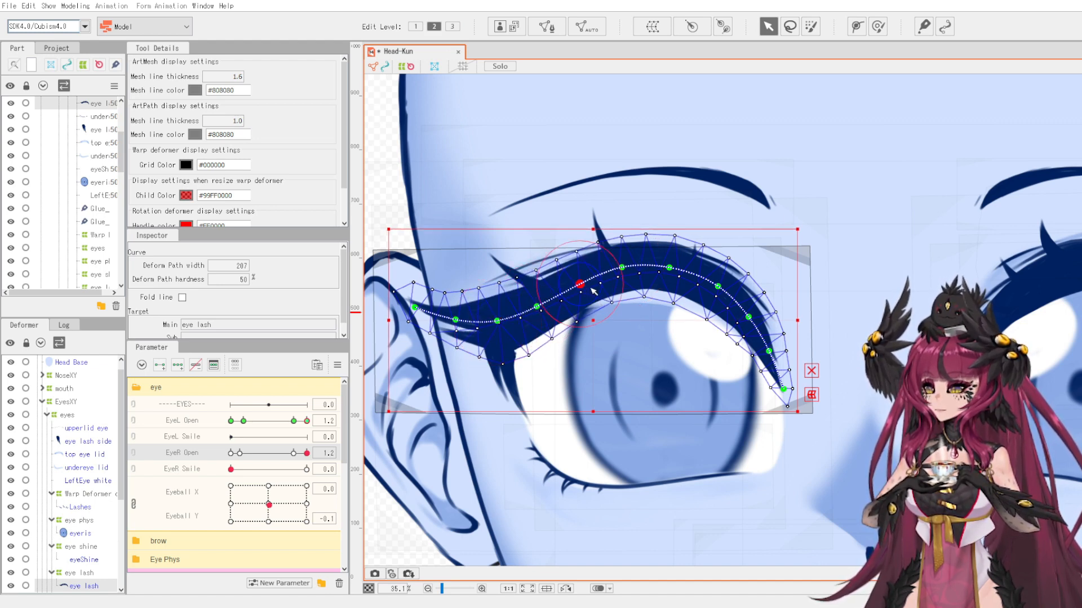
Move individual mesh vertices along the eye lash's lower edge, over the iris and near the outer corner, to smooth its outline.
scroll(586, 292, up, 3)
click(615, 307)
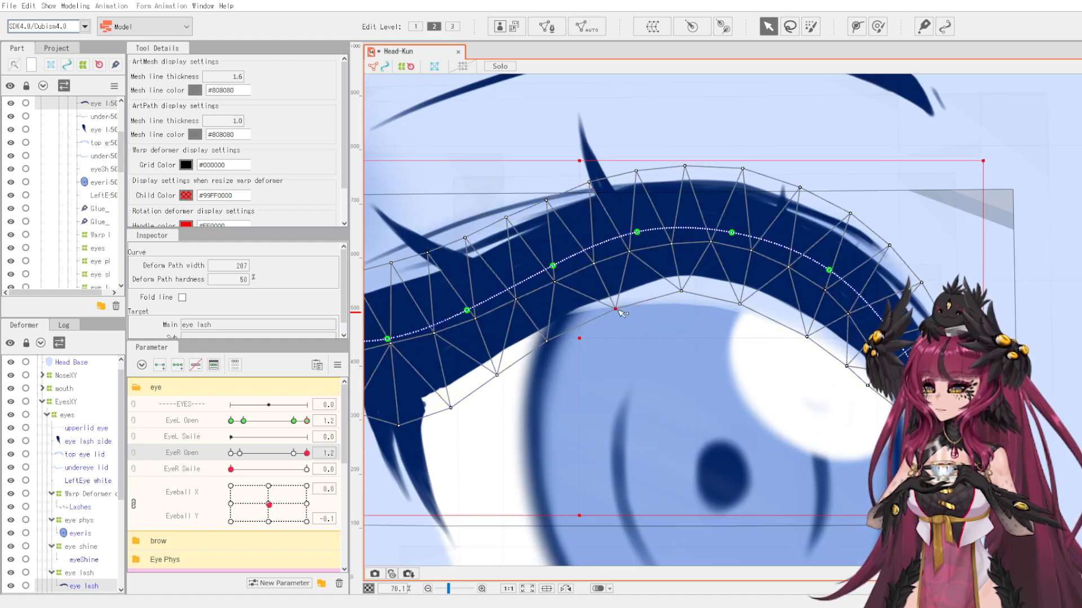
click(681, 291)
drag(681, 291, 681, 300)
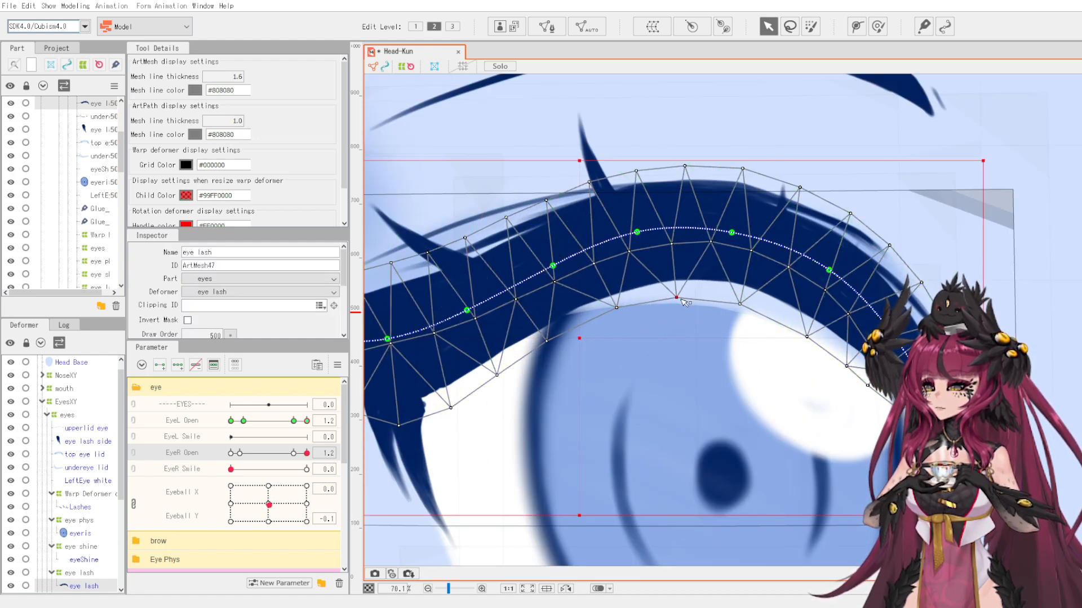
drag(494, 380, 521, 387)
scroll(497, 379, up, 1)
scroll(449, 413, down, 2)
scroll(395, 425, up, 2)
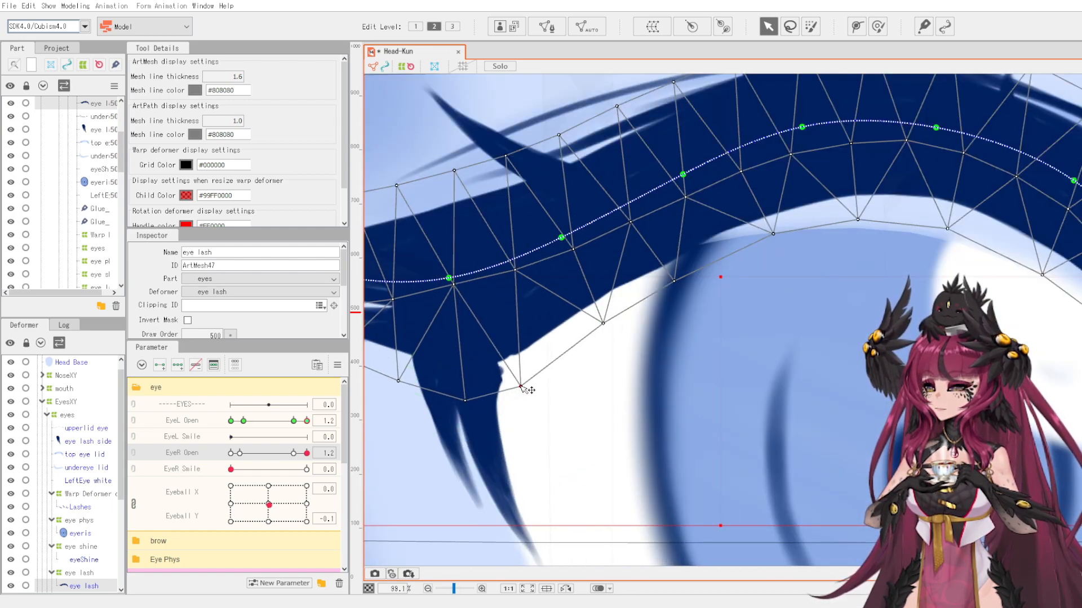
Adjust the mesh vertices on the eye lash's upper edge near the inner corner, and select a deform path point on its outer part.
scroll(523, 374, down, 1)
scroll(522, 375, up, 1)
scroll(523, 375, down, 2)
scroll(586, 352, down, 1)
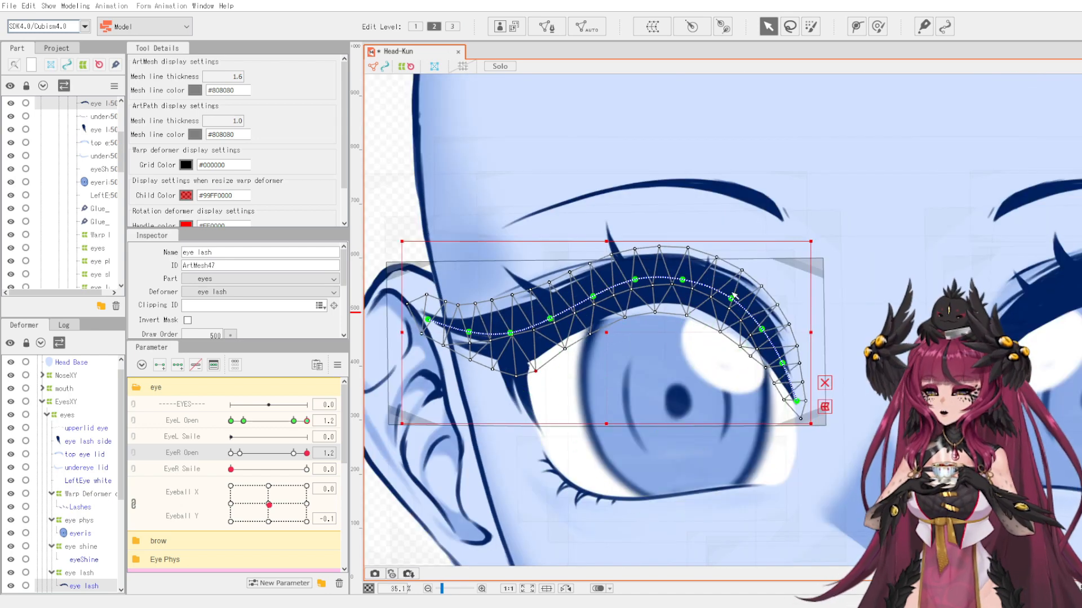
scroll(671, 277, up, 1)
scroll(698, 277, up, 1)
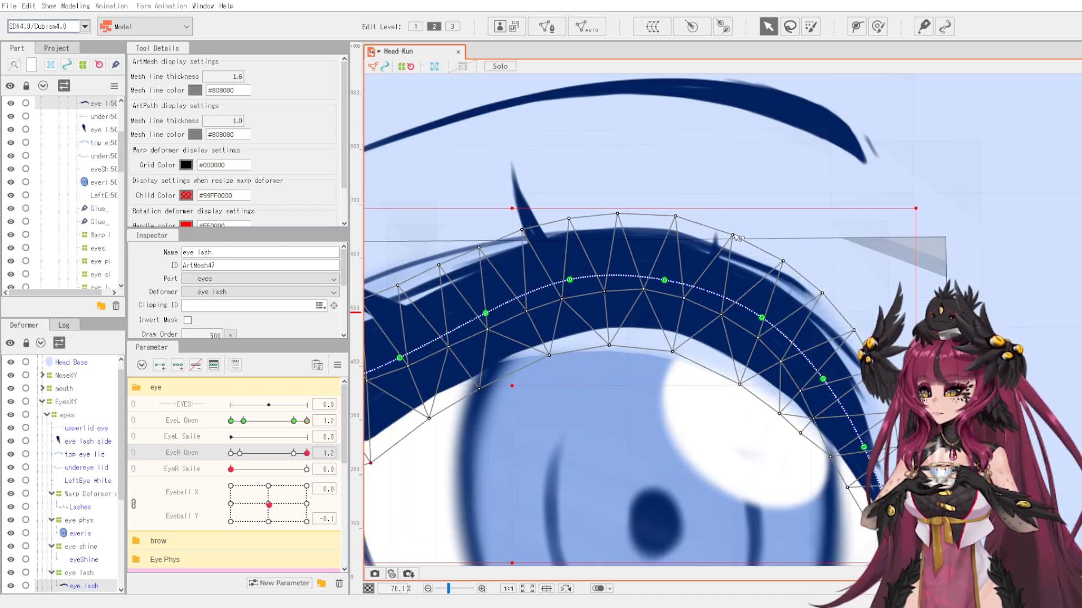
drag(733, 236, 736, 230)
click(784, 260)
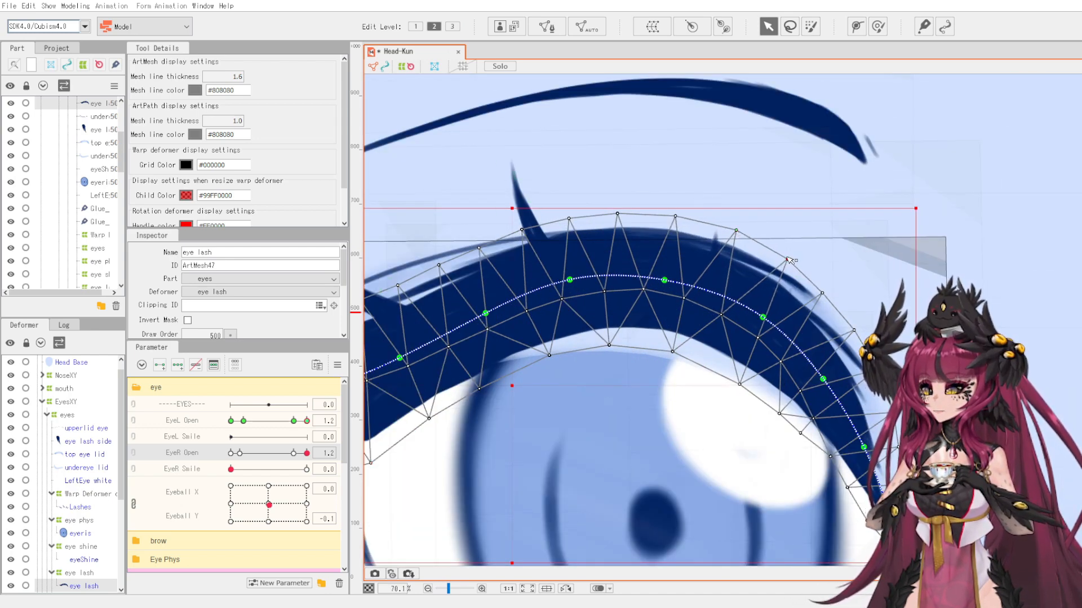
scroll(749, 256, down, 2)
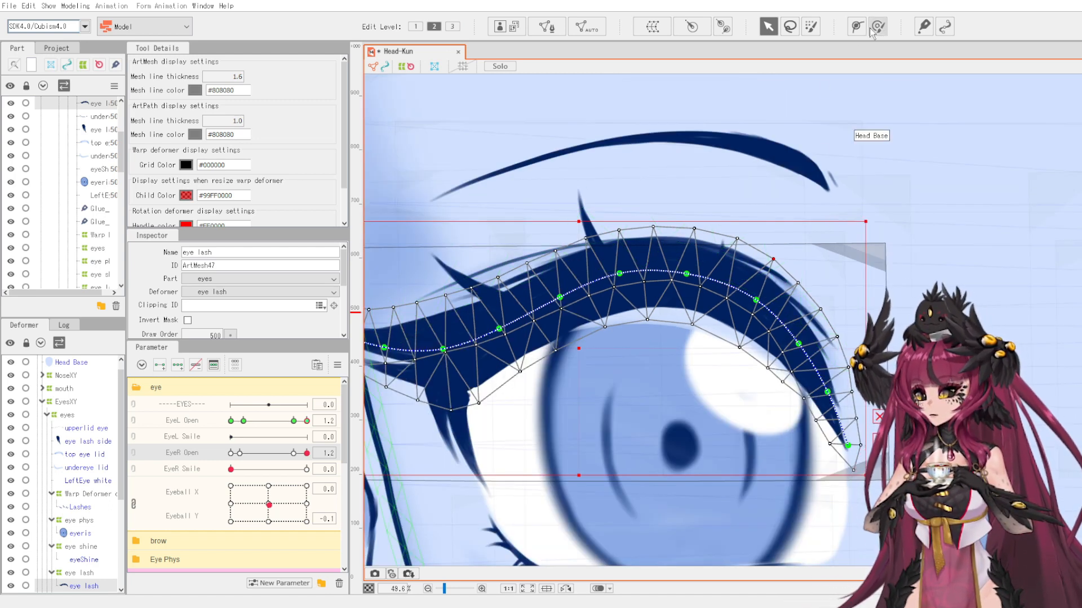
scroll(571, 336, down, 5)
scroll(565, 330, up, 5)
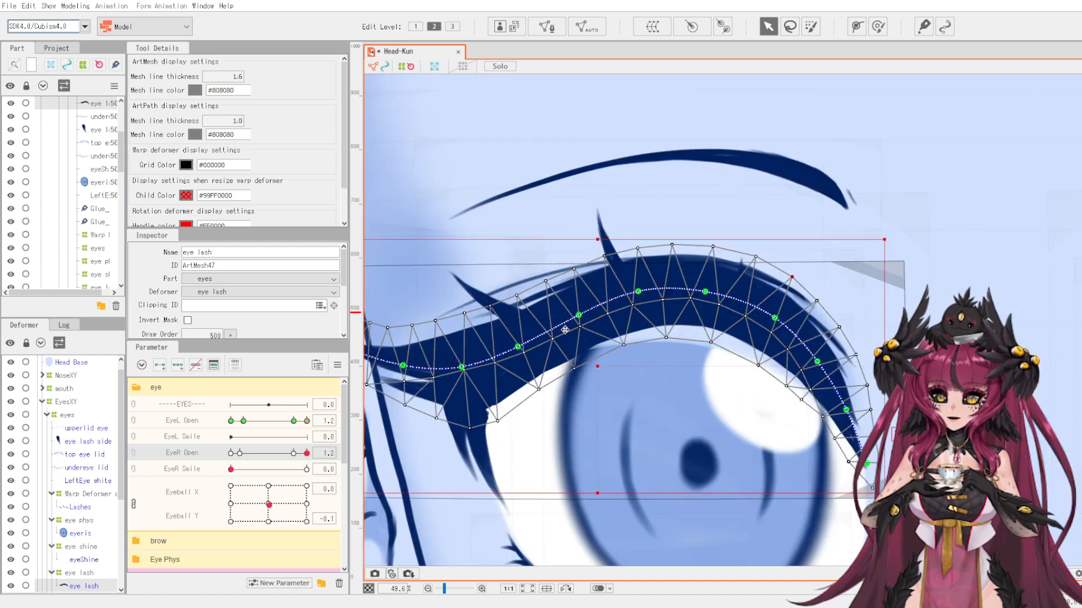
click(516, 345)
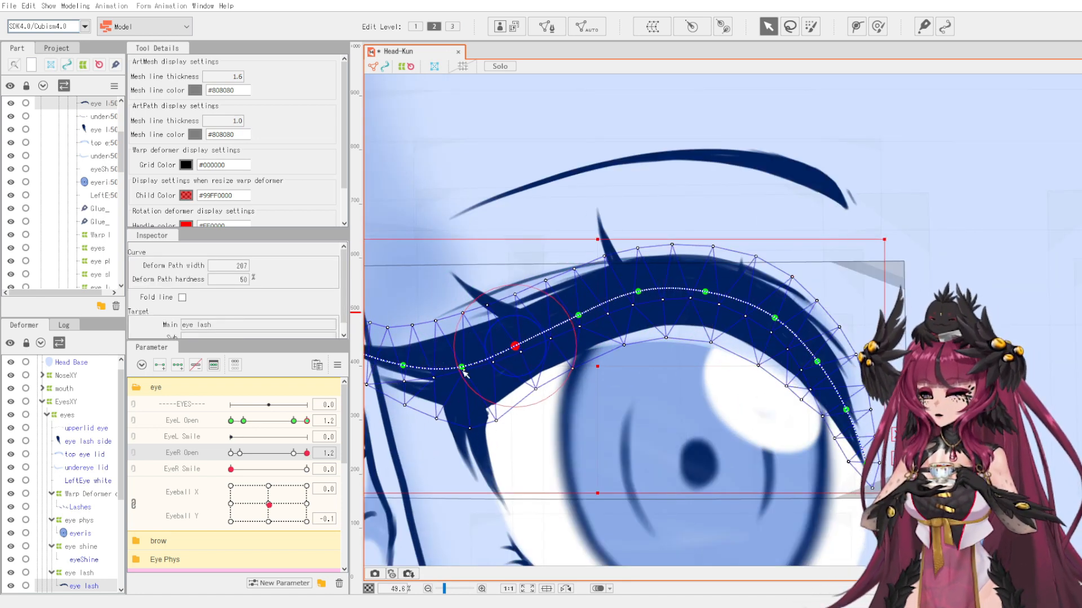
scroll(494, 350, down, 2)
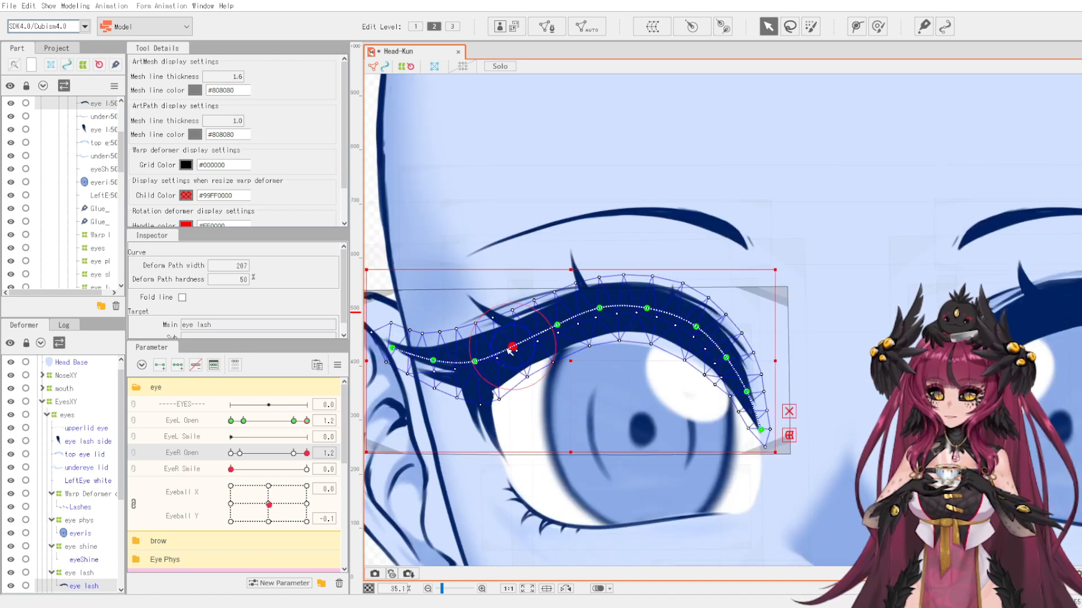
click(549, 402)
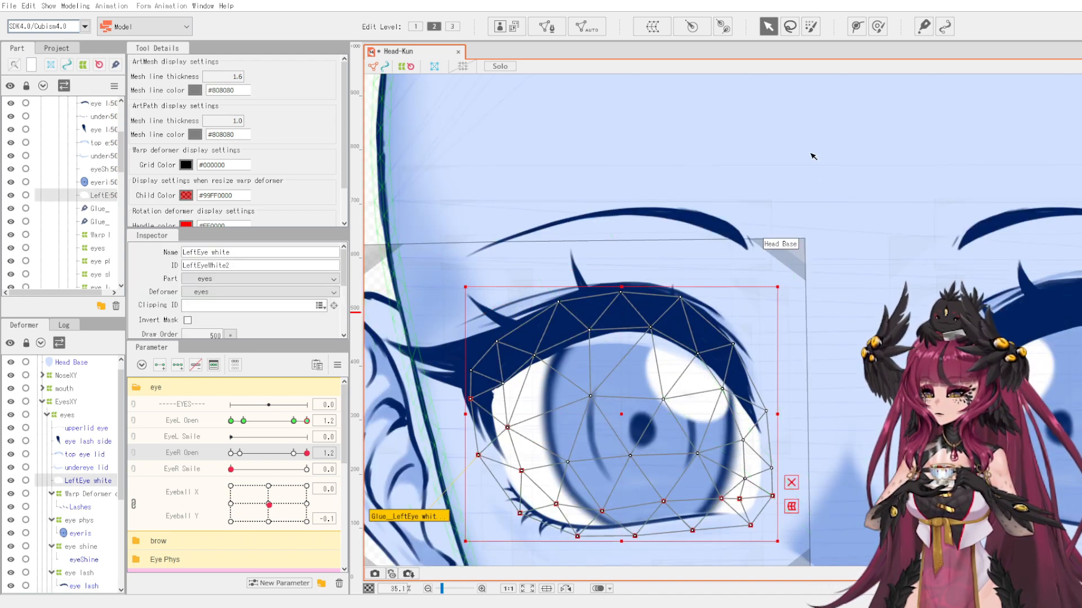
click(878, 27)
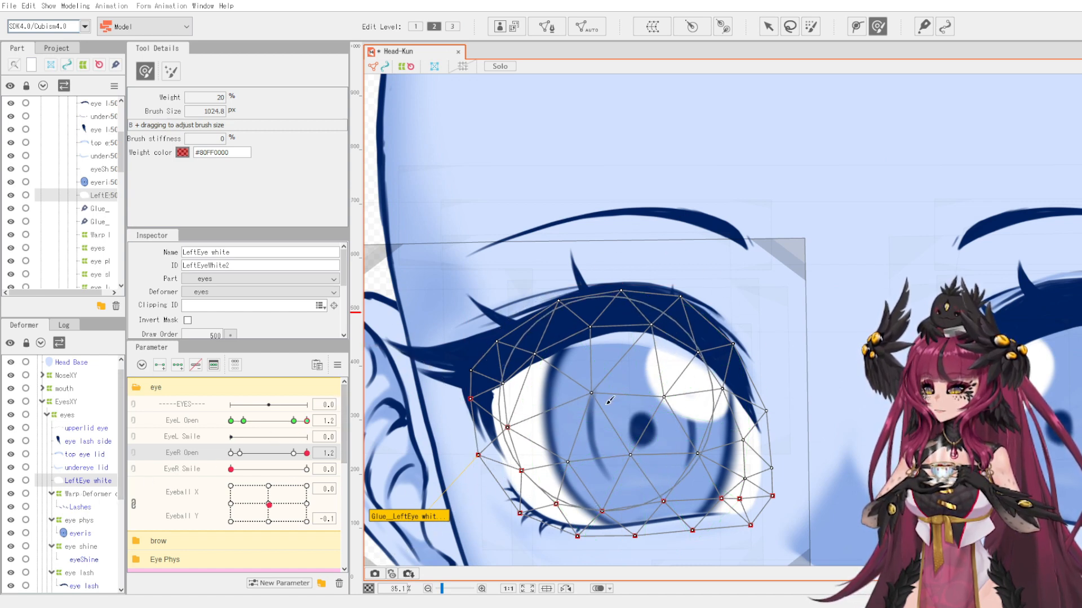
click(768, 26)
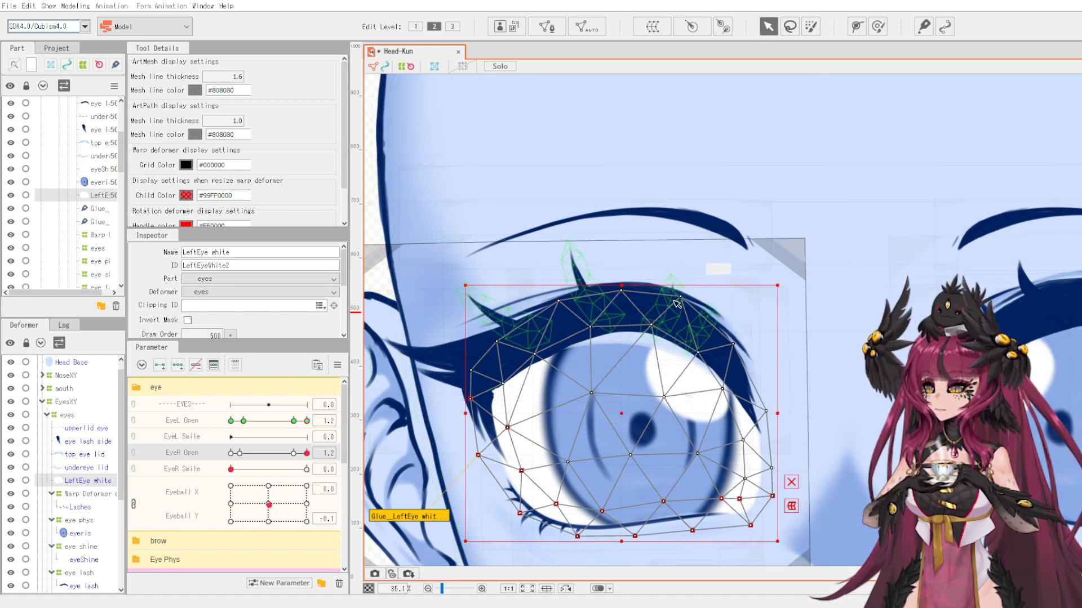
Select upperlid eye, eye lash side, top eye lid and undereye lid together and add the four keys to EyeL Open.
click(644, 346)
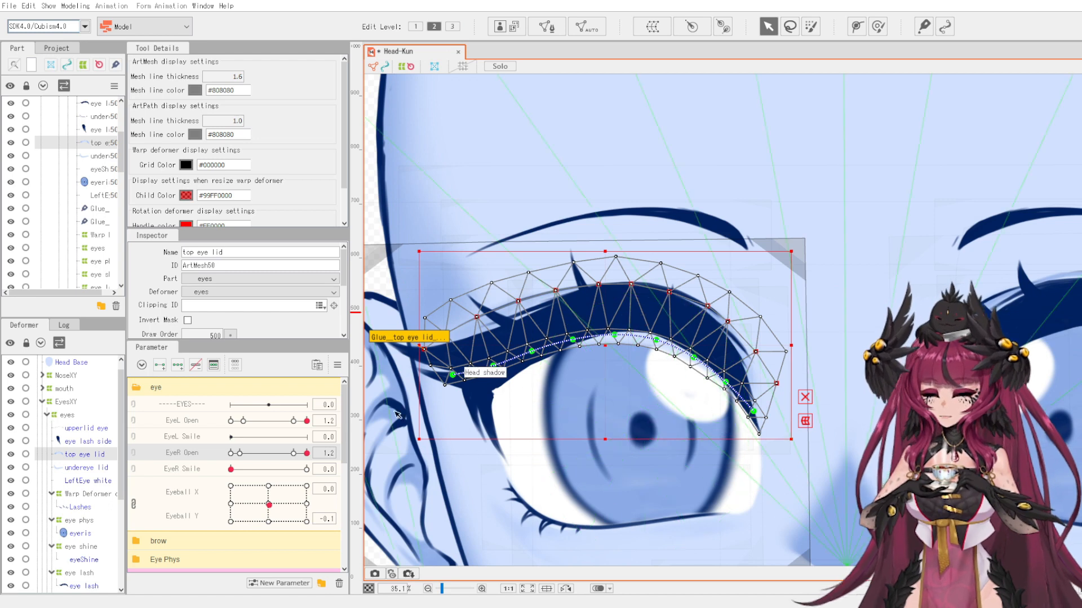
click(188, 426)
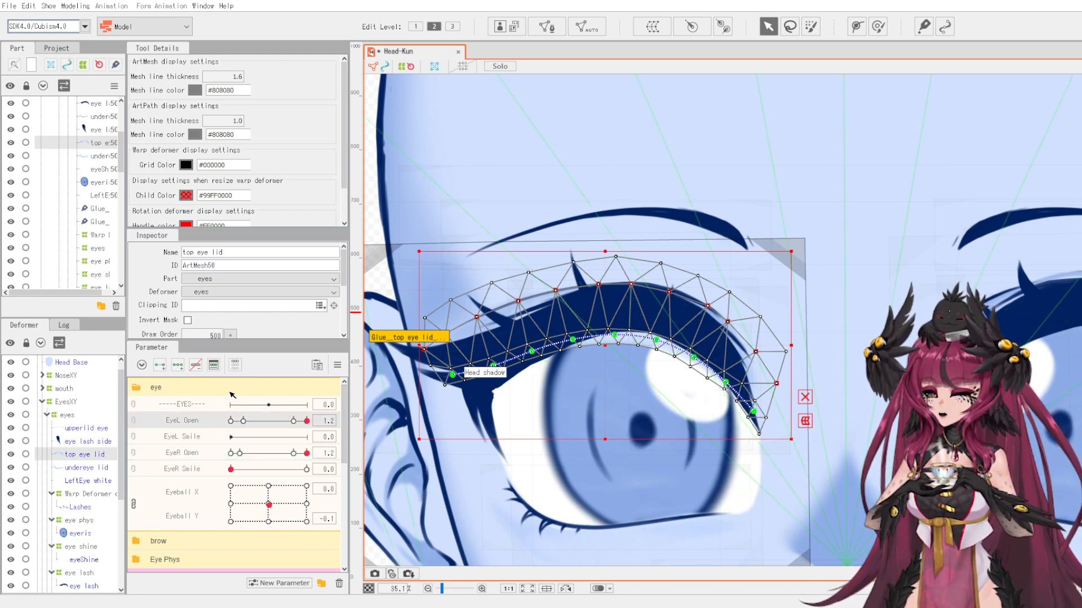
click(87, 430)
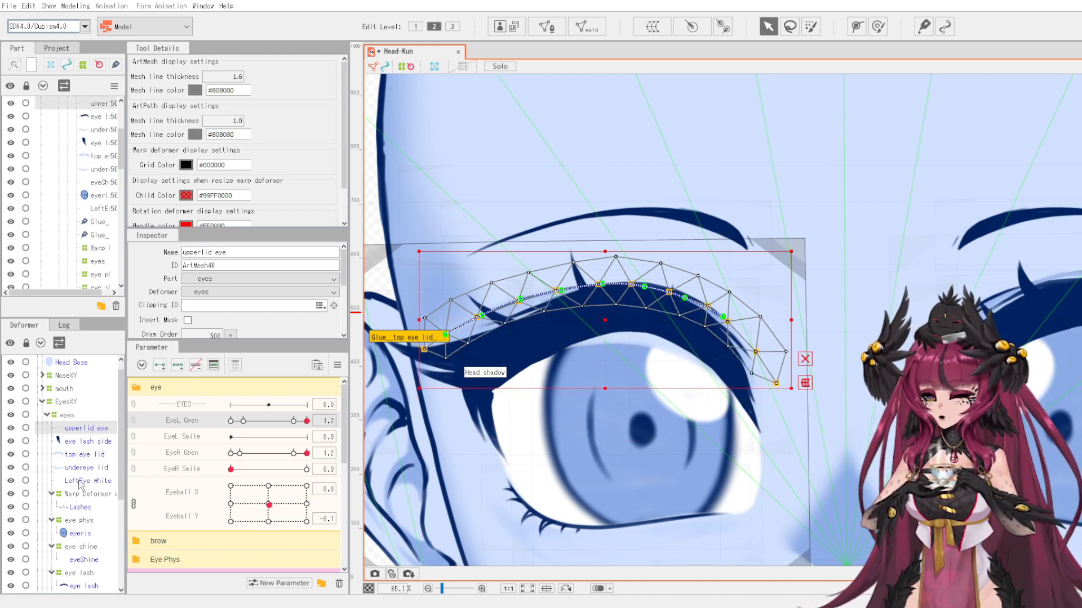
shift+click(80, 482)
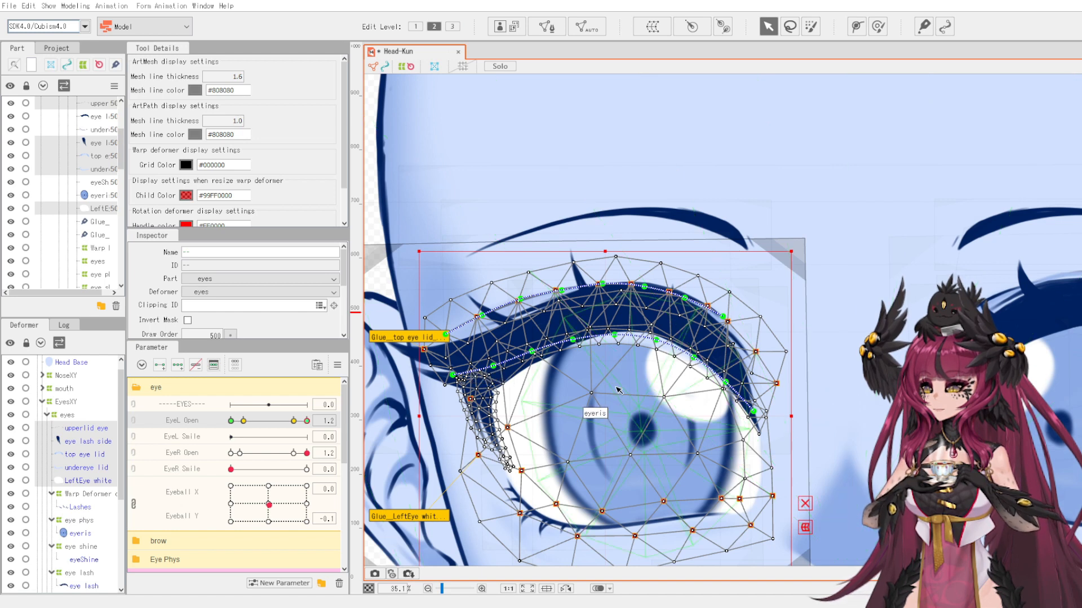
click(84, 430)
ctrl+click(86, 443)
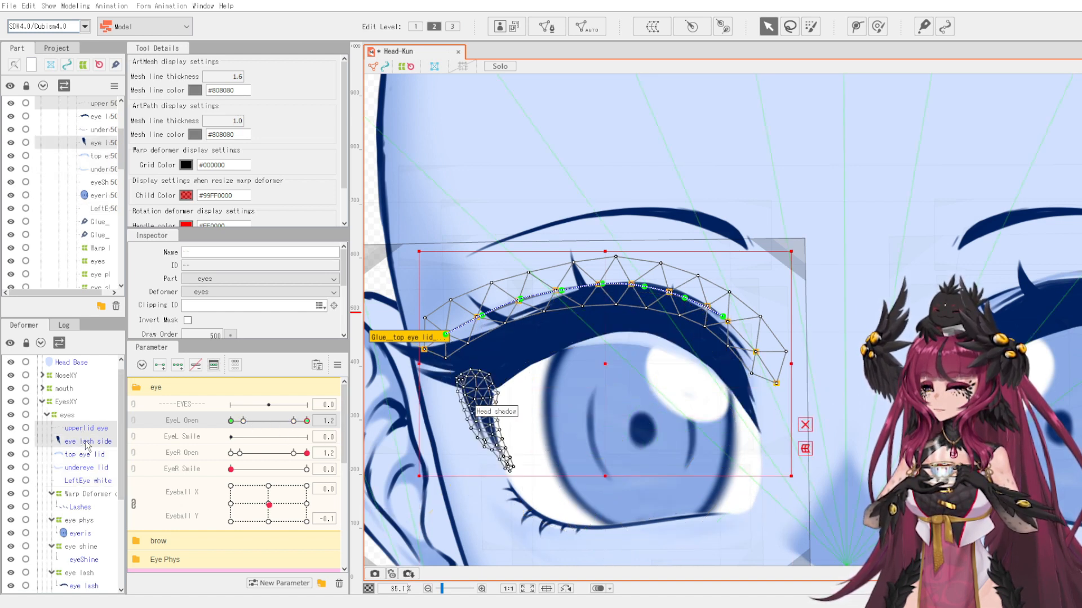
ctrl+click(82, 456)
ctrl+click(83, 470)
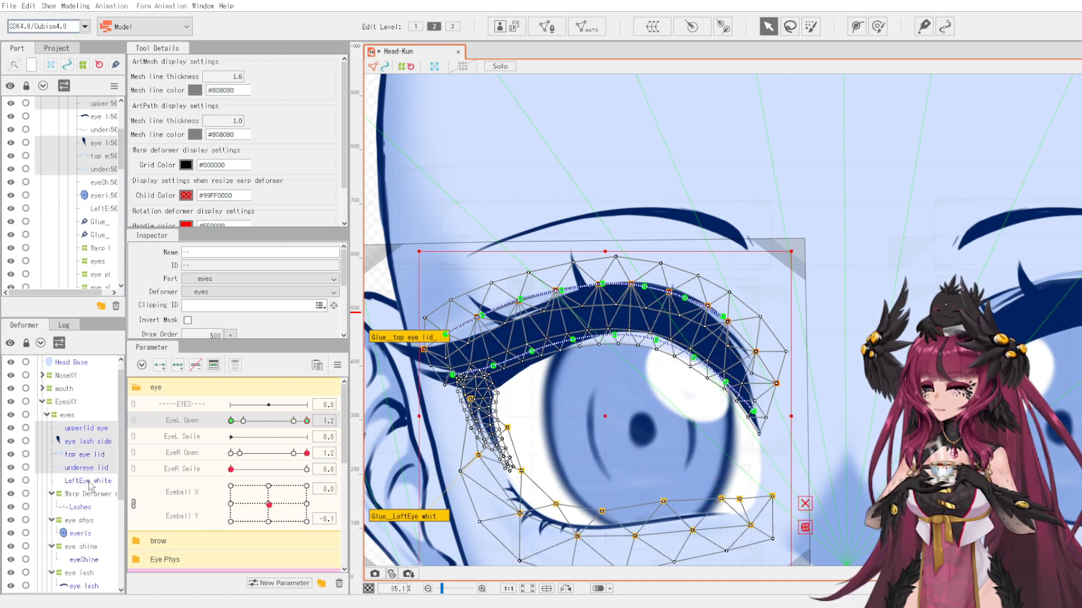
click(214, 365)
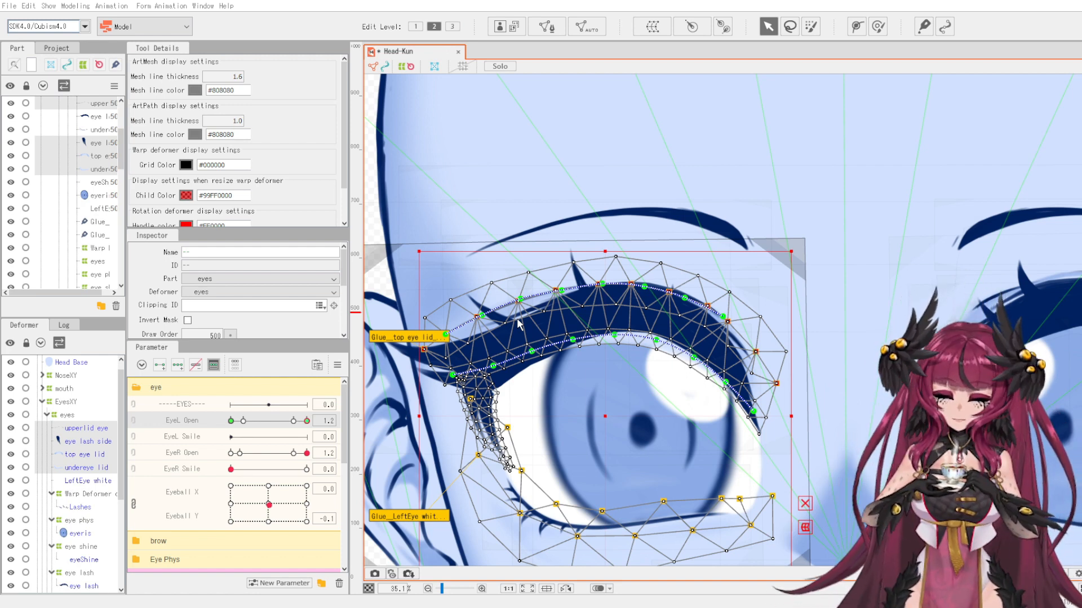
click(271, 421)
drag(275, 436, 310, 440)
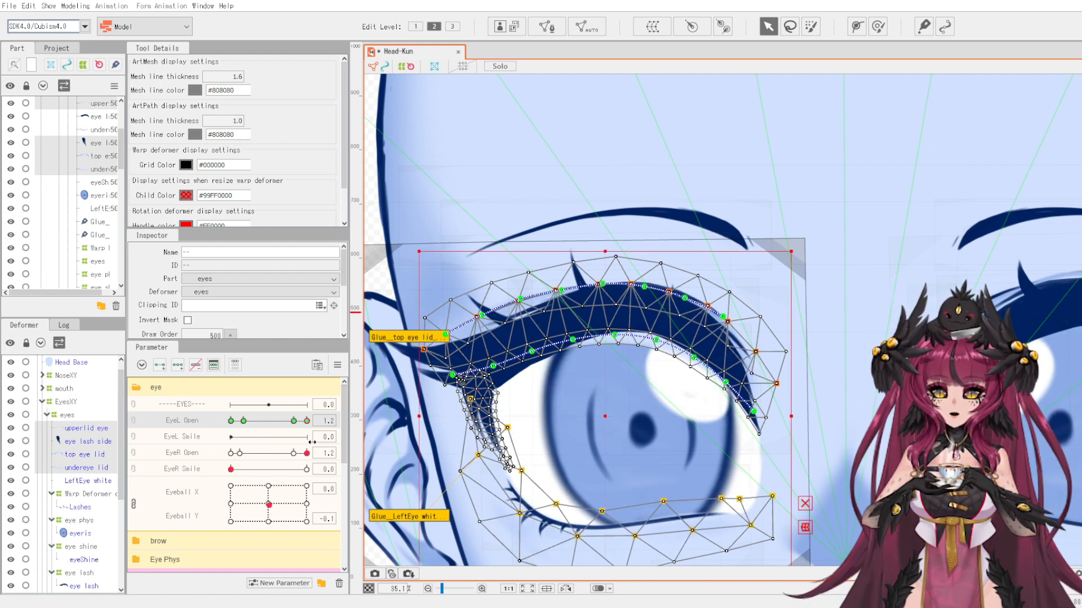
Raise the top eye lid's deform path points at EyeL Open 1.2 to follow the arched lash, and preview the parameter's upper range.
click(85, 454)
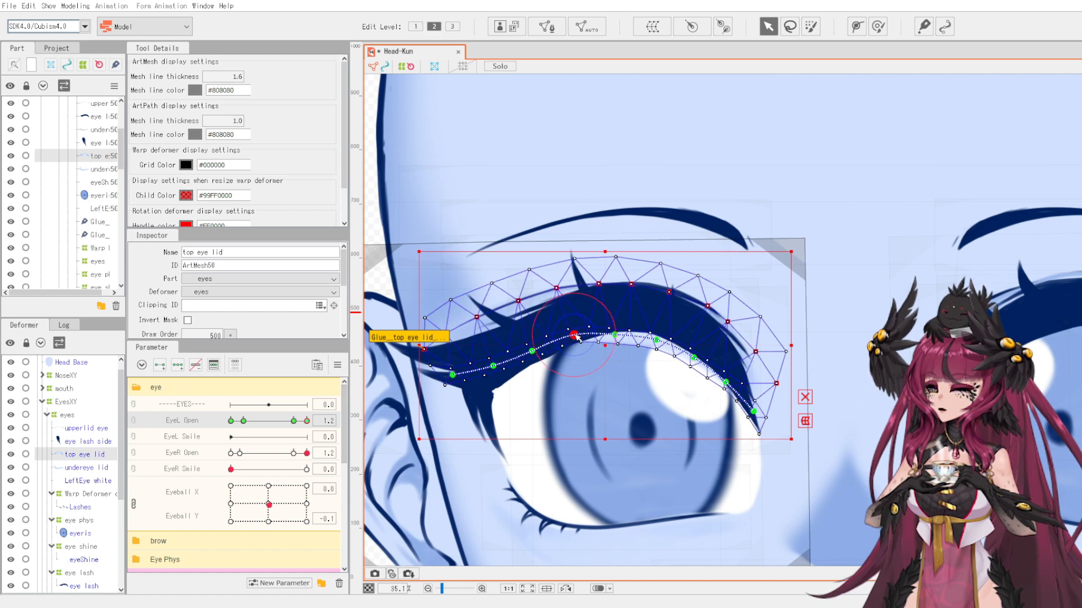
drag(615, 336, 663, 327)
click(694, 357)
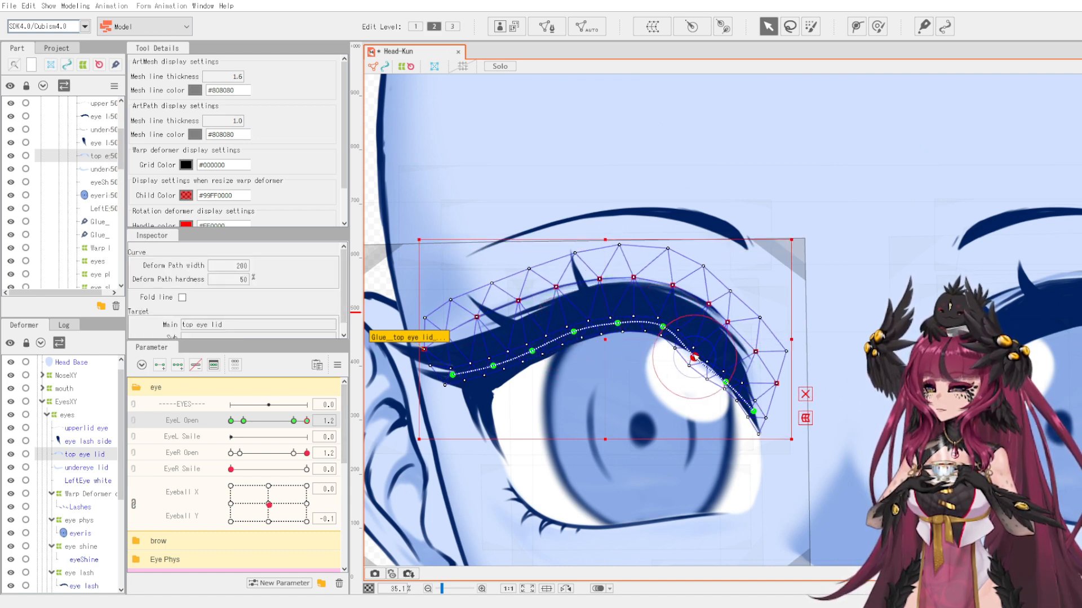
drag(695, 358, 734, 380)
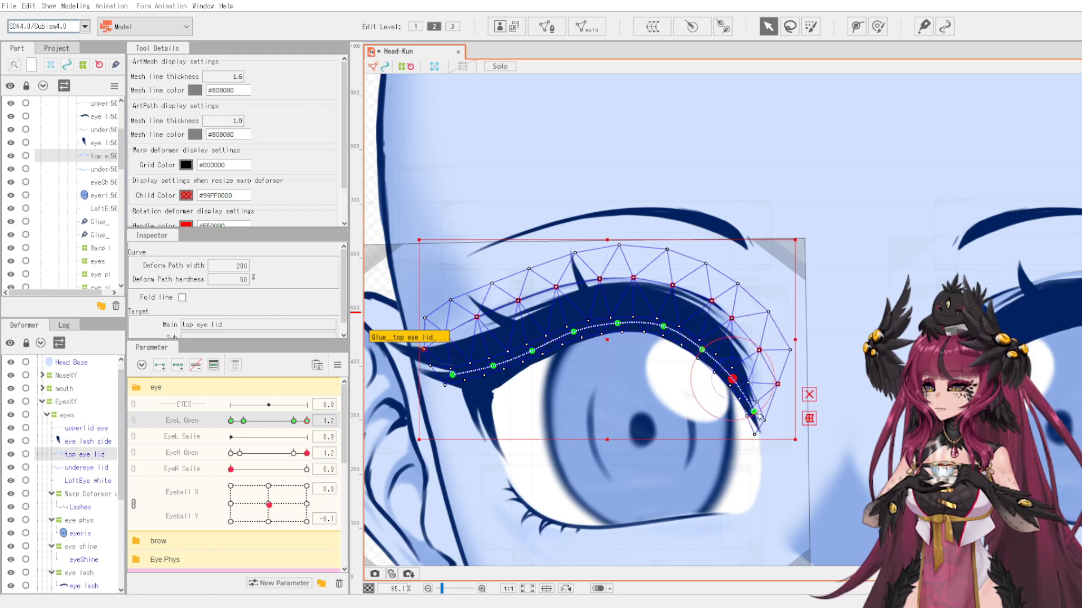
click(617, 322)
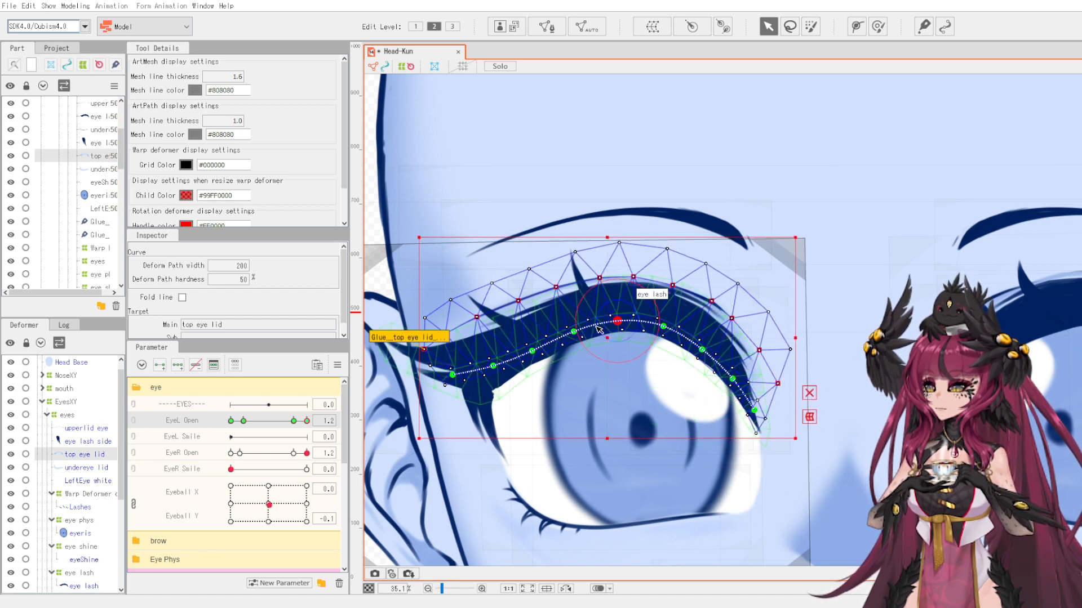
click(532, 350)
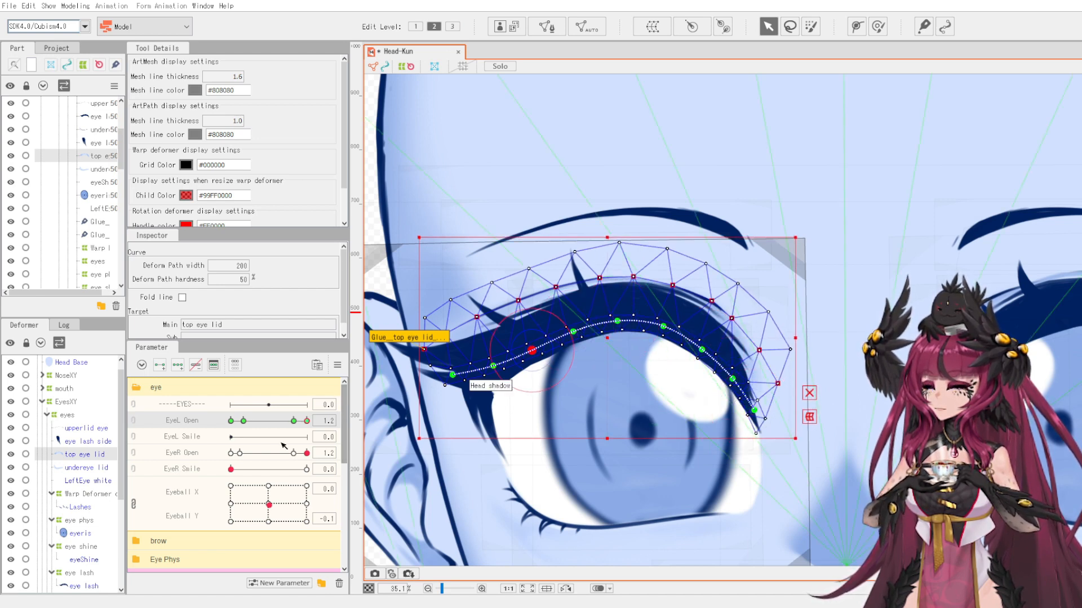
click(293, 422)
drag(293, 422, 314, 433)
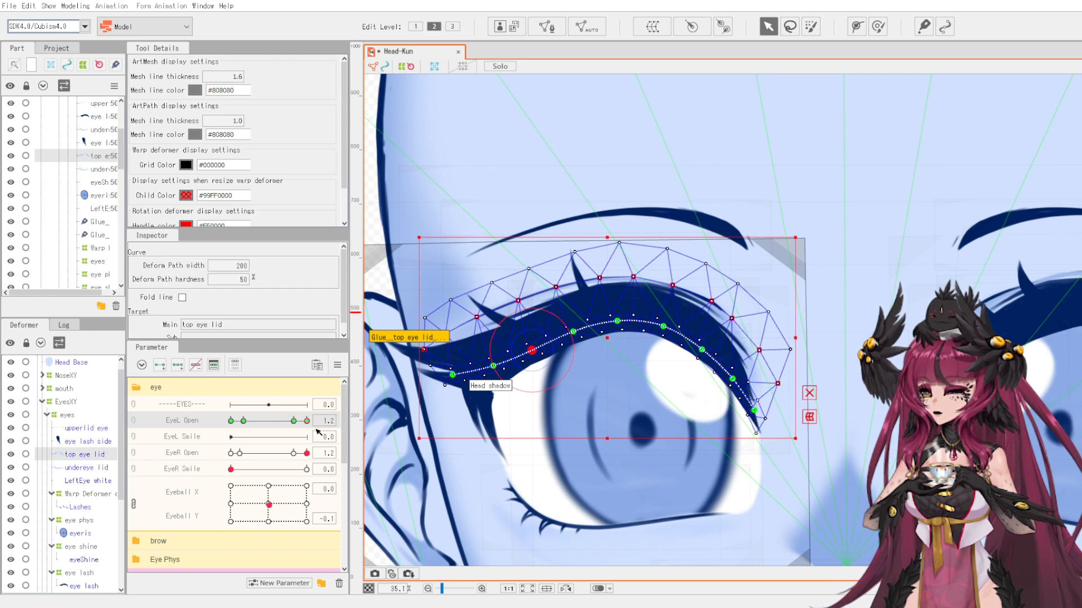
click(298, 421)
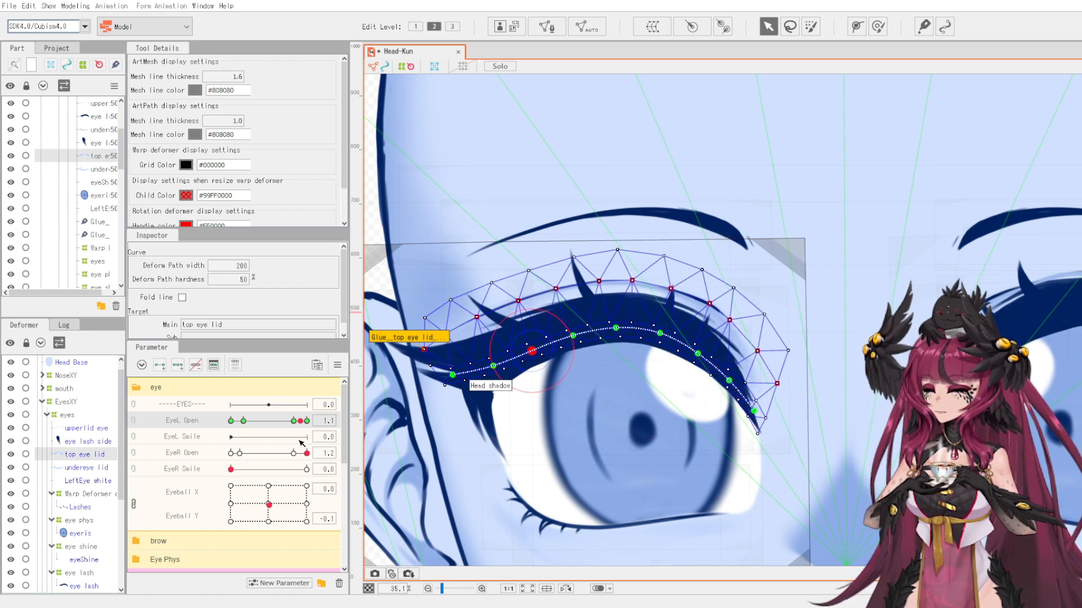
Add a parent warp deformer around the left eye's eye phys deformer and give it three keys on EyeL Open.
click(578, 398)
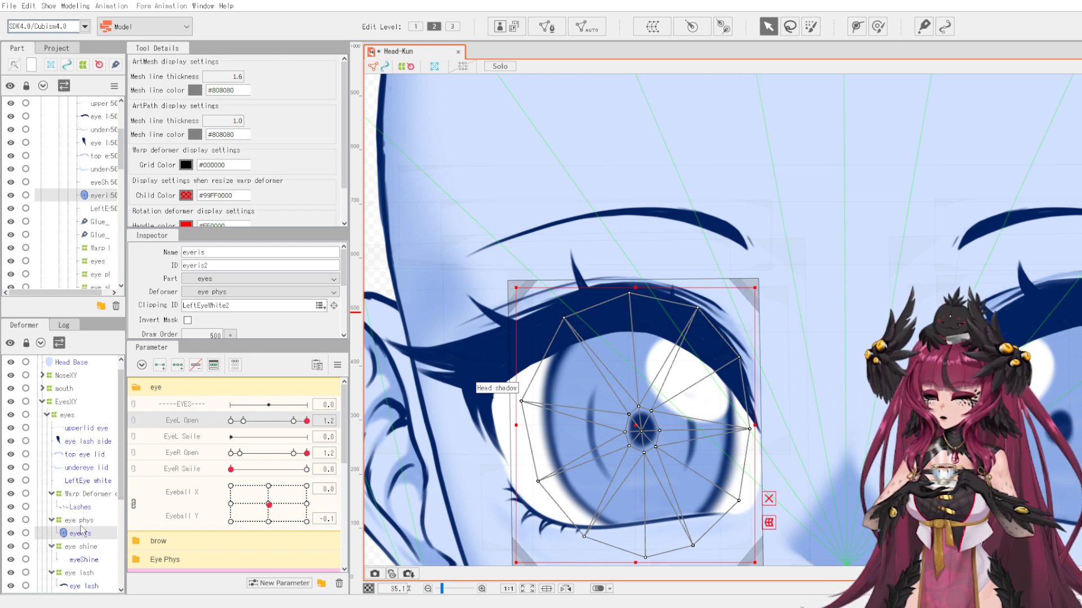
click(82, 522)
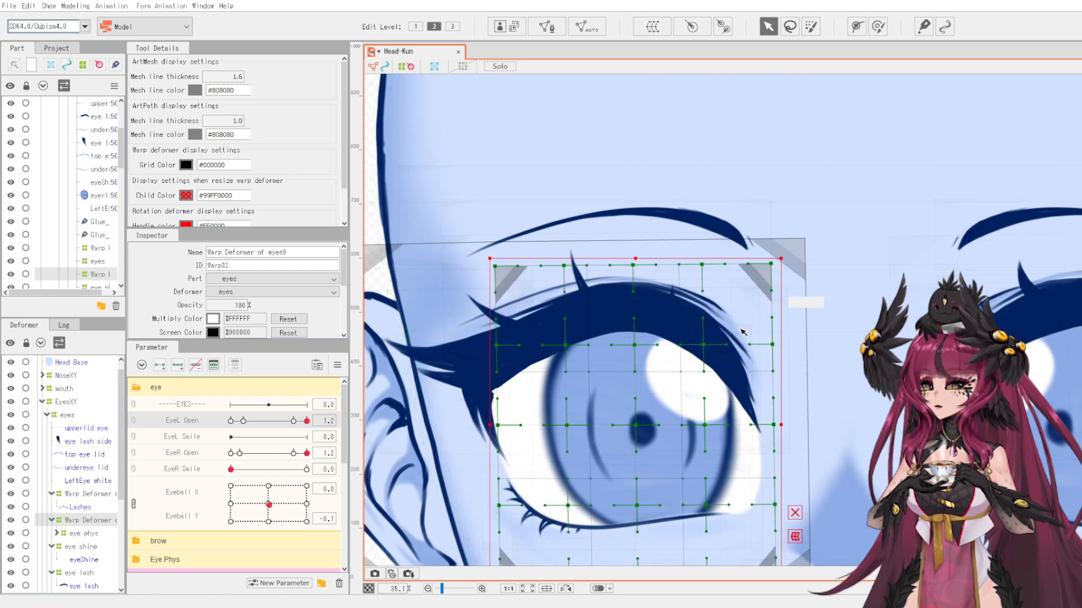
scroll(750, 505, down, 2)
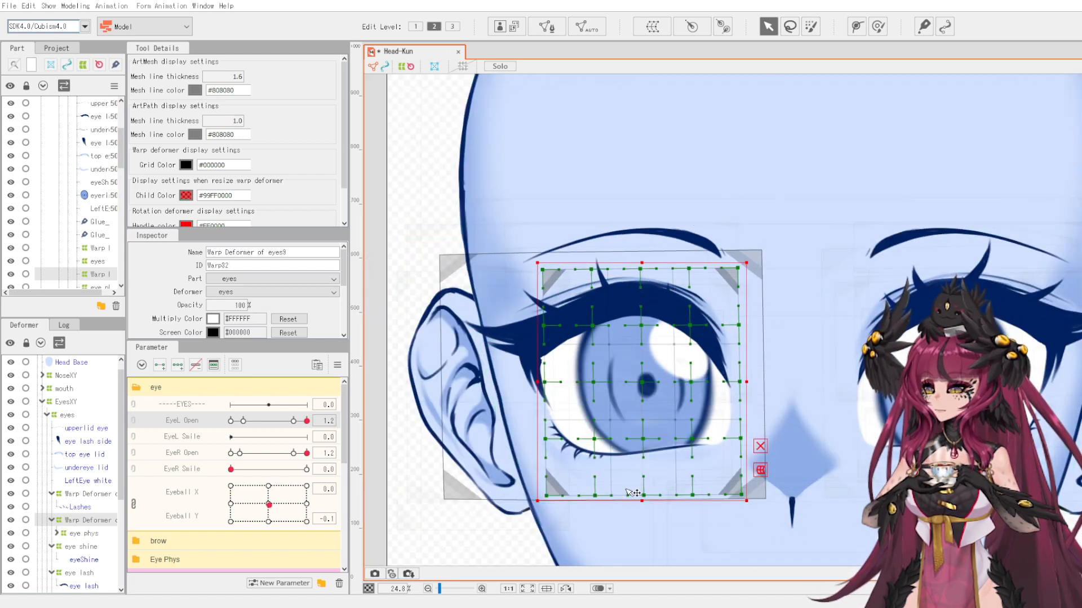
mouse_move(307, 421)
mouse_down()
mouse_move(294, 422)
mouse_move(306, 421)
mouse_up()
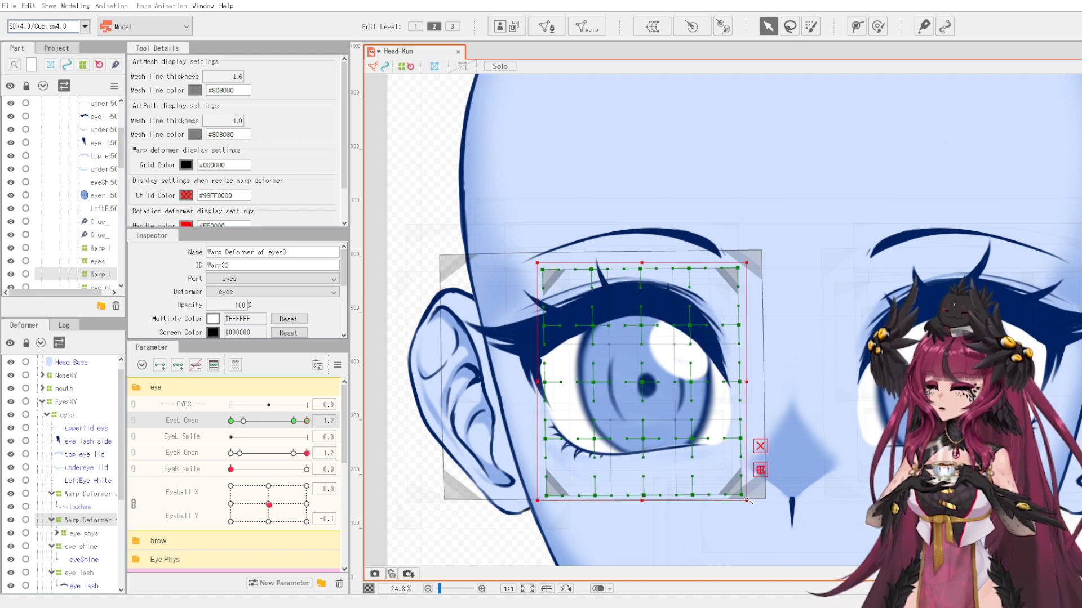
Try to shrink and centre the iris's warp deformer at EyeL Open 1.2, and undo the change.
drag(747, 499, 677, 421)
drag(604, 343, 642, 387)
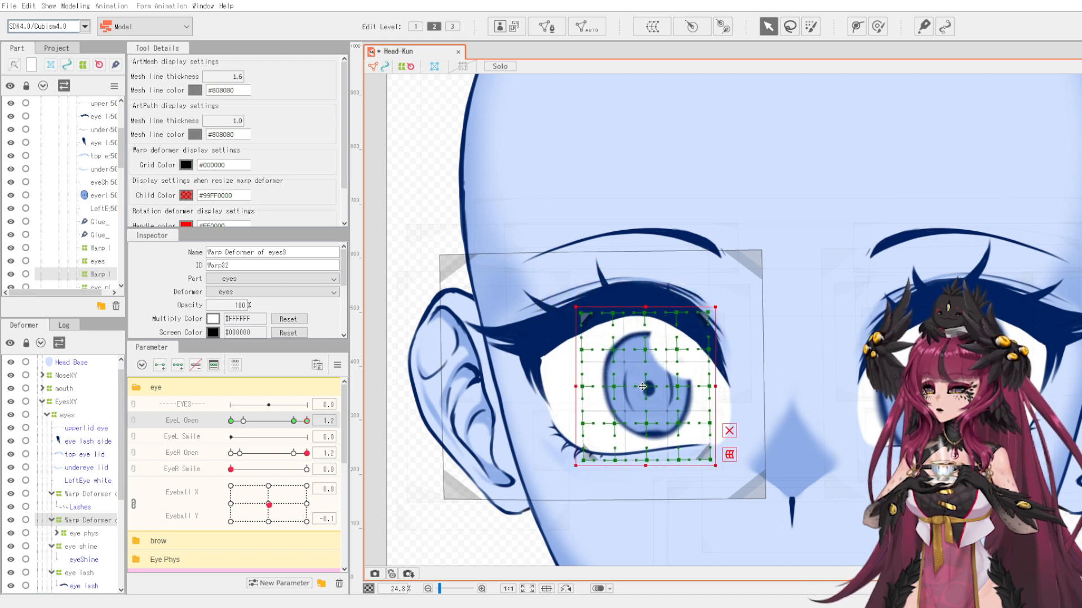
click(306, 421)
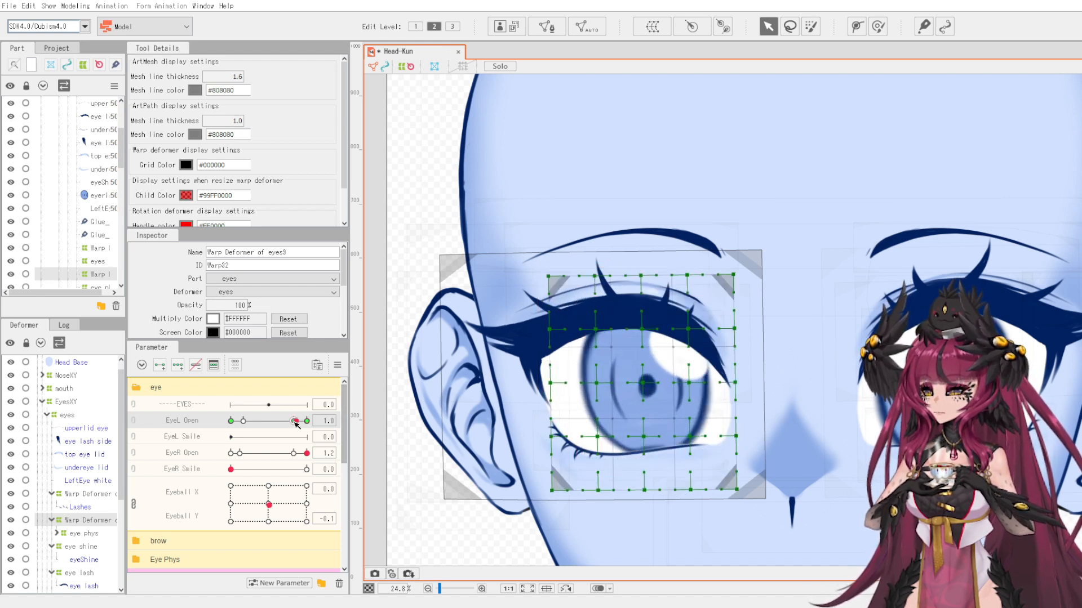
drag(308, 421, 330, 431)
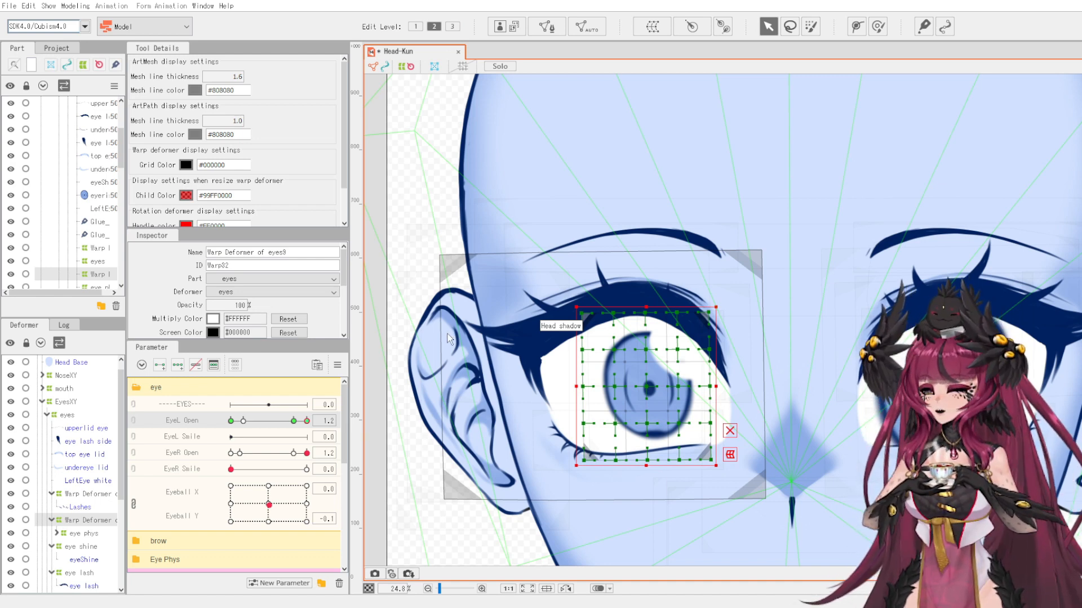
key(ctrl+z)
key(ctrl+z)
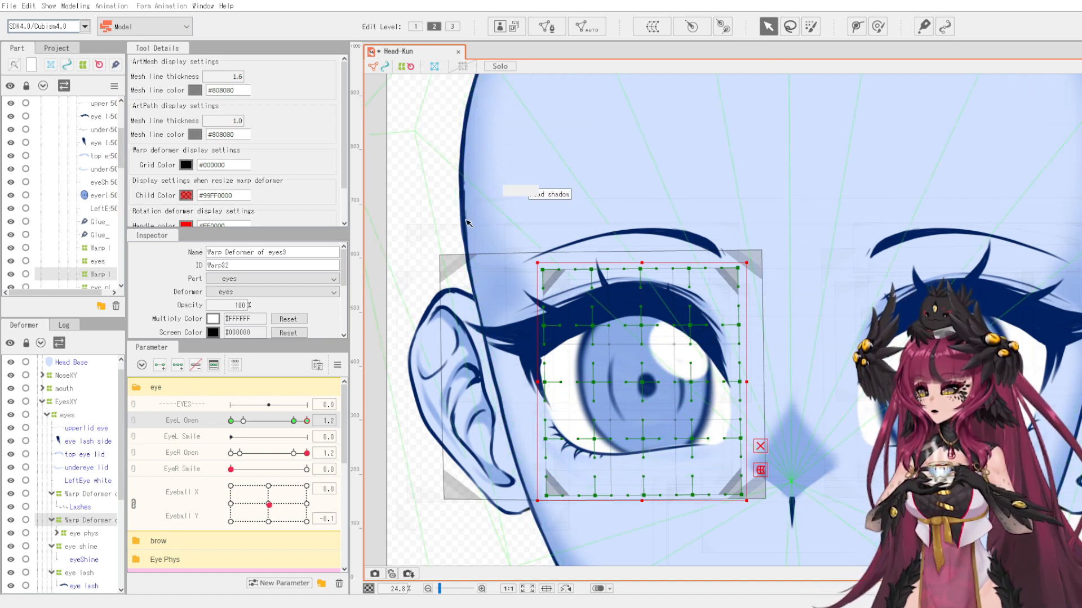
Clear the current selection, select the eye lash, and set EyeL Open to 0.2.
click(422, 211)
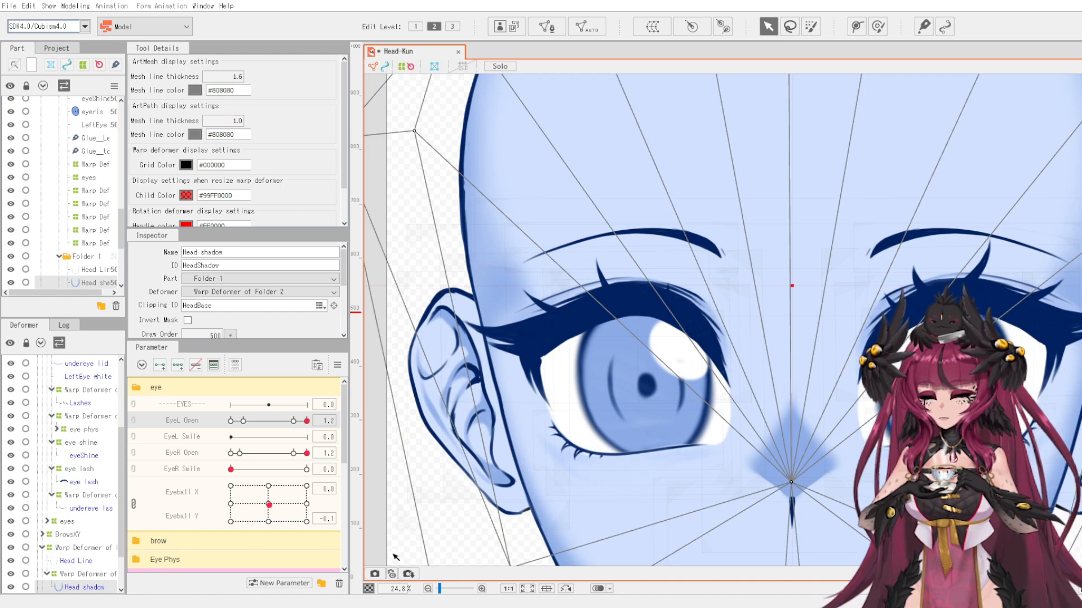
click(428, 373)
click(401, 555)
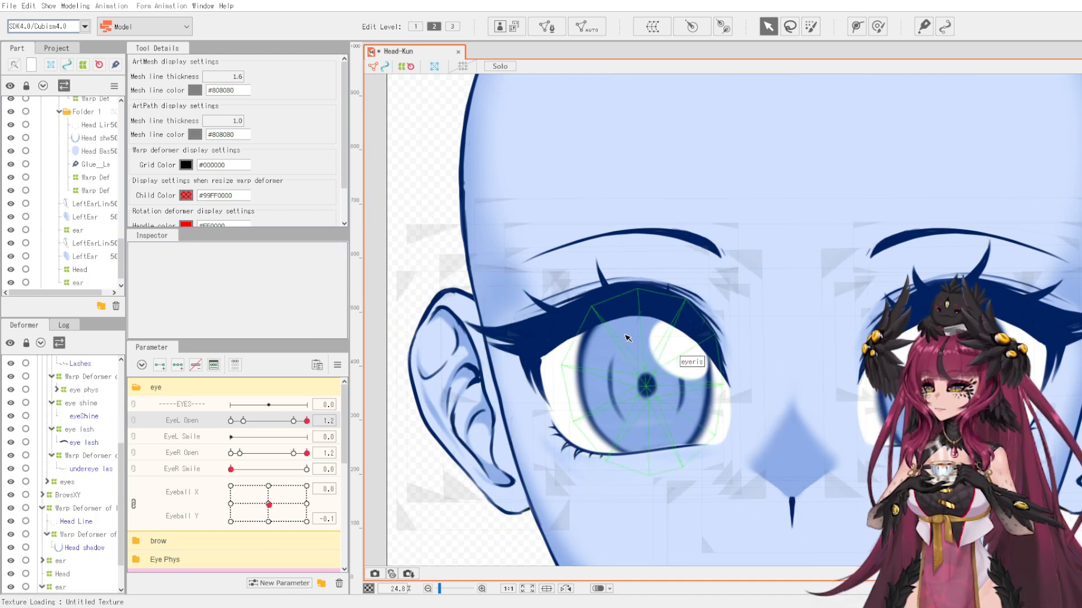
scroll(628, 338, up, 2)
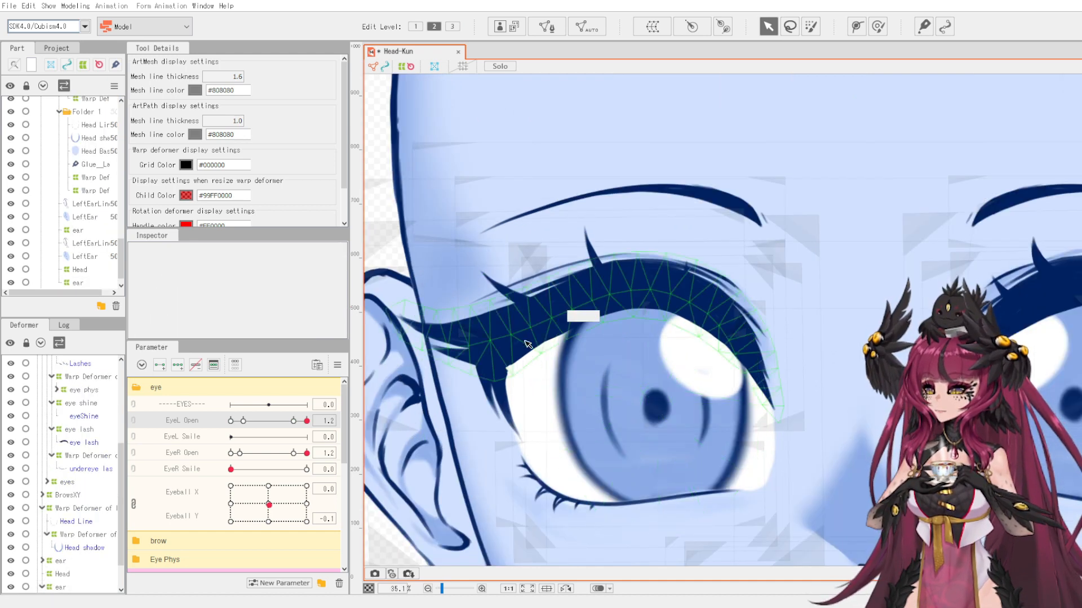
click(483, 347)
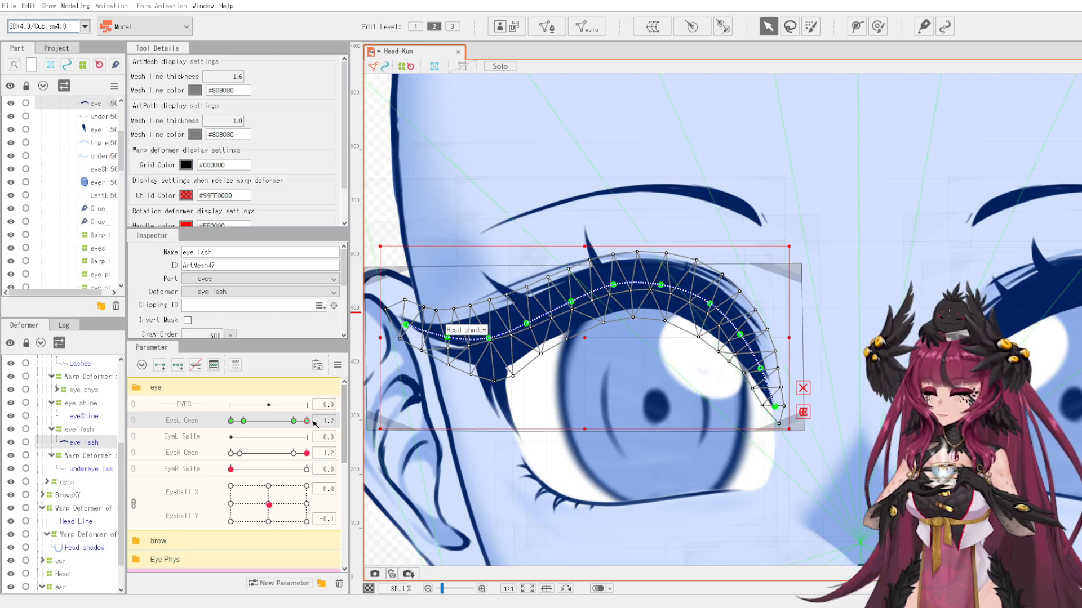
drag(314, 424, 246, 435)
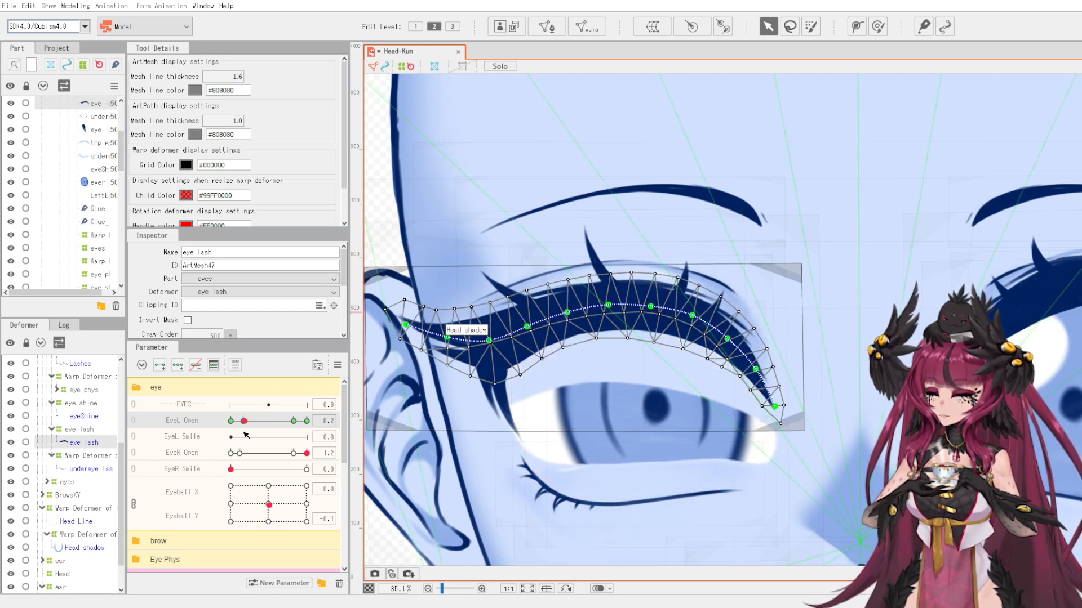
Move the whole eye lash down to the upper edge of the narrowed eye opening.
click(567, 312)
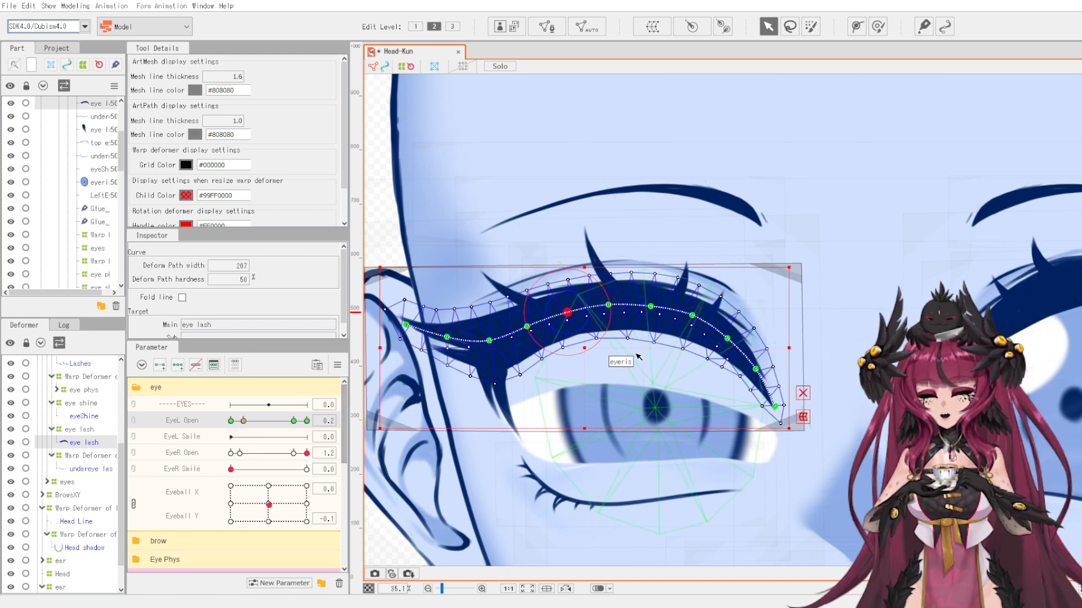
click(632, 318)
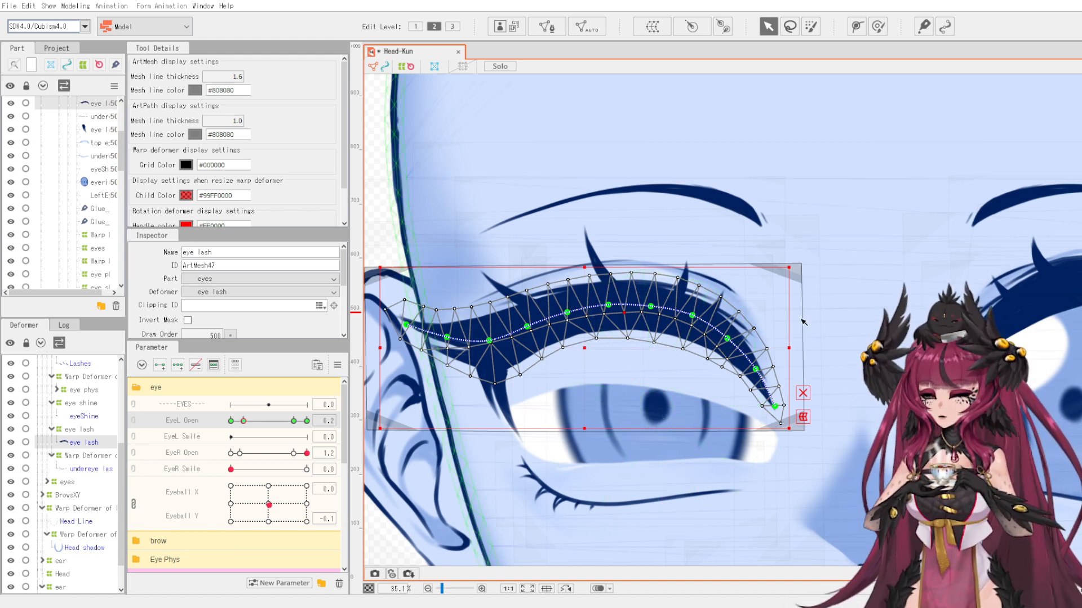
drag(580, 356, 665, 295)
key(ctrl+z)
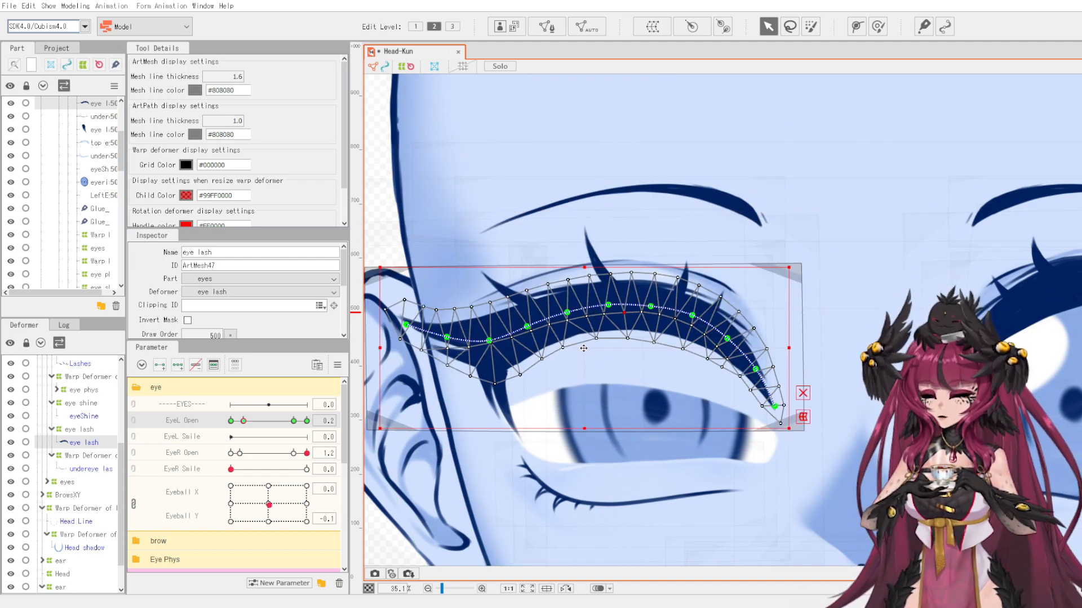
drag(584, 348, 577, 386)
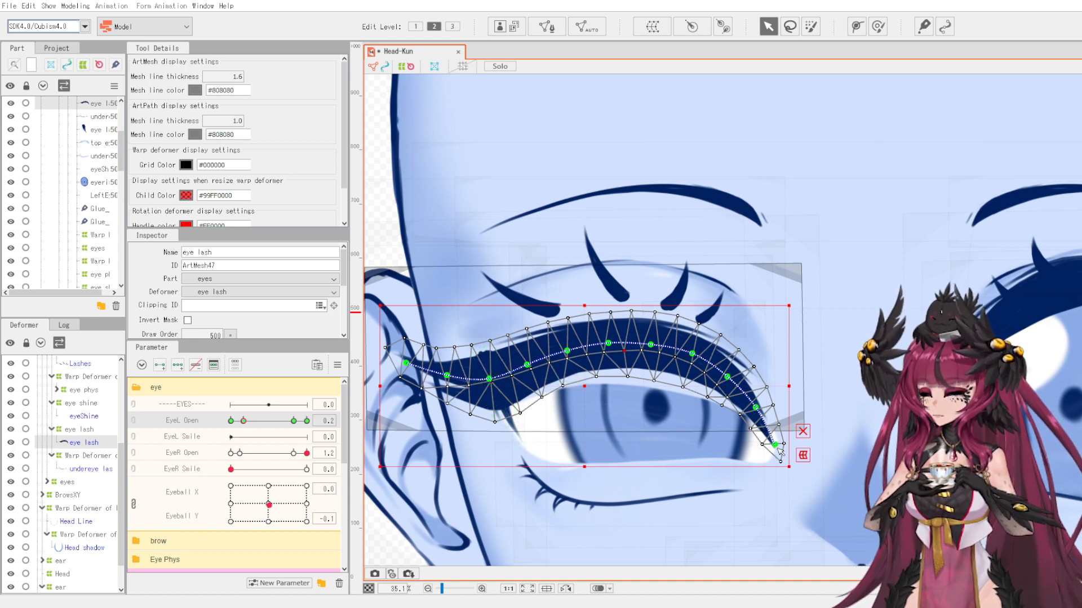
Lower the eye lash's middle deform path points to flatten its arch, and fit its tip to the inner corner.
scroll(664, 404, up, 2)
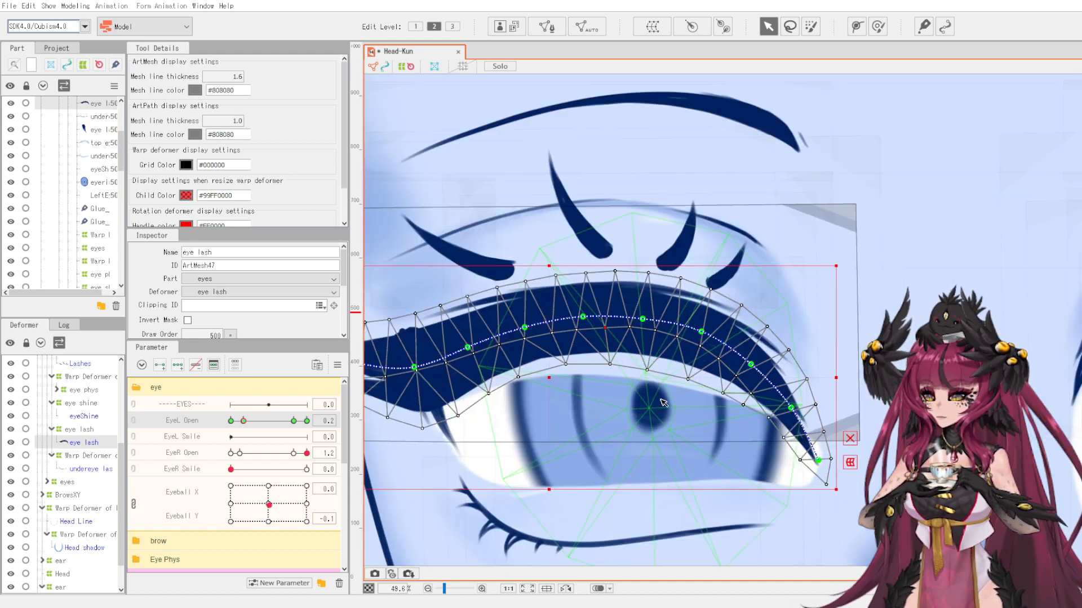
drag(470, 348, 477, 360)
drag(531, 330, 536, 347)
drag(591, 320, 595, 342)
drag(652, 323, 594, 343)
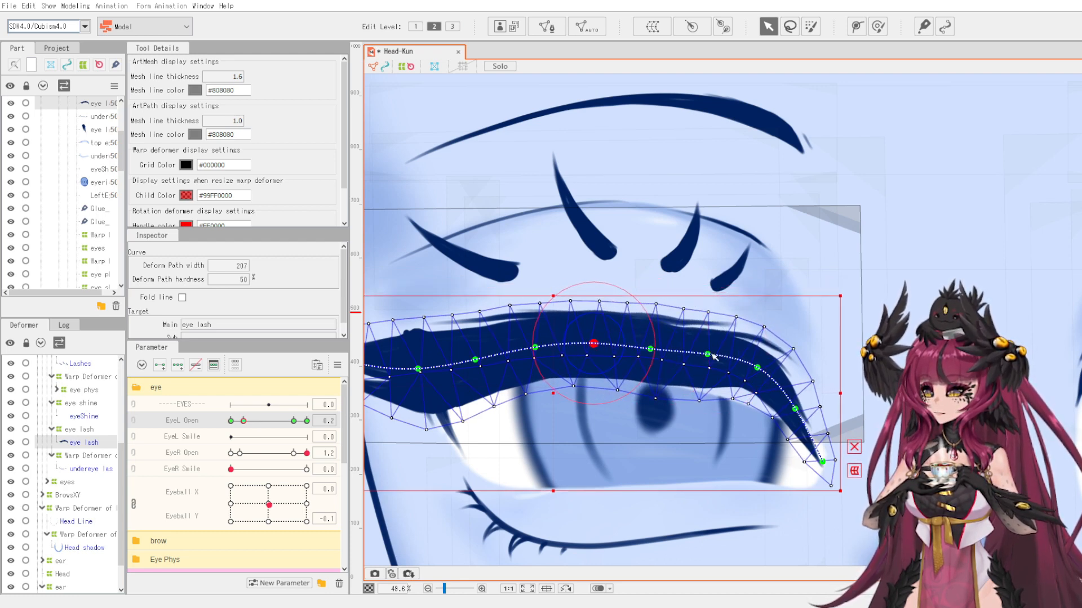
drag(717, 364, 801, 419)
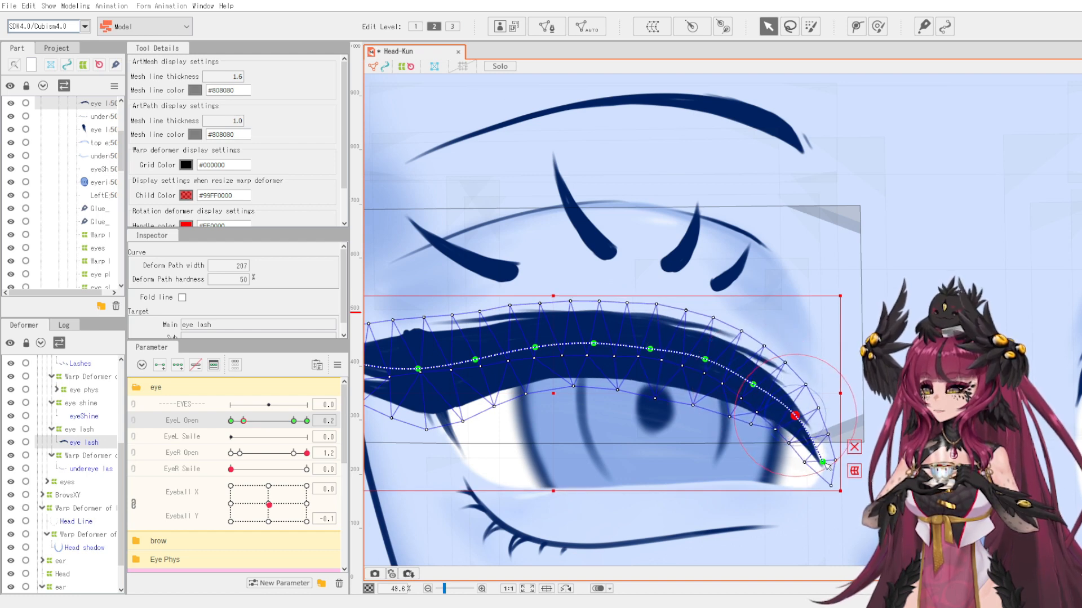
drag(827, 465, 836, 462)
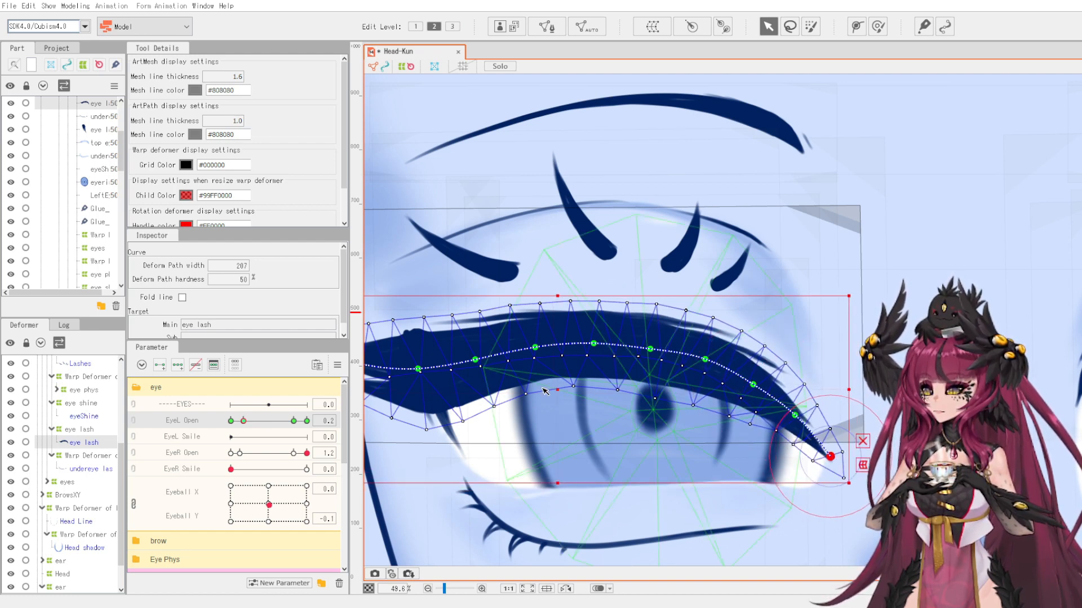
Raise the eye lash's deform path points on its outer part and above the iris to even out the curve.
drag(420, 371, 479, 357)
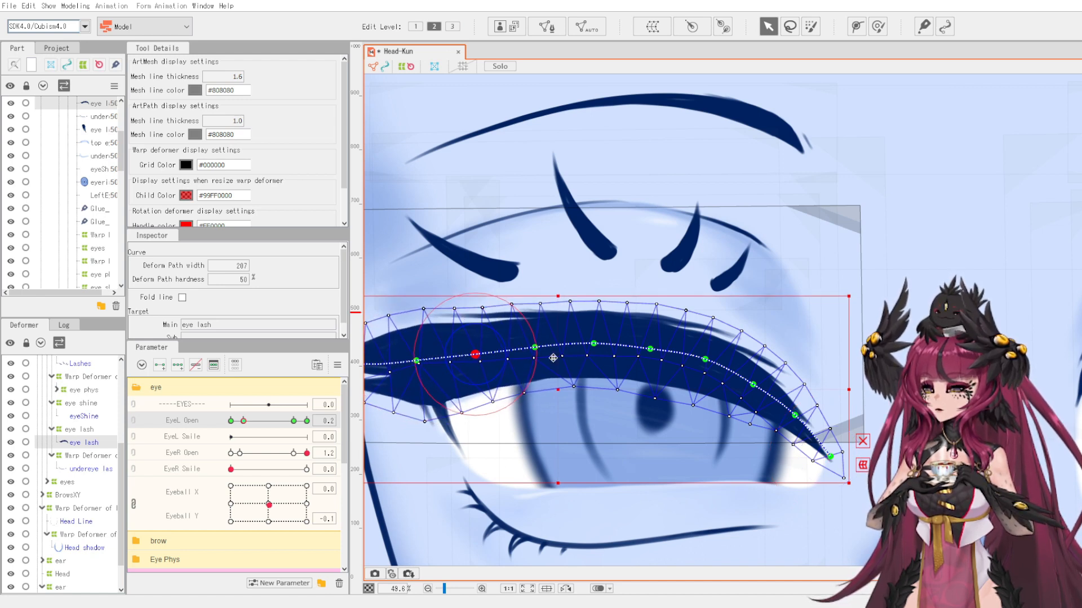
click(570, 388)
drag(534, 366, 596, 345)
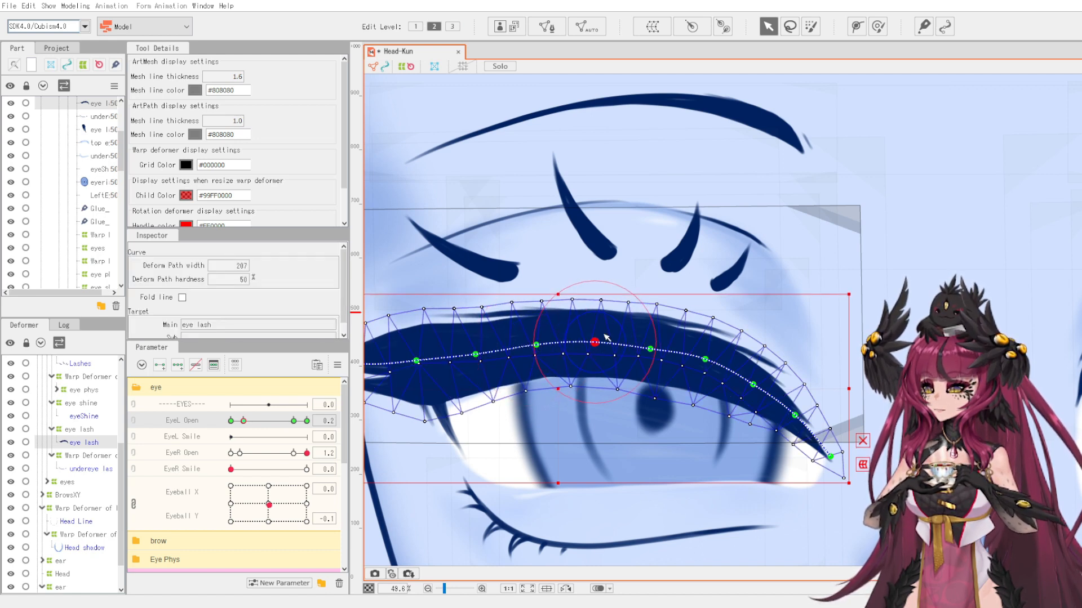
Nudge the eye lash's upper mesh edge with a large deform brush.
scroll(607, 337, down, 2)
click(877, 26)
scroll(540, 234, up, 2)
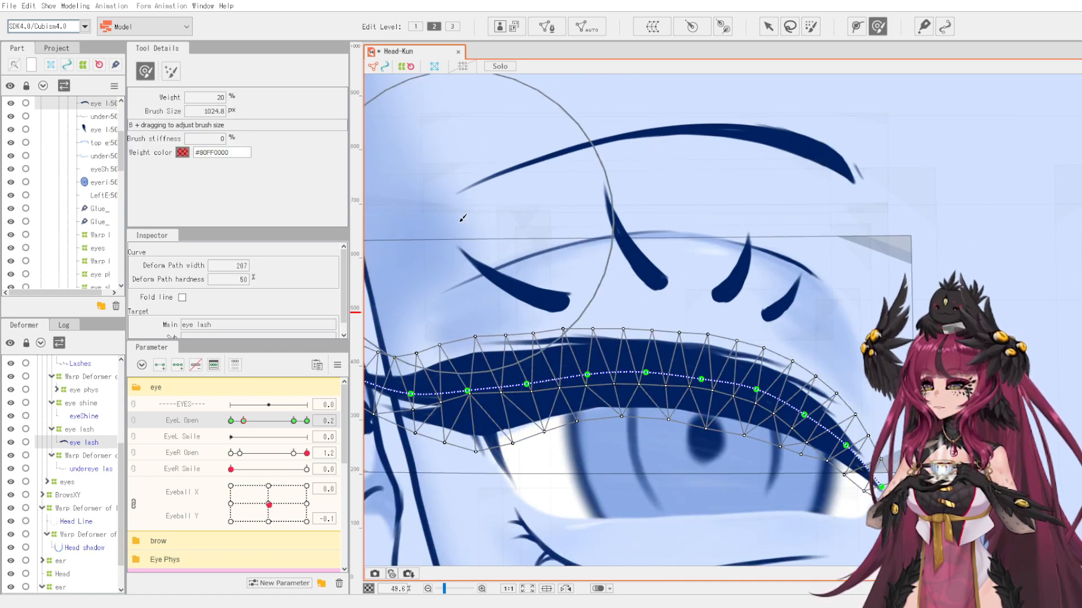
mouse_move(462, 218)
mouse_down()
mouse_move(445, 248)
mouse_move(558, 220)
mouse_move(708, 205)
mouse_move(797, 169)
mouse_up()
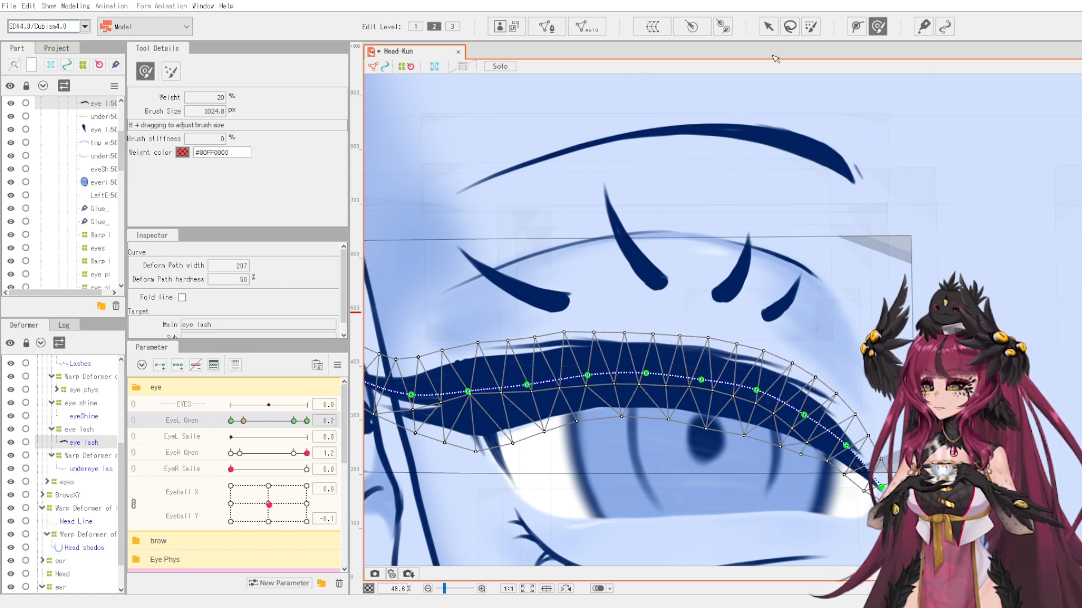
Move individual mesh vertices on the middle of the eye lash's upper edge to smooth its outline.
click(768, 26)
scroll(725, 348, up, 2)
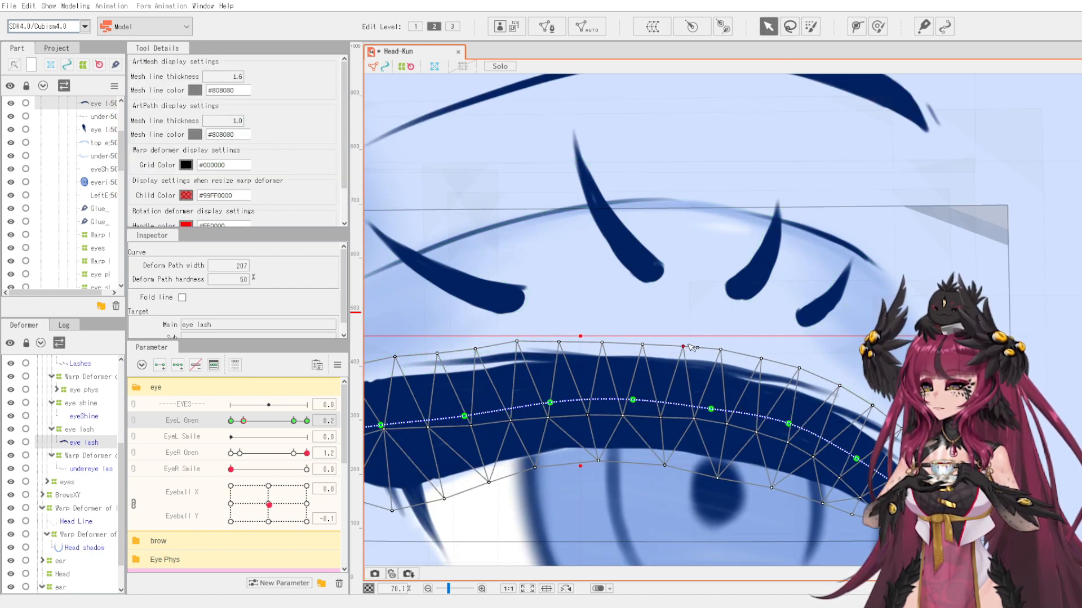
click(691, 397)
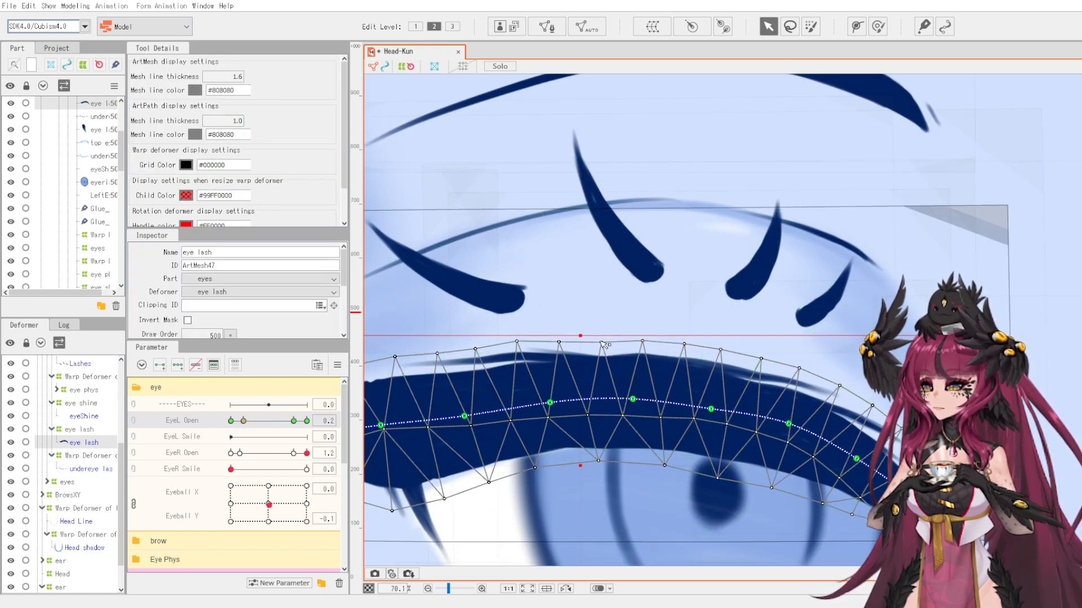
drag(602, 342, 559, 338)
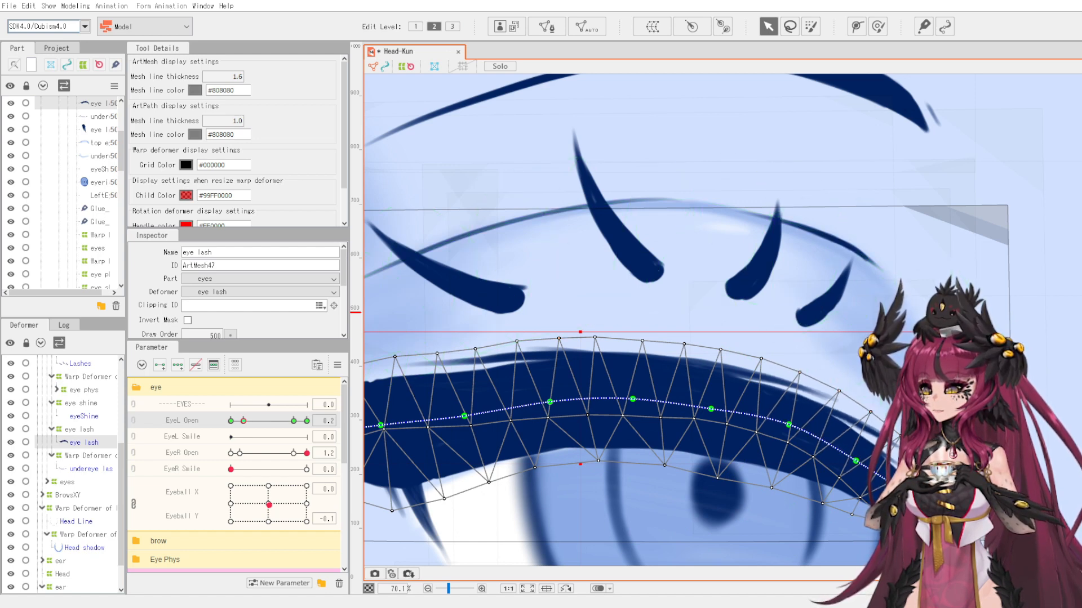
Move mesh vertices on the upper edge of the eye lash's outer part to smooth its outline.
drag(493, 341, 625, 350)
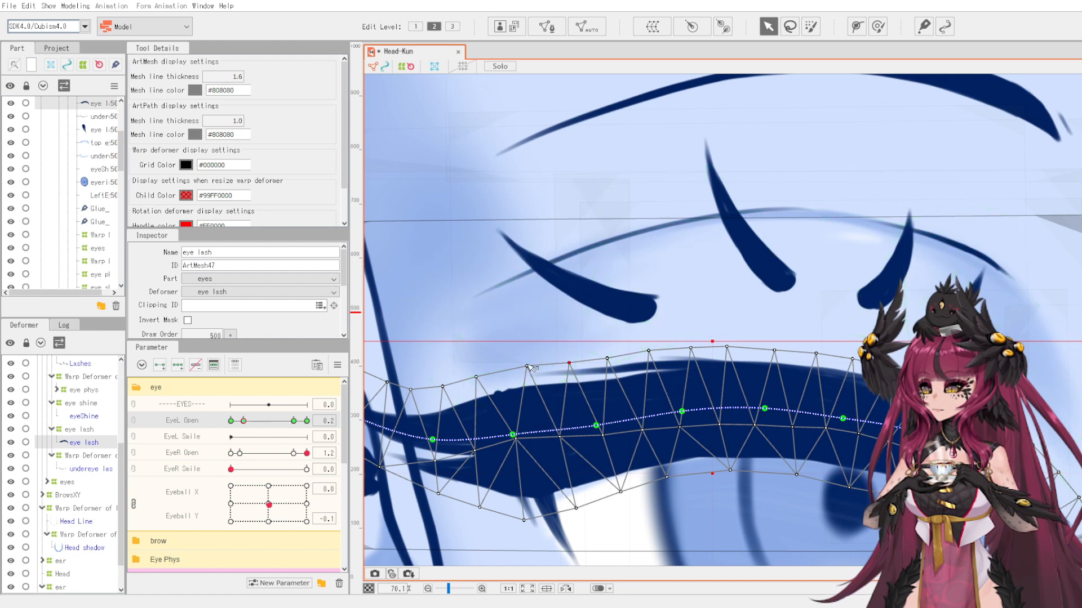
drag(528, 367, 530, 374)
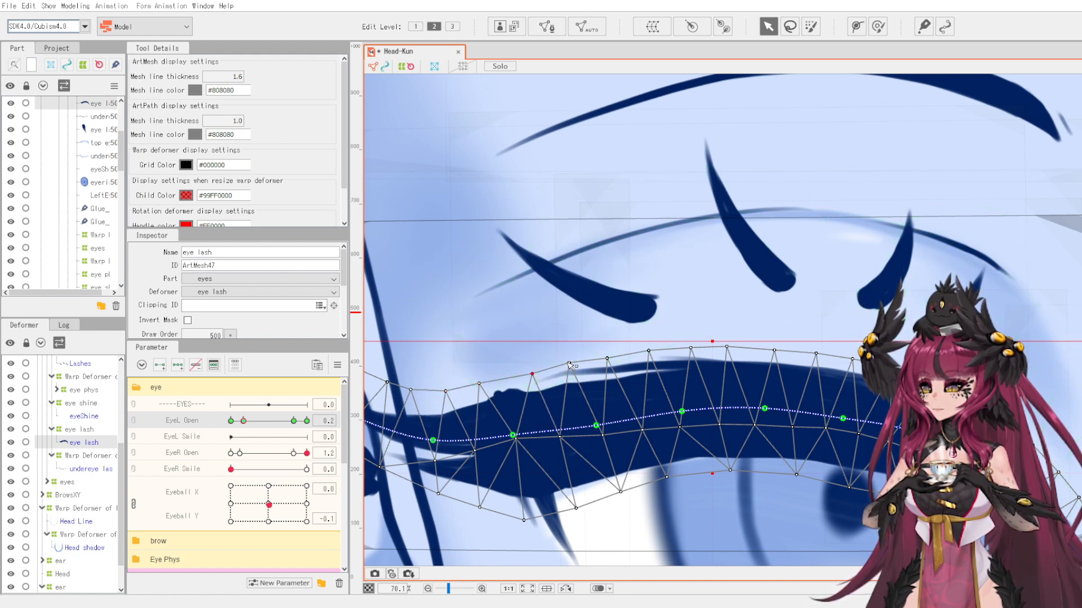
scroll(587, 361, down, 5)
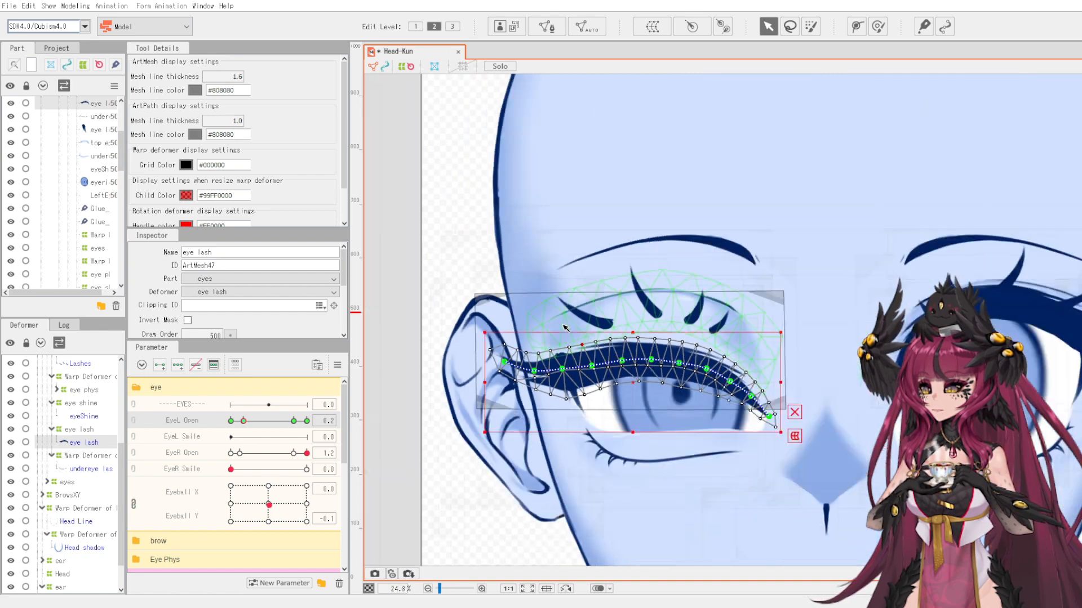
drag(646, 345, 602, 346)
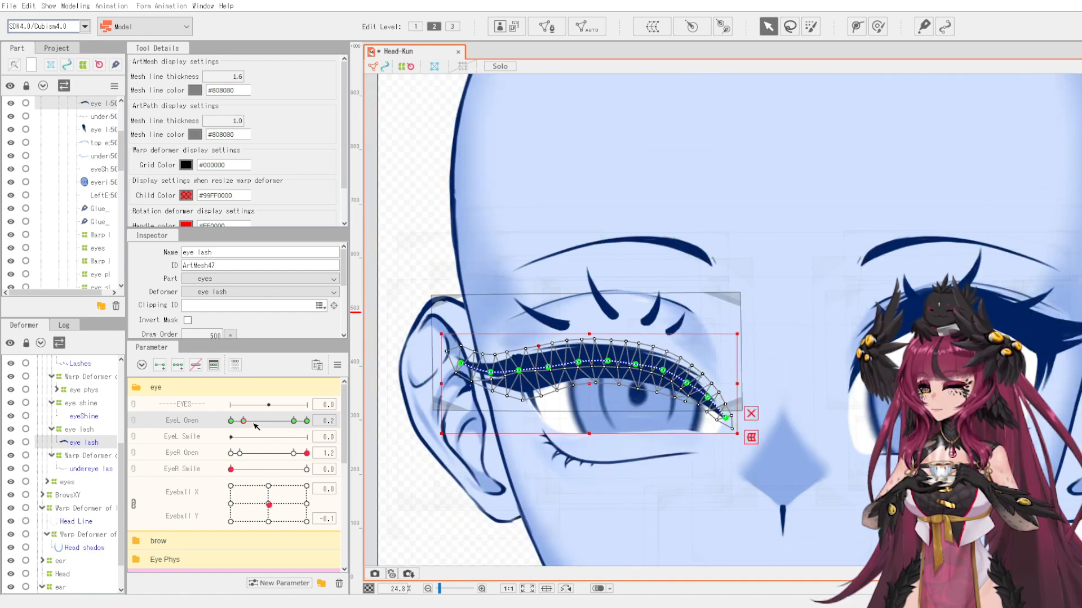
Set both EyeL Open and EyeR Open to 0.0 to compare the two closed eyes.
mouse_move(244, 420)
mouse_down()
mouse_move(293, 421)
mouse_move(248, 421)
mouse_up()
click(524, 401)
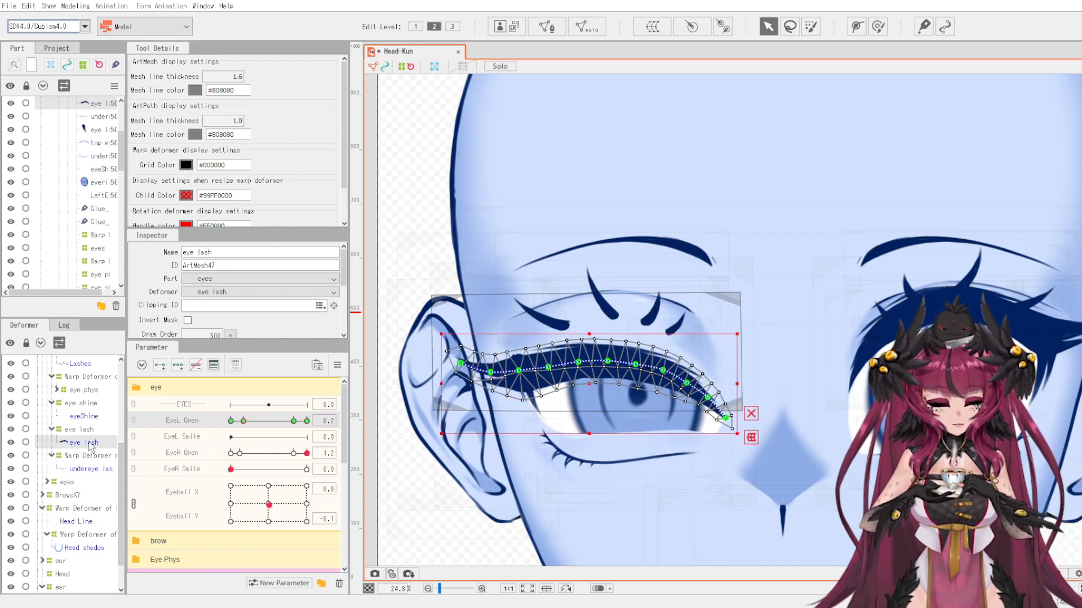
drag(246, 423, 215, 427)
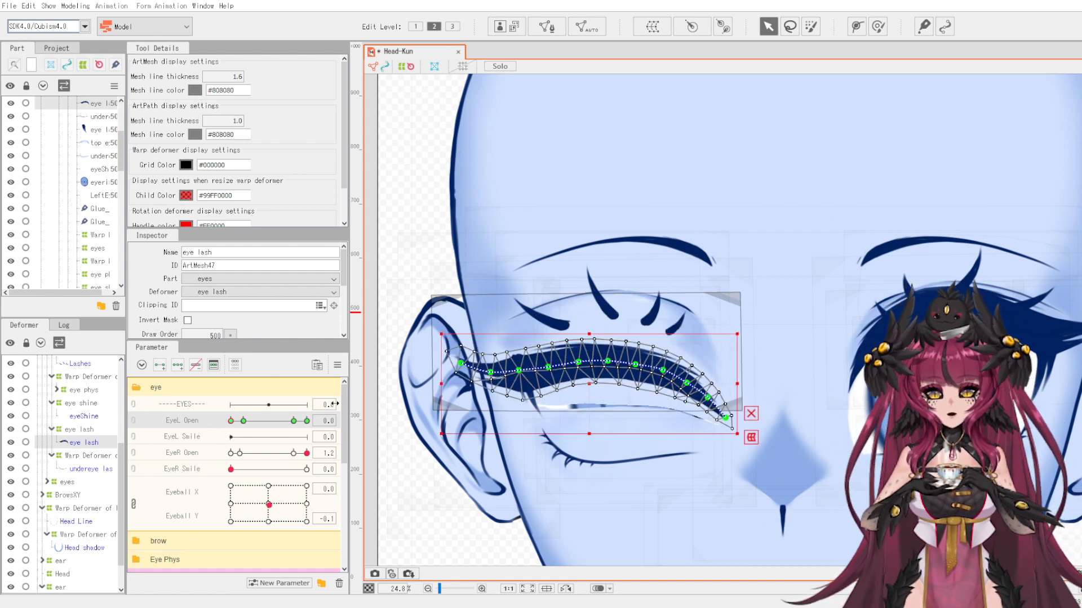
scroll(623, 432, up, 2)
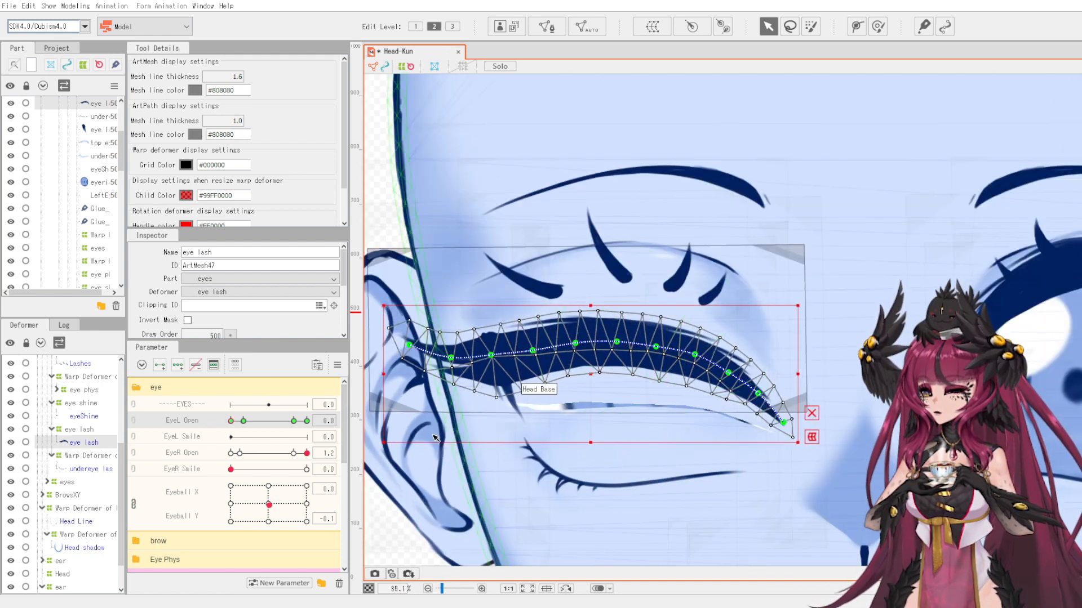
click(234, 455)
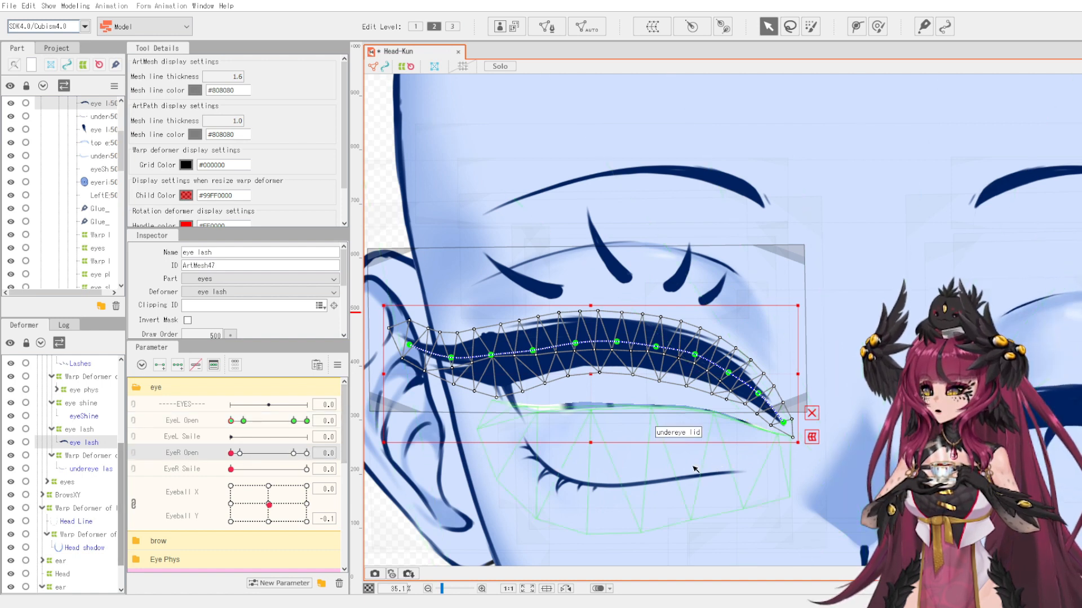
scroll(695, 469, down, 2)
scroll(1032, 439, up, 2)
scroll(995, 436, down, 2)
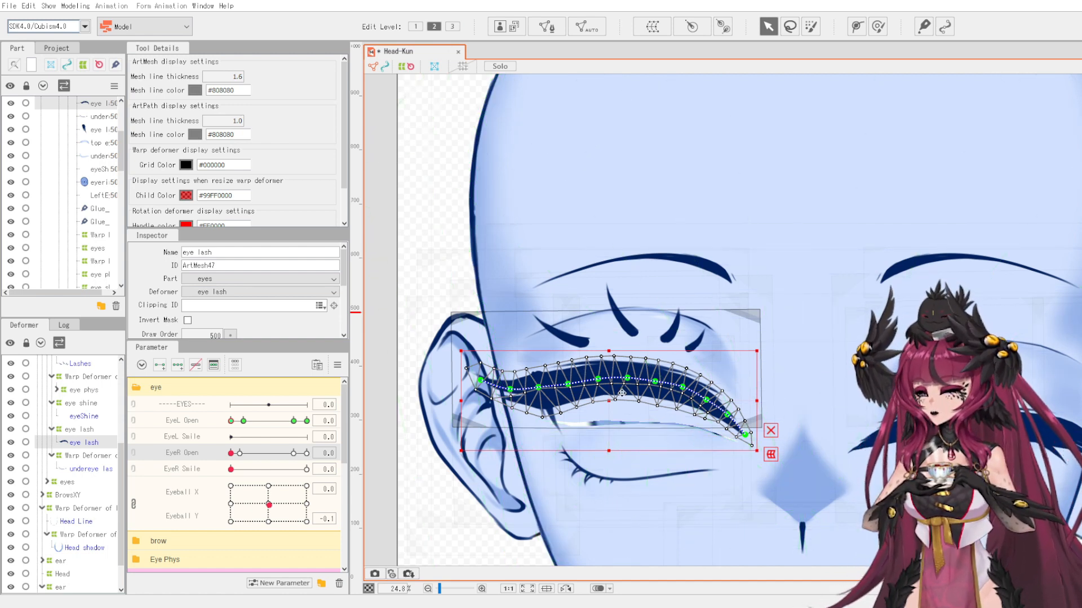
scroll(618, 398, up, 2)
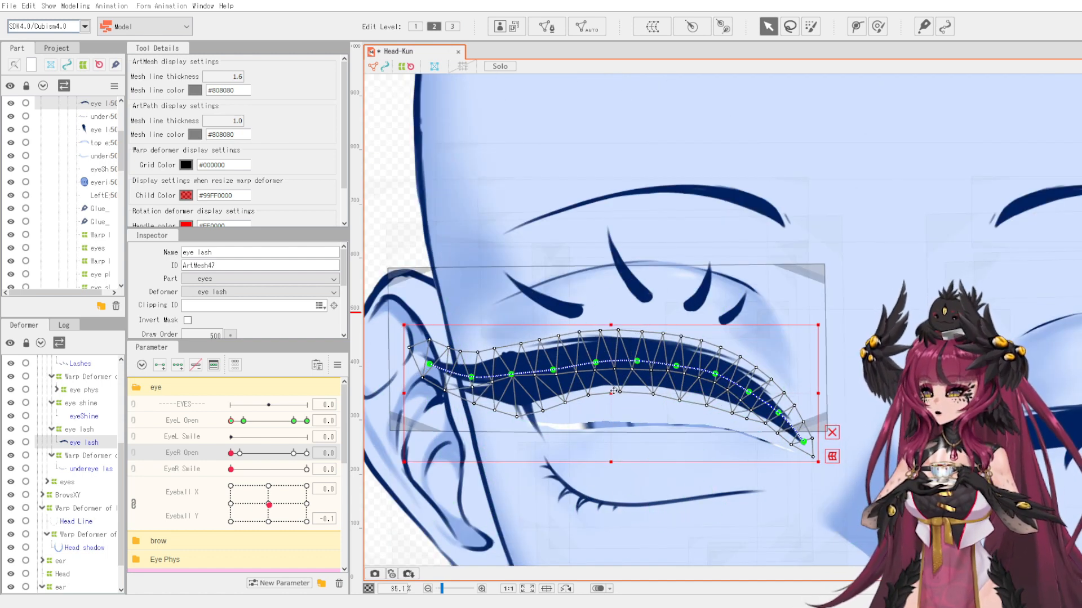
Lower the eye lash's middle deform path points to flatten its arch over the closed eye.
scroll(528, 413, up, 4)
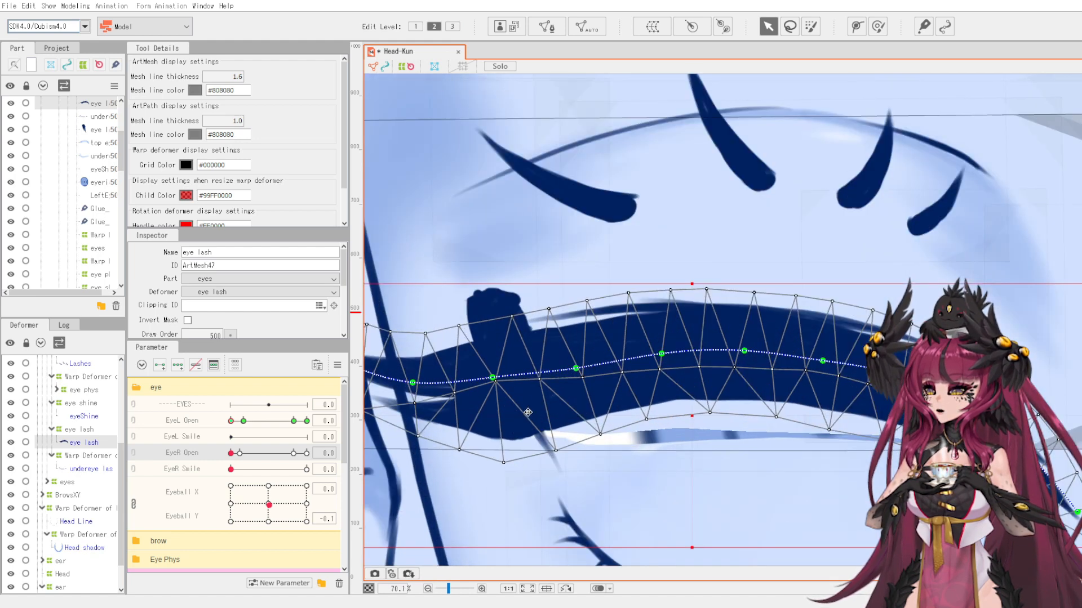
drag(586, 371, 580, 388)
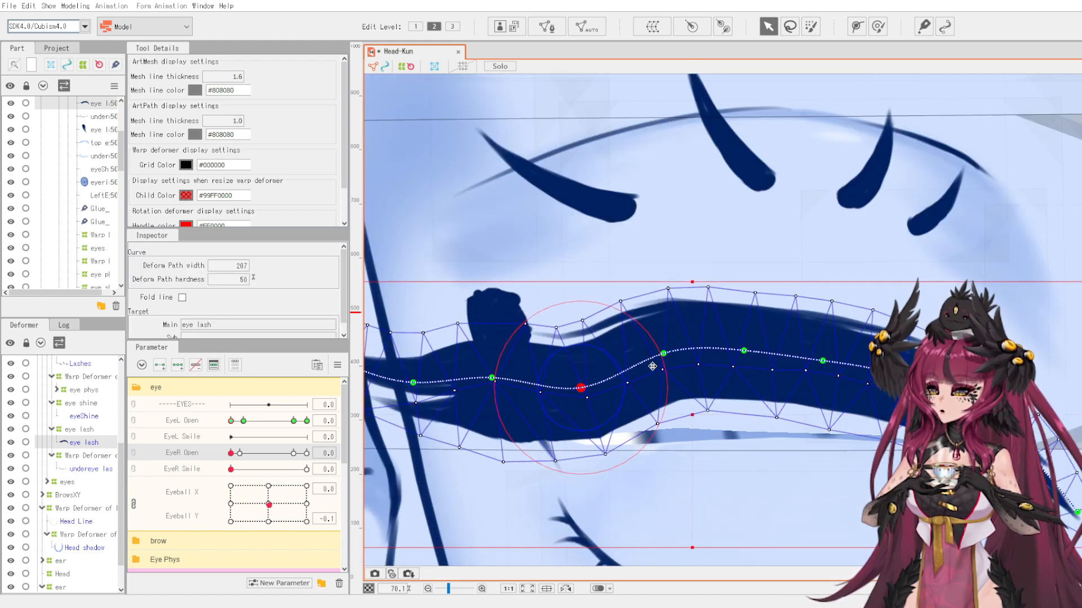
drag(663, 355, 674, 393)
drag(747, 352, 752, 397)
drag(824, 361, 827, 397)
drag(751, 397, 752, 404)
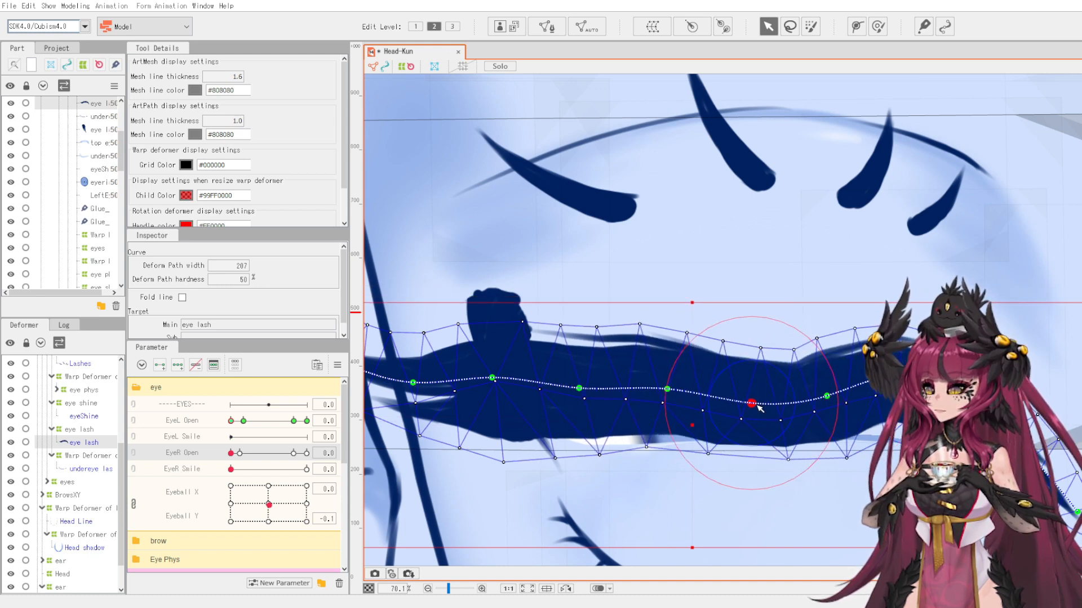
drag(667, 389, 663, 405)
drag(580, 388, 577, 405)
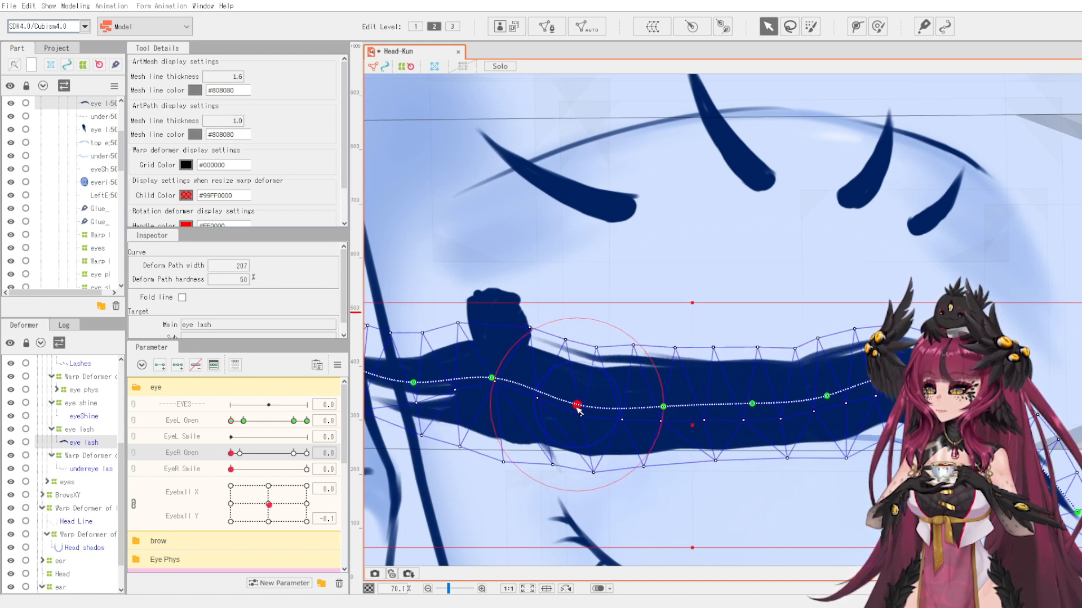
Raise the eye lash's two outermost deform path points so the outer tail sweeps upward.
drag(511, 381, 575, 389)
drag(478, 391, 475, 361)
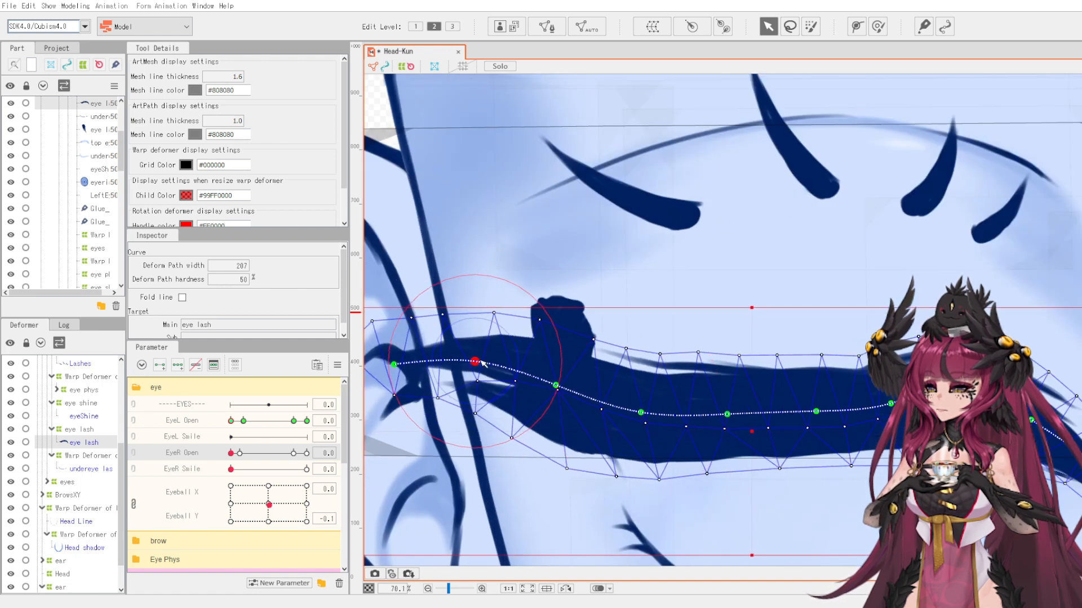
drag(402, 364, 413, 326)
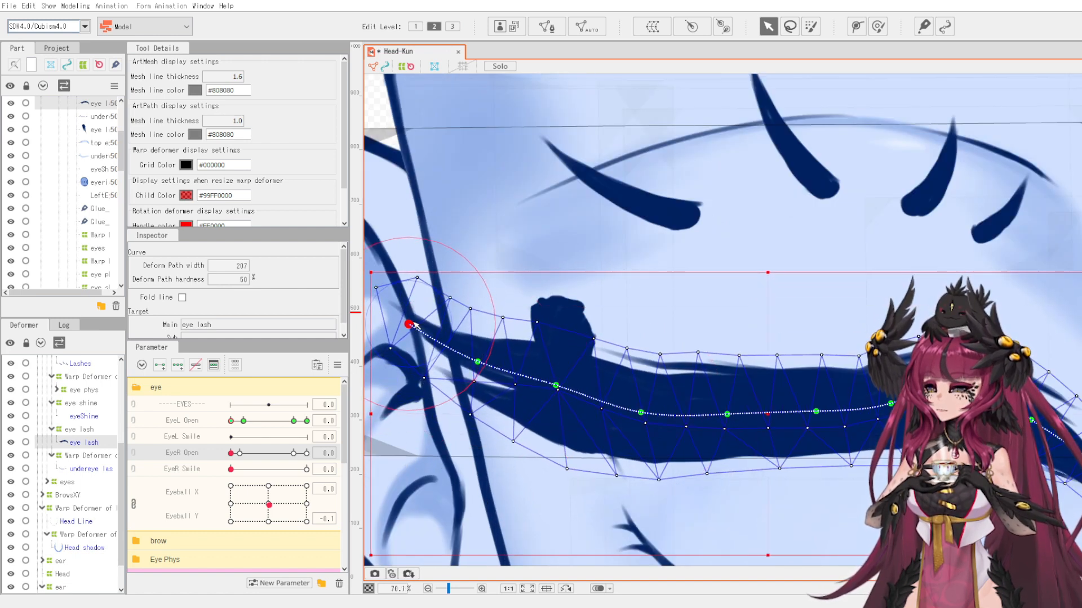
Move individual mesh vertices along the eye lash's lower and upper edges to even out its outline.
click(565, 470)
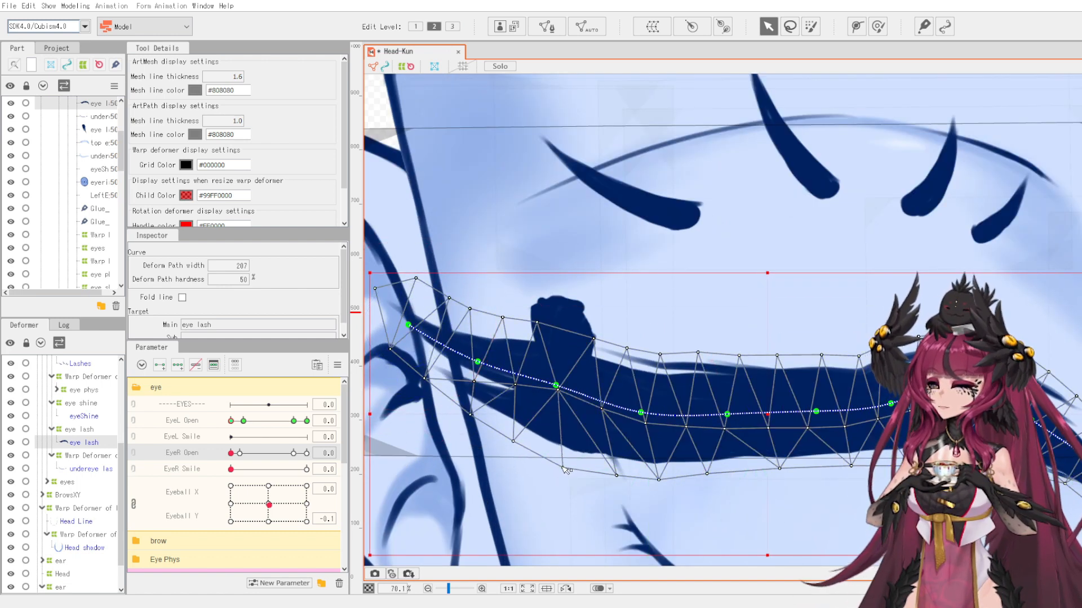
click(552, 464)
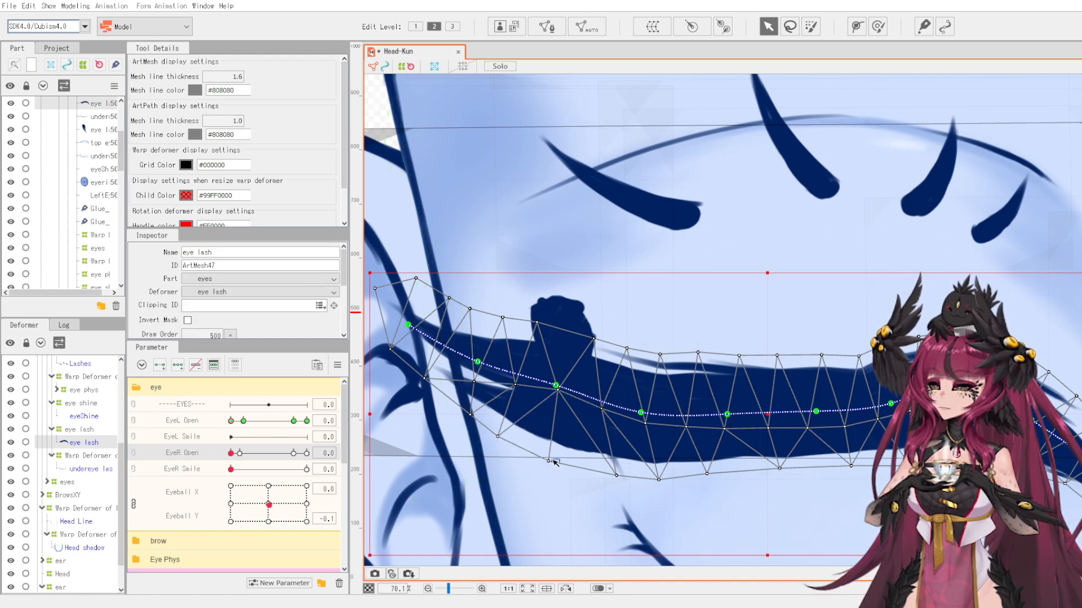
drag(548, 462, 543, 459)
mouse_move(616, 475)
mouse_down()
mouse_move(591, 476)
mouse_move(622, 472)
mouse_up()
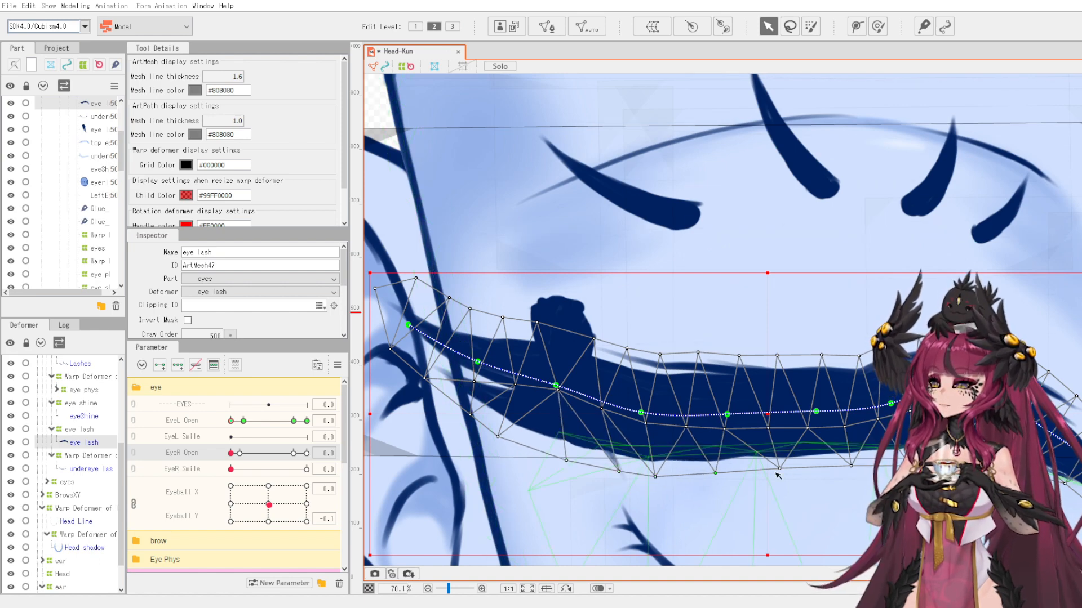
drag(779, 468, 780, 474)
drag(697, 353, 743, 361)
Lower the deform path points on the eye lash's inner half to straighten it toward the inner corner.
drag(975, 394, 789, 398)
drag(629, 415, 628, 424)
drag(703, 406, 700, 424)
drag(777, 388, 782, 416)
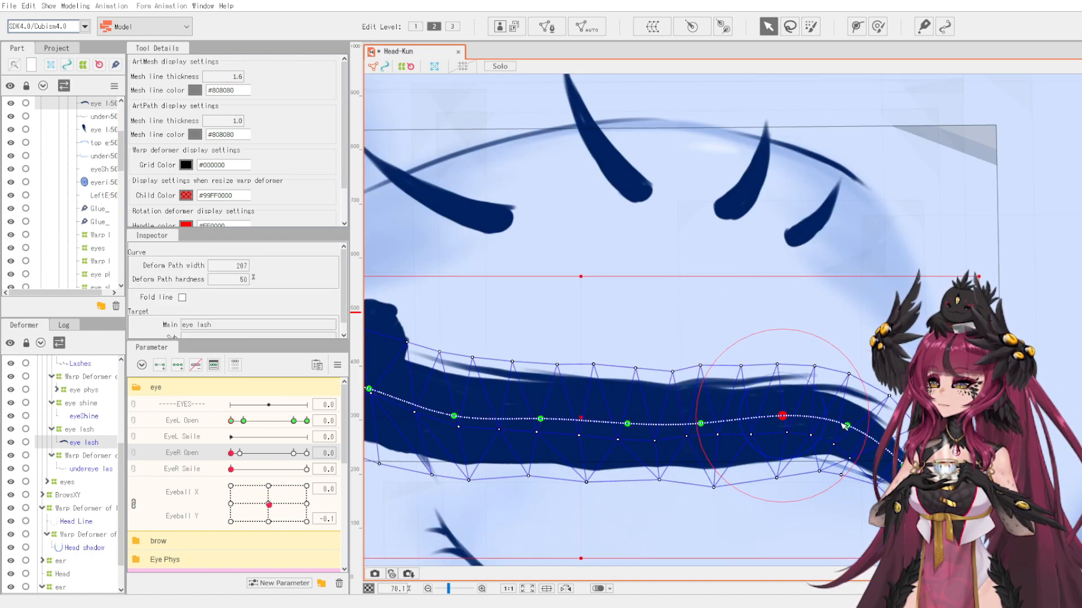
Lower the three outer deform path points of the eye lash so its tail curves down at the outer corner.
scroll(846, 426, down, 4)
scroll(552, 417, up, 3)
drag(551, 397, 549, 421)
drag(605, 404, 610, 410)
drag(496, 421, 504, 439)
click(489, 431)
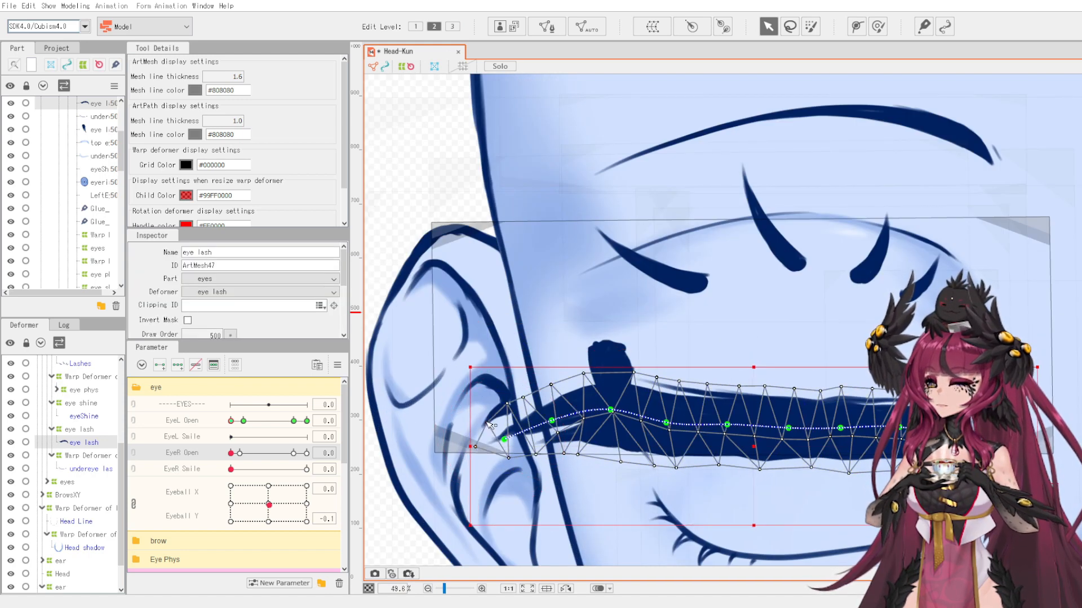
scroll(596, 459, up, 2)
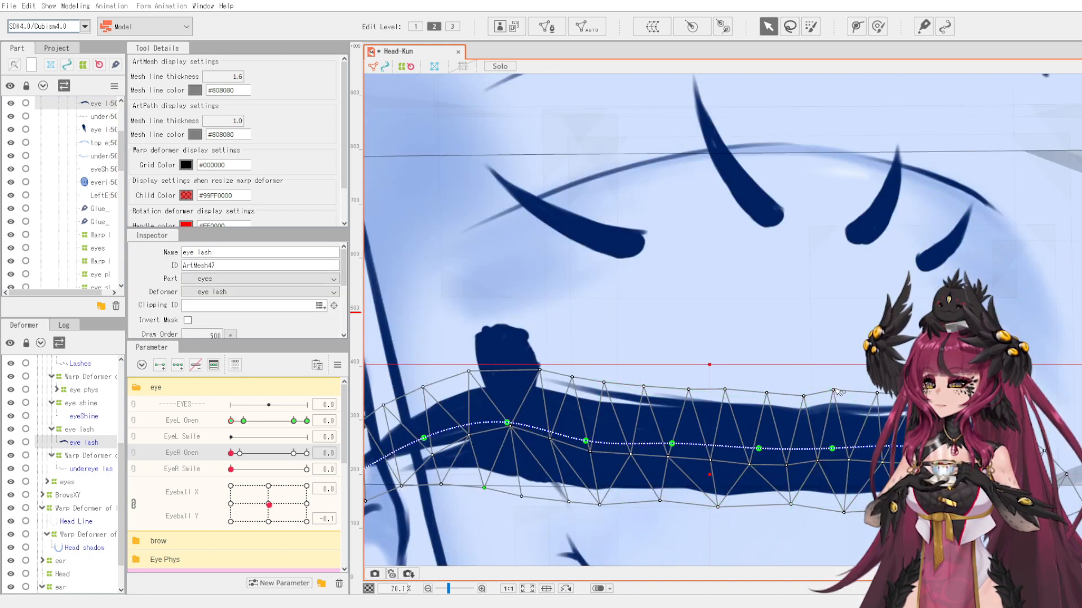
scroll(586, 476, down, 8)
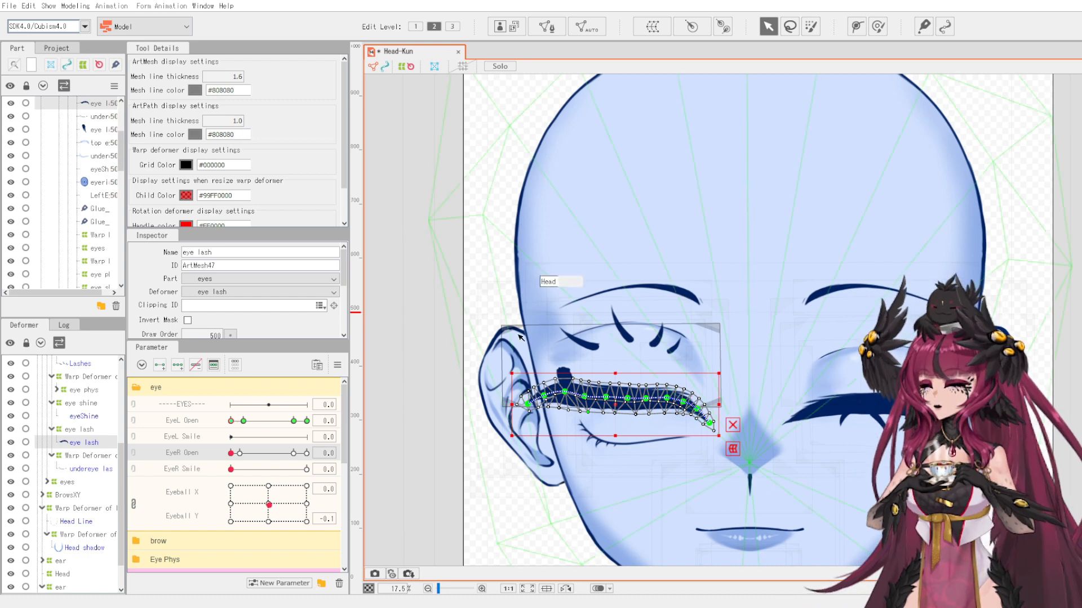
Set EyeL Open to 0.5 and select the undereye lash in place of the eye lash.
click(1011, 300)
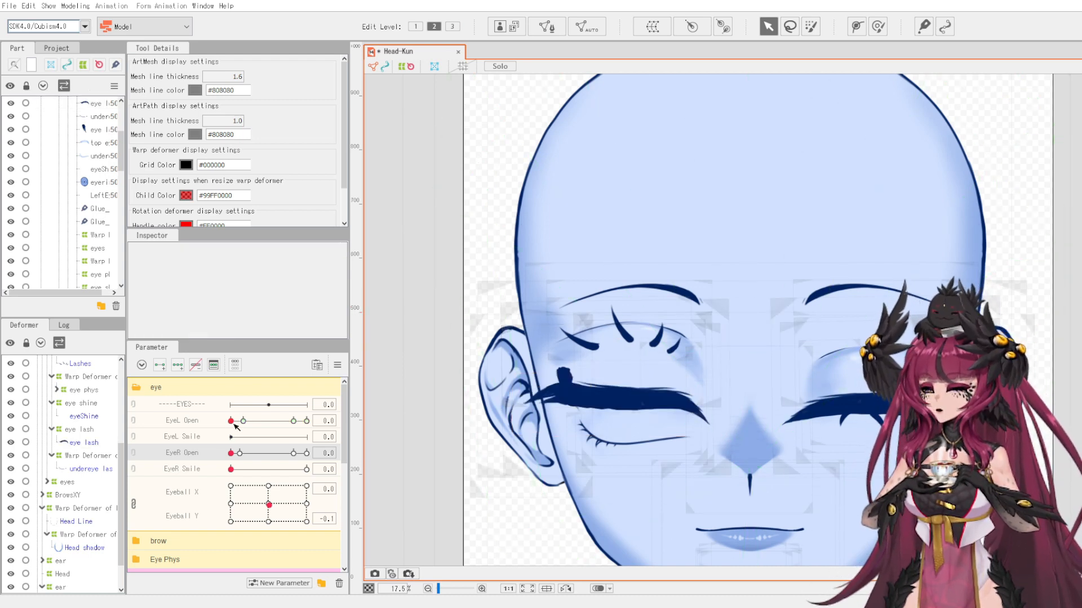
drag(236, 427, 265, 435)
click(601, 447)
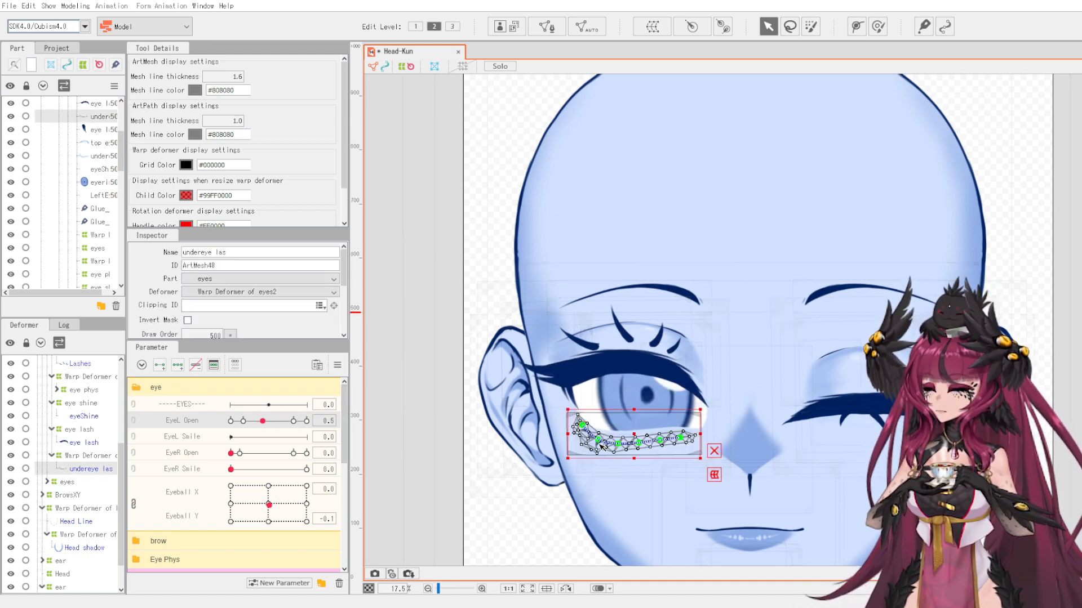
Adjust the undereye lash's deform path points below the iris on the EyeL Open 1.2 key.
scroll(616, 449, up, 2)
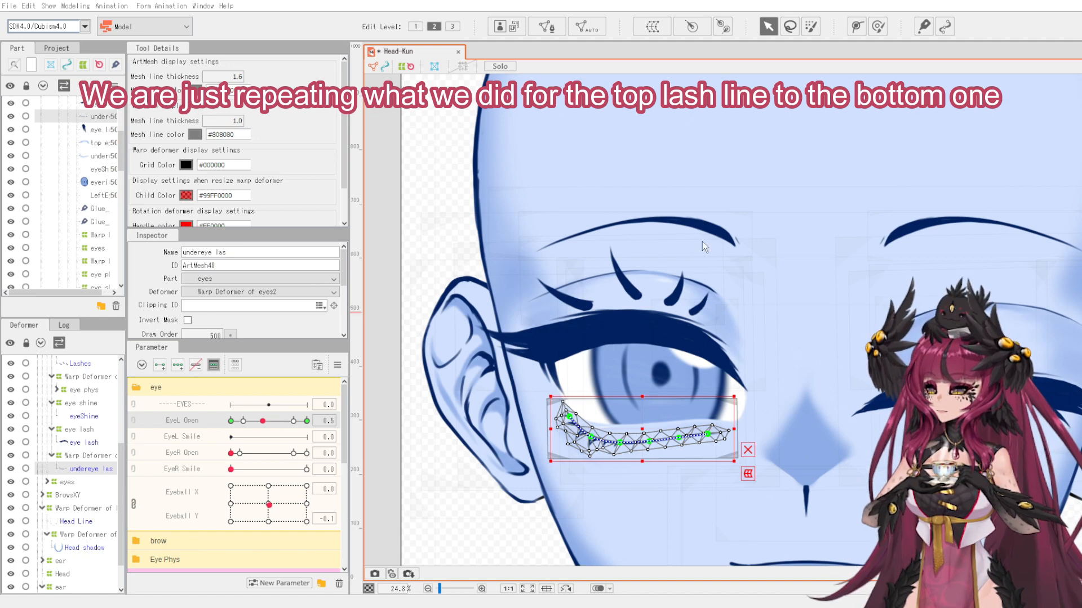
scroll(665, 494, up, 2)
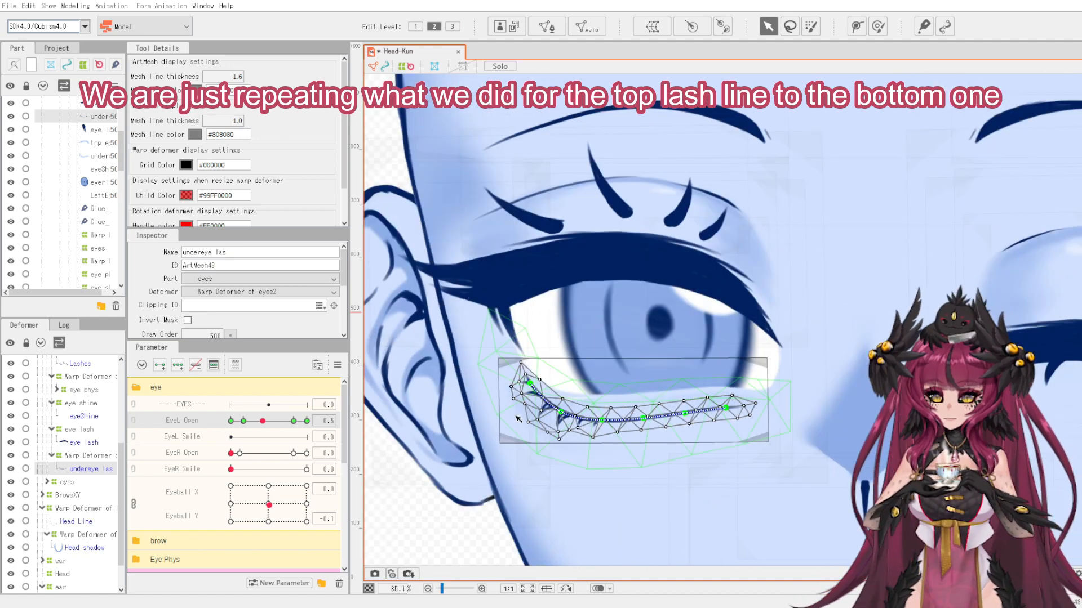
scroll(563, 405, up, 4)
click(739, 407)
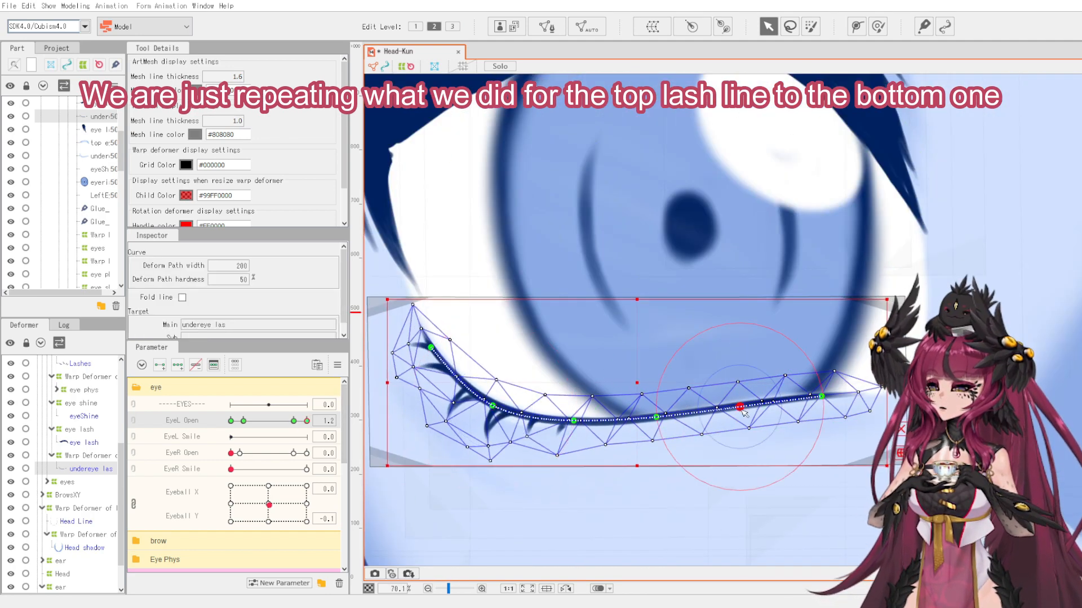
click(656, 417)
Set EyeL Open to 0.2 and move the whole undereye lash up toward the lowered upper lash.
drag(307, 420, 243, 421)
scroll(537, 407, down, 2)
click(529, 428)
drag(601, 393, 600, 345)
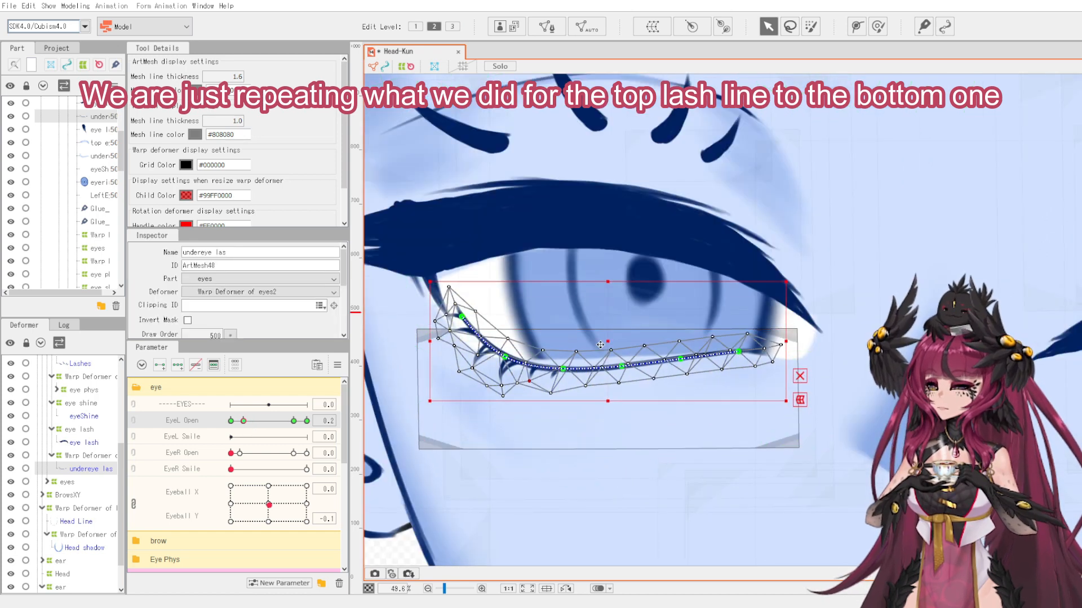
Raise the undereye lash's middle and inner deform path points to flatten its curve, and fit its outer end to the eye corner.
scroll(600, 345, up, 2)
click(587, 369)
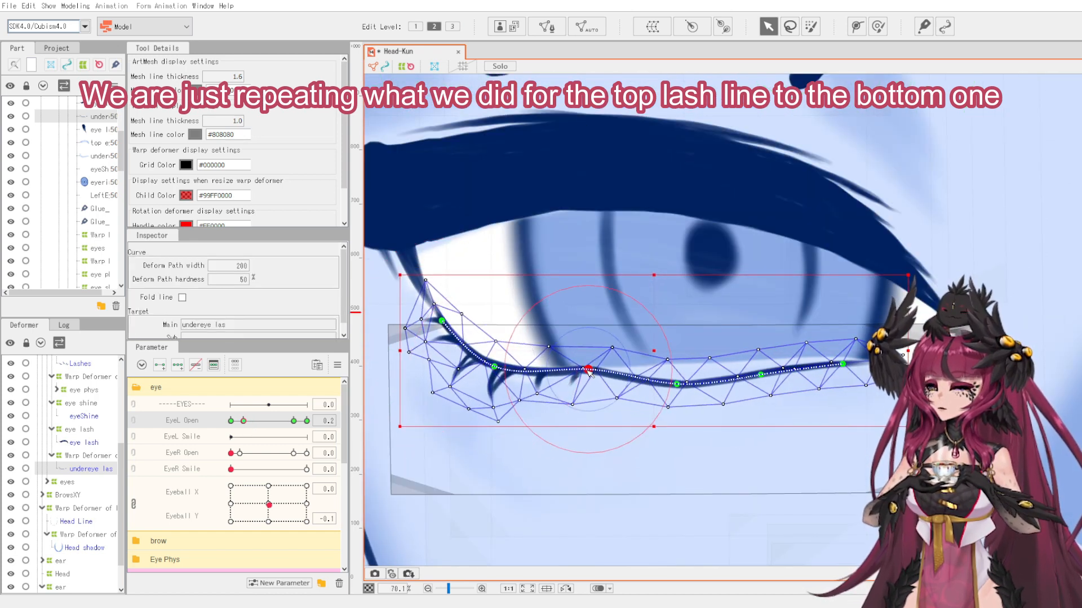
drag(677, 385, 680, 367)
drag(760, 374, 763, 362)
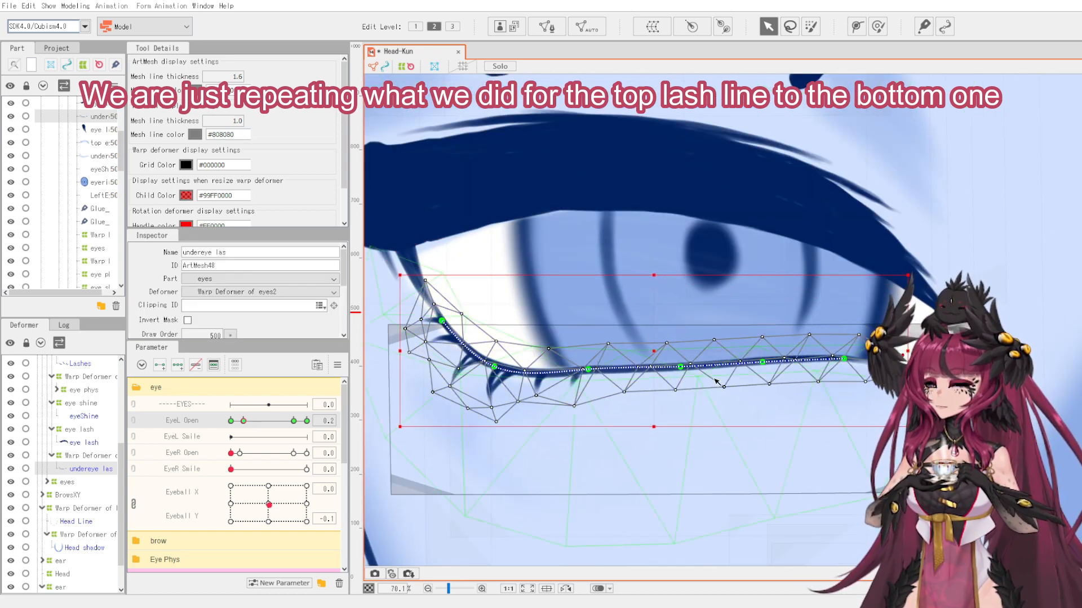
click(441, 321)
drag(442, 320, 449, 333)
scroll(470, 357, up, 2)
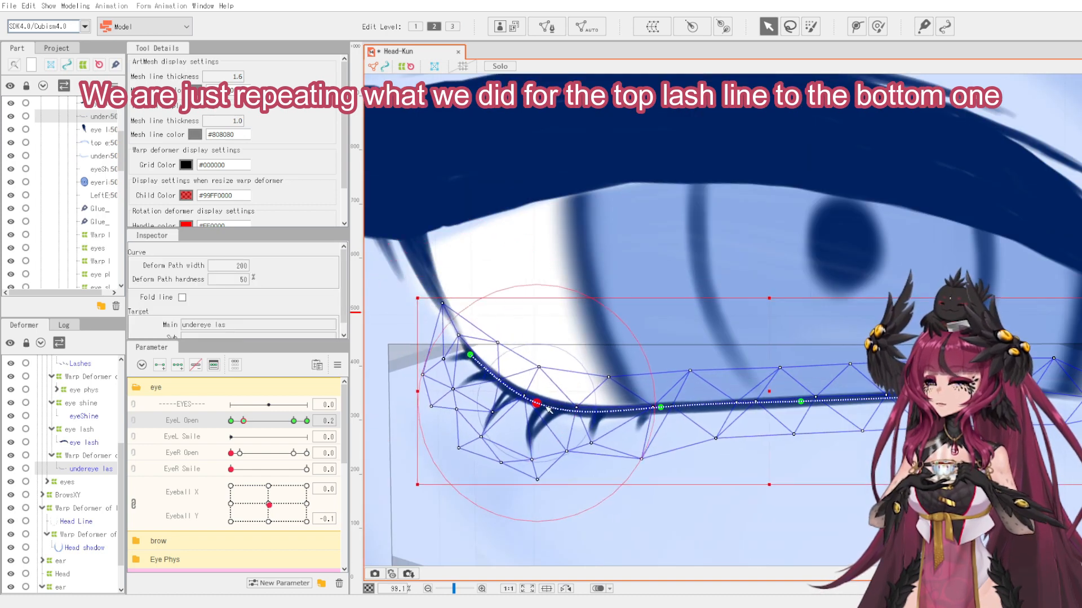
Set EyeL Open to 0.0 and raise the undereye lash's outer deform path points to meet the closed upper lash.
drag(243, 421, 214, 423)
scroll(590, 364, down, 2)
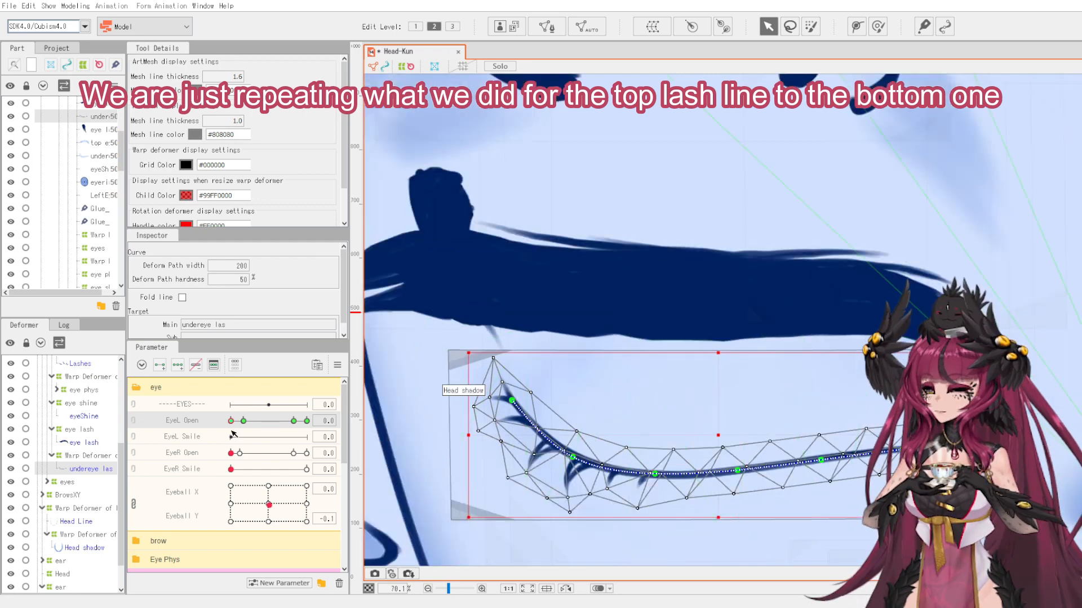
click(243, 421)
click(86, 471)
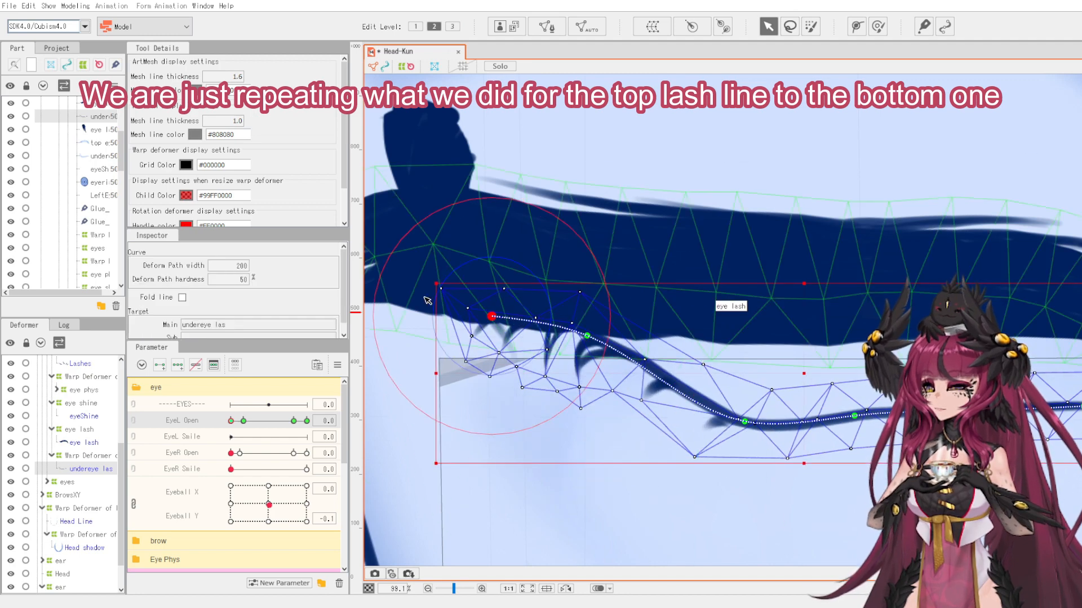
Isolate the undereye lash with the left eye white and align its deform path points to the closed eye white's edge at EyeL Open 0.0.
scroll(85, 462, up, 3)
click(92, 434)
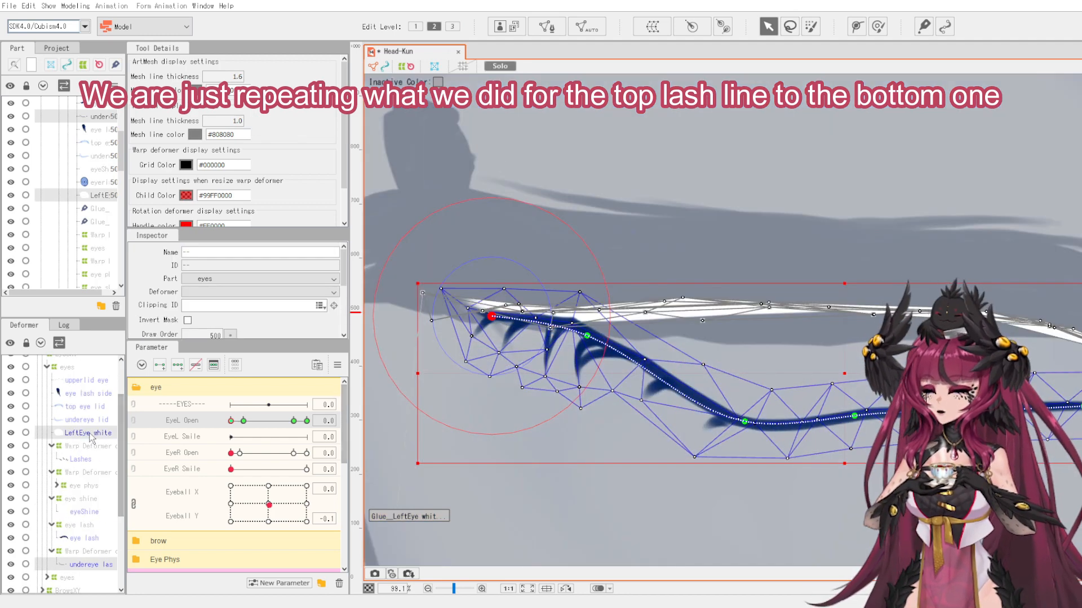
click(90, 435)
click(90, 565)
drag(492, 316, 486, 313)
drag(587, 336, 581, 330)
drag(744, 422, 692, 316)
drag(581, 331, 577, 326)
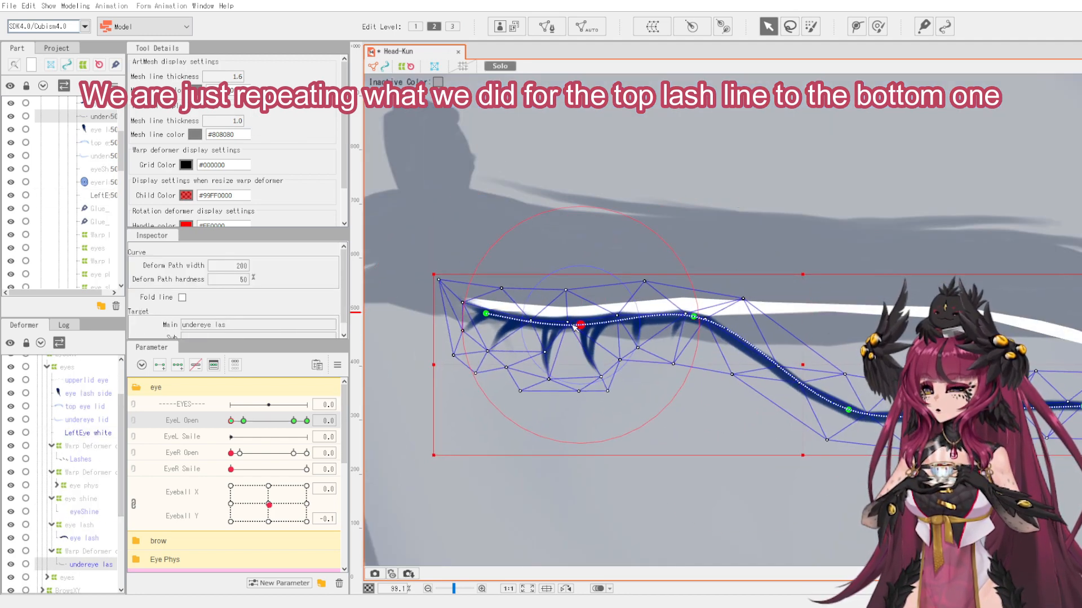
drag(848, 411, 835, 314)
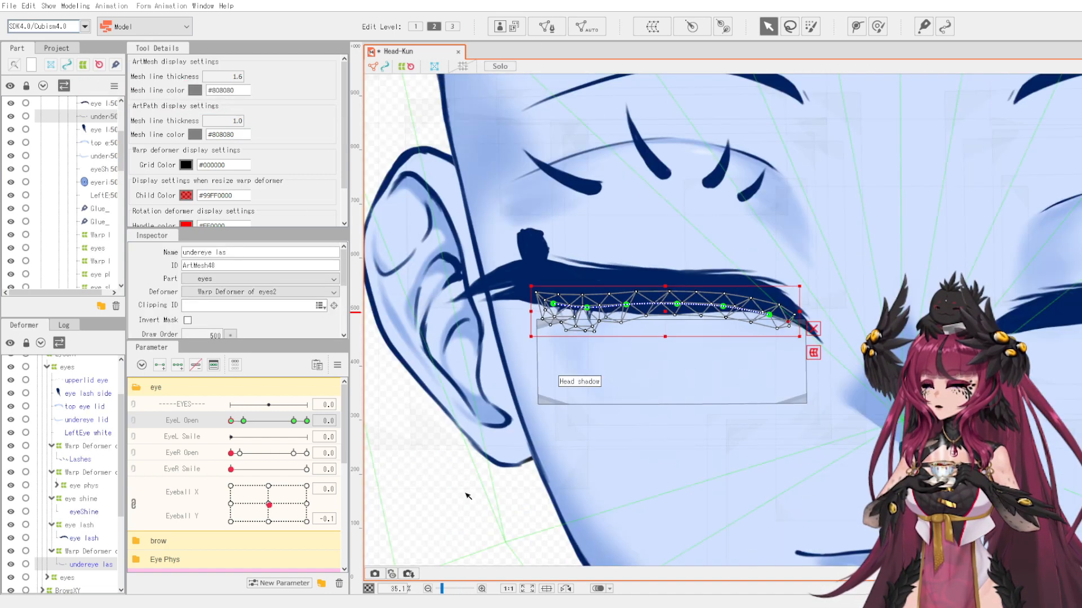
Push the undereye lash's small downward hairs up behind the closed upper lash with the deform brush.
click(466, 496)
scroll(606, 442, down, 1)
scroll(580, 344, up, 2)
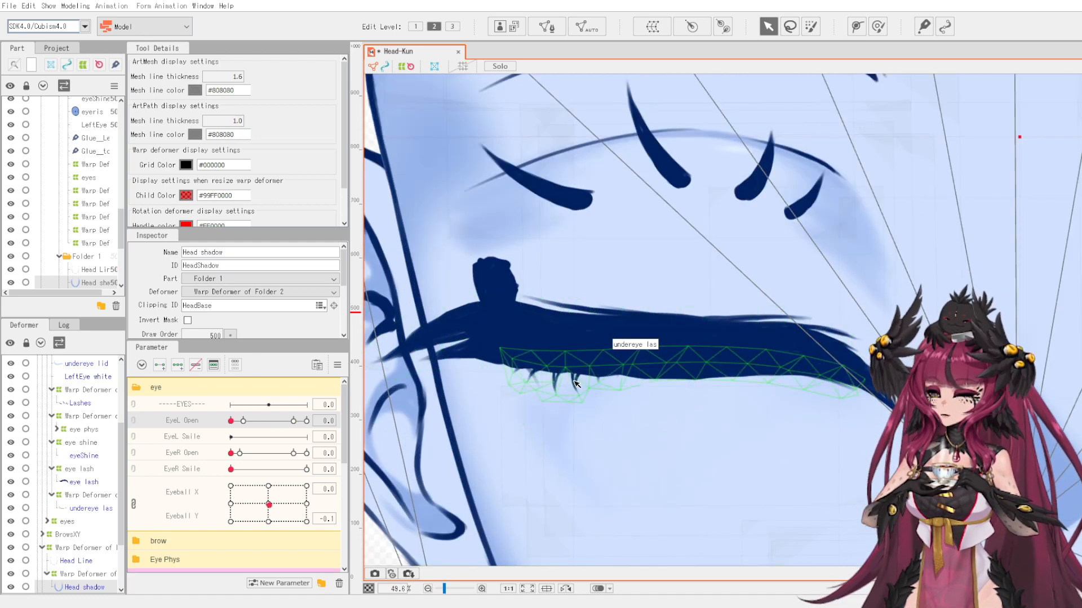
click(572, 384)
click(876, 26)
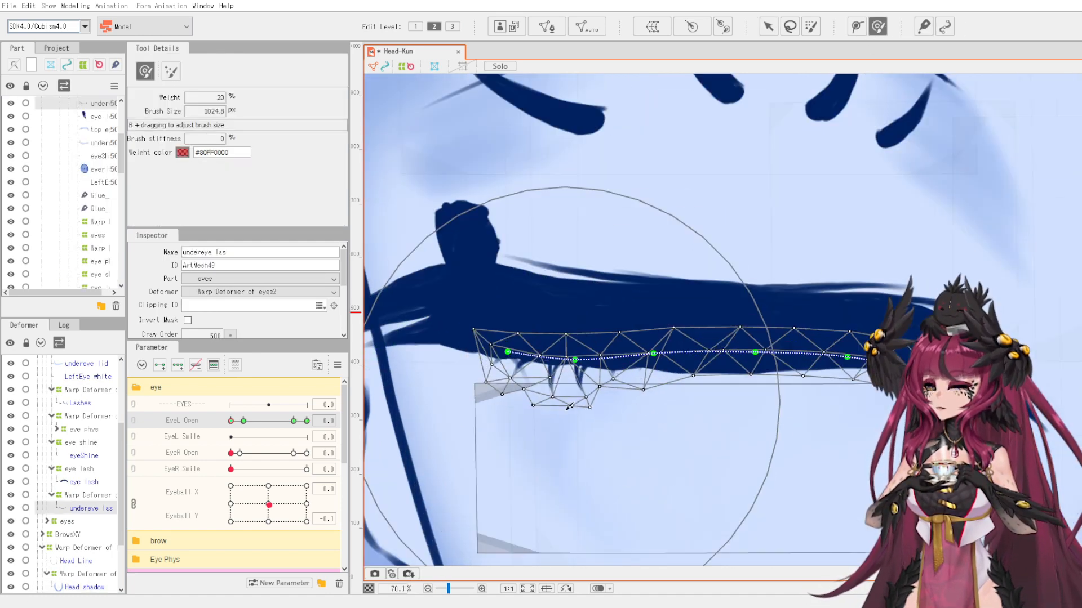
scroll(586, 350, down, 2)
scroll(580, 340, up, 3)
scroll(615, 396, down, 2)
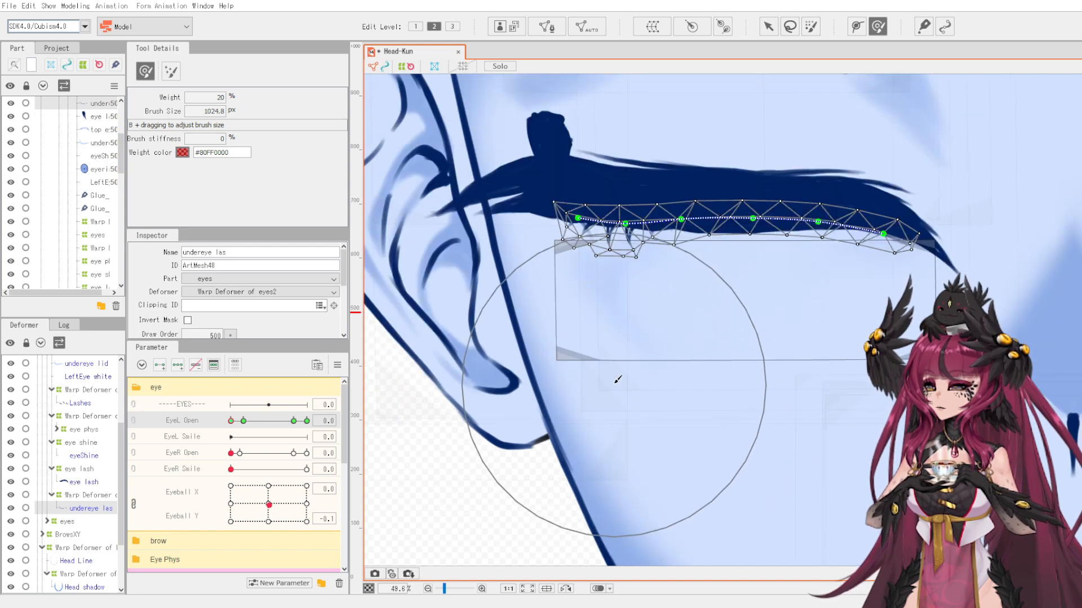
mouse_move(617, 329)
mouse_down()
mouse_move(606, 308)
mouse_move(623, 325)
mouse_up()
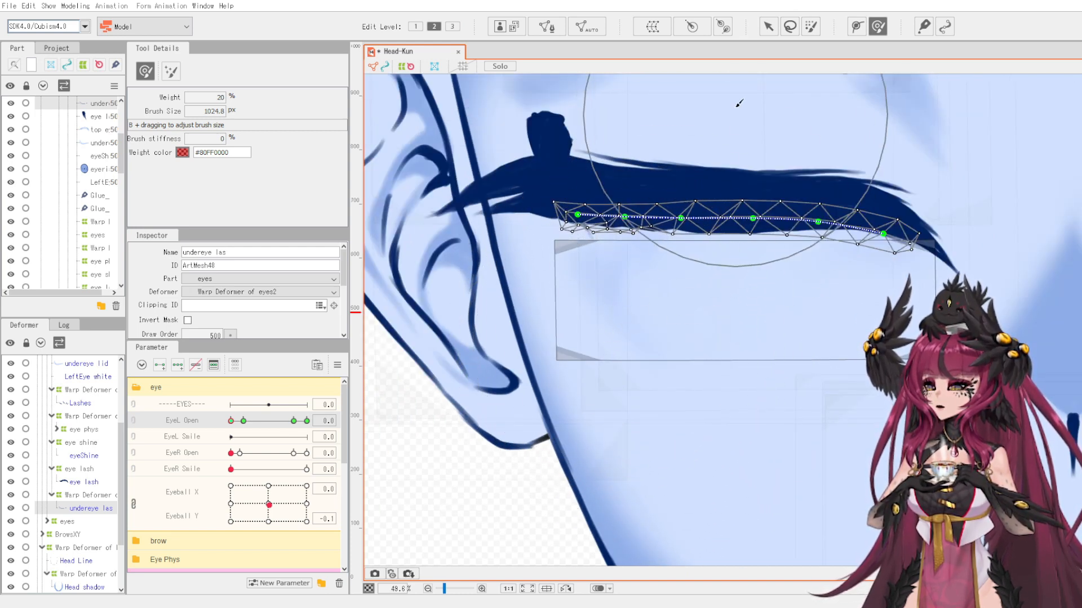
click(776, 30)
click(423, 498)
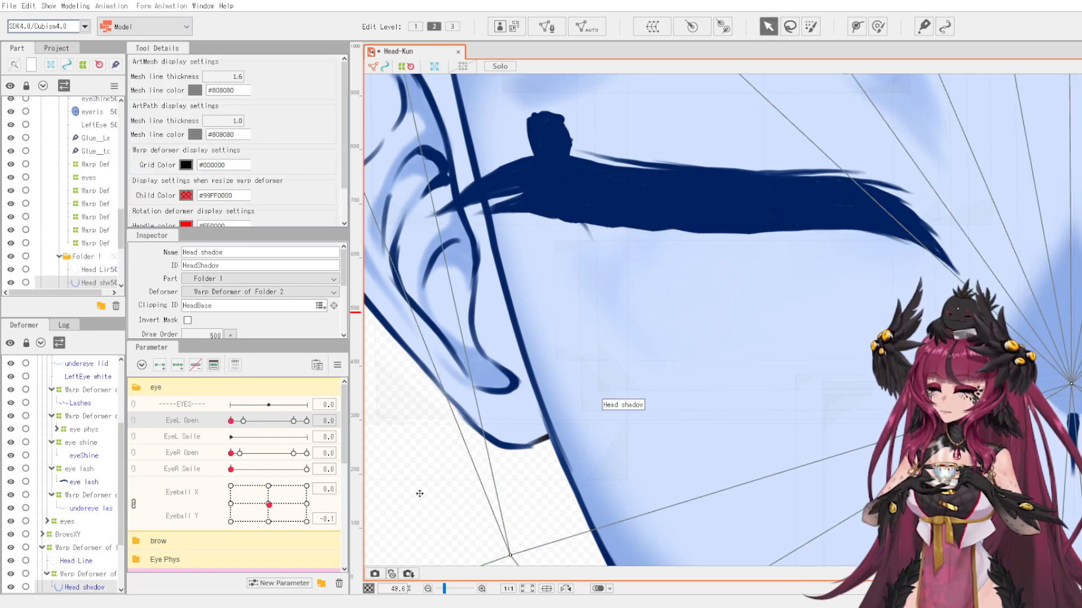
Check the closed eye against the whole face and preview the closing by moving EyeL Open between 0.1 and 0.0.
scroll(832, 384, down, 5)
click(1071, 379)
scroll(563, 369, up, 3)
scroll(555, 389, down, 3)
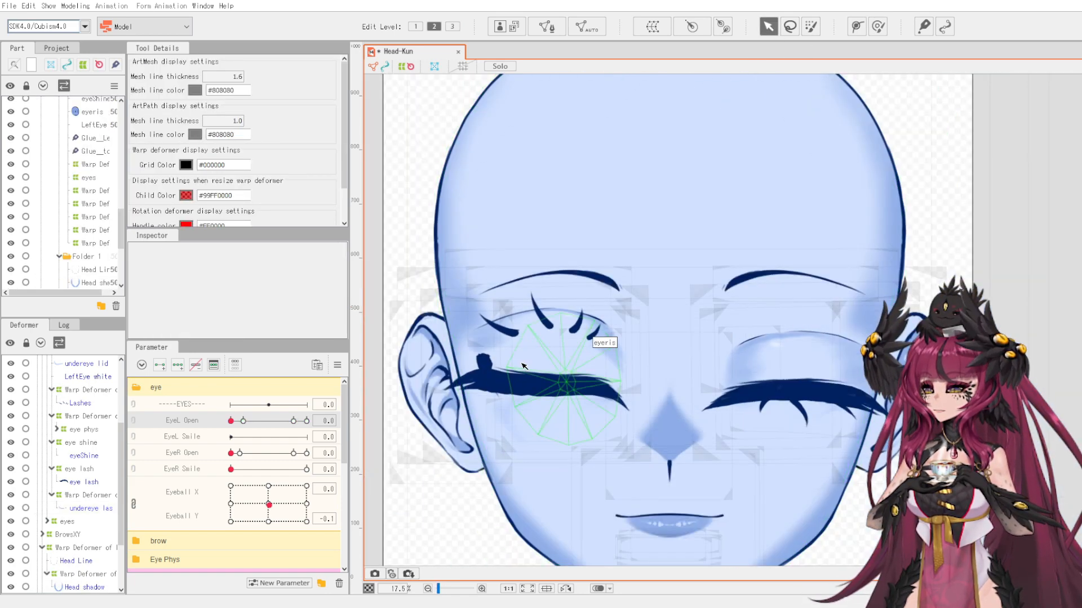
scroll(504, 392, up, 3)
drag(230, 423, 241, 421)
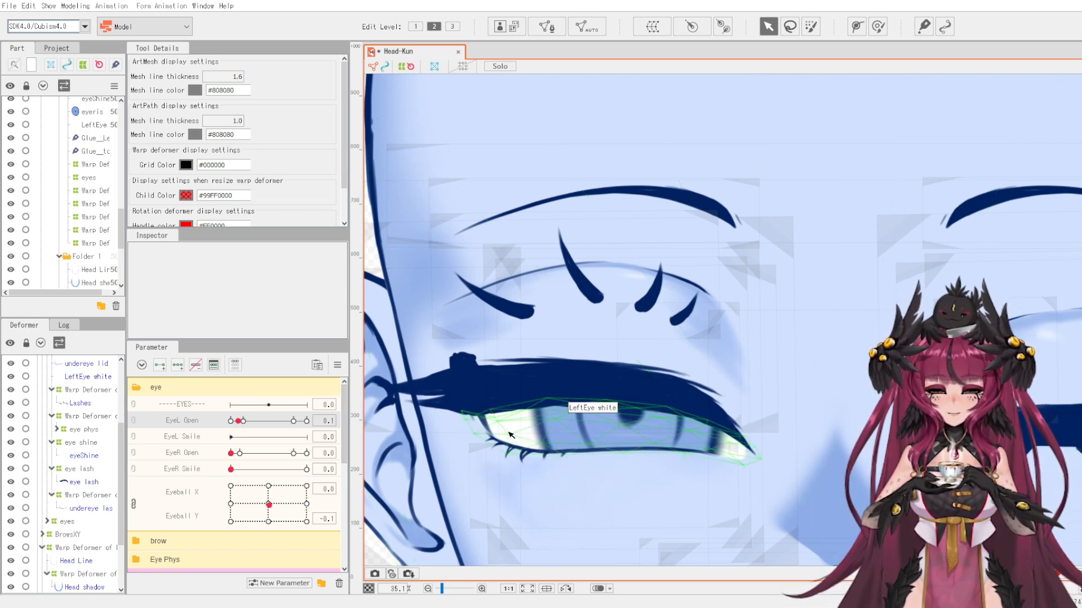
drag(239, 421, 231, 423)
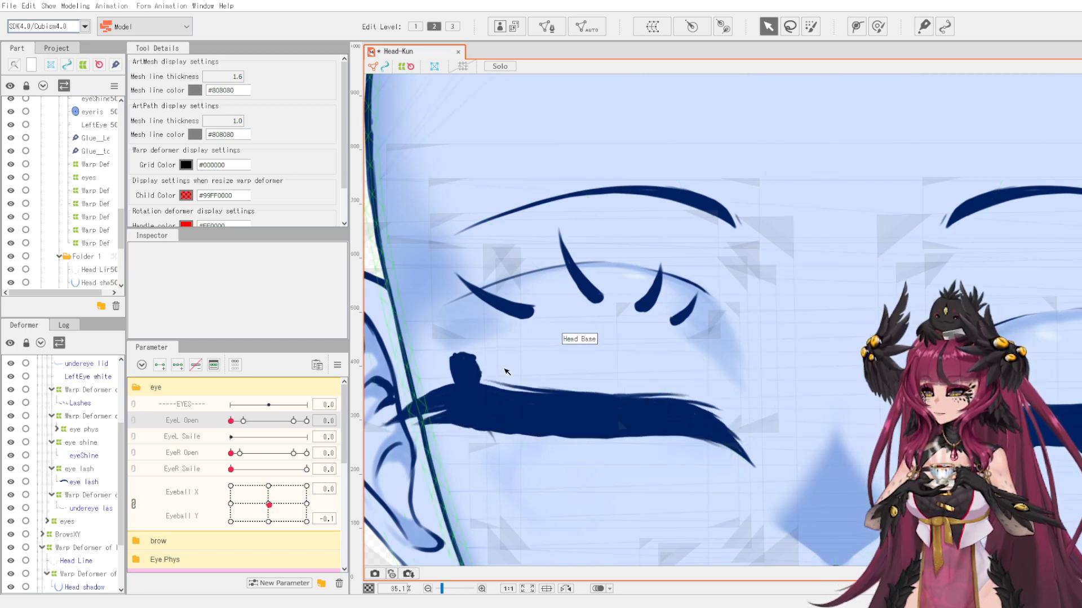
Set EyeL Open to 1.2 and brush the side eyelash's upper end up to meet the raised upper lash.
click(478, 372)
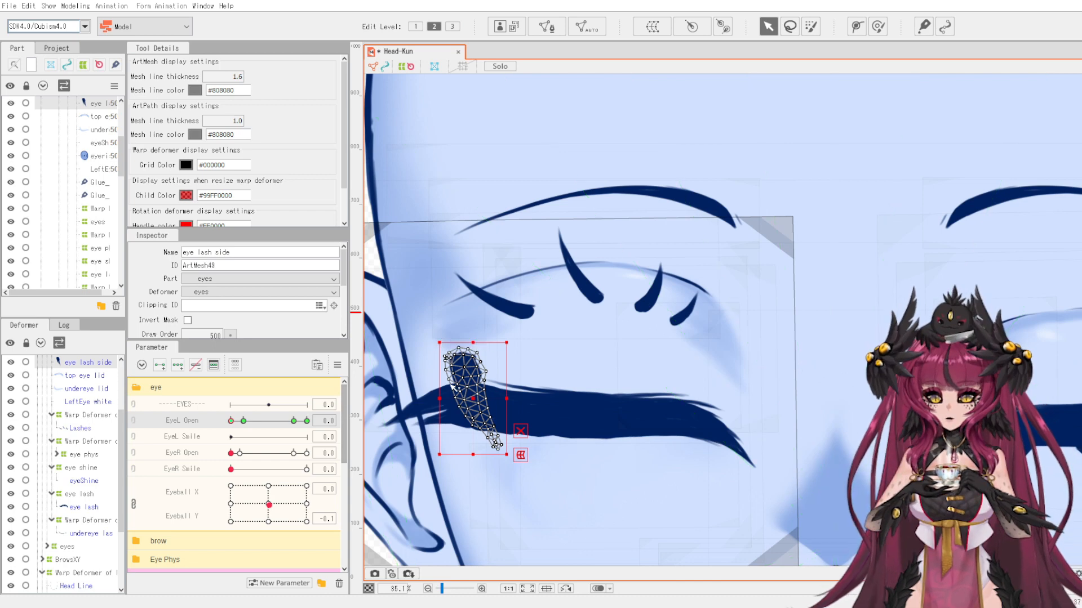
drag(239, 422, 312, 431)
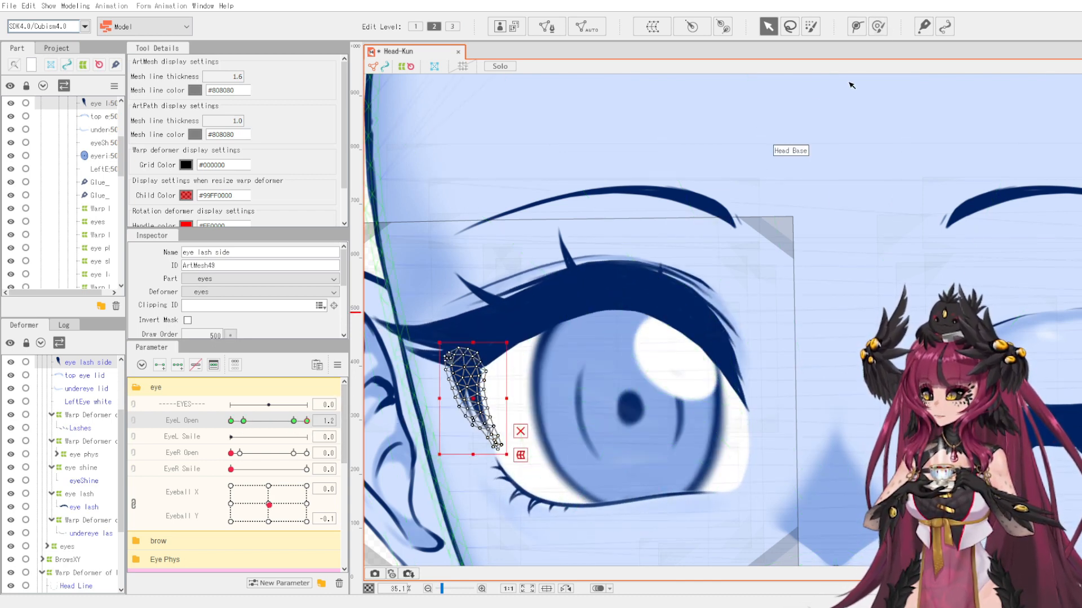
click(885, 27)
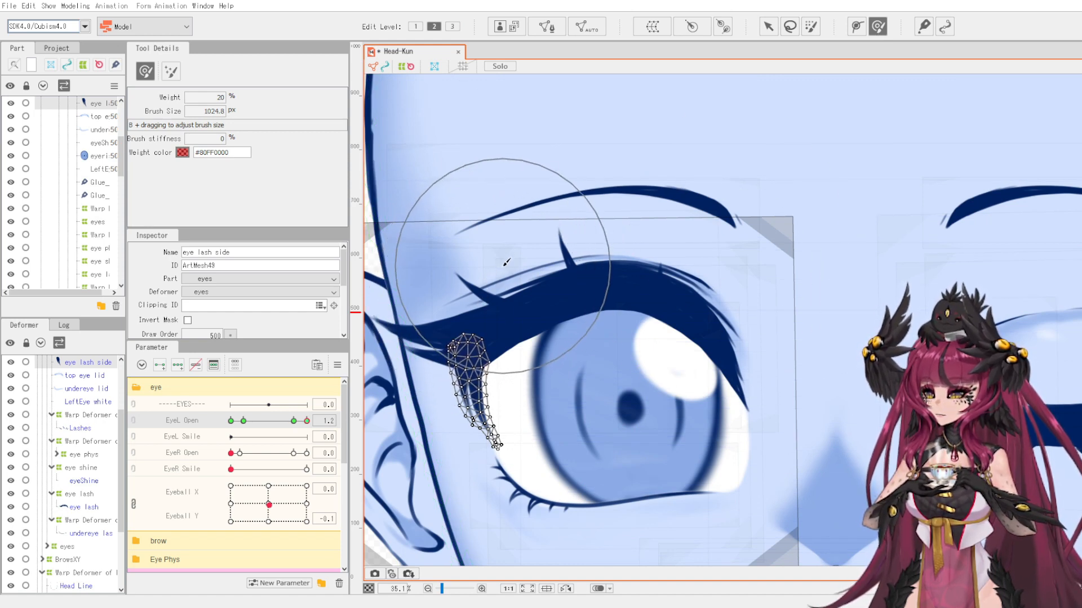
scroll(485, 272, up, 3)
scroll(485, 273, up, 1)
scroll(547, 242, down, 1)
scroll(445, 320, up, 1)
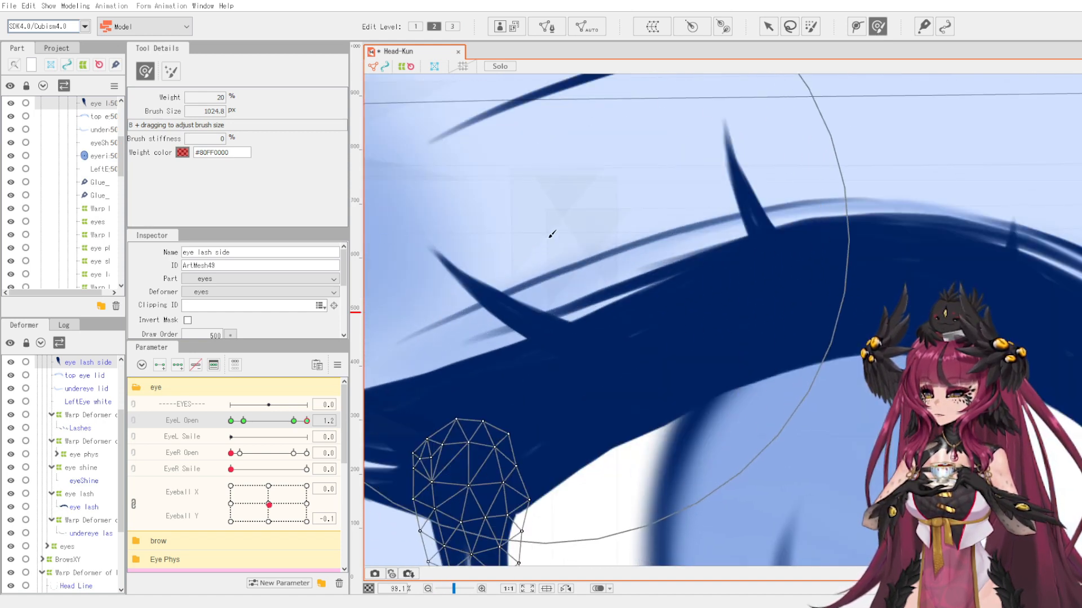
scroll(551, 234, down, 2)
Set EyeL Open to 0.2 and reshape the side eyelash to fit between the lowered upper lash and the outer eye corner.
drag(306, 421, 243, 422)
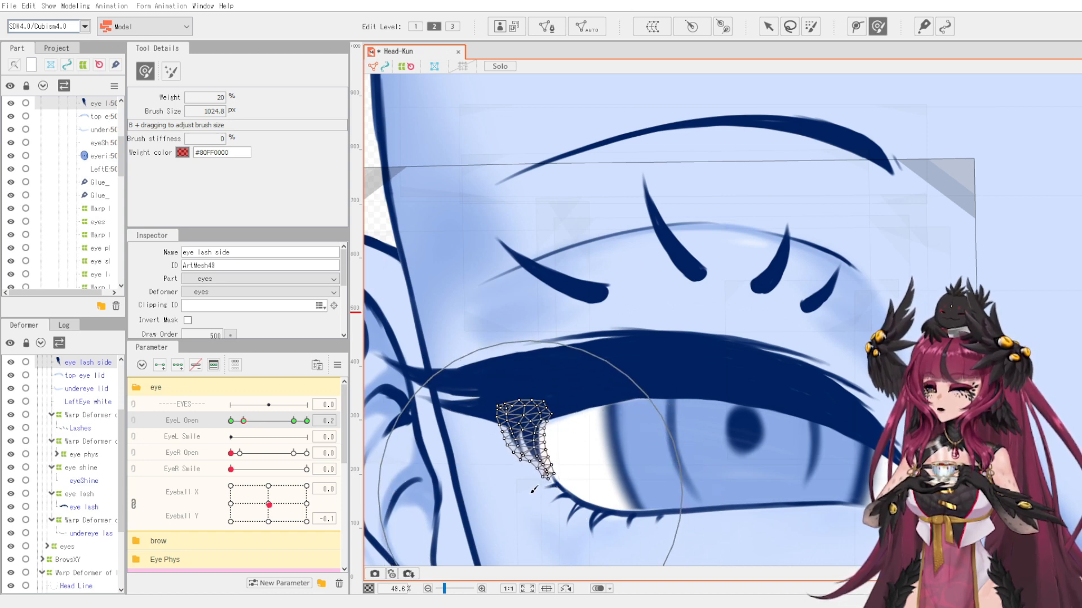
mouse_move(249, 422)
mouse_down()
mouse_move(231, 424)
mouse_move(246, 423)
mouse_up()
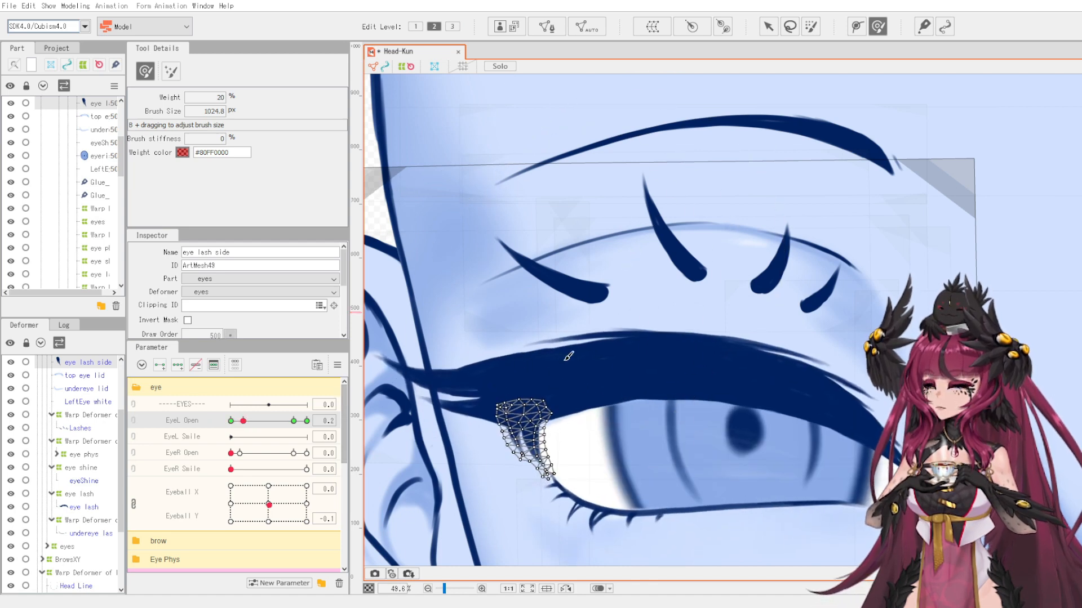
key(Escape)
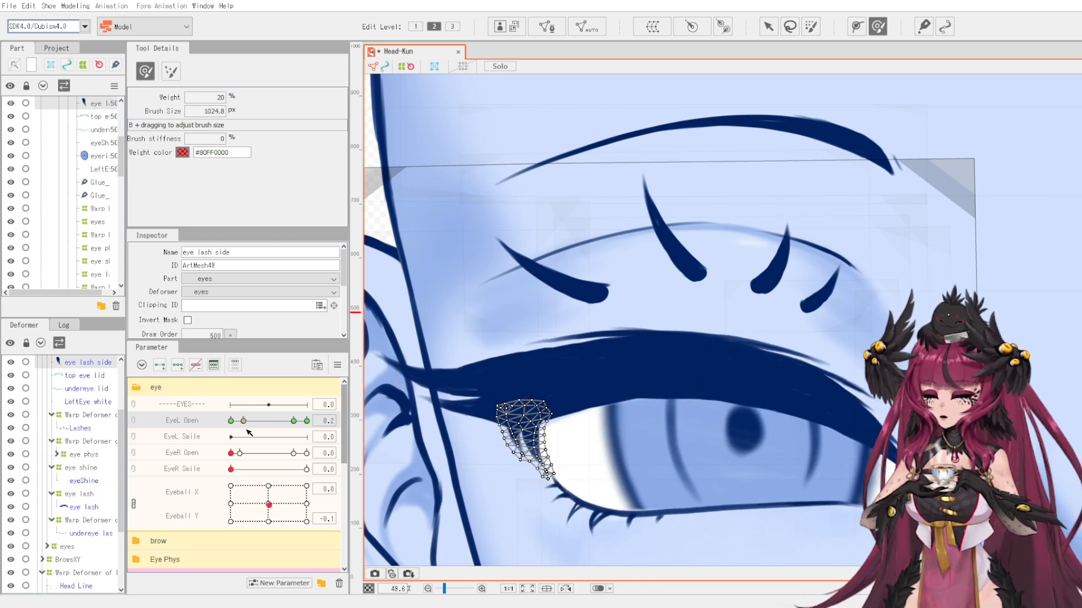
Set EyeL Open to 0.0 and compress the side eyelash upward with the deform brush.
drag(243, 424, 224, 425)
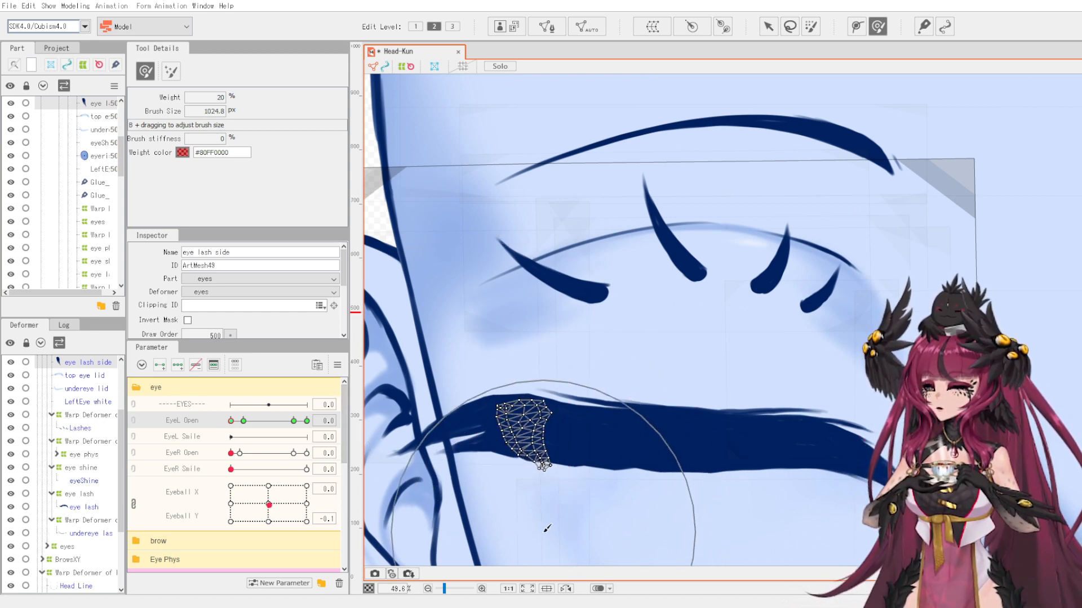
mouse_move(547, 528)
mouse_down()
mouse_move(550, 470)
mouse_move(539, 464)
mouse_move(572, 471)
mouse_up()
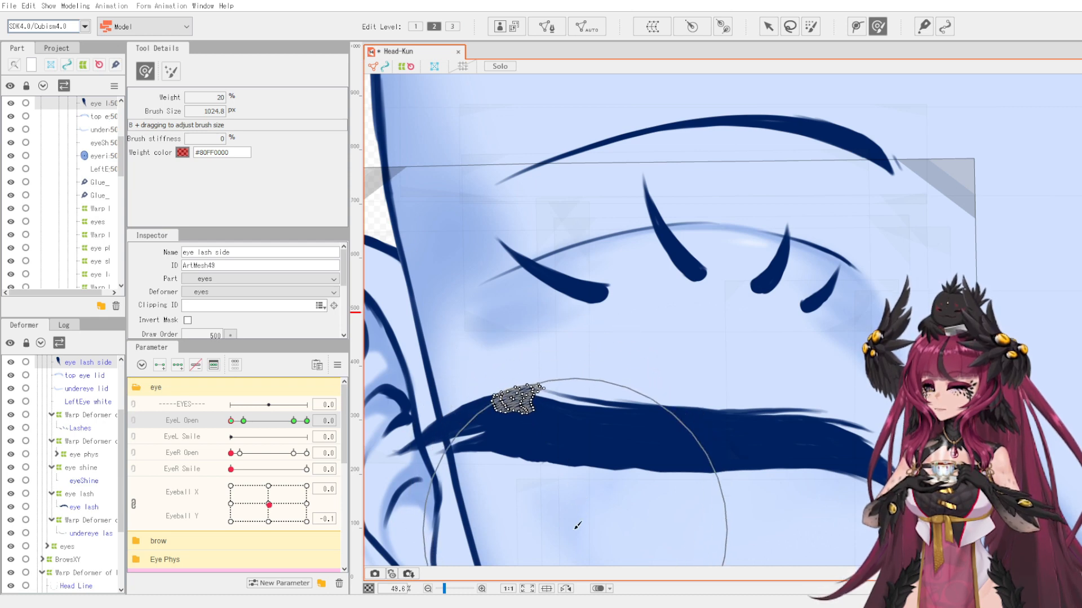
mouse_move(578, 525)
mouse_down()
mouse_move(533, 473)
mouse_move(562, 476)
mouse_up()
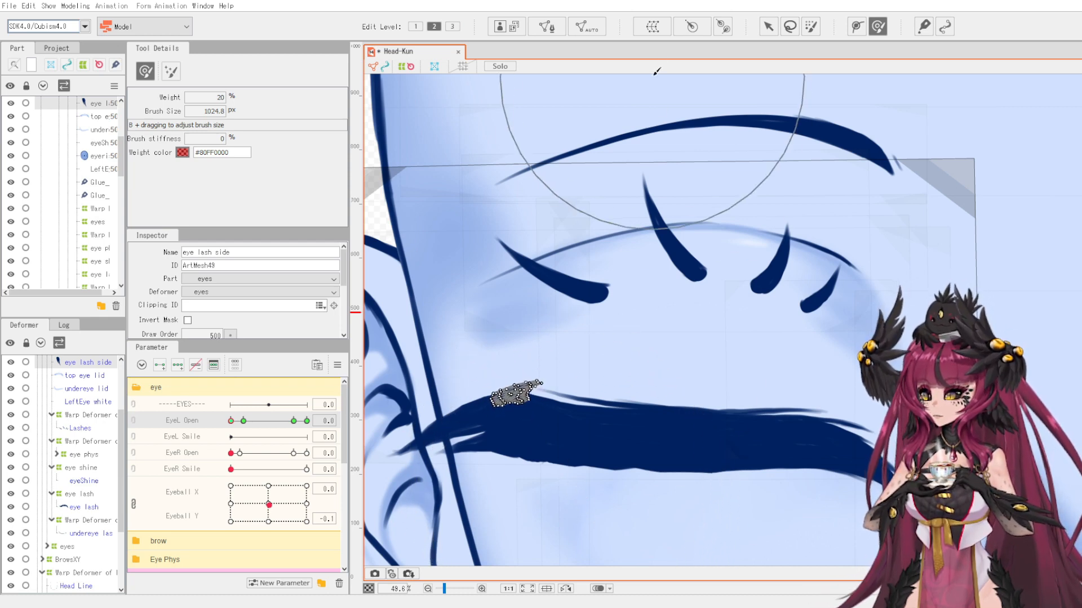
click(768, 26)
Isolate the side eyelash with the left eye white, move it down to the closed eye's outer corner and squash it flatter.
scroll(526, 407, up, 3)
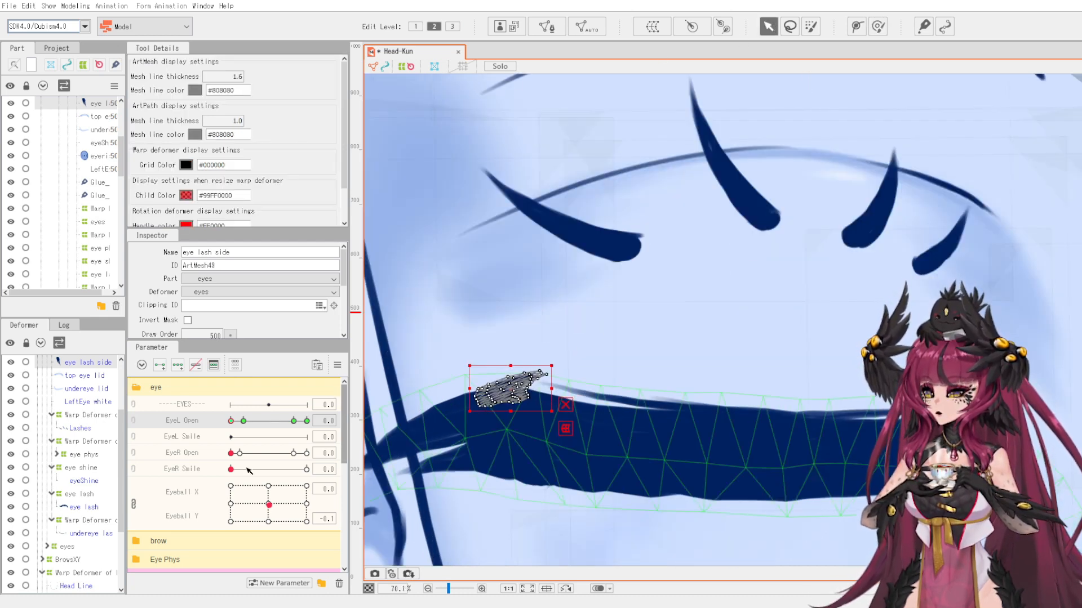
click(96, 403)
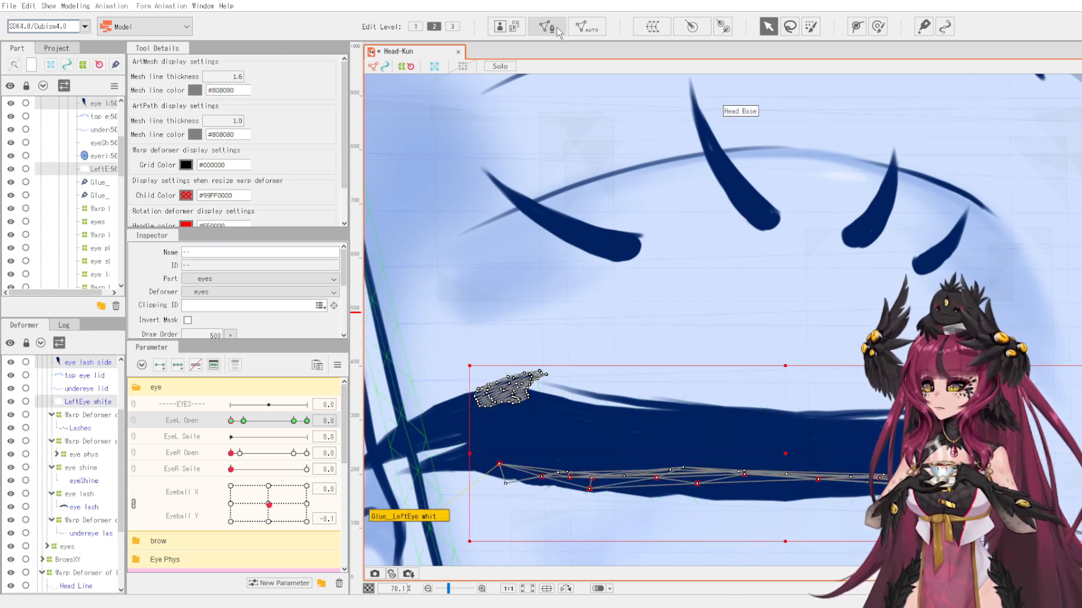
click(499, 65)
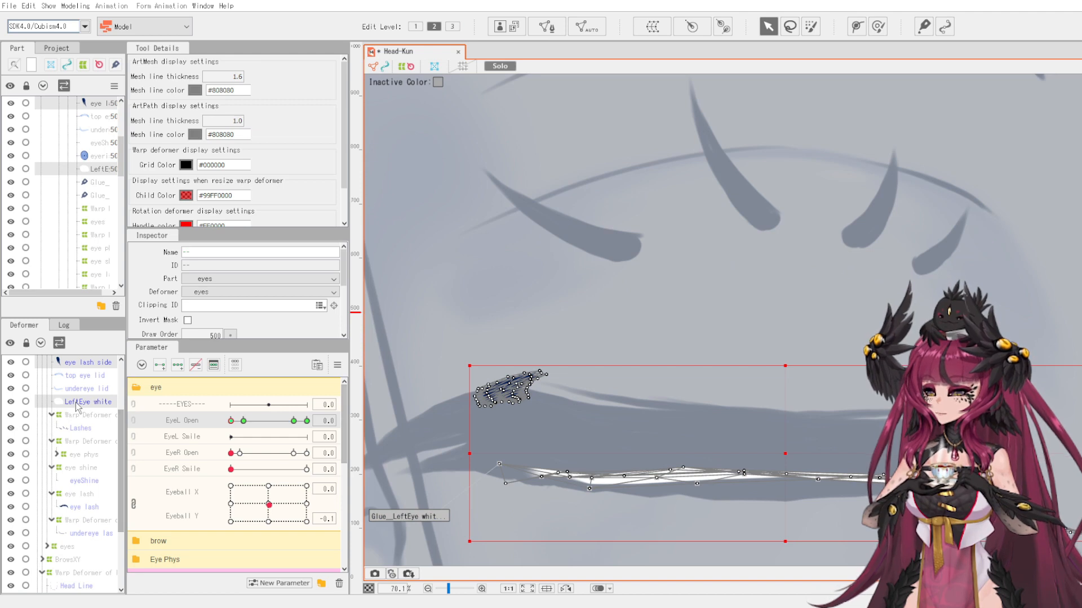
click(91, 364)
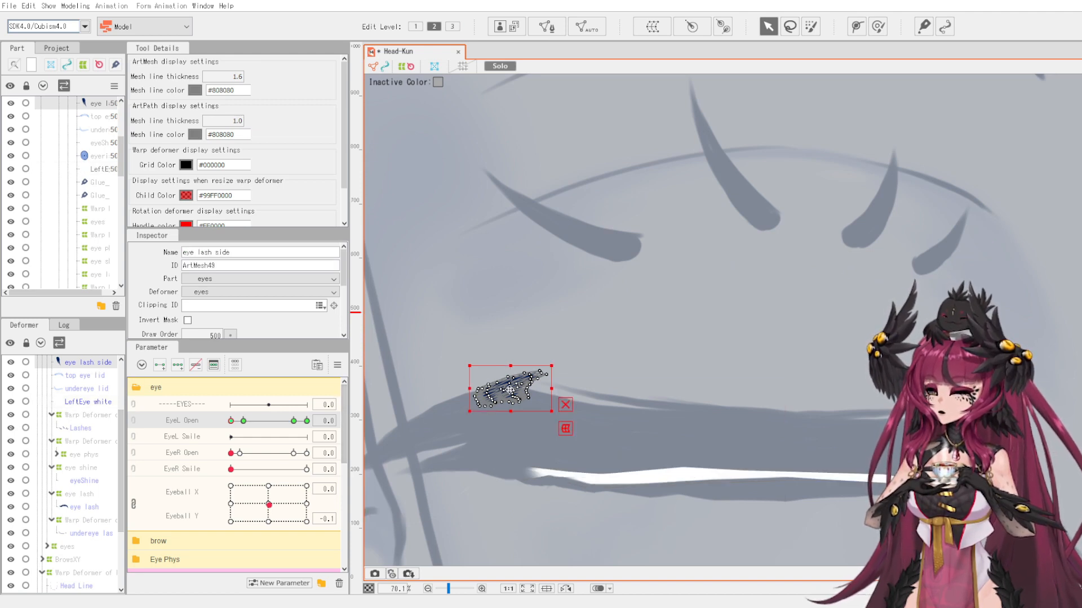
drag(510, 390, 524, 451)
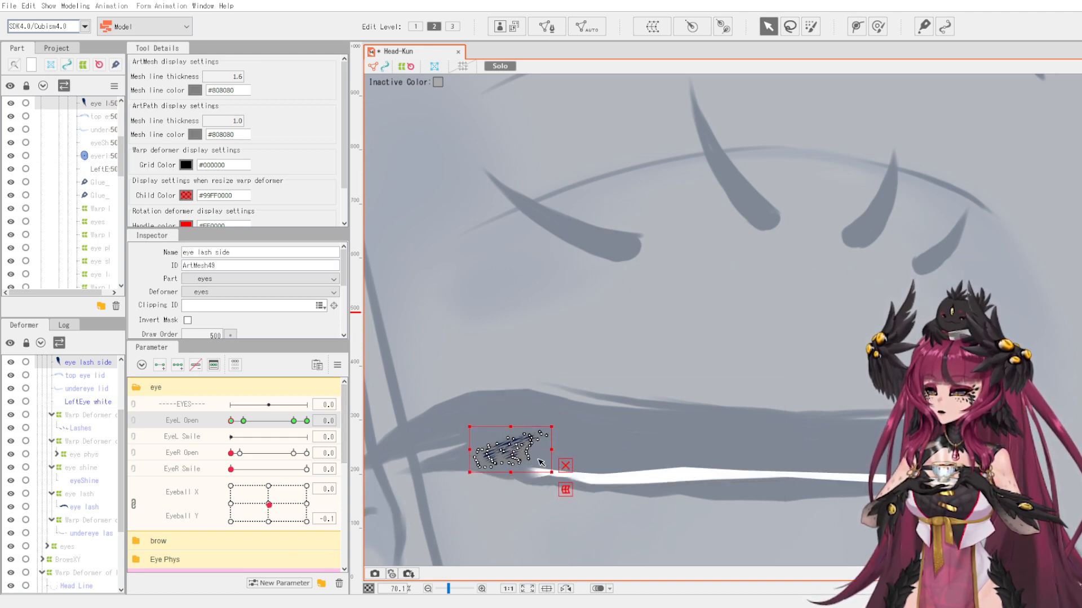
scroll(540, 462, up, 3)
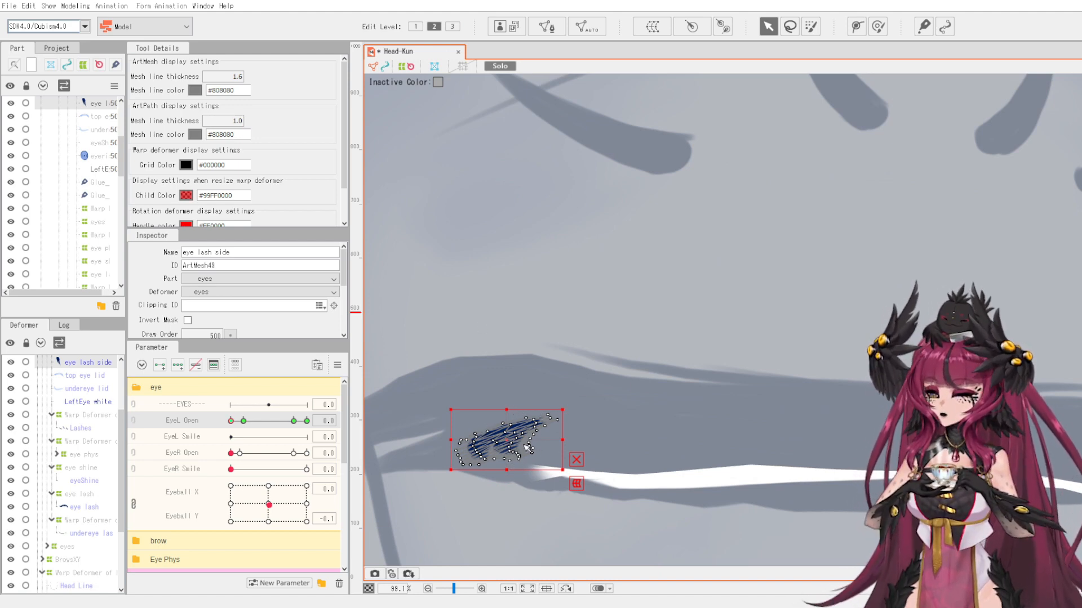
drag(509, 412, 511, 426)
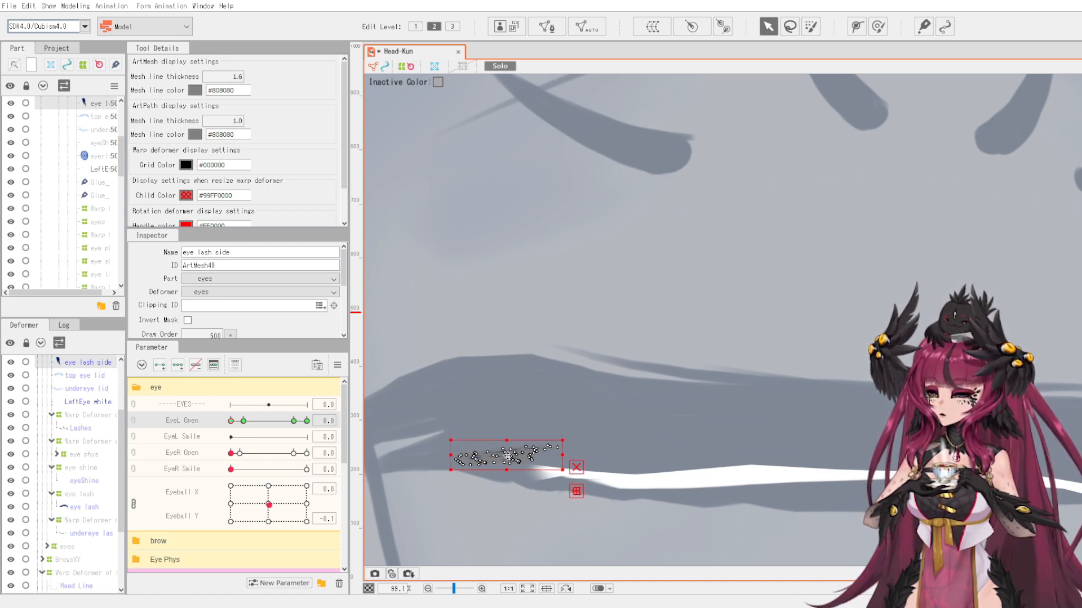
click(513, 66)
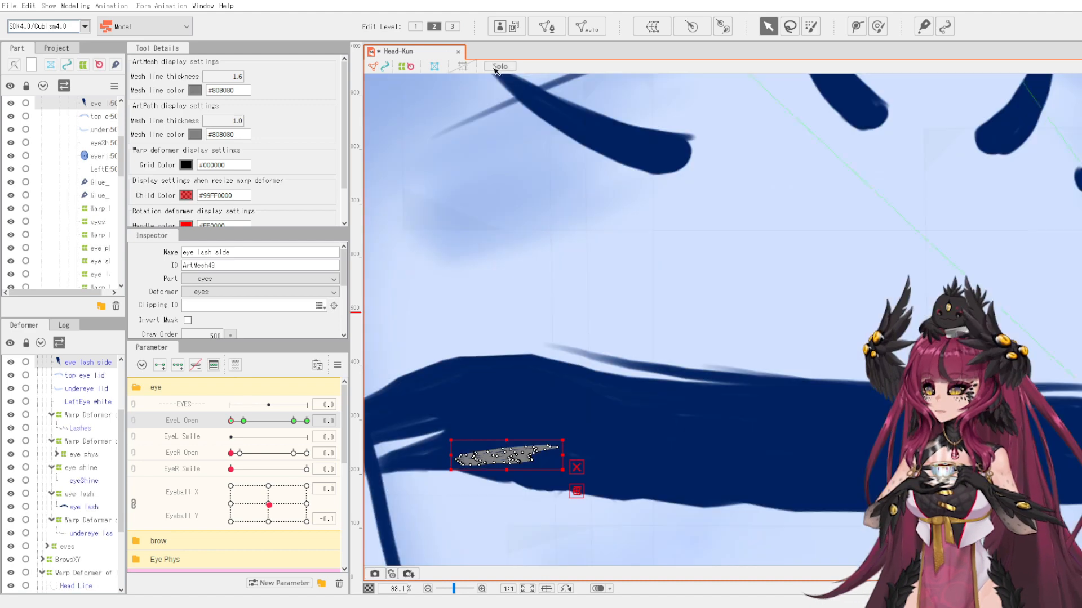
Preview the eye opening by moving EyeL Open from 0.0 to 0.7.
scroll(496, 389, down, 5)
click(369, 191)
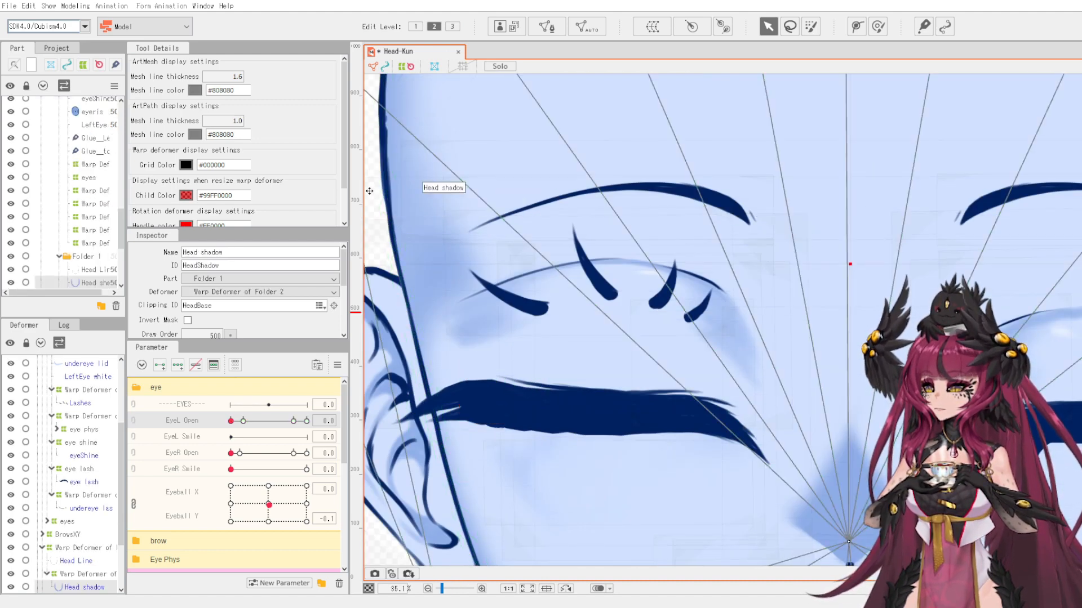
scroll(490, 411, up, 2)
mouse_move(231, 421)
mouse_down()
mouse_move(308, 427)
mouse_move(228, 438)
mouse_move(285, 433)
mouse_move(268, 433)
mouse_move(267, 420)
mouse_move(277, 421)
mouse_up()
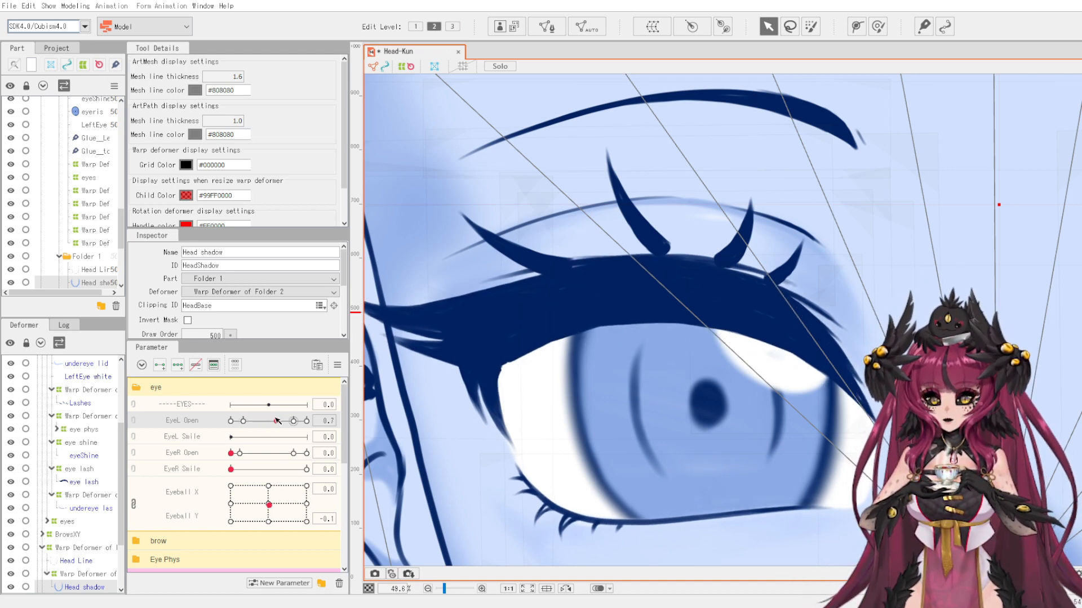
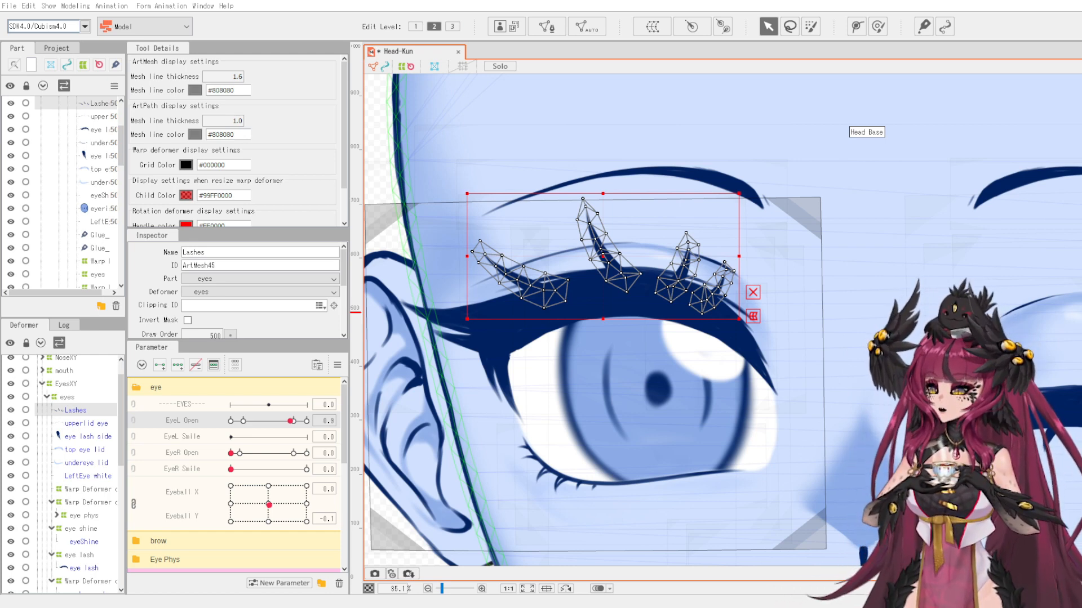
Create a warp deformer around the upper Lashes with 10 x 10 conversion and 2 x 2 Bezier divisions, and add its EyeL Open keys.
click(685, 322)
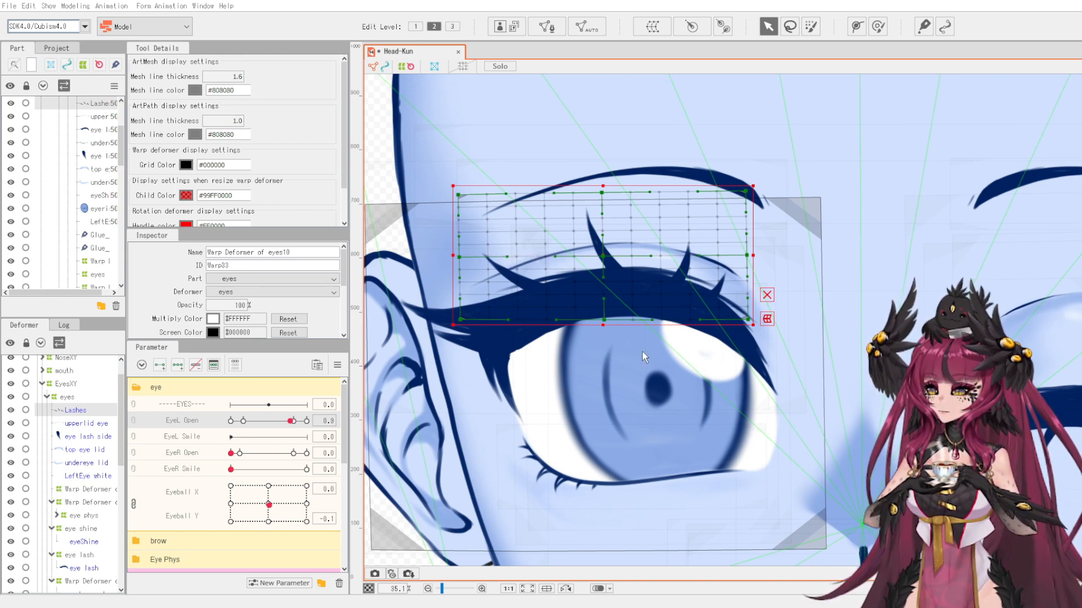
scroll(298, 302, down, 2)
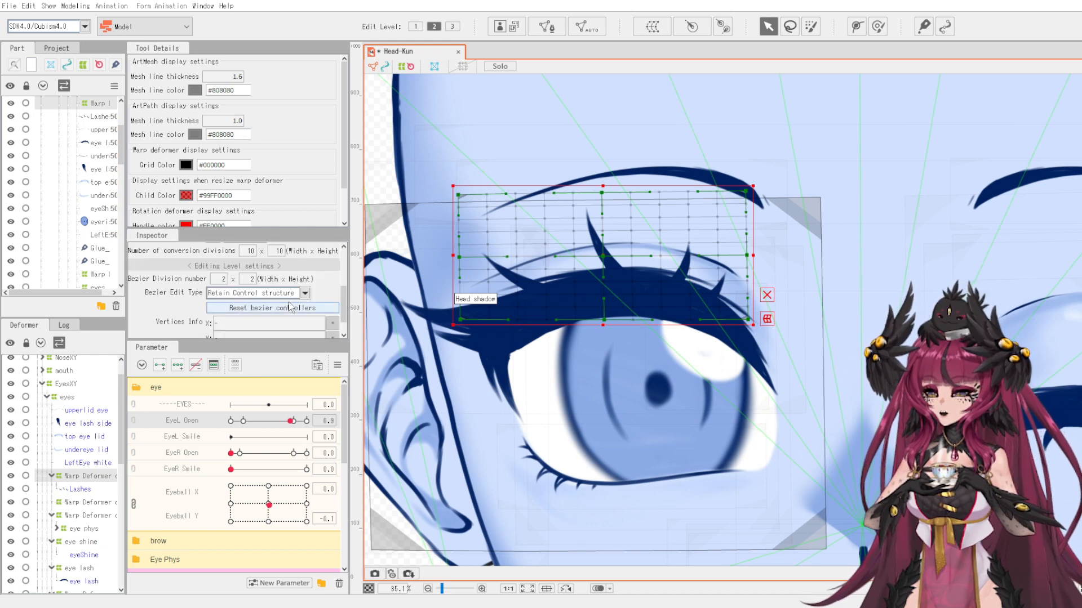
scroll(259, 284, up, 2)
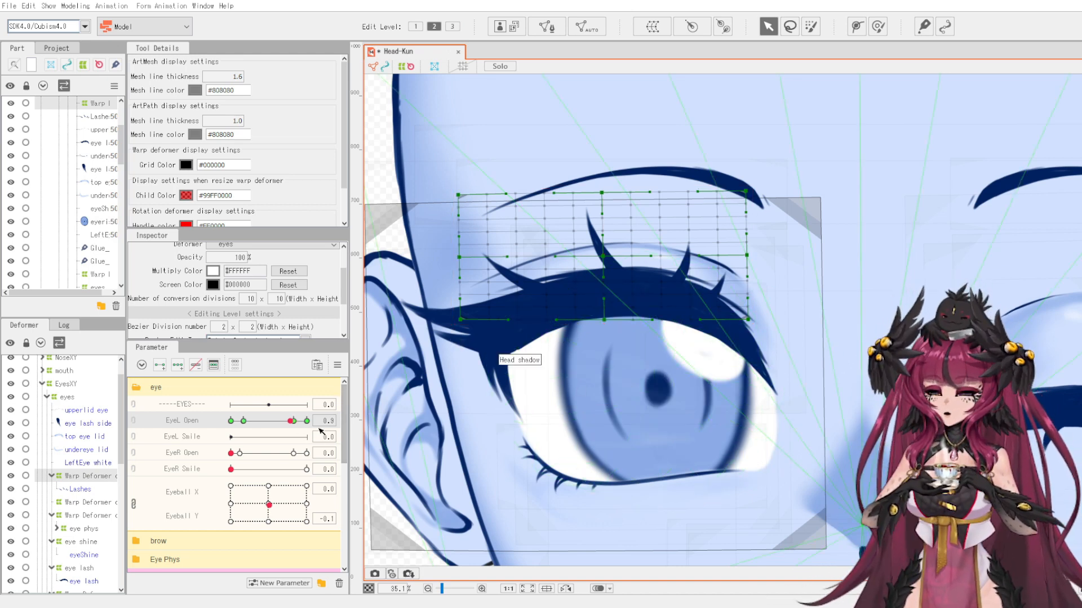
Set EyeL Open to 1.2 and raise the centre and lower-middle points of the Lashes warp deformer towards the lifted upper lash.
drag(292, 426, 306, 423)
scroll(608, 253, up, 3)
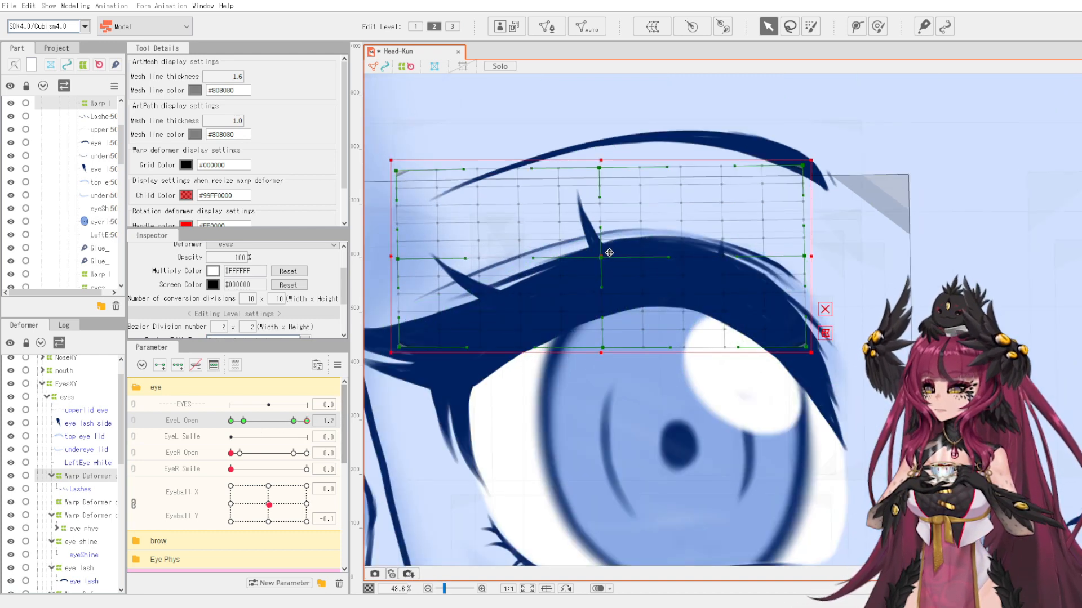
scroll(637, 291, up, 3)
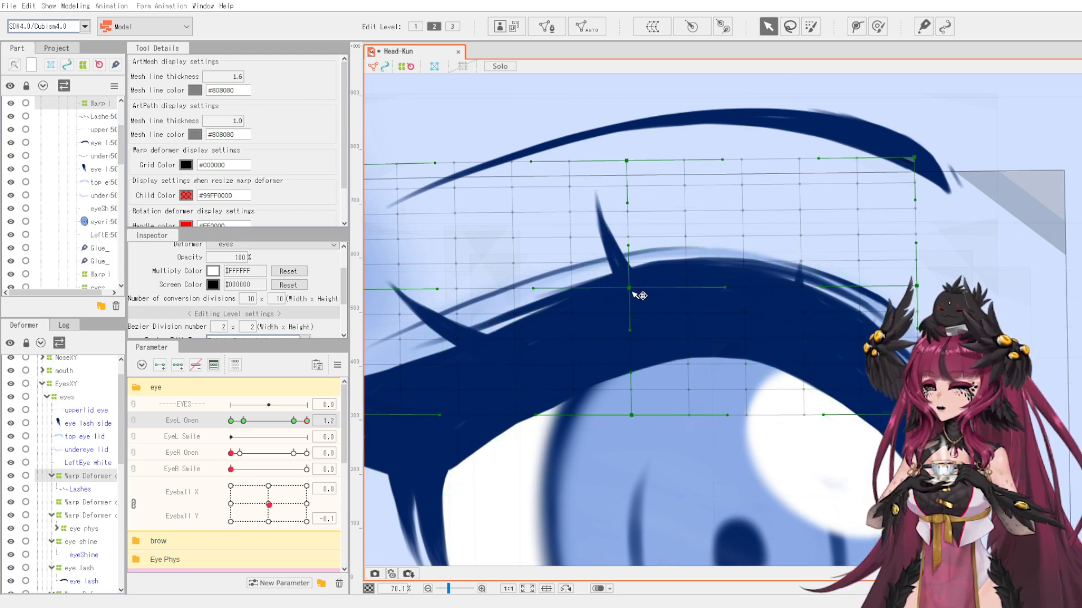
drag(630, 289, 630, 258)
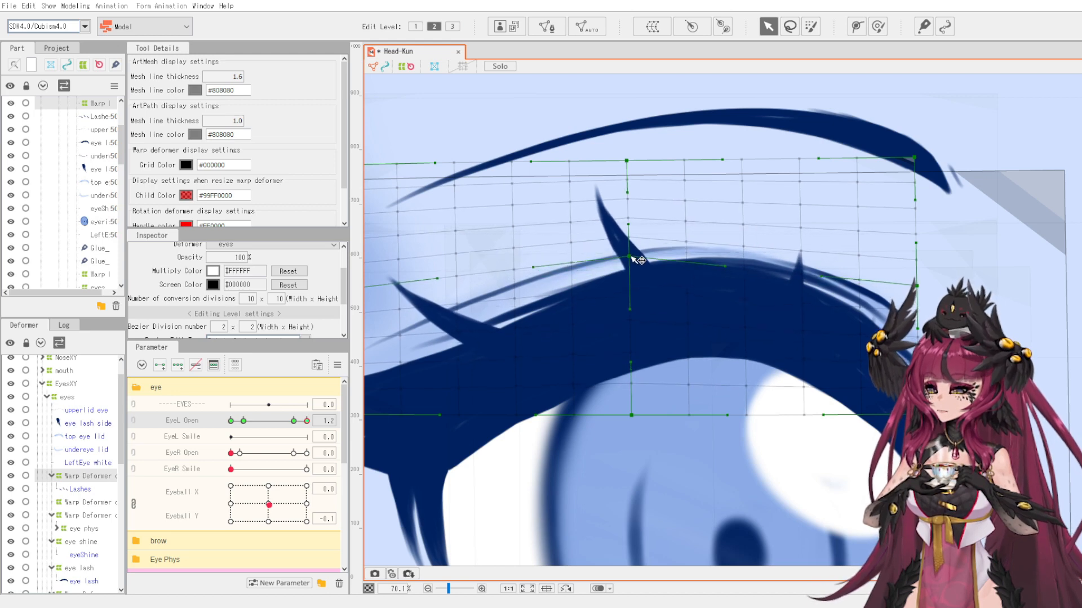
drag(632, 416, 634, 393)
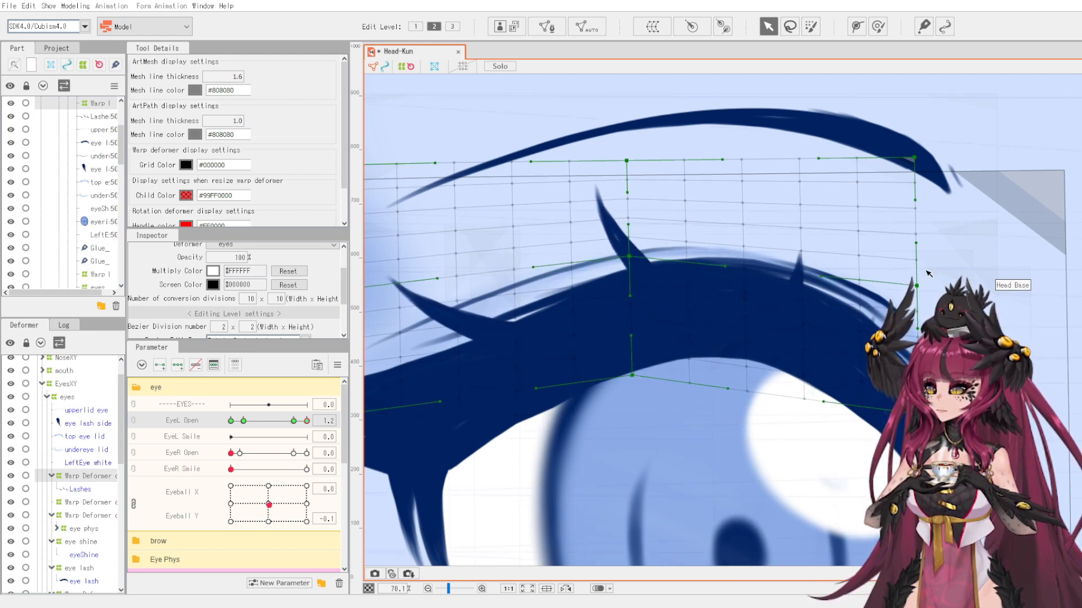
drag(823, 264, 825, 260)
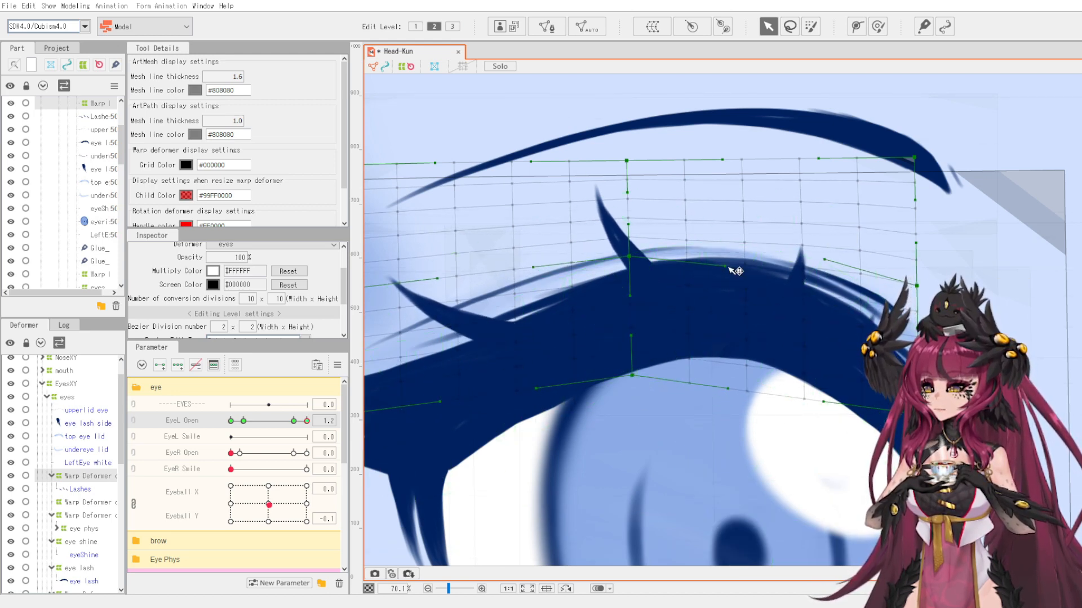
scroll(758, 270, down, 3)
scroll(806, 340, up, 3)
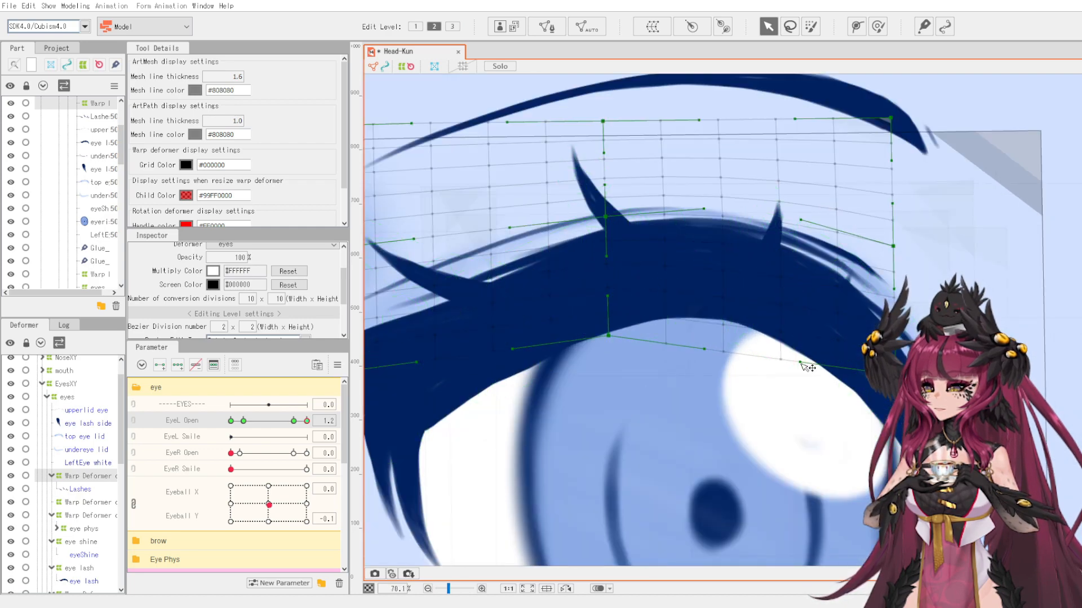
scroll(720, 332, down, 3)
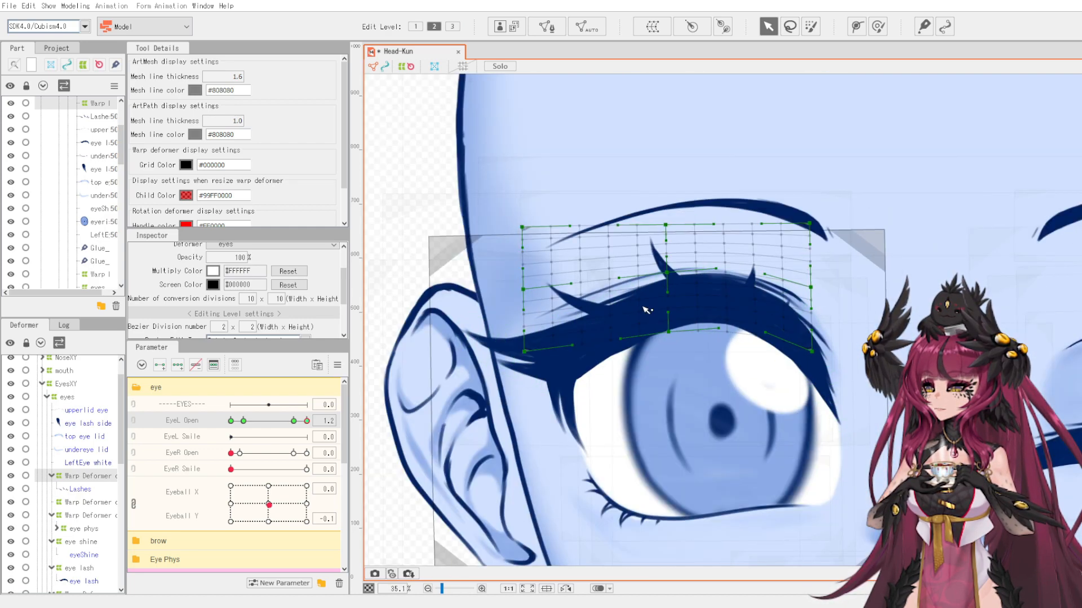
scroll(648, 309, up, 3)
scroll(723, 283, down, 2)
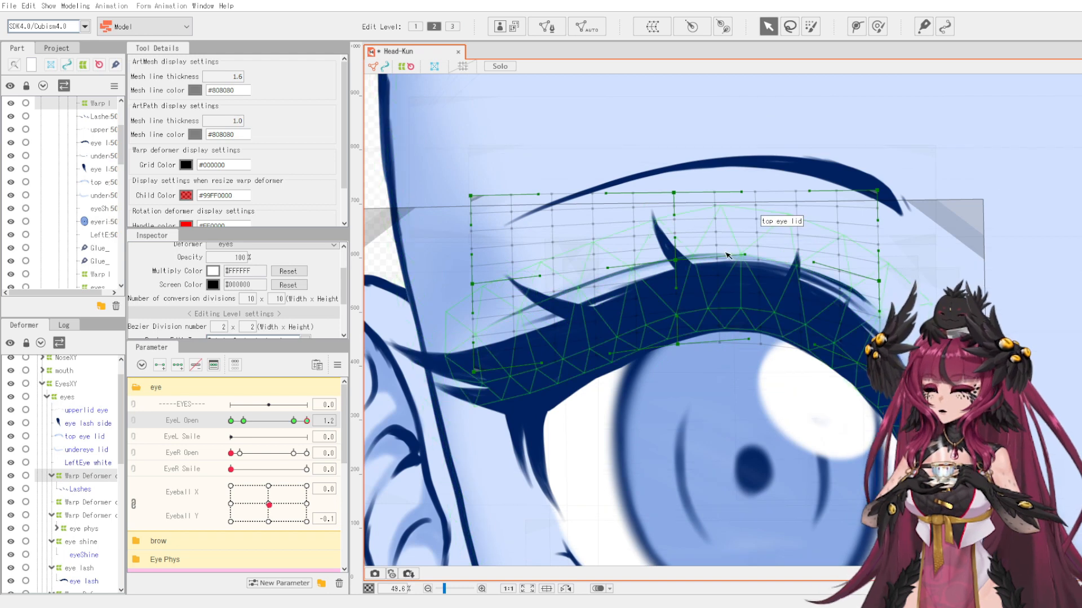
At EyeL Open 1.2, raise the warp's inner-side and middle points and pull its upper-middle point upward and outward to fan the lashes.
mouse_move(307, 422)
mouse_down()
mouse_move(294, 421)
mouse_move(317, 421)
mouse_up()
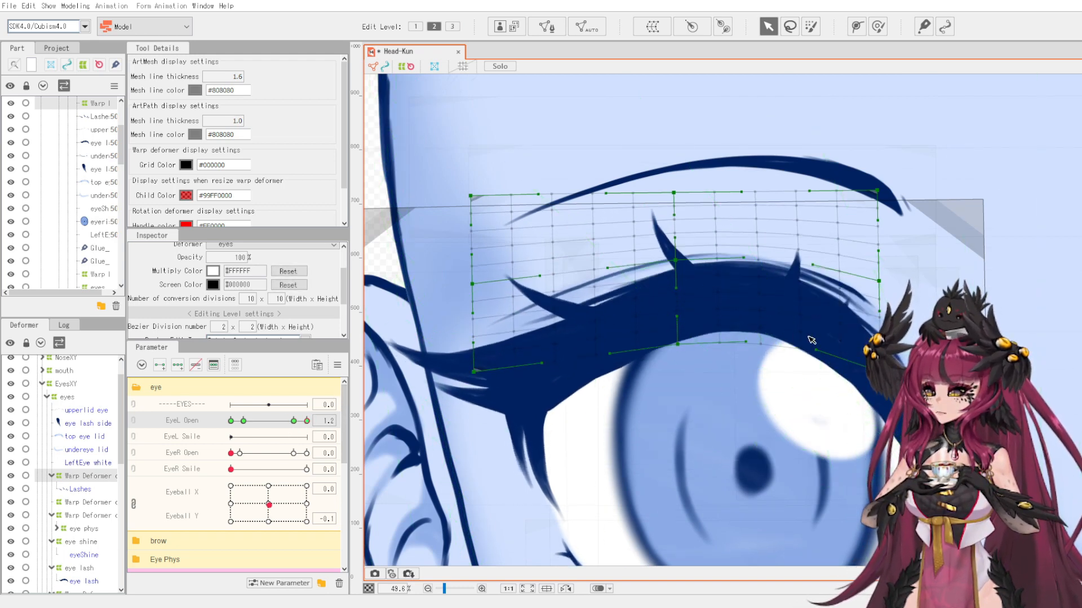
scroll(828, 323, up, 2)
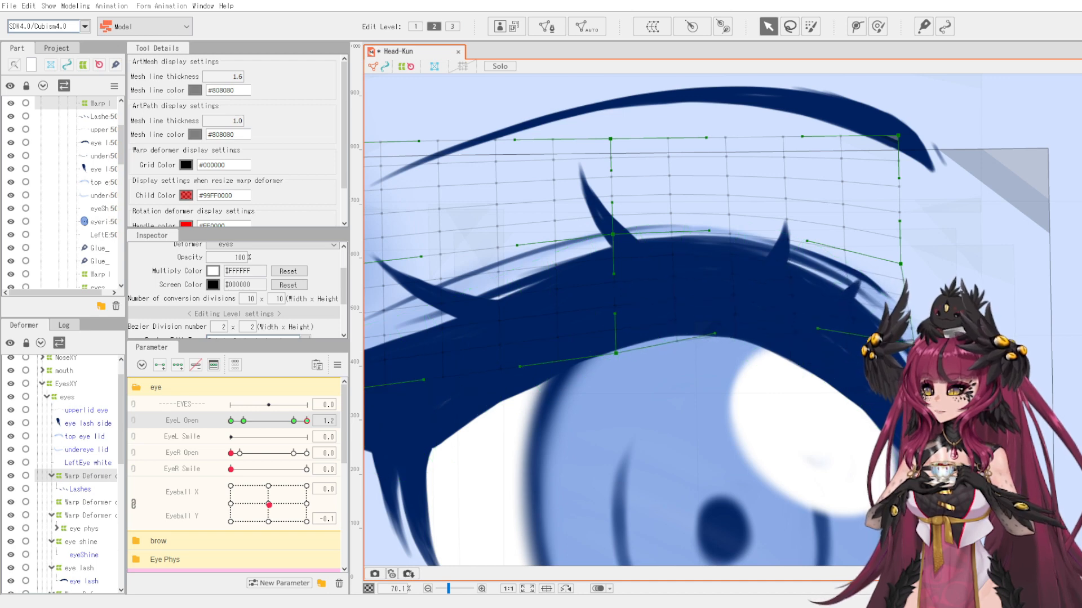
drag(902, 262, 910, 225)
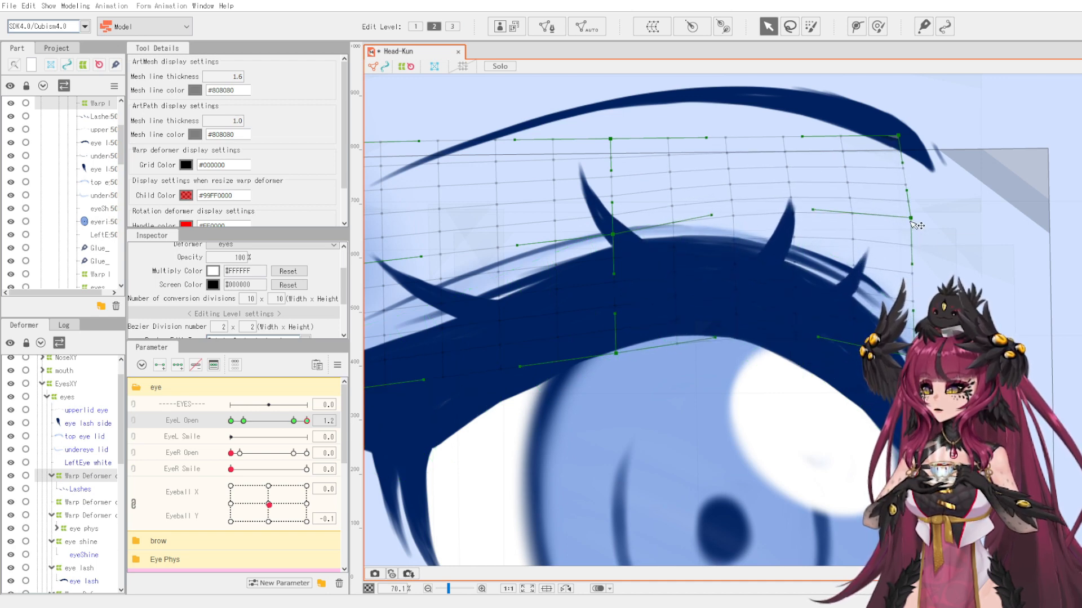
drag(617, 357, 618, 330)
drag(615, 239, 615, 225)
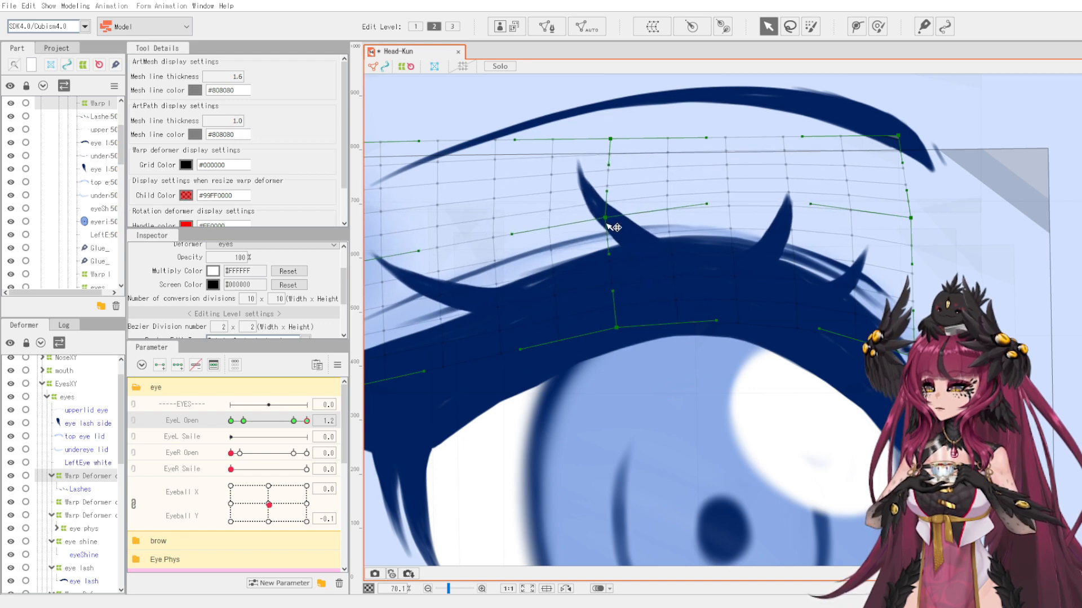
scroll(625, 241, down, 2)
scroll(542, 192, up, 2)
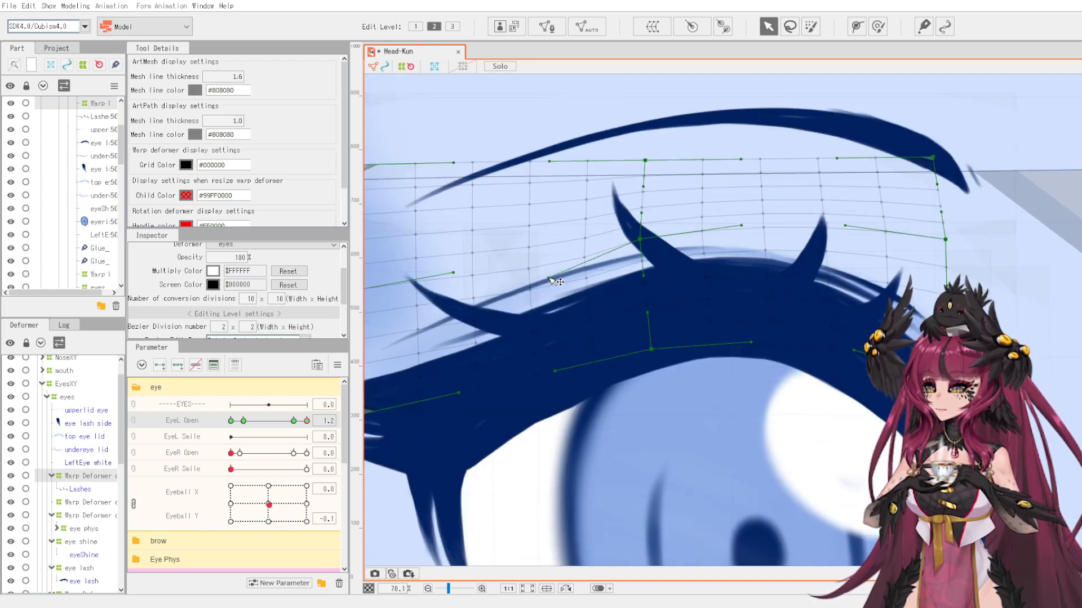
scroll(636, 285, down, 1)
drag(295, 430, 307, 428)
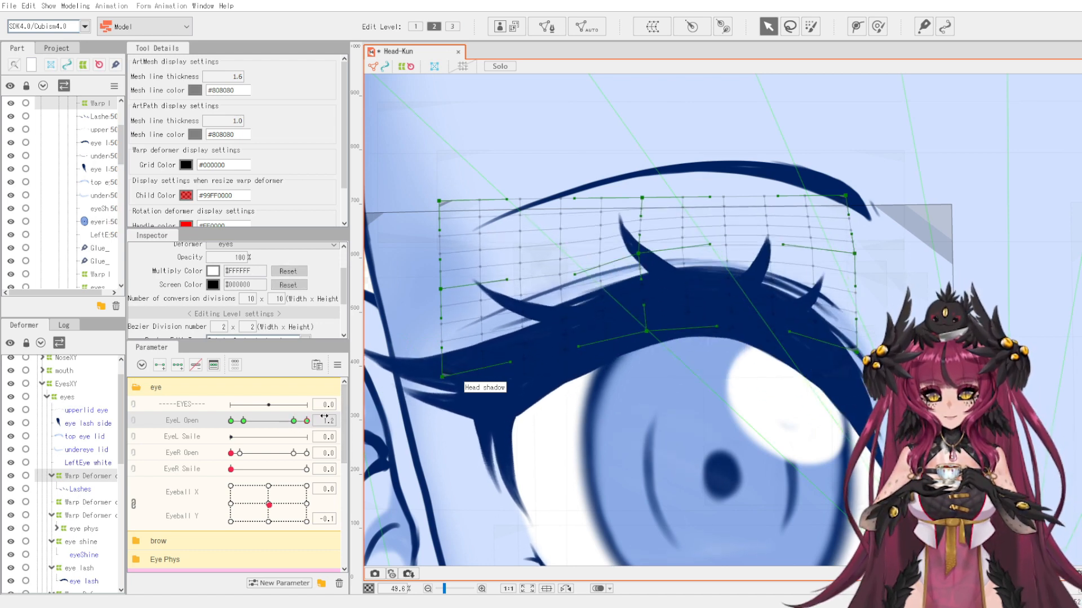
drag(648, 198, 622, 168)
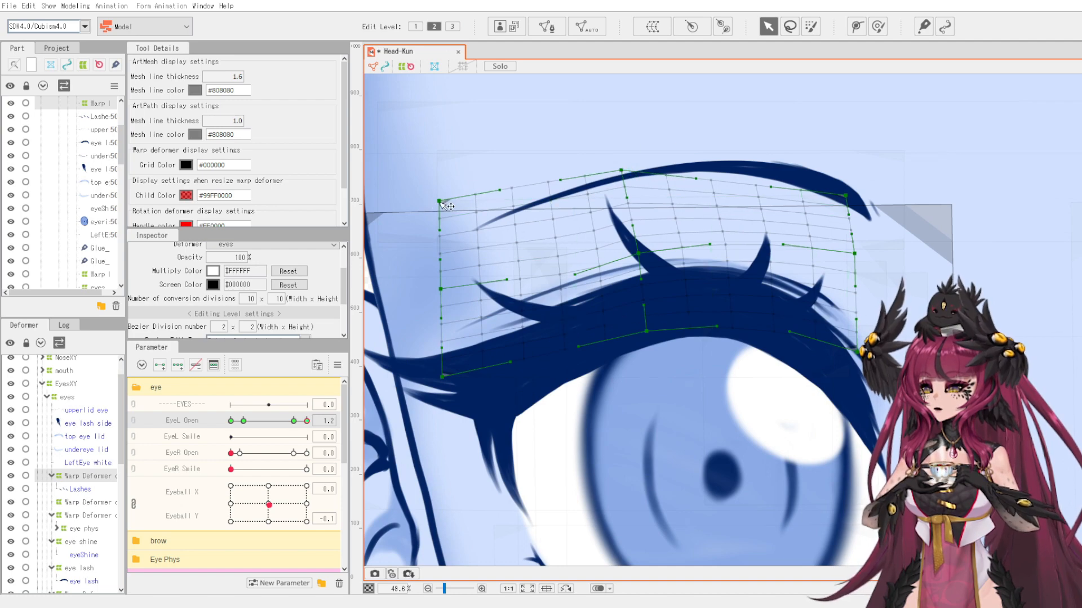
Set EyeL Open to 0.2 and move the Lashes warp deformer down so the lashes sit on the lowered upper lash.
drag(302, 426, 245, 421)
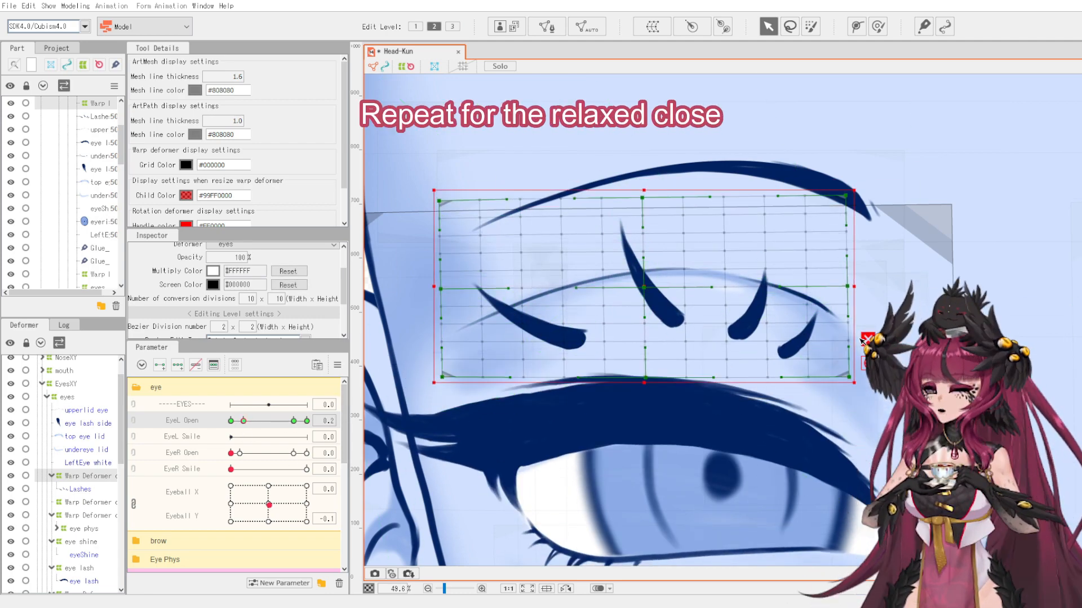
click(868, 365)
drag(644, 286, 638, 265)
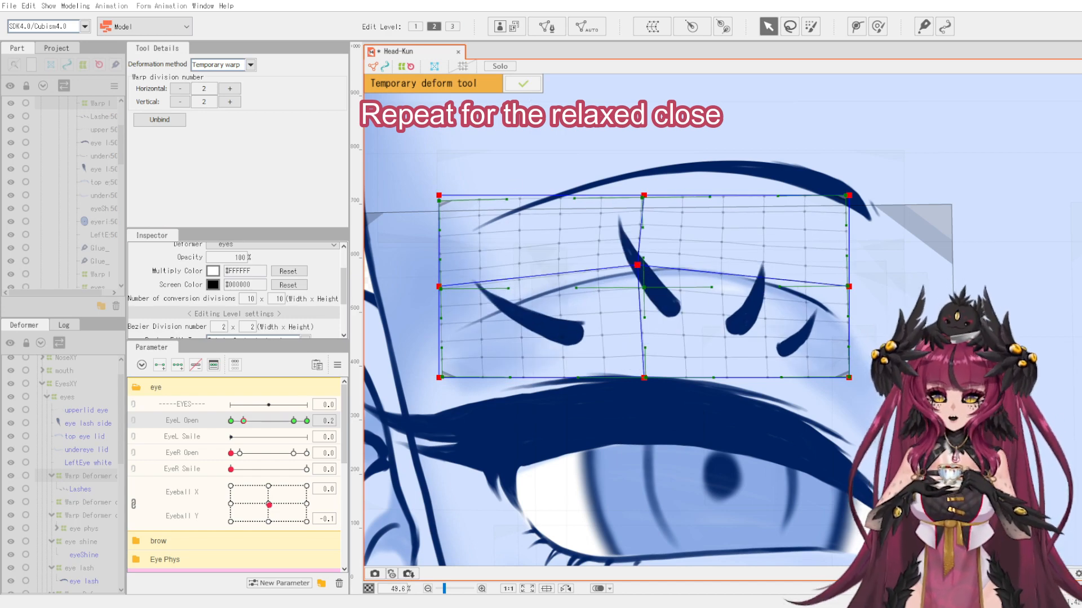
key(Return)
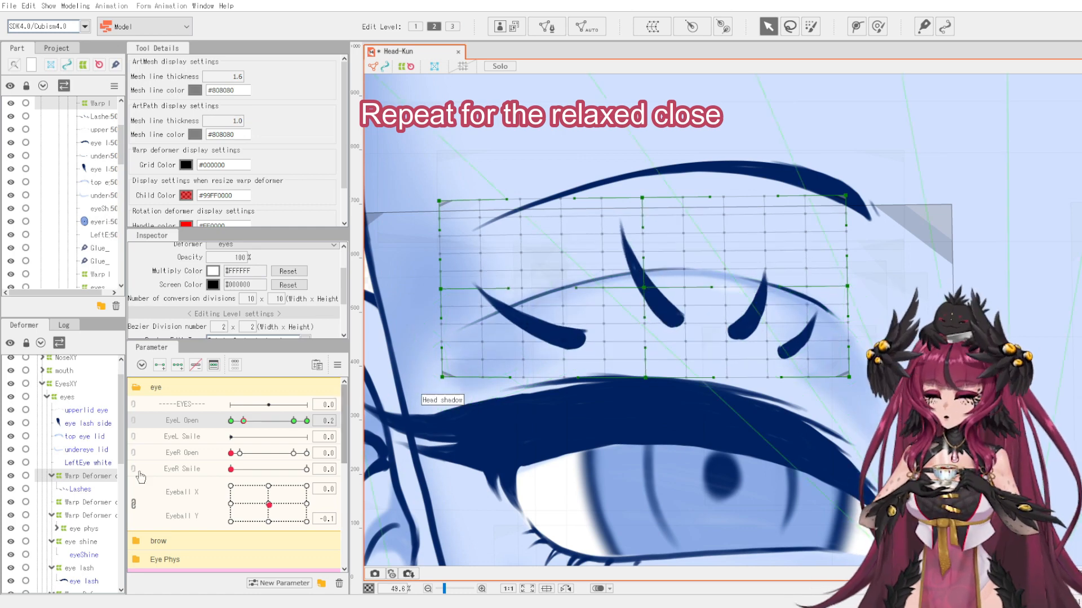
drag(652, 293, 652, 359)
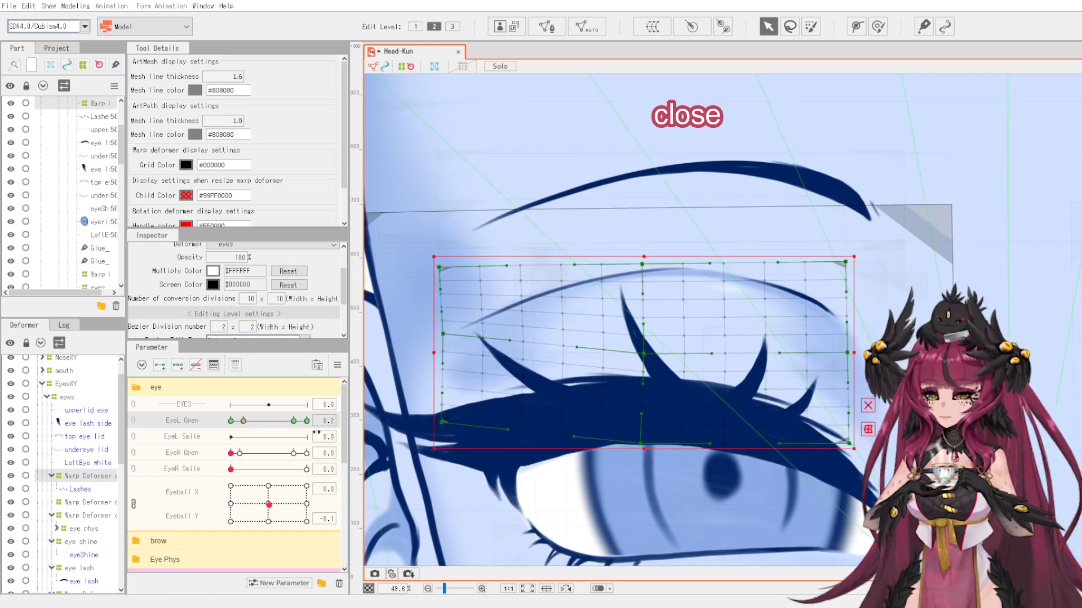
Set EyeL Open to 0.0 and move the Lashes warp deformer down onto the closed upper lash.
scroll(599, 389, down, 3)
scroll(588, 320, up, 2)
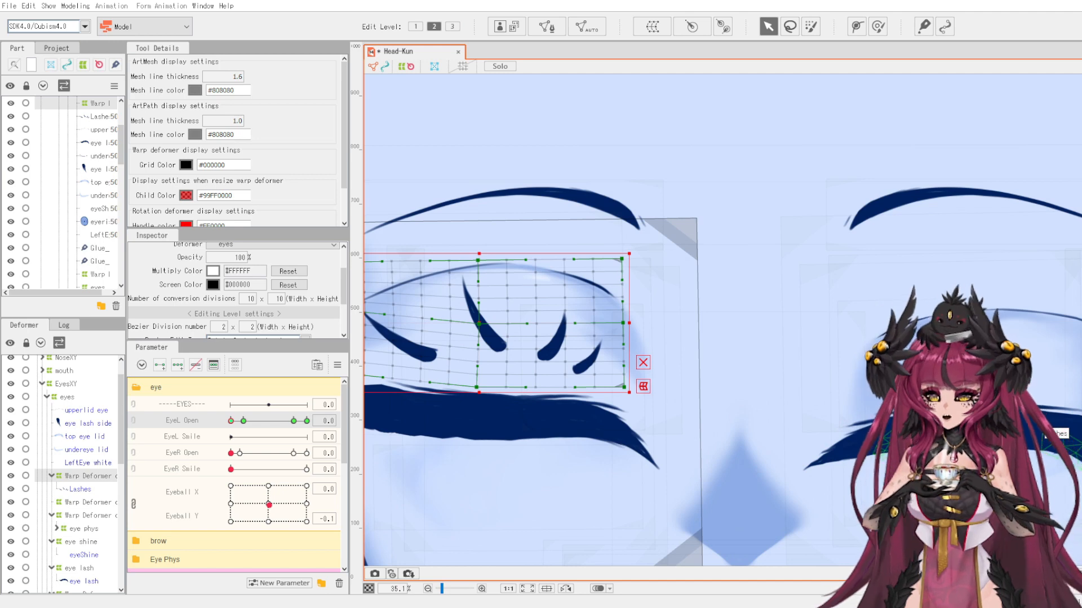
scroll(625, 350, up, 2)
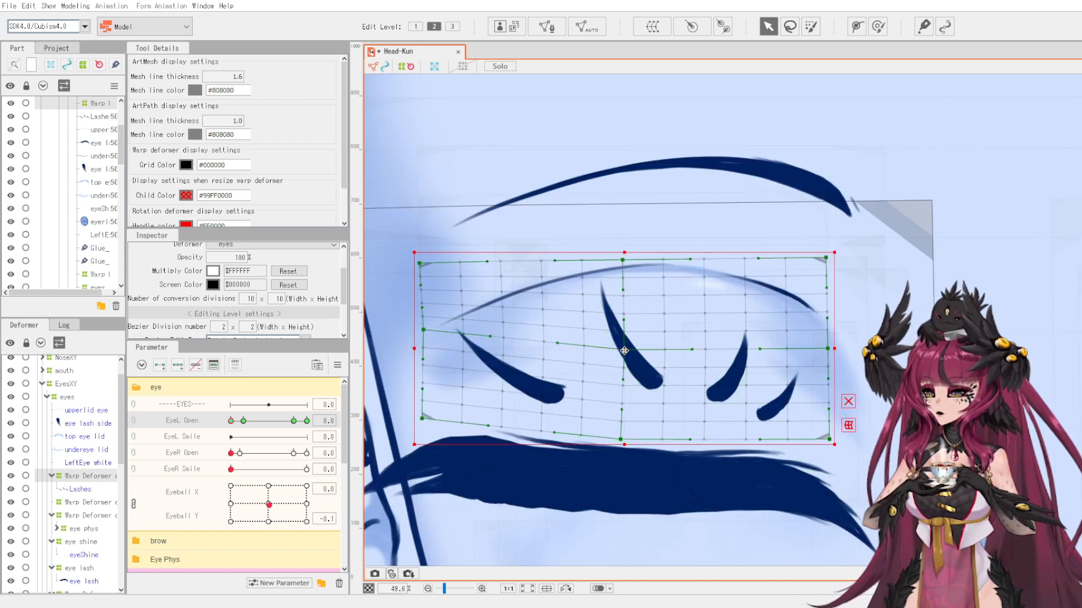
drag(628, 349, 607, 426)
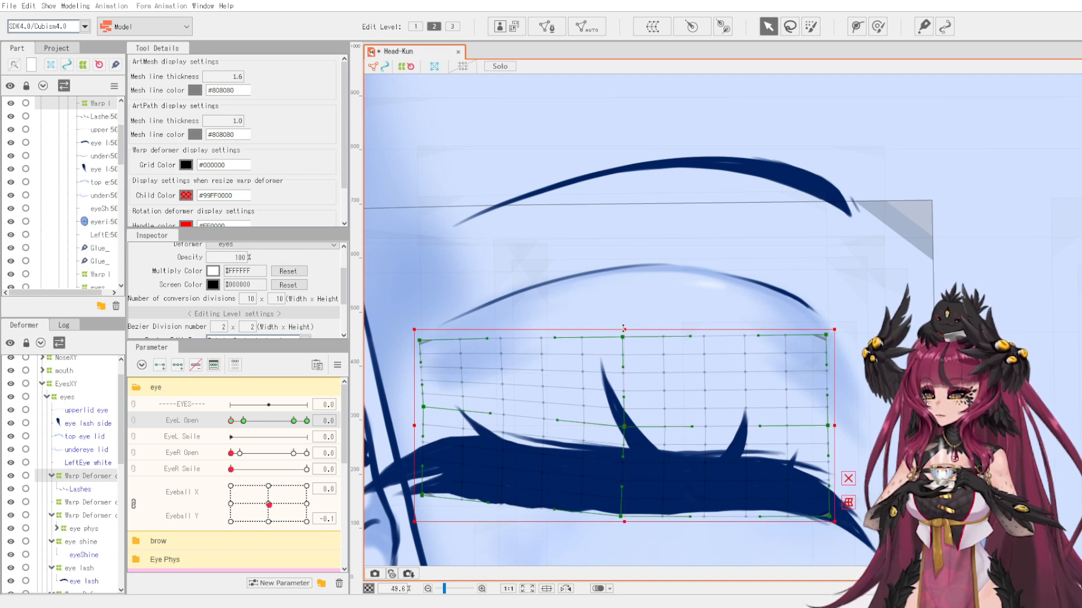
scroll(626, 318, down, 2)
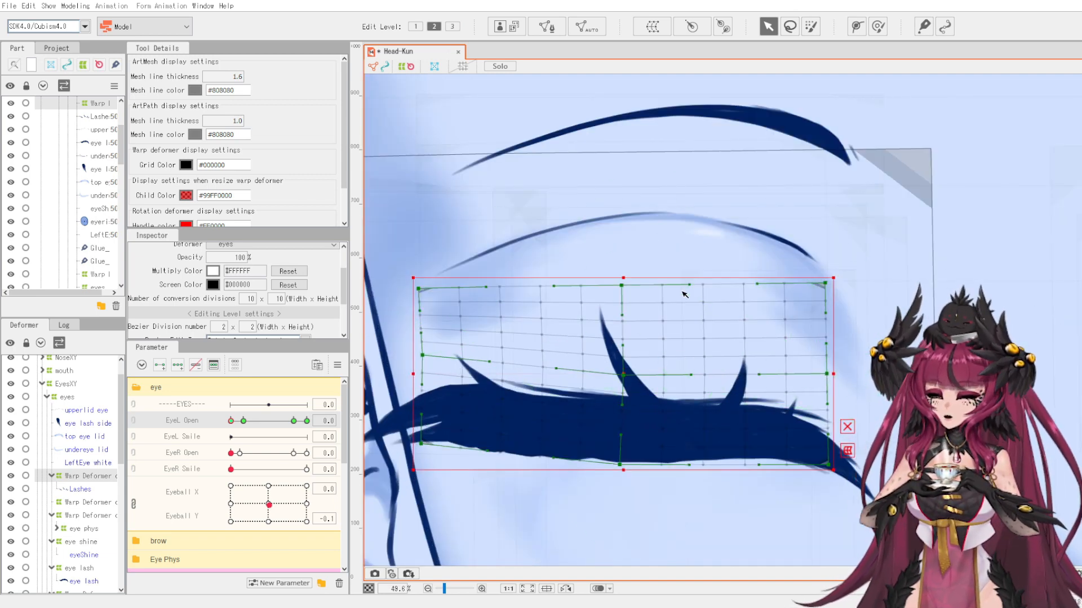
Flip the Lashes warp deformer vertically and move it up so the lashes hang from the underside of the closed eye.
drag(623, 279, 585, 607)
scroll(588, 386, down, 3)
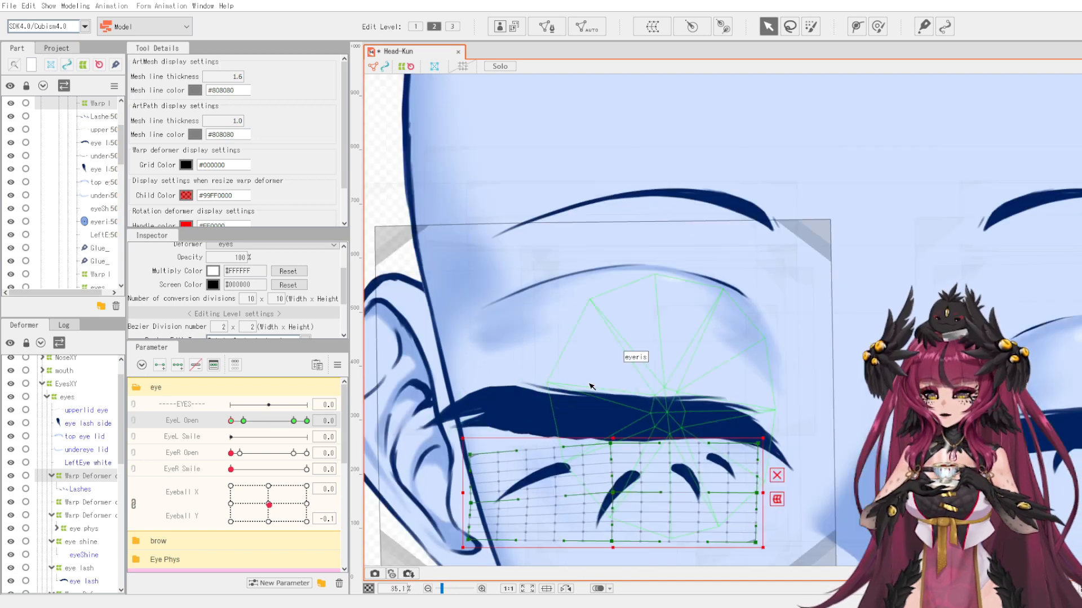
scroll(579, 465, up, 3)
drag(636, 454, 635, 404)
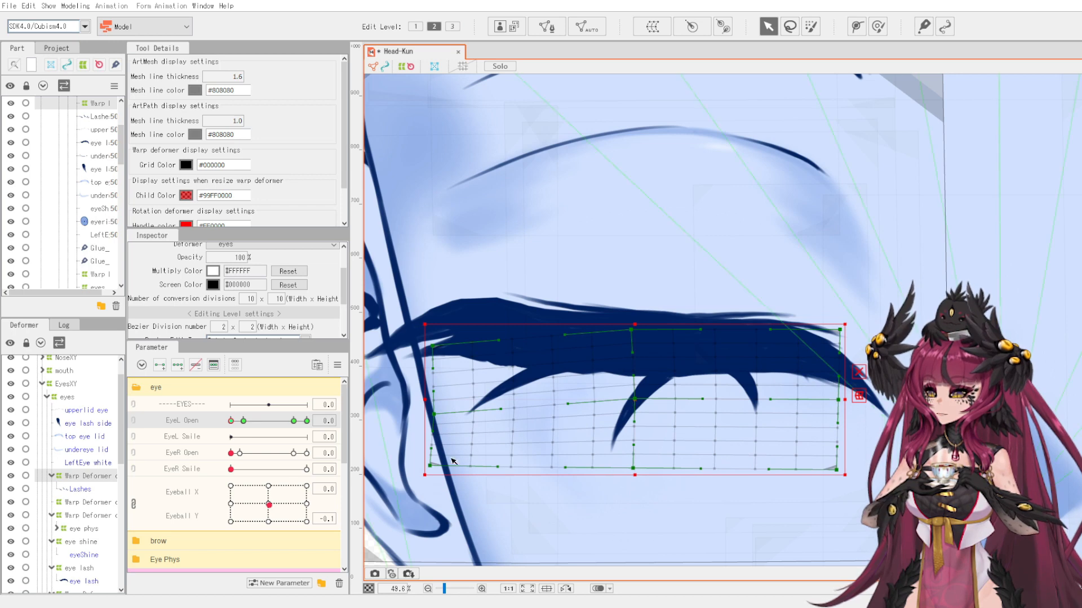
Adjust the flipped warp's outer, middle and inner control points so the downward lashes join the closed lash line.
drag(434, 414, 436, 395)
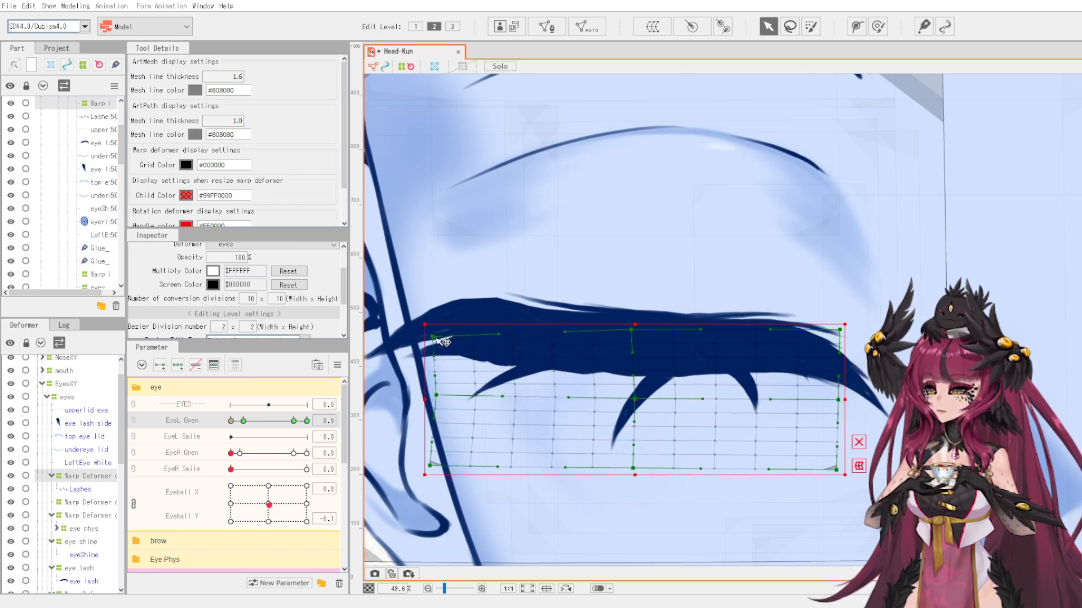
drag(638, 403, 622, 414)
key(ctrl+z)
click(862, 442)
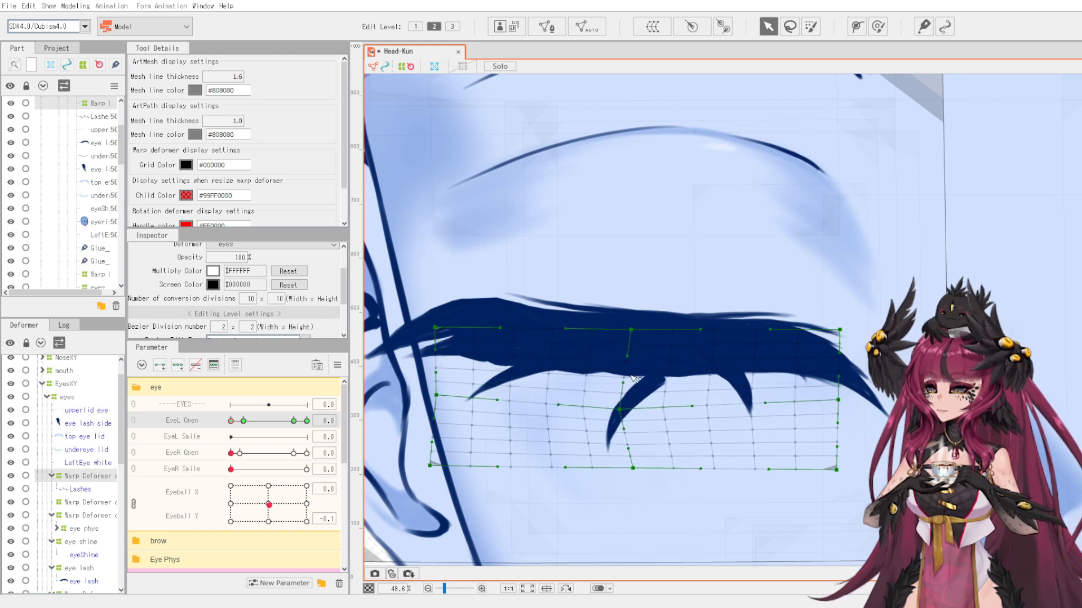
drag(635, 336, 617, 330)
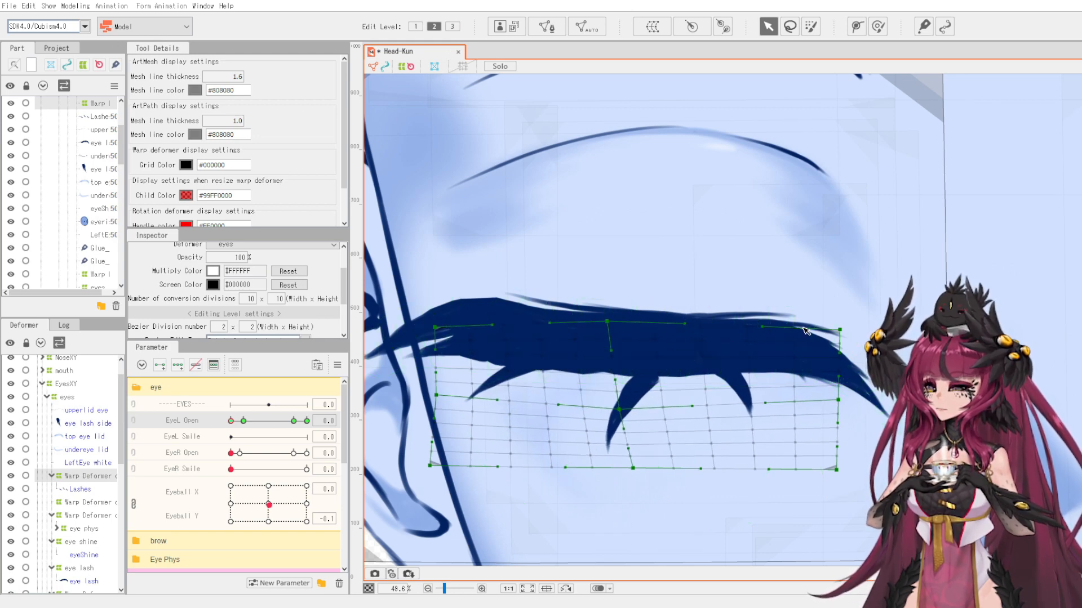
drag(840, 330, 834, 351)
drag(838, 400, 836, 416)
drag(620, 410, 618, 393)
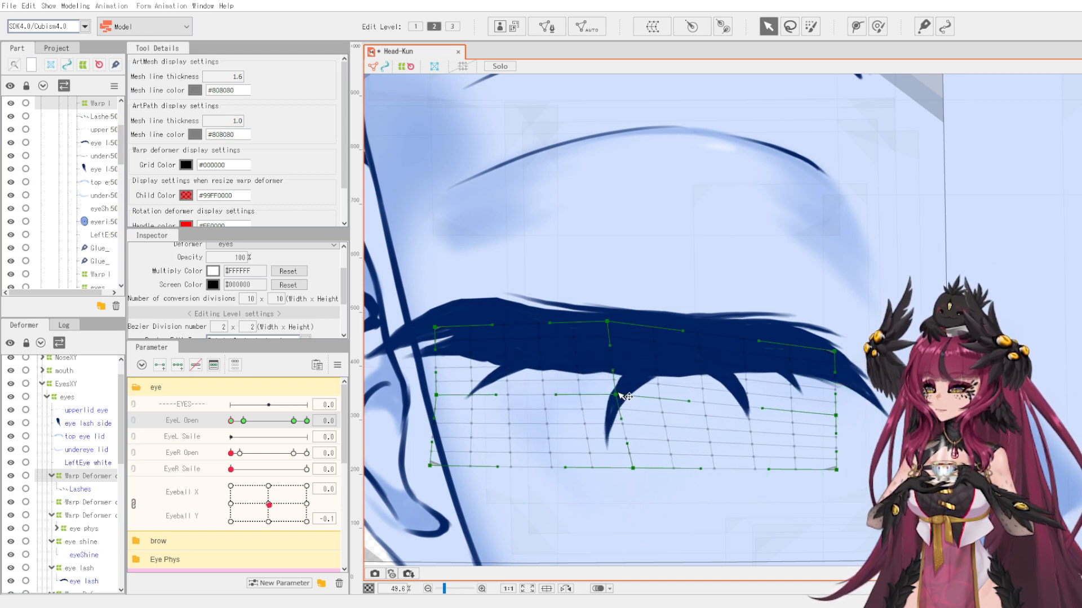
drag(631, 467, 614, 452)
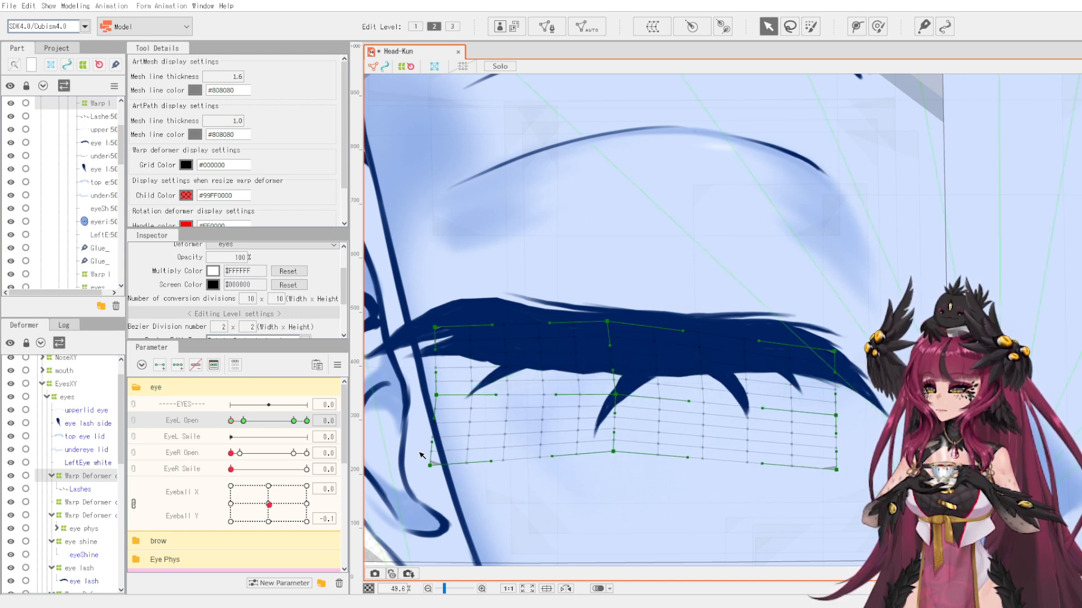
Preview the left eye opening to EyeL Open 1.0 and compare it with the right eye at EyeR Open 1.2.
scroll(507, 358, down, 5)
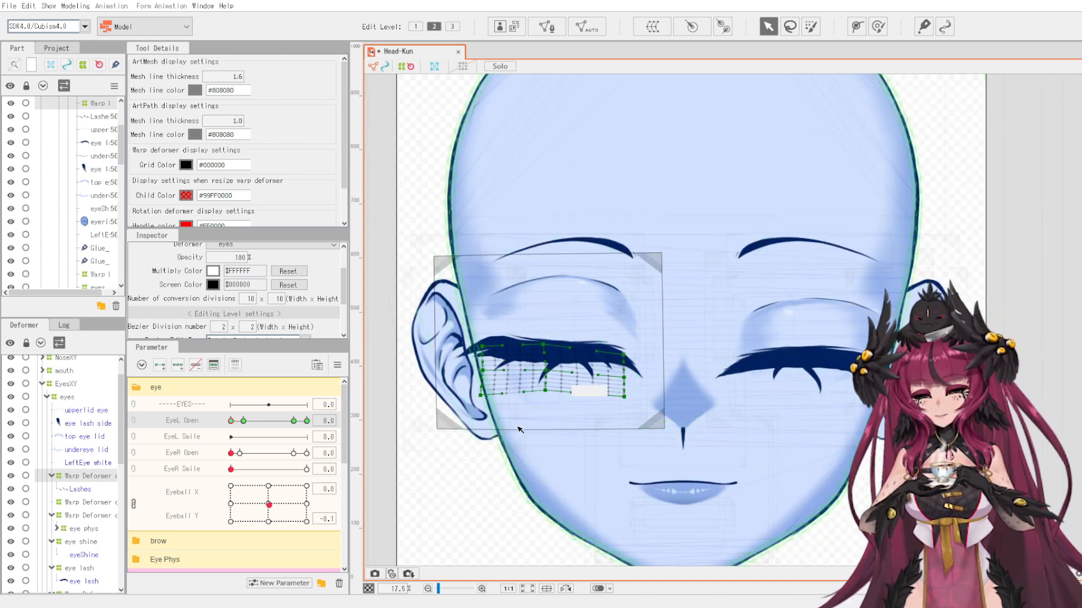
drag(231, 421, 293, 427)
drag(231, 453, 285, 423)
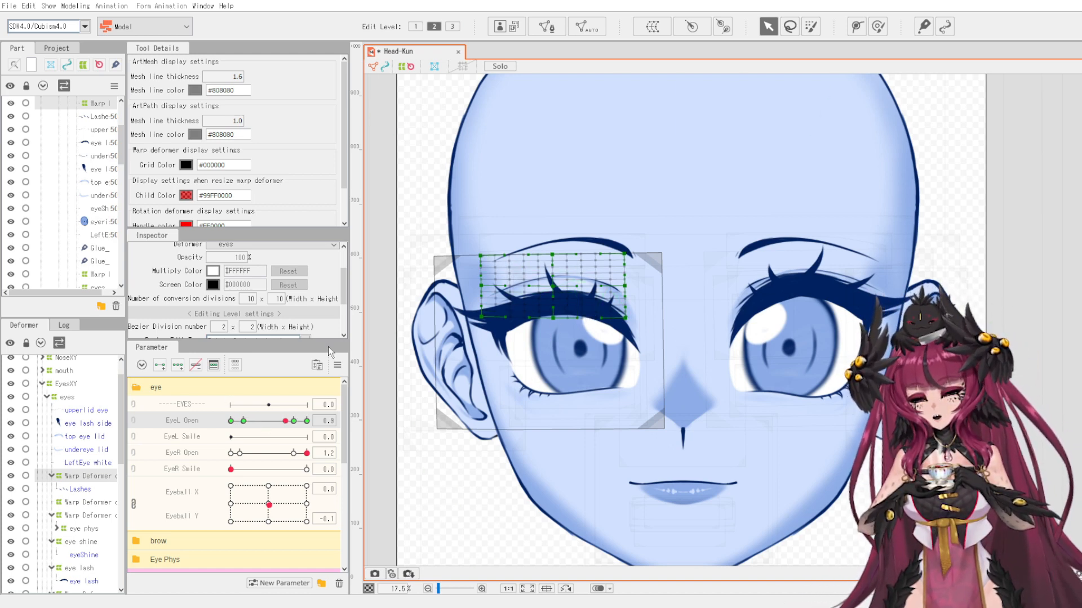
click(293, 421)
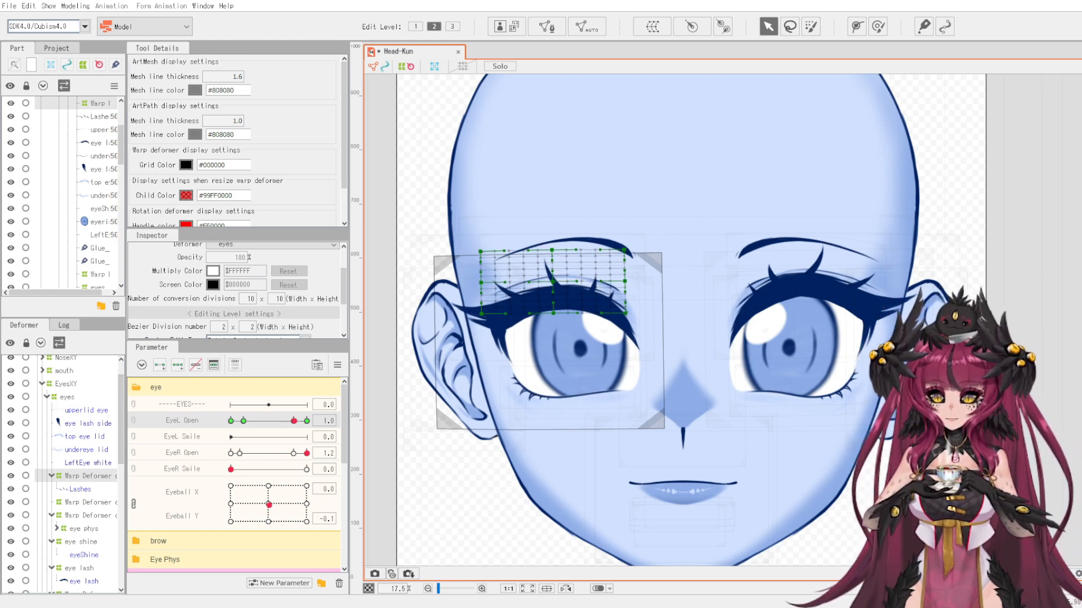
Create a parent warp deformer around the left eye's undereye lid mesh and the undereye lash warp deformer.
scroll(552, 422, up, 3)
click(558, 397)
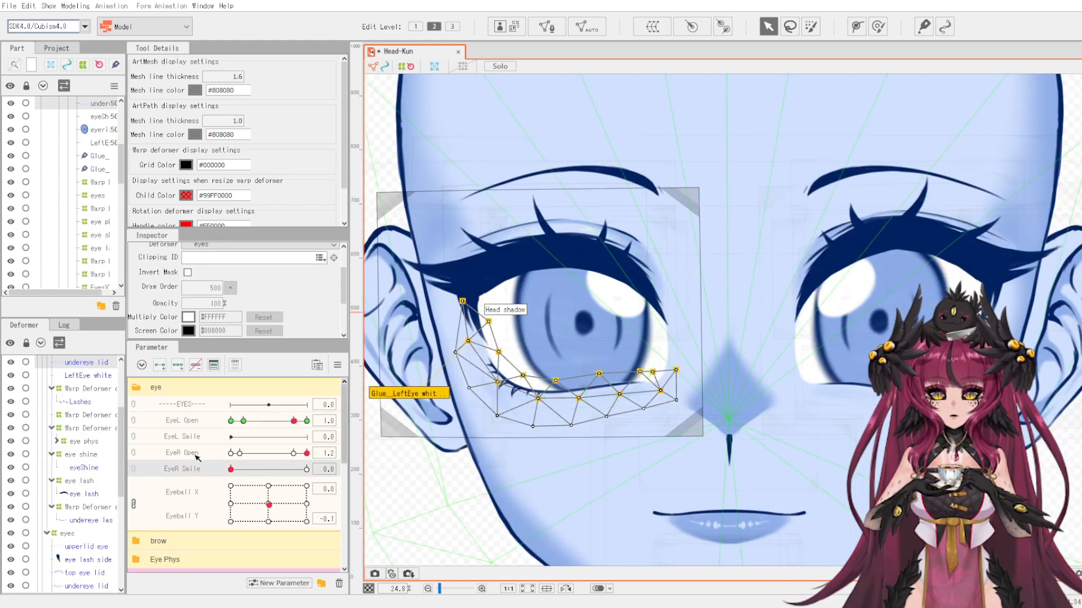
scroll(79, 428, up, 3)
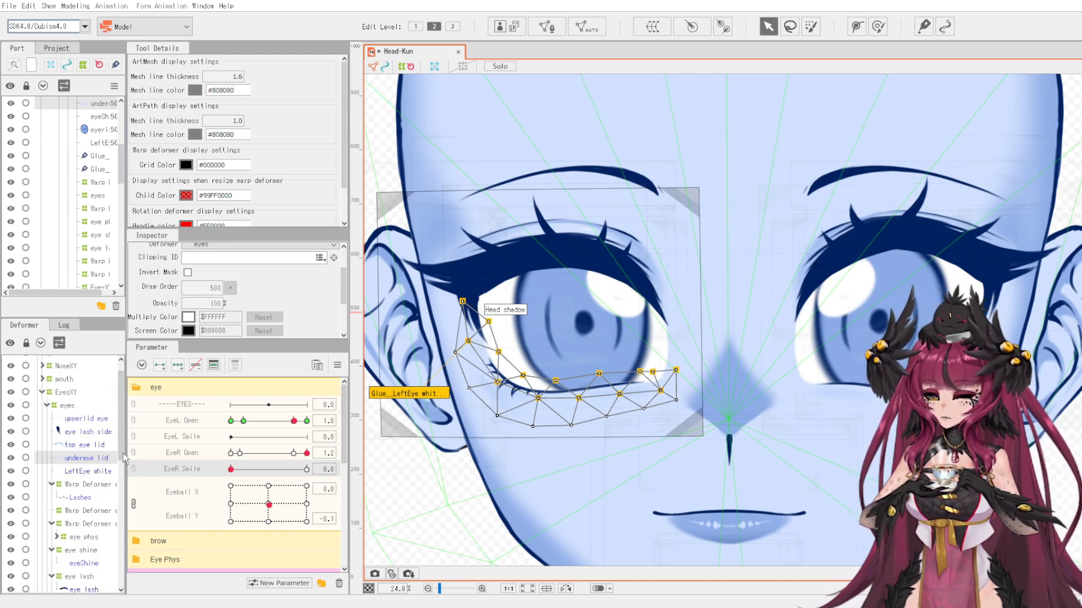
scroll(518, 399, up, 2)
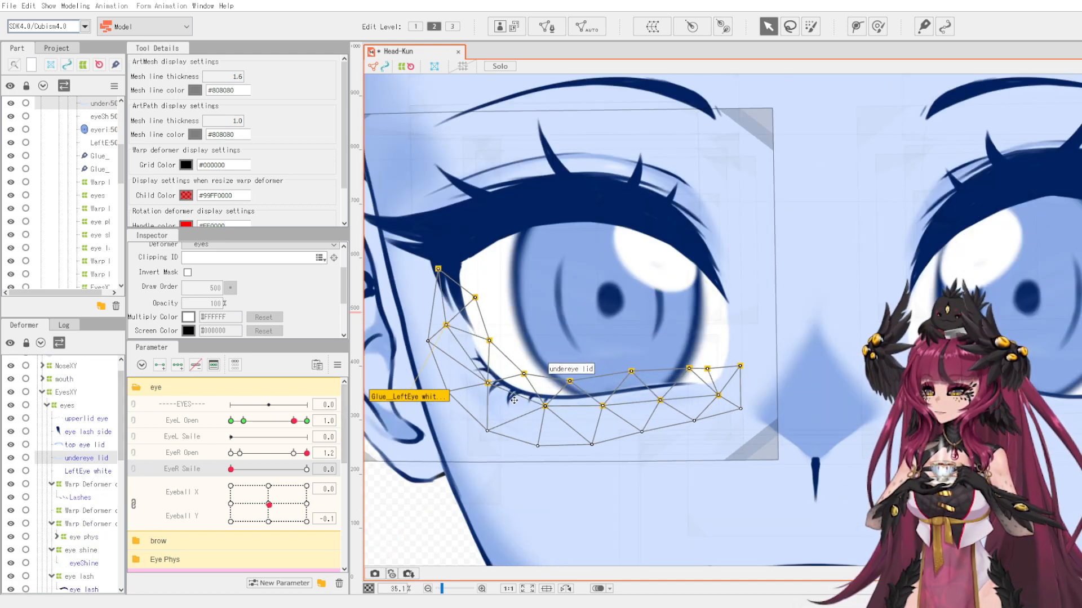
click(518, 392)
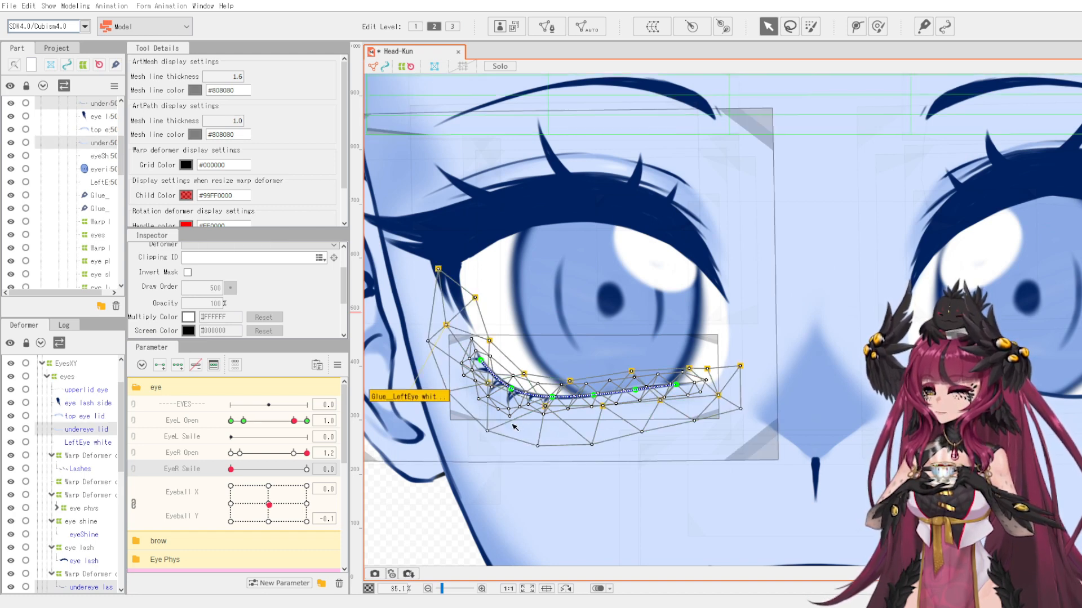
click(80, 575)
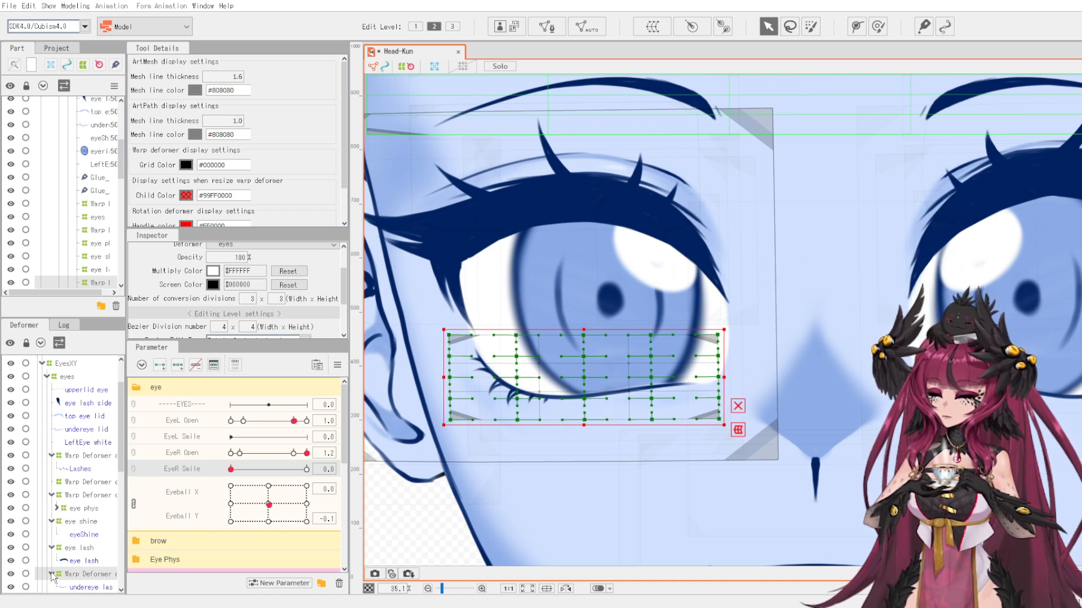
click(52, 575)
click(76, 430)
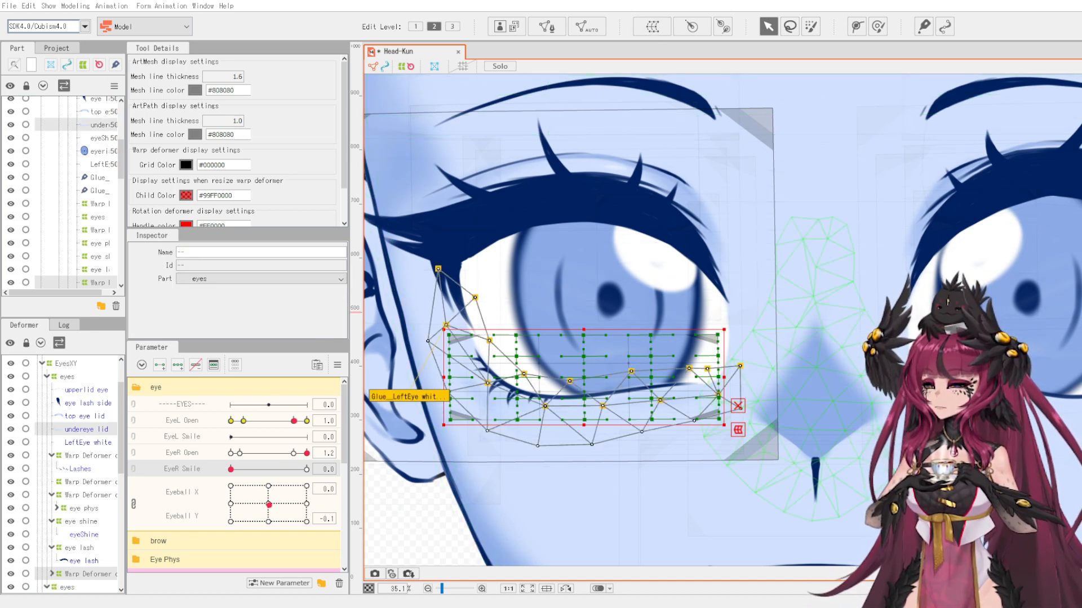
click(984, 311)
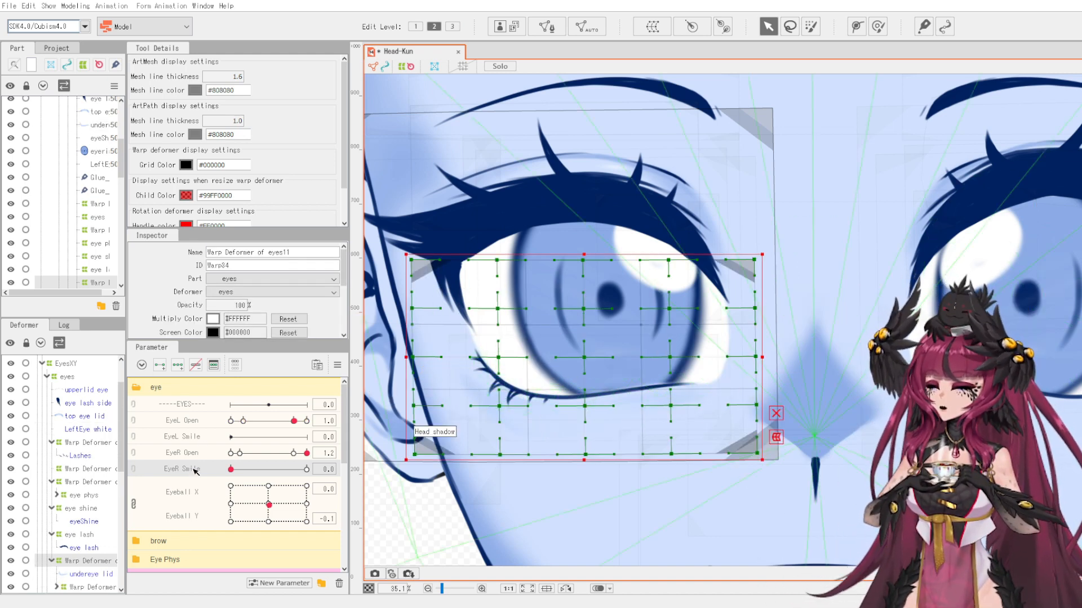
Add two keyforms for EyeL Smile to the new warp deformer and set the parameter to 1.0.
click(192, 439)
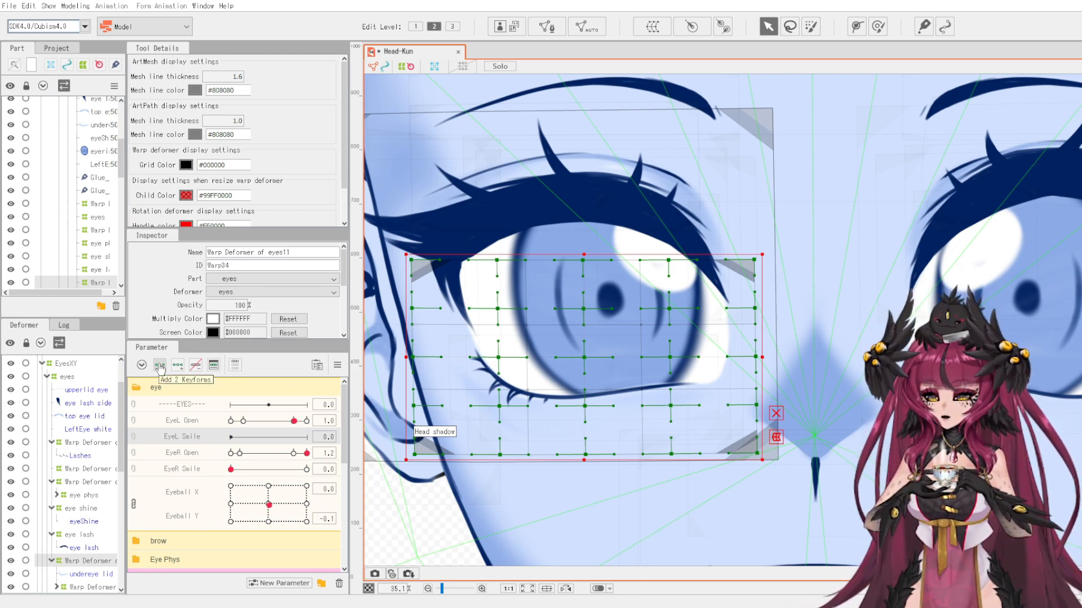
click(160, 368)
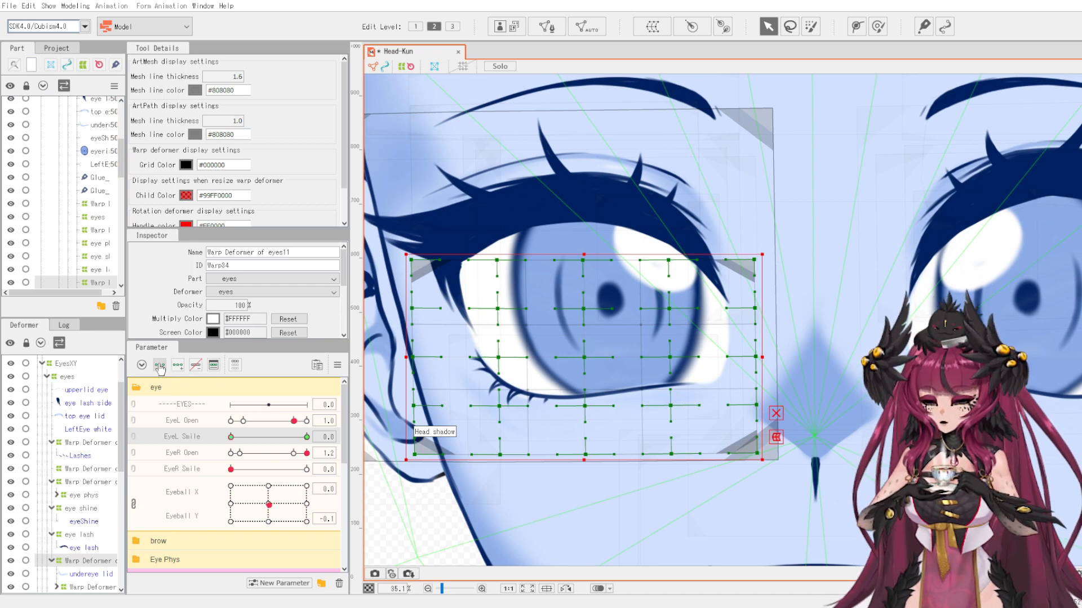
scroll(588, 447, down, 2)
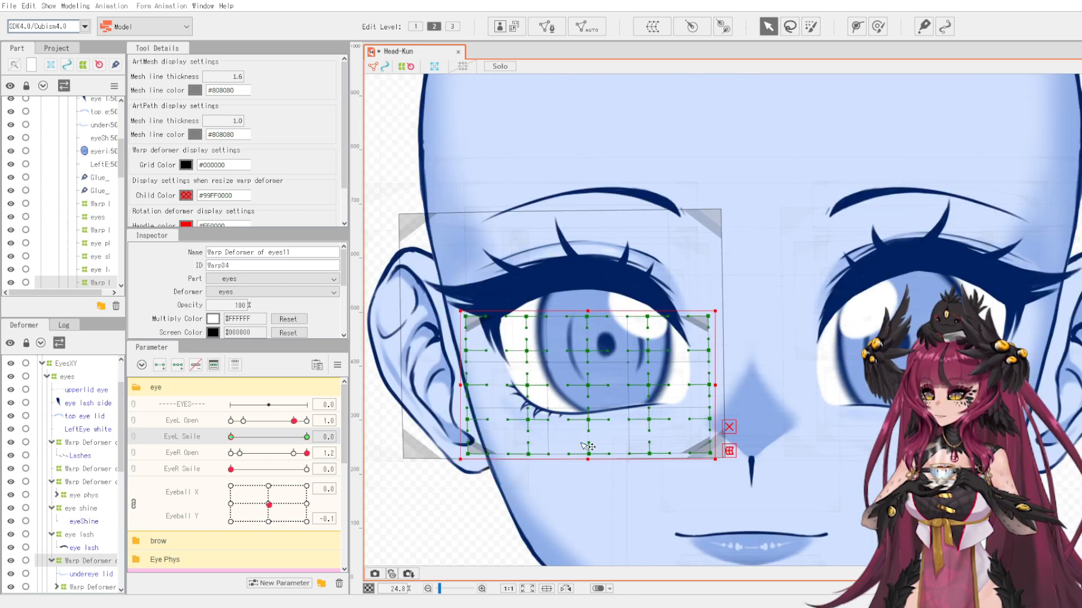
click(231, 437)
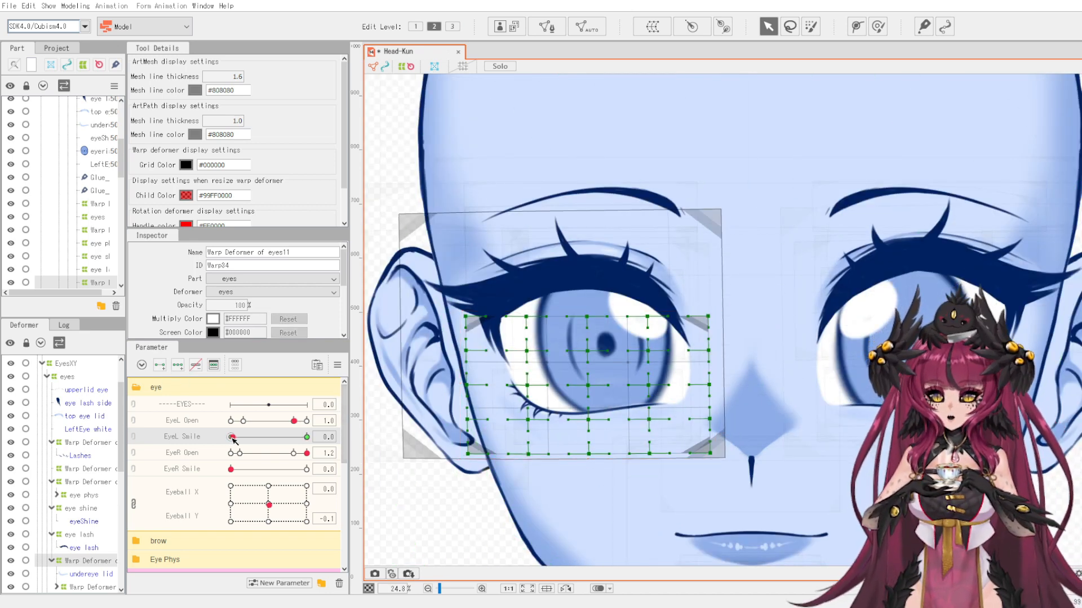
drag(251, 440, 307, 440)
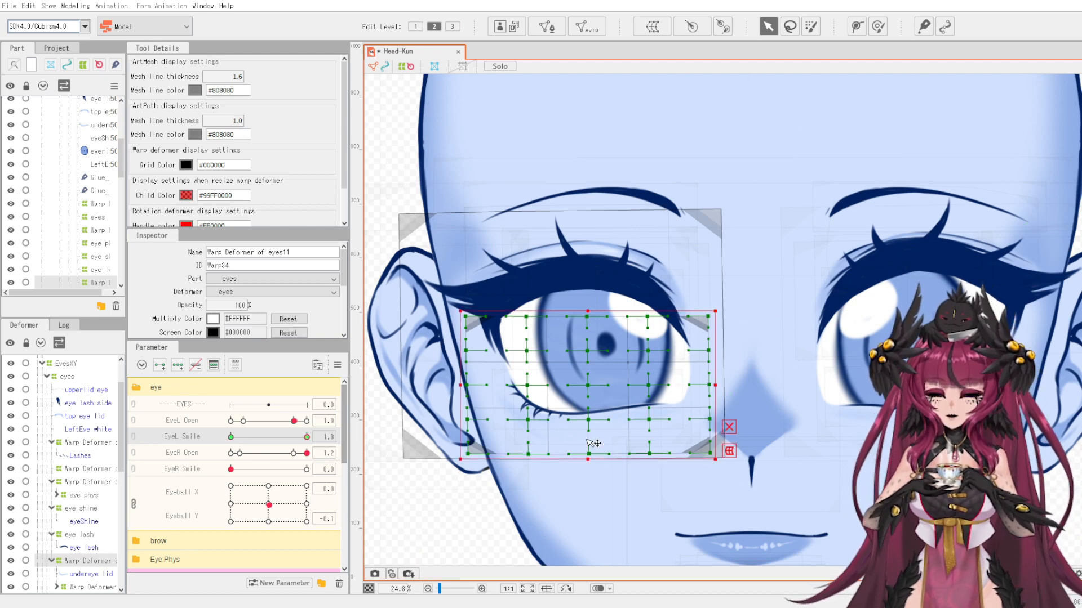
Push the middle of the warp deformer upward with the deform brush at 20% weight, arching the lower lid into a smile.
click(878, 26)
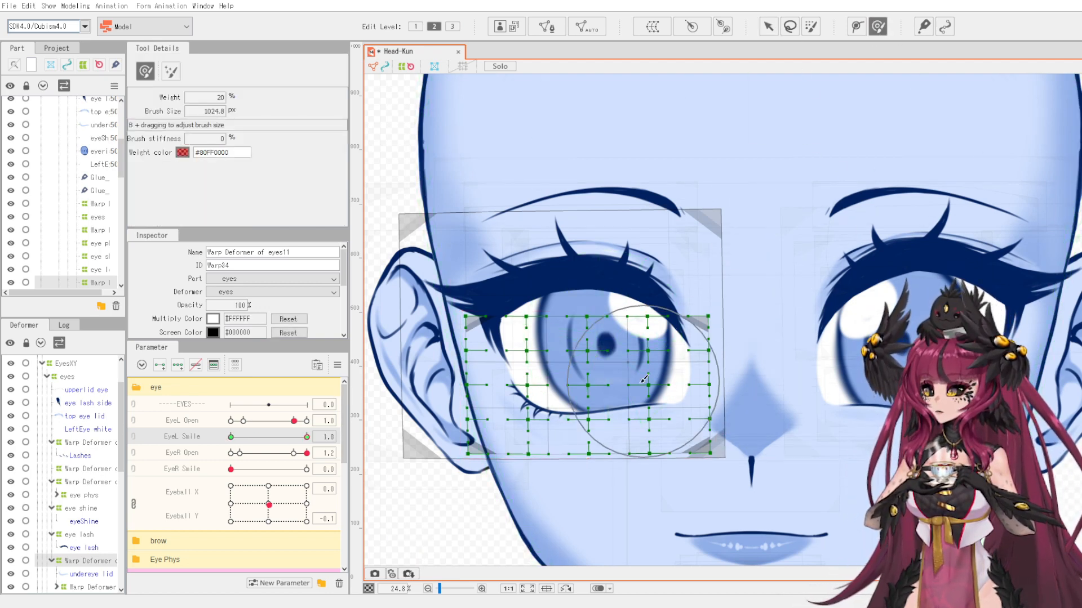
scroll(584, 400, up, 2)
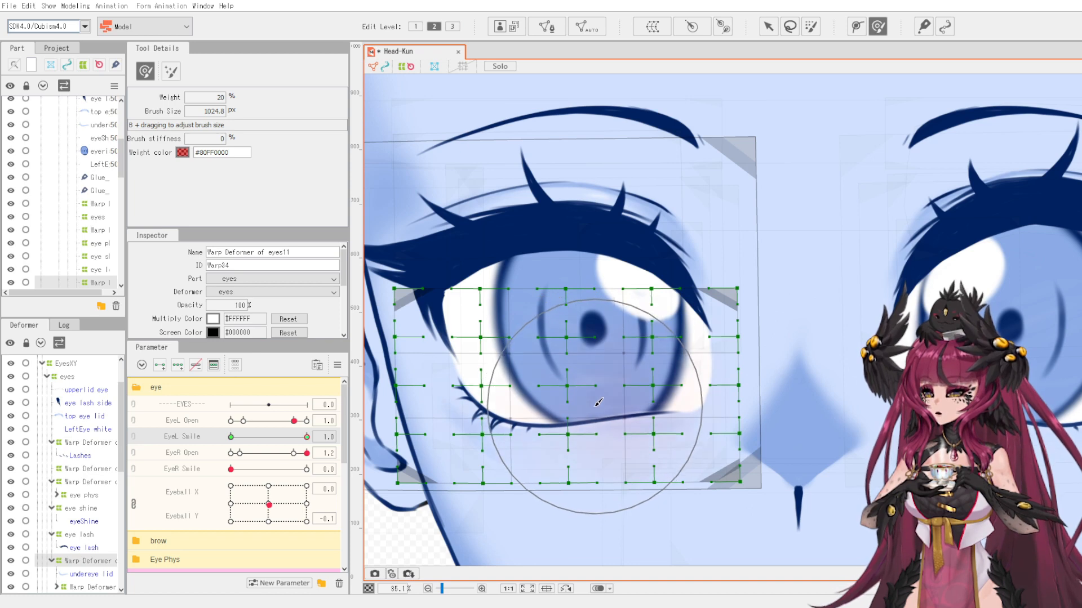
mouse_move(595, 384)
mouse_down()
mouse_move(574, 406)
mouse_move(576, 385)
mouse_move(585, 413)
mouse_move(582, 381)
mouse_move(585, 409)
mouse_move(583, 388)
mouse_up()
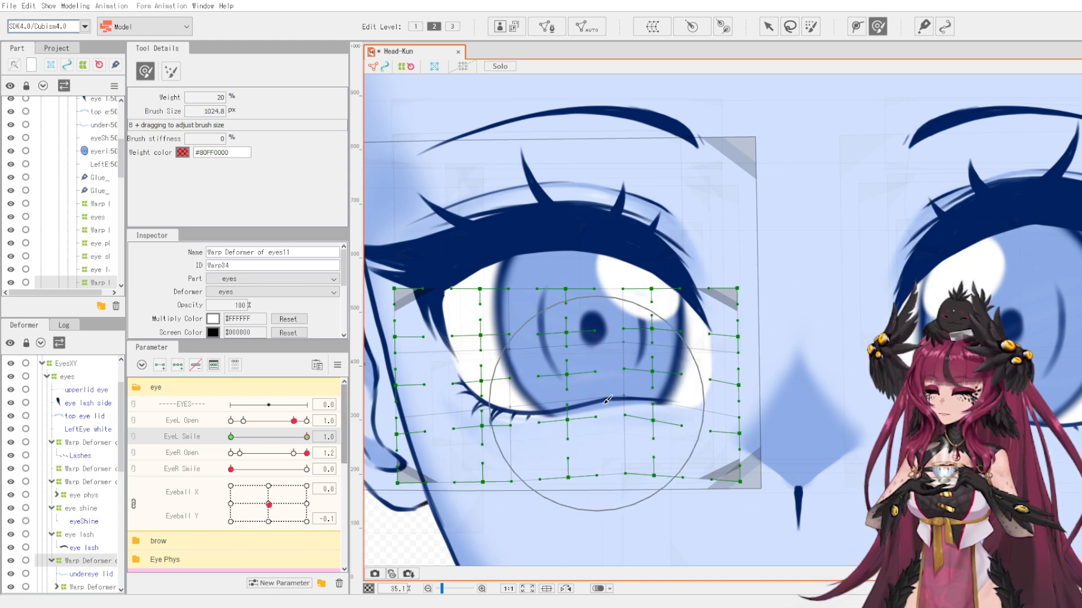
click(767, 26)
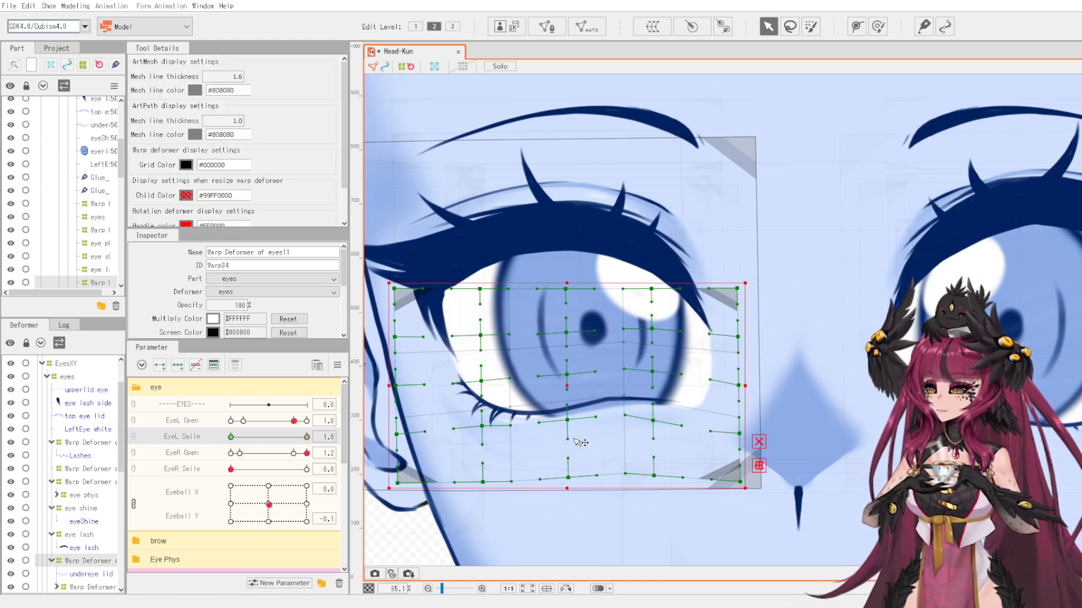
Select the undereye lid mesh and add two EyeL Smile keyforms to it, keeping EyeL Open at 1.0.
click(598, 445)
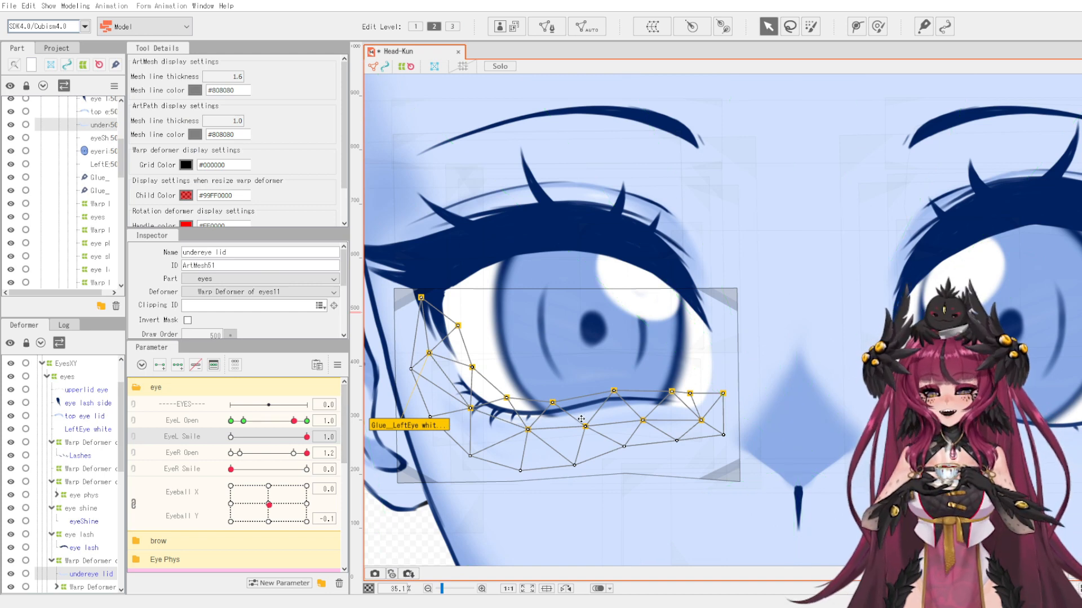
scroll(581, 419, up, 2)
scroll(602, 415, down, 2)
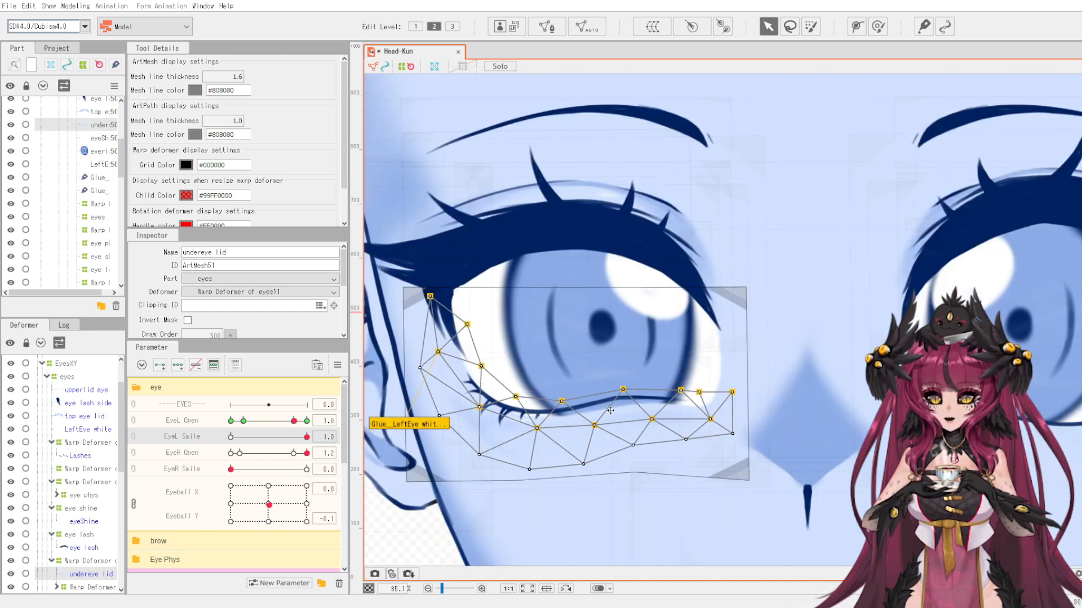
scroll(567, 407, up, 2)
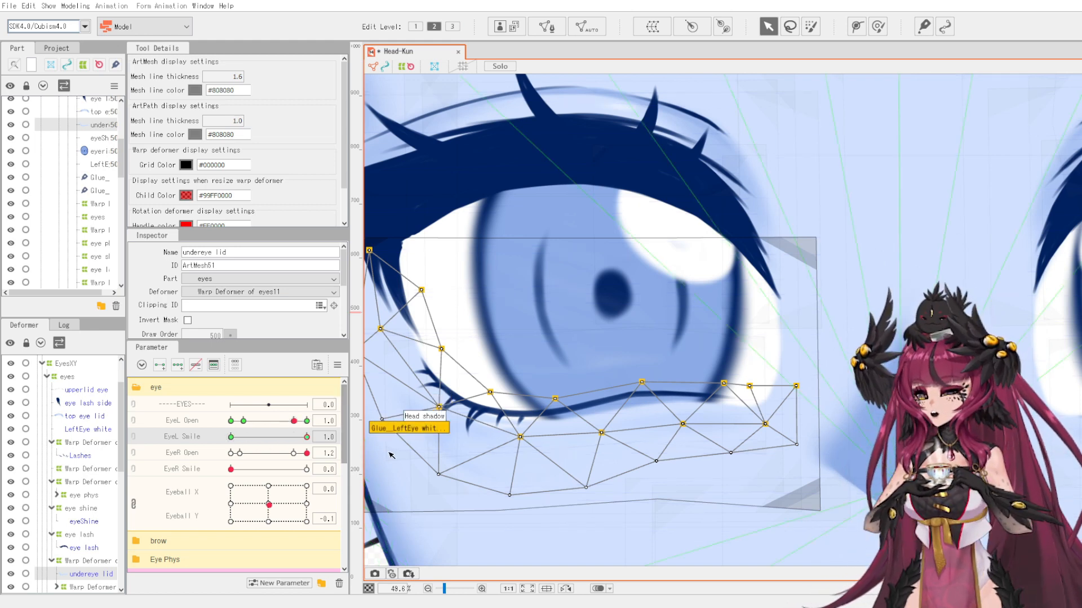
mouse_move(297, 423)
mouse_down()
mouse_move(276, 427)
mouse_move(308, 432)
mouse_move(295, 438)
mouse_up()
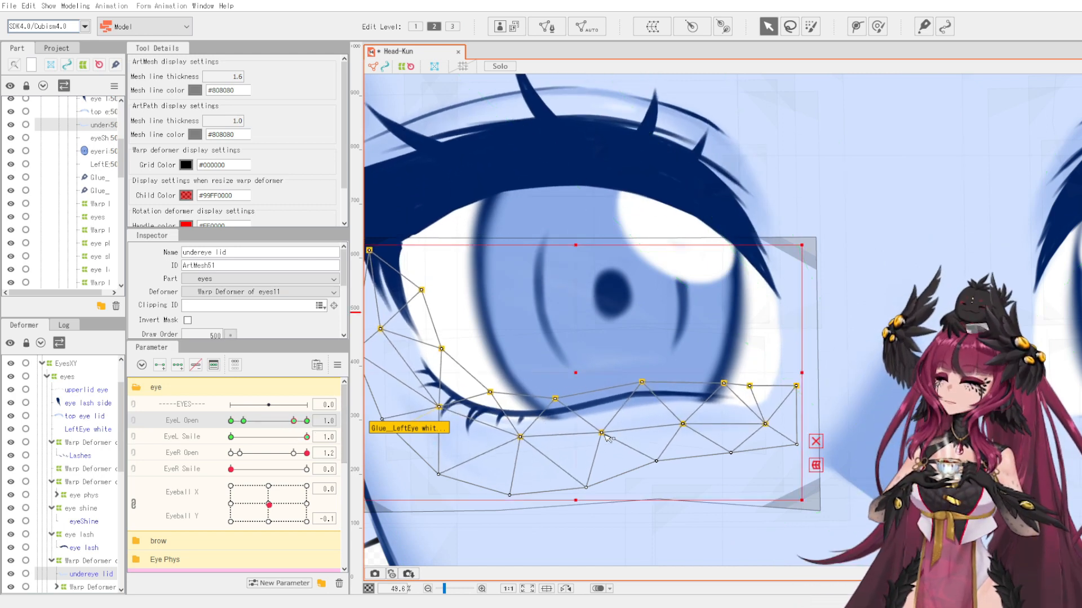
Raise the undereye lid's middle row of mesh points to follow the arched lower lid line at EyeL Smile 1.0.
drag(601, 433, 601, 421)
drag(520, 436, 520, 428)
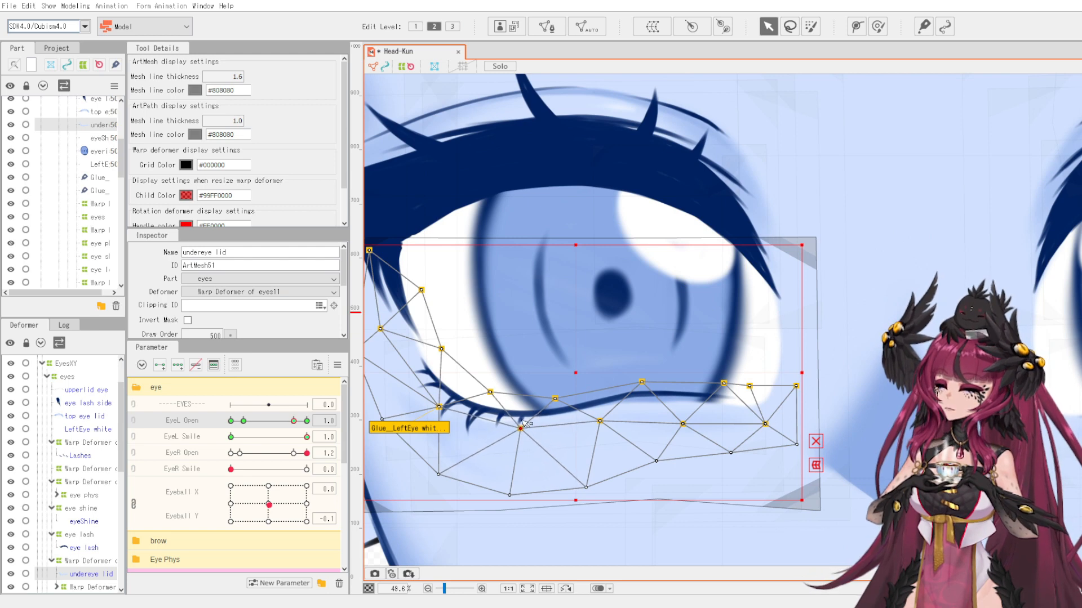
drag(684, 424, 683, 411)
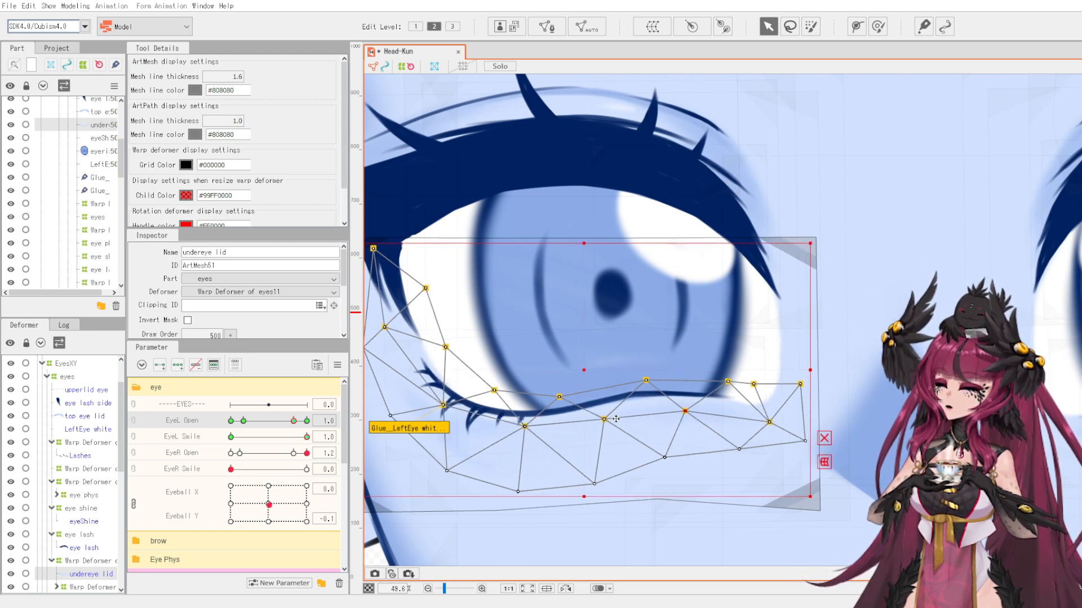
key(ctrl+z)
drag(601, 422, 610, 409)
click(681, 413)
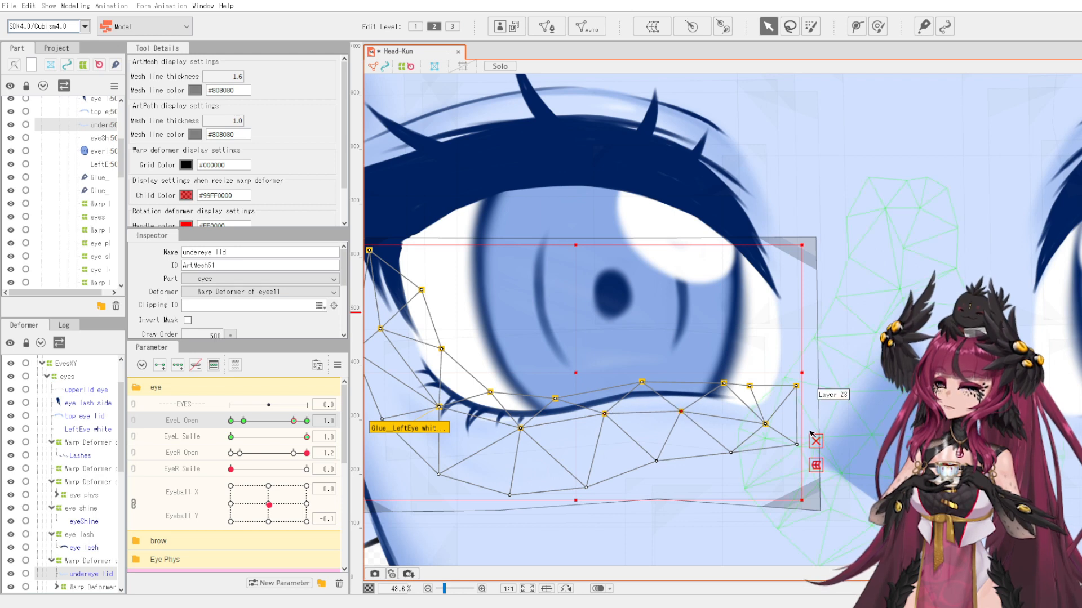
drag(766, 424, 766, 414)
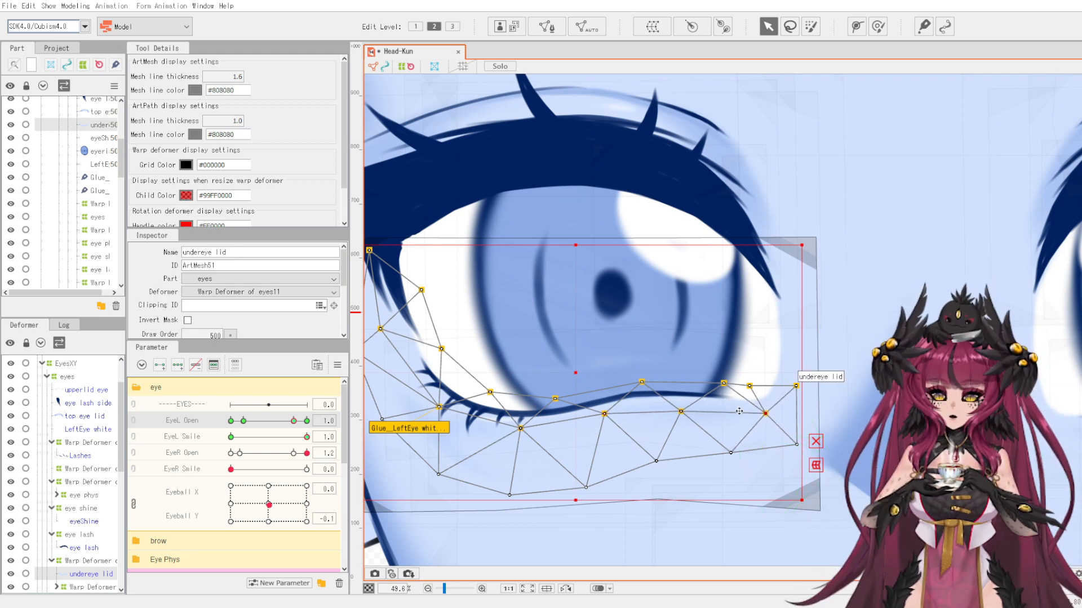
scroll(582, 439, down, 2)
scroll(532, 406, up, 2)
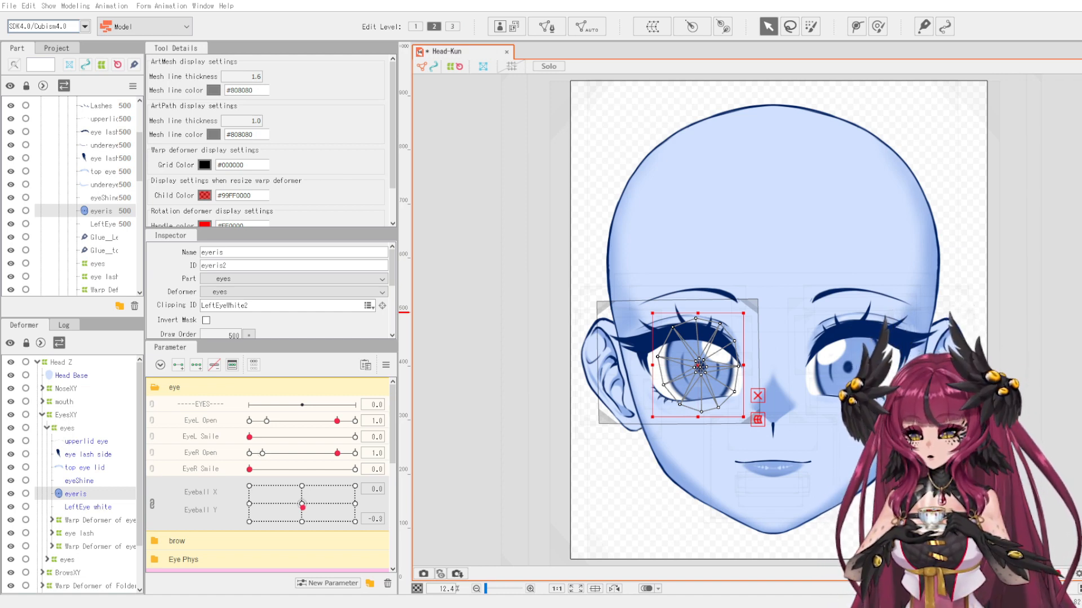
Preview the iris movement on the combined Eyeball X/Y grid, and split the pair into separate Eyeball X and Eyeball Y sliders.
mouse_move(303, 507)
mouse_down()
mouse_move(304, 524)
mouse_move(353, 523)
mouse_move(326, 475)
mouse_move(308, 515)
mouse_up()
drag(526, 424, 393, 430)
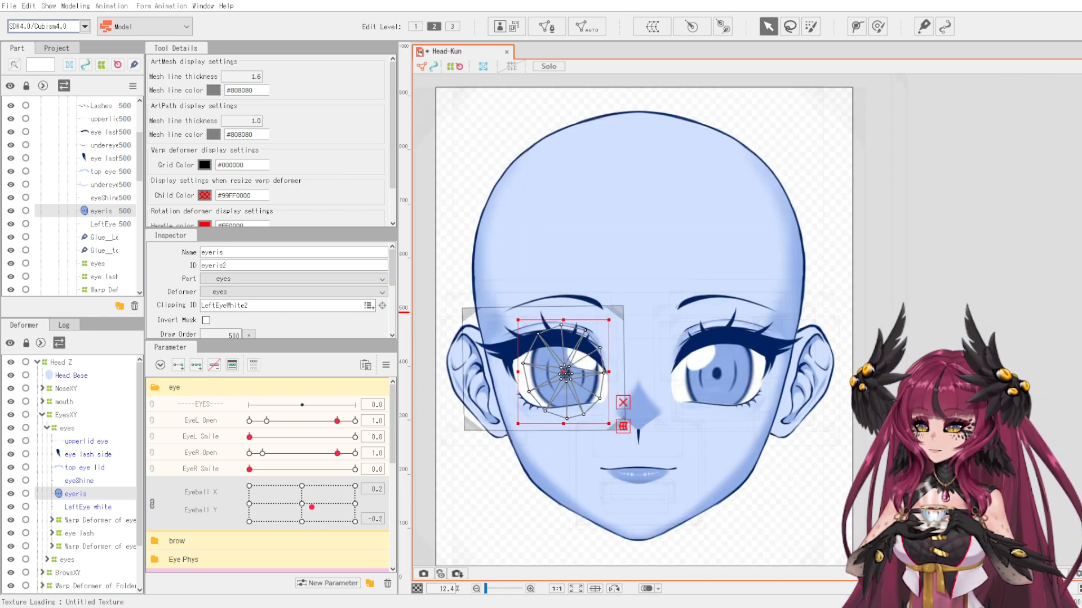
mouse_move(310, 513)
mouse_down()
mouse_move(338, 536)
mouse_move(355, 523)
mouse_move(240, 530)
mouse_move(319, 527)
mouse_move(286, 493)
mouse_move(353, 501)
mouse_move(260, 536)
mouse_move(330, 486)
mouse_move(290, 498)
mouse_move(307, 499)
mouse_up()
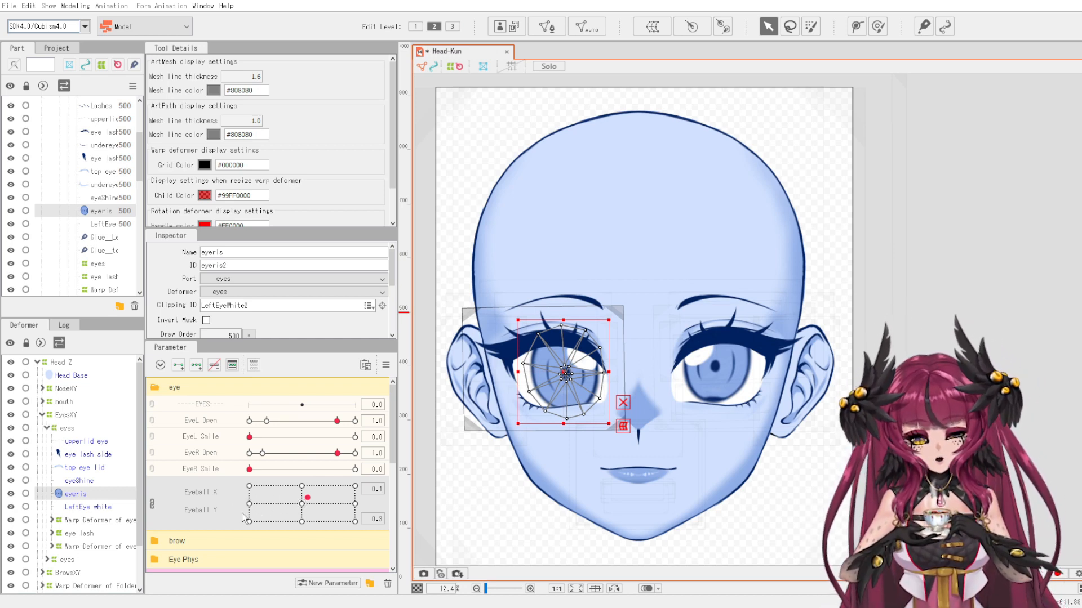
mouse_move(309, 499)
mouse_down()
mouse_move(247, 501)
mouse_move(251, 521)
mouse_move(353, 522)
mouse_move(310, 504)
mouse_up()
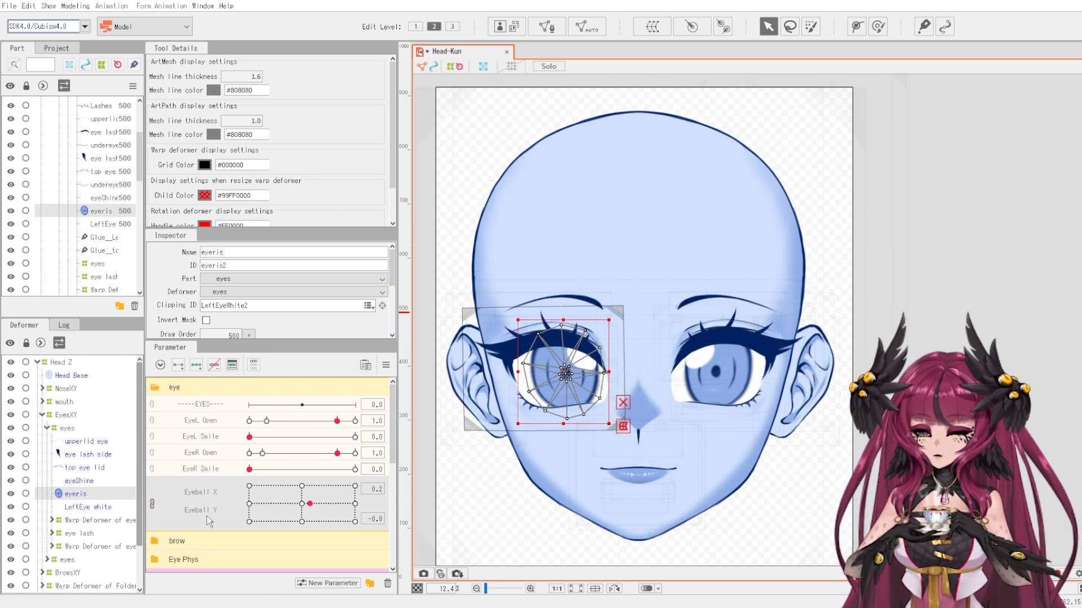
click(154, 504)
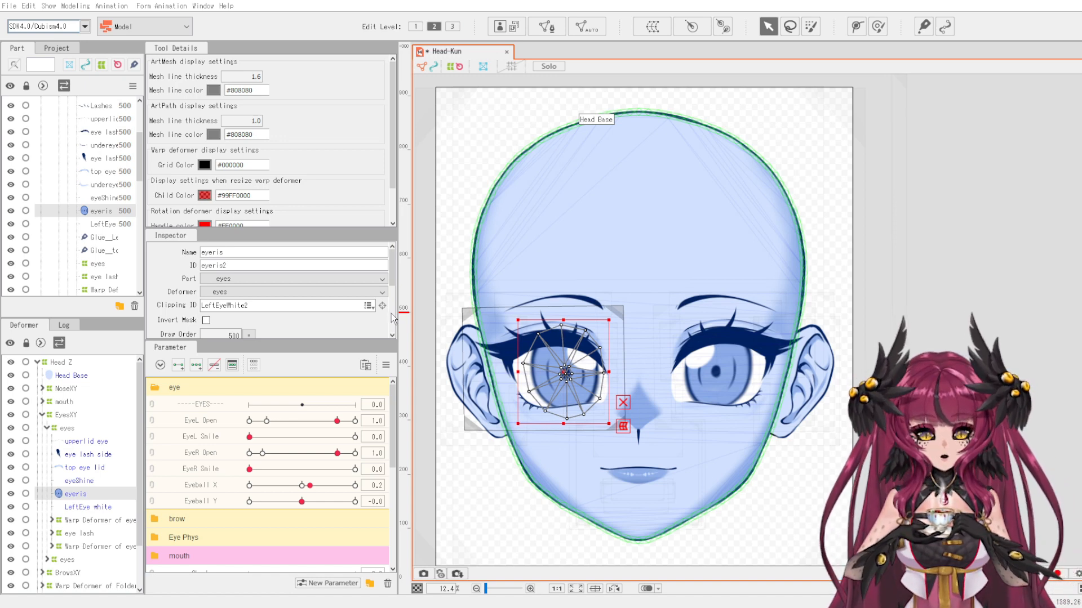
Restore the eye xy warp deformer around the iris and set its conversion divisions to 5 x 5.
key(ctrl+y)
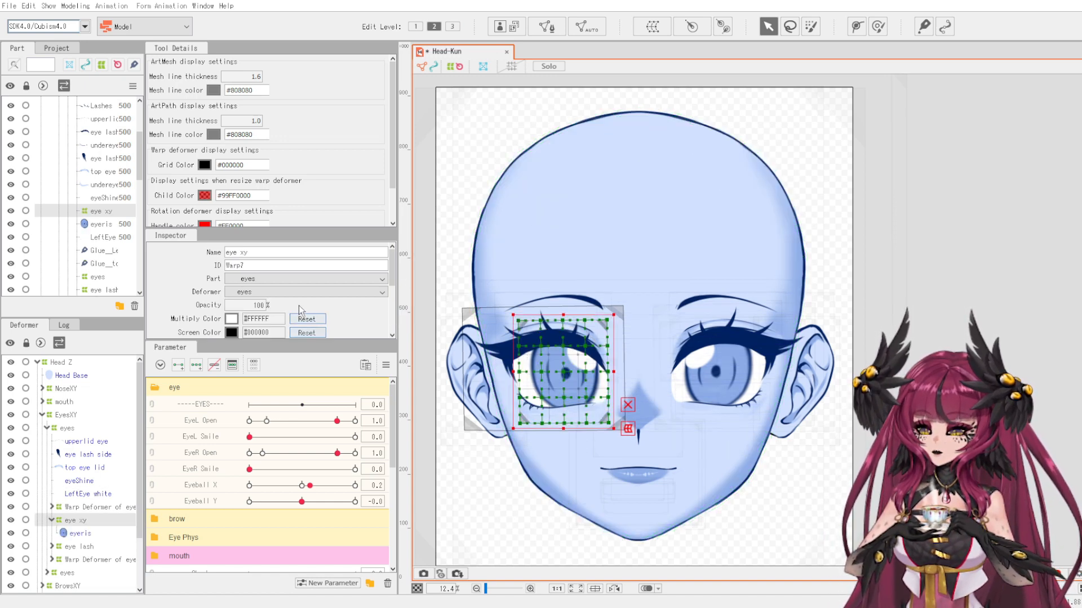
scroll(298, 306, down, 5)
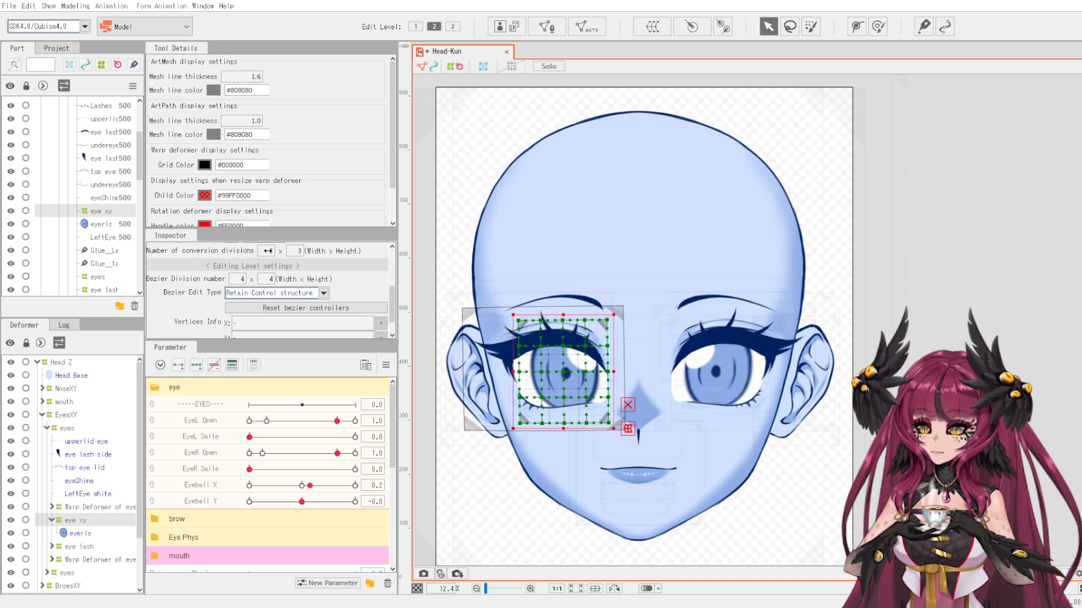
click(268, 250)
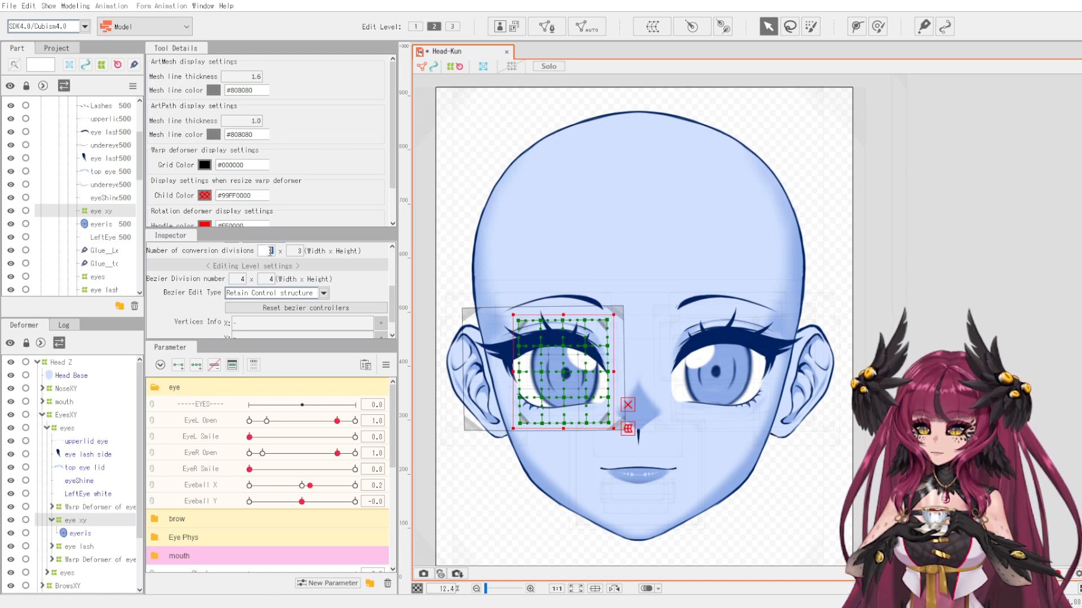
click(298, 250)
text(2)
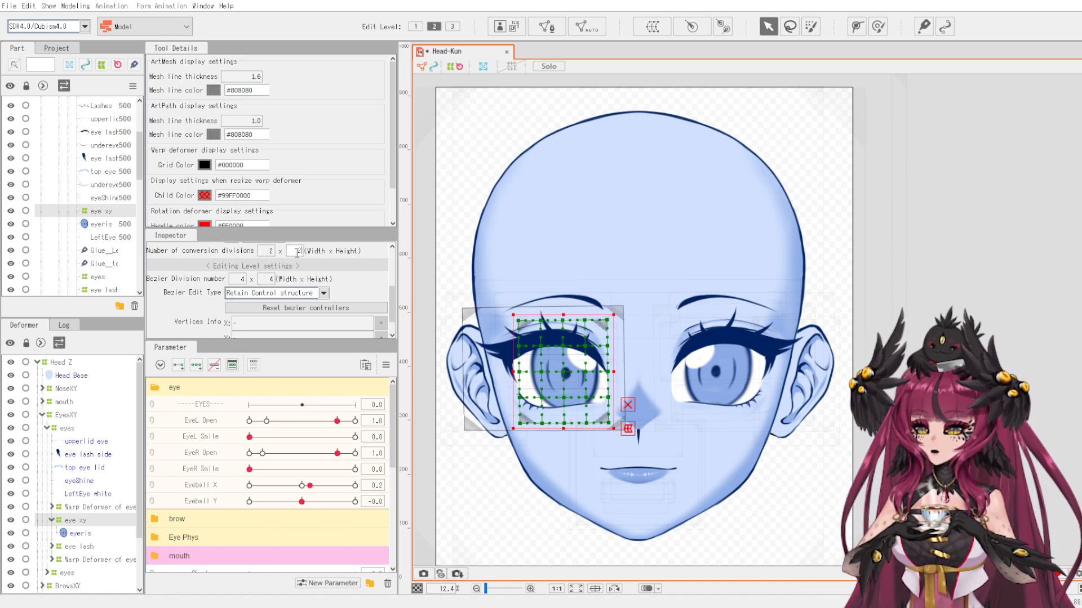
click(268, 251)
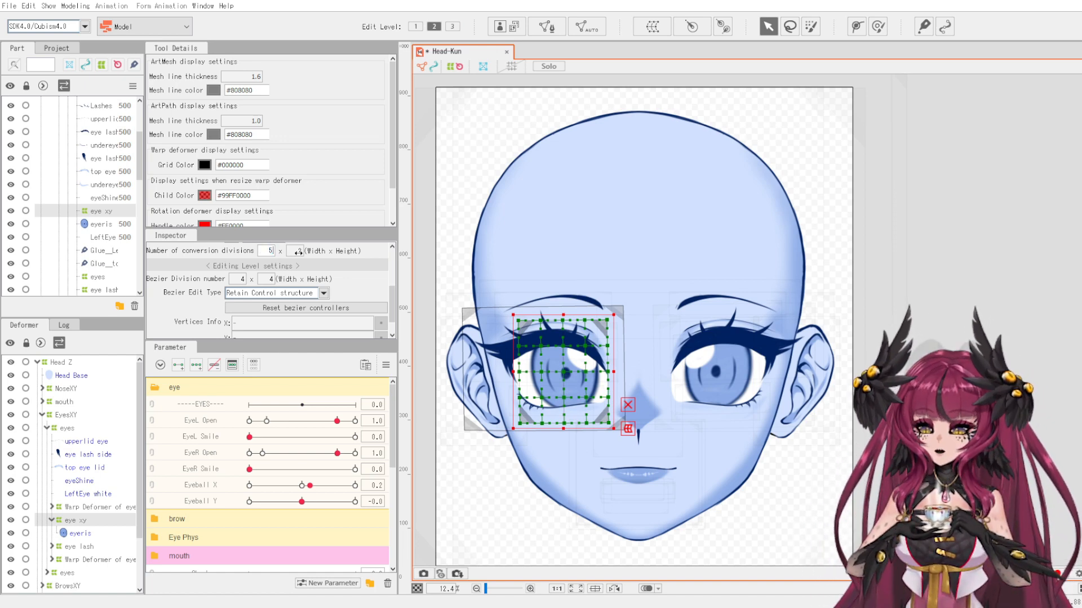
text(5)
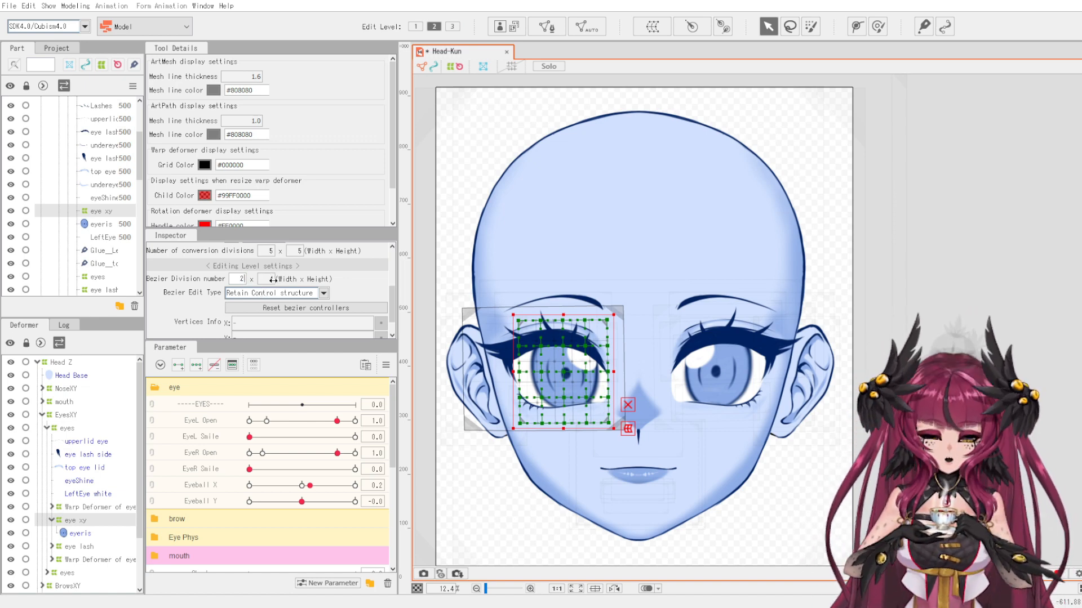
Set the eye xy deformer's Bezier division number to 2 x 2.
click(273, 280)
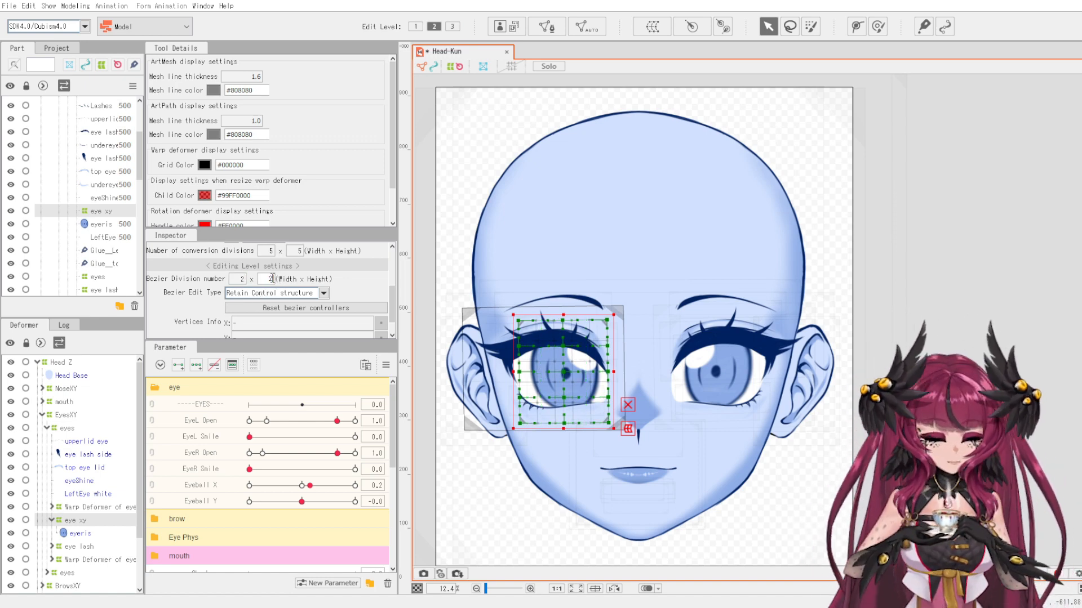
text(2)
key(Return)
Shift the eye xy deformer slightly so its centre control point sits over the pupil.
scroll(574, 350, up, 4)
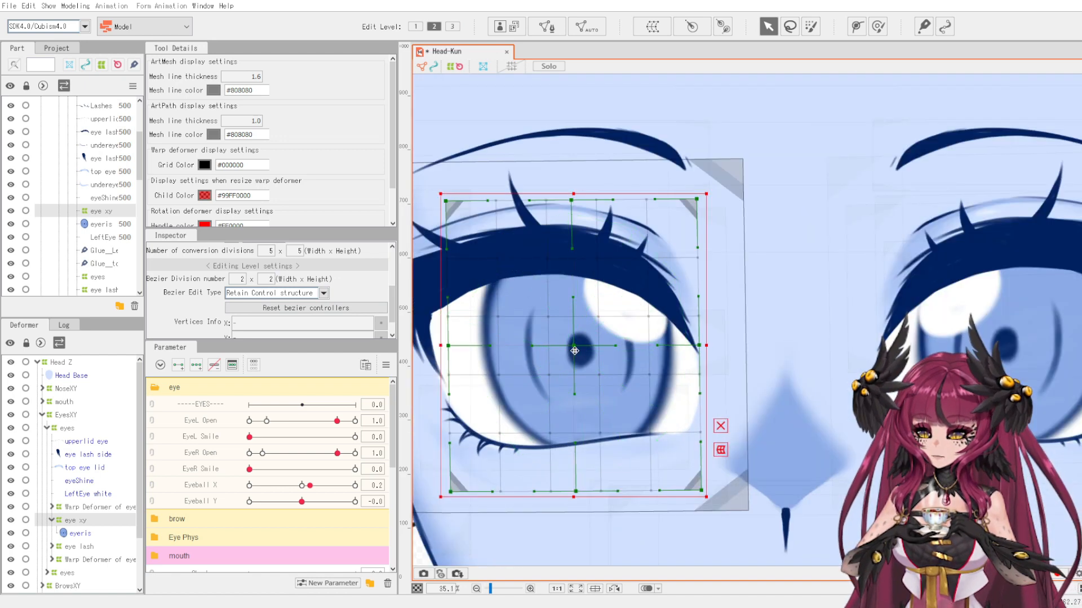
scroll(581, 345, down, 2)
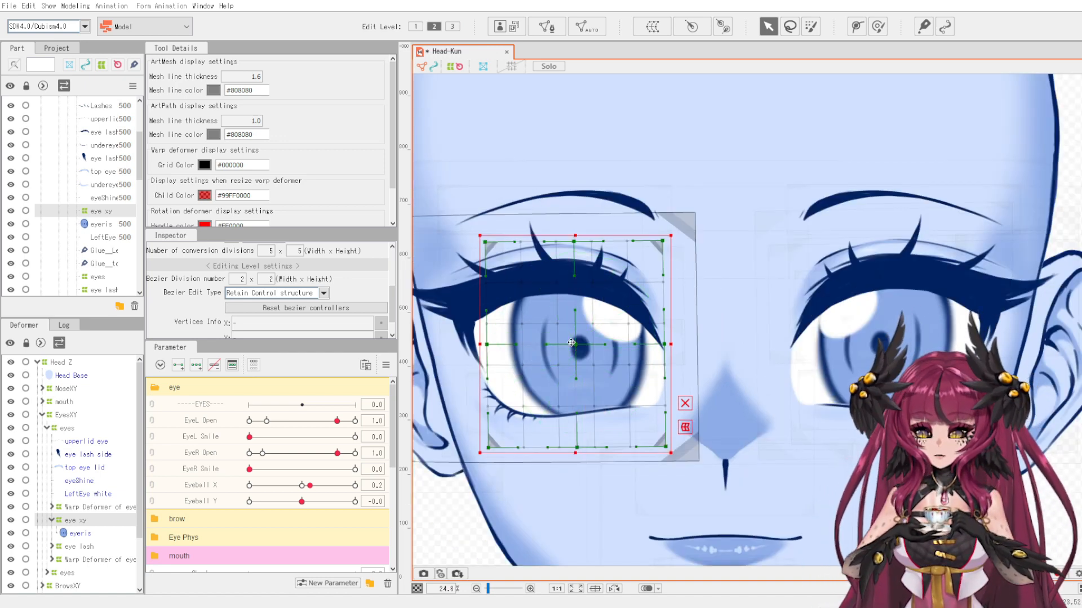
drag(577, 344, 581, 347)
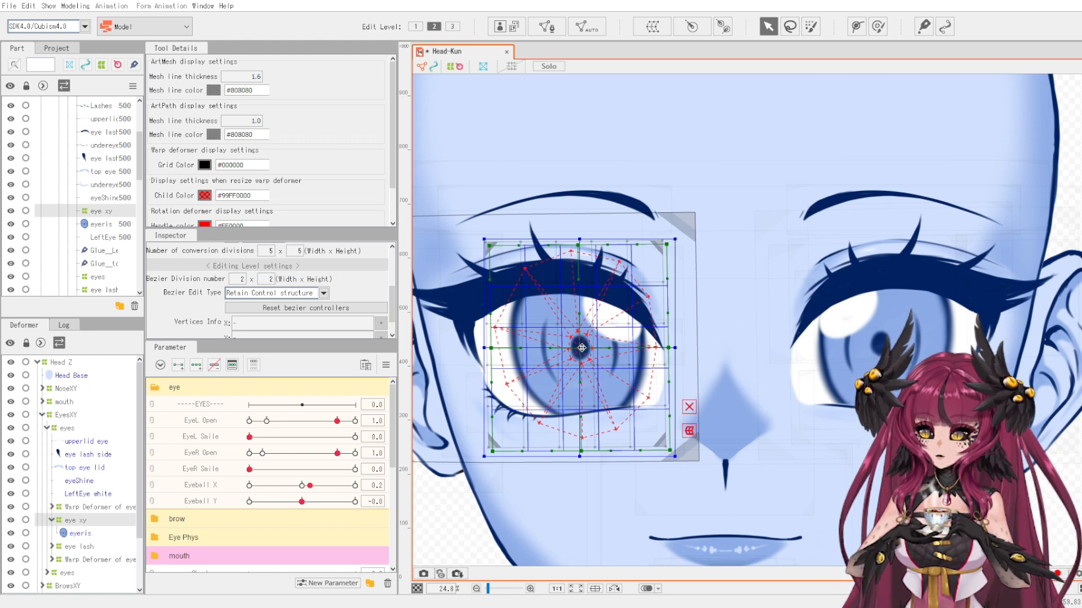
drag(581, 348, 580, 346)
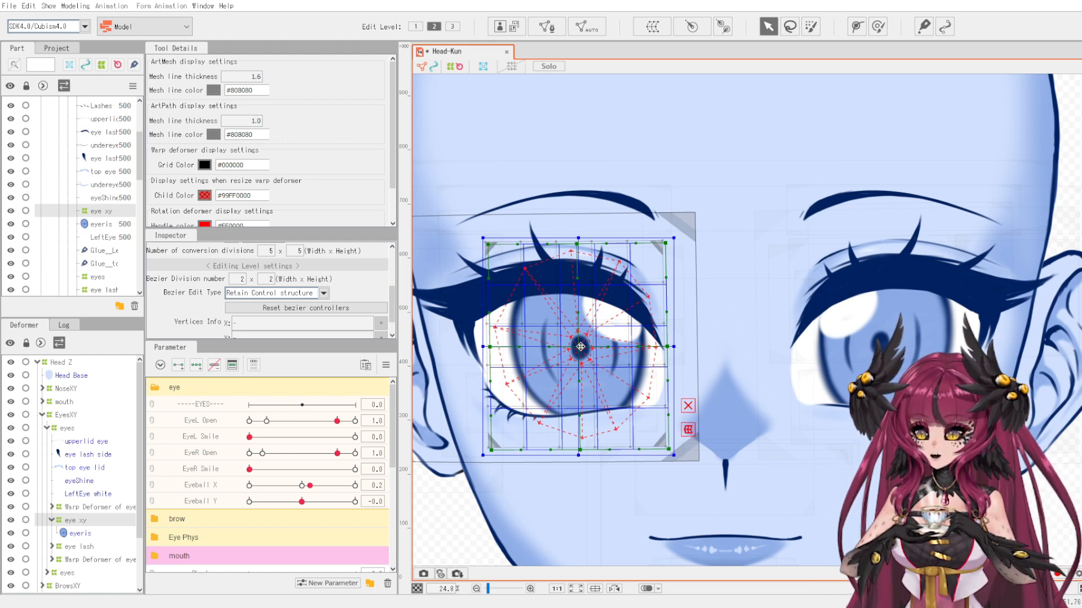
drag(580, 346, 580, 346)
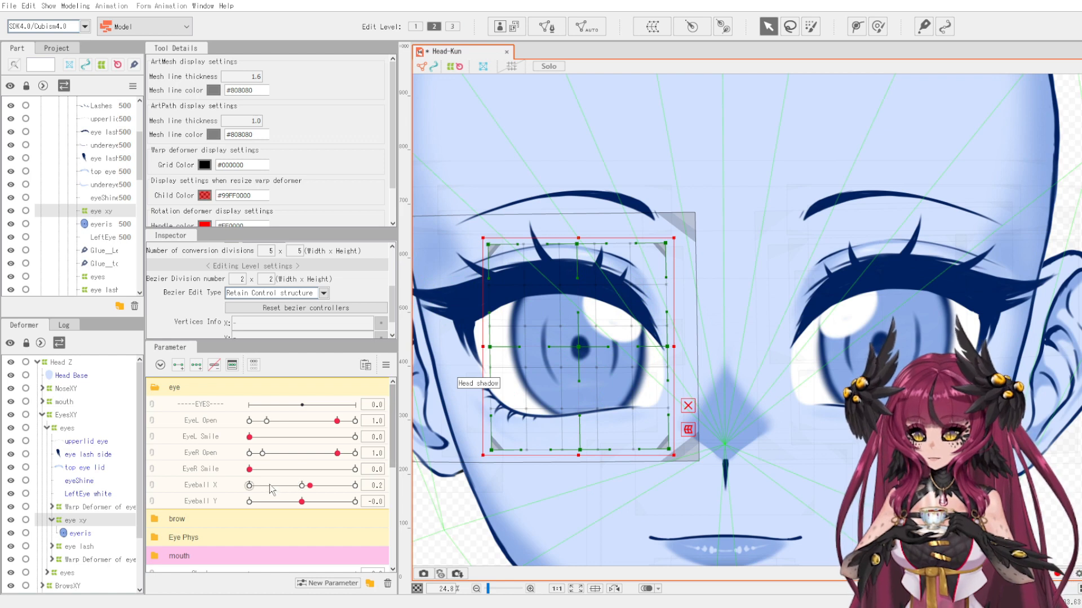
Add three Eyeball X keys to the eye xy deformer and, at 1.0, move it with the iris toward the nose.
click(214, 488)
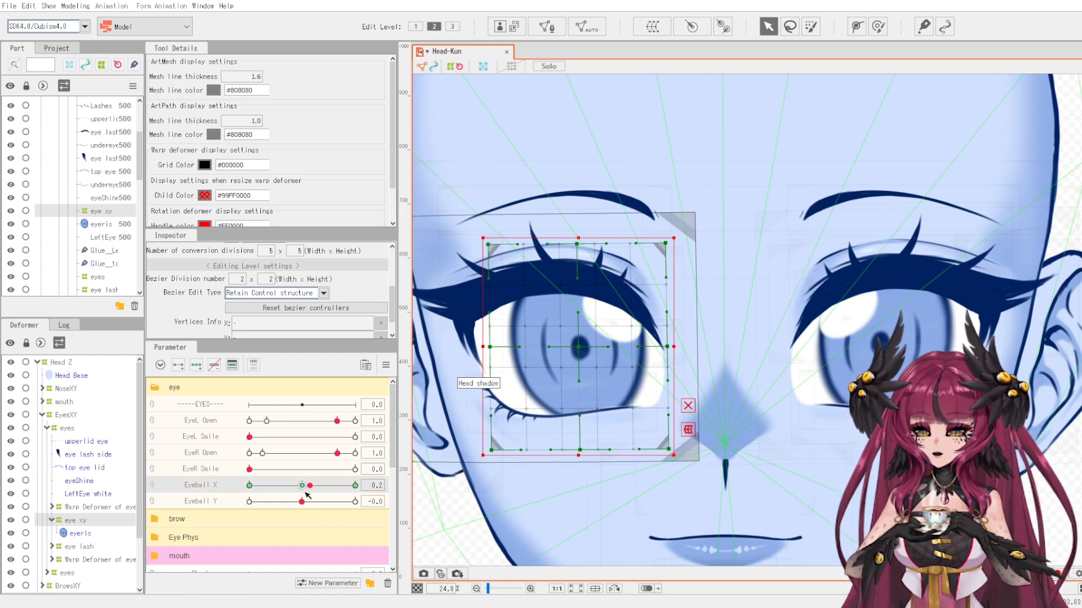
drag(305, 492, 342, 491)
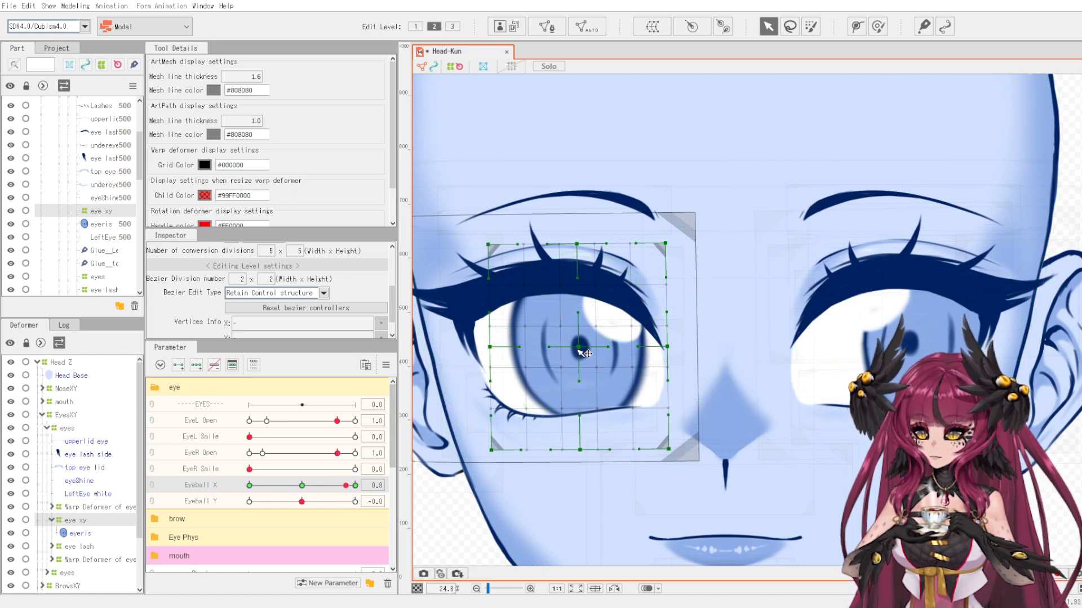
click(580, 353)
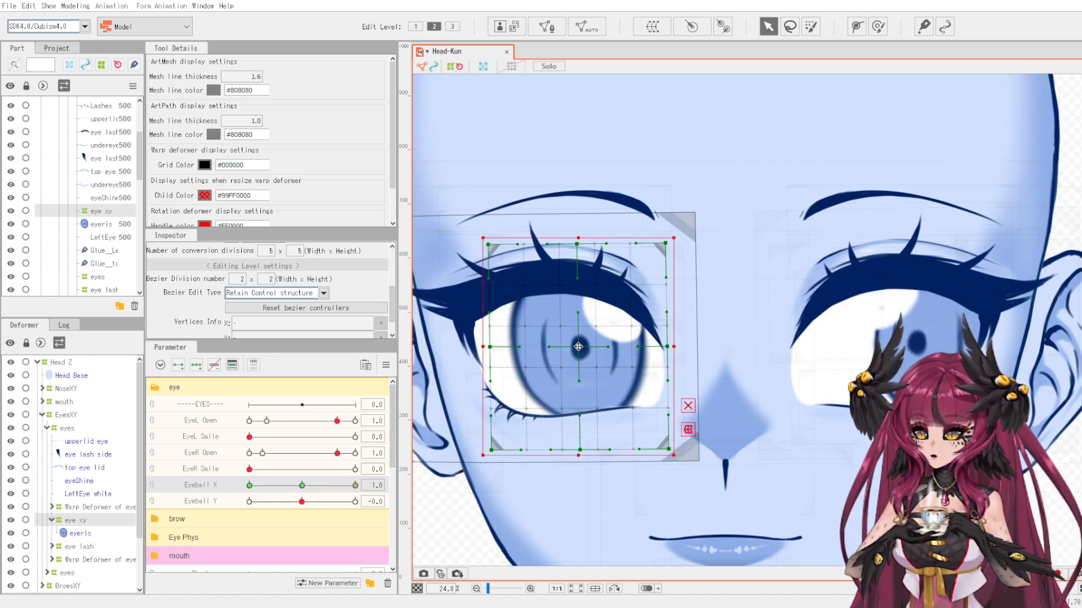
drag(578, 347, 618, 350)
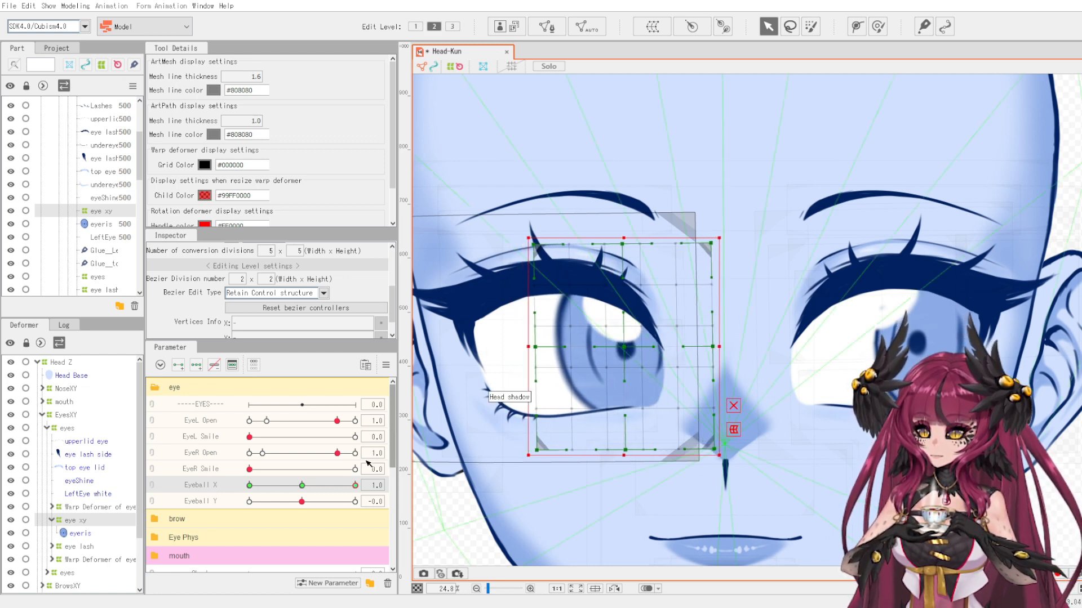
At Eyeball X -1.0, move the eye xy deformer with the iris outward toward the ear.
drag(331, 485, 176, 493)
drag(578, 347, 514, 347)
drag(266, 488, 303, 502)
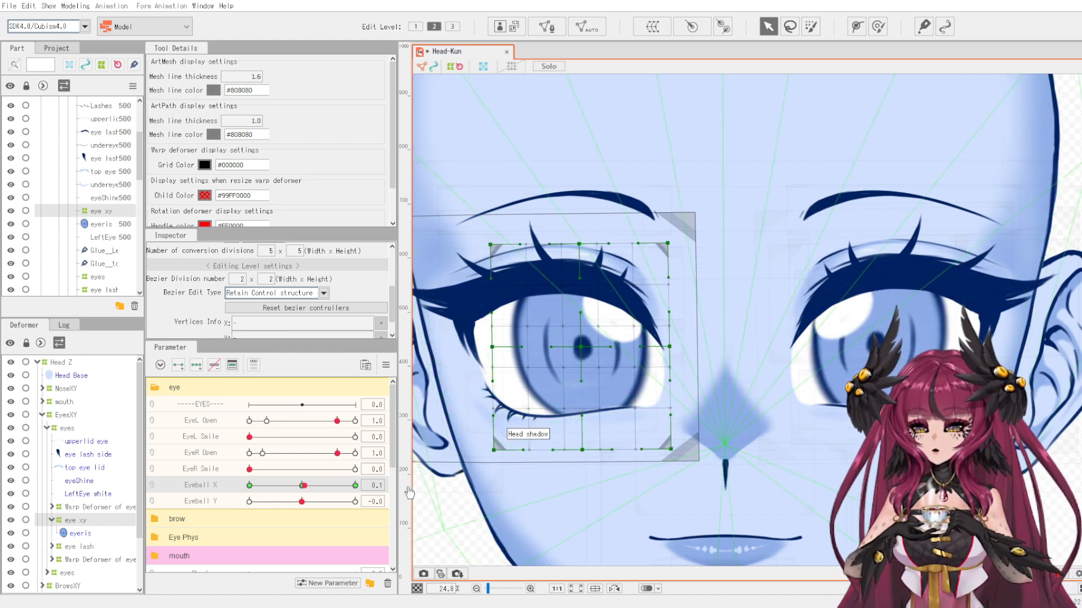
At Eyeball X 1.0, reshape the eye xy deformer by pulling its centre point outward and its outer-edge points inward.
drag(306, 492, 361, 492)
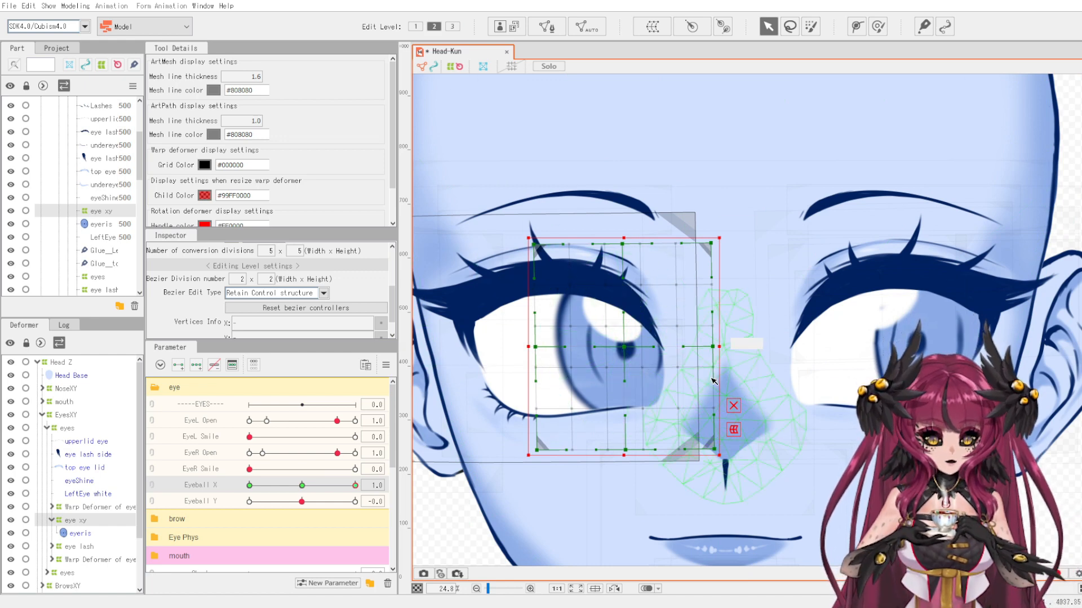
click(737, 407)
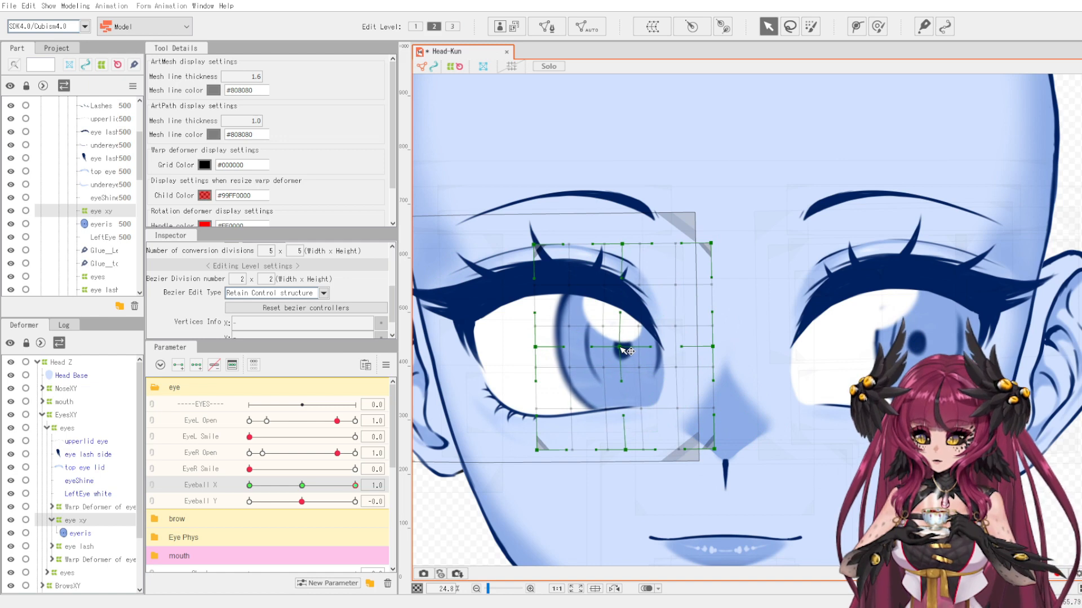
mouse_move(628, 351)
mouse_down()
mouse_move(602, 349)
mouse_move(620, 351)
mouse_up()
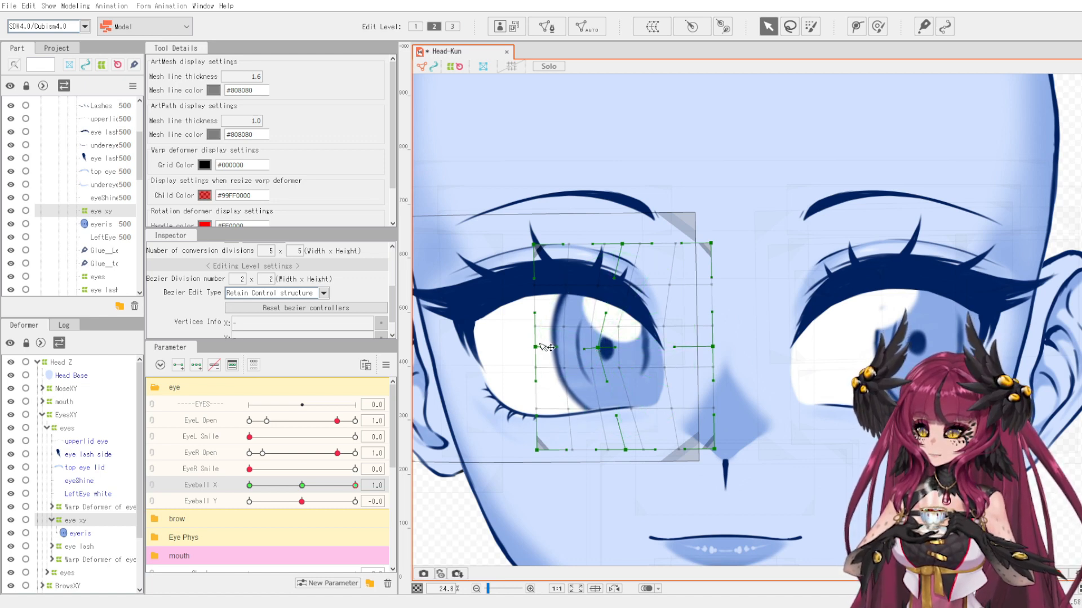
drag(535, 347, 549, 349)
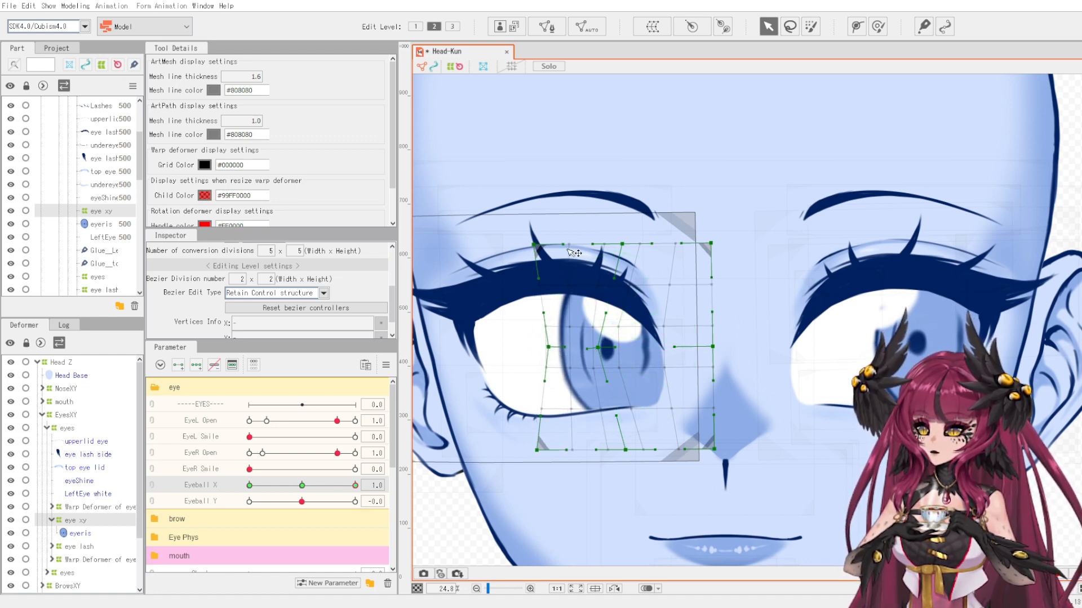
drag(533, 245, 543, 244)
drag(537, 450, 549, 451)
drag(625, 449, 622, 450)
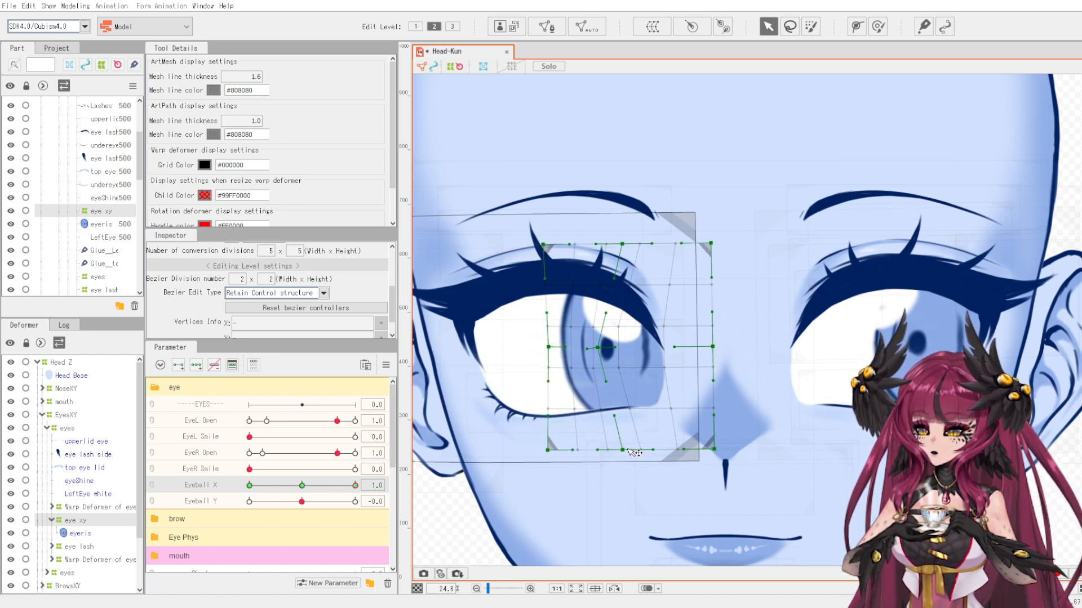
mouse_move(355, 487)
mouse_down()
mouse_move(303, 488)
mouse_move(356, 502)
mouse_move(303, 503)
mouse_move(355, 504)
mouse_up()
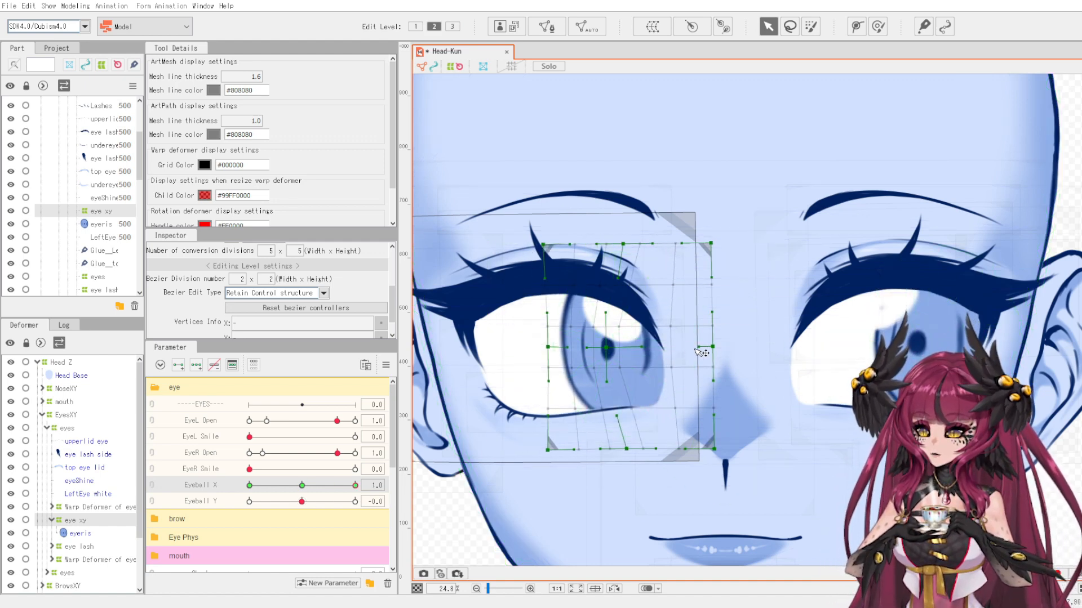
At Eyeball X -1.0, pull the eye xy deformer's centre point toward the nose and adjust the handles along its middle row.
drag(355, 486, 220, 501)
scroll(731, 373, down, 1)
scroll(575, 358, up, 2)
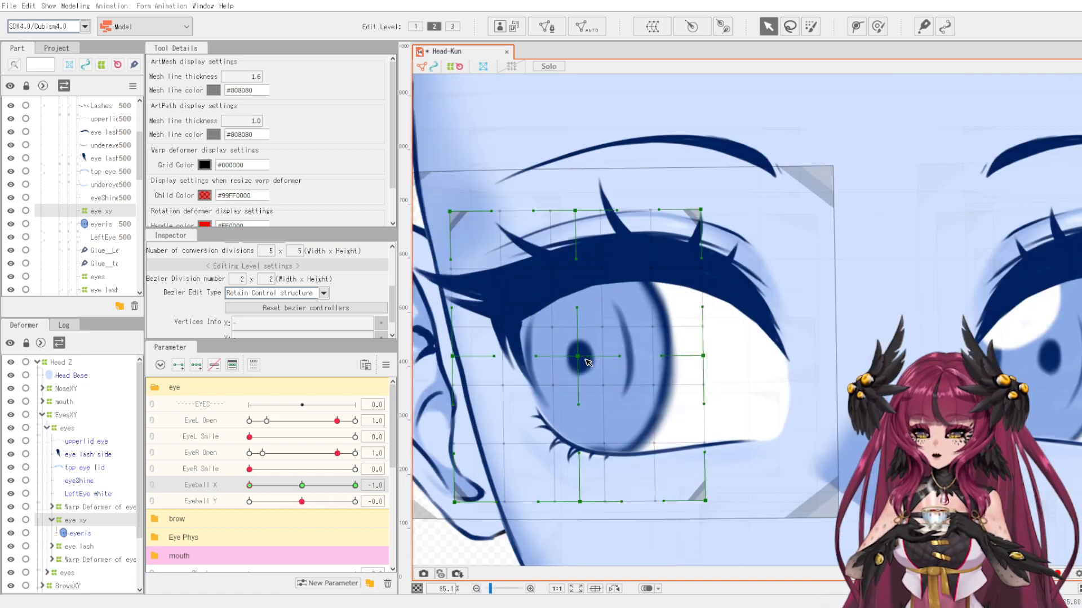
scroll(583, 362, down, 1)
scroll(569, 362, up, 1)
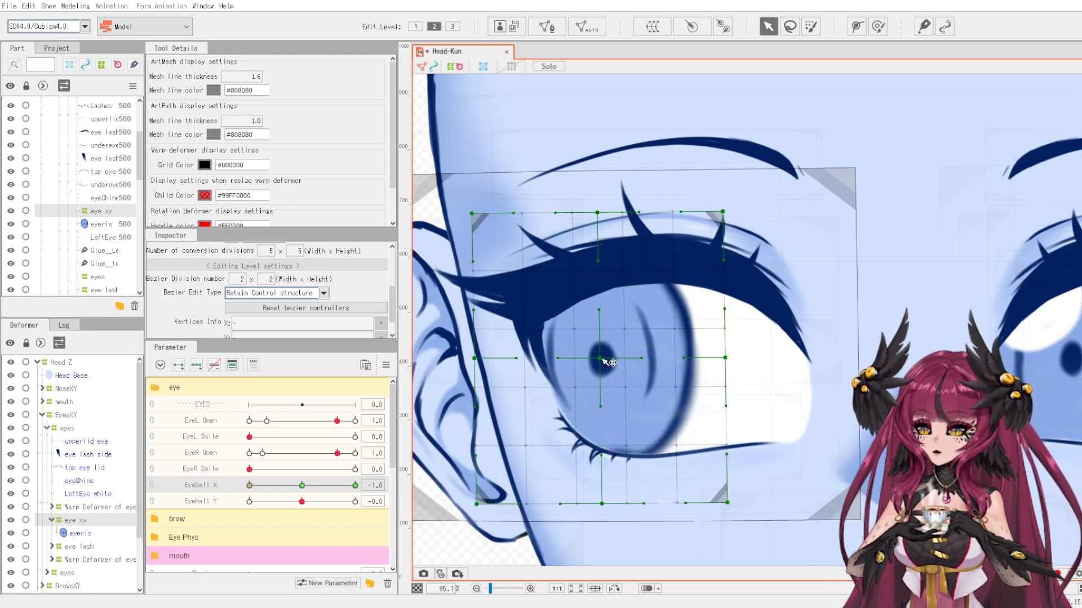
drag(603, 360, 641, 359)
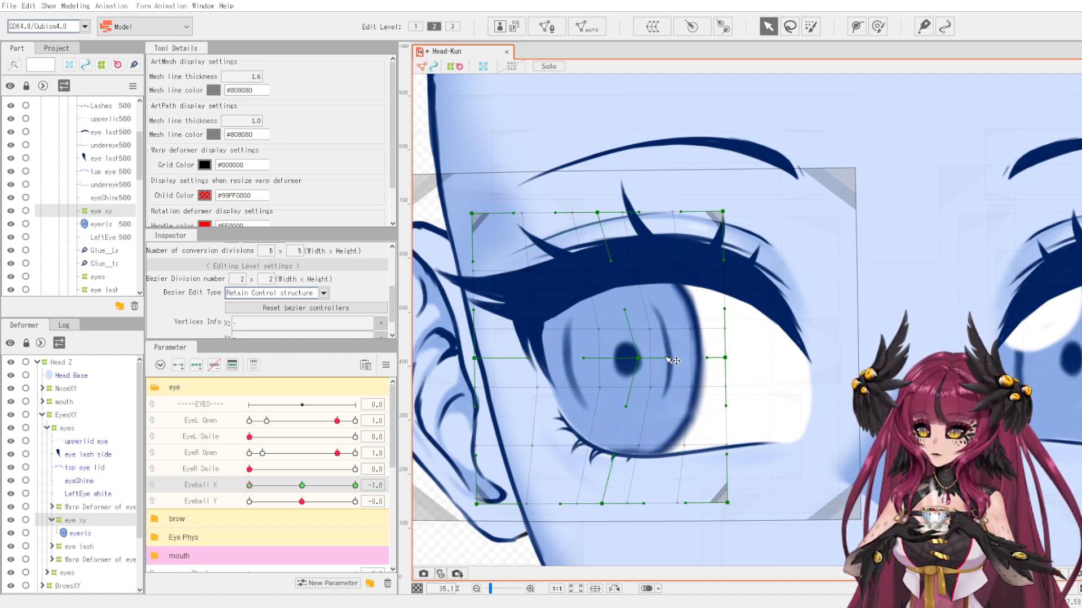
drag(668, 358, 689, 358)
drag(584, 358, 617, 359)
drag(529, 359, 501, 359)
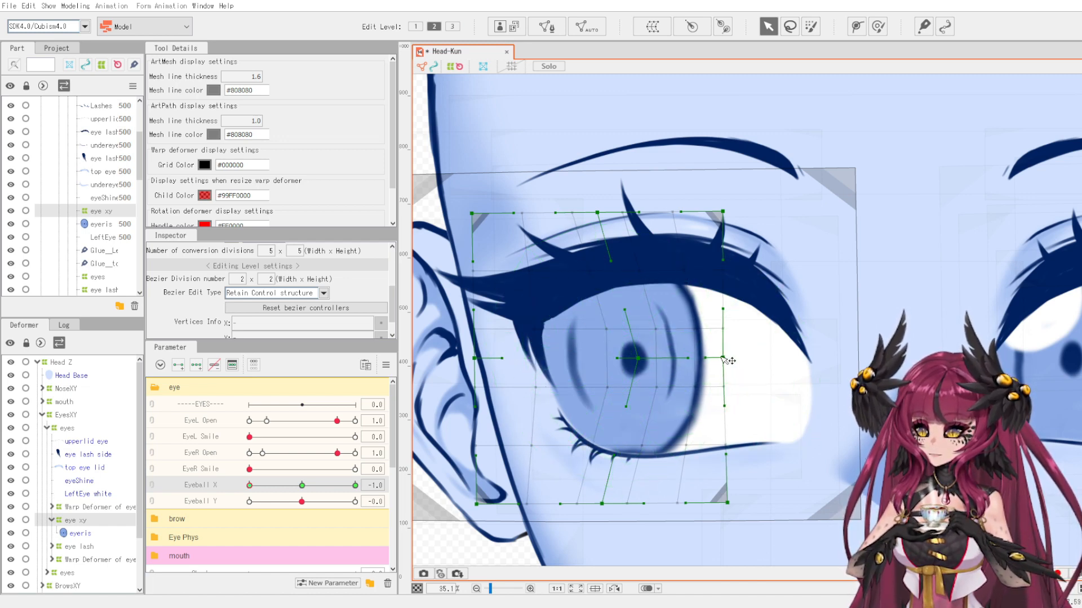
Pull the deformer's nose-side corners inward and straighten the vertical handles around its centre column at Eyeball X -1.0.
drag(727, 503, 710, 503)
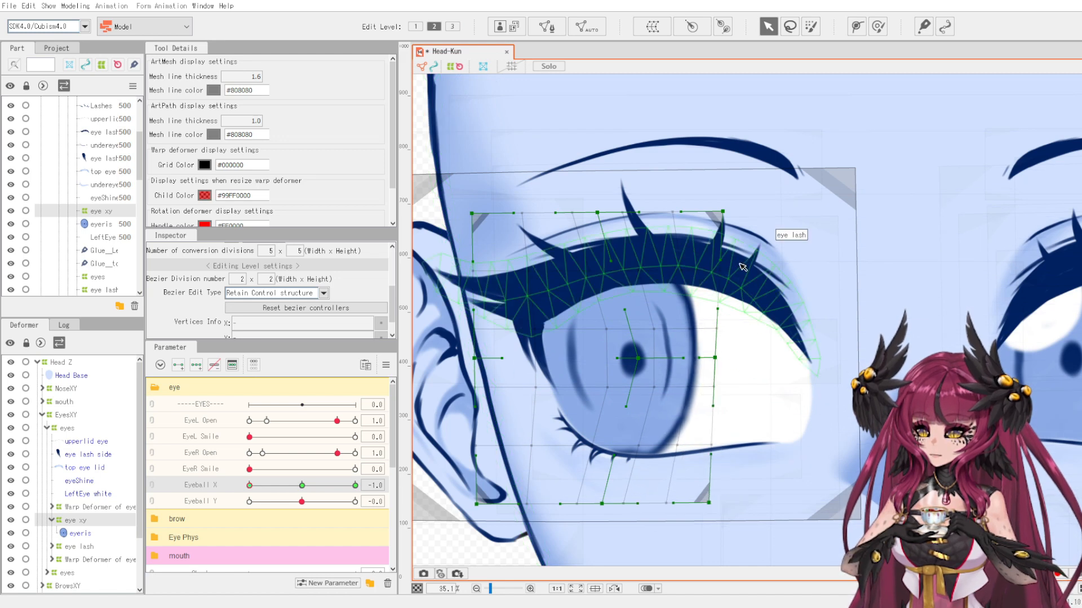
drag(723, 213, 704, 213)
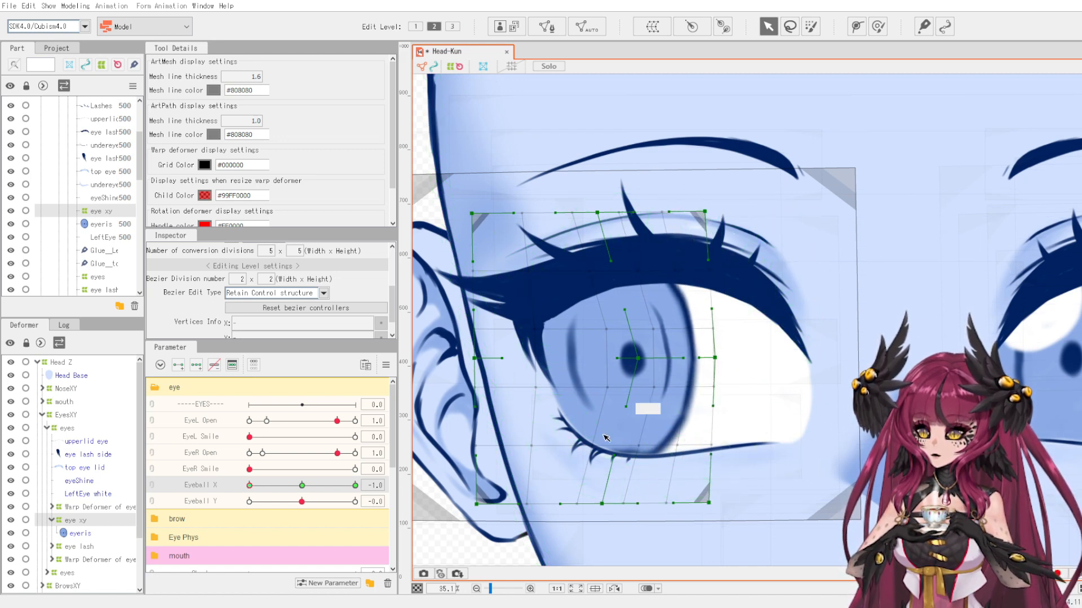
drag(626, 406, 633, 406)
drag(625, 309, 636, 310)
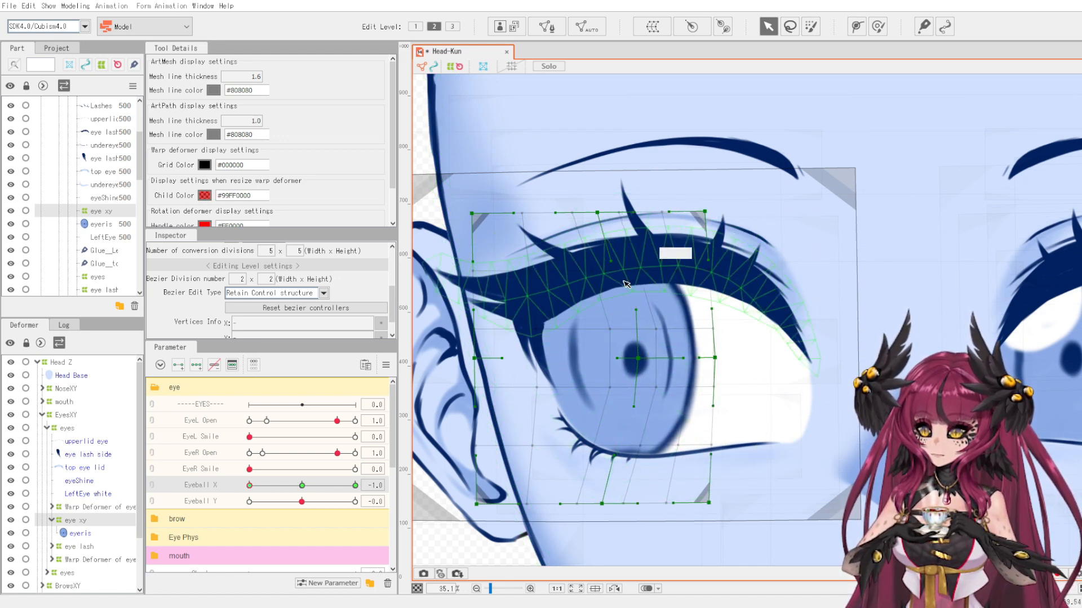
drag(610, 261, 621, 261)
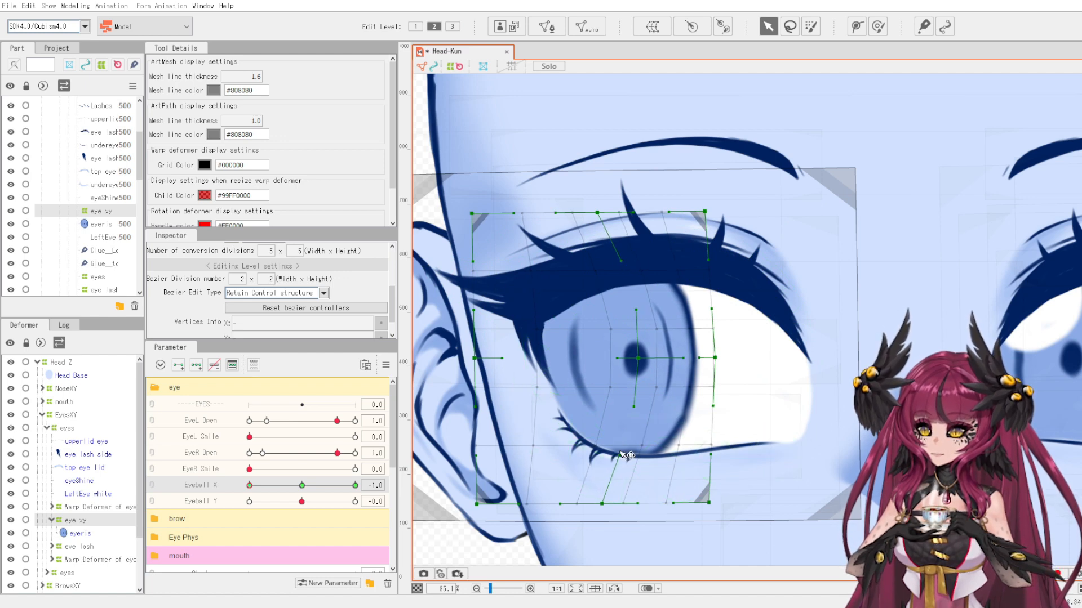
Nudge the deformer's centre point further toward the nose at Eyeball X -1.0, and return Eyeball X to 0.0.
scroll(639, 385, down, 3)
scroll(625, 370, up, 2)
drag(312, 485, 247, 483)
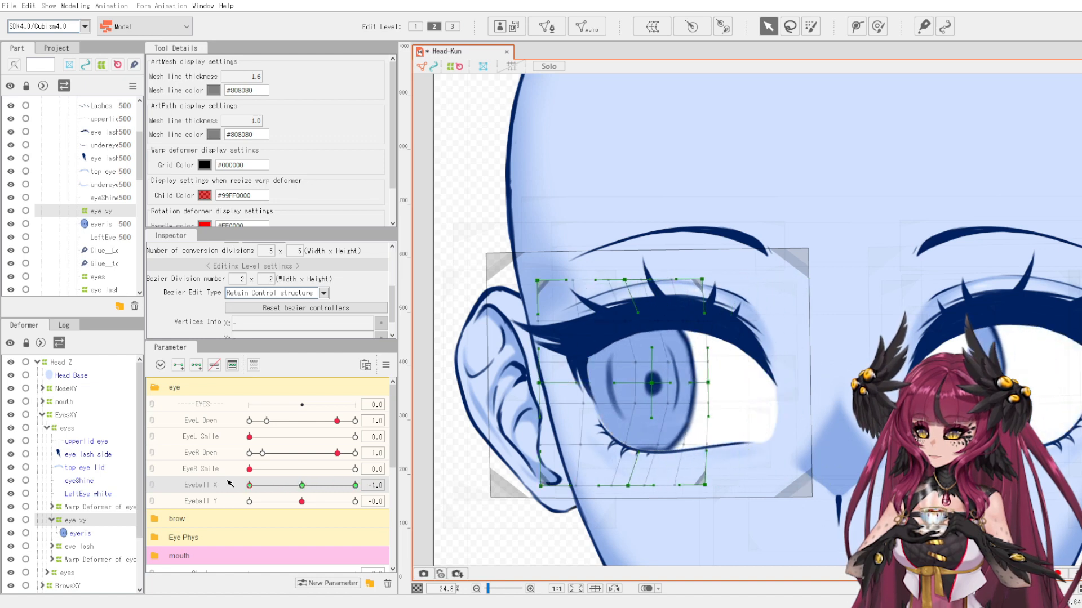
scroll(654, 392, up, 2)
drag(654, 393, 664, 392)
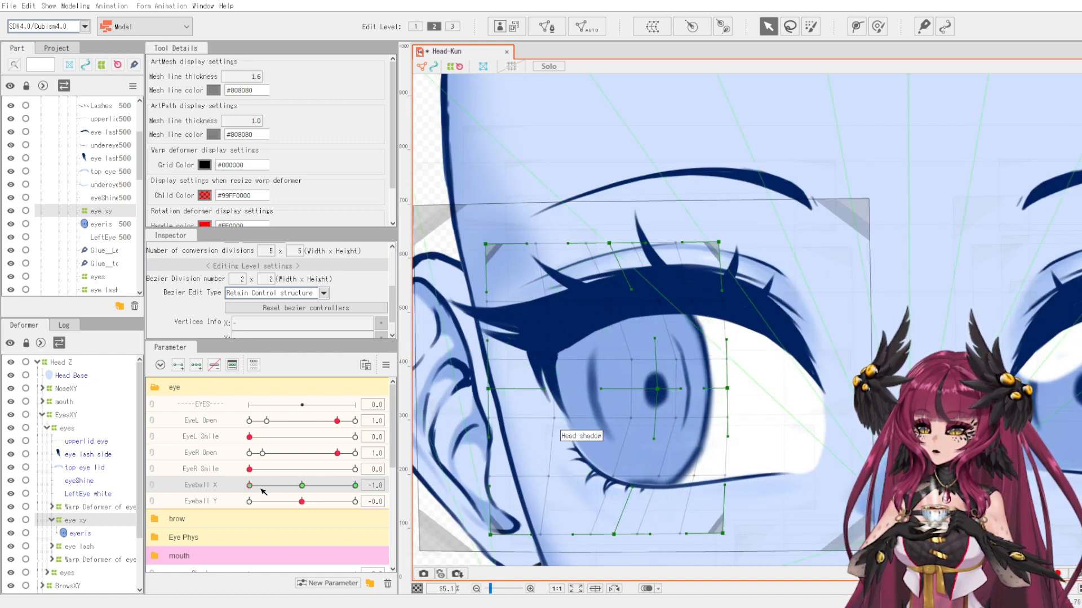
drag(263, 492, 303, 500)
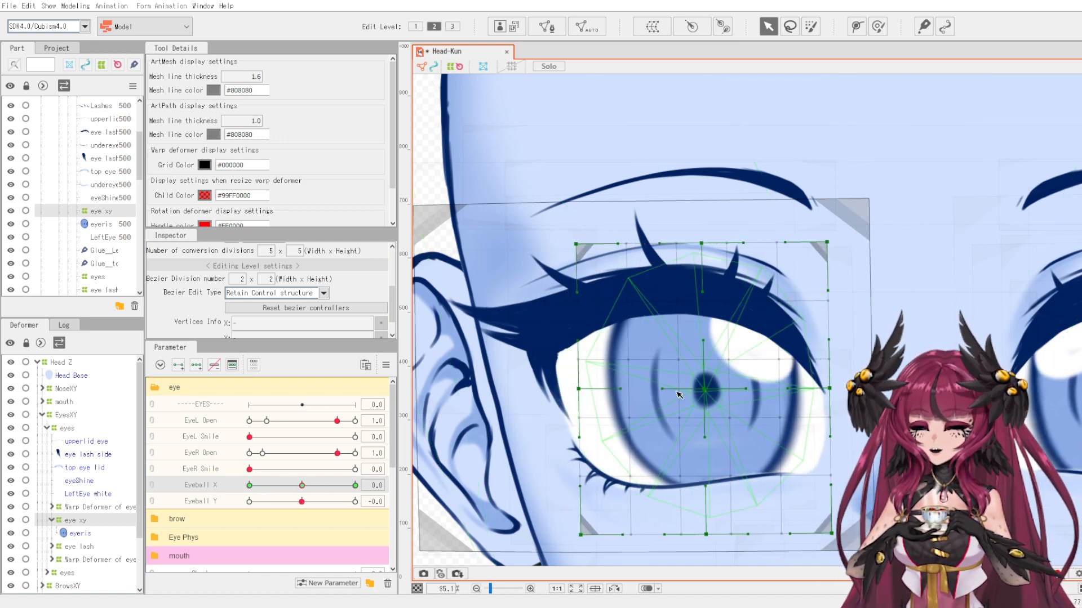
scroll(679, 394, down, 2)
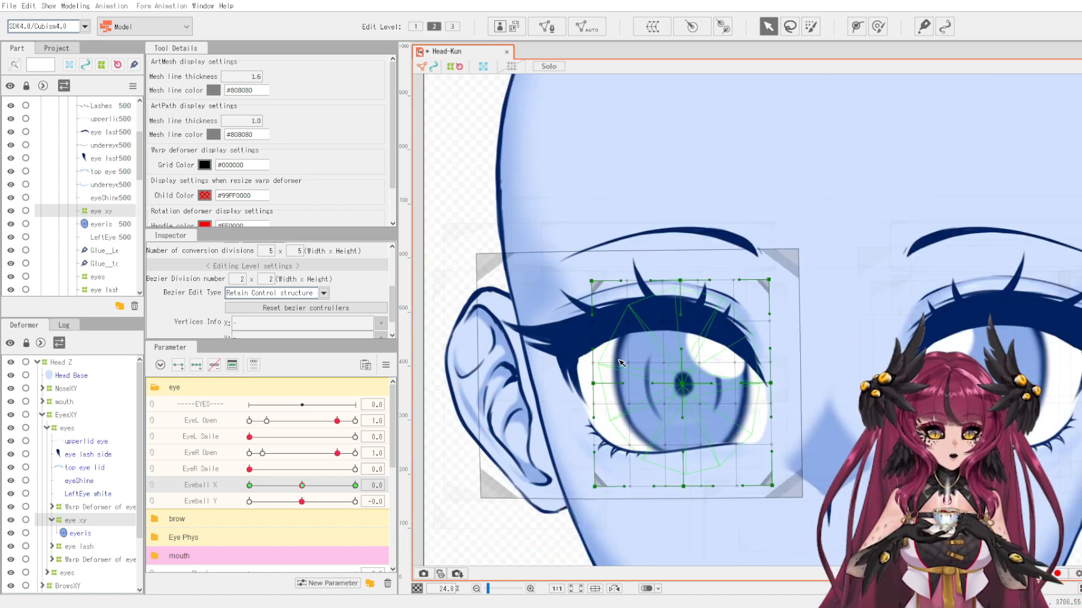
Add three keys to the eye xy deformer on Eyeball Y, and shift the deformer upward at Eyeball Y 1.0.
click(197, 502)
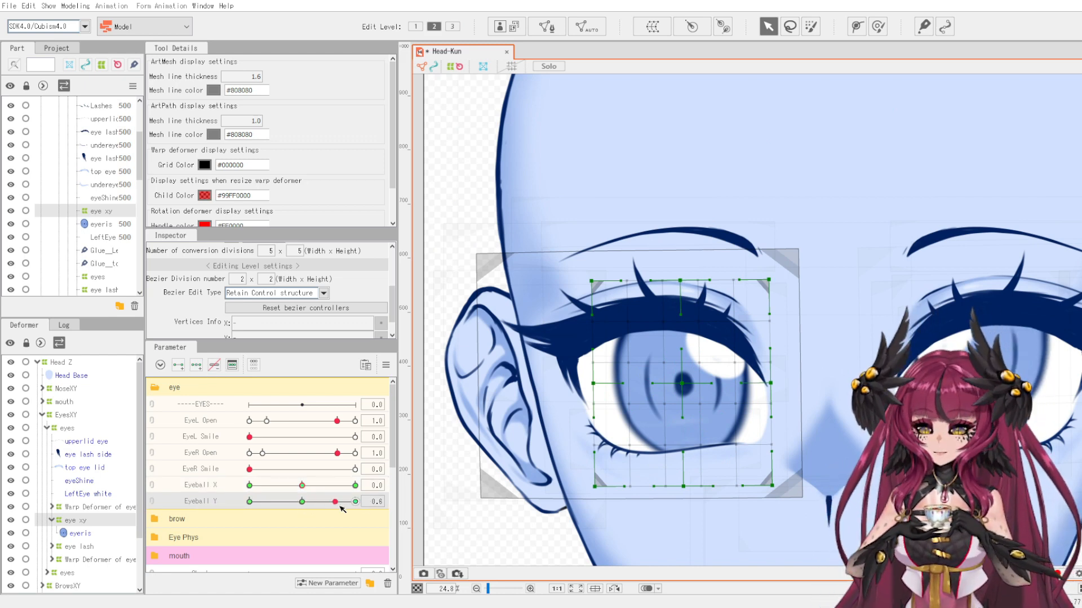
drag(340, 506, 355, 502)
drag(683, 384, 680, 350)
key(ctrl+z)
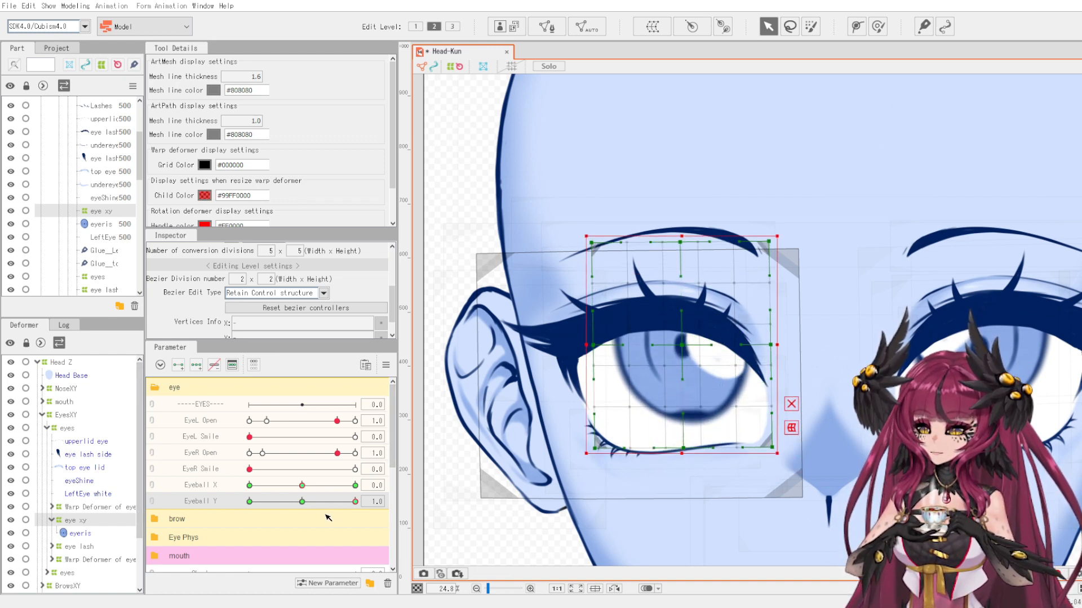
At Eyeball Y -1.0, move the eye xy deformer down and bow its middle row by offsetting the centre point slightly upward.
drag(349, 503, 249, 501)
drag(681, 379, 682, 404)
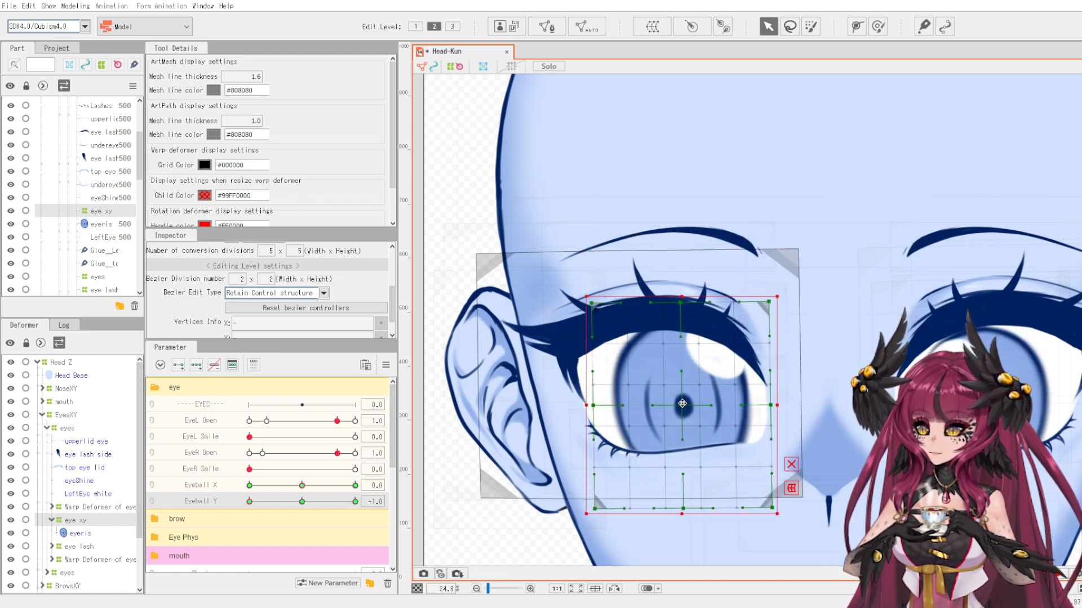
key(ctrl+z)
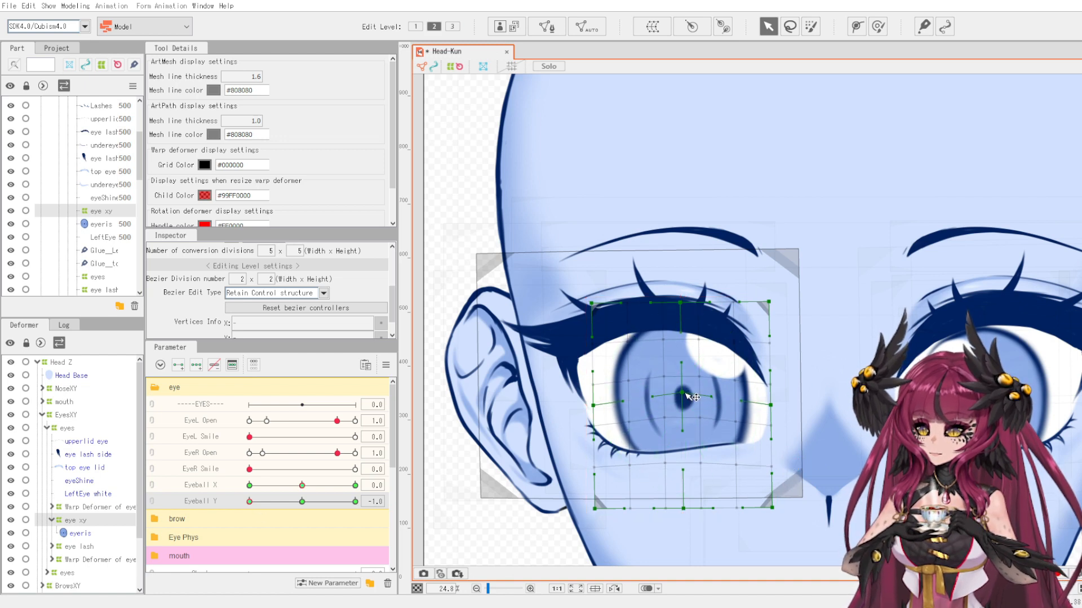
click(686, 407)
drag(685, 407, 686, 422)
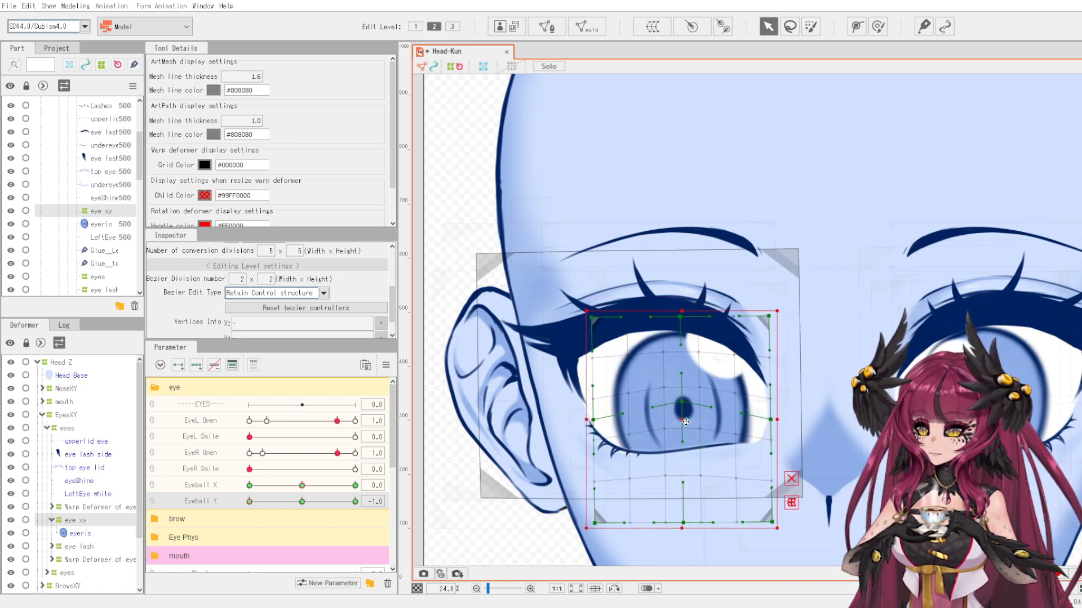
At Eyeball Y 1.0, pull the eye xy deformer's centre point down and raise the points along its lower edge.
drag(249, 502, 449, 494)
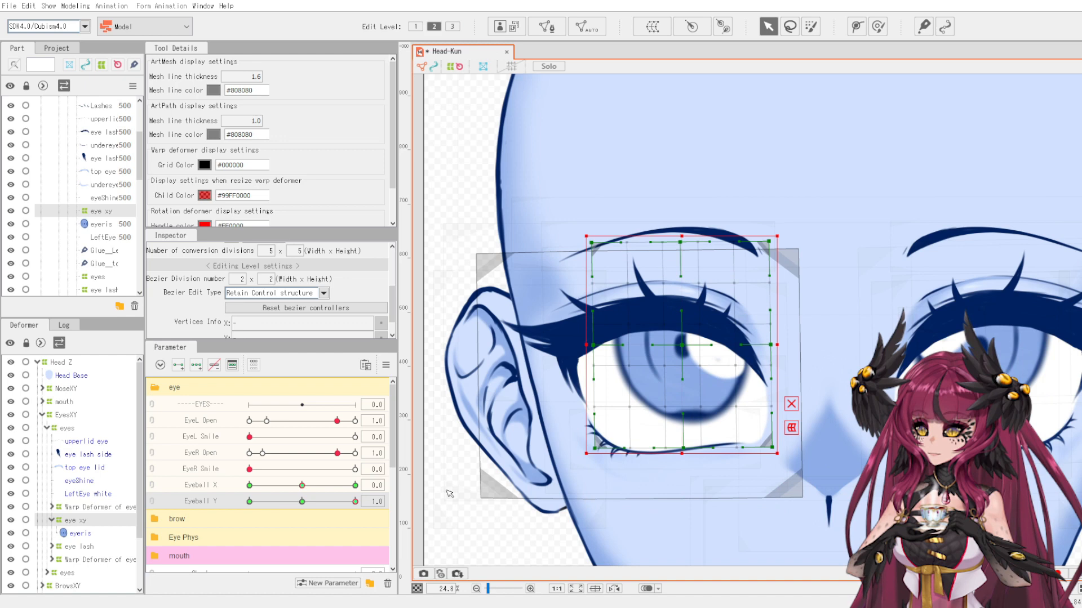
click(790, 406)
drag(682, 345, 682, 363)
drag(684, 448, 684, 435)
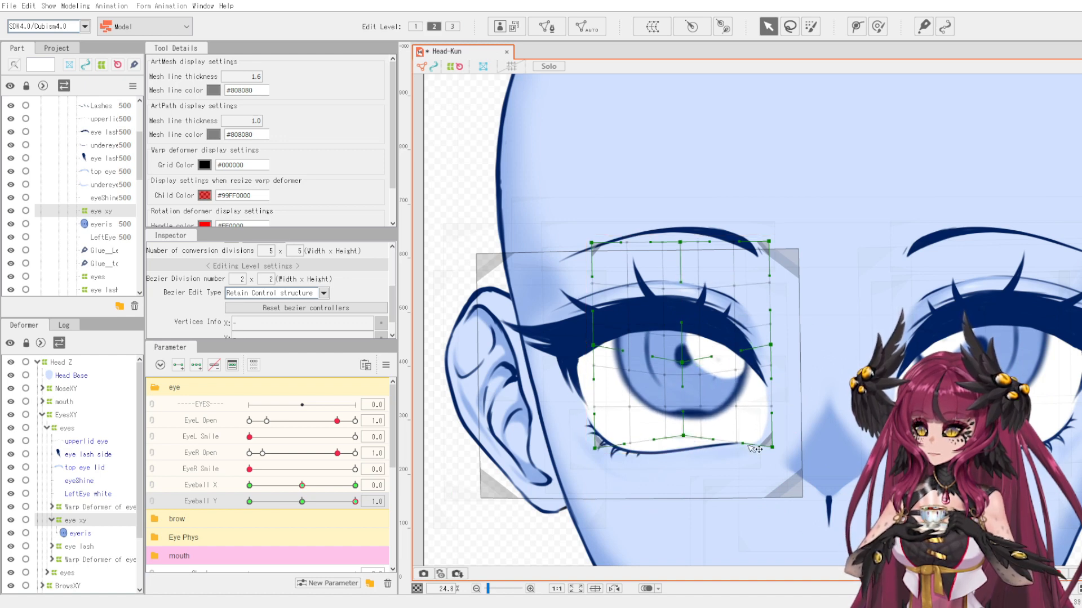
drag(772, 448, 772, 433)
drag(595, 448, 595, 438)
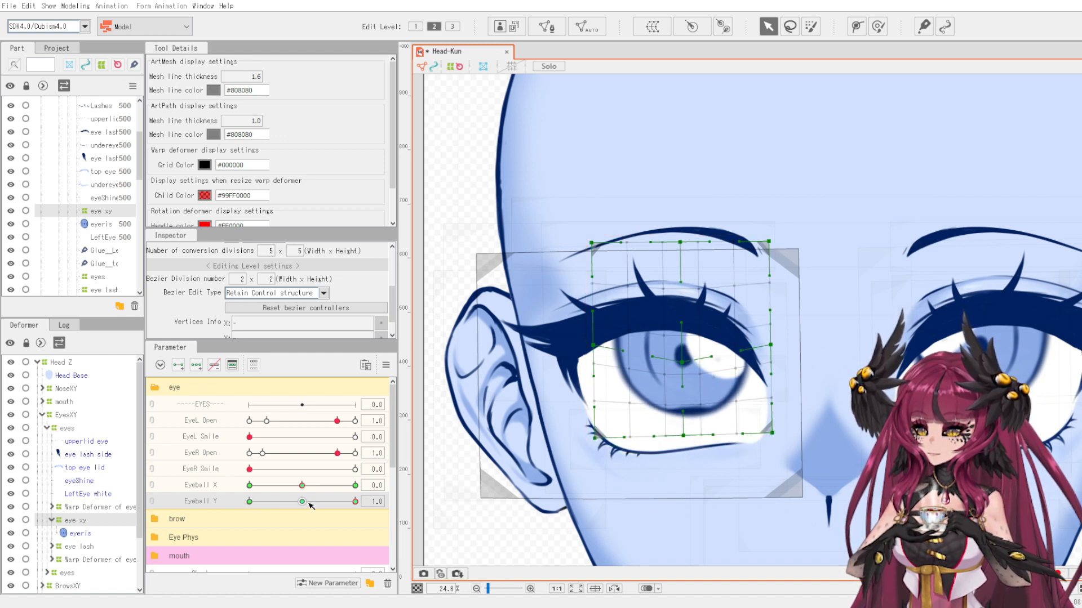
Preview the Eyeball Y movement and link Eyeball X with Eyeball Y into one combined parameter grid.
drag(308, 503, 270, 506)
drag(270, 506, 308, 504)
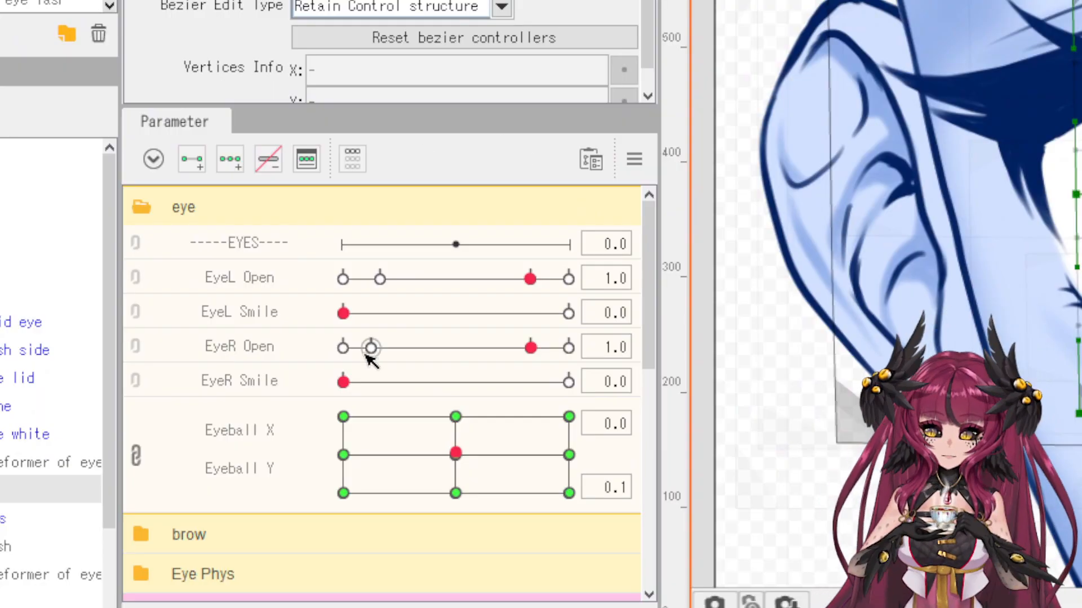
click(136, 461)
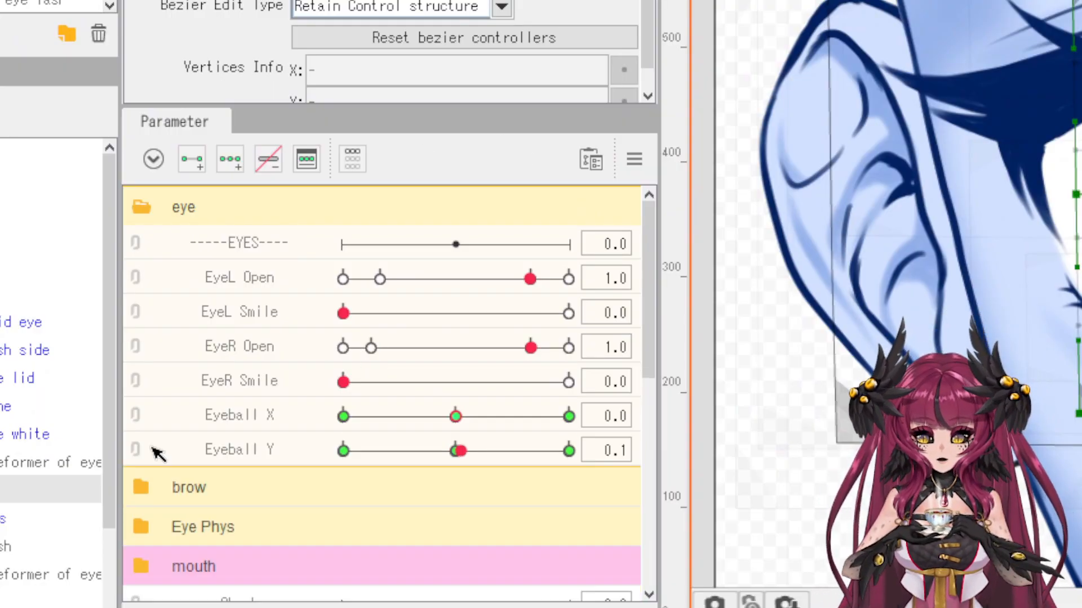
click(141, 420)
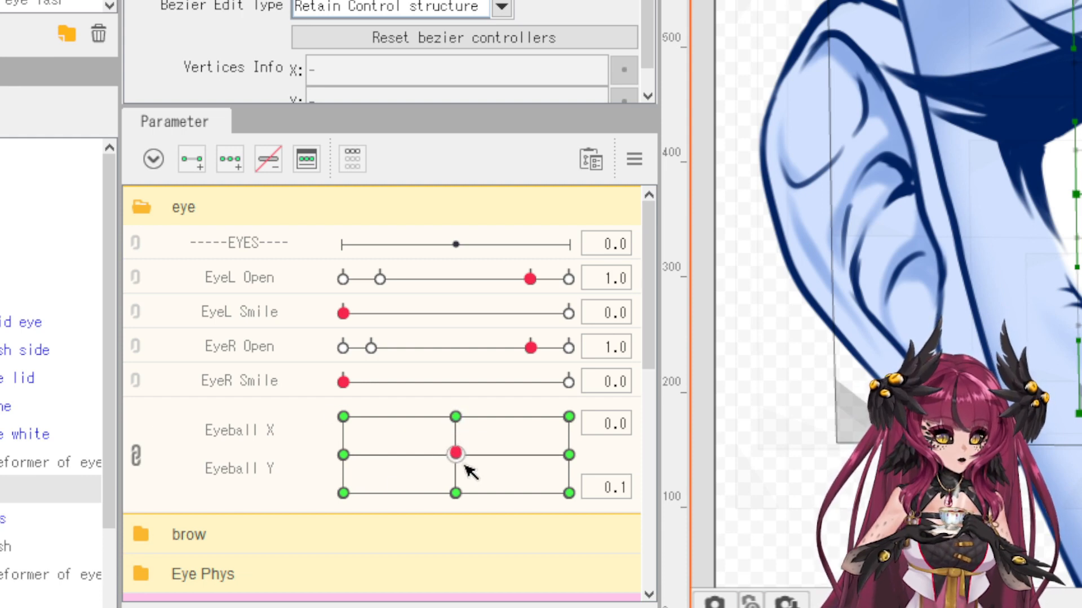
Synthesize all four corner keys of Eyeball X and Eyeball Y for the selected object from the default value, and test the combined motion.
click(633, 169)
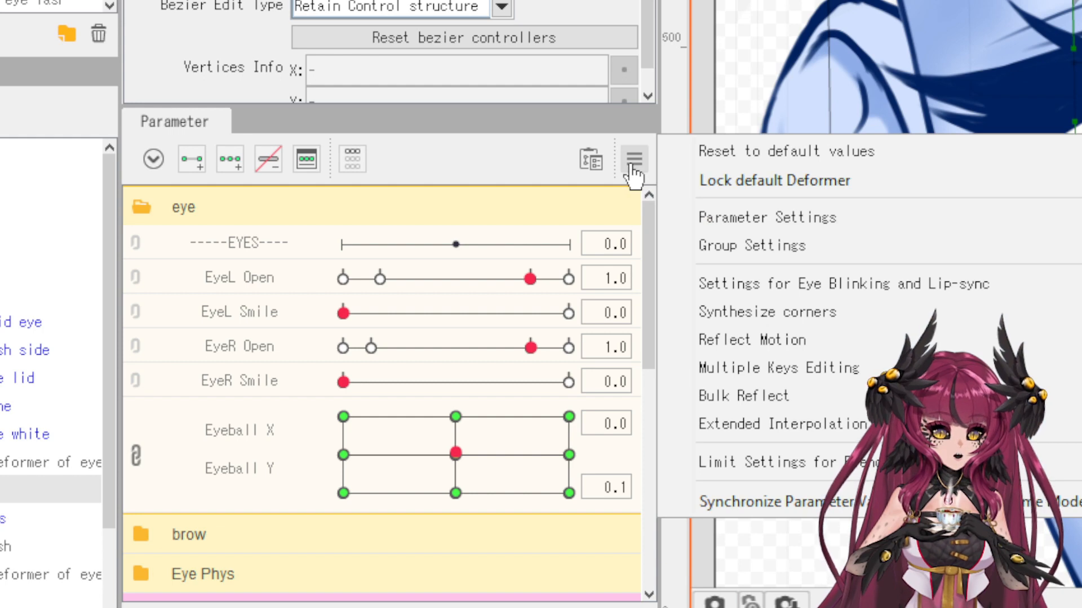
click(762, 311)
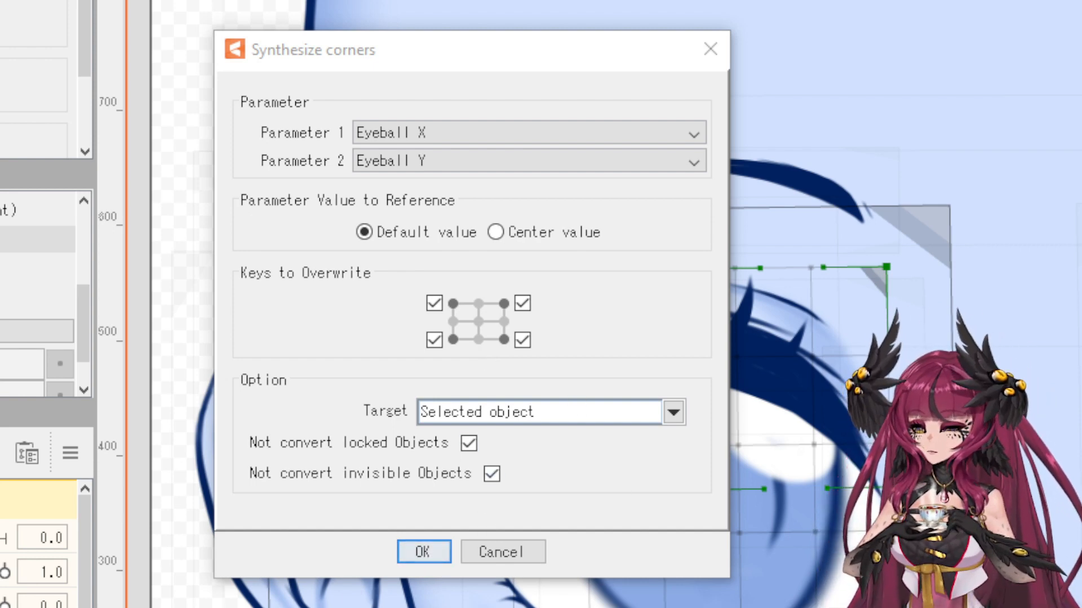
click(433, 554)
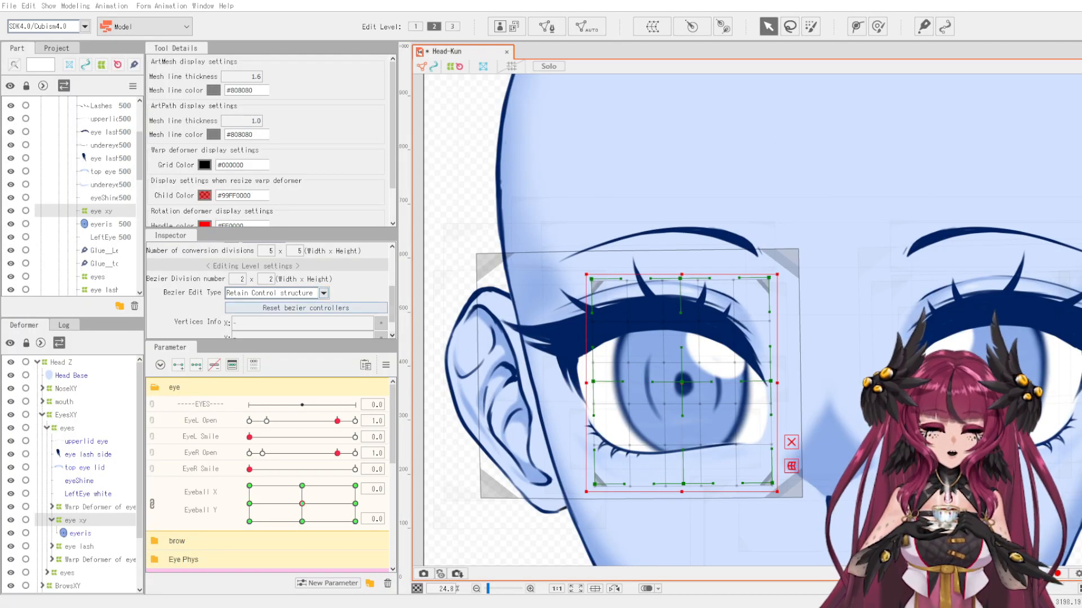
click(302, 506)
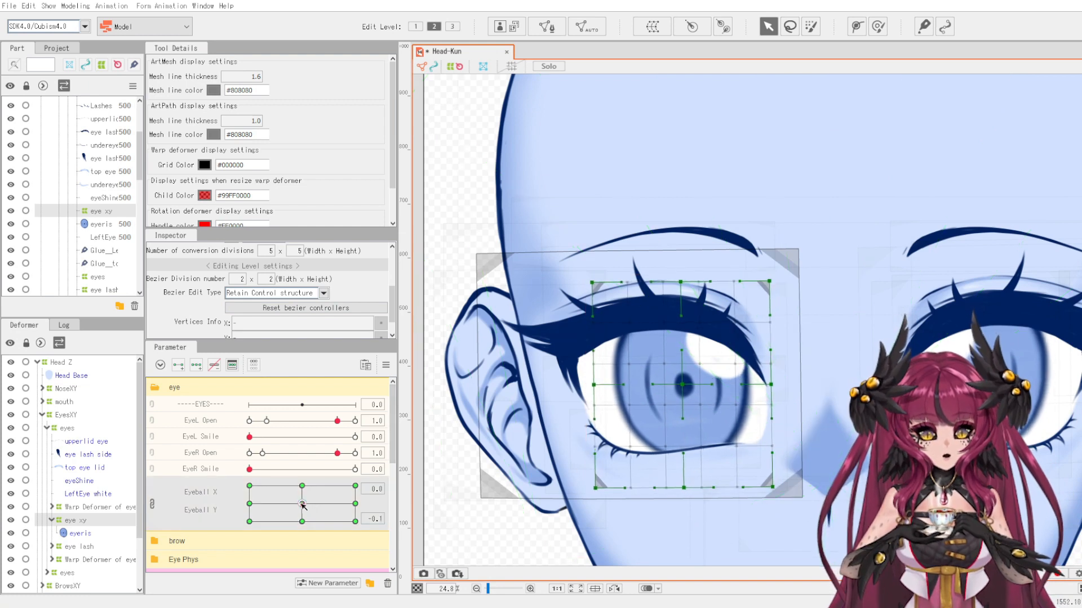
mouse_move(302, 505)
mouse_down()
mouse_move(264, 504)
mouse_move(282, 491)
mouse_move(316, 497)
mouse_move(248, 511)
mouse_move(301, 506)
mouse_up()
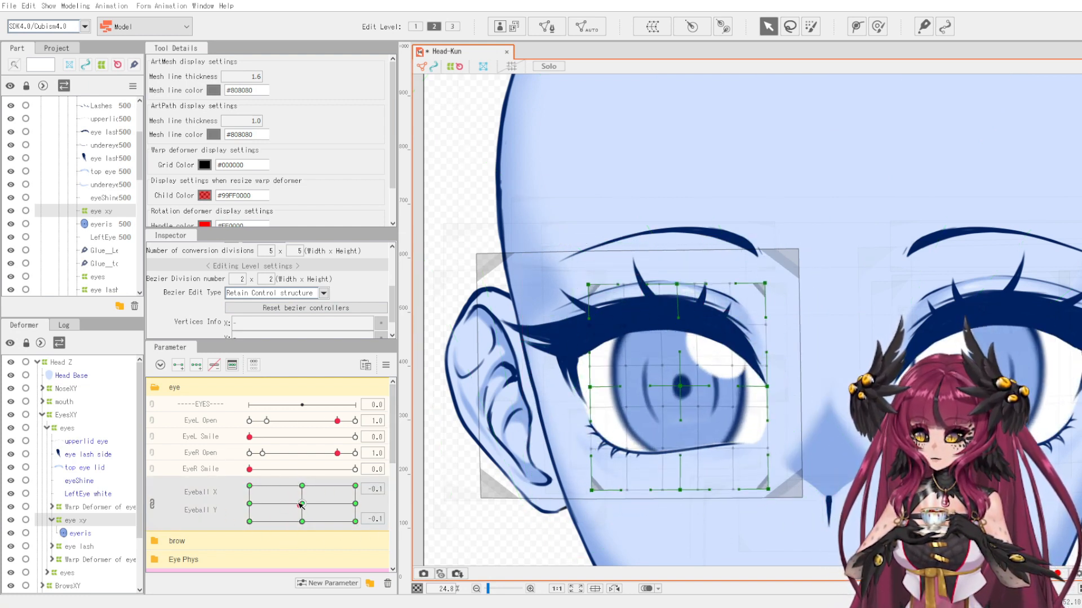
click(681, 387)
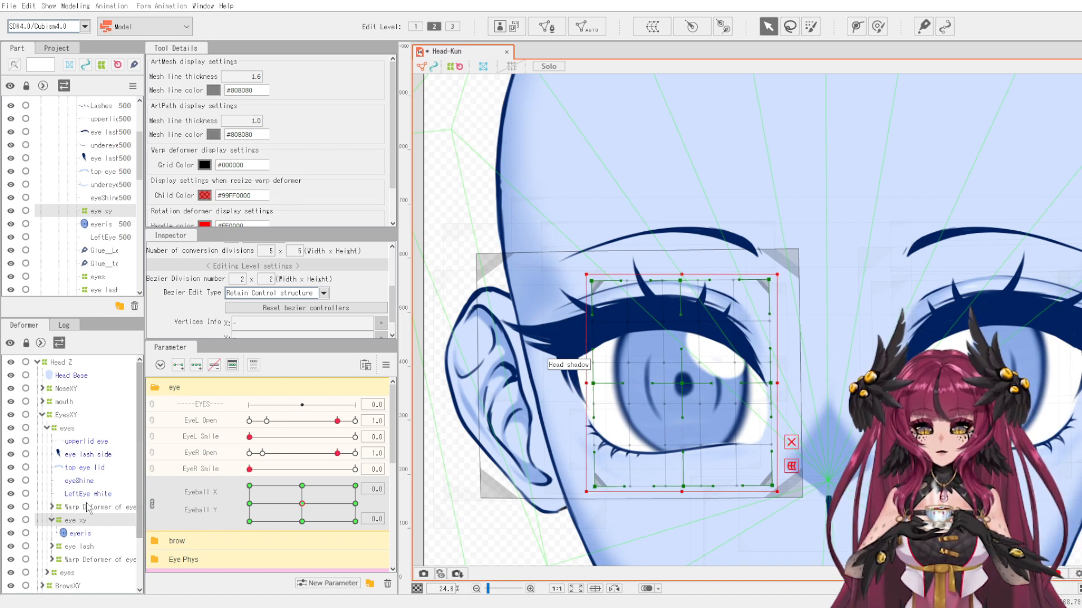
Create a warp deformer around the eyeShine mesh, unlink Eyeball X from Eyeball Y and add three keys to the new deformer.
click(79, 481)
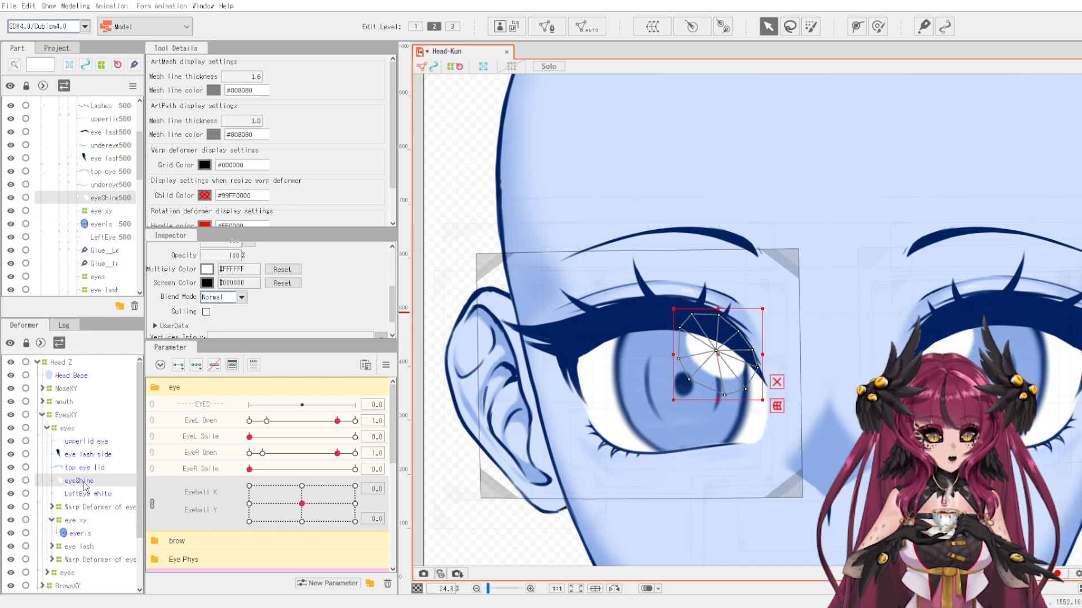
click(652, 27)
click(153, 505)
click(196, 366)
Shift the eyeShine warp deformer toward the nose at Eyeball X 1.0 and toward the ear at Eyeball X -1.0.
drag(302, 485, 355, 486)
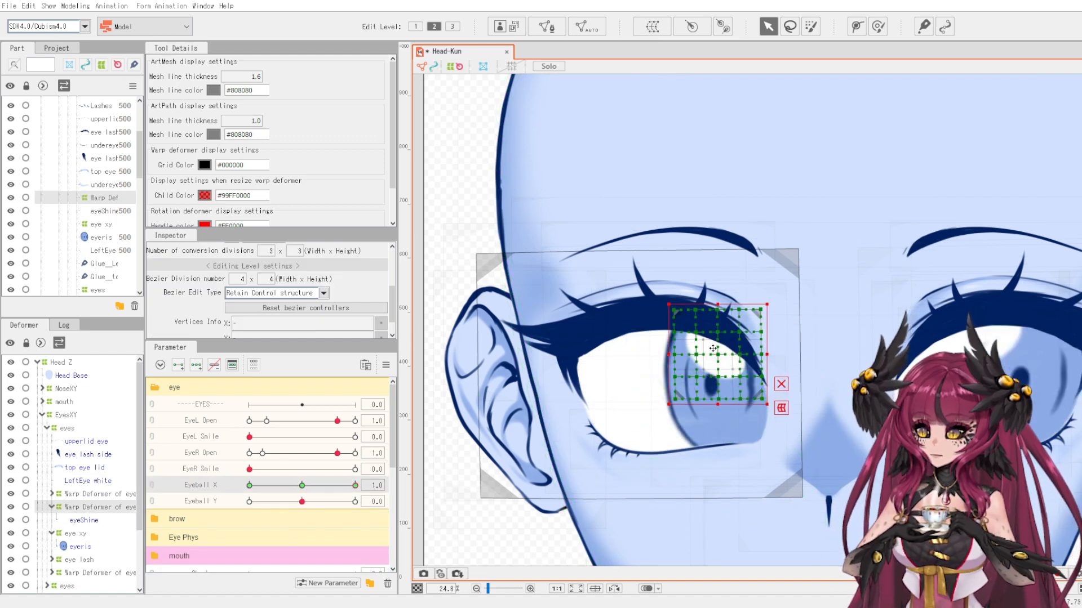
drag(718, 362, 746, 362)
drag(351, 486, 208, 486)
drag(743, 341, 686, 341)
Adjust the eyeShine deformer's position for Eyeball Y, then link Eyeball X with Eyeball Y and synthesize their corners.
drag(250, 486, 399, 508)
mouse_move(727, 358)
mouse_down()
mouse_move(725, 318)
mouse_move(736, 339)
mouse_move(717, 366)
mouse_up()
click(151, 486)
click(386, 365)
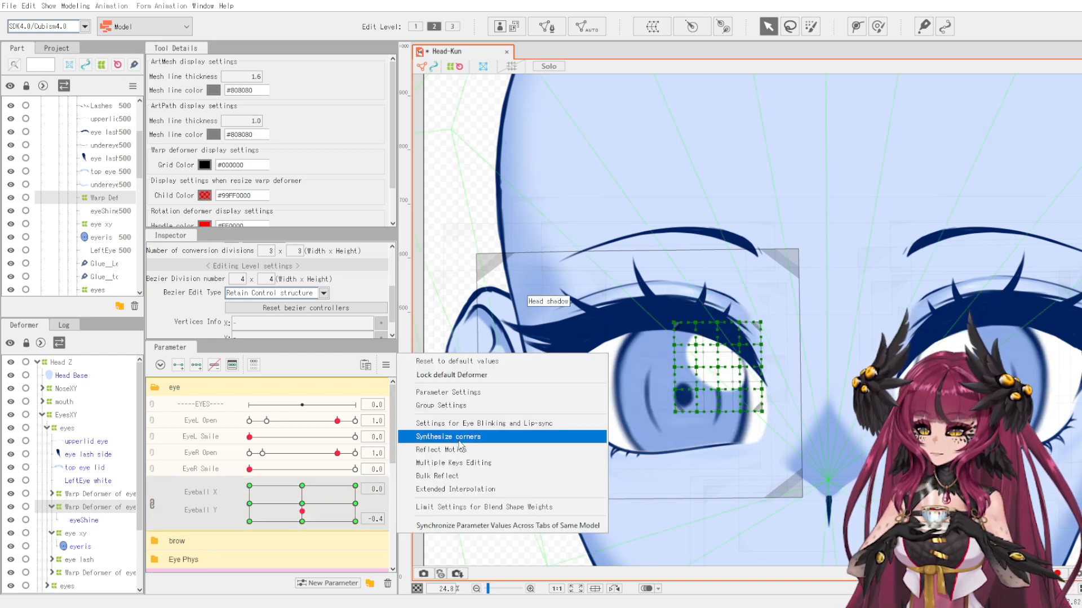
click(442, 437)
Select the eyeris mesh and test the eye with the Eyeball X/Y, EyeL Open and EyeL Smile parameters.
click(80, 546)
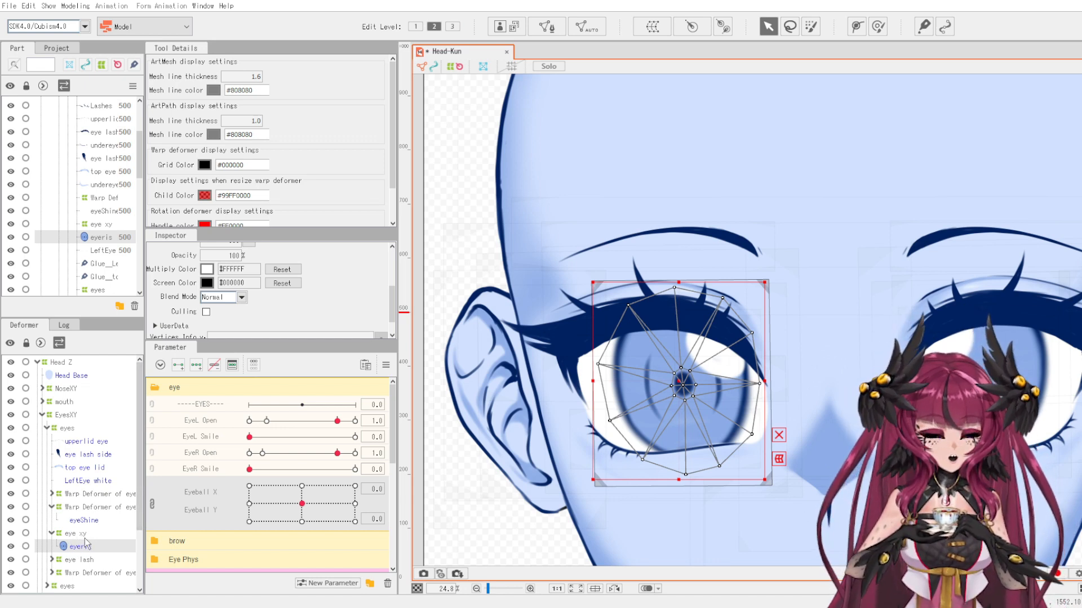
mouse_move(302, 504)
mouse_down()
mouse_move(271, 491)
mouse_move(325, 511)
mouse_move(318, 488)
mouse_move(270, 488)
mouse_move(274, 513)
mouse_move(303, 506)
mouse_up()
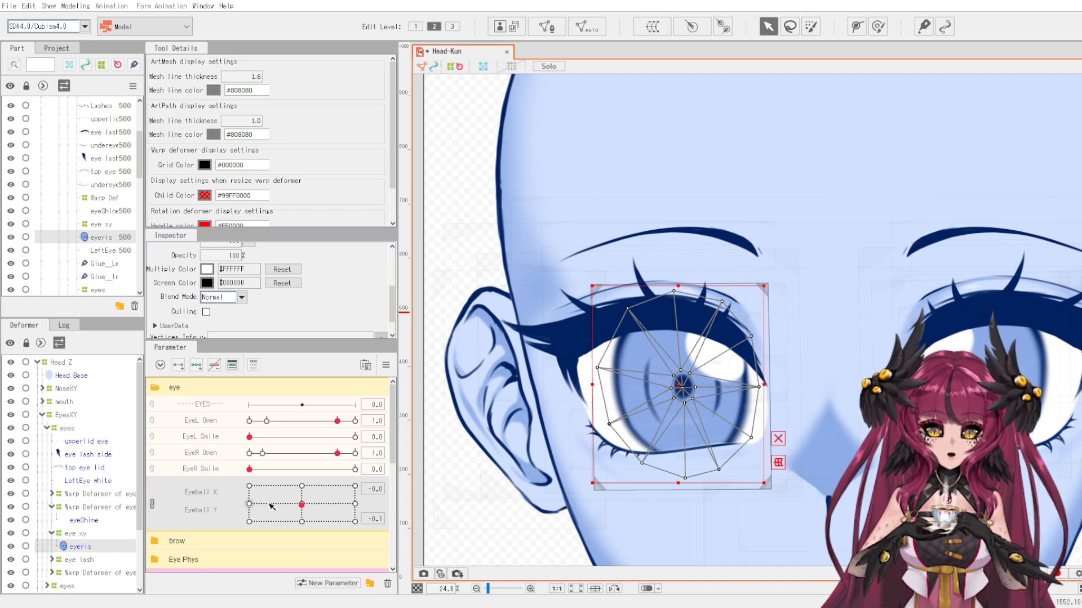
scroll(601, 412, down, 2)
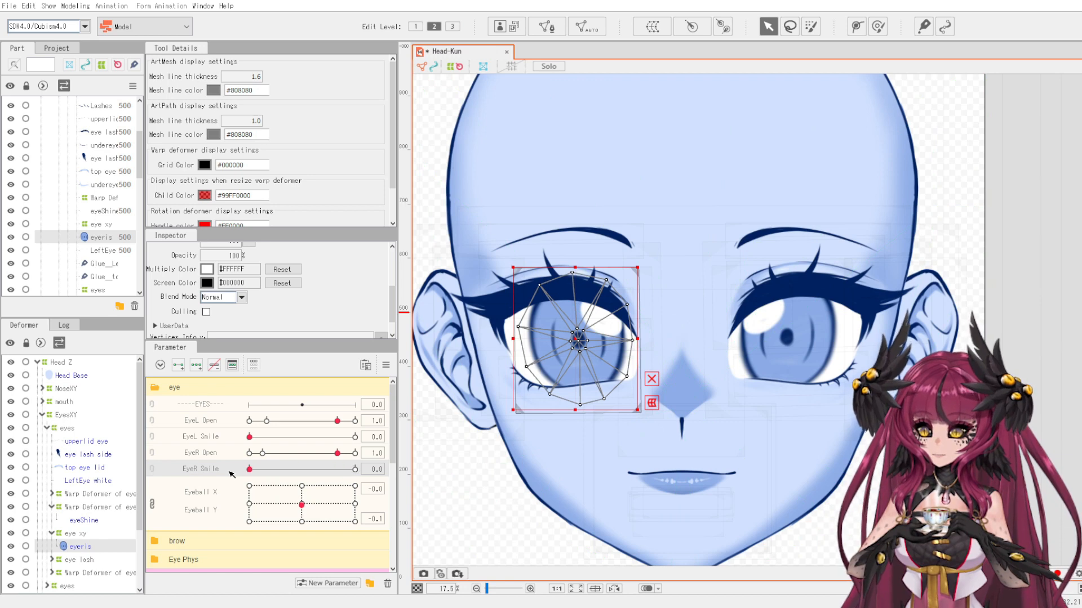
drag(337, 453, 311, 423)
drag(249, 437, 289, 438)
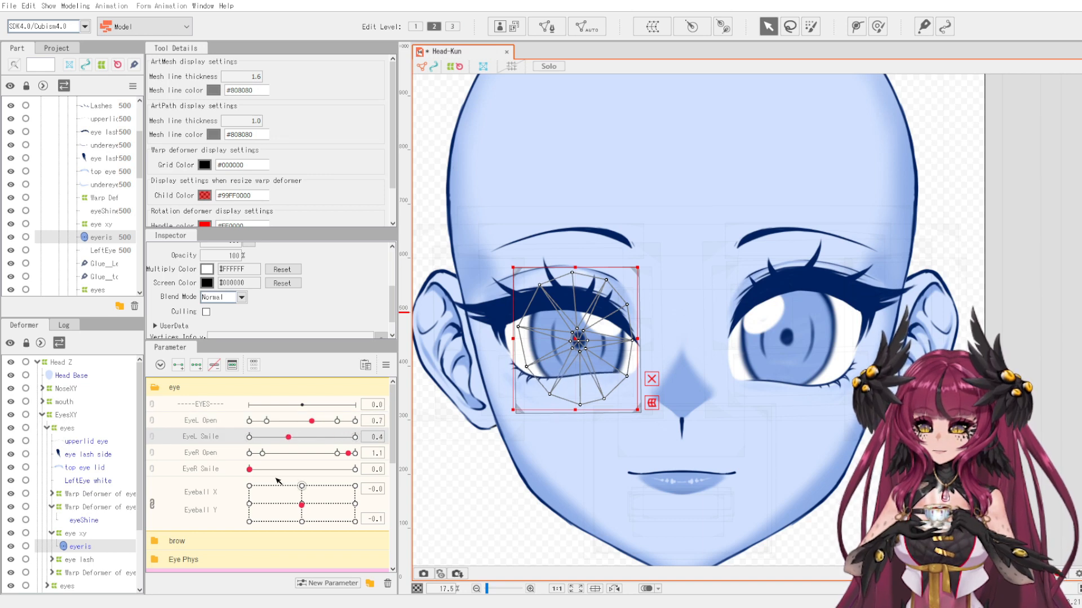
mouse_move(302, 504)
mouse_down()
mouse_move(242, 517)
mouse_move(254, 503)
mouse_move(300, 508)
mouse_up()
Expand the Eye Phys parameter group and try out its eye wiggle, eye shine and eye lashes parameters.
scroll(233, 493, down, 1)
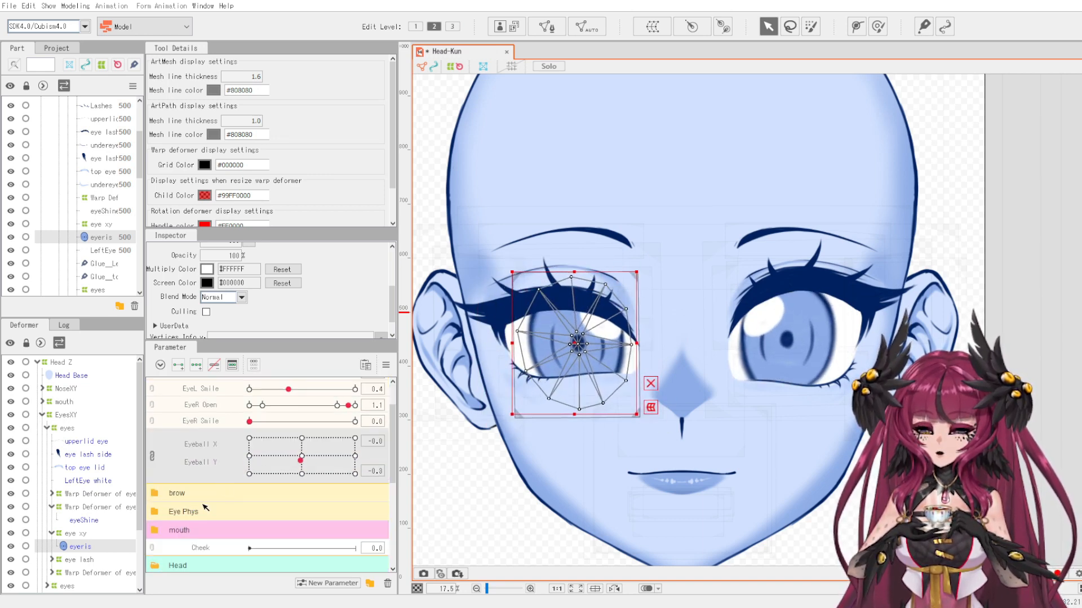
click(160, 513)
scroll(237, 507, down, 2)
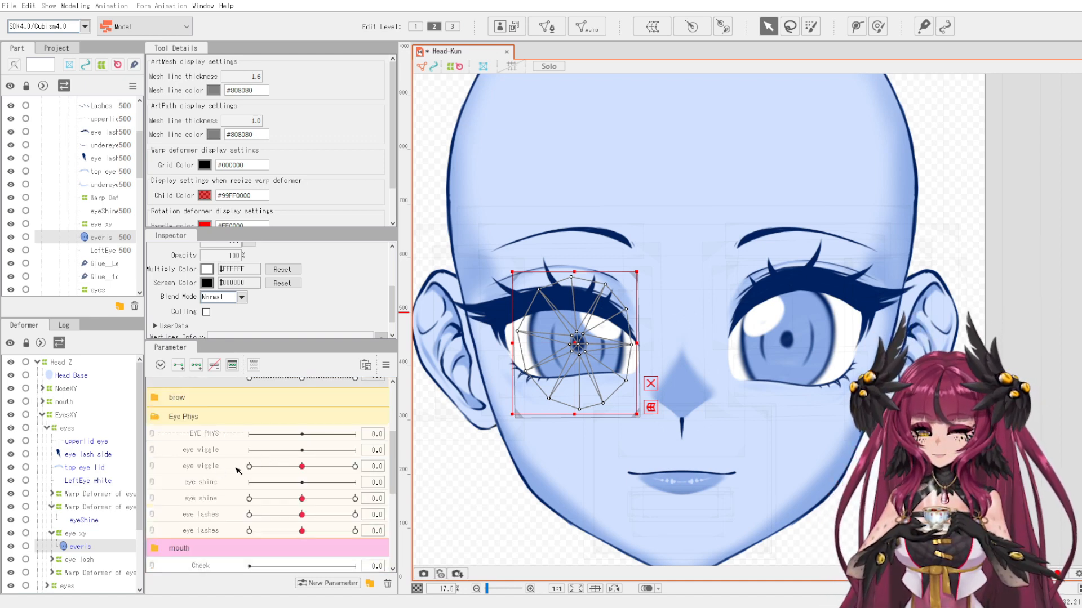
click(302, 466)
mouse_move(309, 466)
mouse_down()
mouse_move(284, 466)
mouse_move(302, 467)
mouse_up()
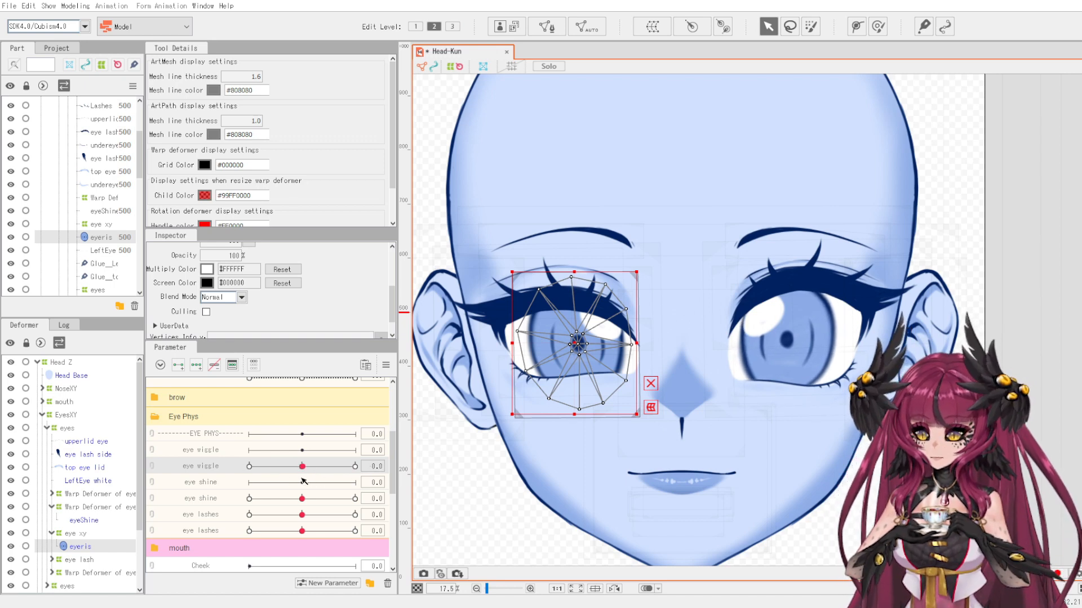
mouse_move(302, 499)
mouse_down()
mouse_move(262, 499)
mouse_move(355, 498)
mouse_move(330, 498)
mouse_move(310, 524)
mouse_move(299, 514)
mouse_up()
click(329, 514)
click(302, 531)
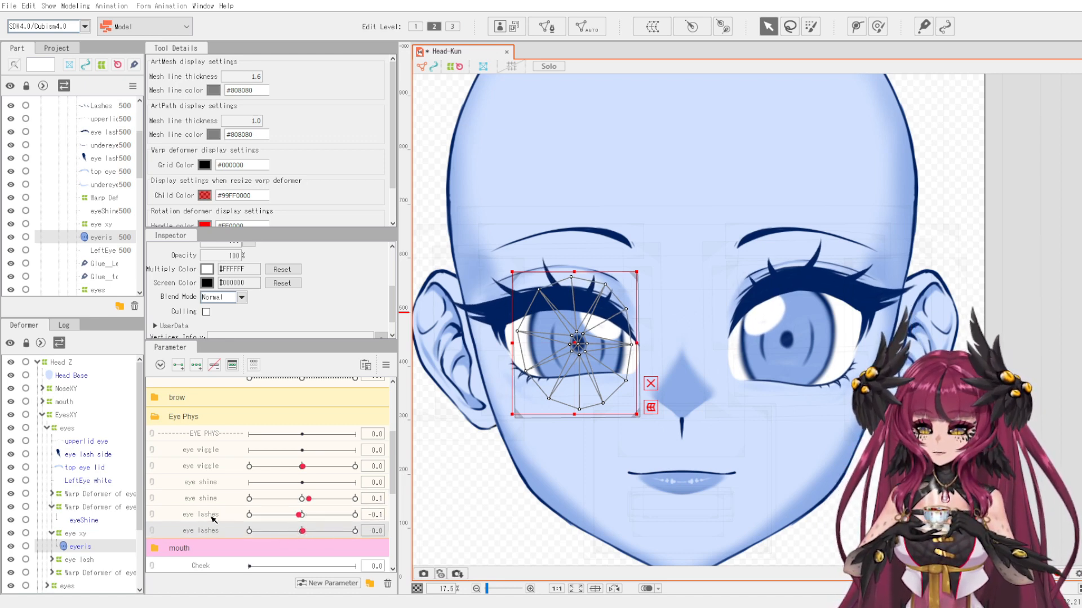
Select all objects keyed to the first keyed eye lashes parameter, preview their motion and delete their keys from it.
click(278, 511)
click(374, 514)
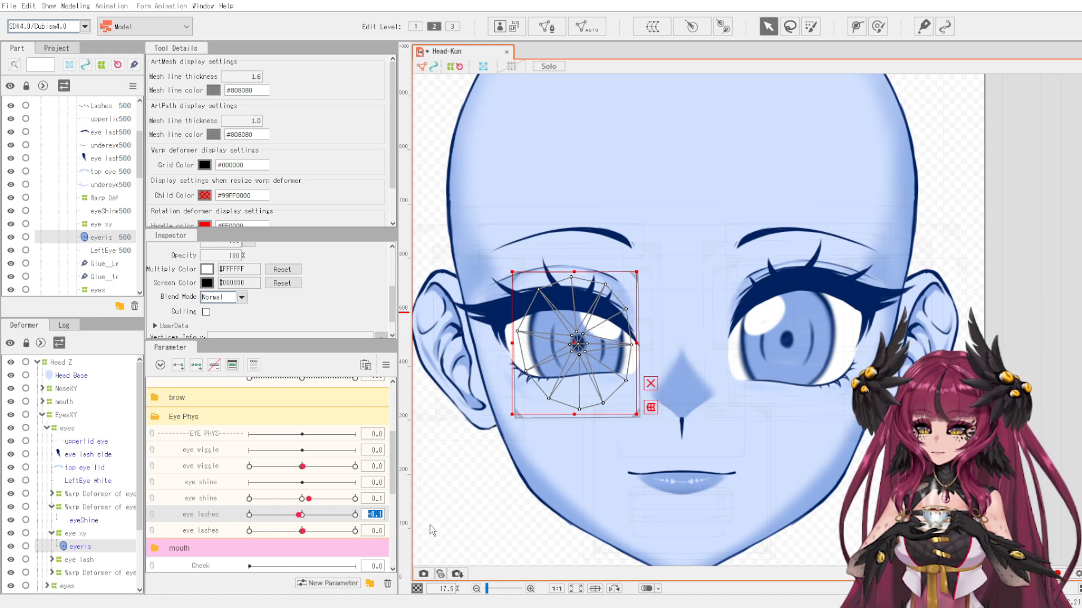
click(431, 525)
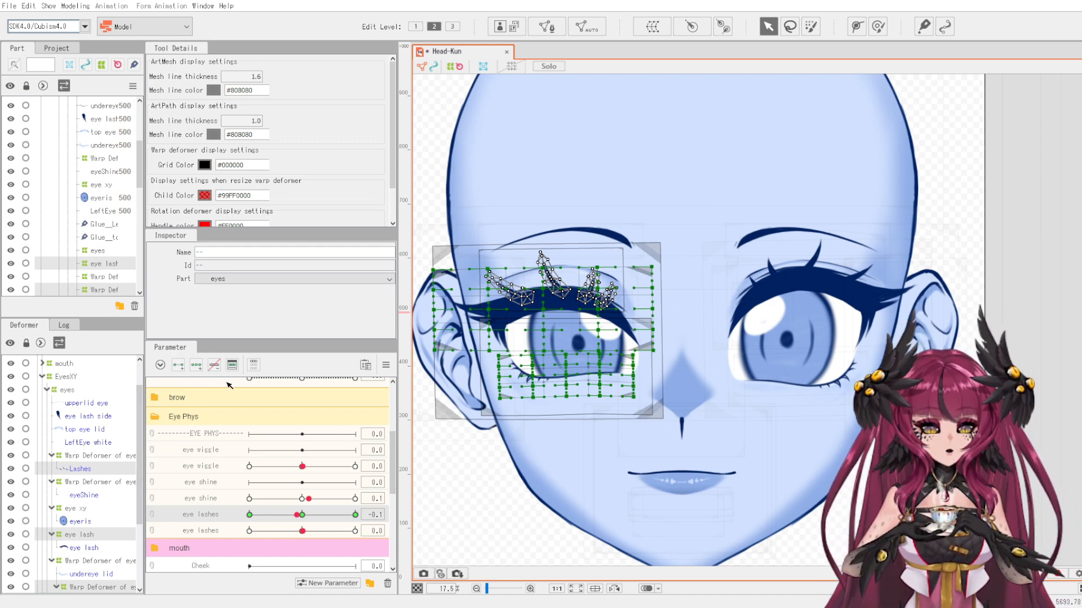
drag(296, 514, 308, 554)
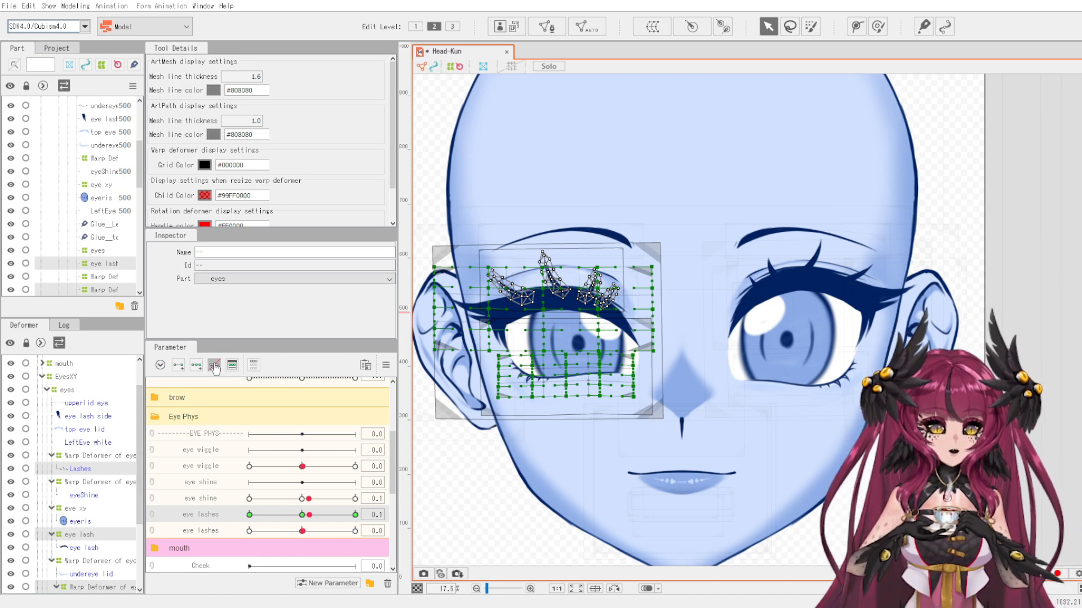
Move the Lashes mesh out of Warp Deformer of eyes10 to sit directly under the eyes deformer, and delete the emptied warp deformer.
click(90, 470)
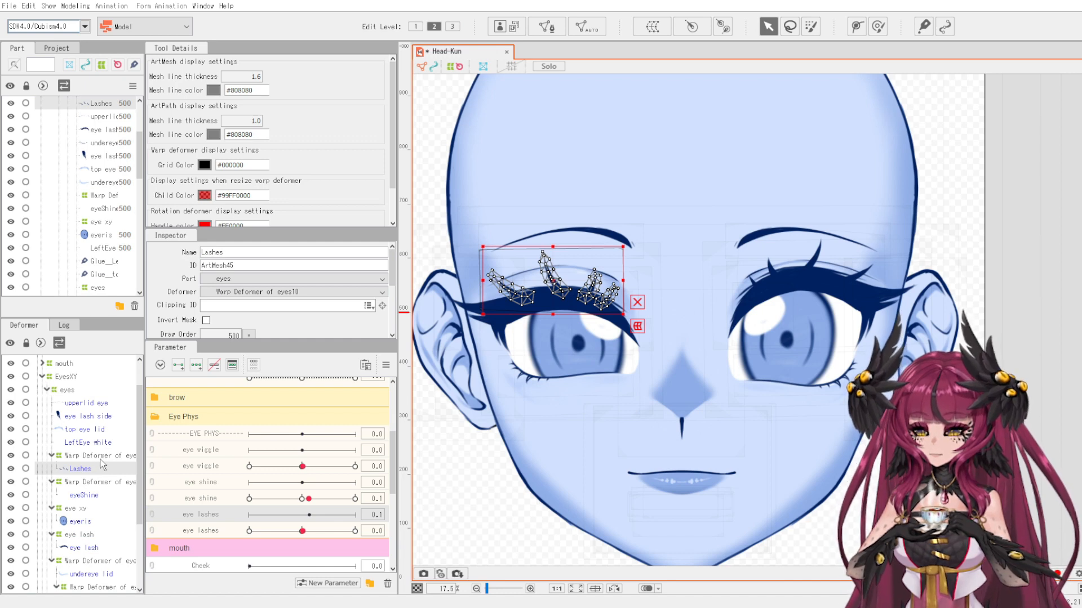
click(97, 459)
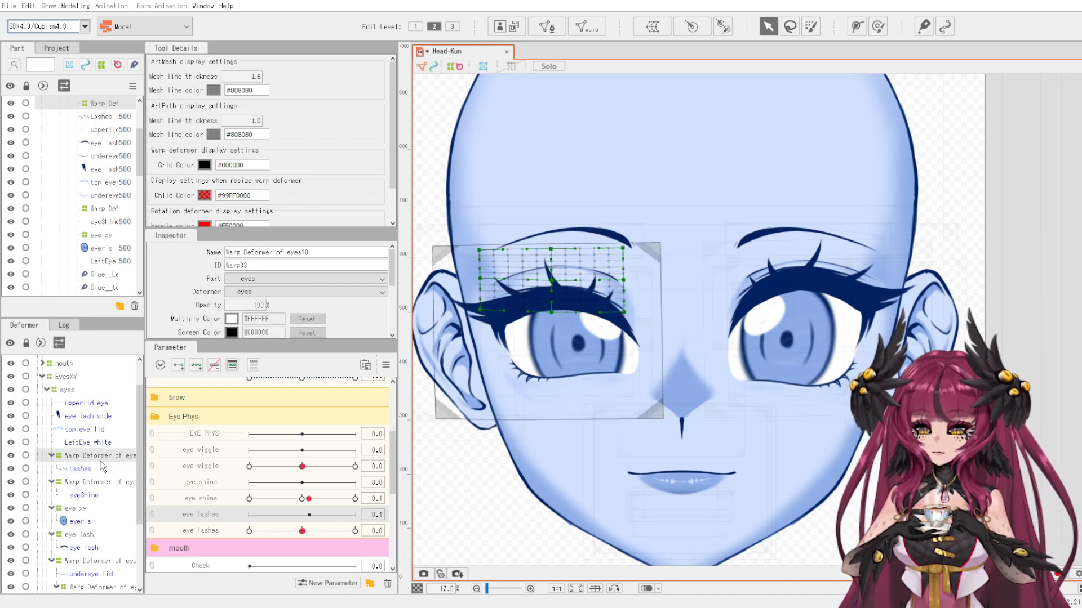
drag(96, 468, 93, 453)
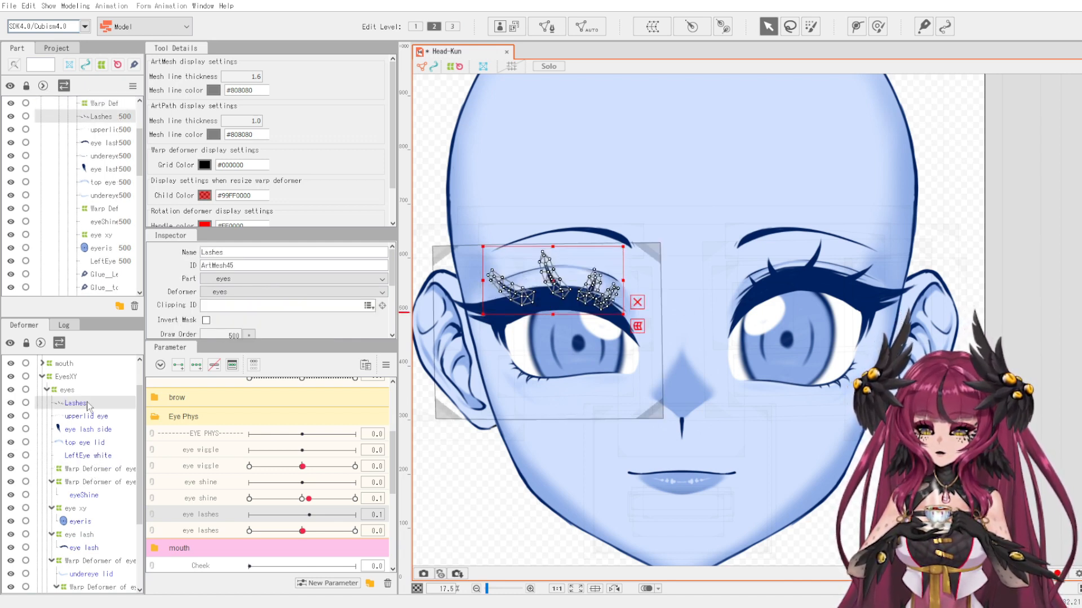
scroll(552, 282, up, 3)
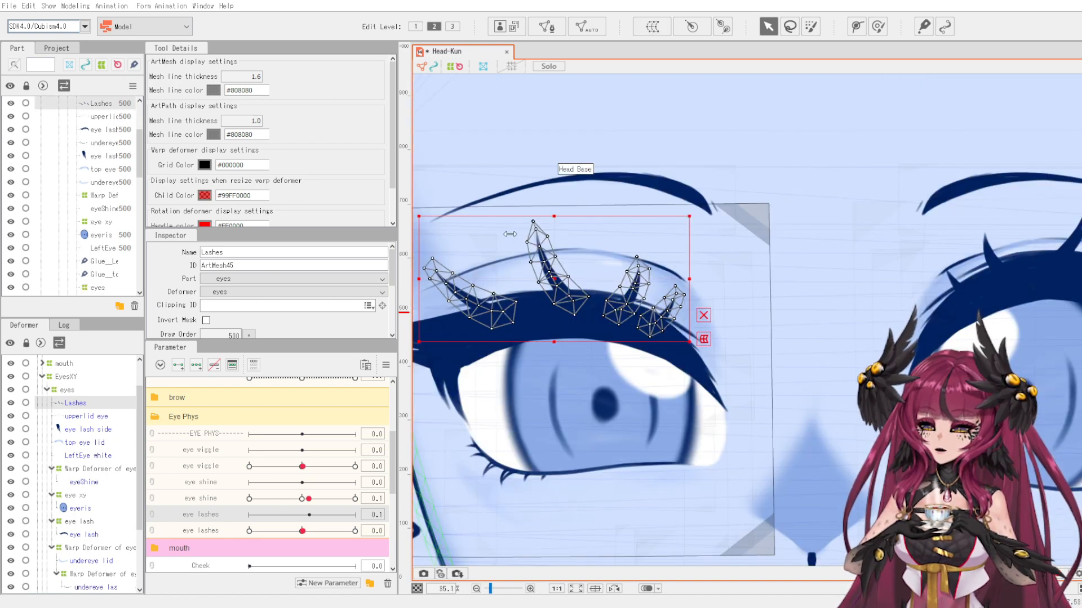
Create a warp deformer around the Lashes mesh and add three keys for it on the first eye lashes parameter.
click(401, 314)
scroll(681, 315, down, 2)
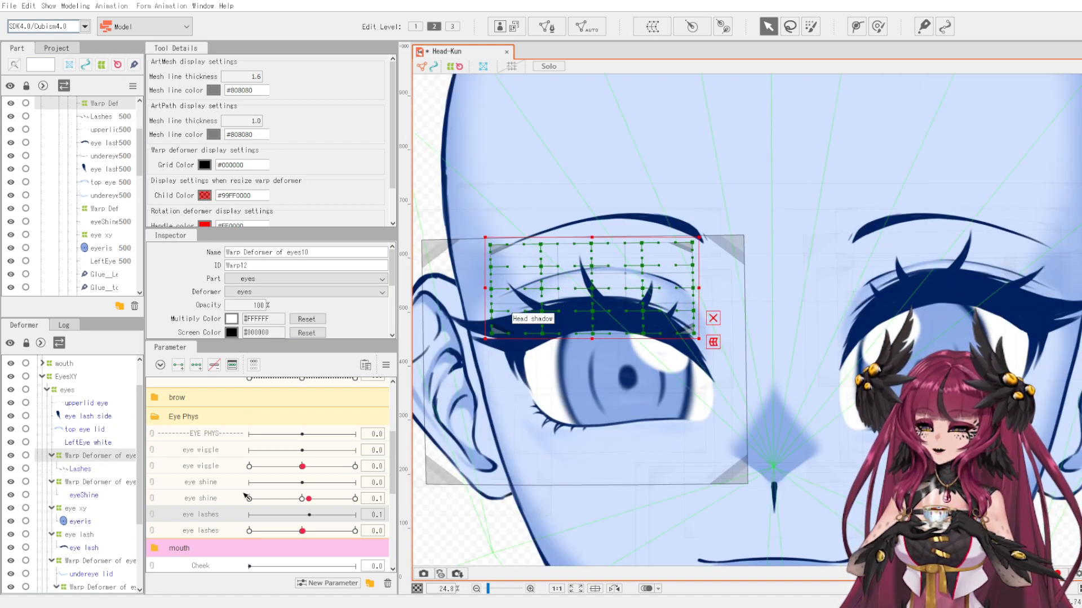
click(196, 365)
click(249, 514)
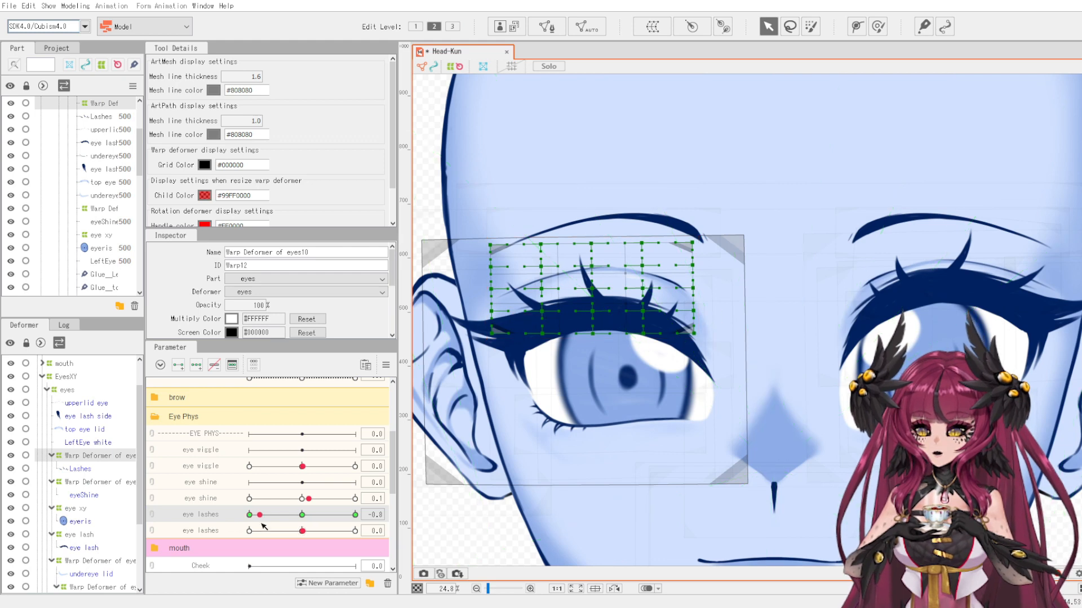
click(281, 514)
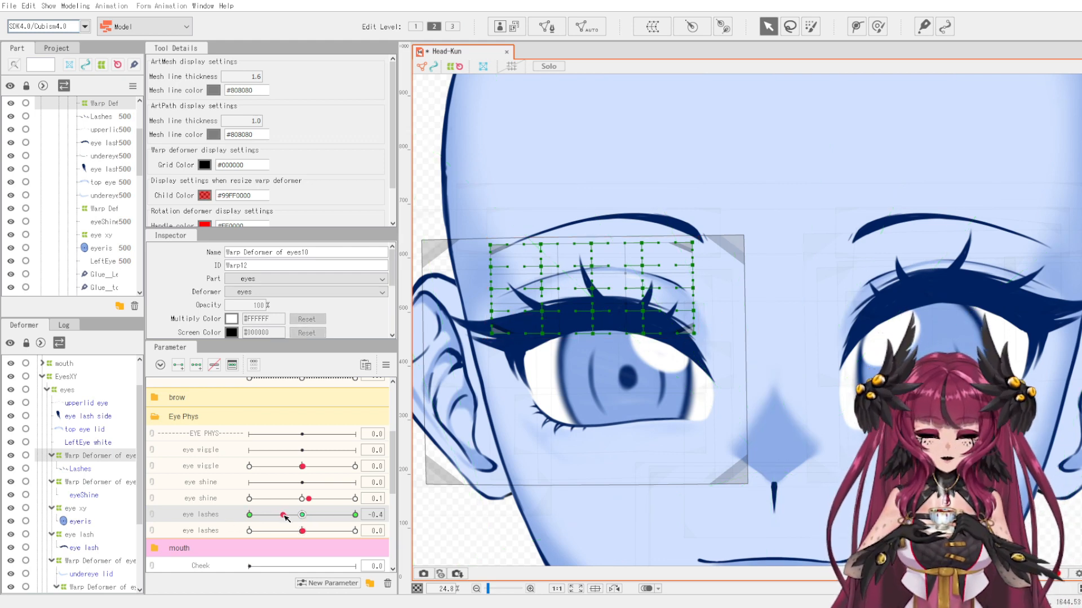
click(597, 298)
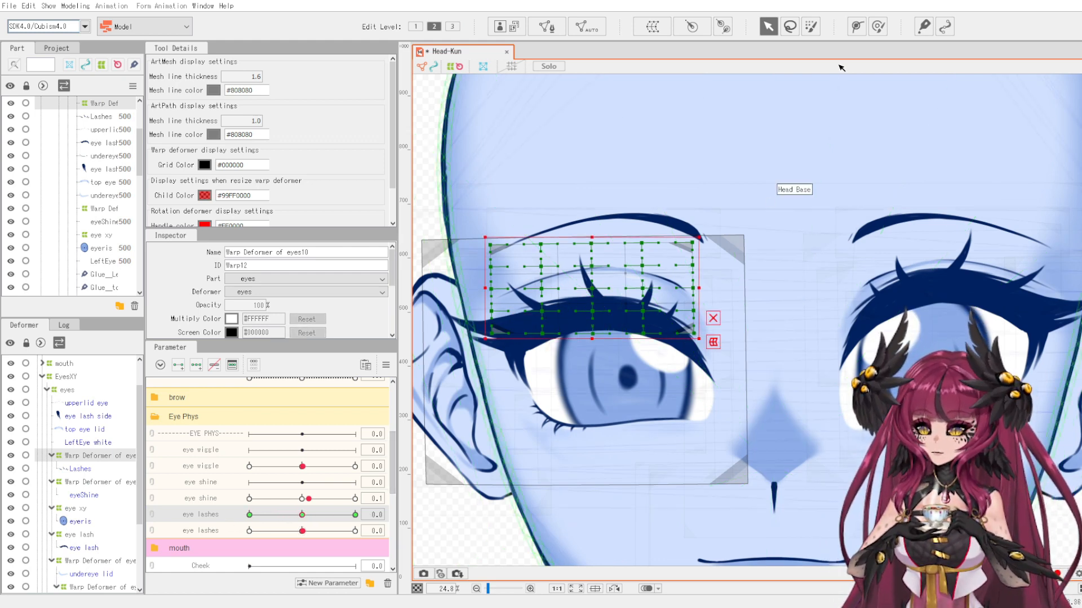
Switch to the deform brush and enlarge its brush size to 1054.4 px.
click(878, 26)
scroll(640, 260, down, 3)
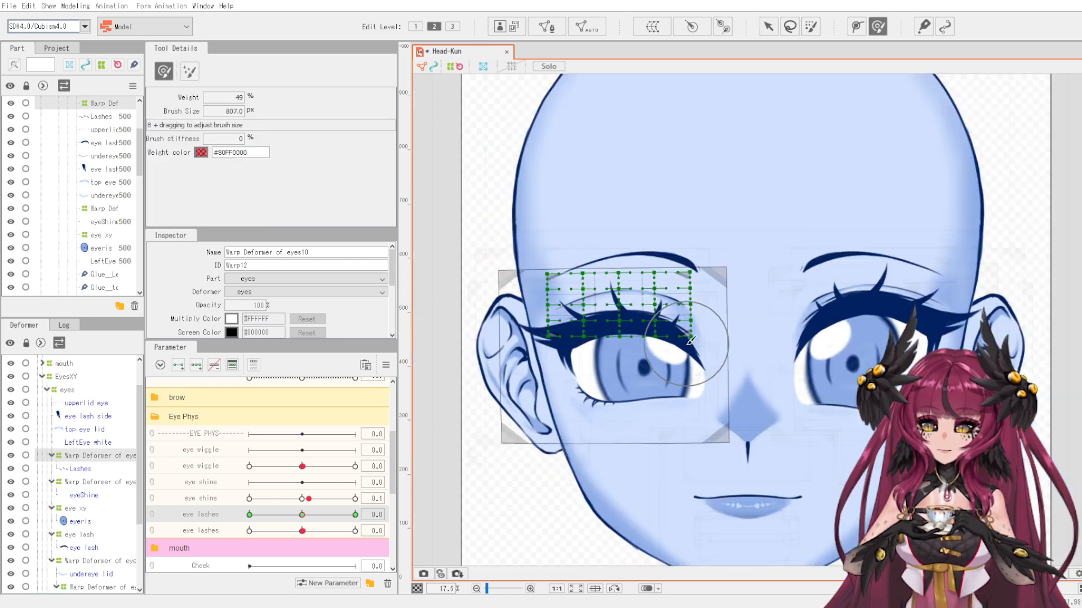
scroll(640, 260, up, 3)
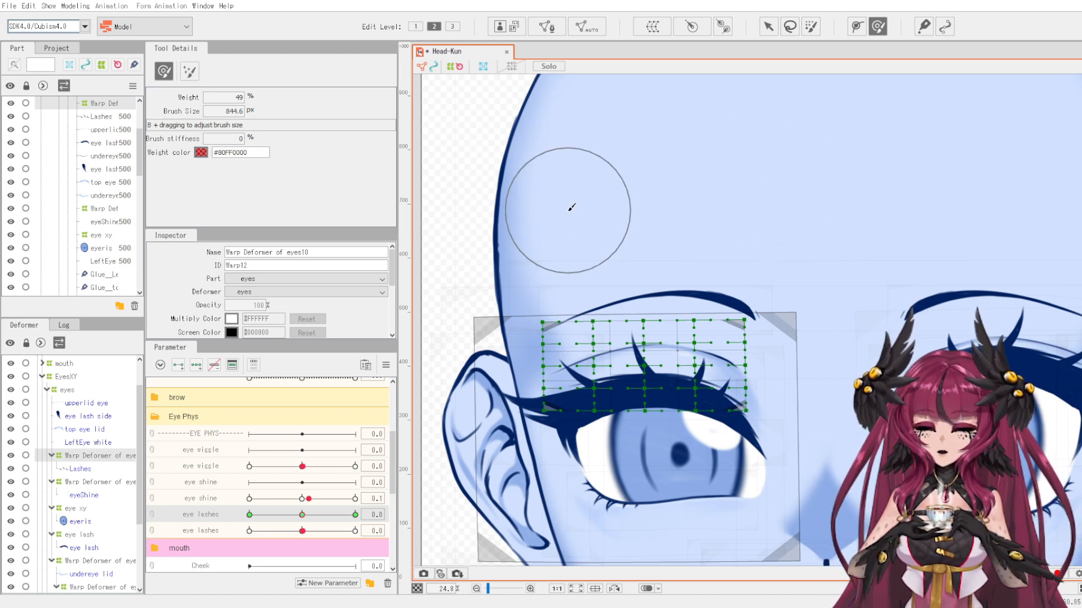
mouse_move(576, 189)
mouse_down()
mouse_move(620, 188)
mouse_move(595, 201)
mouse_up()
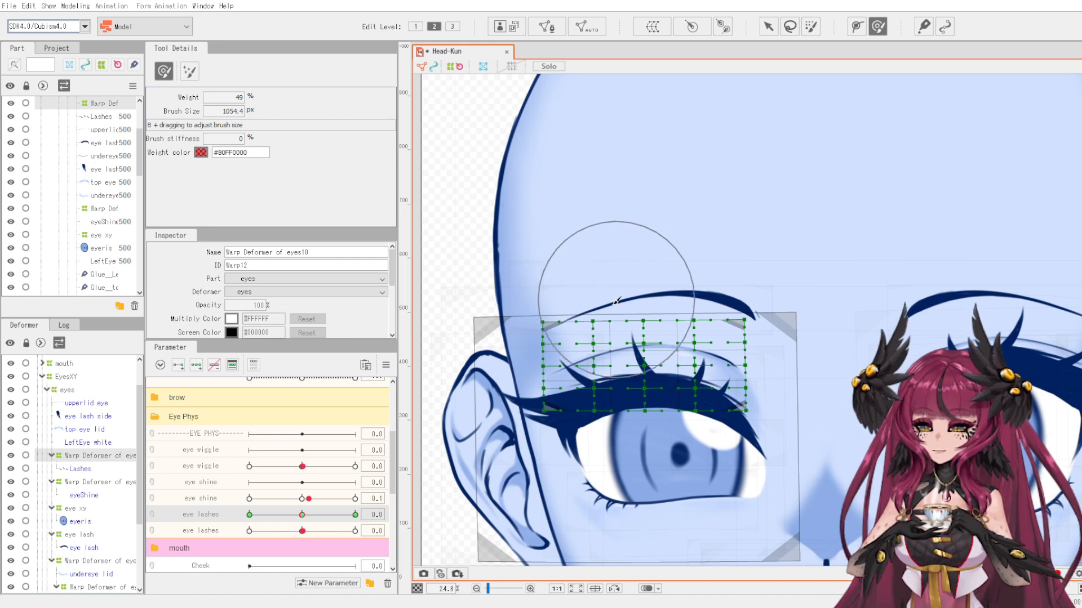
Try spreading the lashes deformer's upper corners outward at eye lashes 0.0, testing brush stiffness values of 37, 7 and 0%.
mouse_move(631, 296)
mouse_down()
mouse_move(556, 241)
mouse_move(496, 299)
mouse_move(445, 225)
mouse_up()
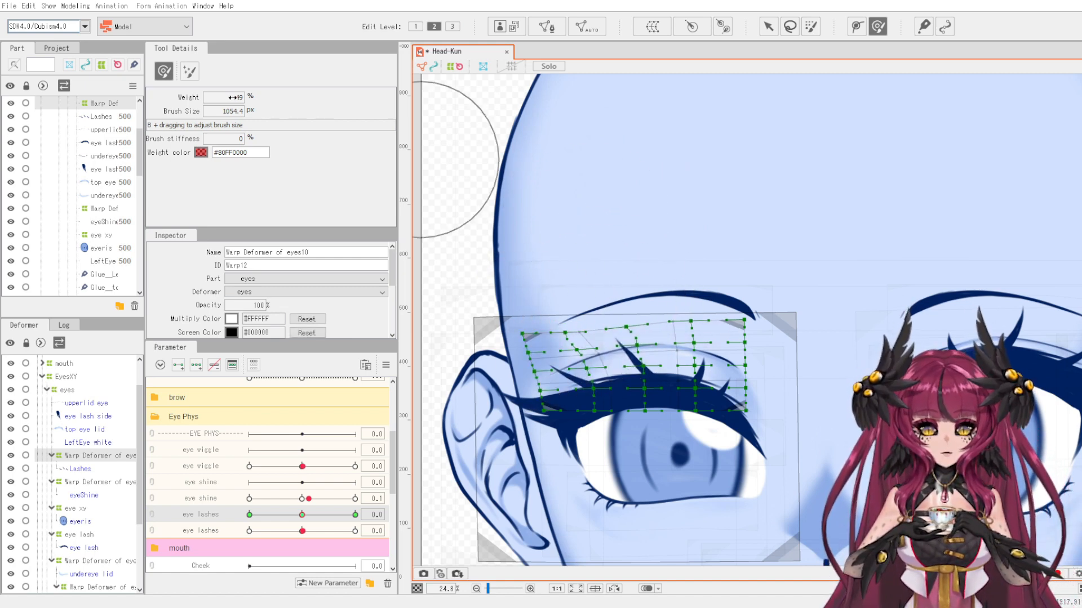
drag(237, 143, 243, 139)
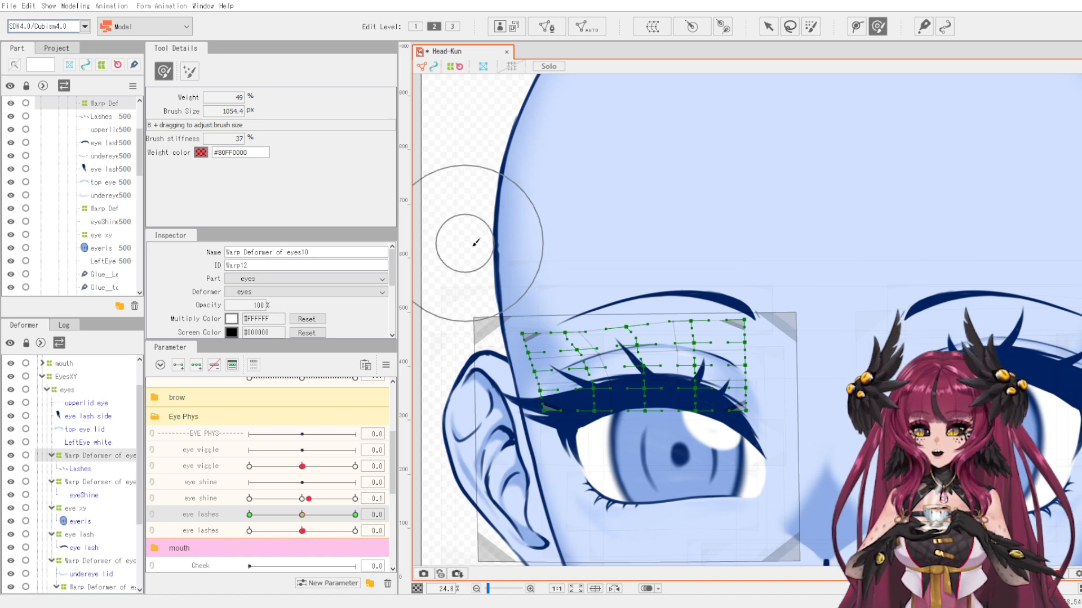
mouse_move(569, 285)
mouse_down()
mouse_move(582, 336)
mouse_move(581, 287)
mouse_up()
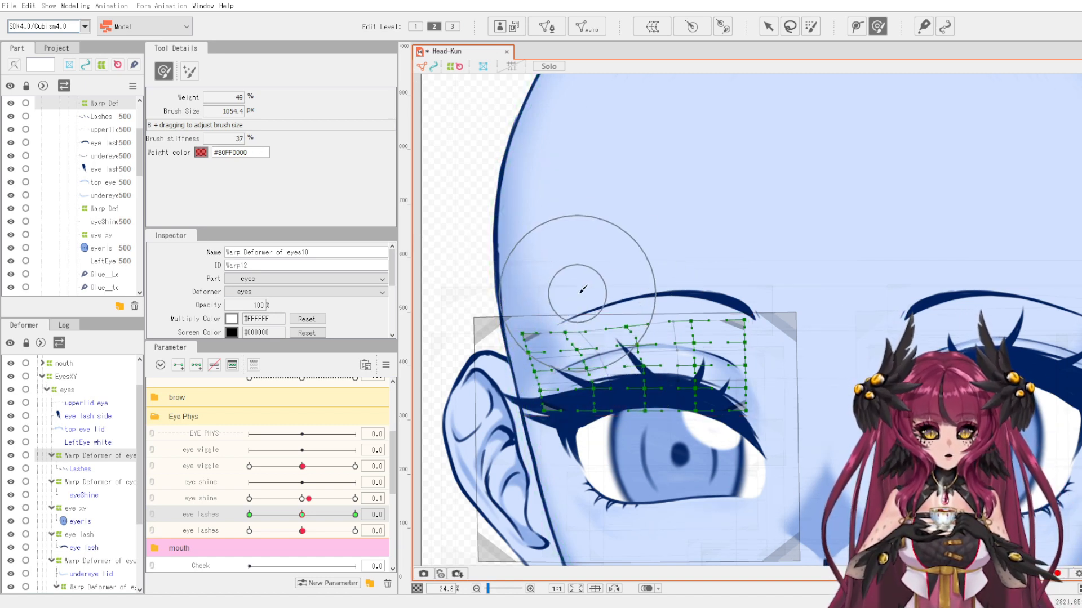
drag(239, 138, 248, 136)
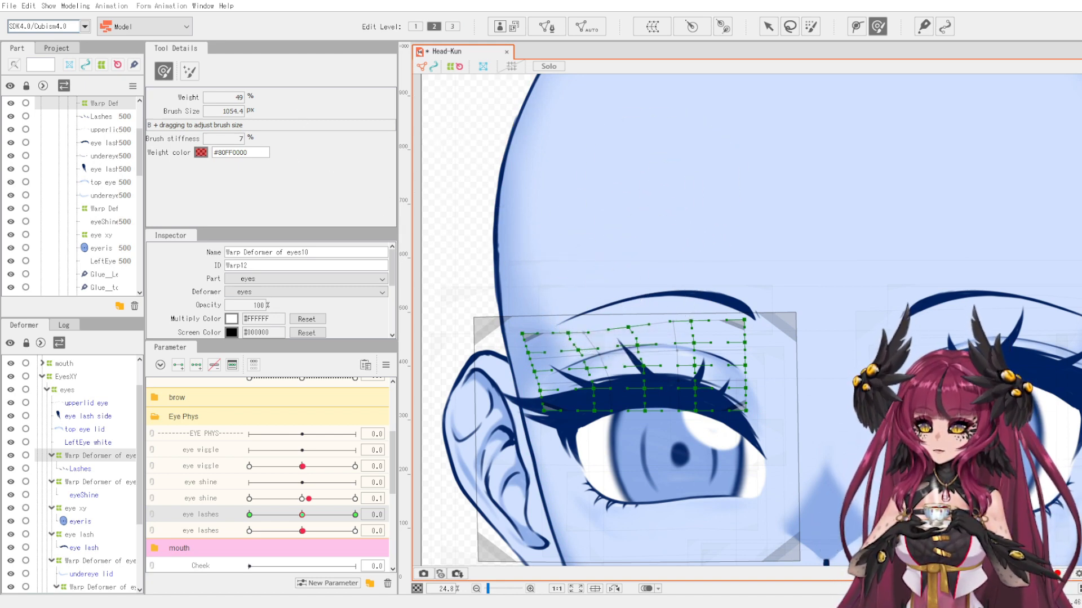
mouse_move(701, 257)
mouse_down()
mouse_move(652, 253)
mouse_move(634, 307)
mouse_move(569, 276)
mouse_move(485, 301)
mouse_move(535, 278)
mouse_move(697, 336)
mouse_move(733, 321)
mouse_move(774, 335)
mouse_up()
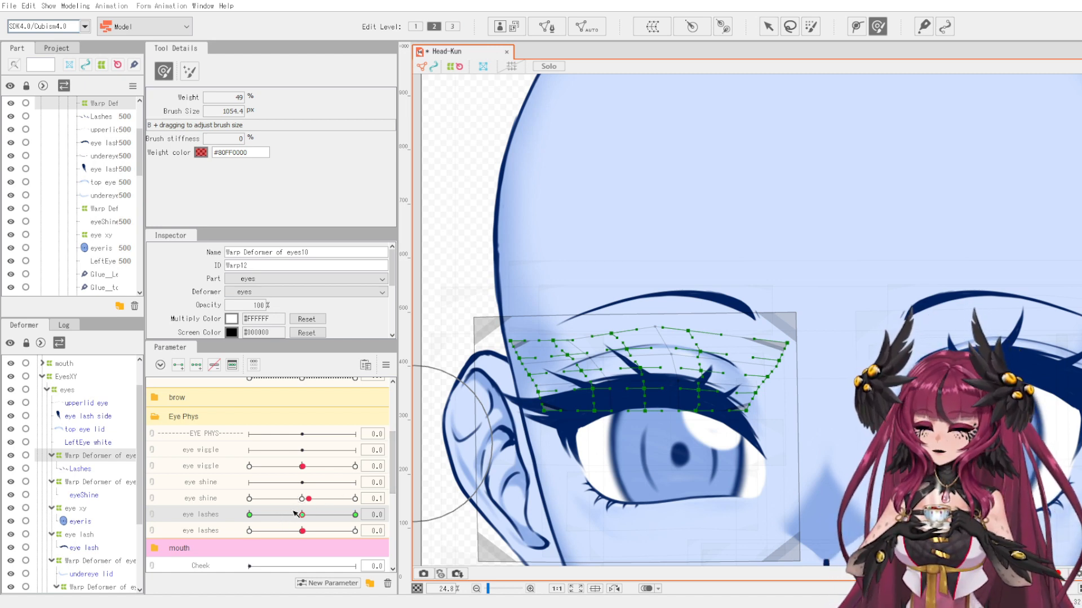
Transfer the spread lashes shape from the 0.0 key to the -1.0 key and restore the neutral shape at 0.0.
key(ctrl+a)
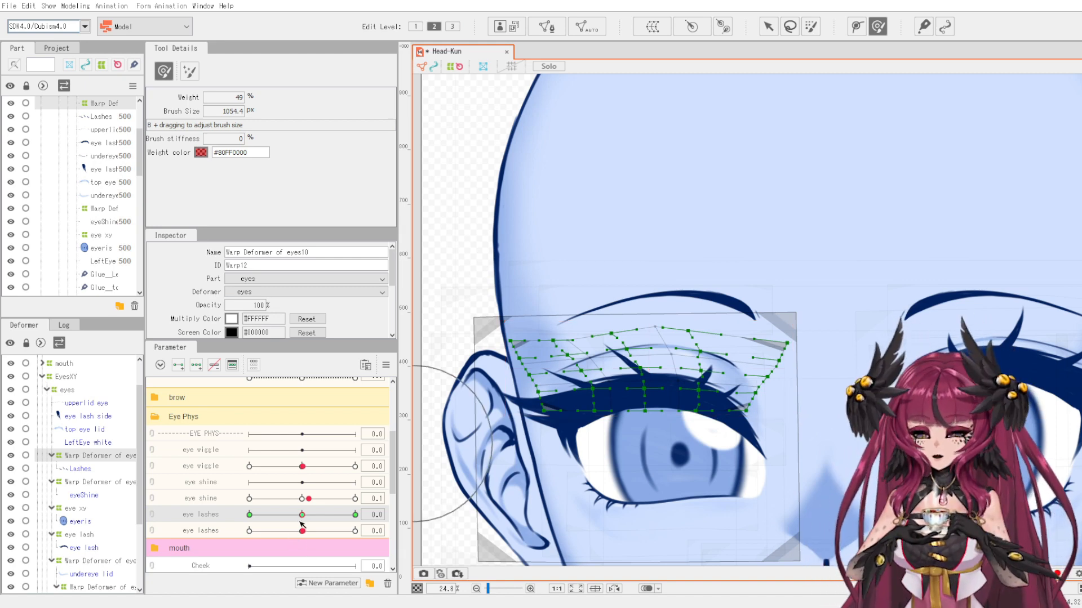
drag(303, 518, 358, 518)
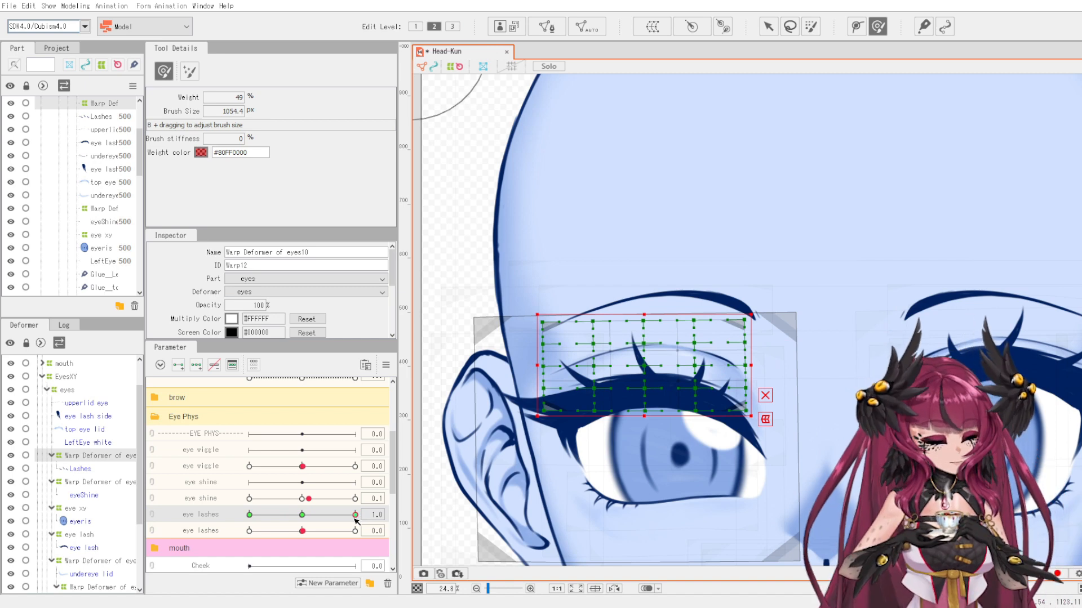
drag(351, 517, 300, 514)
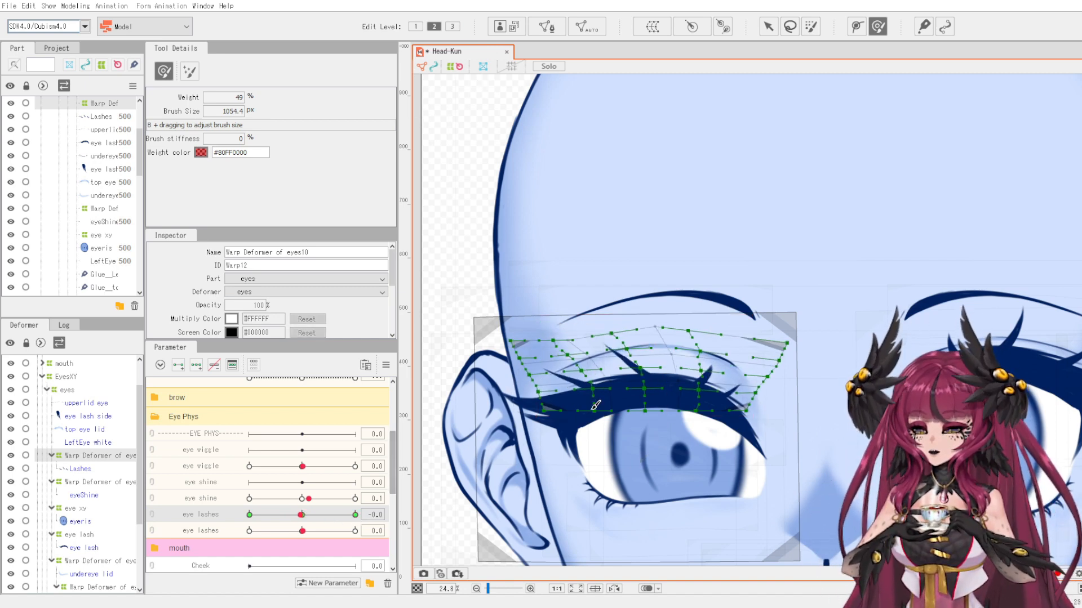
key(ctrl+z)
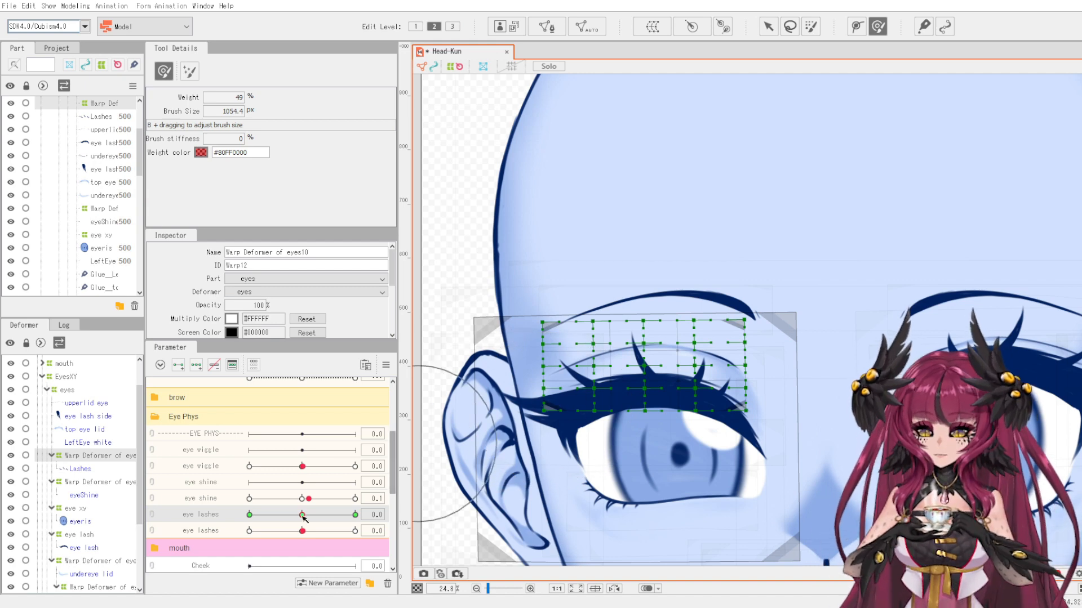
drag(302, 515, 230, 524)
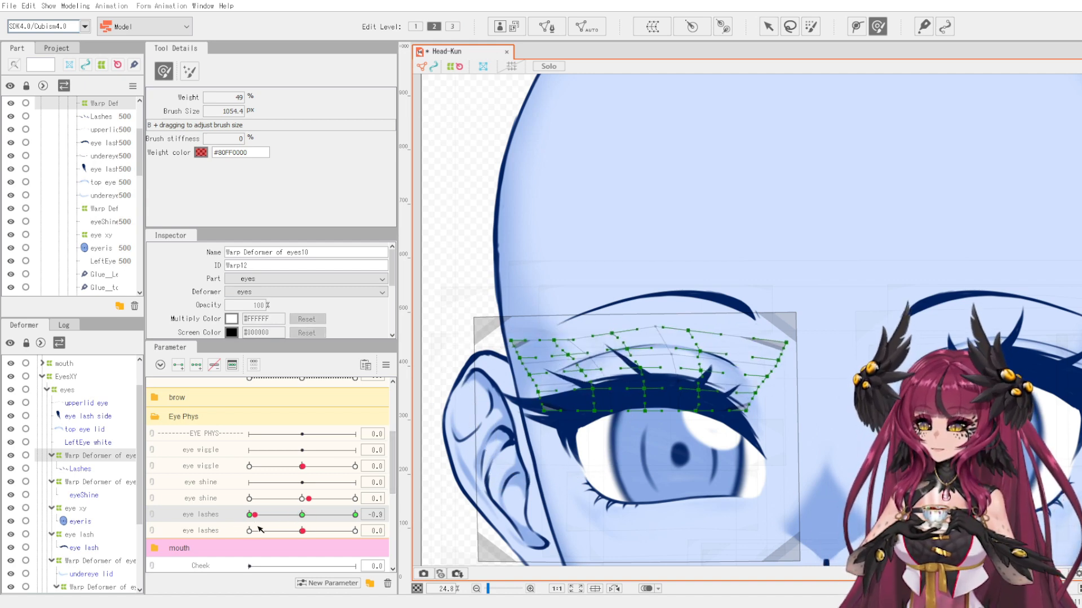
click(252, 532)
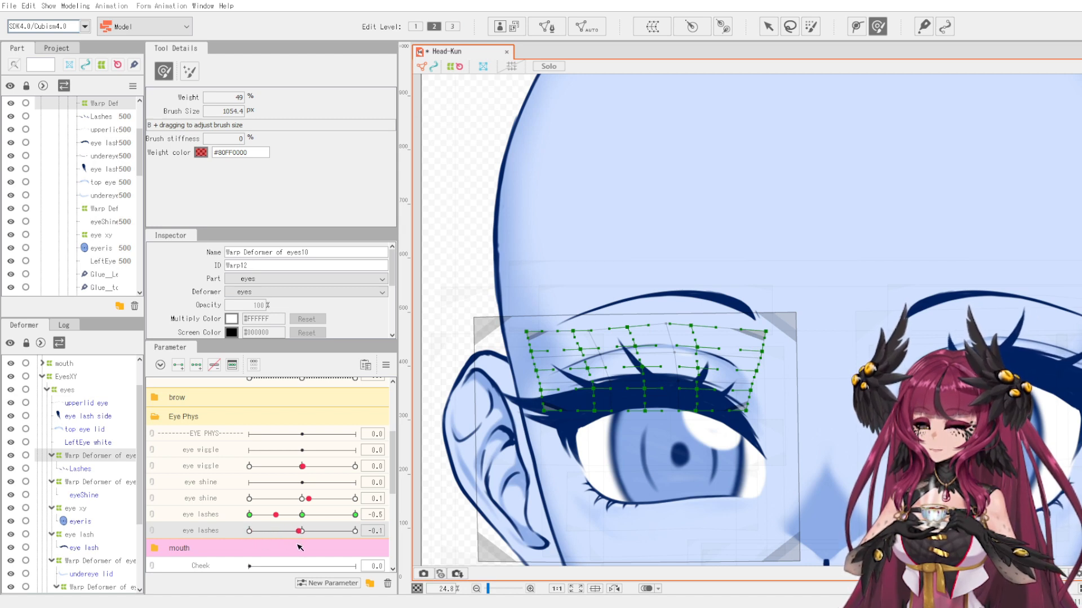
Brush the lashes deformer at eye lashes 1.0 so the lash tips lean toward the nose.
click(354, 515)
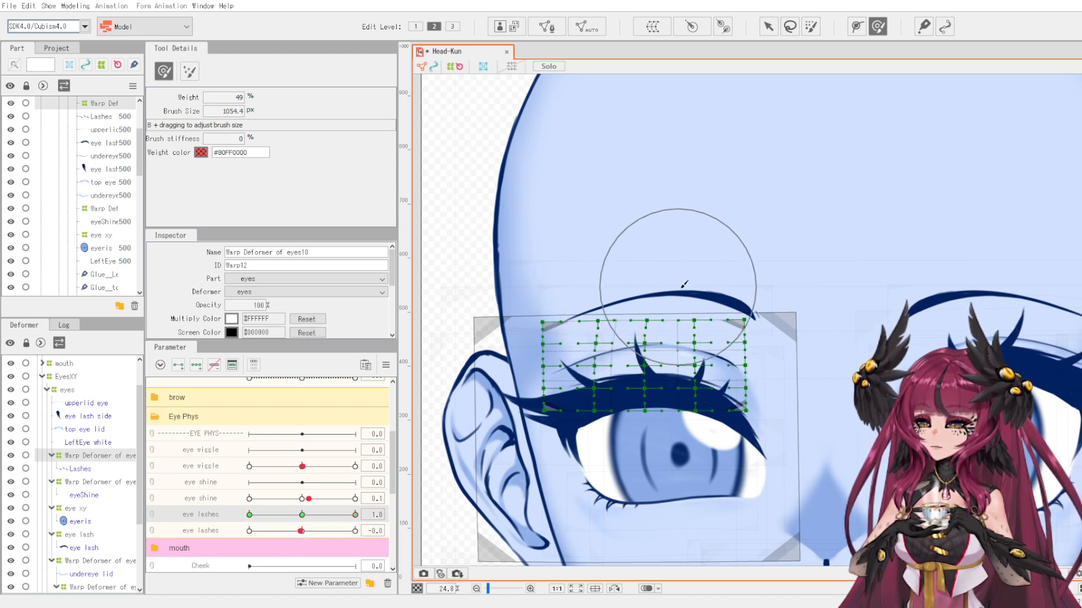
mouse_move(684, 284)
mouse_down()
mouse_move(772, 299)
mouse_move(757, 284)
mouse_move(501, 297)
mouse_move(564, 299)
mouse_move(536, 275)
mouse_up()
mouse_move(308, 518)
mouse_down()
mouse_move(252, 521)
mouse_move(355, 507)
mouse_move(234, 513)
mouse_move(302, 514)
mouse_up()
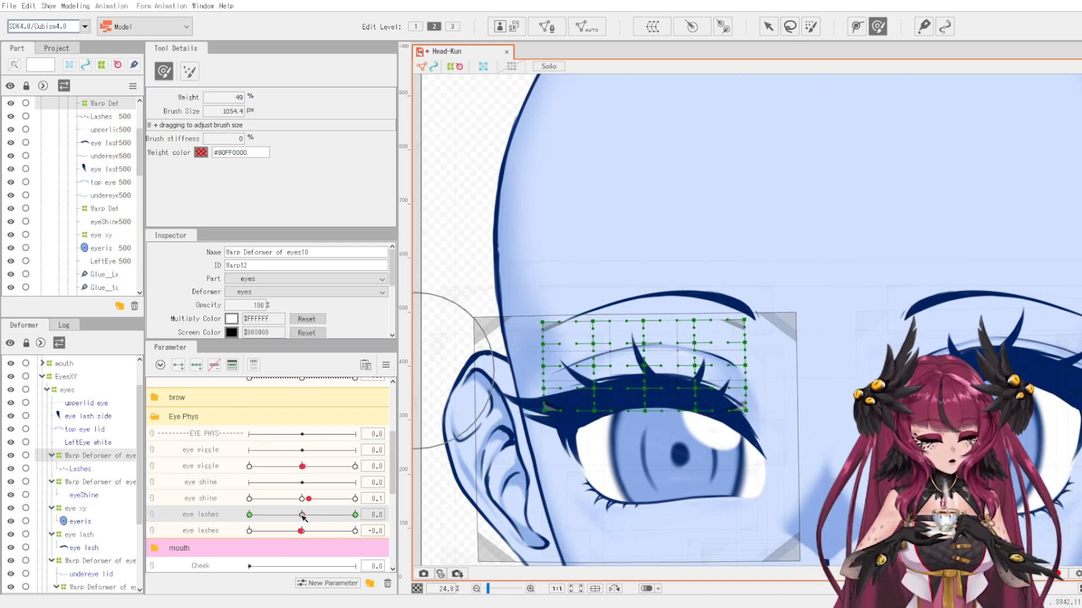
Undo the spread shape at eye lashes -1.0 and brush the lashes deformer again so the tips lean toward the ear.
drag(303, 516, 218, 517)
key(ctrl+z)
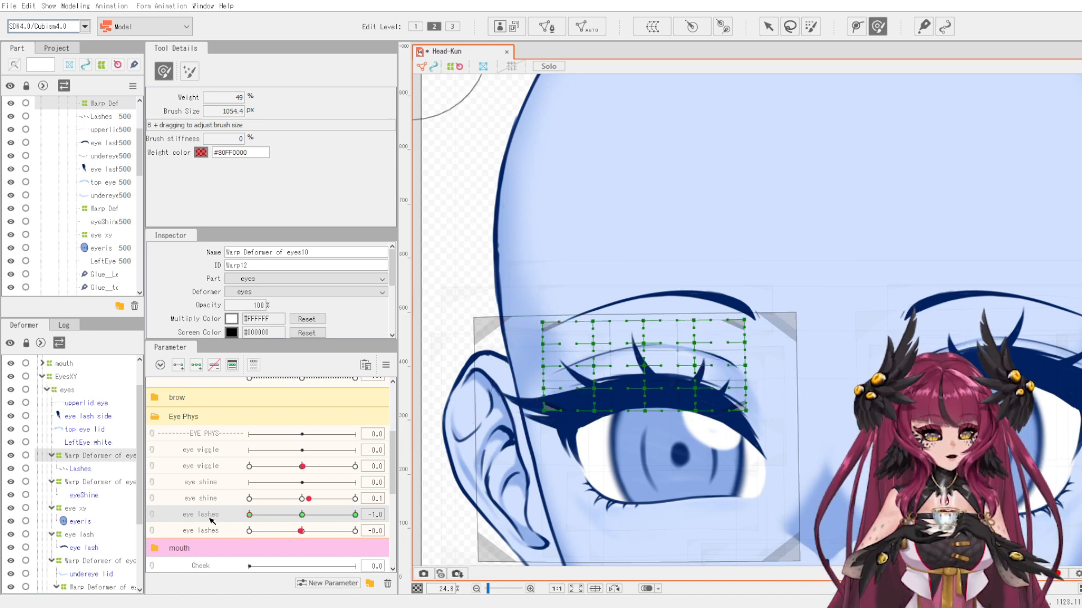
mouse_move(611, 272)
mouse_down()
mouse_move(558, 281)
mouse_move(517, 320)
mouse_up()
mouse_move(719, 299)
mouse_down()
mouse_move(704, 303)
mouse_move(742, 313)
mouse_up()
Preview both eye lashes parameters and compare the lash motion with the other eye.
drag(279, 512, 294, 535)
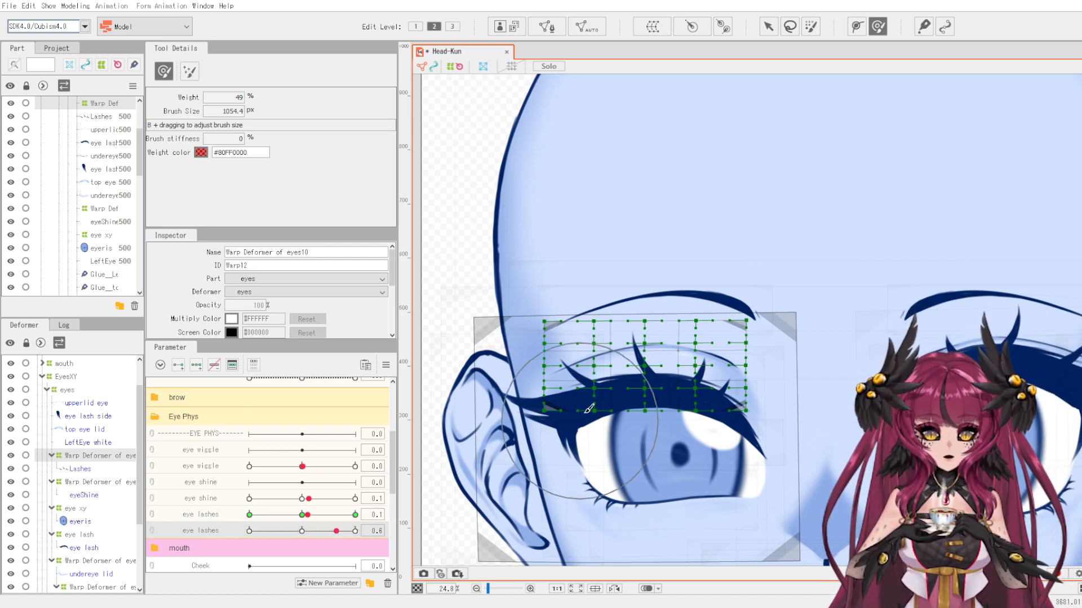
scroll(652, 271, down, 2)
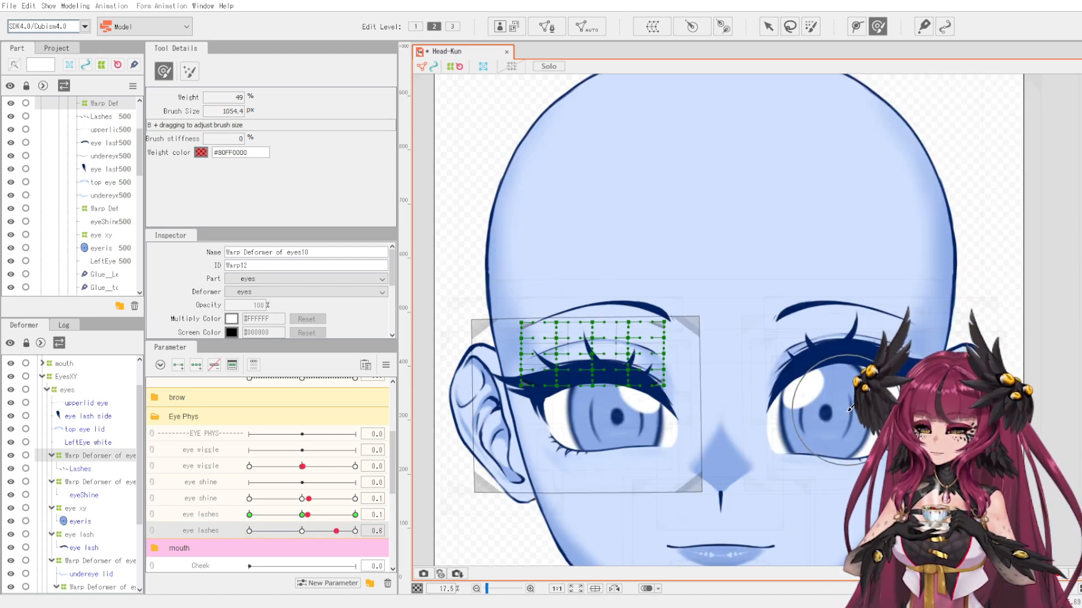
scroll(943, 563, up, 2)
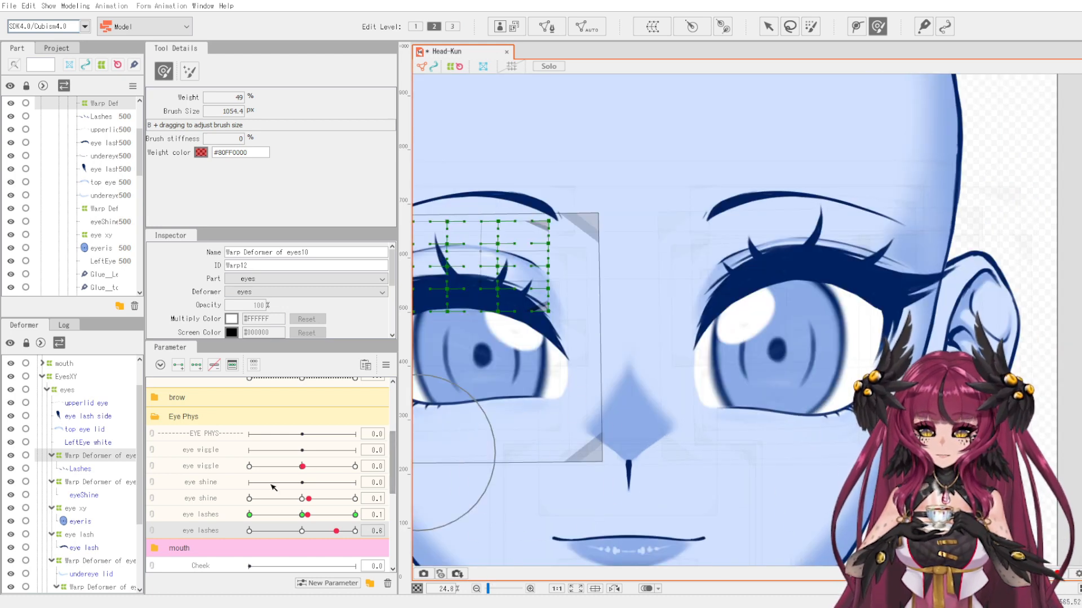
drag(304, 530, 294, 550)
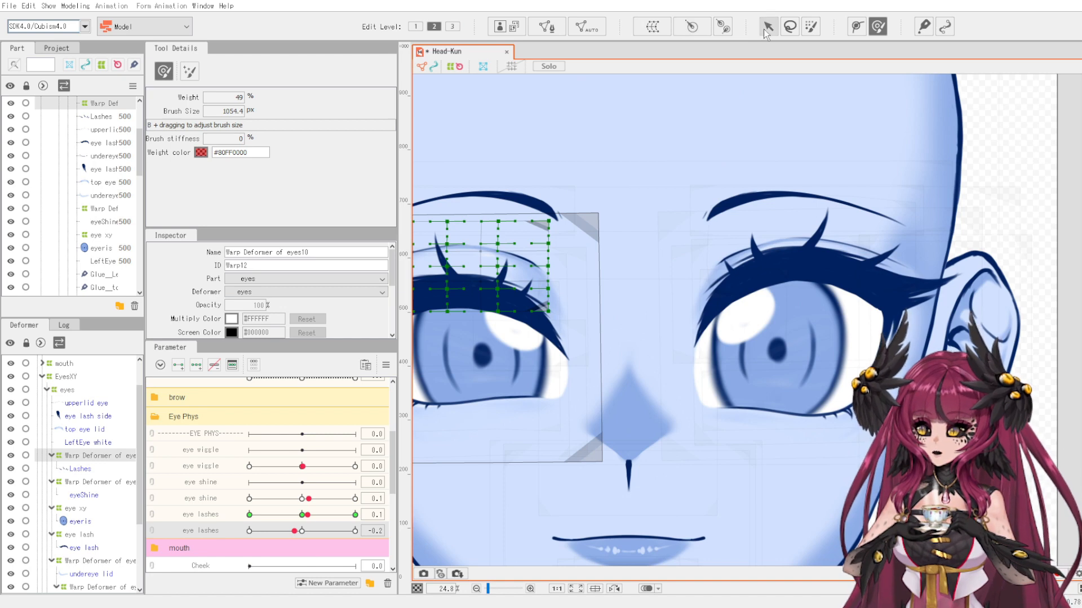
Select the undereye las mesh below the eye and create a warp deformer around it inside Warp Deformer of eyes2.
click(767, 26)
scroll(619, 282, down, 2)
scroll(619, 332, up, 4)
click(527, 326)
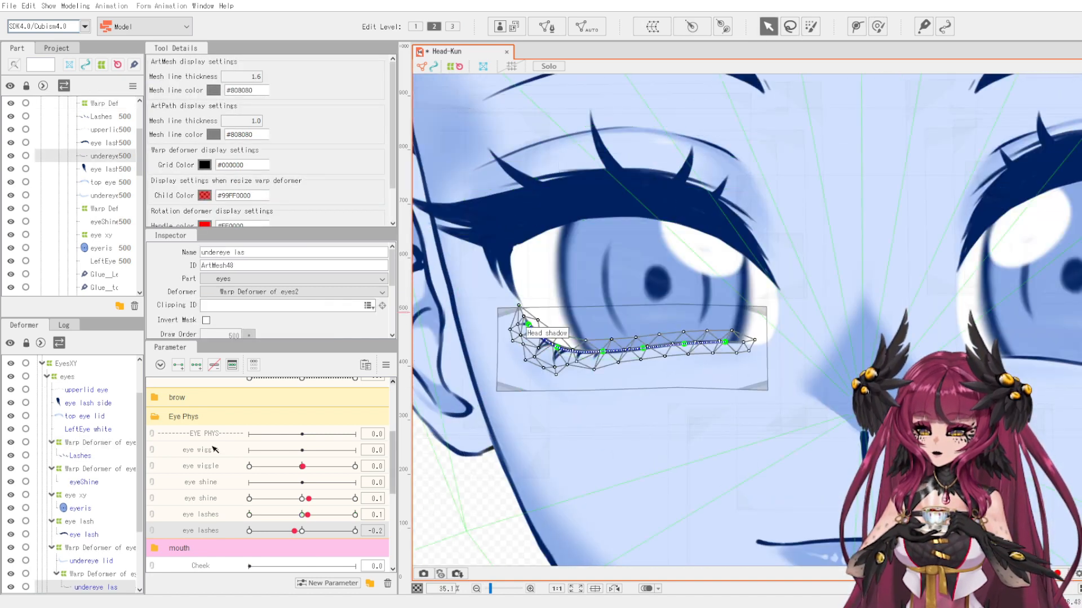
scroll(58, 554, down, 1)
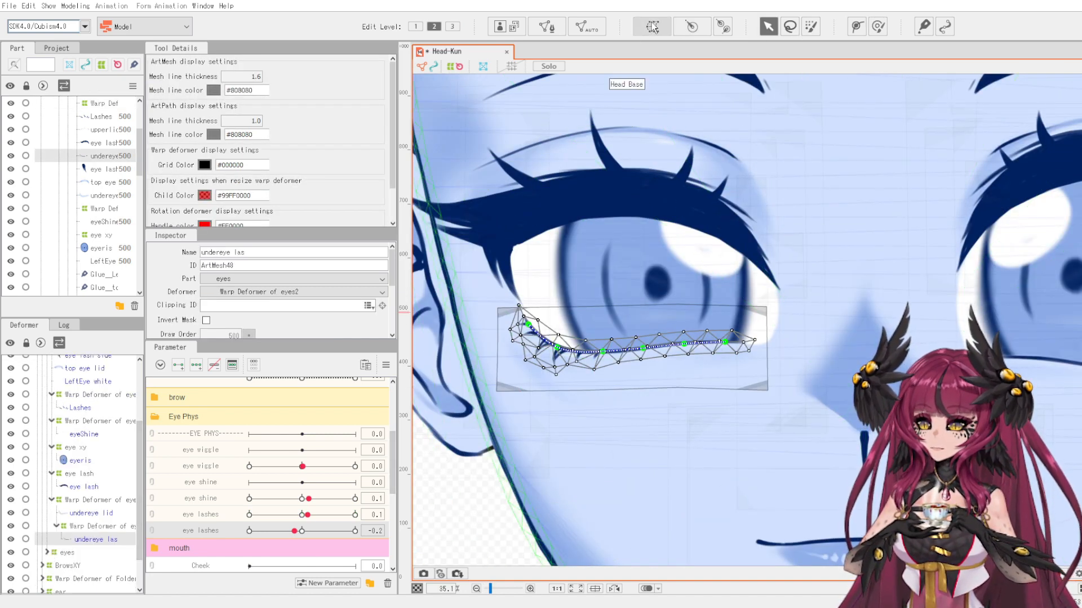
click(396, 313)
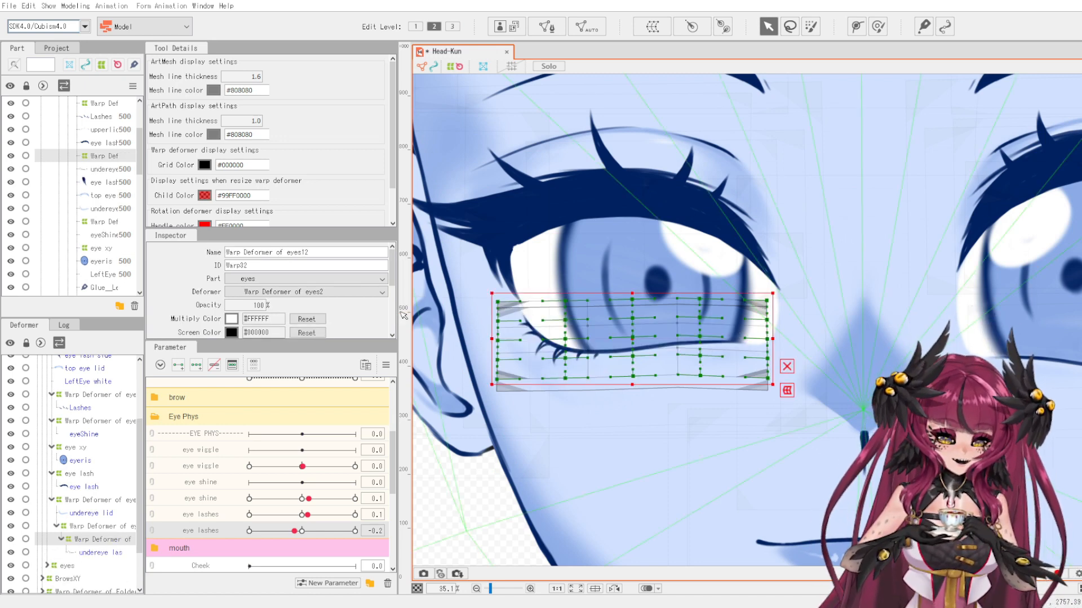
Key the lower lash deformer at three points on the first eye lashes parameter and bend its lower outer corner outward at 1.0.
click(217, 516)
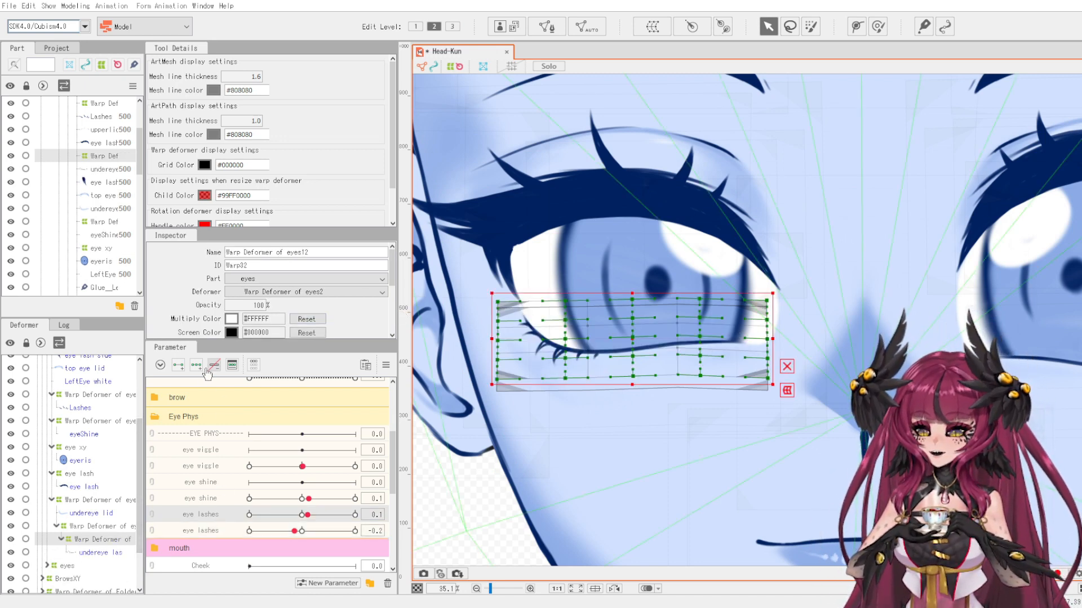
click(878, 27)
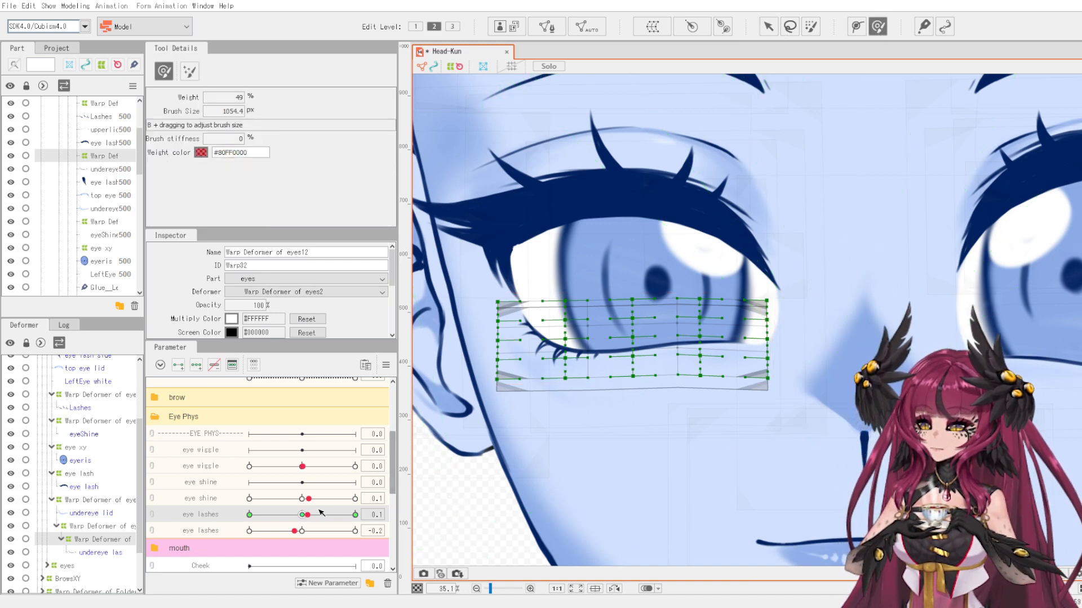
click(355, 514)
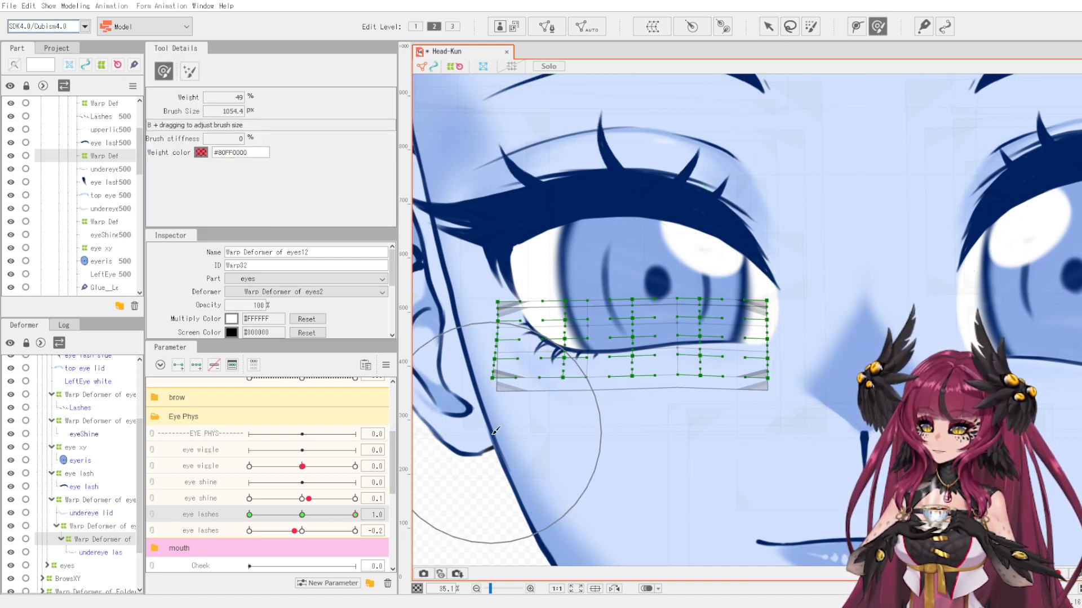
mouse_move(496, 431)
mouse_down()
mouse_move(496, 372)
mouse_move(512, 361)
mouse_move(568, 447)
mouse_up()
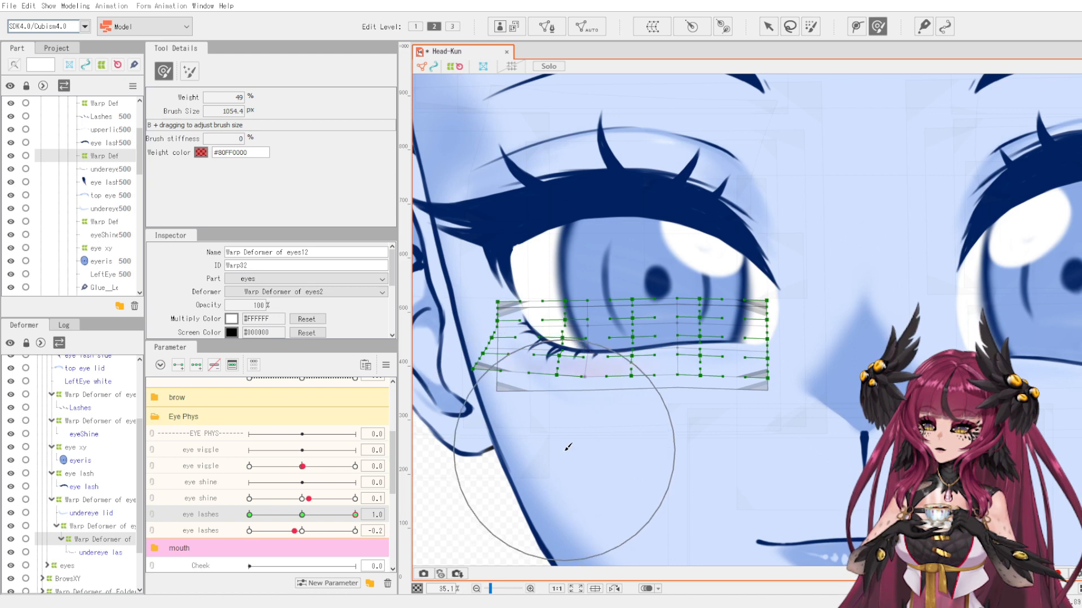
Shape the lower lash deformer with the deform brush at eye lashes -1.0 and preview the parameter's motion.
click(249, 514)
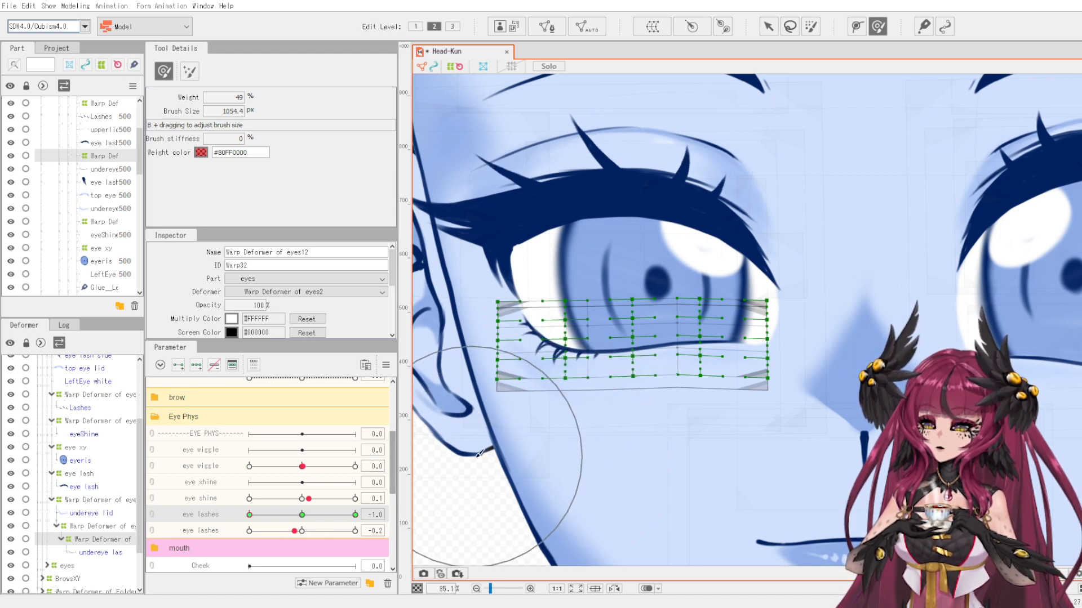
mouse_move(478, 454)
mouse_down()
mouse_move(502, 473)
mouse_move(555, 481)
mouse_up()
click(342, 514)
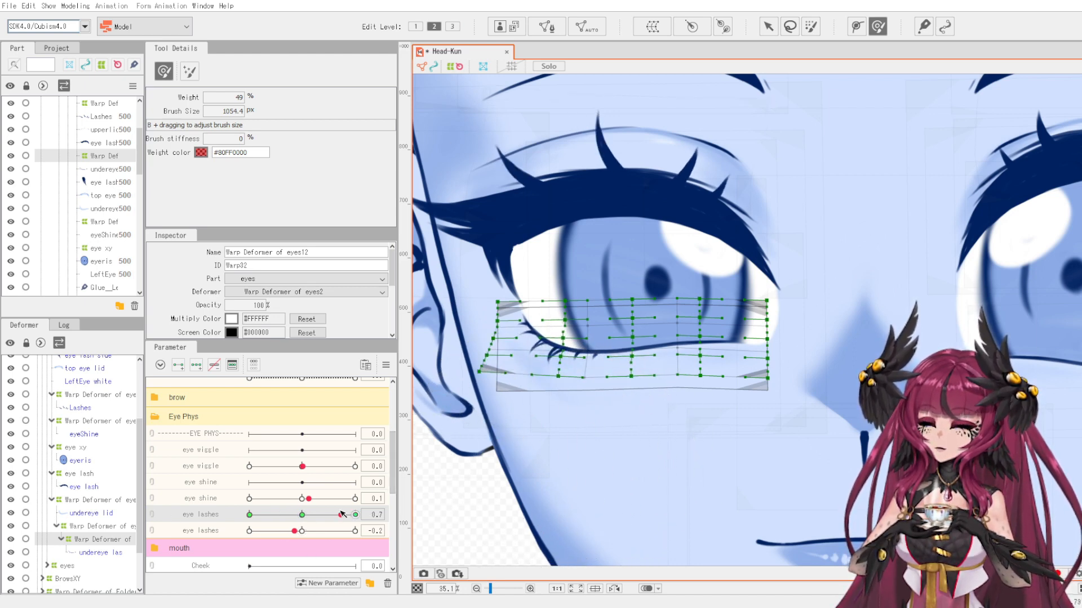
drag(342, 514, 305, 513)
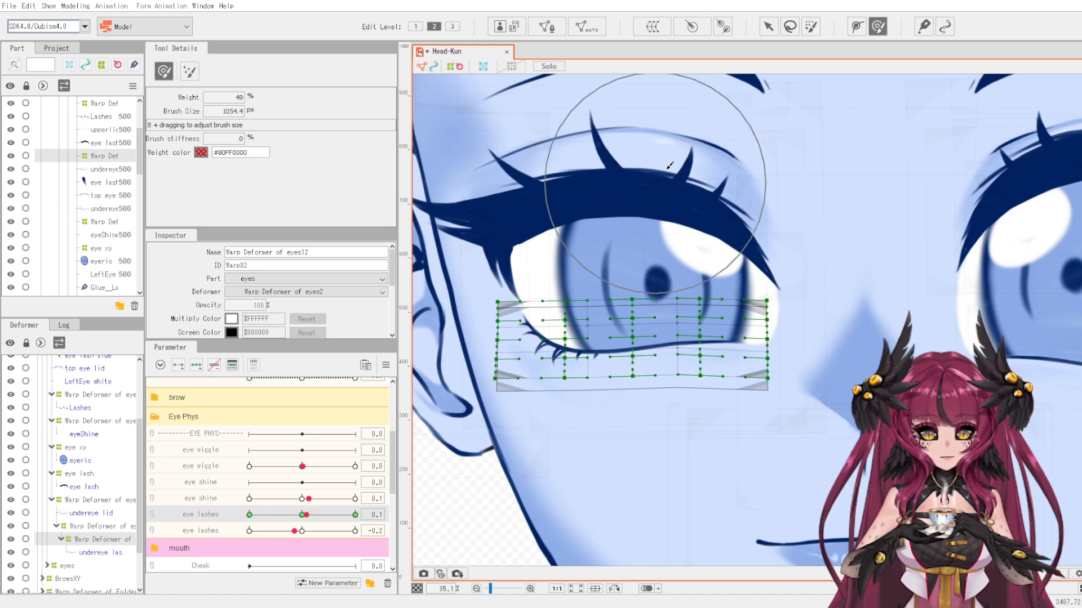
Select the upper eye lash warp deformer, set the first eye lashes parameter to -1.0 and bend its outer corner downward with the deform brush.
click(768, 26)
click(481, 216)
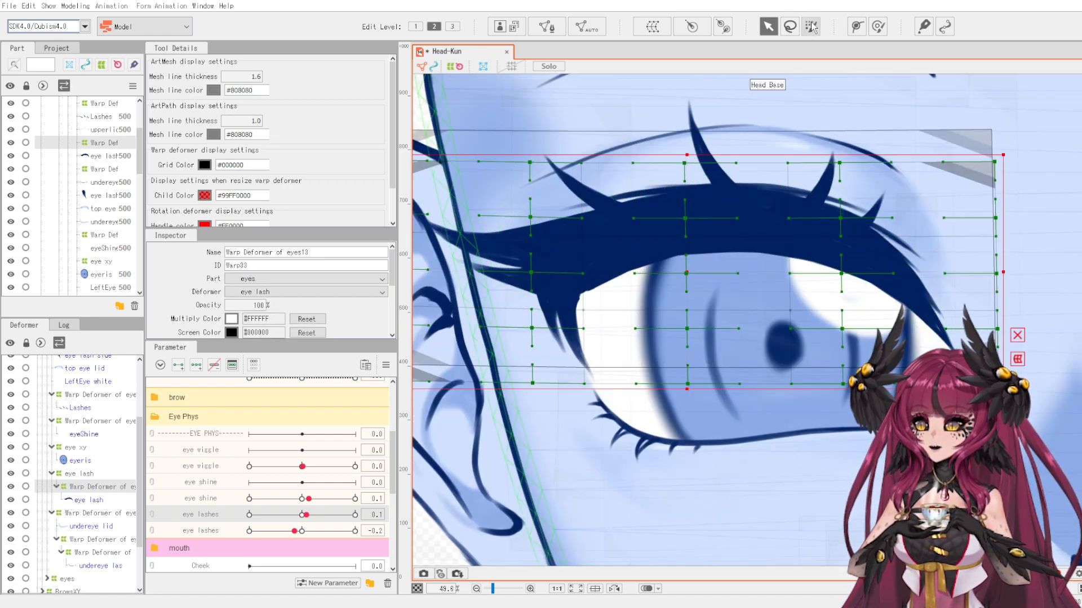
click(810, 26)
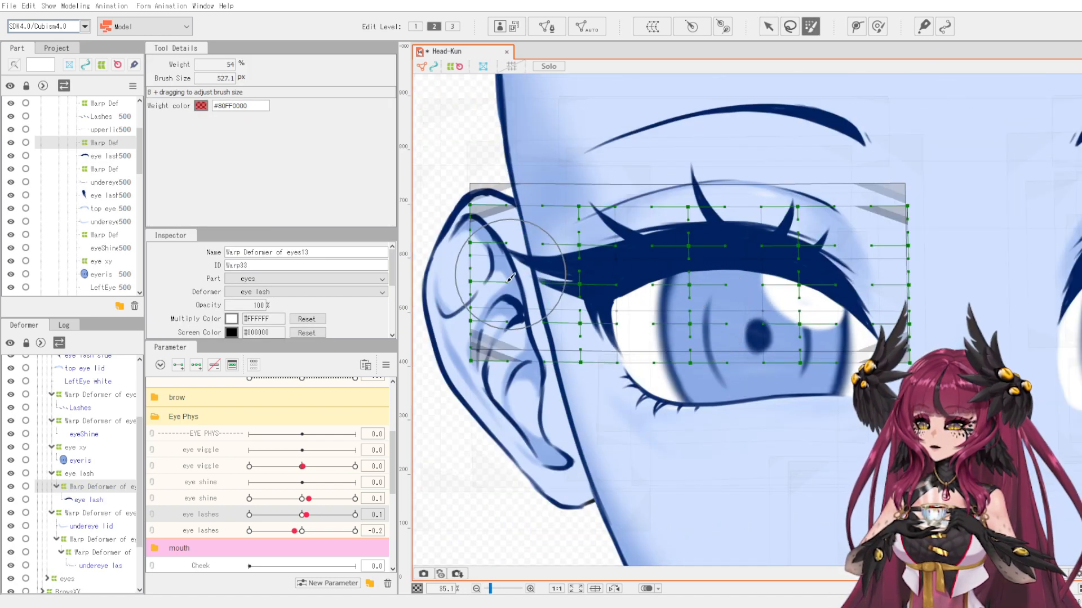
drag(305, 514, 249, 515)
mouse_move(469, 280)
mouse_down()
mouse_move(498, 243)
mouse_move(490, 258)
mouse_move(520, 244)
mouse_move(495, 220)
mouse_up()
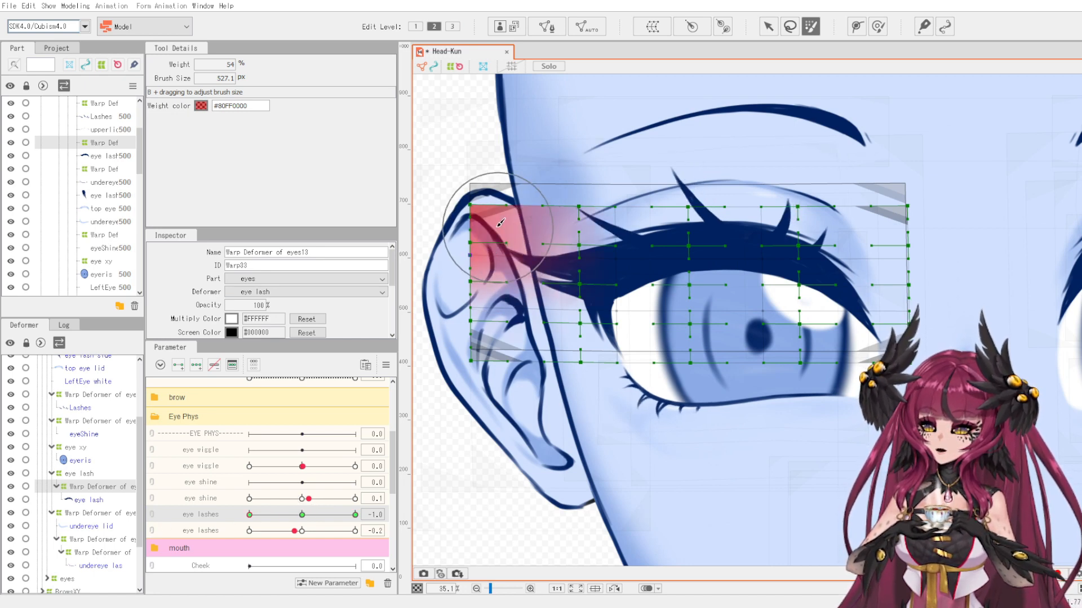
click(878, 26)
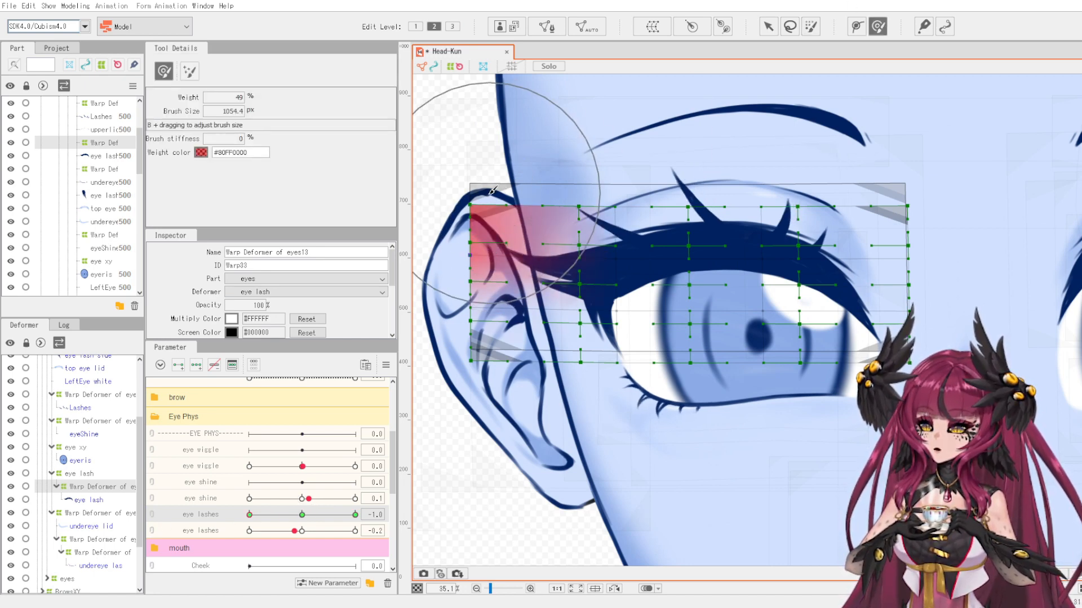
mouse_move(507, 169)
mouse_down()
mouse_move(473, 226)
mouse_move(450, 231)
mouse_move(467, 255)
mouse_move(459, 272)
mouse_up()
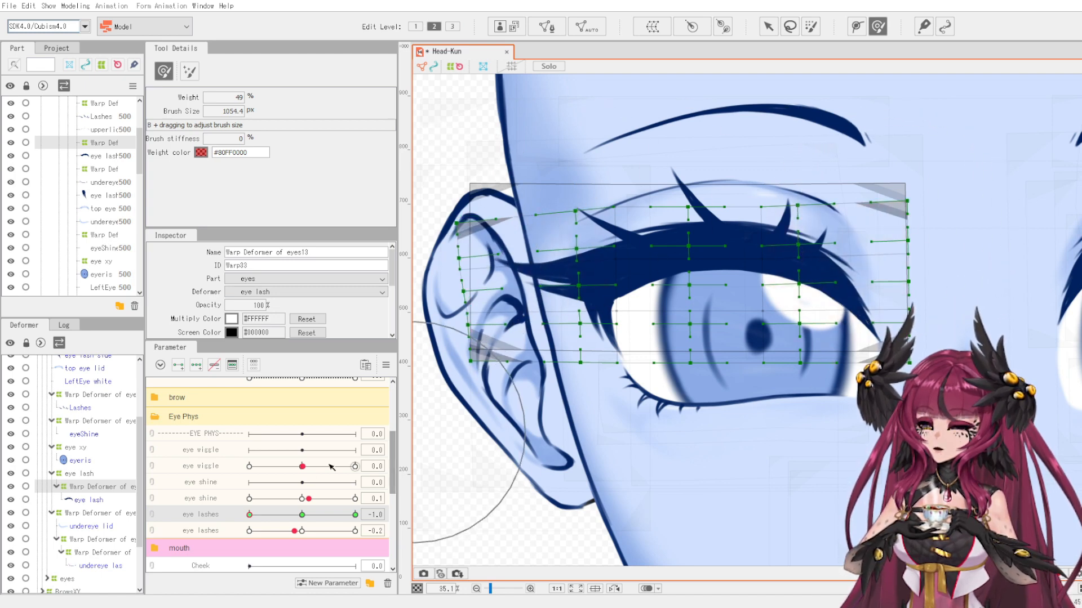
Raise the outer corner of the upper lash deformer at eye lashes 1.0 and preview the lash motion.
click(272, 514)
click(355, 515)
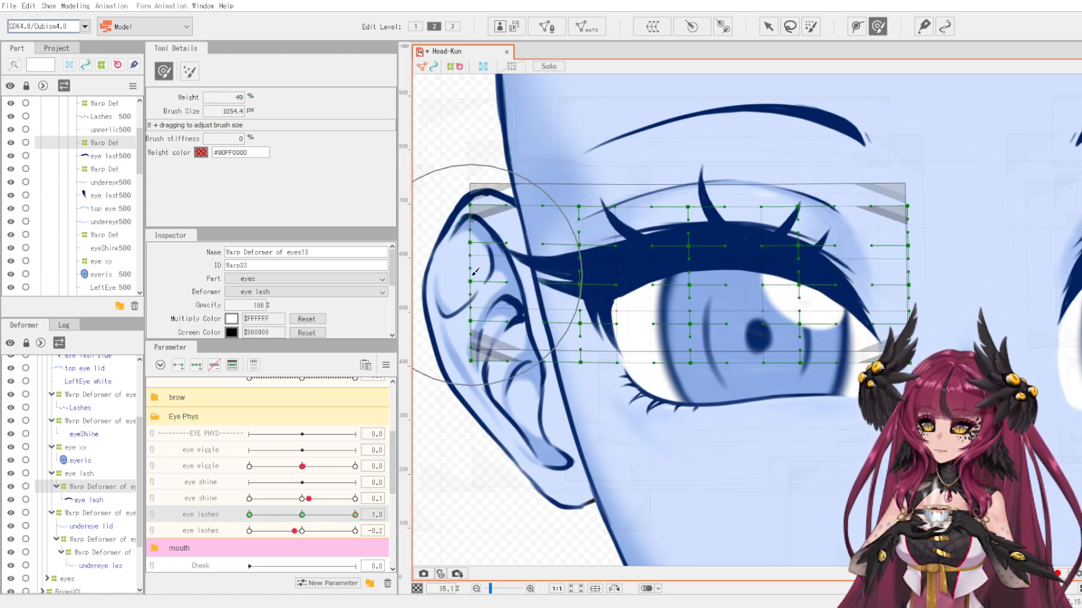
drag(873, 206, 905, 212)
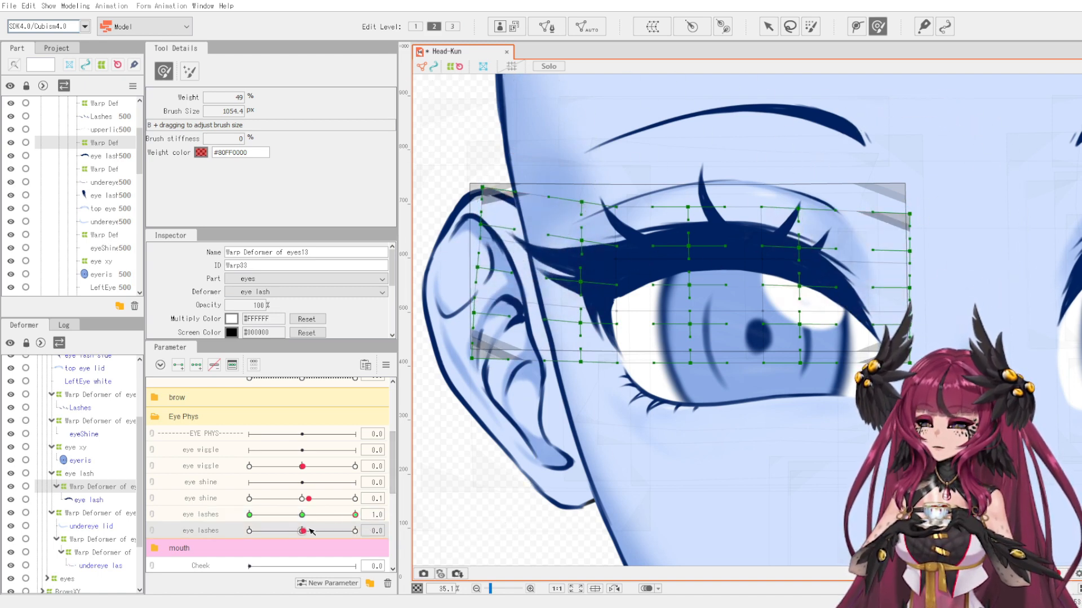
click(250, 514)
drag(251, 515, 320, 515)
key(v)
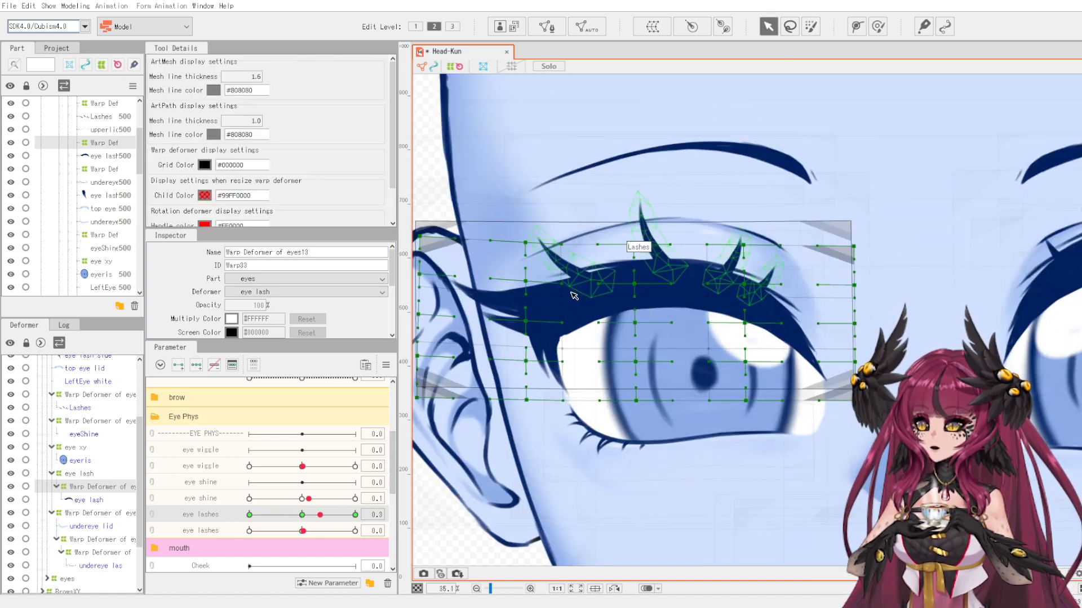
scroll(664, 341, down, 2)
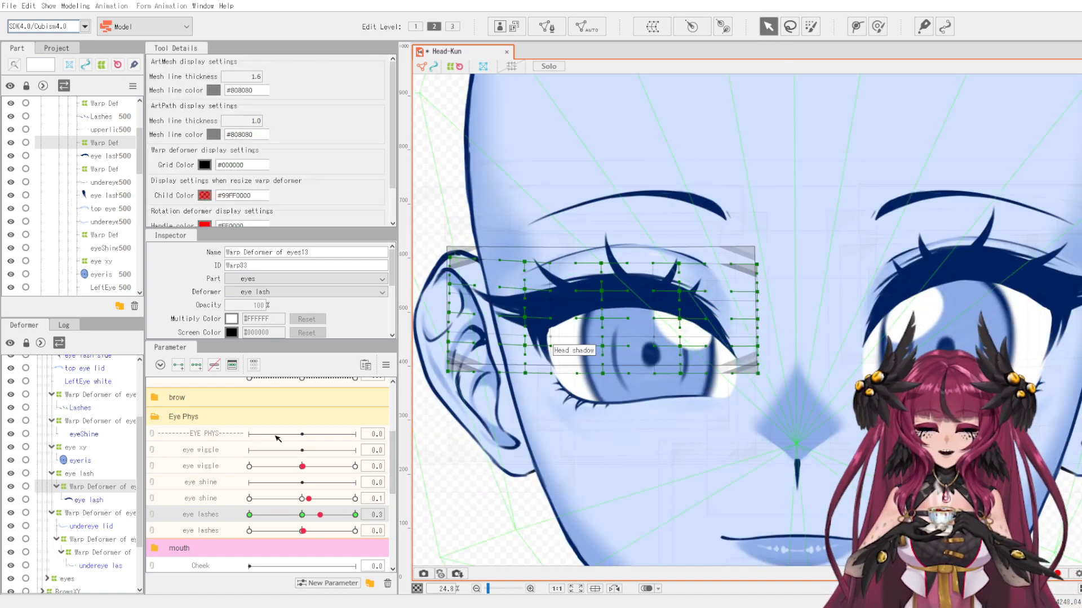
Select the eyeris mesh, key it at three points on the first eye wiggle parameter and set the parameter to 1.0.
click(89, 463)
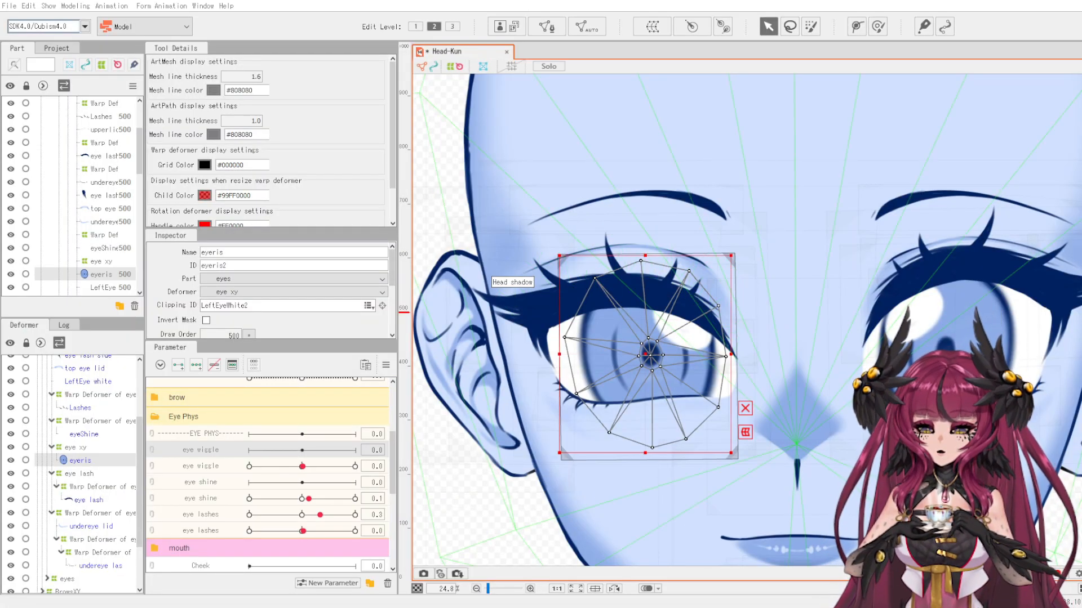
click(196, 365)
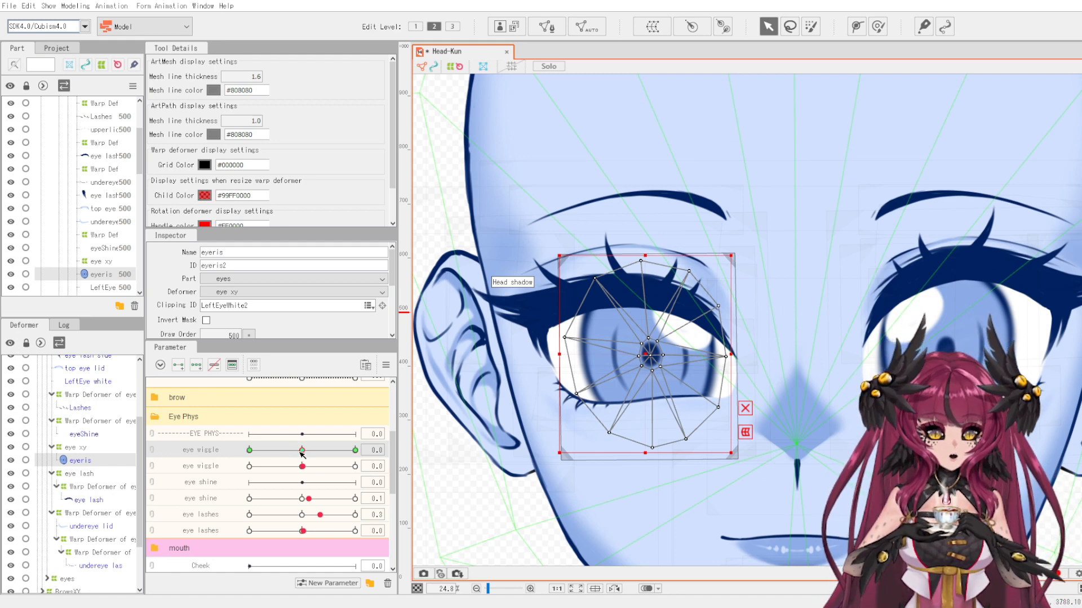
drag(301, 451, 317, 451)
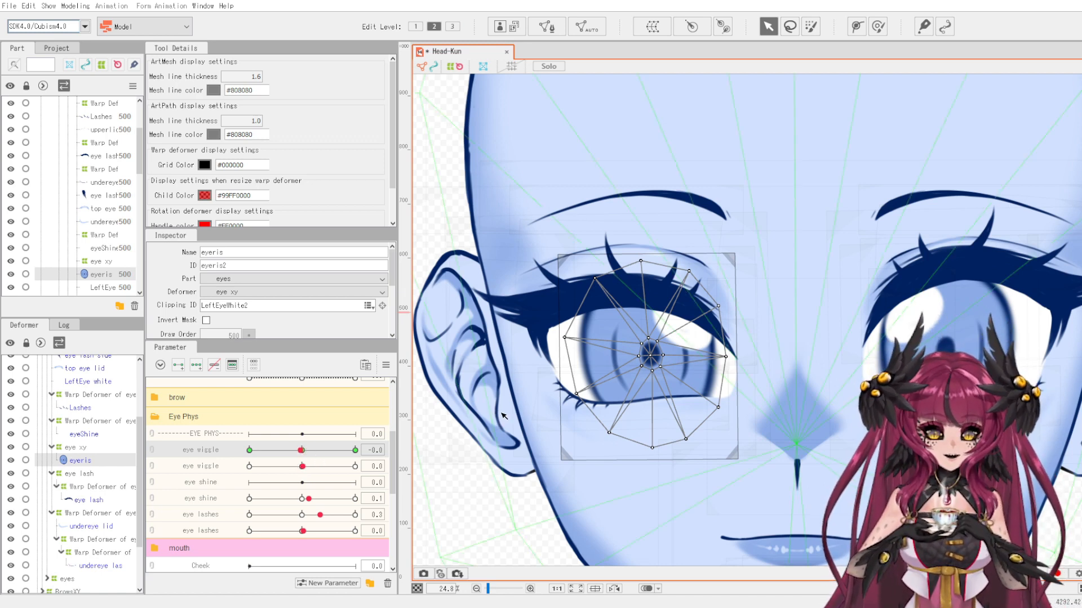
scroll(658, 345, up, 2)
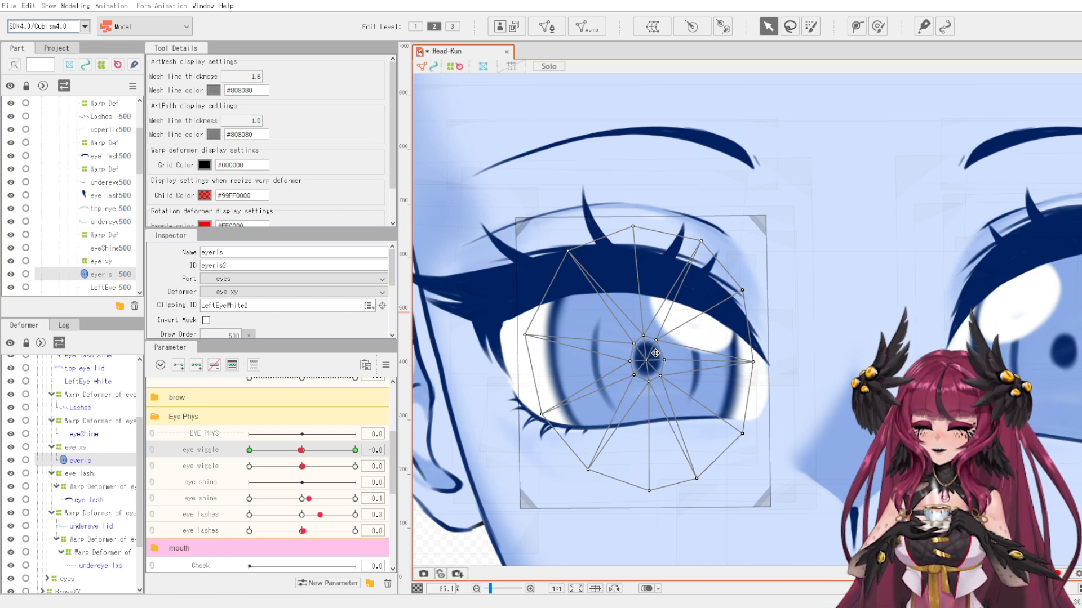
scroll(610, 374, down, 2)
scroll(567, 380, up, 2)
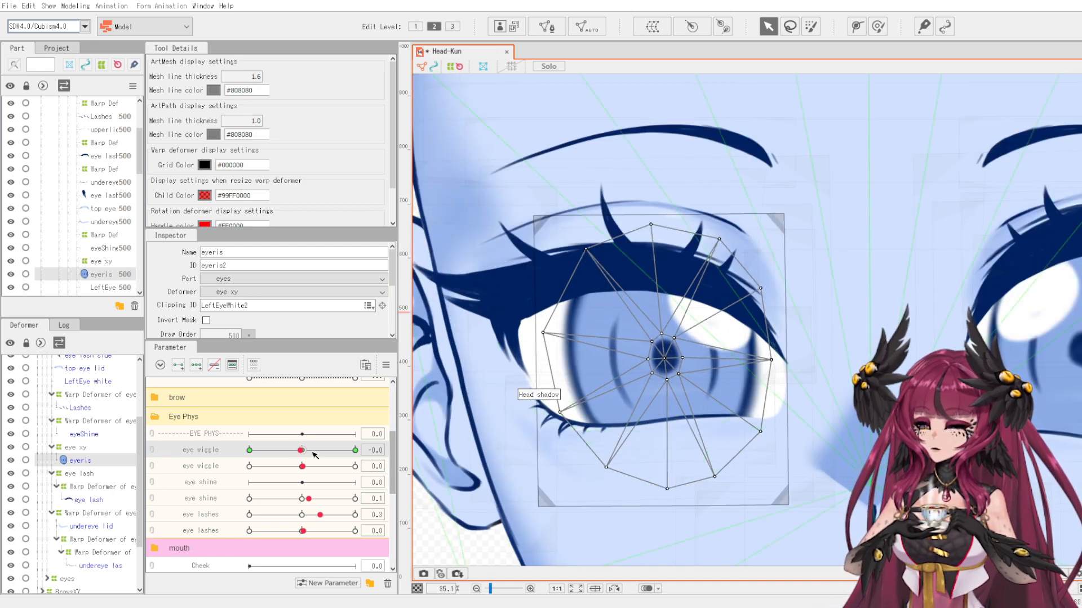
drag(313, 453, 356, 450)
Stretch the iris mesh slightly outward on all four sides with a 2 by 2 temporary warp at eye wiggle 1.0.
scroll(612, 376, down, 2)
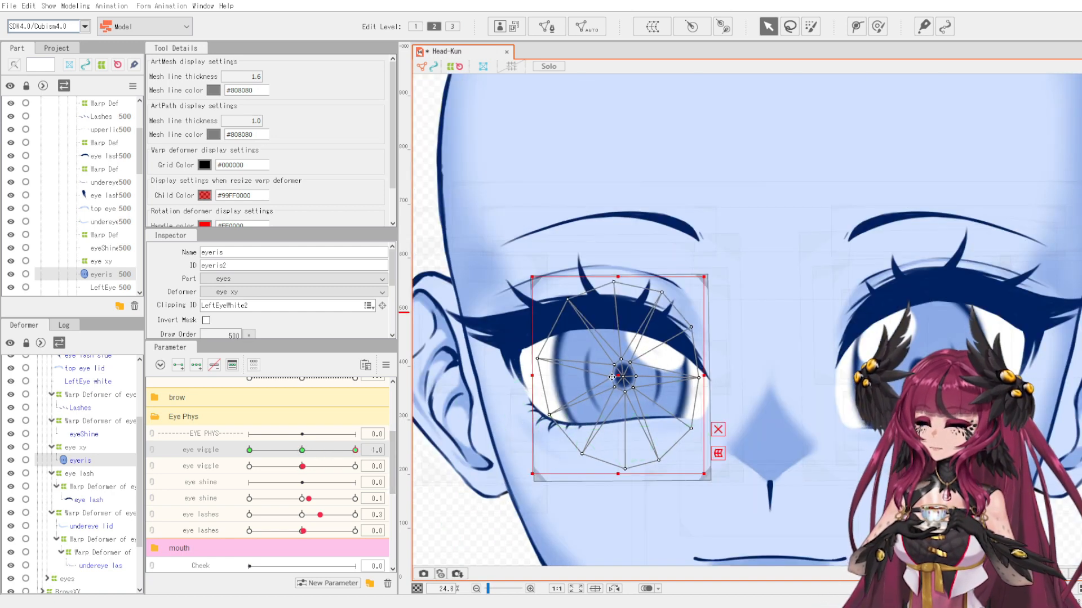
click(718, 454)
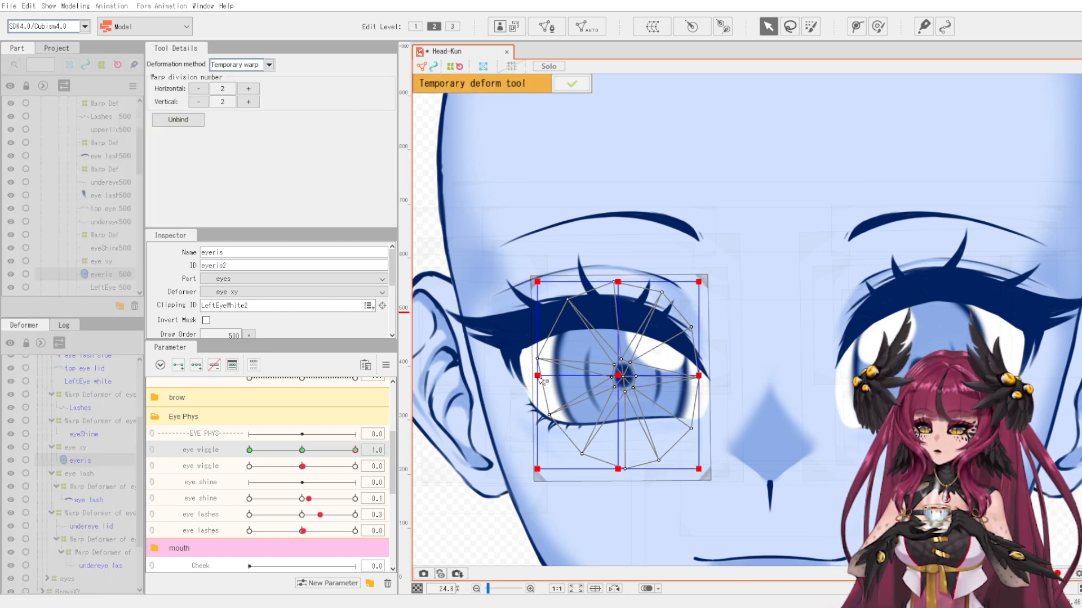
drag(542, 378, 531, 378)
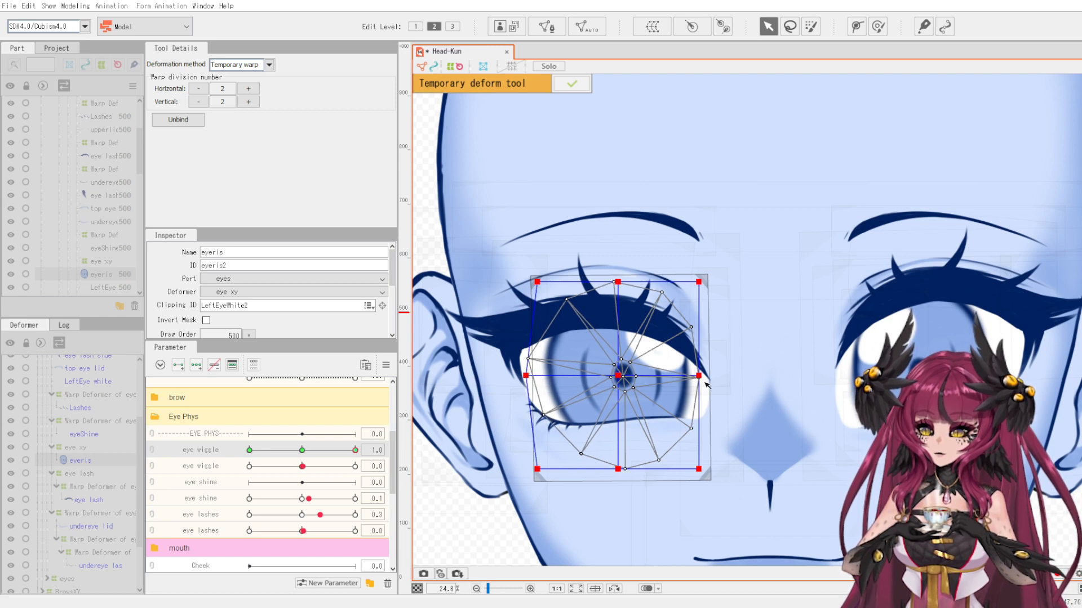
drag(702, 378, 710, 379)
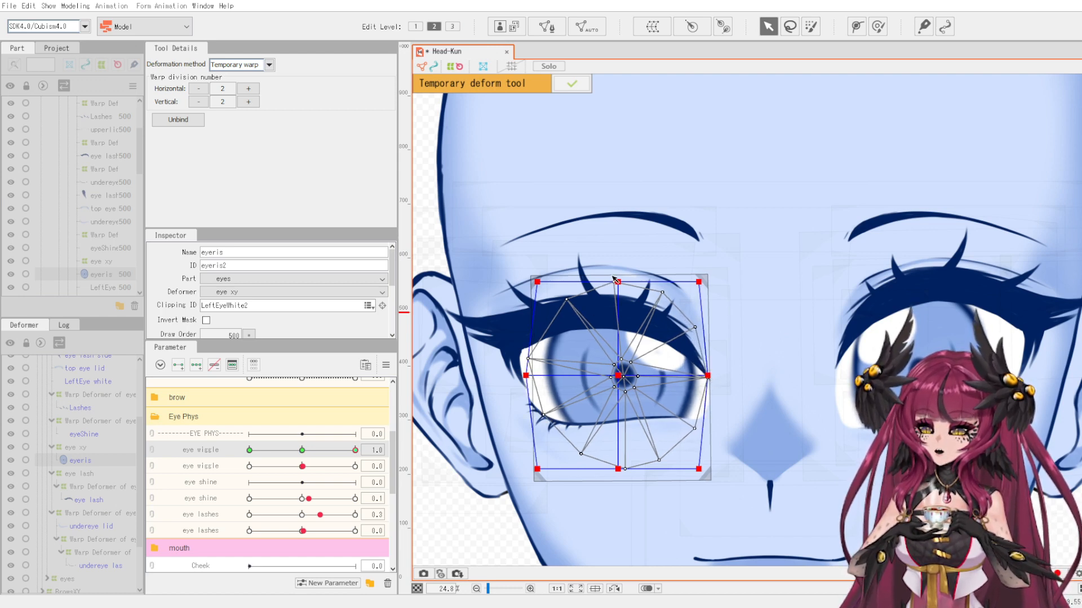
drag(618, 279, 619, 269)
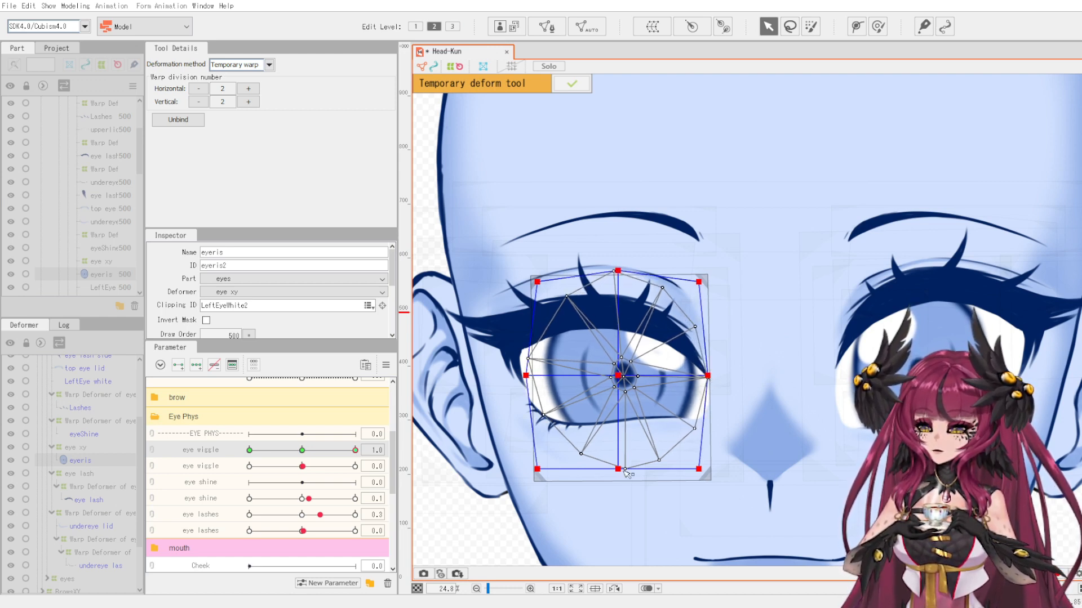
drag(624, 471, 622, 481)
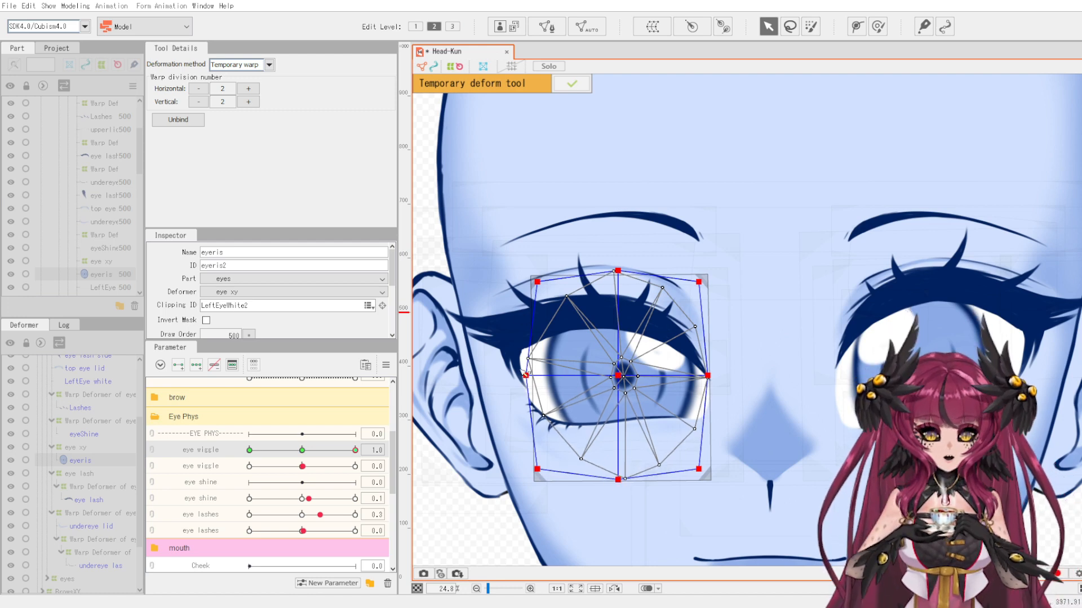
click(572, 83)
Lasso the vertices around the pupil and nudge them slightly toward the eye's outer corner.
scroll(603, 369, up, 3)
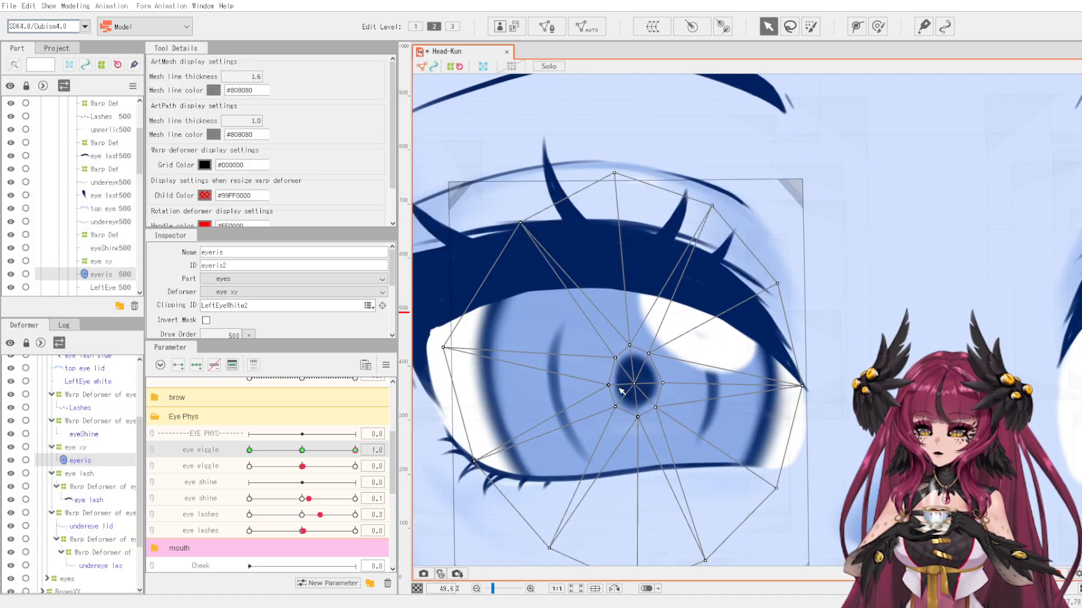
click(791, 27)
mouse_move(643, 317)
mouse_down()
mouse_move(583, 423)
mouse_move(684, 412)
mouse_up()
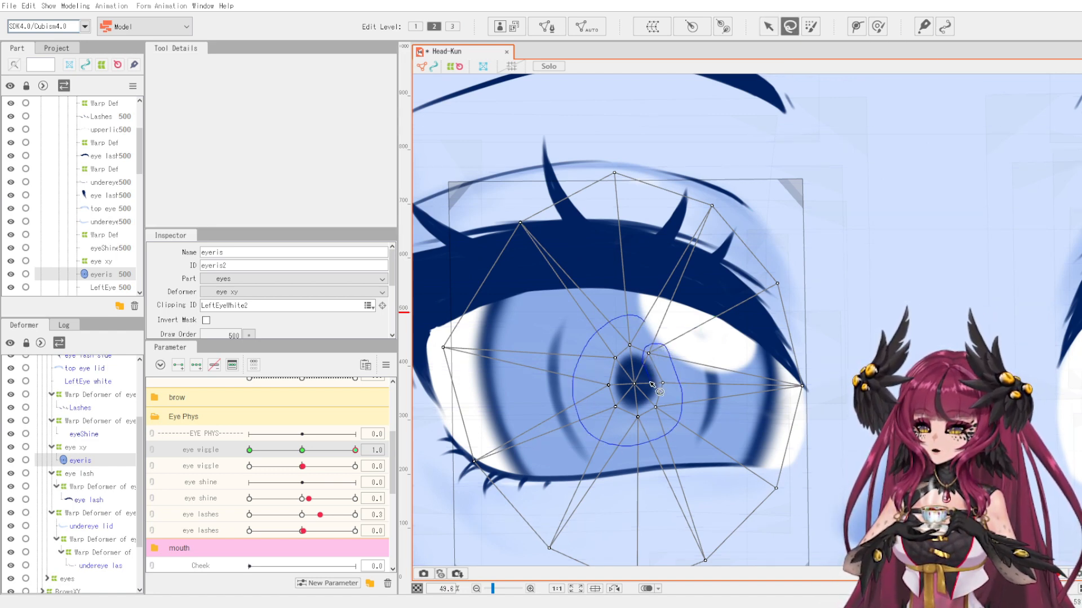
drag(652, 336, 656, 329)
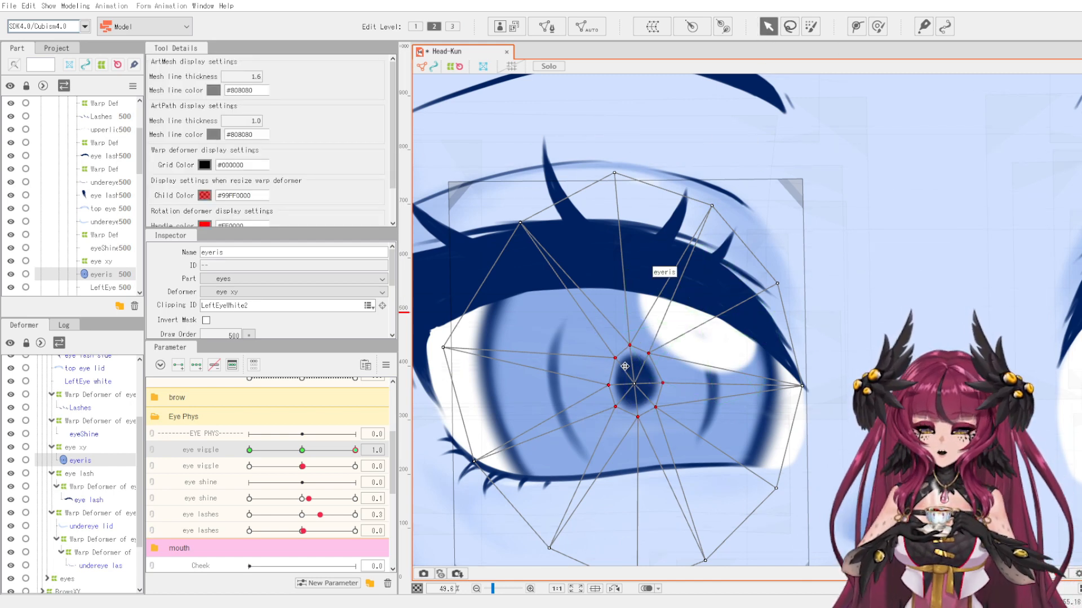
scroll(606, 378, down, 2)
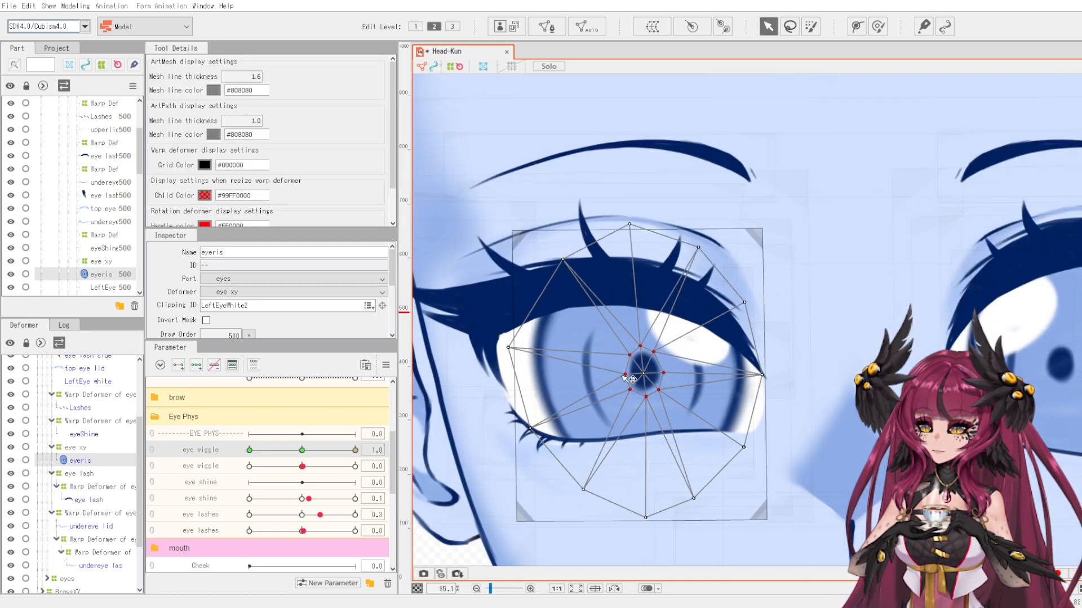
drag(628, 375, 627, 375)
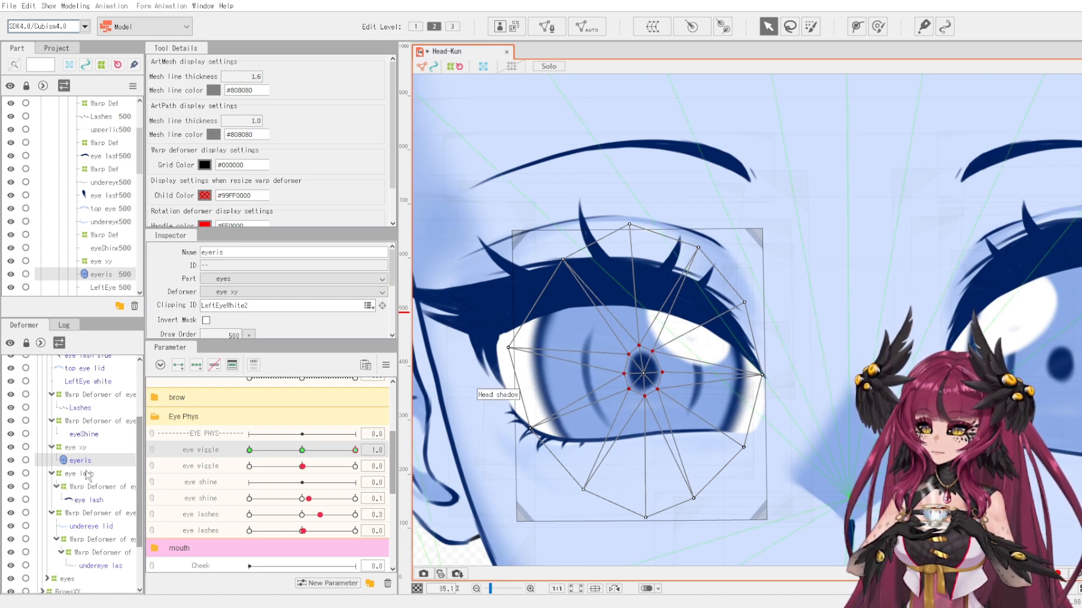
click(497, 389)
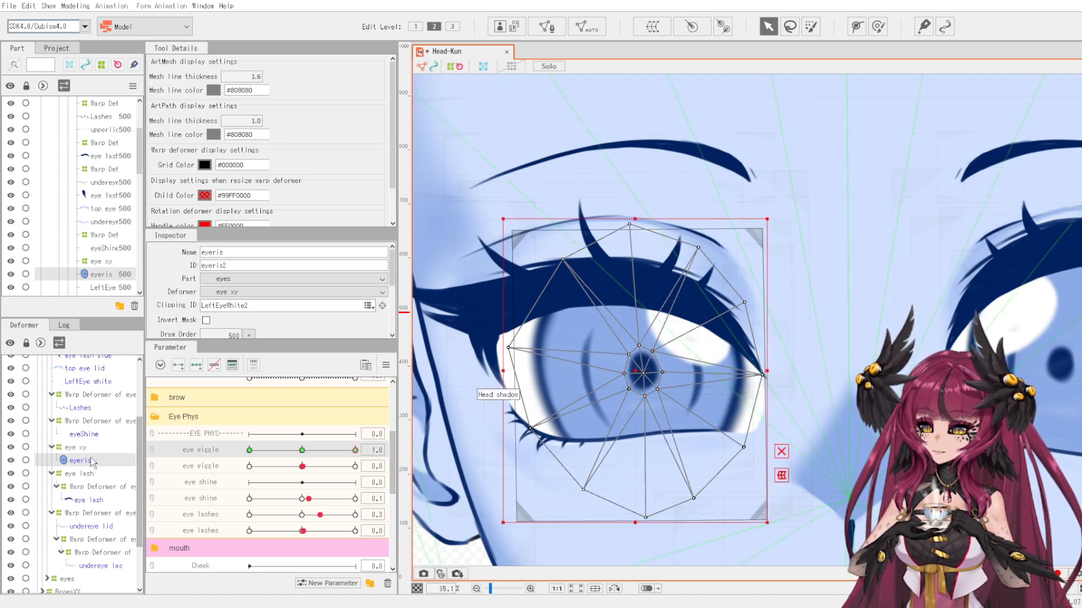
Reselect the pupil vertices with the lasso, enlarge the pupil and recentre it within the iris.
click(790, 33)
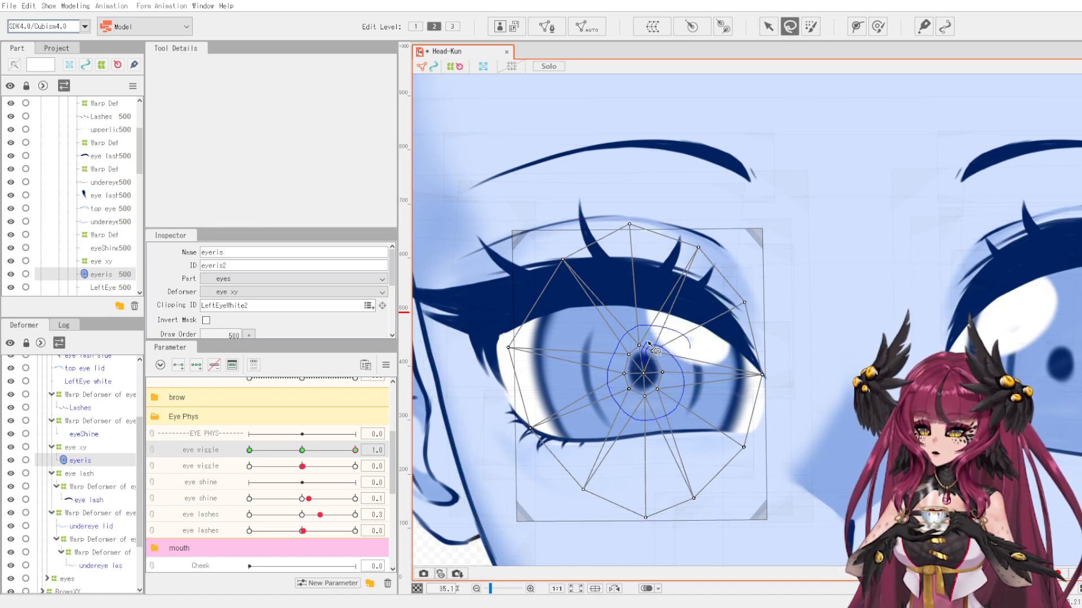
drag(684, 356, 689, 361)
click(768, 26)
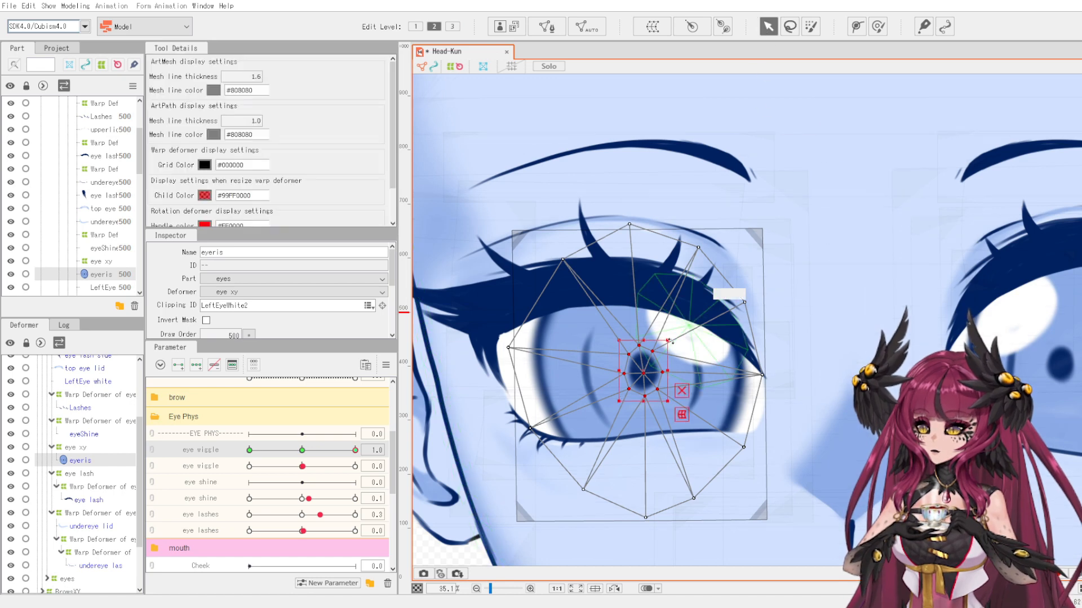
scroll(648, 372, up, 5)
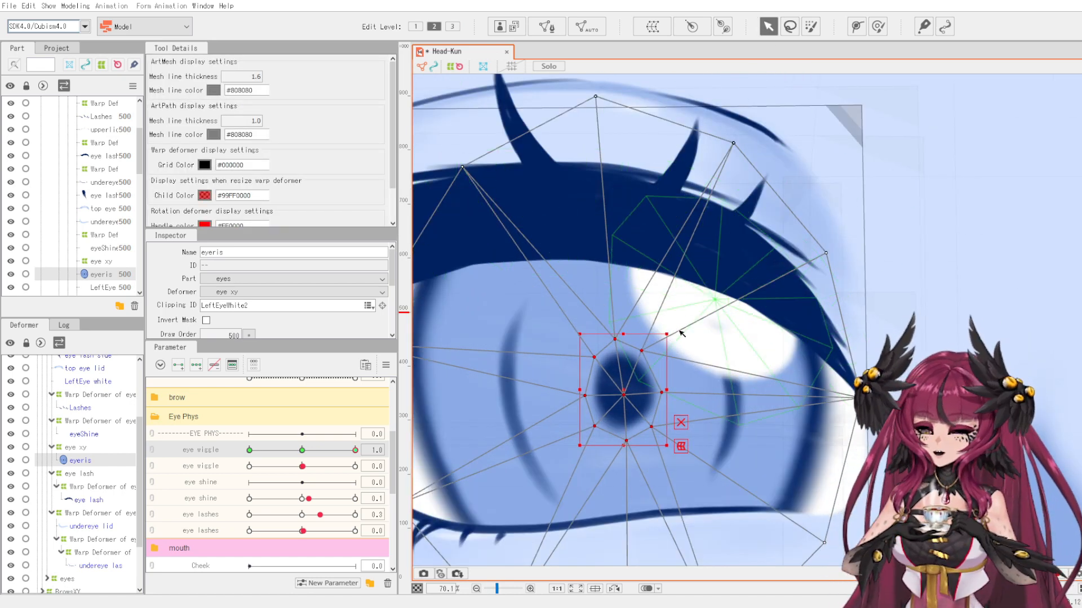
drag(667, 334, 690, 304)
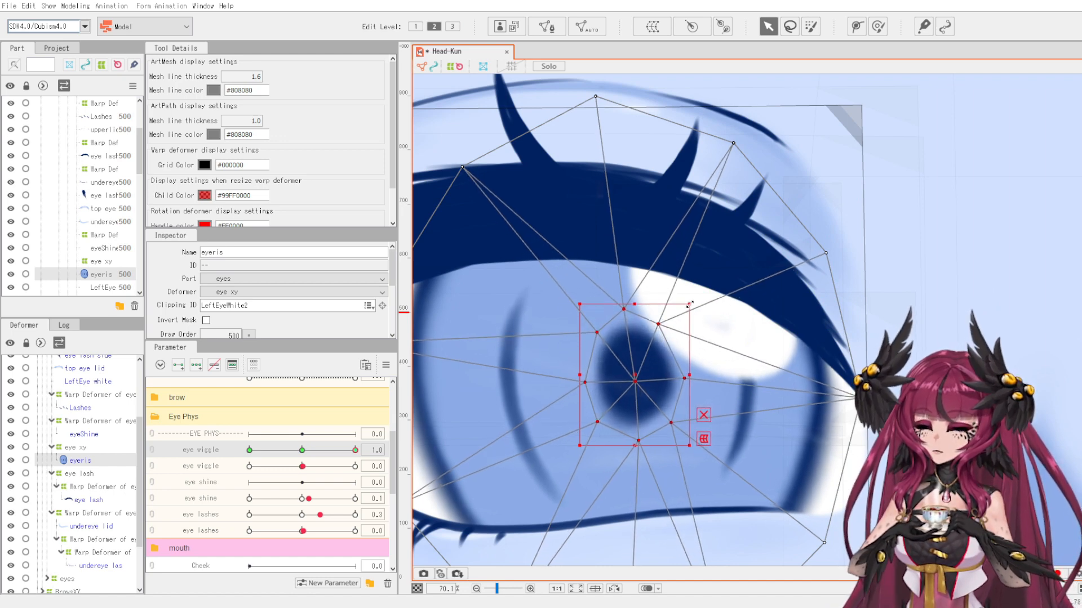
drag(635, 380, 625, 386)
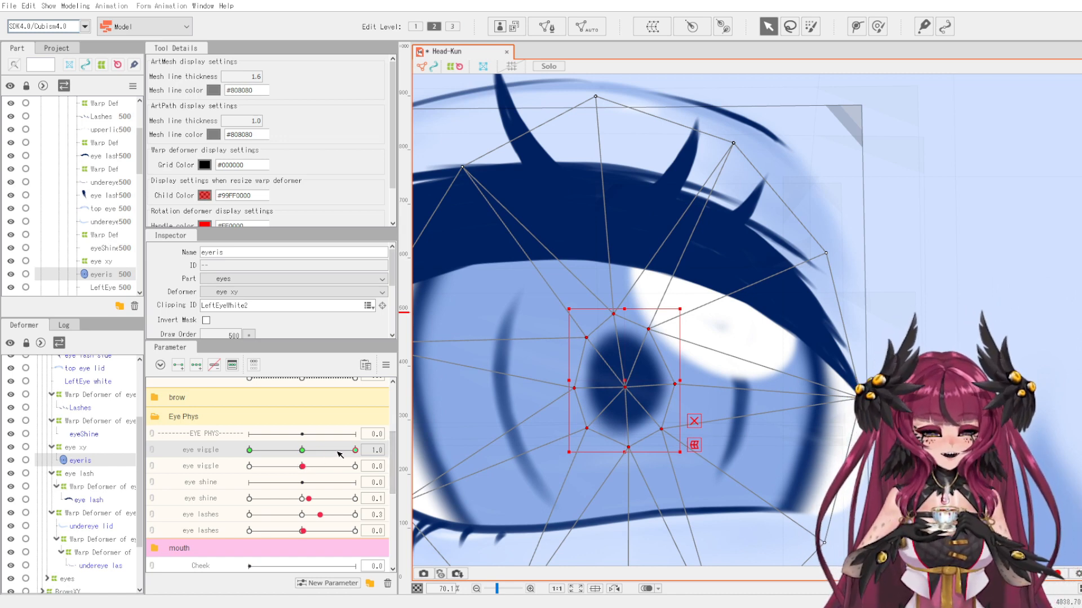
Preview the eye wiggle, eye shine and eye lashes parameters to check the iris, shine and lash motion.
drag(339, 451, 316, 451)
scroll(677, 356, down, 3)
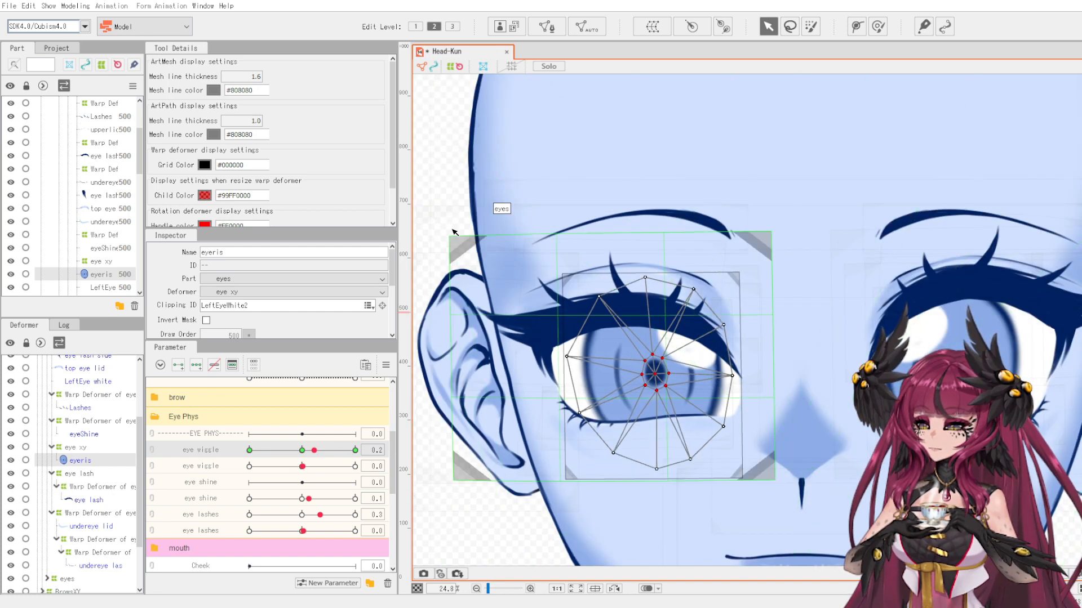
click(430, 234)
drag(314, 450, 309, 450)
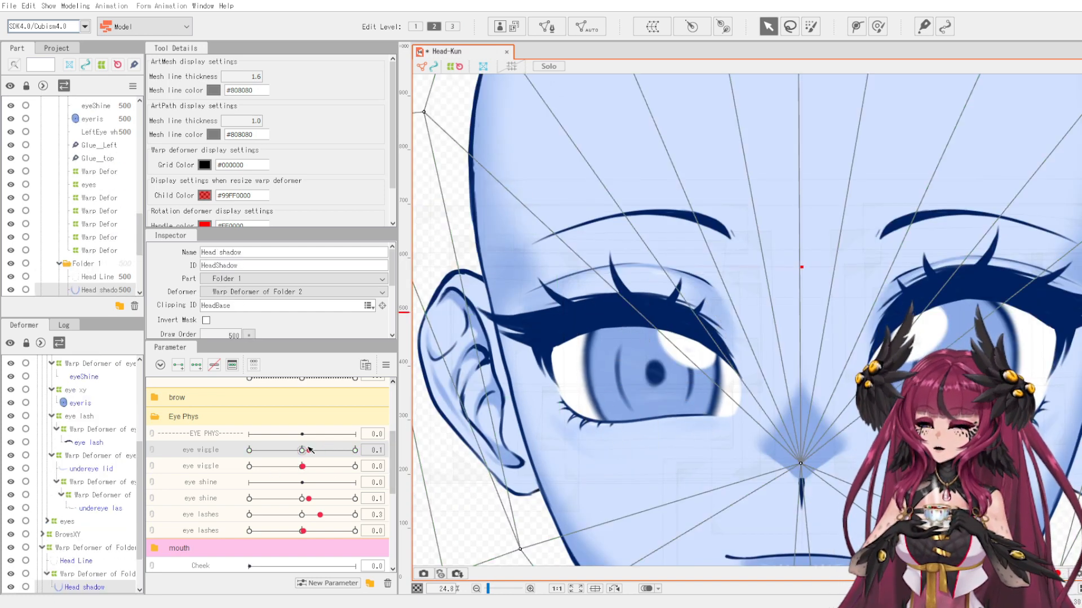
drag(310, 498, 313, 515)
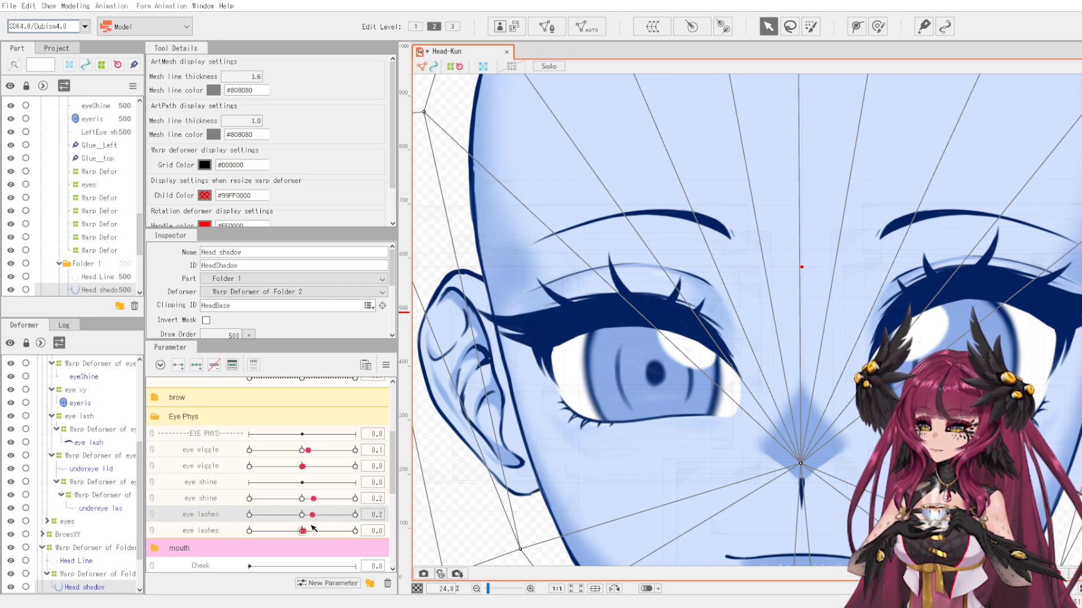
drag(303, 466, 333, 471)
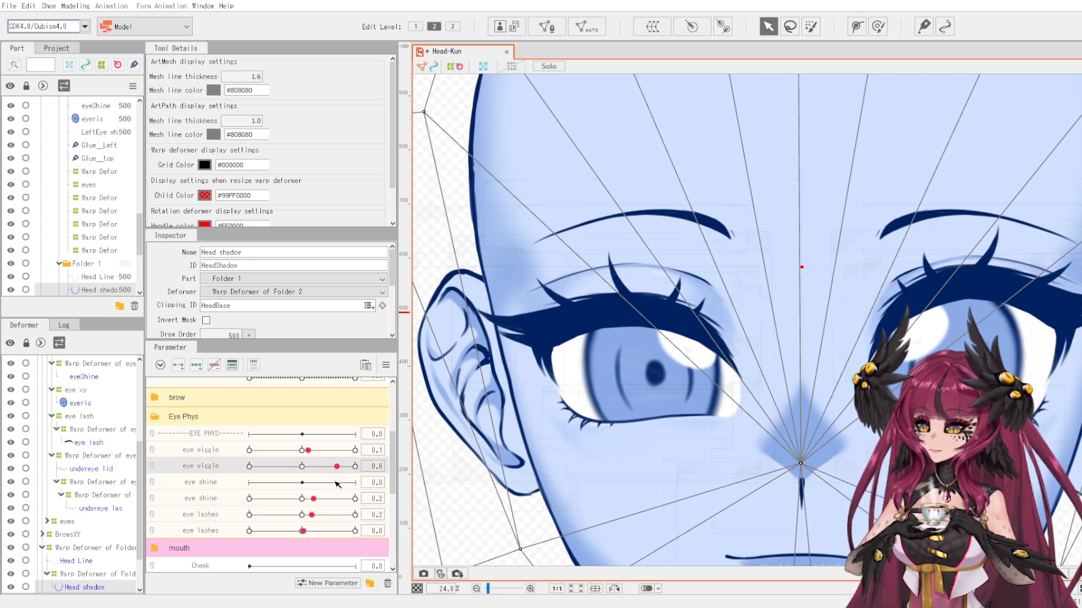
At eye wiggle -1.0, shrink the pupil vertices of the iris mesh slightly and recentre them within the iris.
drag(308, 451, 360, 454)
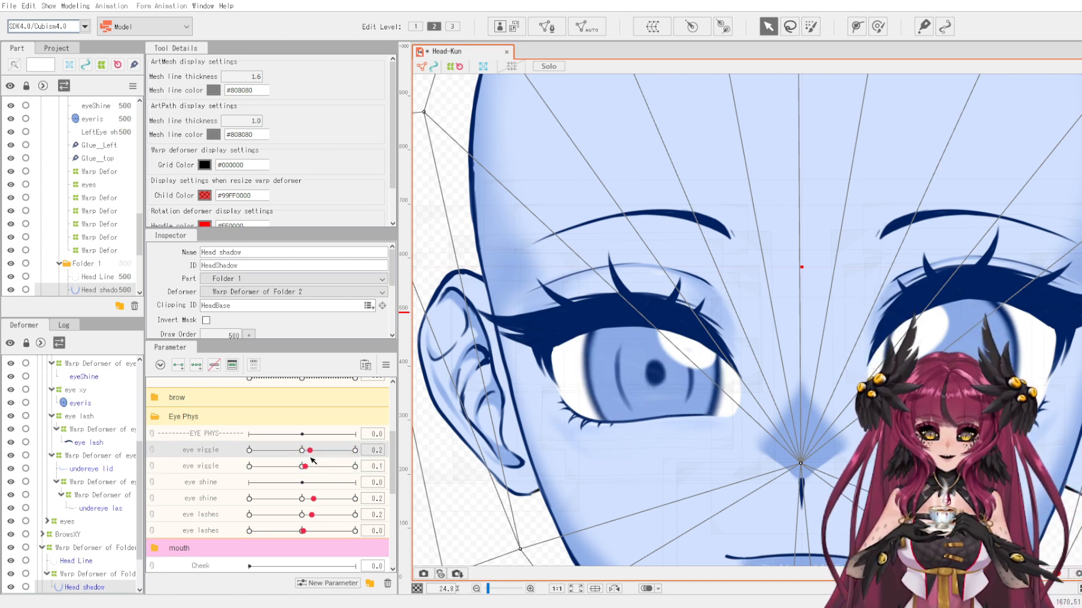
click(657, 377)
scroll(659, 377, up, 5)
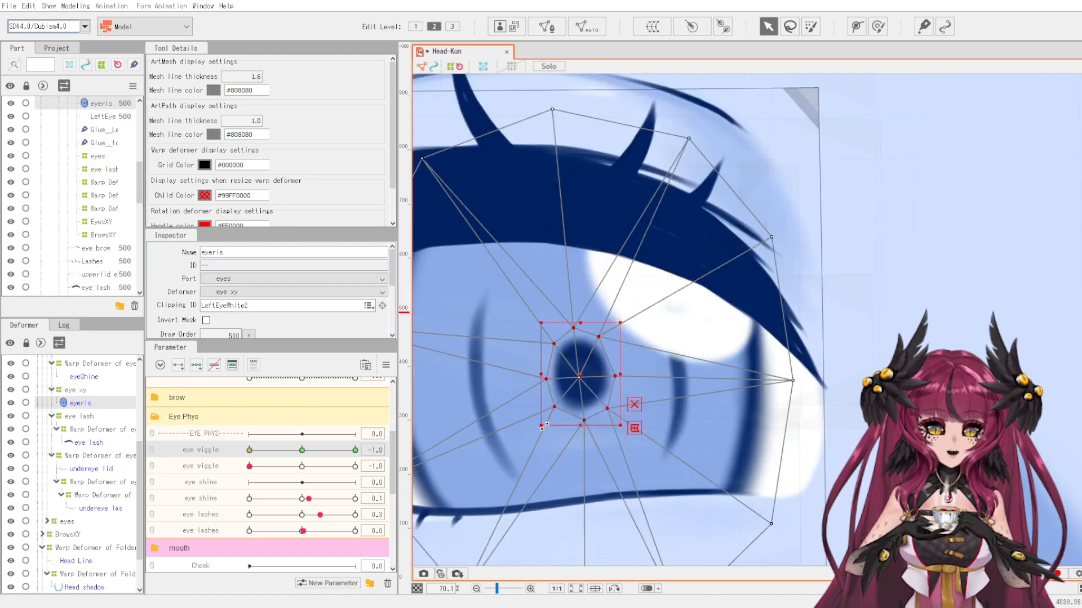
drag(542, 427, 555, 413)
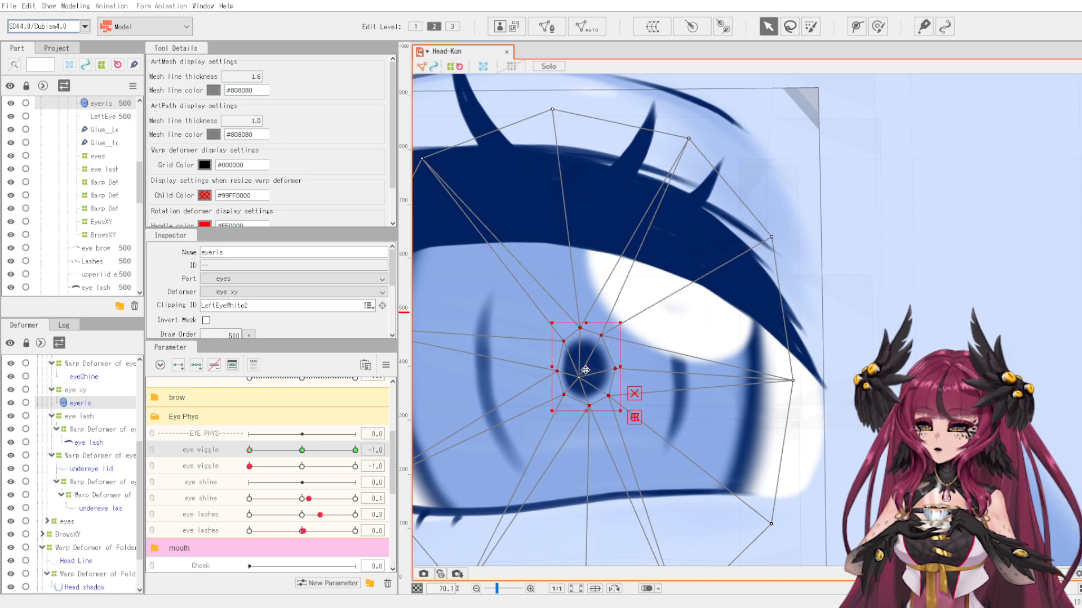
drag(586, 369, 582, 377)
scroll(662, 365, down, 4)
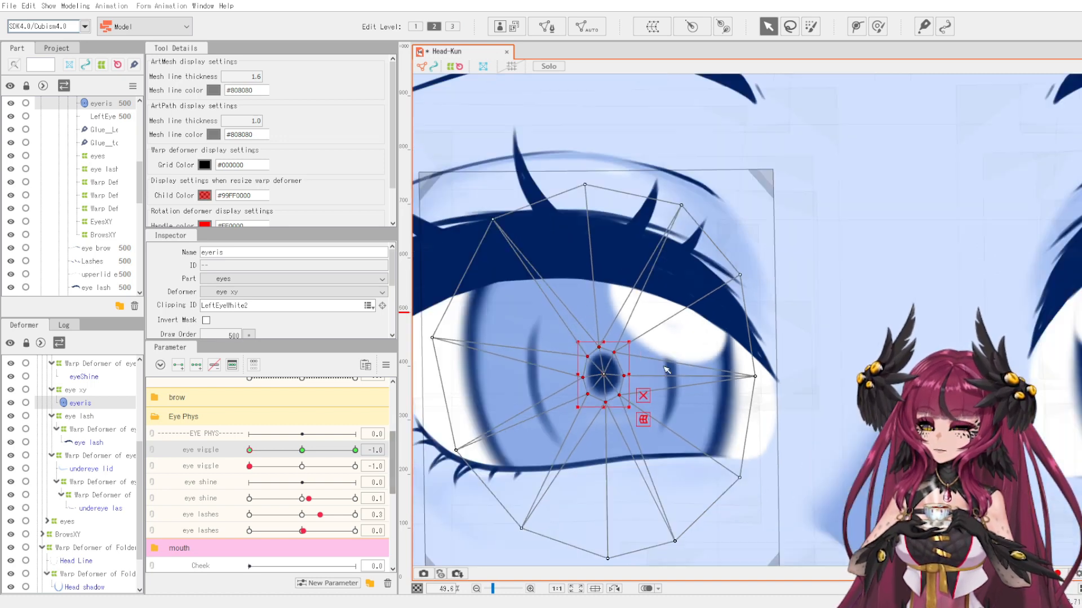
Apply a 2 by 2 temporary warp to the eyeris mesh and pull the midpoints of all four sides inward.
click(80, 406)
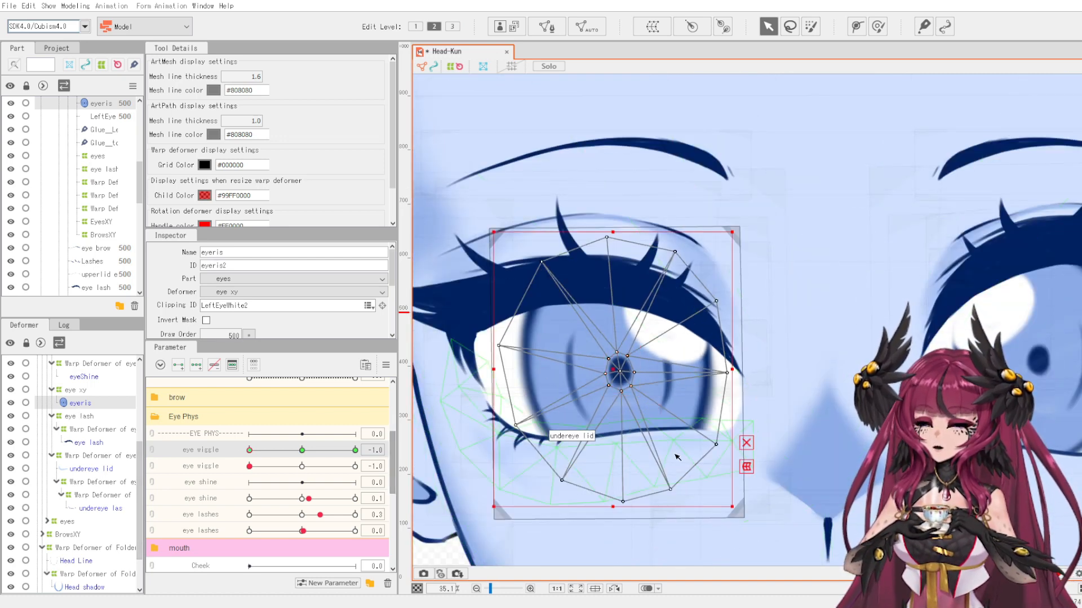
click(746, 469)
scroll(677, 414, up, 3)
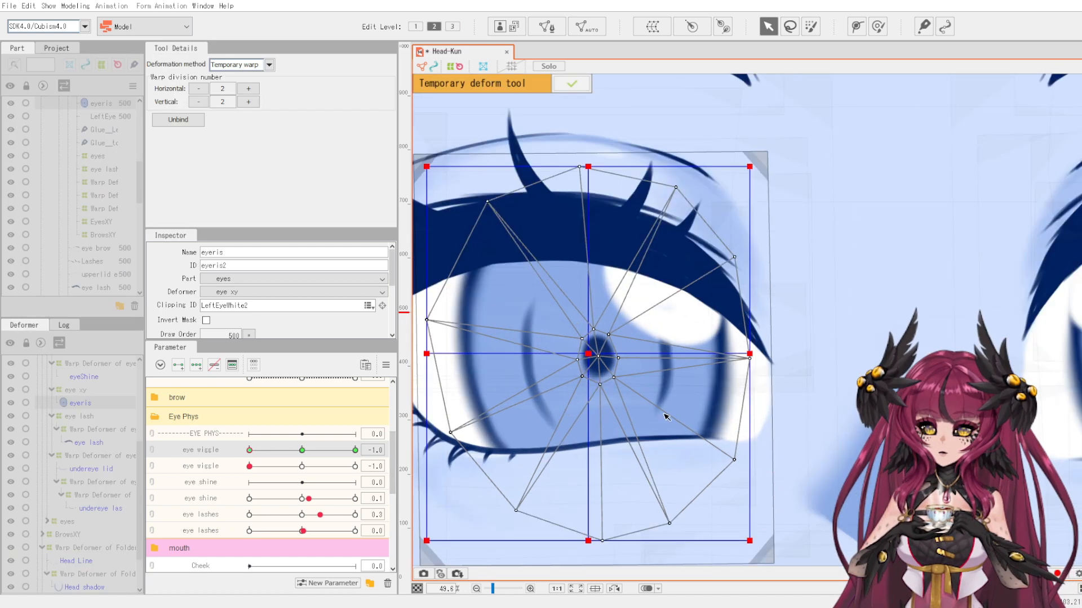
drag(458, 369, 476, 369)
drag(781, 368, 766, 368)
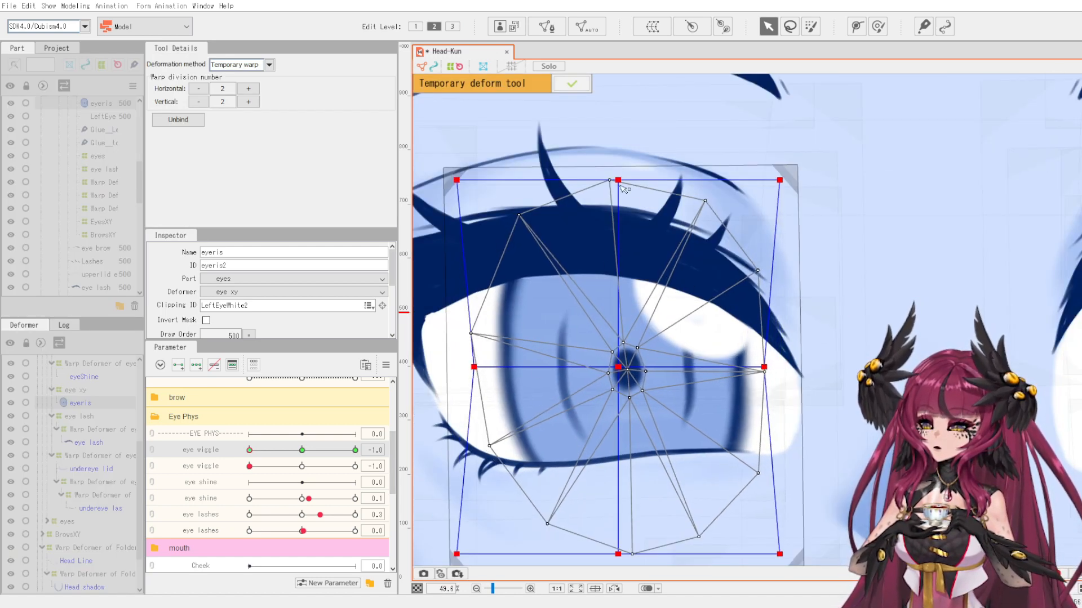
drag(619, 185, 620, 203)
drag(618, 555, 619, 530)
Pull the four warp corners inward to match the shrunken iris sides and apply the temporary warp.
drag(459, 554, 474, 540)
drag(779, 555, 762, 531)
drag(457, 181, 473, 199)
drag(779, 180, 765, 203)
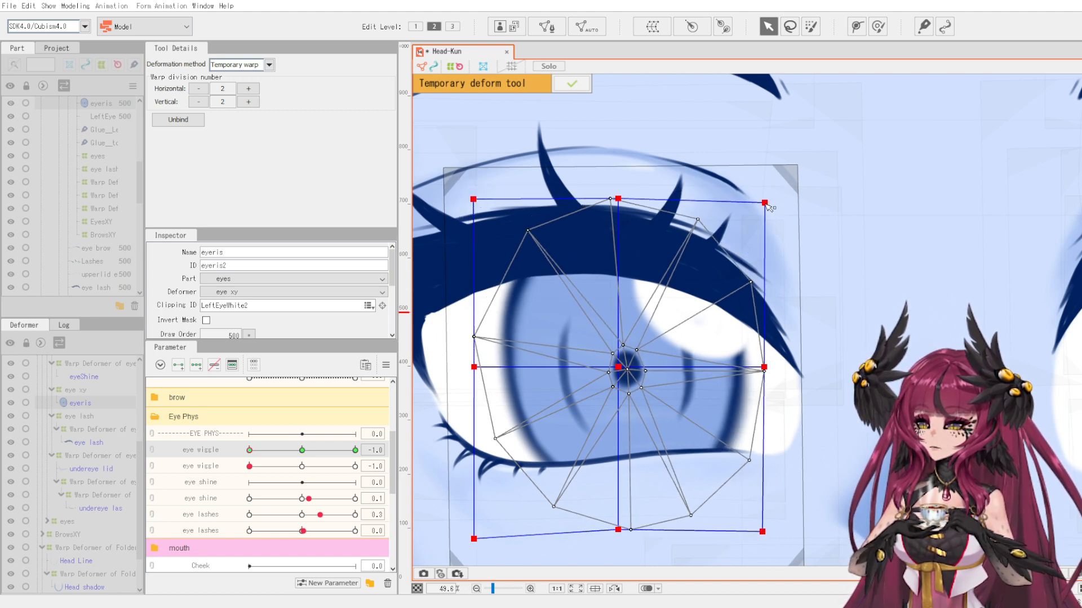
drag(312, 451, 290, 459)
click(579, 89)
Preview the eye lashes and eye shine parameters to check the motion around the reshaped iris.
scroll(600, 320, down, 5)
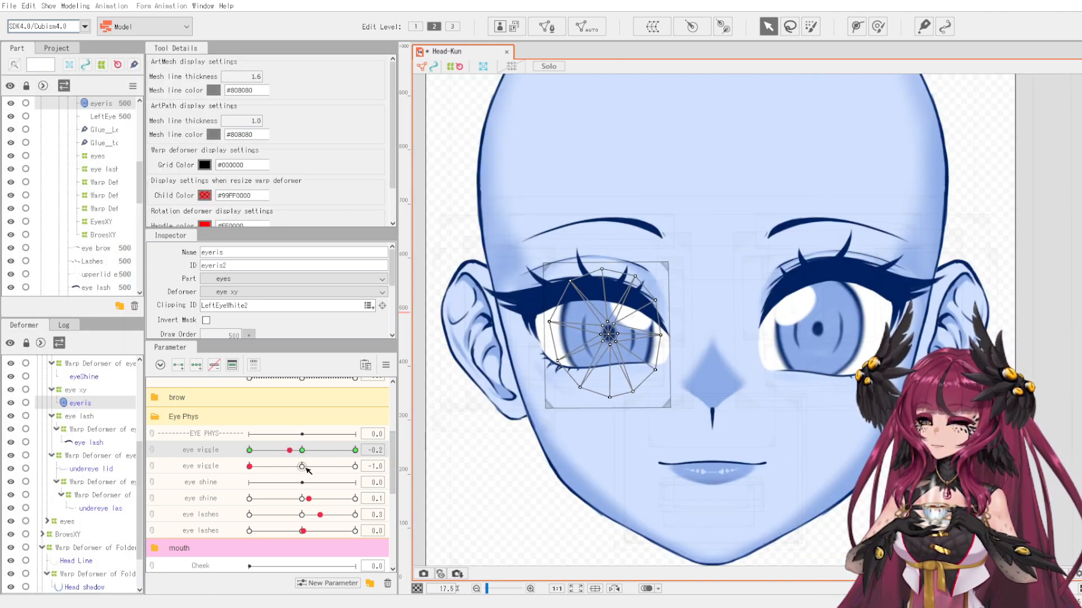
scroll(630, 334, up, 2)
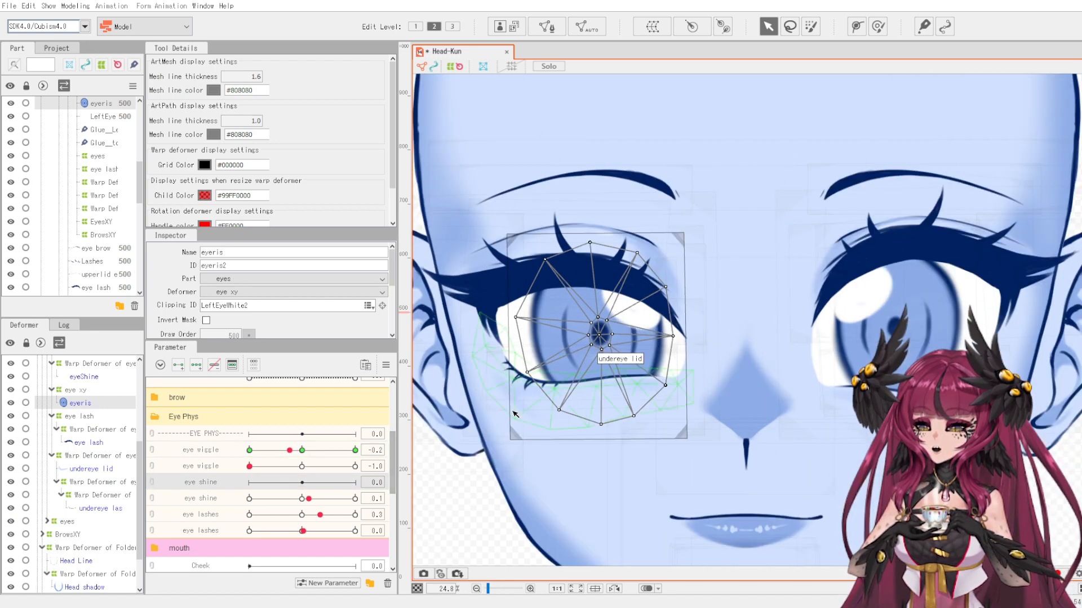
drag(309, 509, 265, 510)
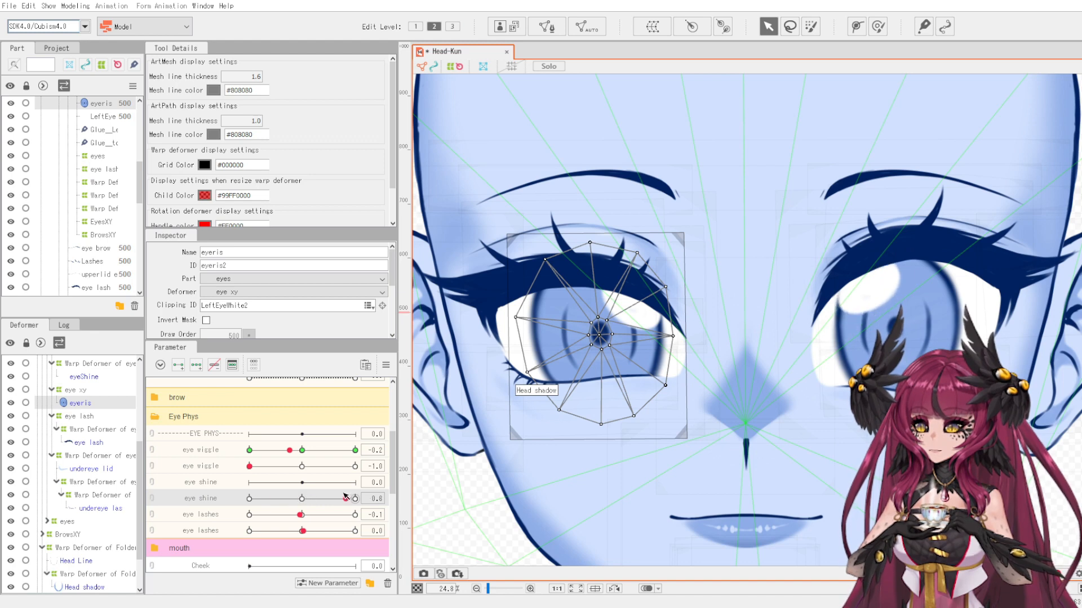
scroll(600, 335, up, 2)
Add three keys for the eyeShine mesh on the first eye shine parameter, shifting the shine up and outward with a slight rotation at 1.0.
click(674, 319)
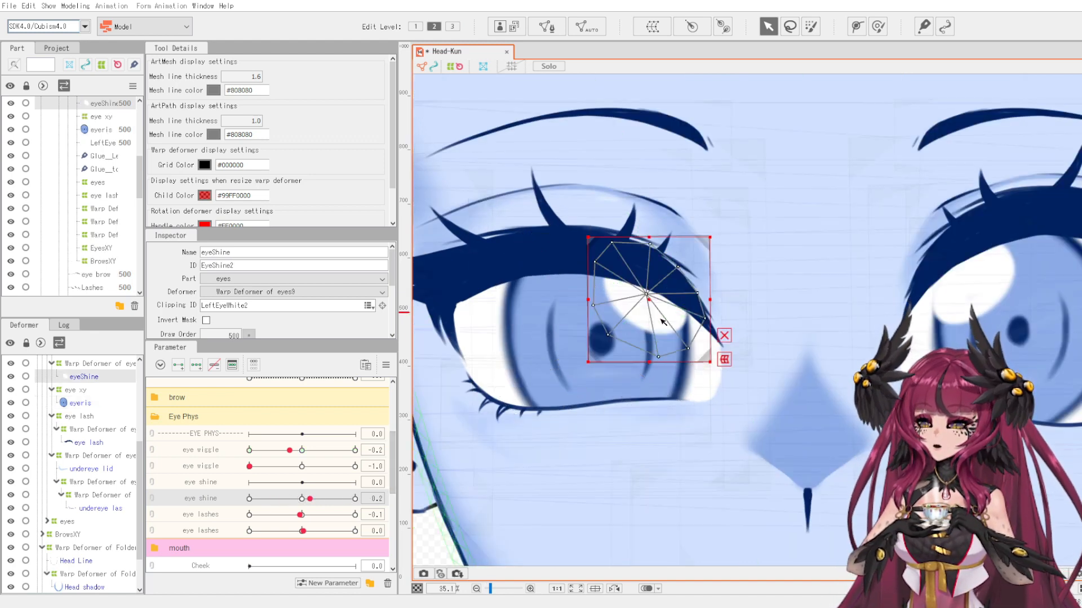
click(236, 485)
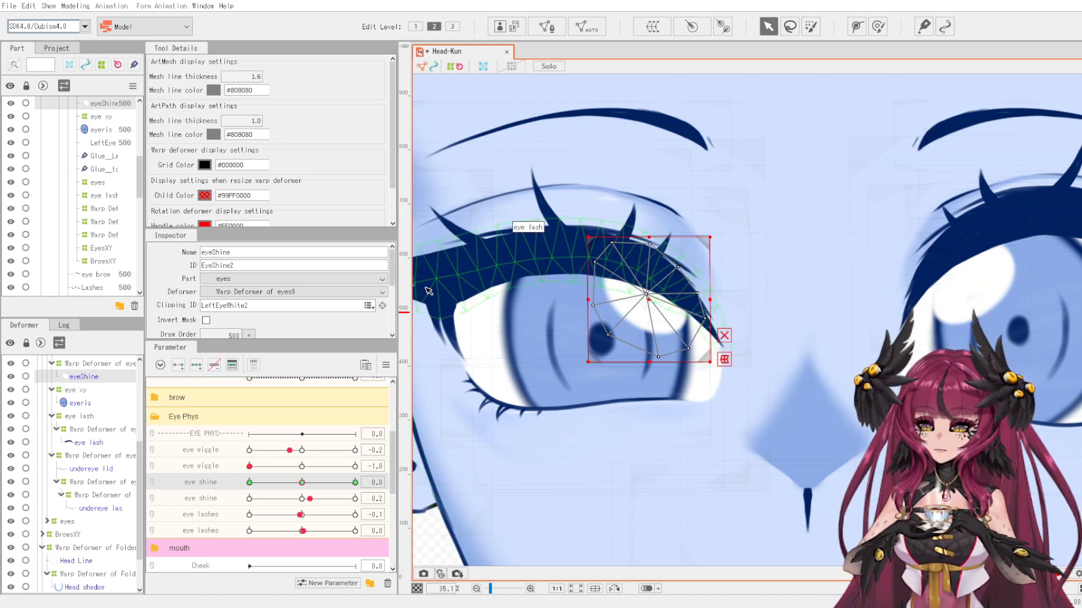
scroll(631, 348, up, 2)
scroll(631, 348, down, 2)
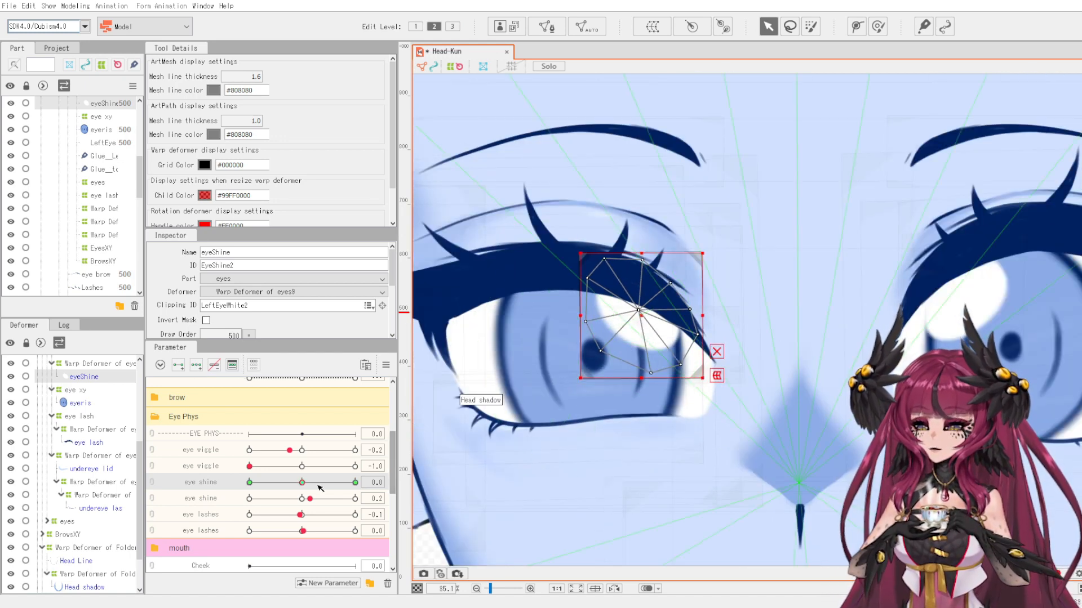
drag(638, 309, 621, 299)
drag(683, 233, 661, 208)
At eye shine -1.0, move the shine down toward the eye's inner corner and rotate it slightly.
click(249, 482)
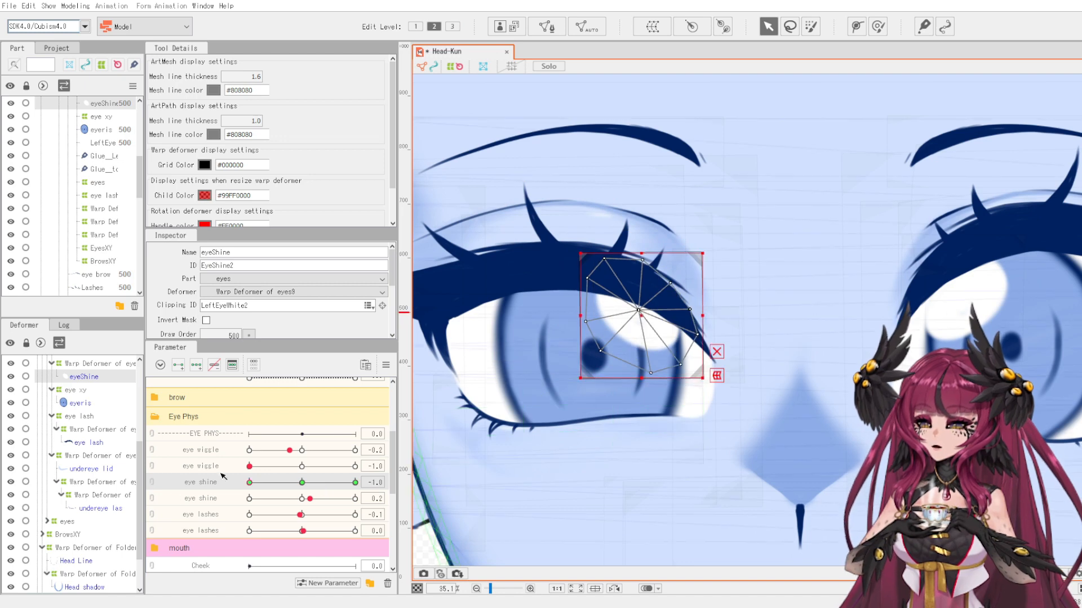
drag(639, 309, 654, 333)
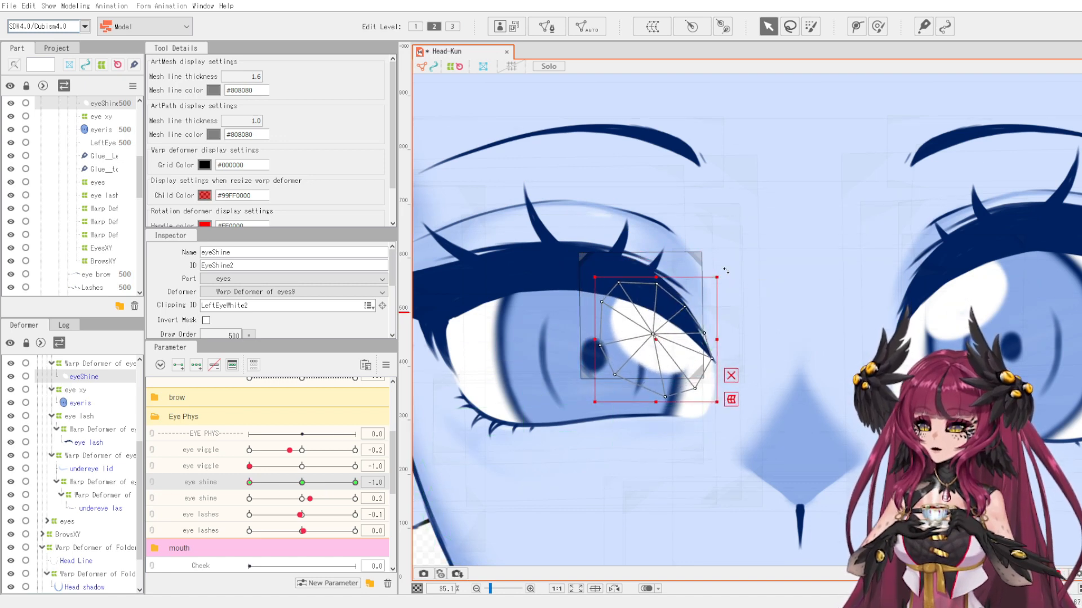
drag(722, 273, 729, 284)
drag(249, 483, 282, 489)
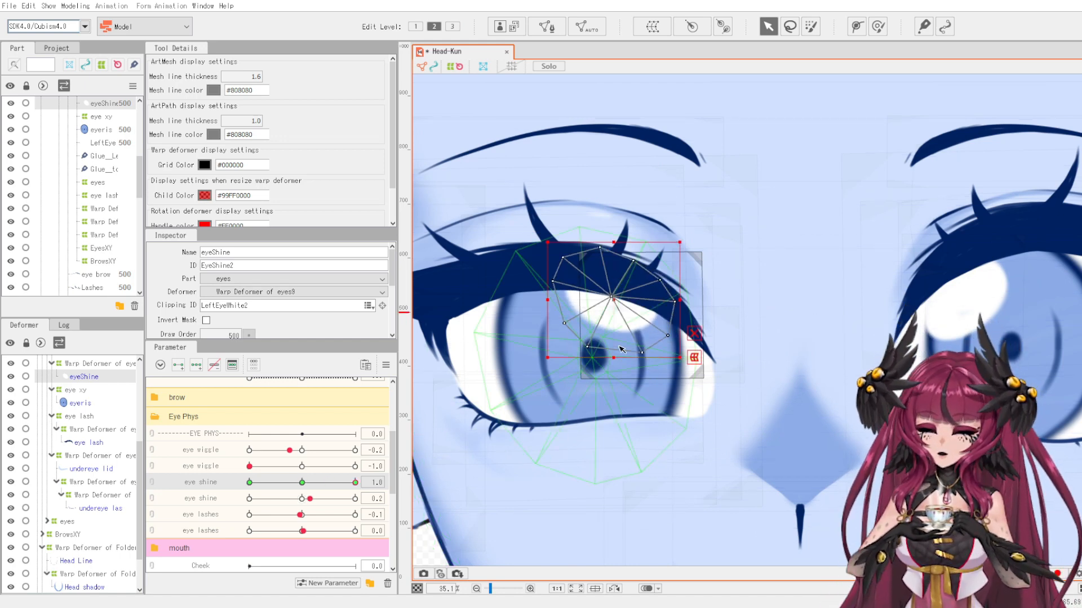
Enlarge the shine slightly at eye shine 1.0 and shrink it slightly at -1.0.
drag(551, 357, 537, 366)
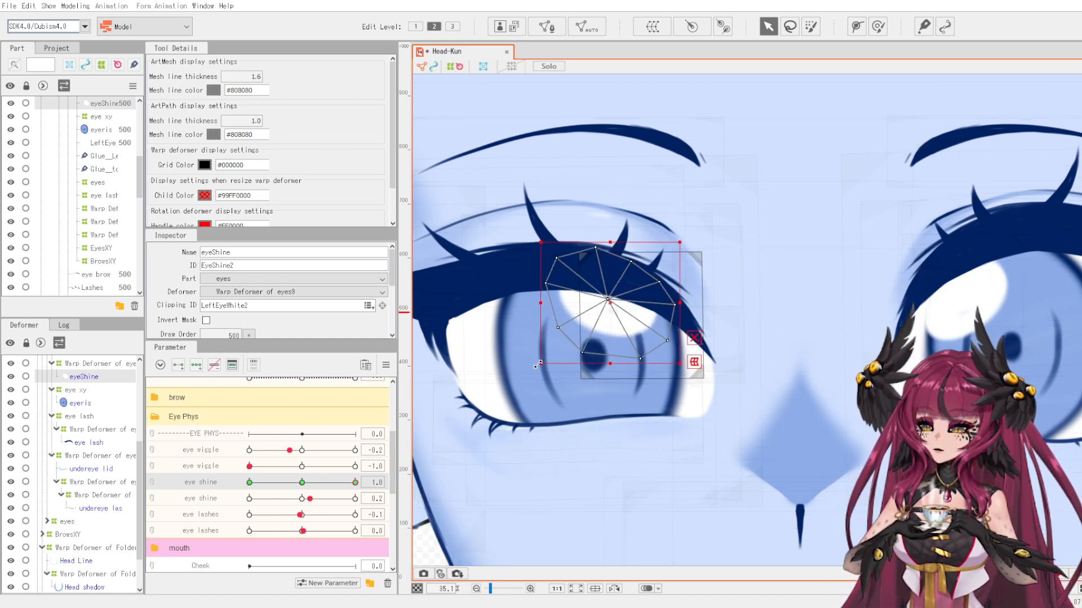
drag(343, 482, 237, 482)
drag(596, 404, 603, 394)
Preview the eye shine and eye lashes parameters to check the new shine movement.
drag(249, 483, 334, 483)
click(327, 482)
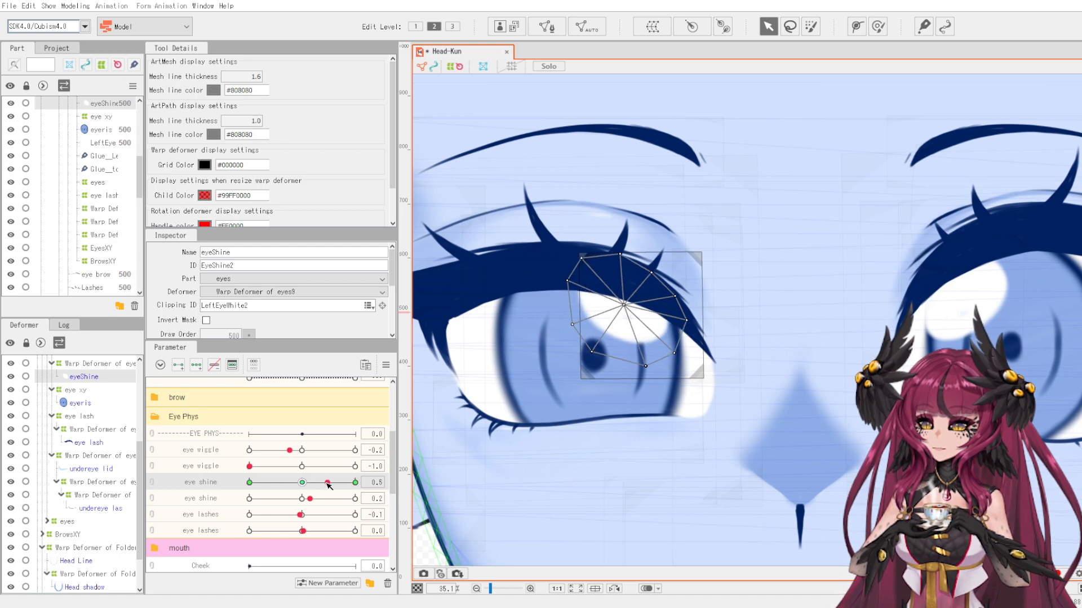
drag(304, 516, 313, 512)
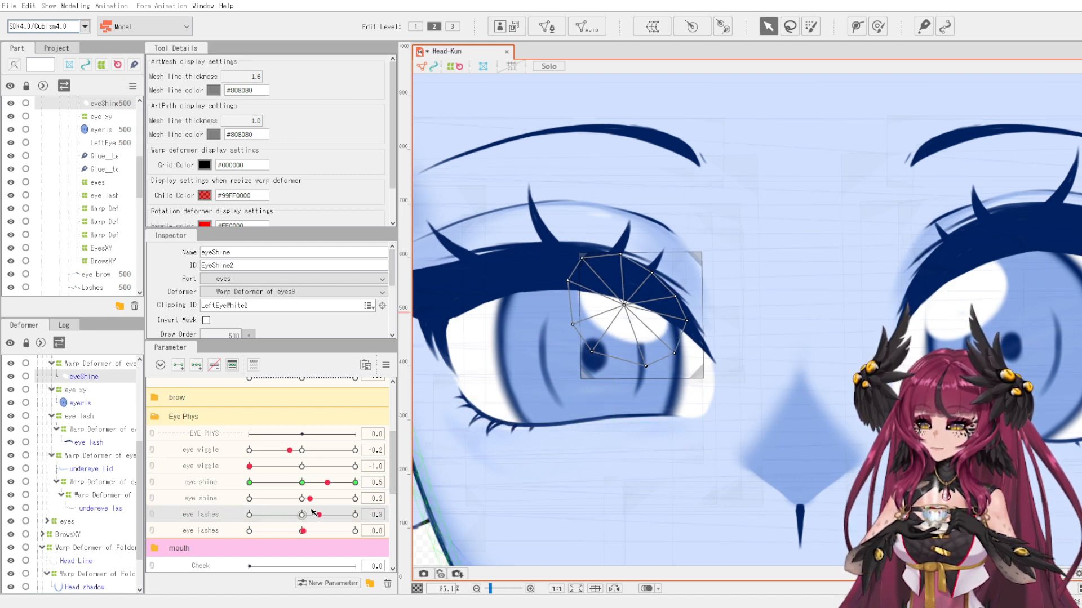
click(317, 504)
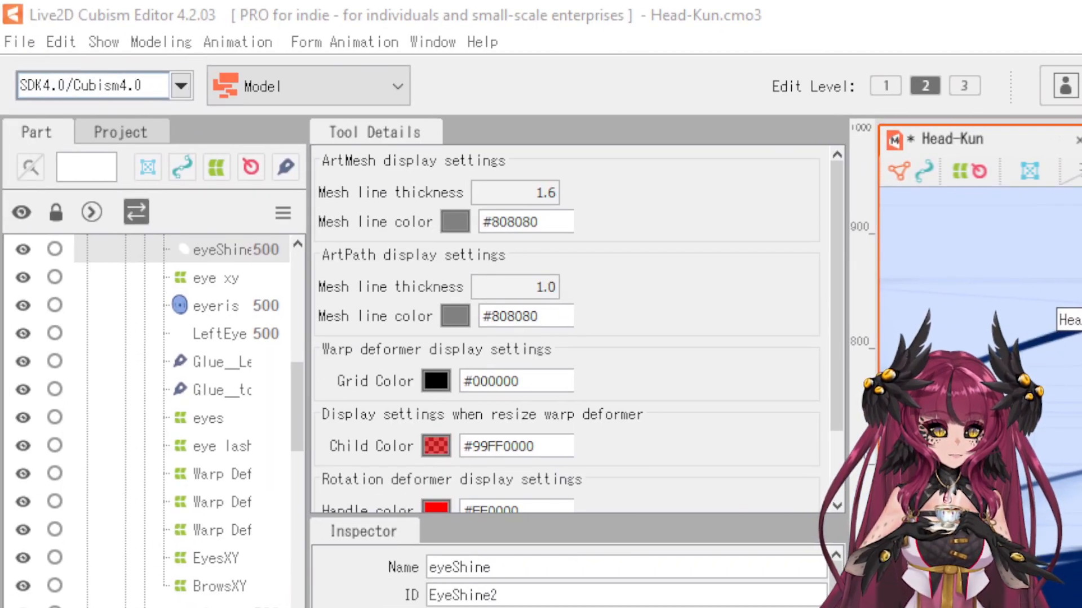
Open the Physics/Scene Blending Settings and swing the model's head in the preview.
click(168, 37)
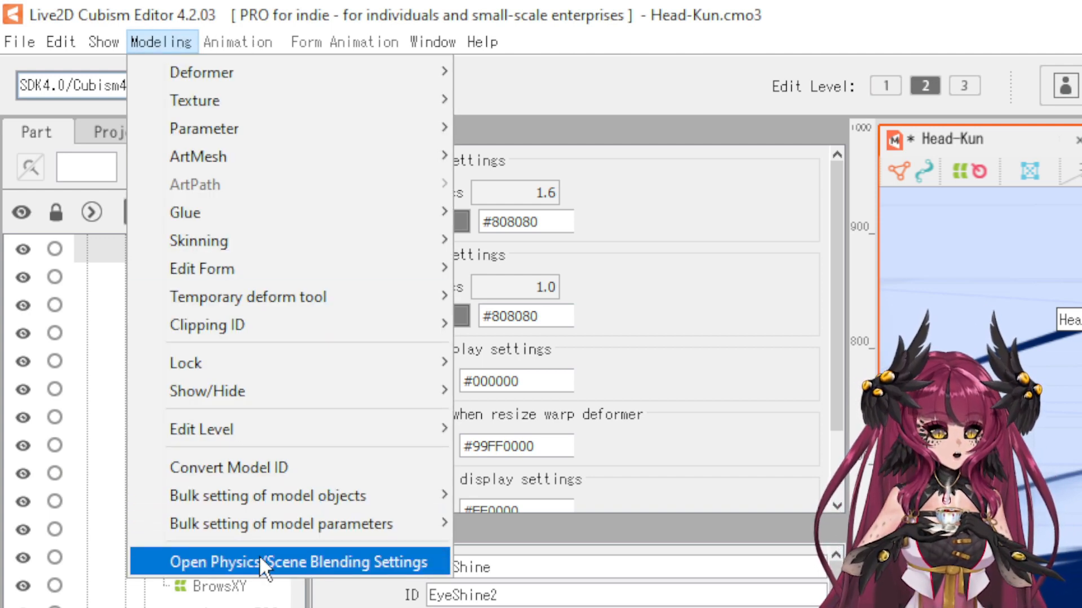
click(293, 562)
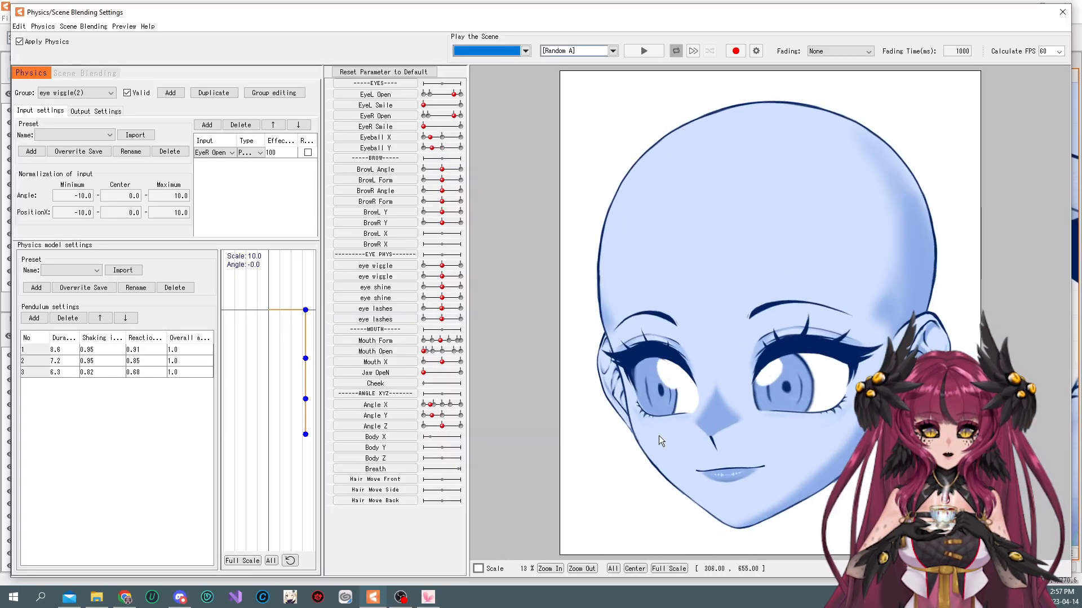
drag(659, 437, 884, 326)
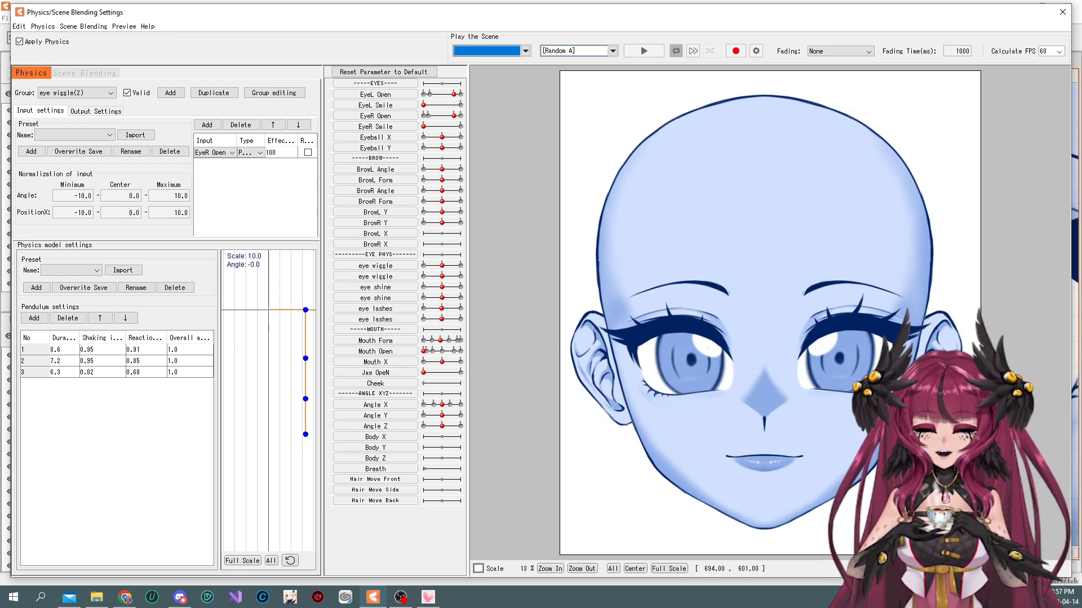
Examine the eye wiggle(2) physics group and vary EyeR Open to test its pendulum's response.
click(95, 92)
click(61, 99)
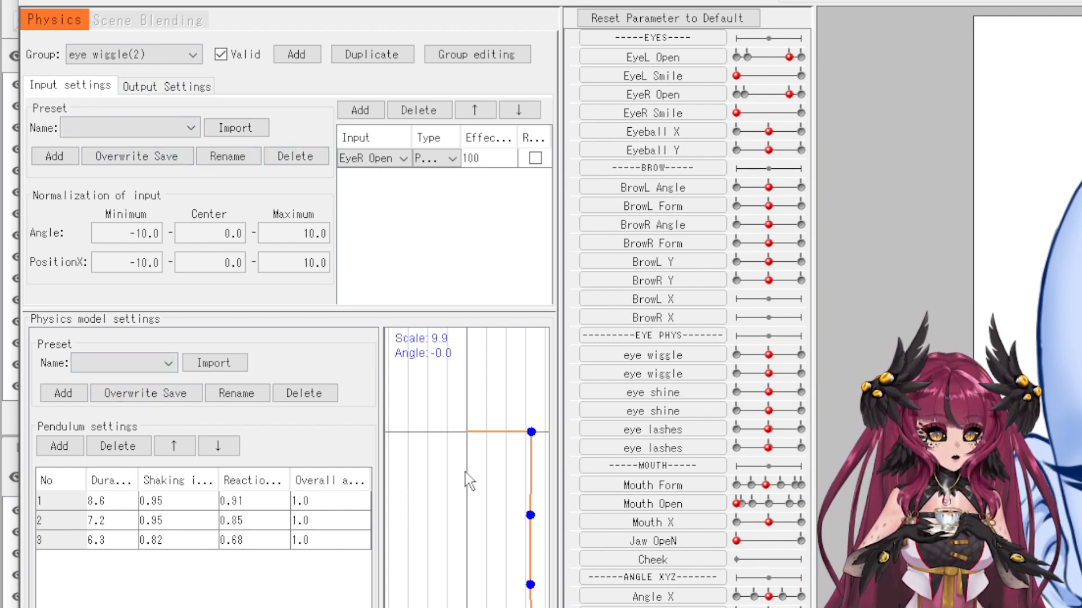
scroll(475, 483, down, 4)
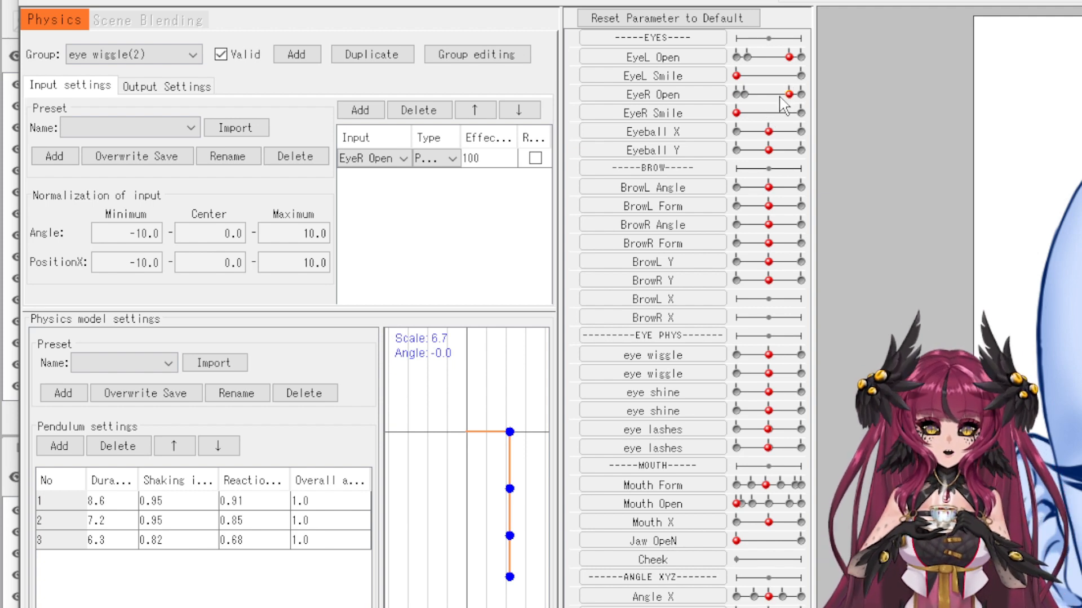
mouse_move(789, 95)
mouse_down()
mouse_move(750, 95)
mouse_move(796, 95)
mouse_up()
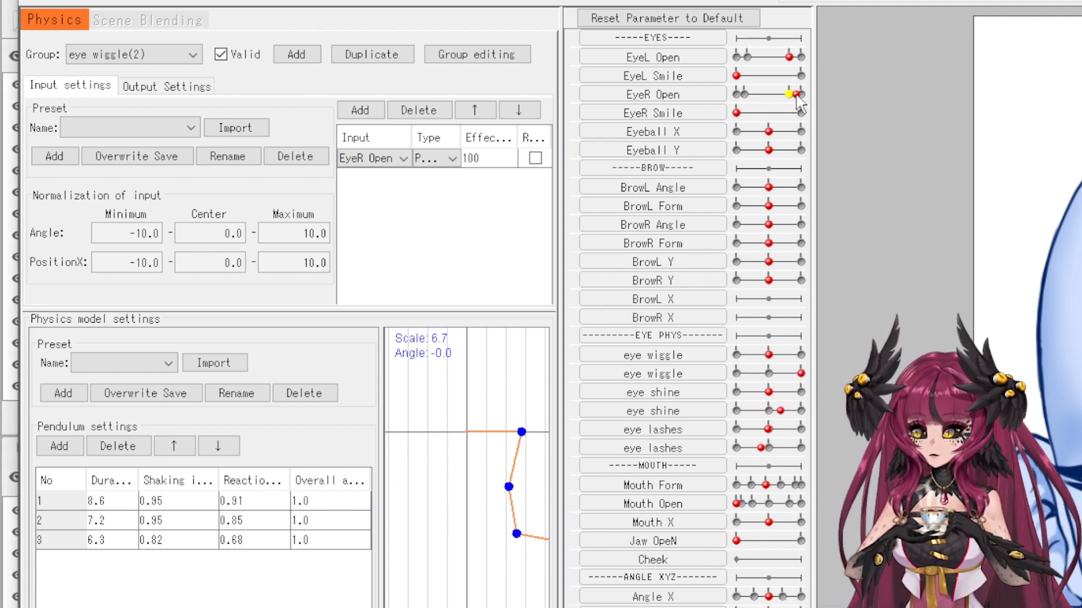
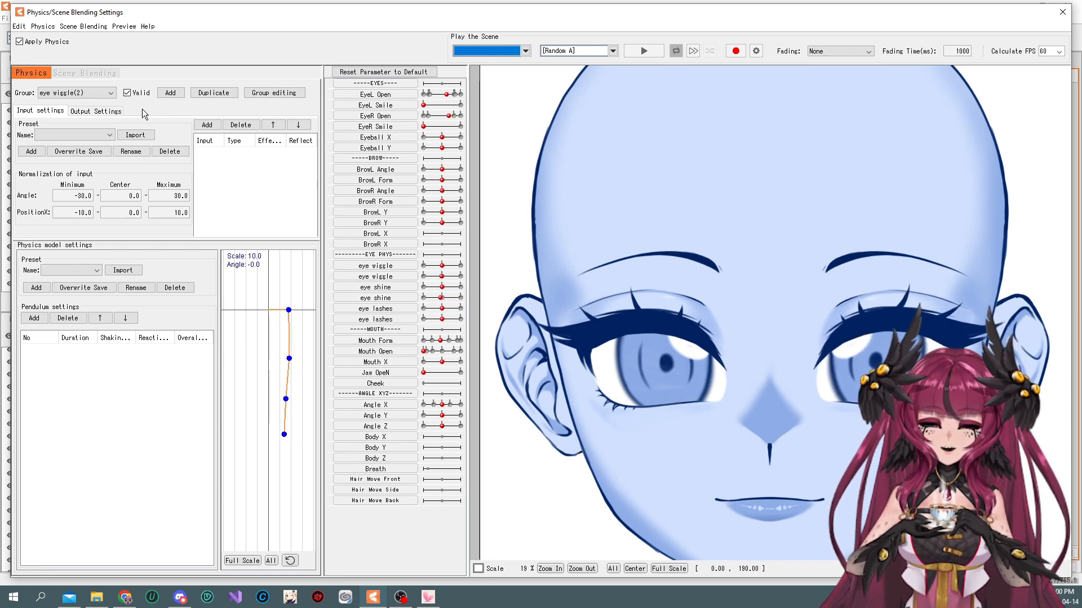
Add a physics group named EyeL wiggle without input or physics model presets.
click(177, 95)
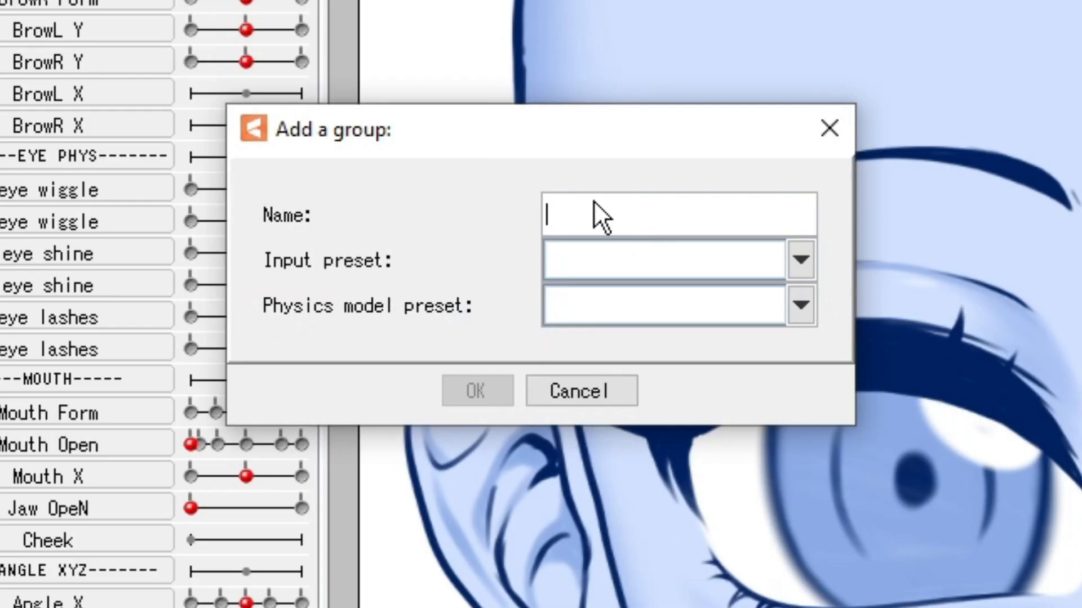
text(EyeL)
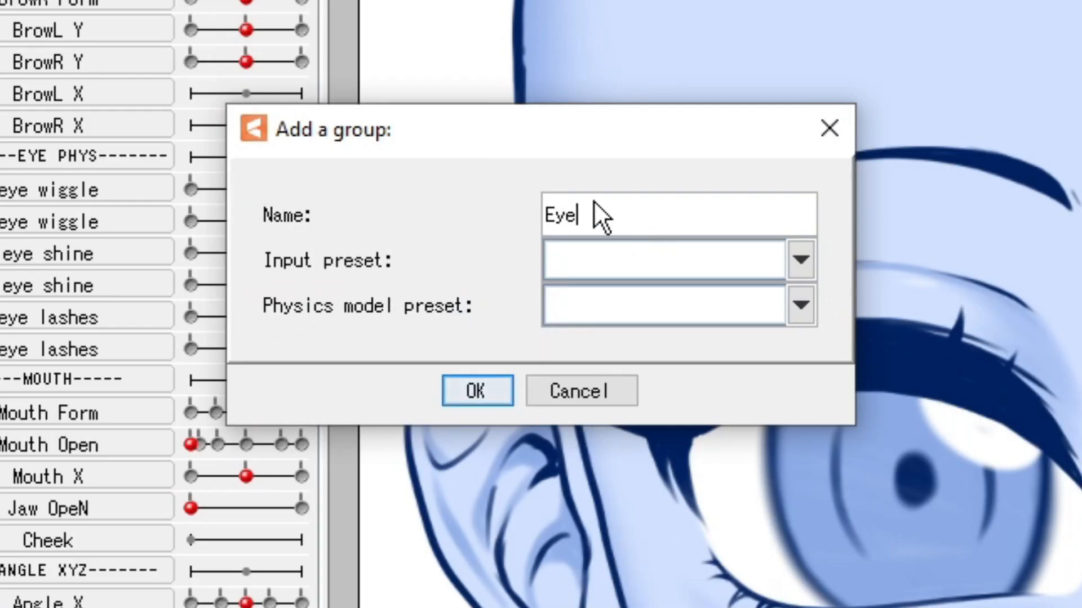
text( wiggle)
key(Return)
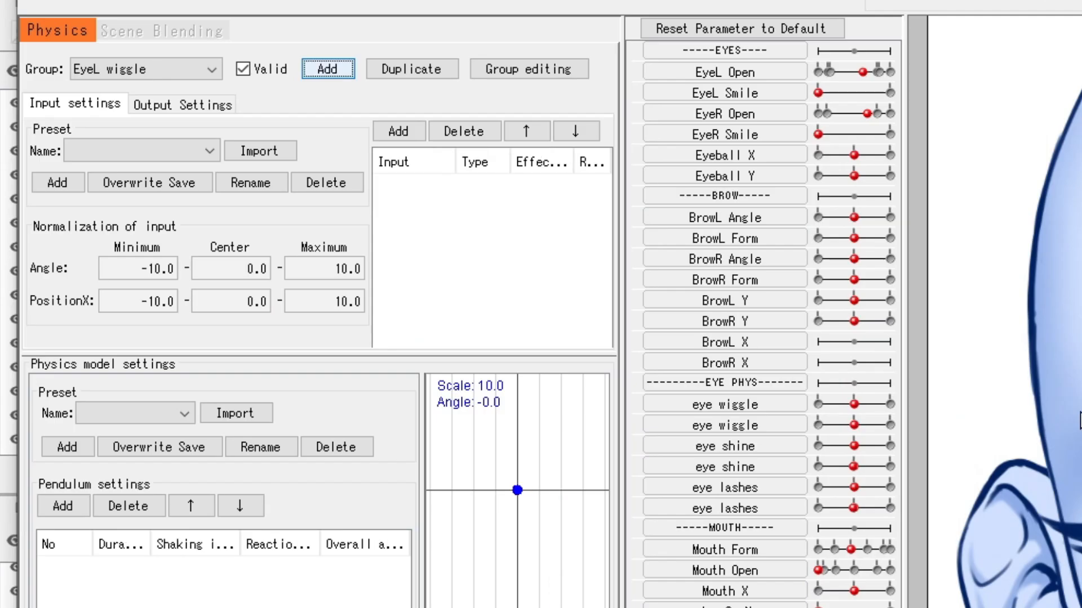
Add EyeL Open as an input parameter of the EyeL wiggle group.
click(398, 133)
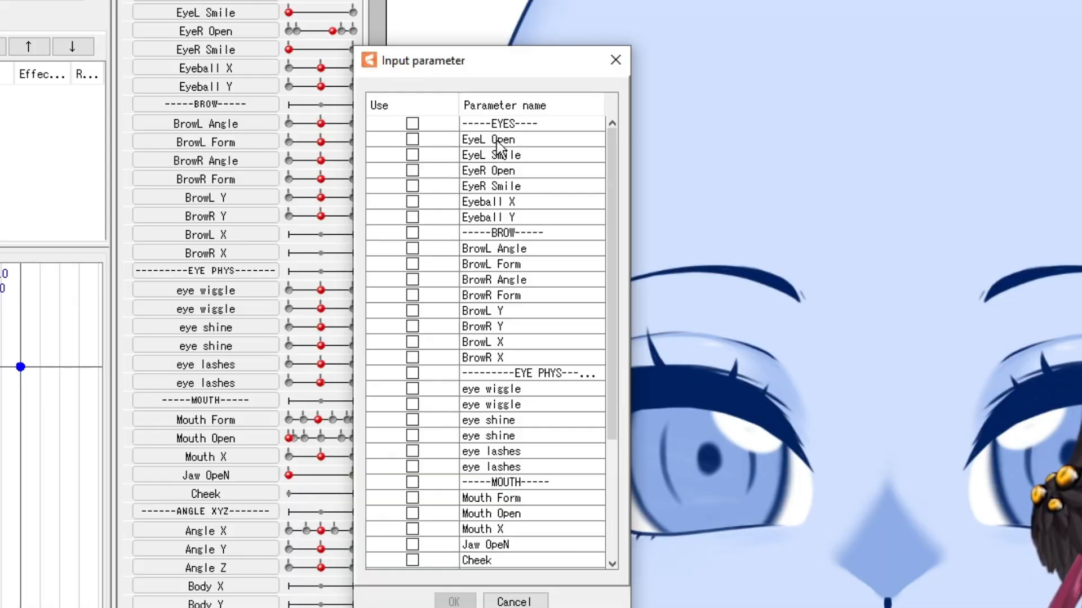
click(498, 141)
click(454, 602)
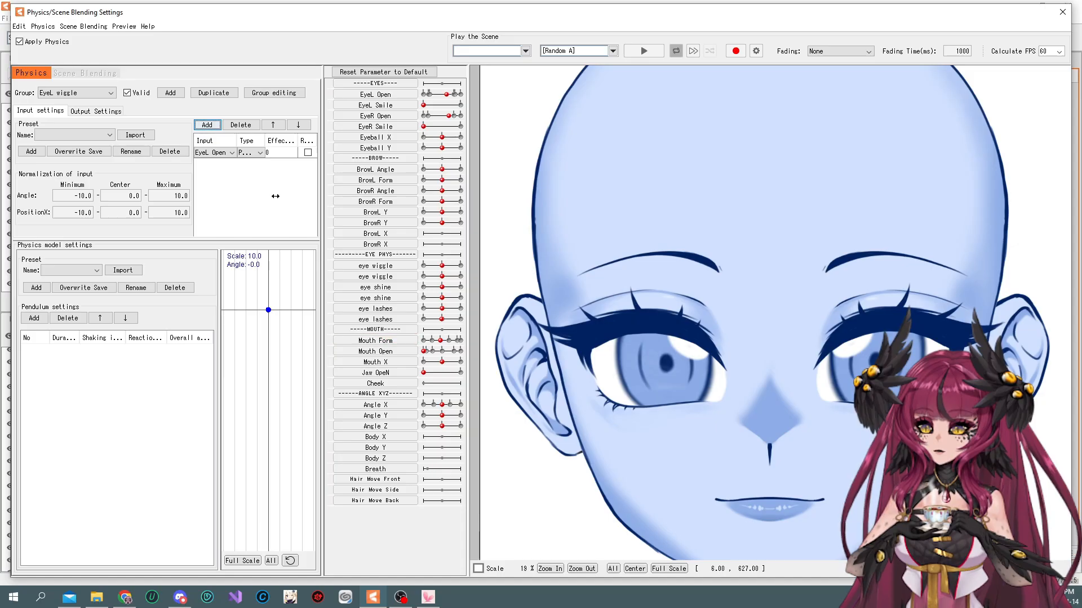
Set the EyeL Open input of the EyeL wiggle group to the Angle type with an effectiveness of 100.
click(276, 153)
text(30)
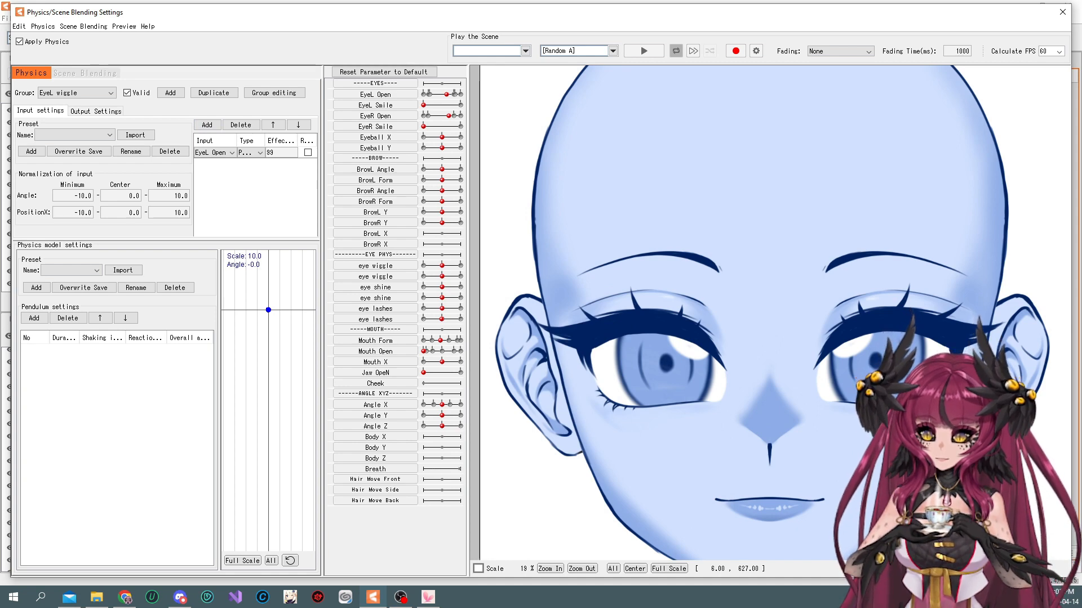
click(259, 153)
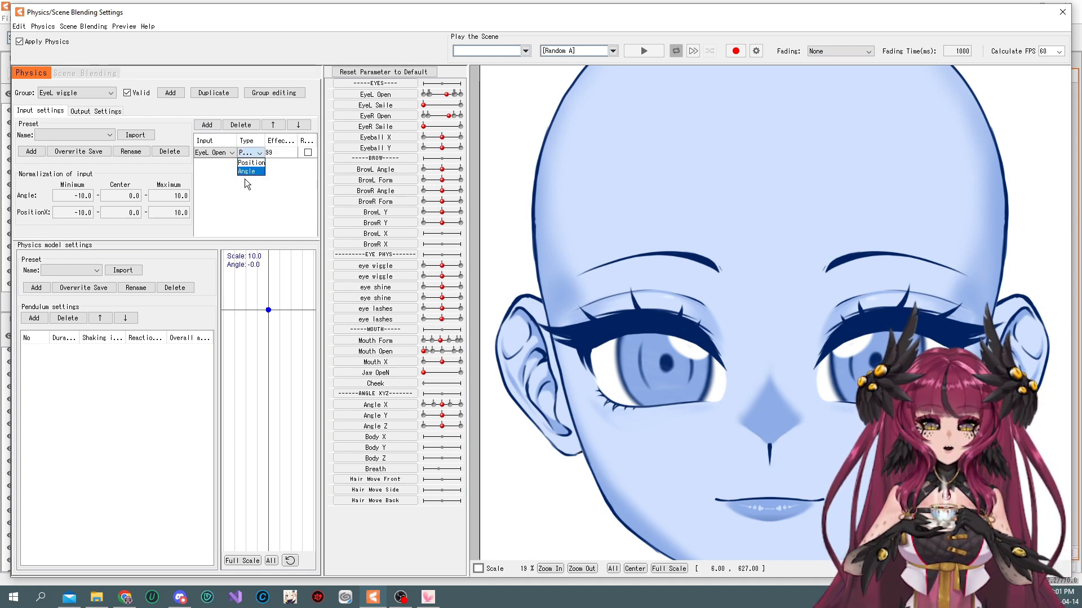
click(255, 155)
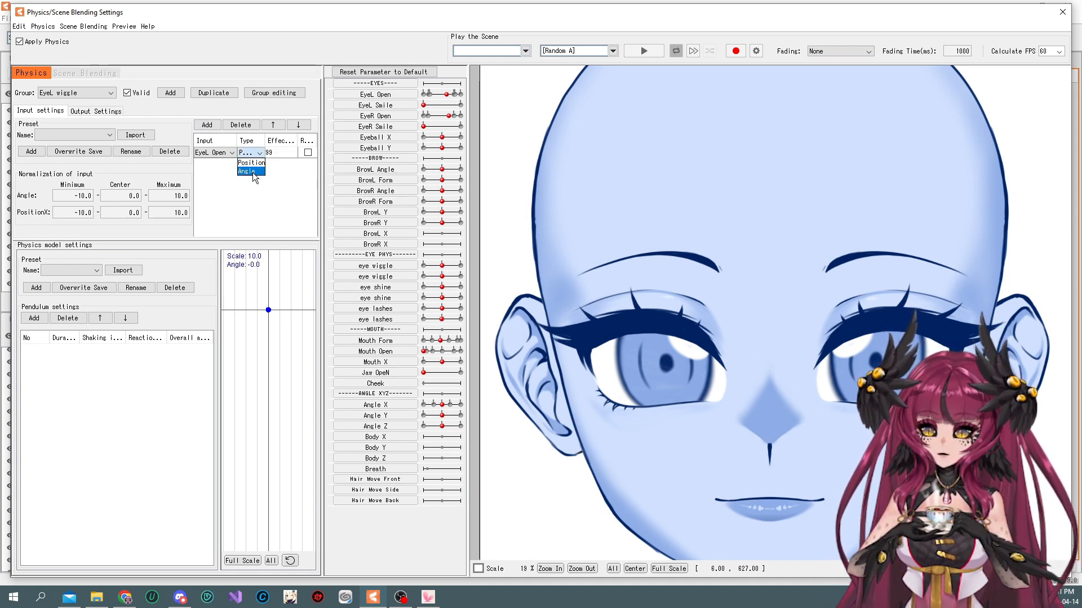
click(252, 172)
drag(272, 153, 276, 157)
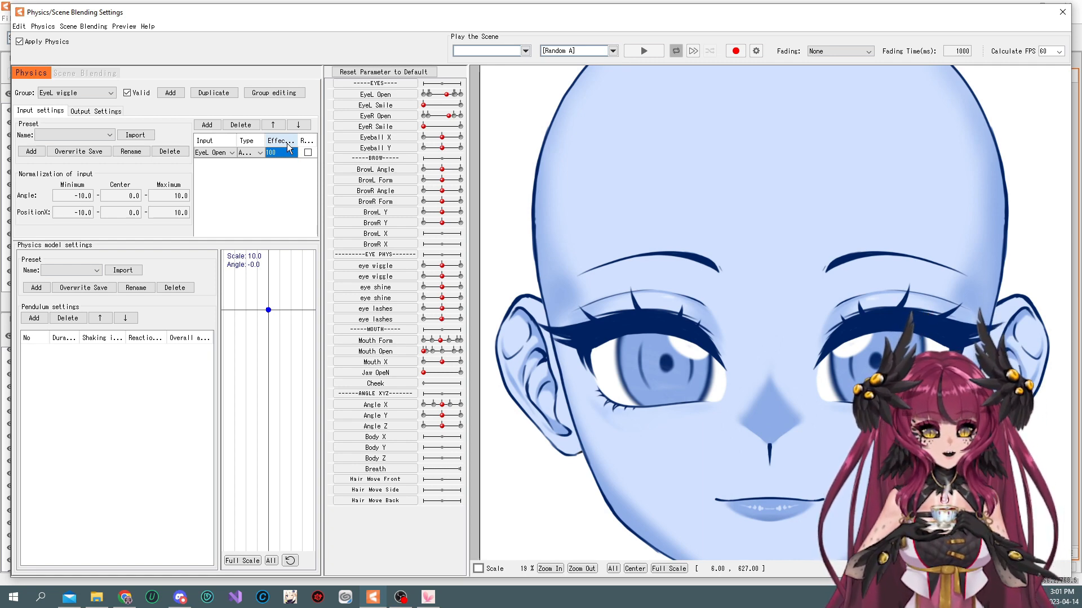
Add a pendulum to the EyeL wiggle group and add the first eye wiggle, eye shine and eye lashes parameters as outputs.
click(36, 320)
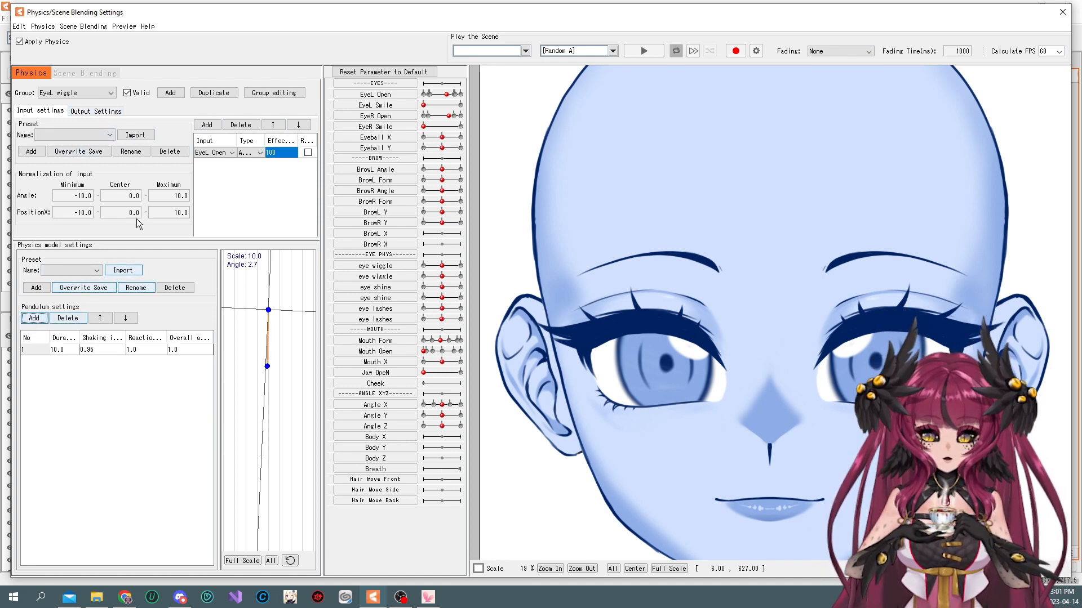
click(97, 112)
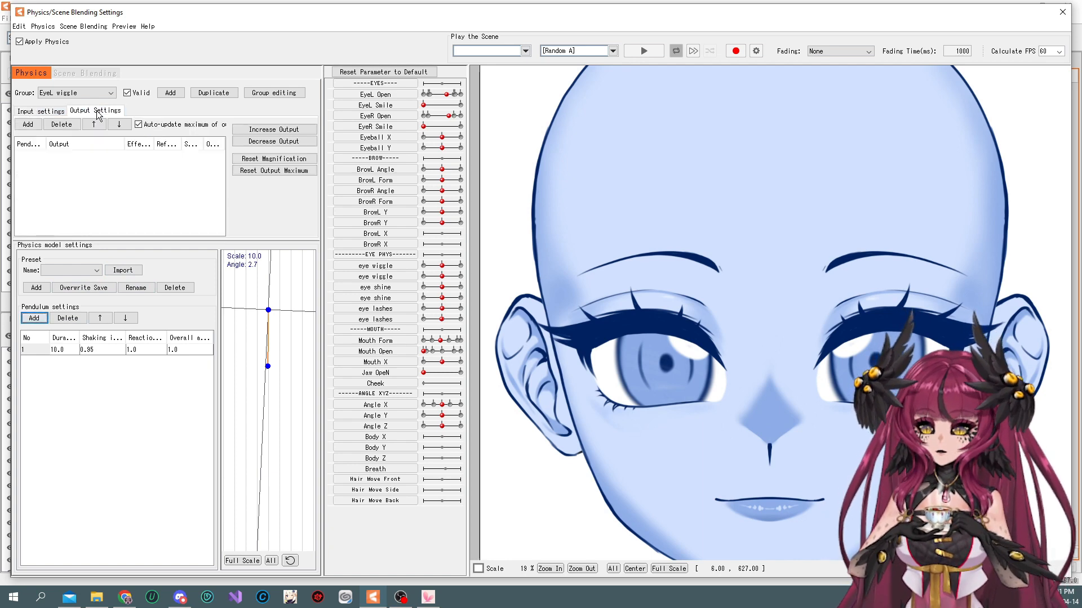
click(28, 125)
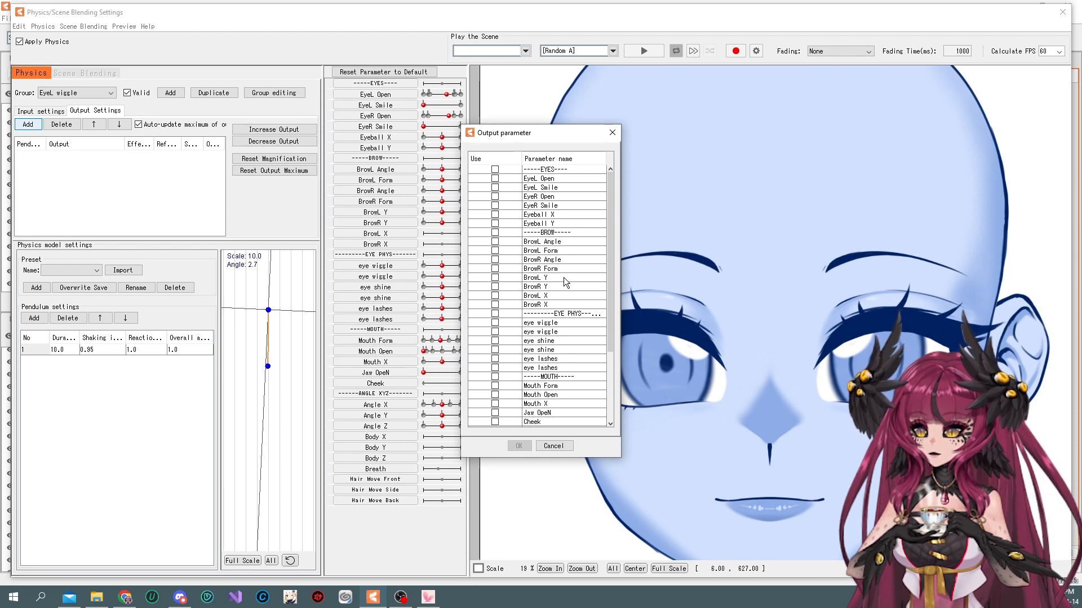
scroll(569, 325, down, 2)
click(544, 279)
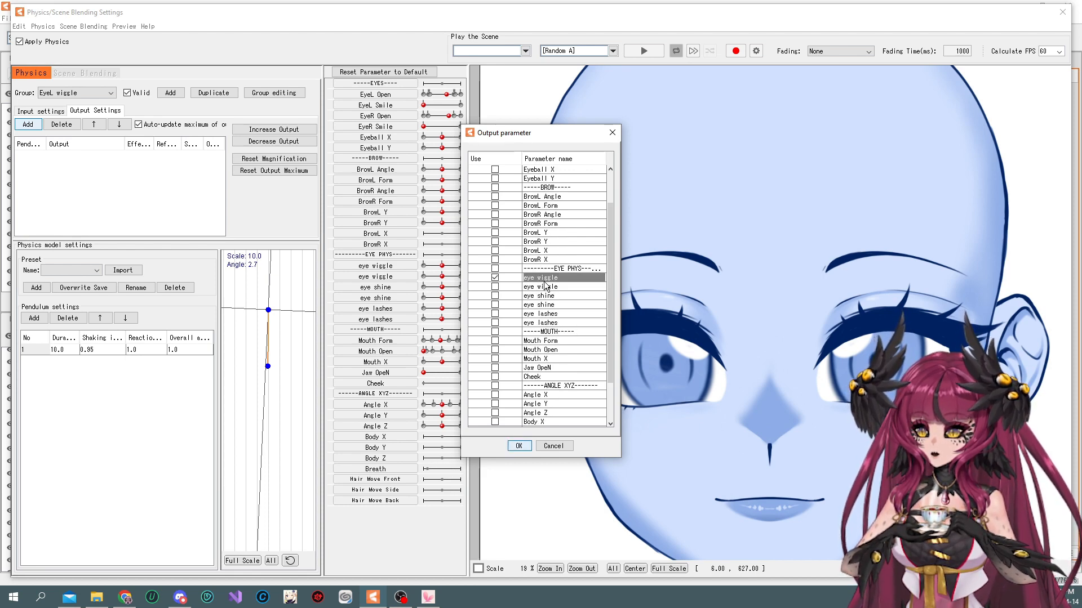
click(502, 296)
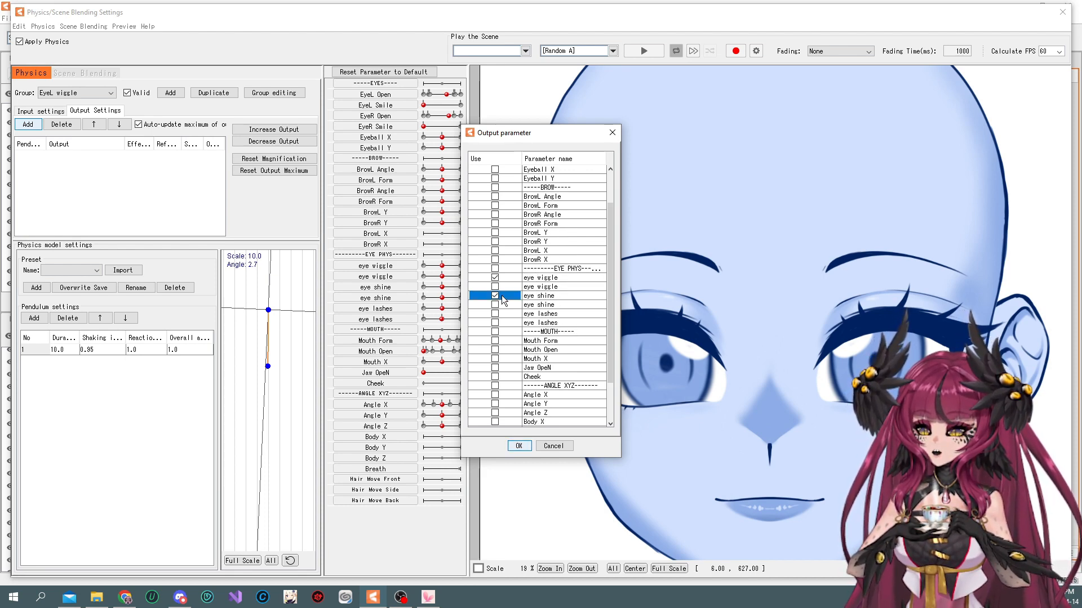
click(496, 315)
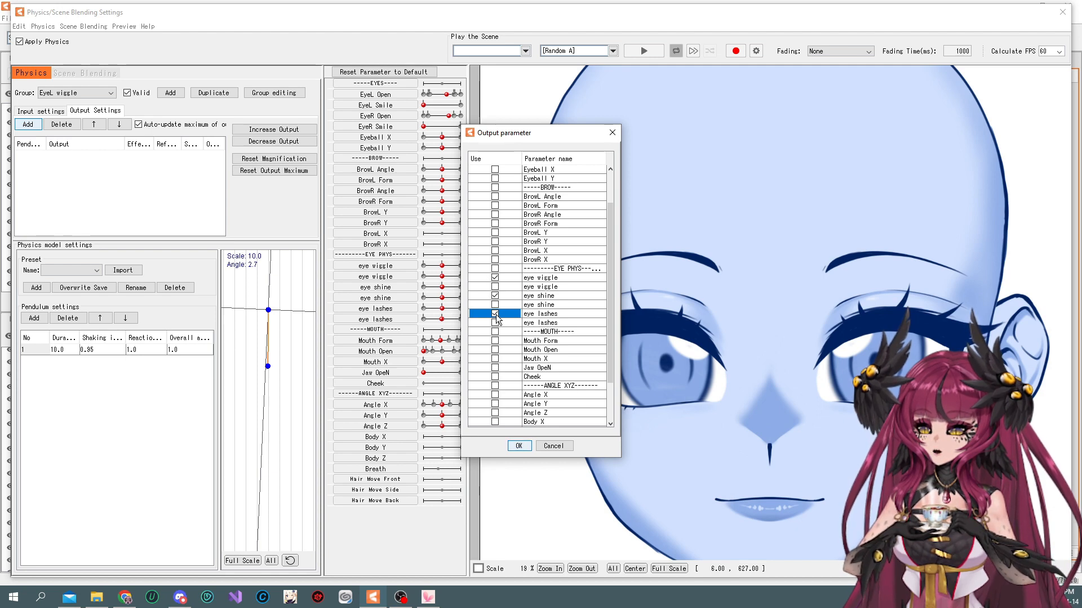
click(519, 445)
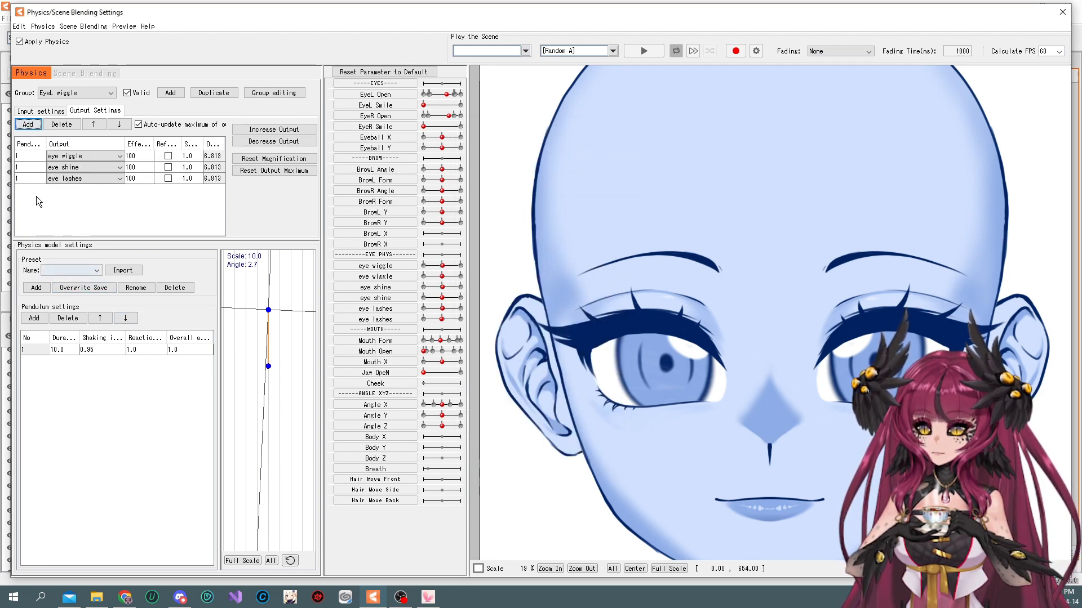
Extend the EyeL wiggle pendulum to two segments, removing the surplus third one, and vary EyeL Open to test it.
click(33, 317)
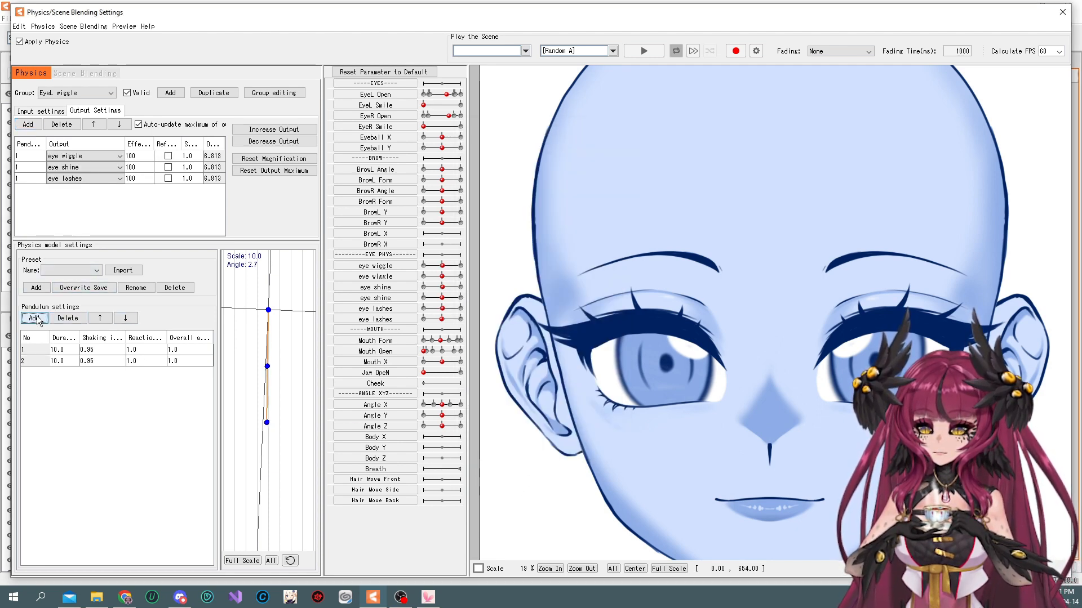
click(34, 318)
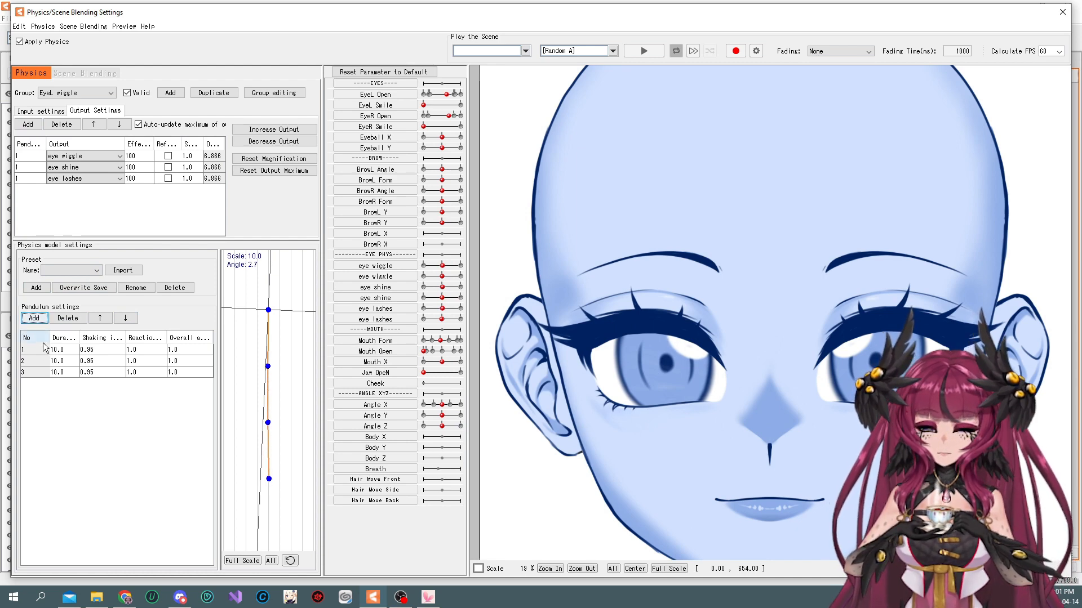
click(41, 370)
click(67, 318)
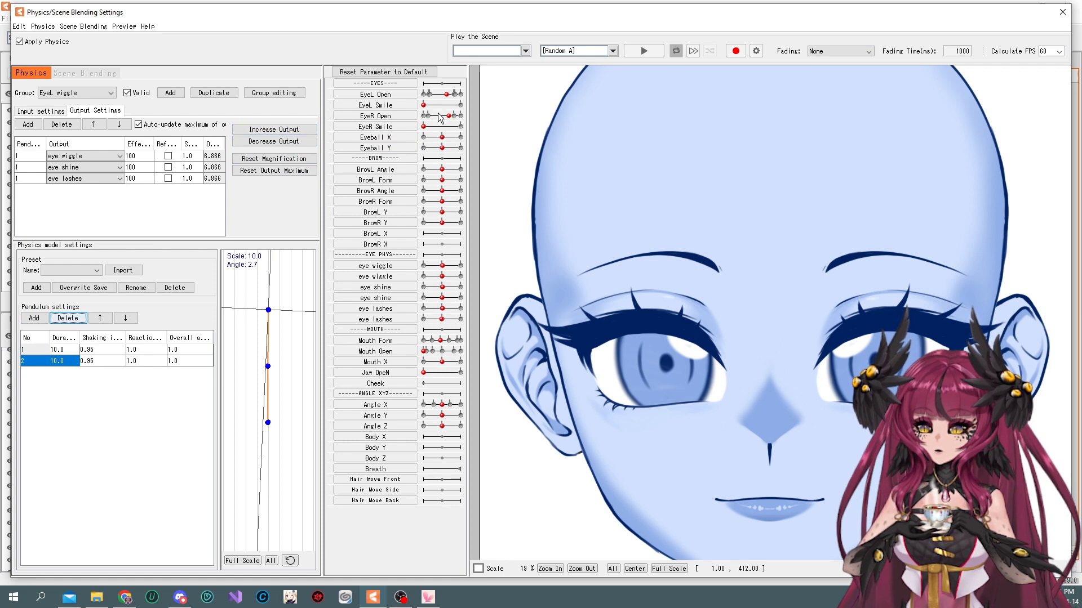
drag(454, 94, 443, 113)
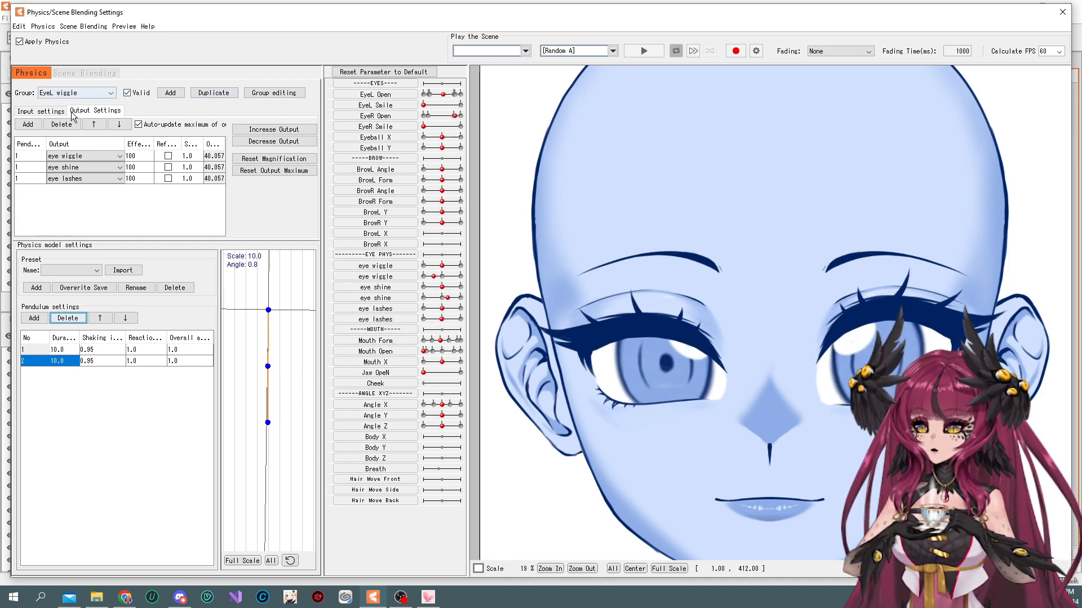
Switch the EyeL Open input type to Position and vary EyeL Open to test the pendulum's swing.
click(41, 111)
click(250, 153)
click(253, 162)
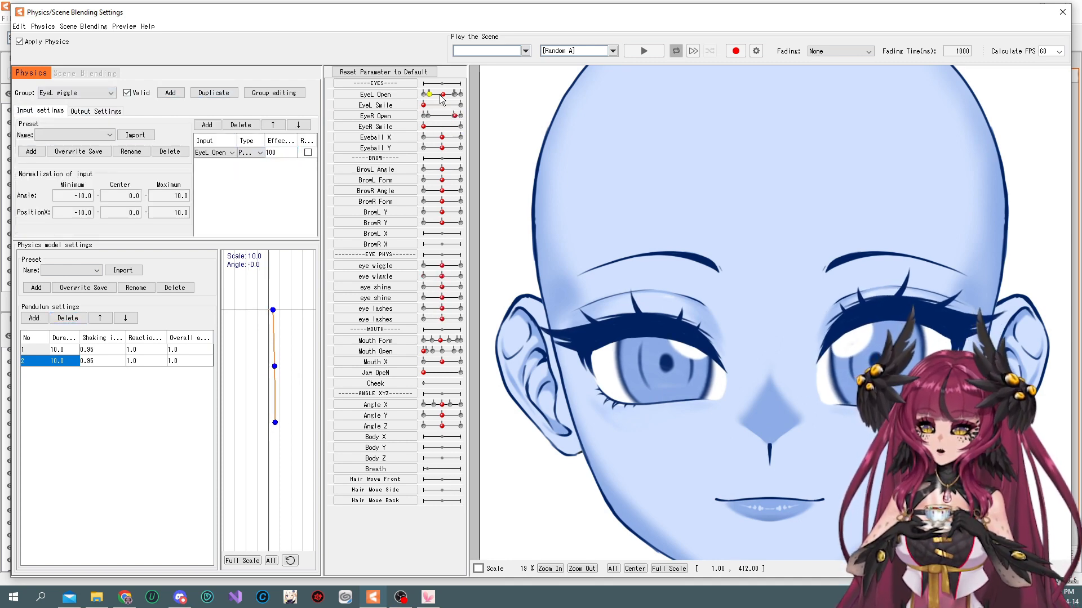
mouse_move(442, 95)
mouse_down()
mouse_move(424, 95)
mouse_move(445, 101)
mouse_up()
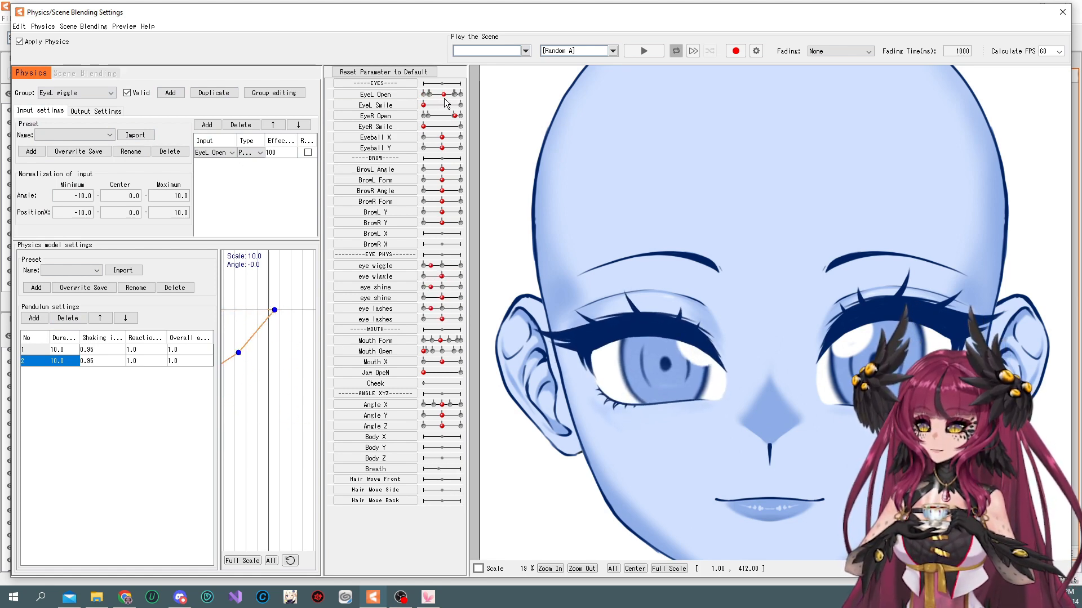
Assign the eye wiggle and eye shine outputs to pendulum 2, varying EyeL Open to test the response.
click(96, 111)
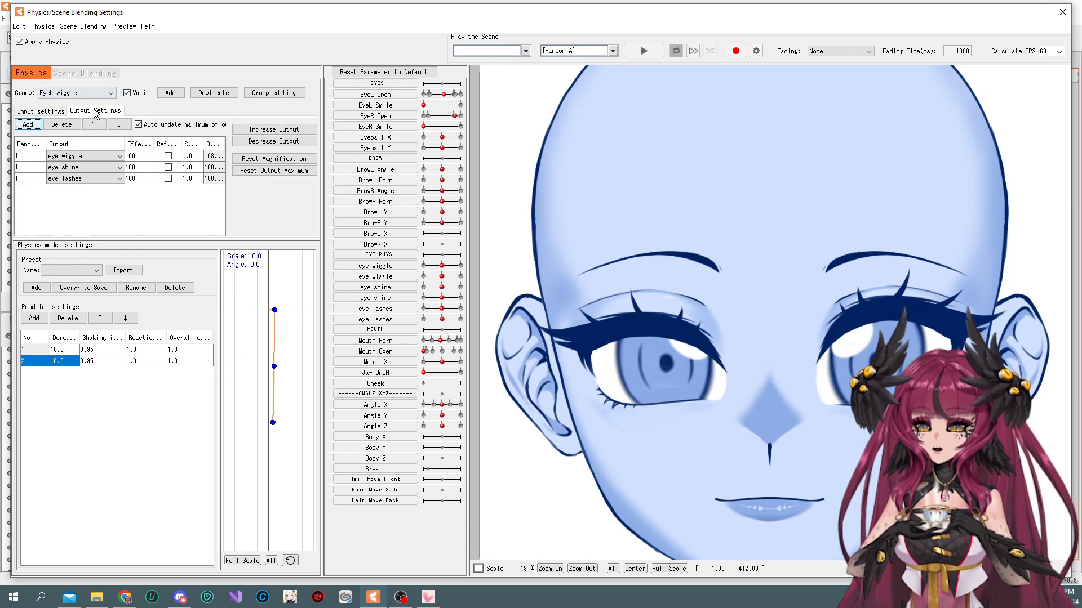
double_click(29, 157)
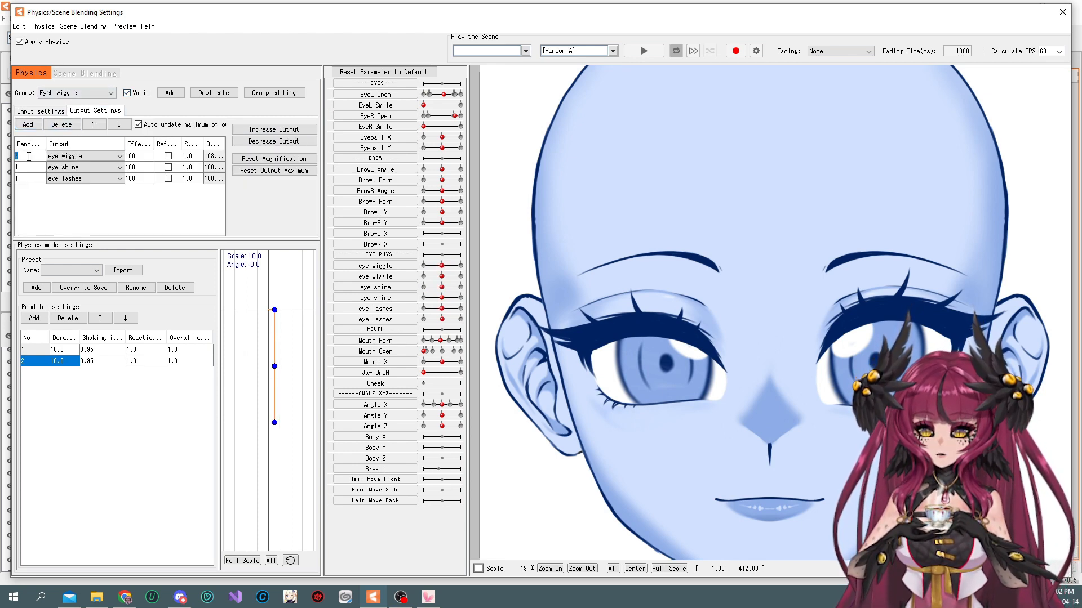
text(2)
key(Return)
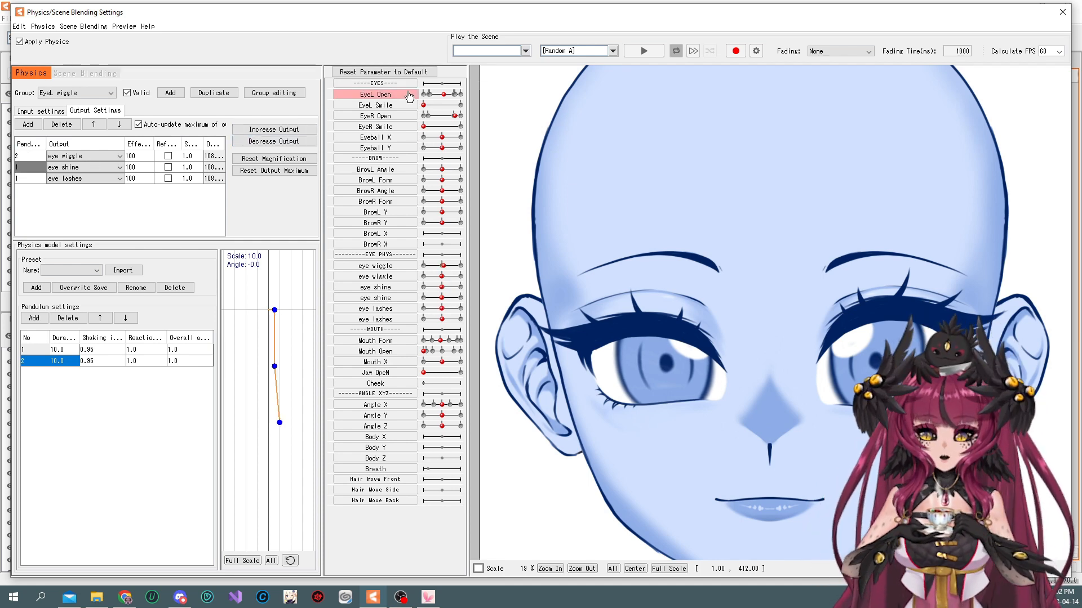
mouse_move(446, 94)
mouse_down()
mouse_move(409, 102)
mouse_move(439, 106)
mouse_up()
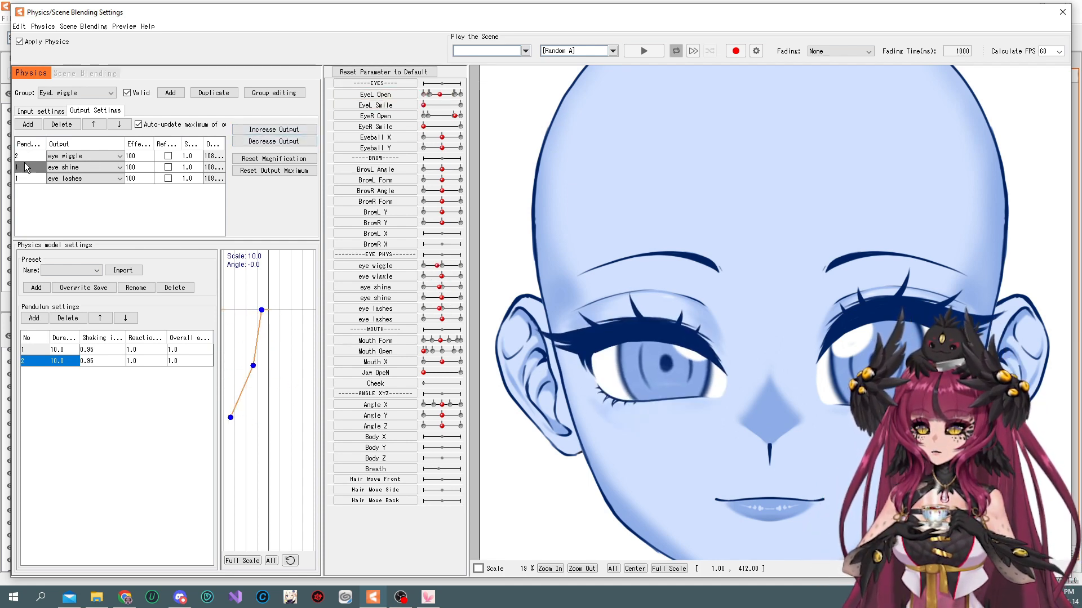
text(2)
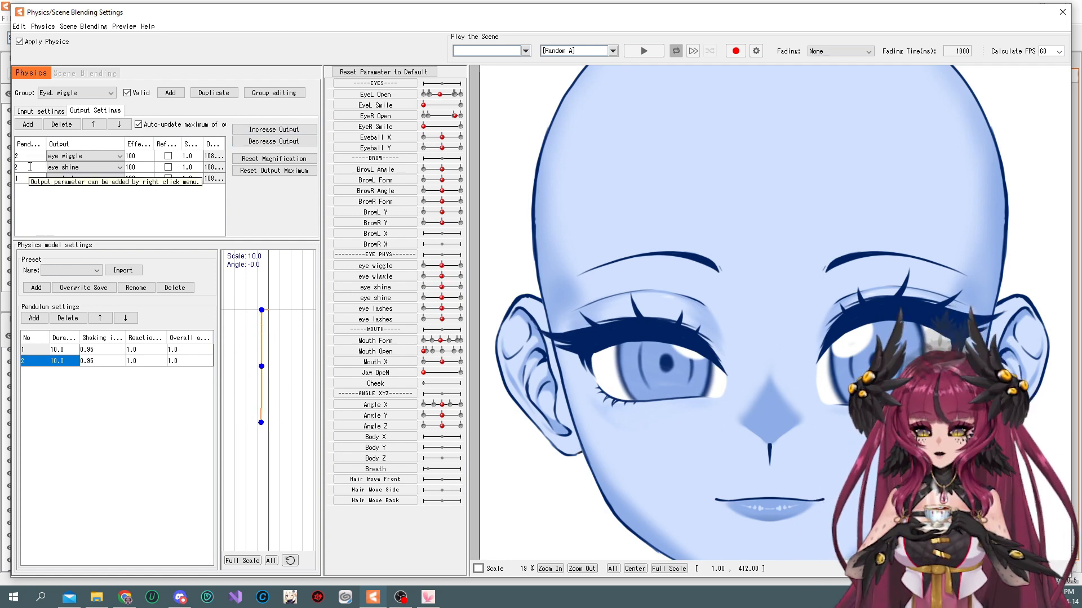
key(Return)
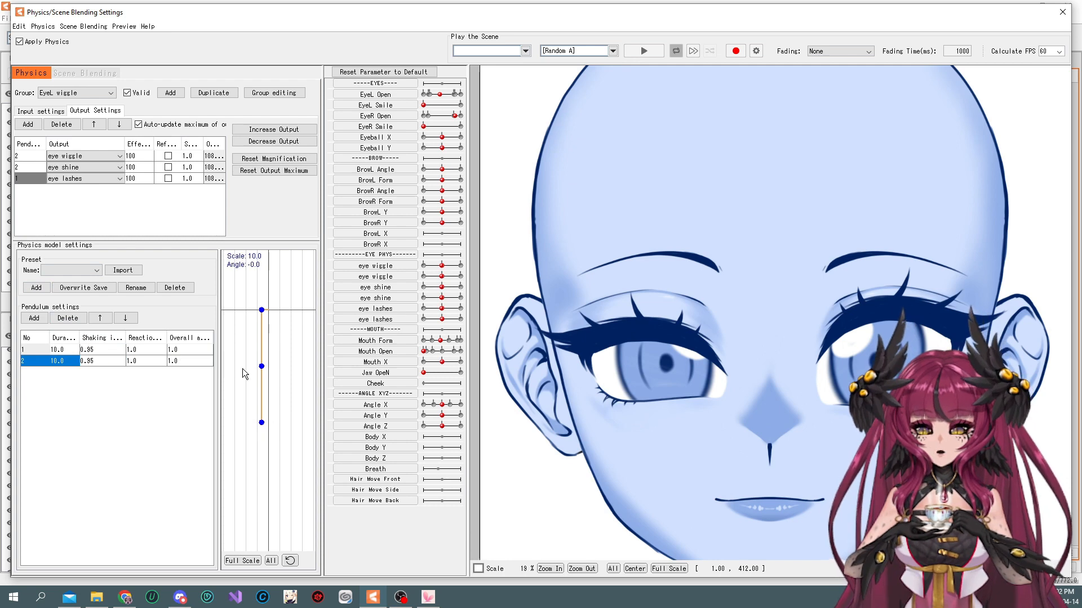
Set the duration of both pendulums to 7 and vary EyeL Open to test the motion.
double_click(64, 348)
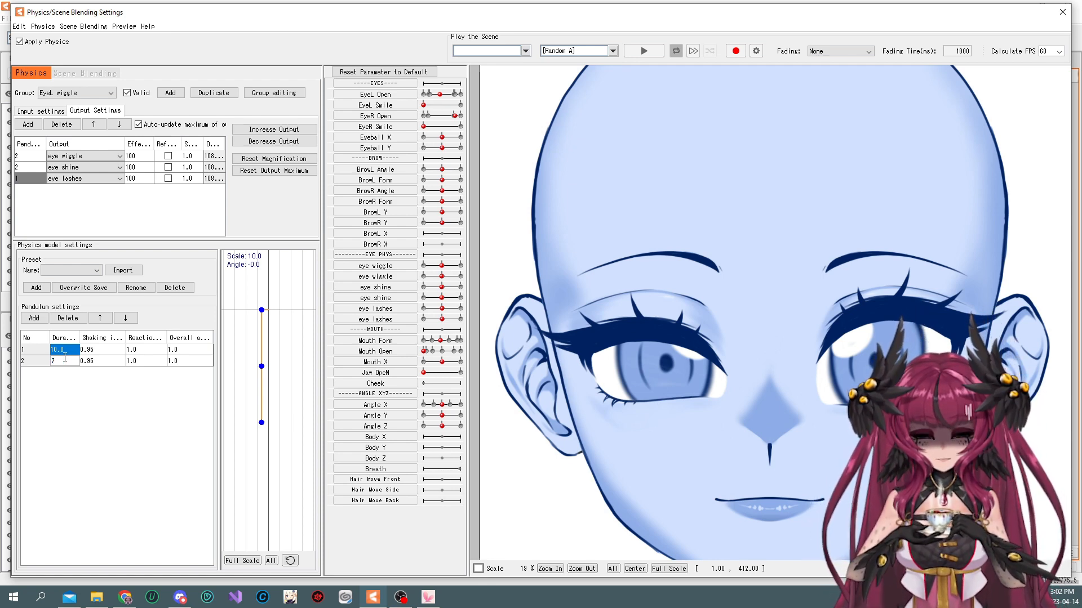
key(Return)
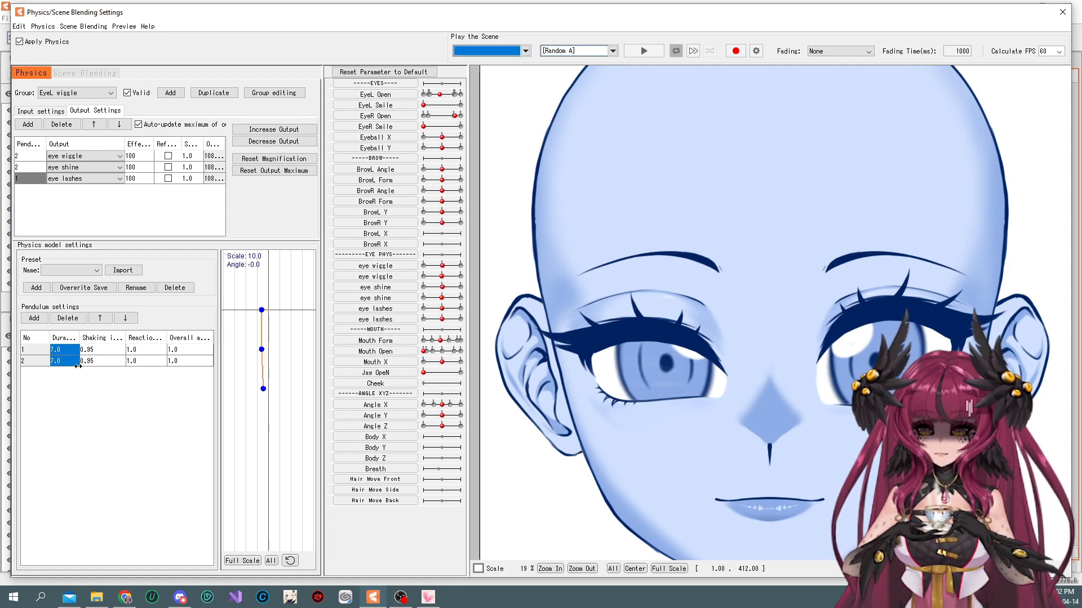
mouse_move(452, 94)
mouse_down()
mouse_move(425, 96)
mouse_move(442, 101)
mouse_up()
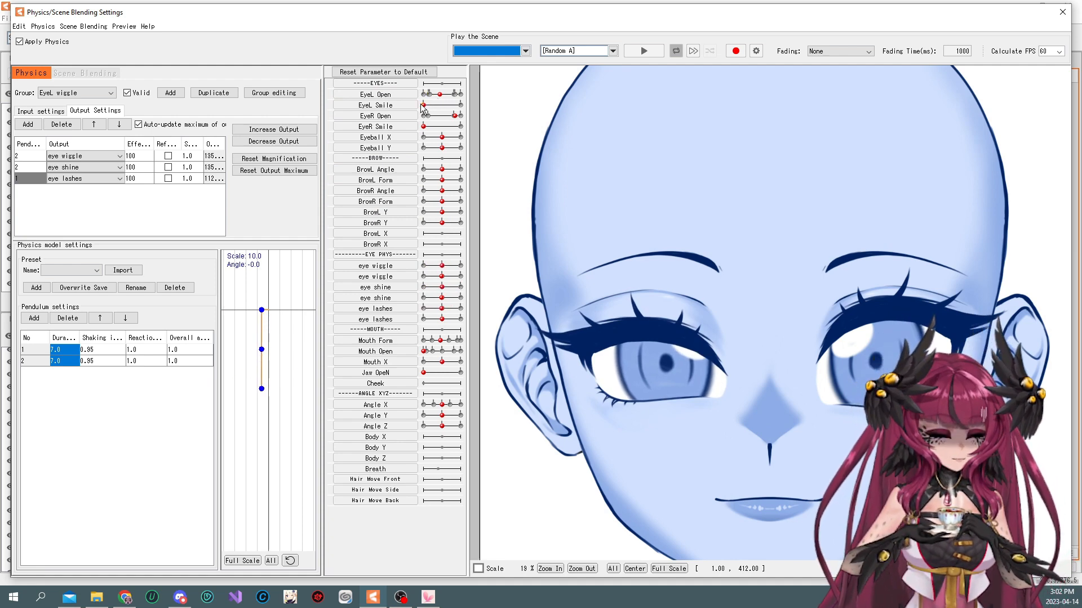
Set the shaking influence of both pendulums to 1.0 and vary EyeL Open to test the motion.
click(106, 346)
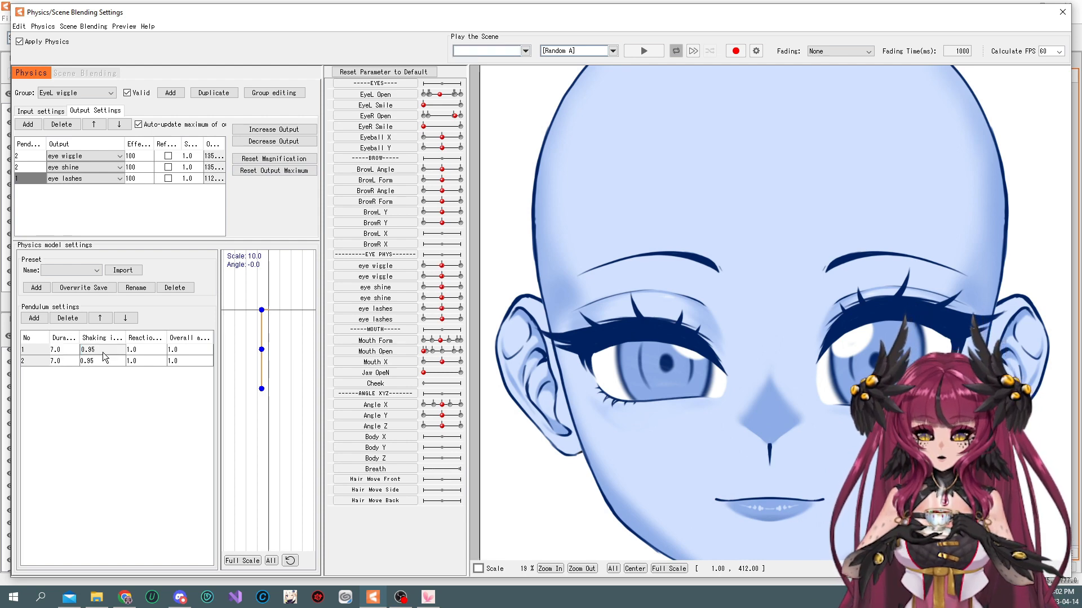
click(109, 359)
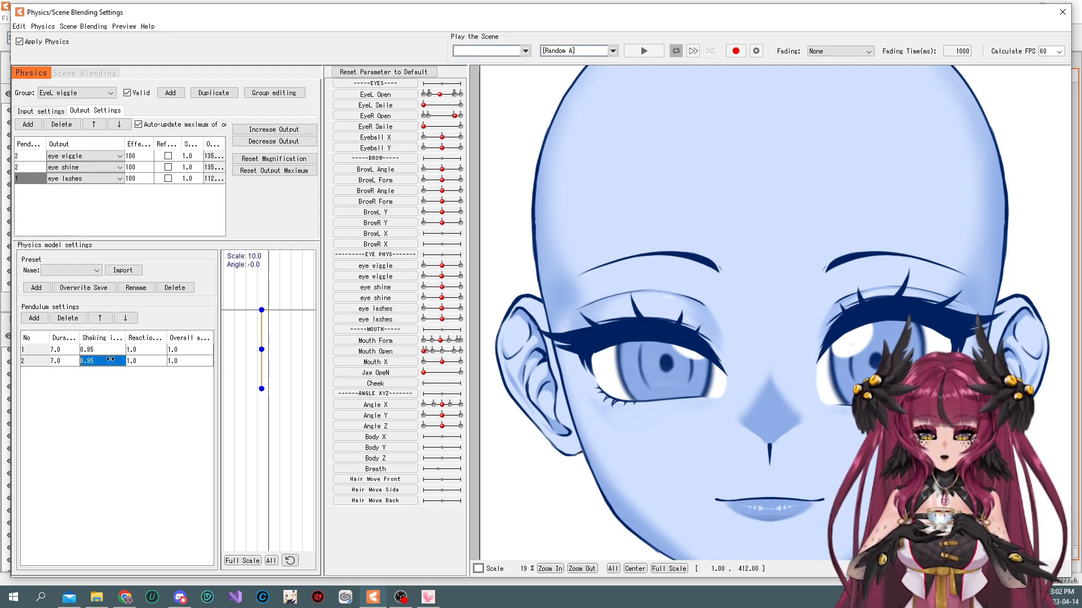
text(1.0)
key(Return)
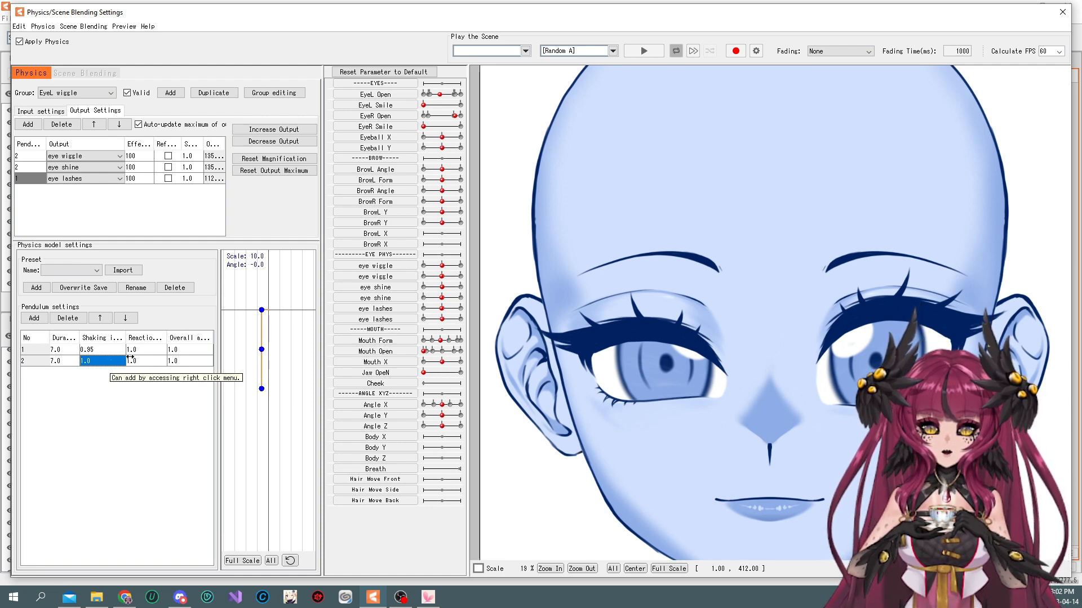
click(109, 349)
text(1.00)
key(Return)
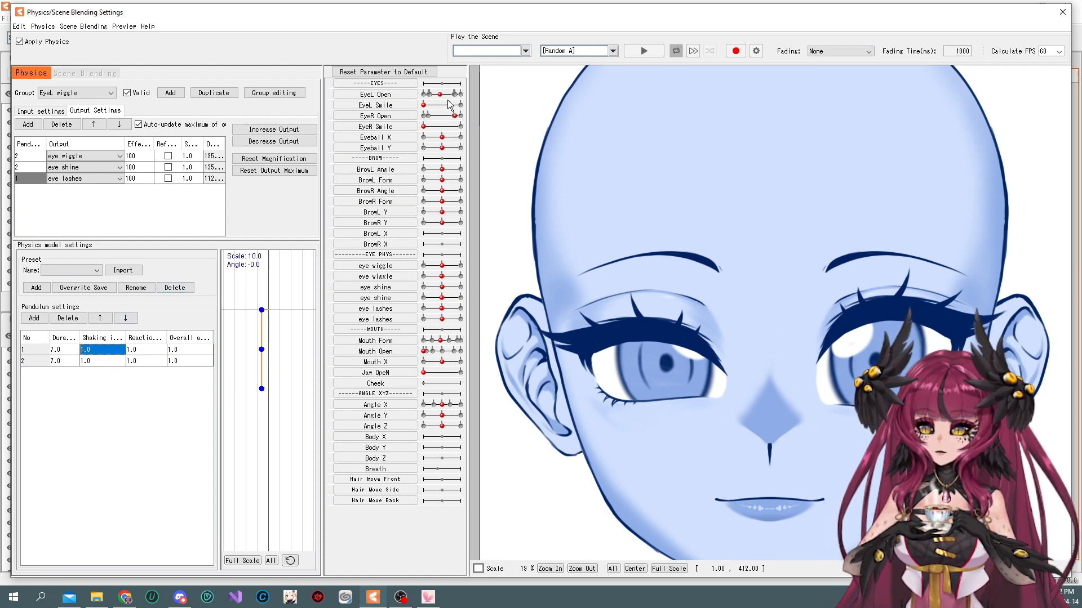
click(453, 94)
drag(450, 94, 451, 94)
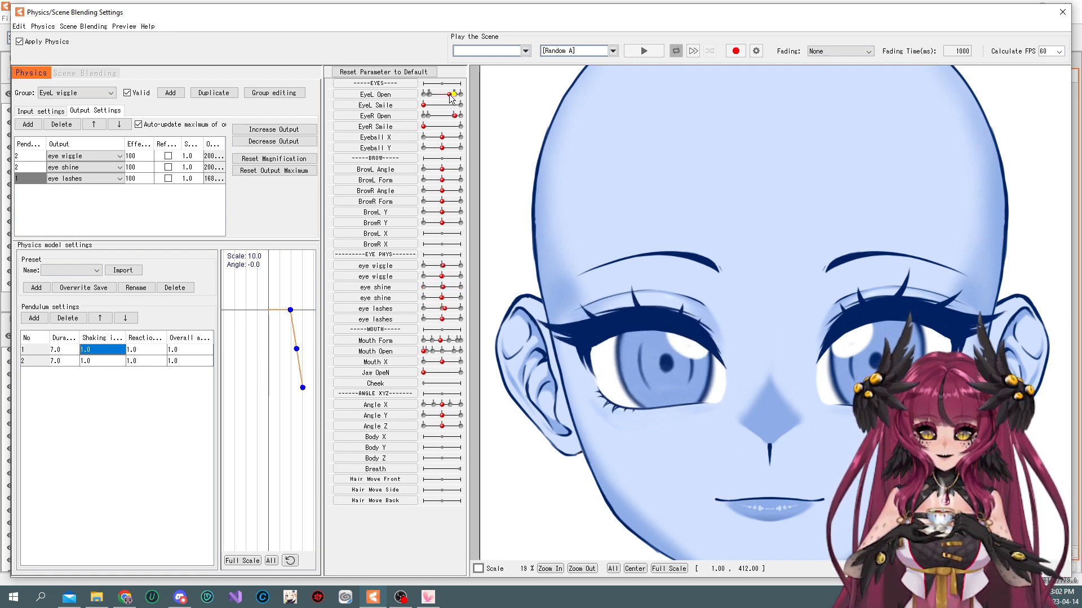
Set the shaking influence of both pendulums to 0.8 and test the swing by varying EyeL Open.
double_click(103, 360)
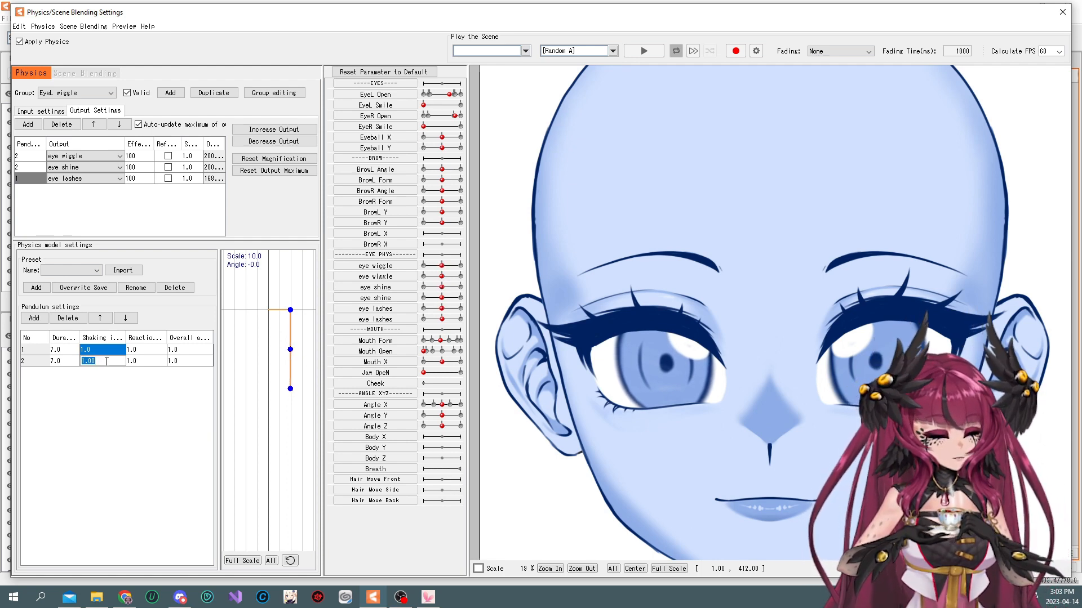
text(.8)
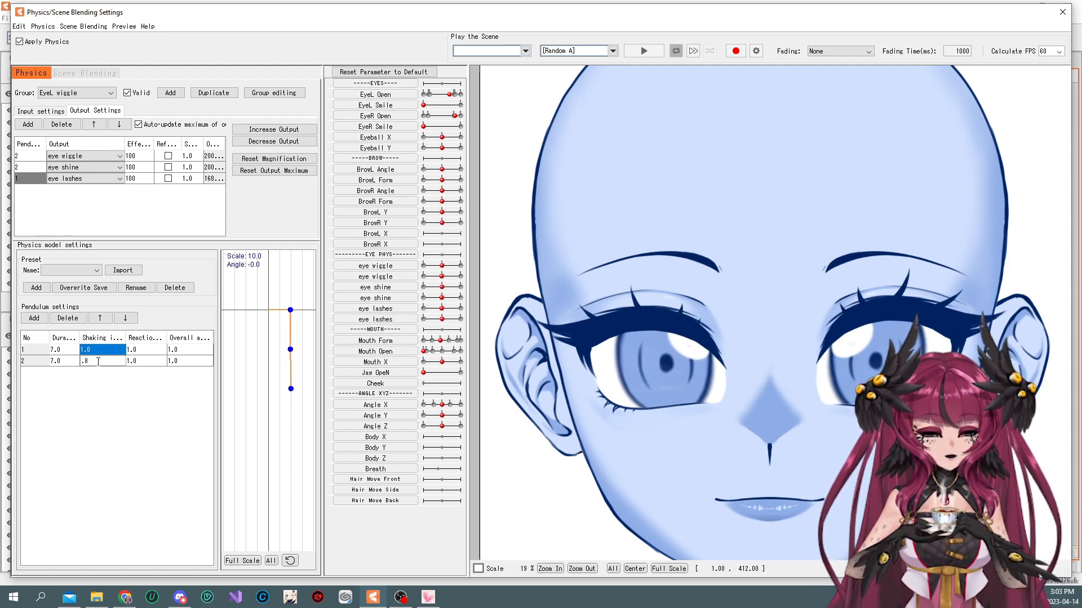
key(Return)
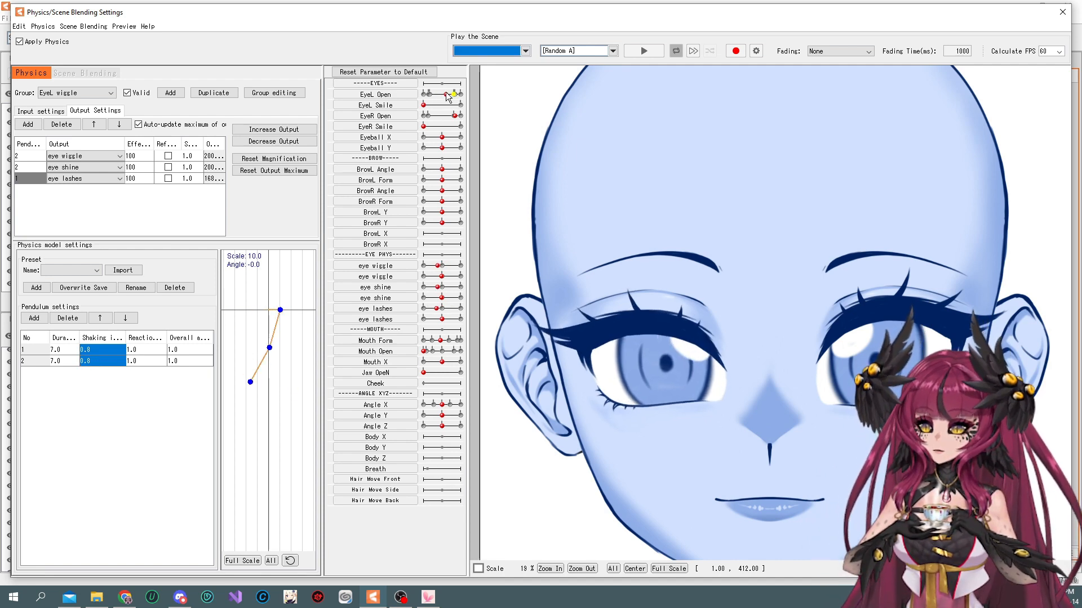
drag(448, 96, 436, 95)
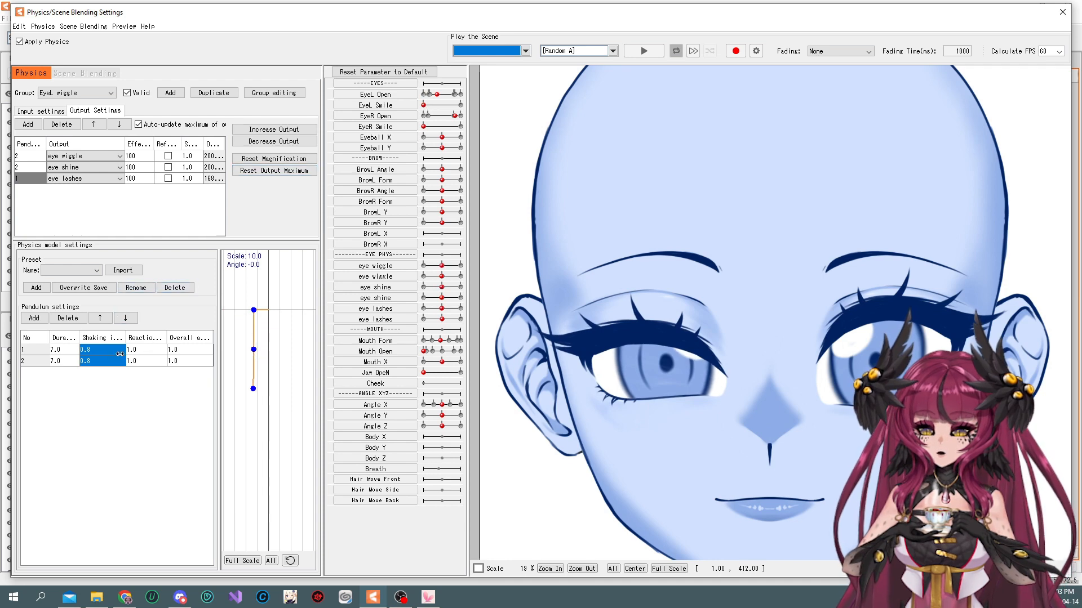
Try a shaking influence of 0.95 on pendulum 1 and test the motion by varying EyeL Open.
double_click(101, 350)
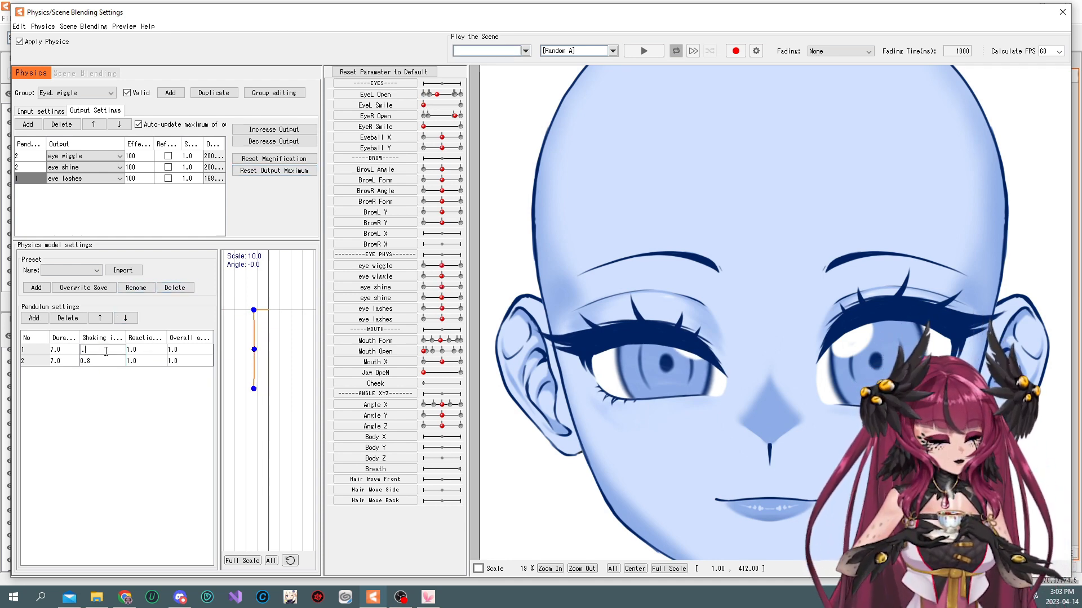
key(Return)
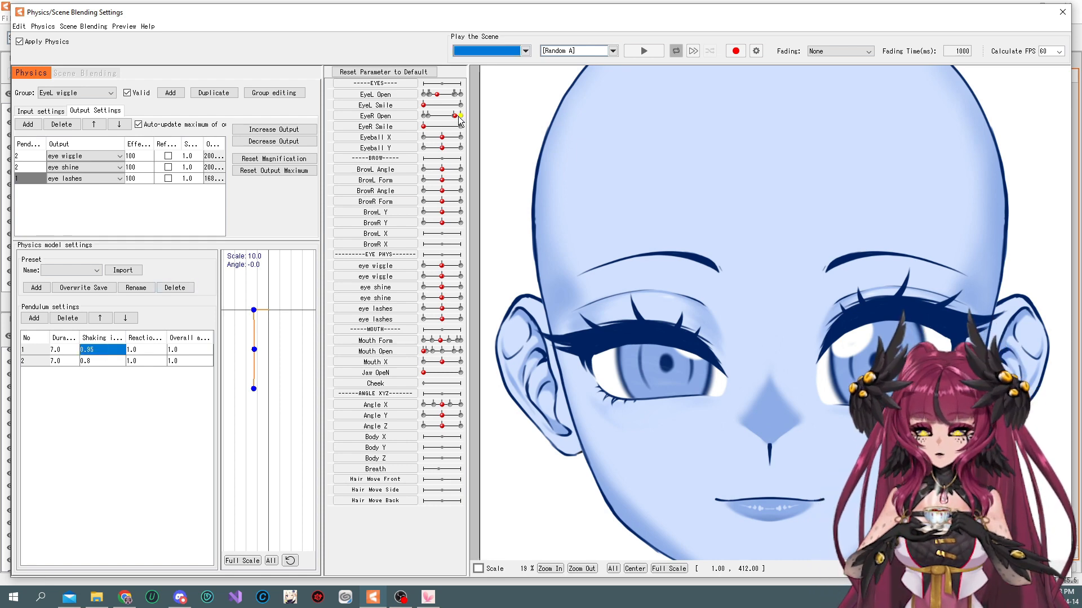
mouse_move(445, 100)
mouse_down()
mouse_move(458, 100)
mouse_move(440, 98)
mouse_up()
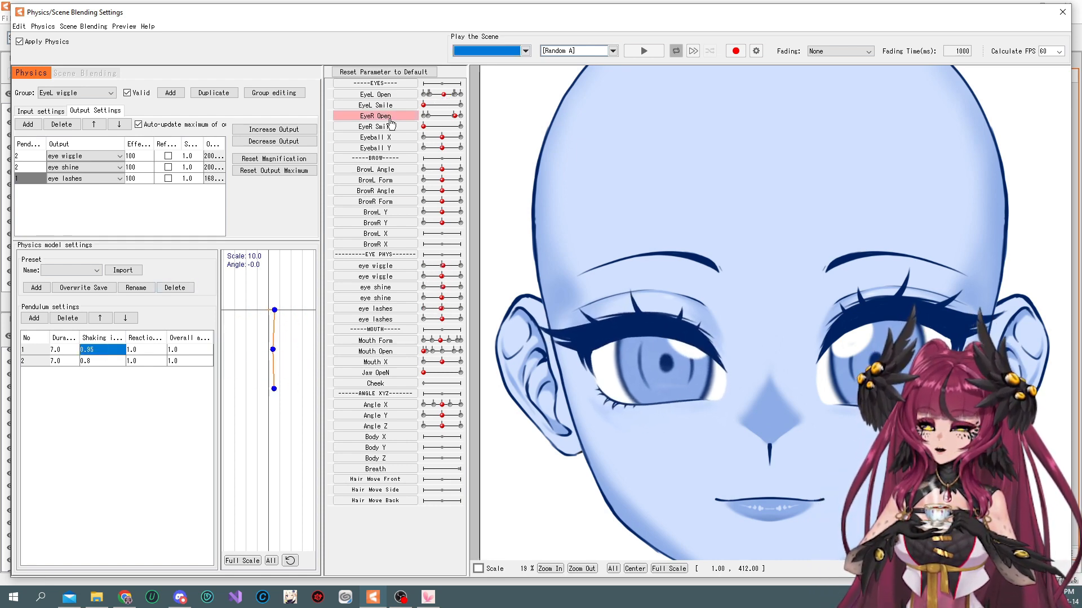
Set the shaking influence of pendulum 1 back to 0.8.
click(96, 361)
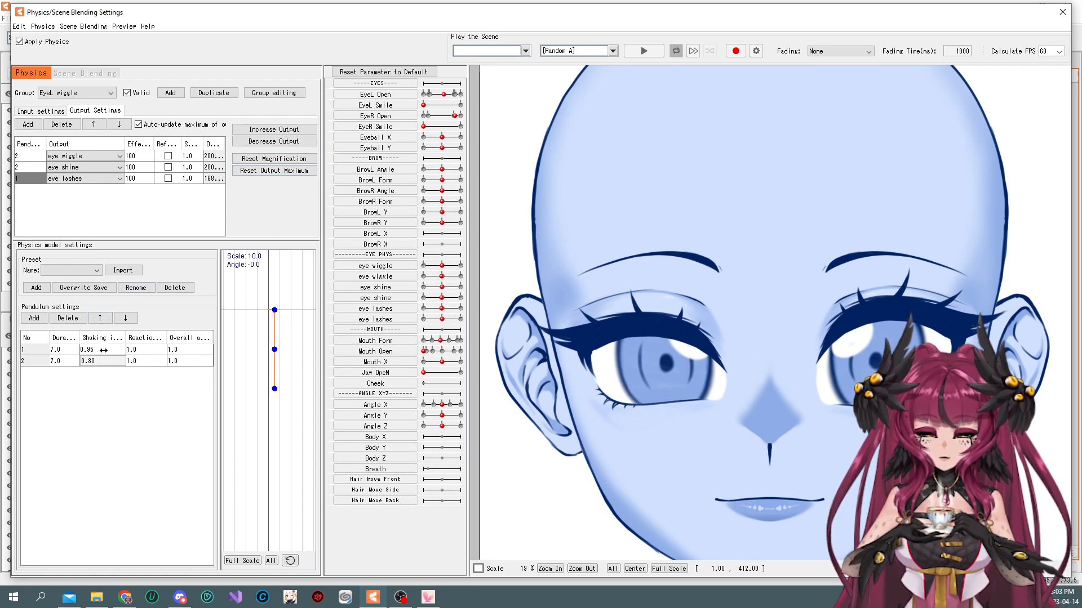
click(103, 350)
click(114, 349)
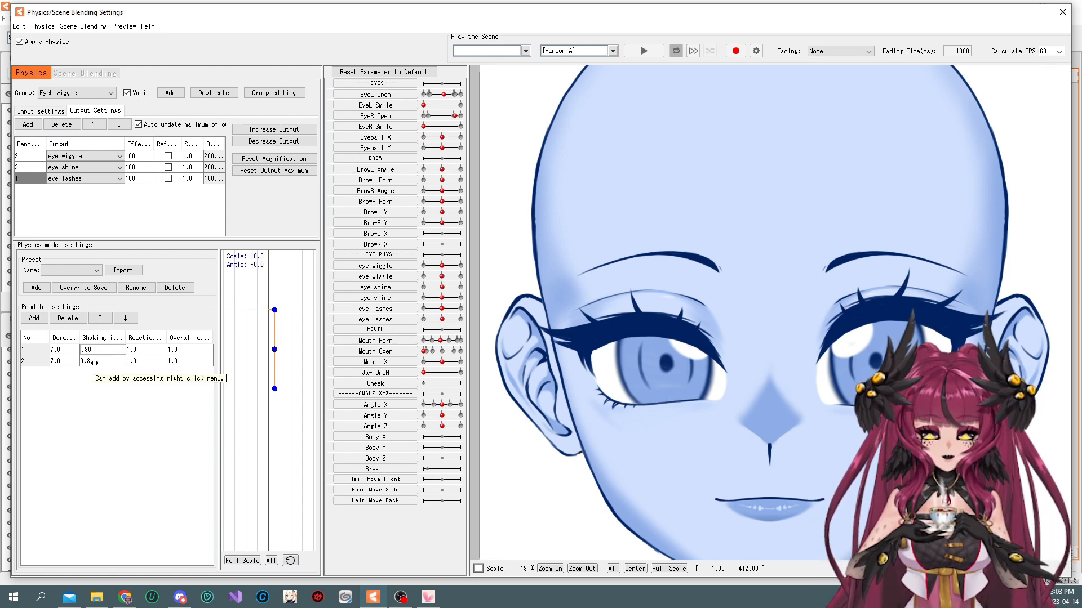
click(95, 362)
click(103, 351)
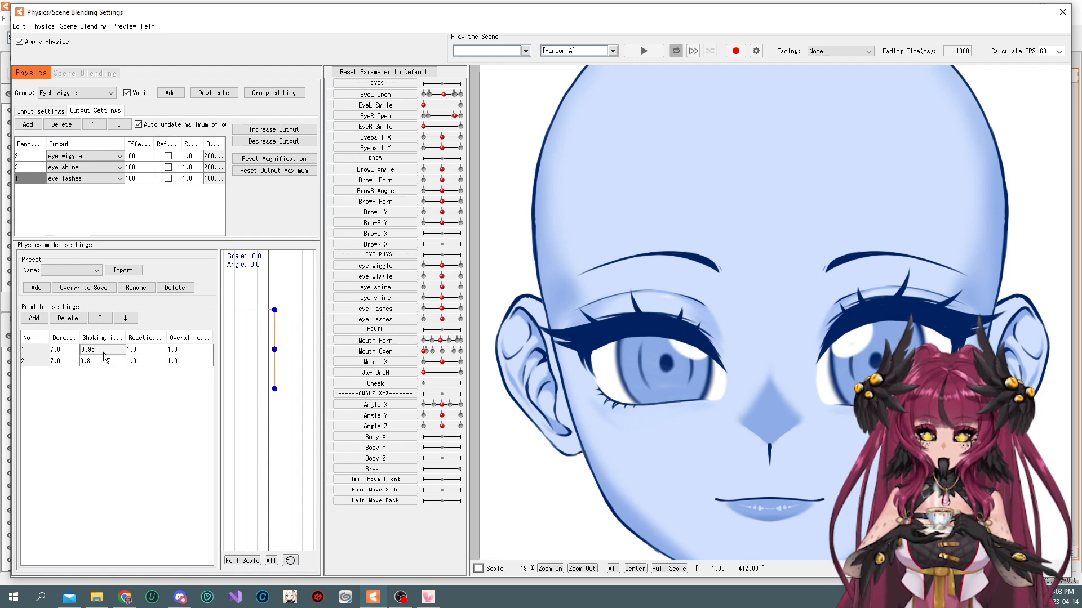
click(104, 351)
text(.80)
key(Return)
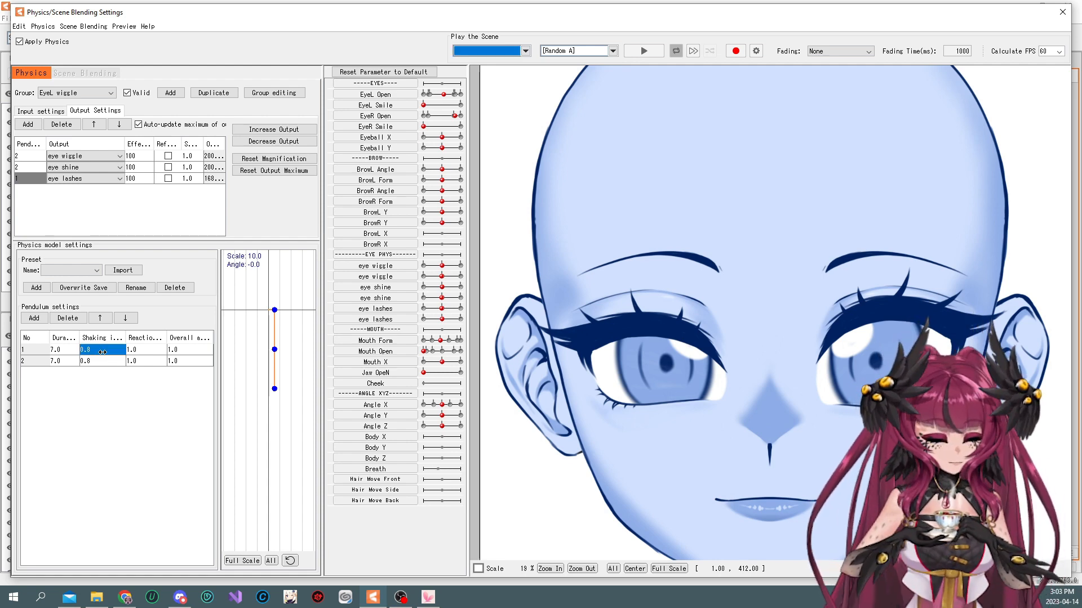
Try a shaking influence of 0.95 on pendulum 2 and test the swing with EyeL Open.
click(96, 364)
click(101, 363)
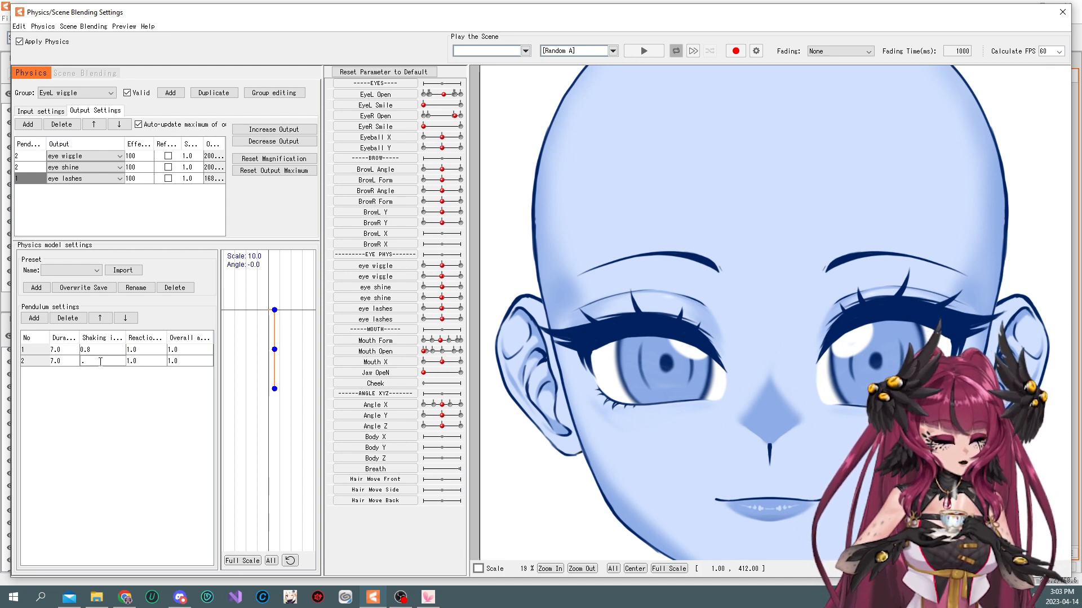
text(.95)
key(Return)
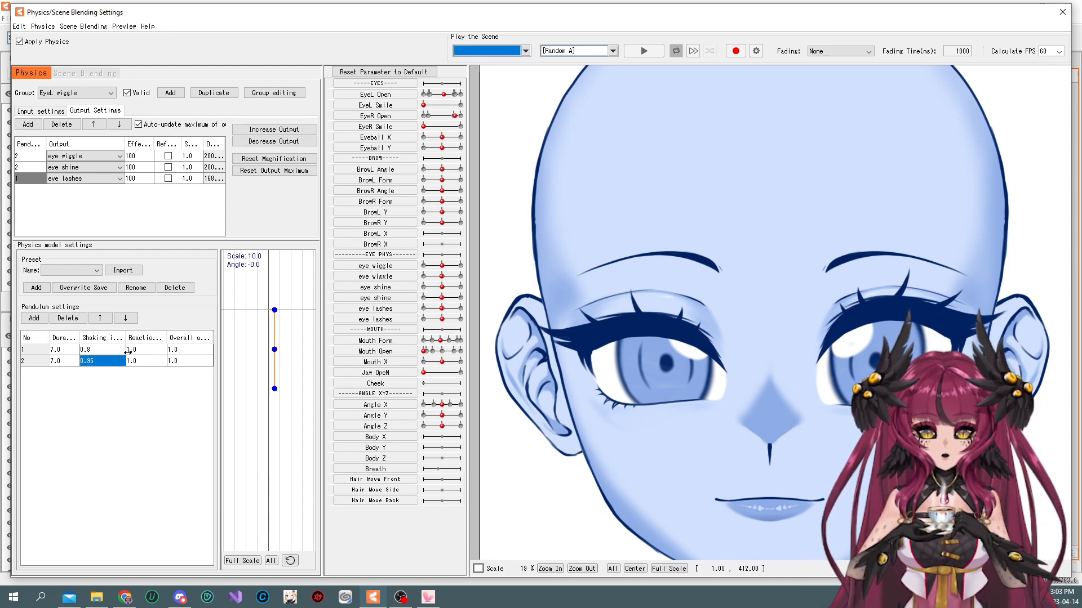
drag(449, 97, 443, 94)
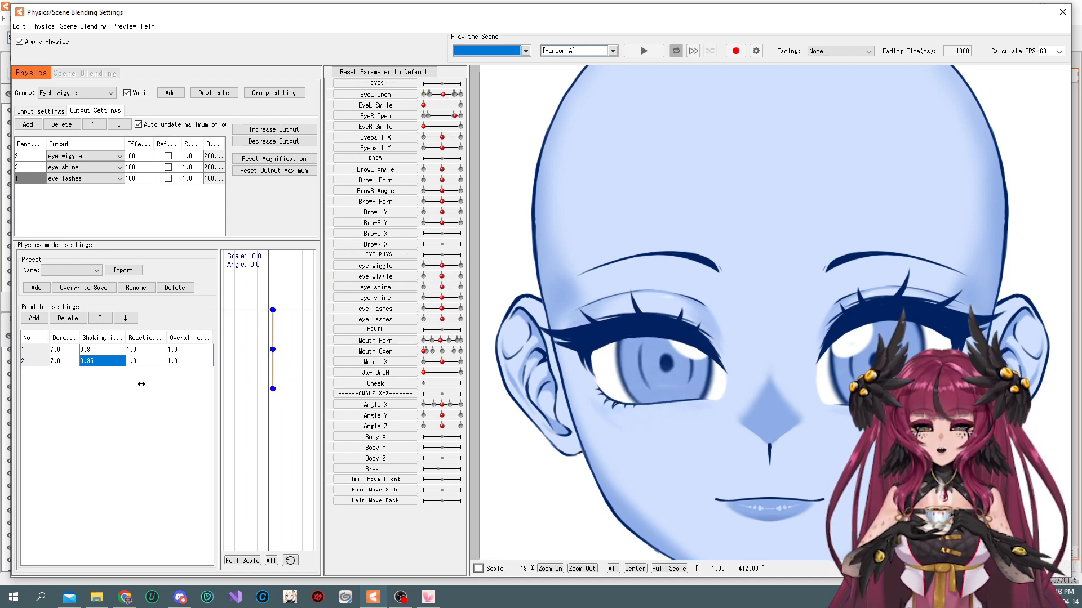
Set the shaking influence of pendulum 2 to 0.9 and test the response with EyeL Open.
click(100, 363)
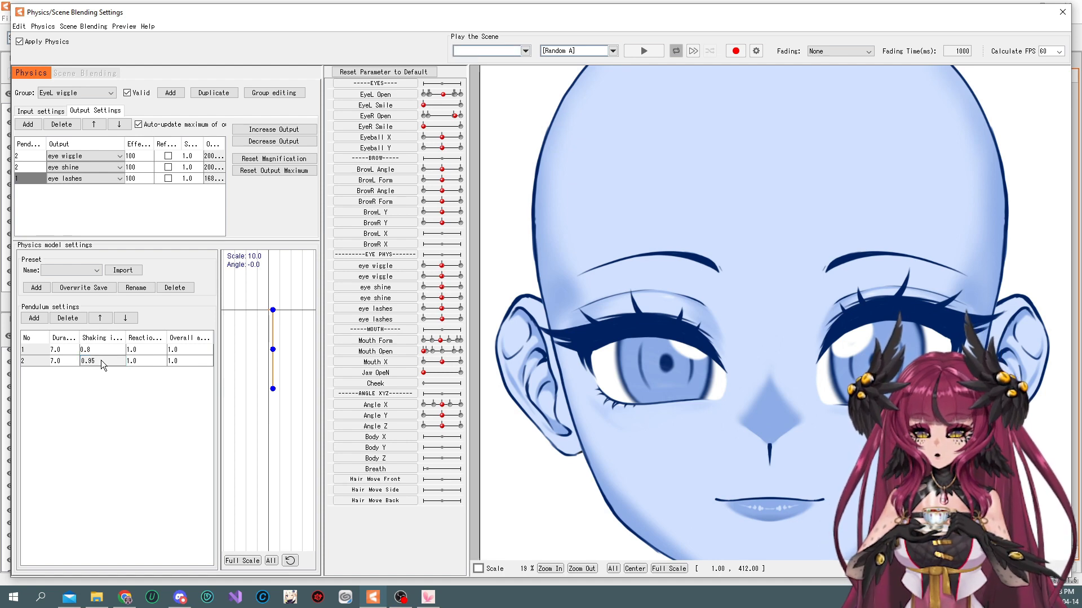
double_click(101, 361)
text(.9)
key(Return)
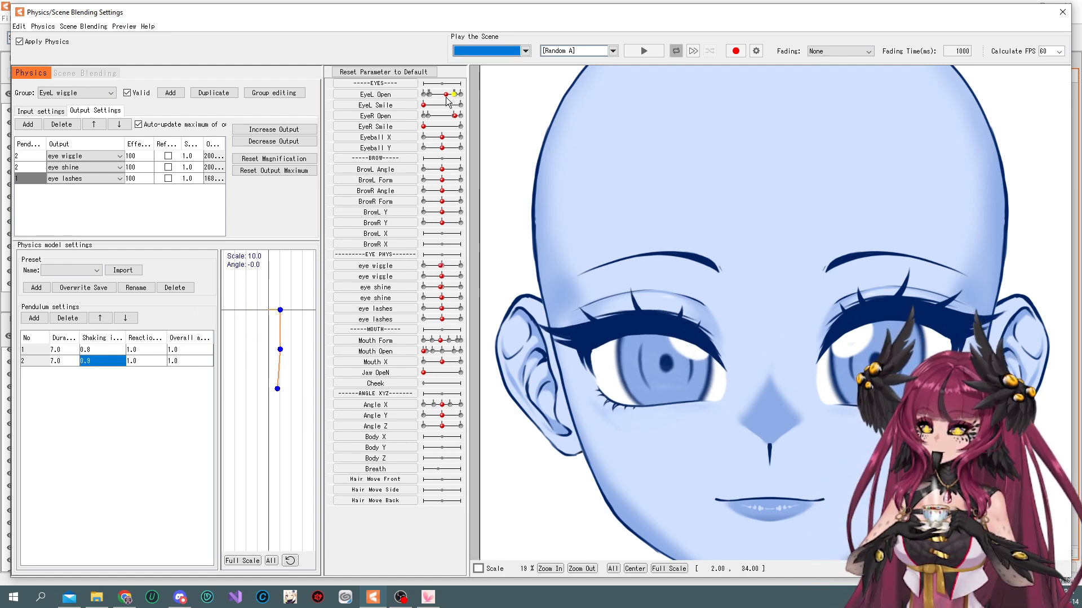
Set the reaction value of pendulum 2 to 0.9 and vary EyeL Open to test the eye motion.
drag(151, 361, 147, 361)
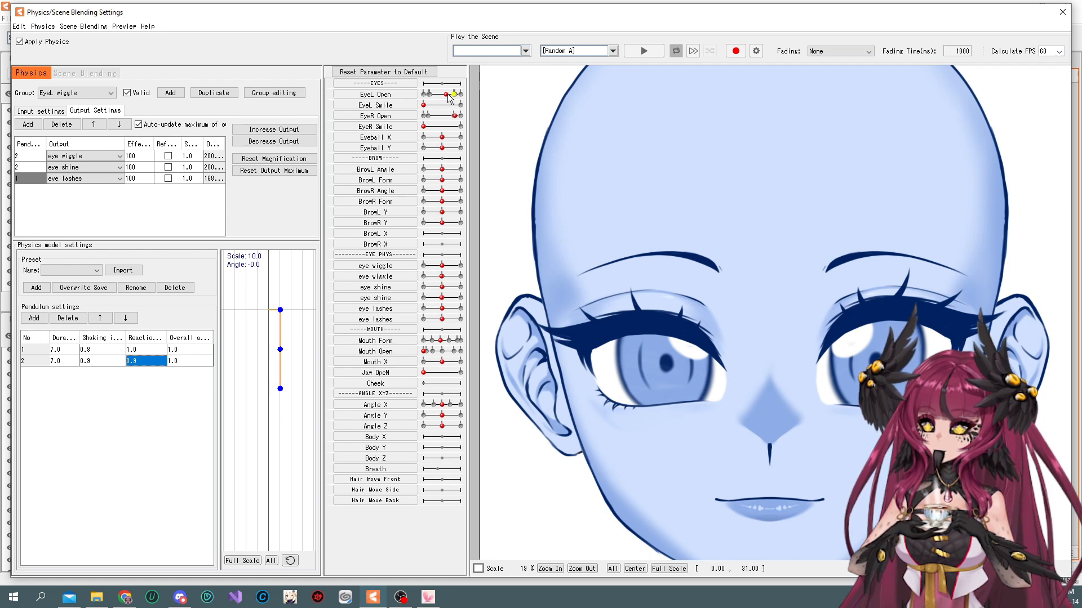
mouse_move(449, 98)
mouse_down()
mouse_move(428, 97)
mouse_move(453, 96)
mouse_up()
drag(429, 94, 455, 98)
text(0)
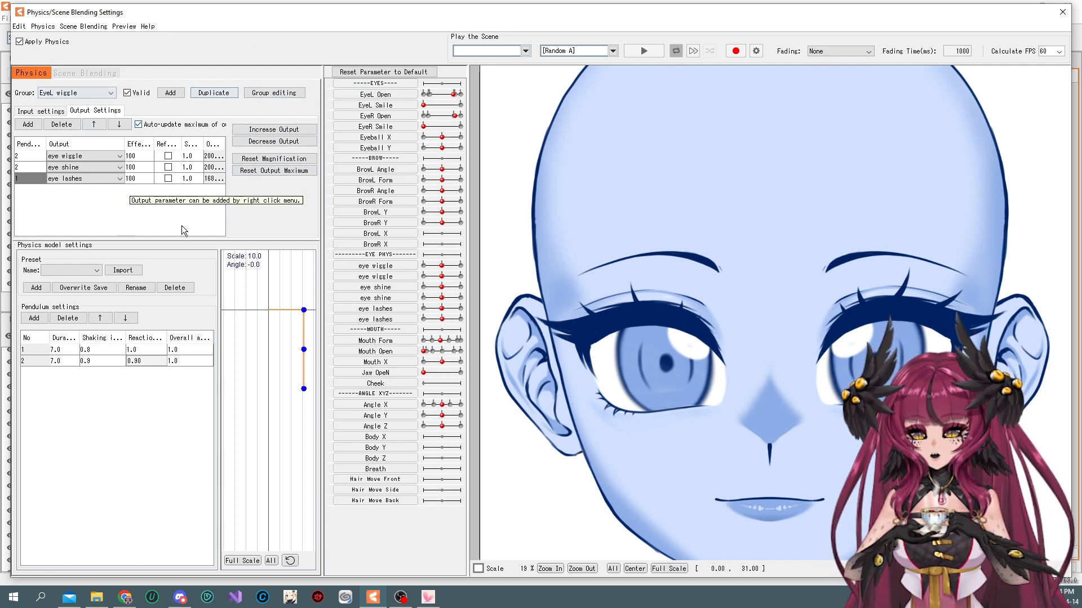
Play the Random A and Random Pose motions to check the eye physics on the moving head, and stop the playback.
click(644, 51)
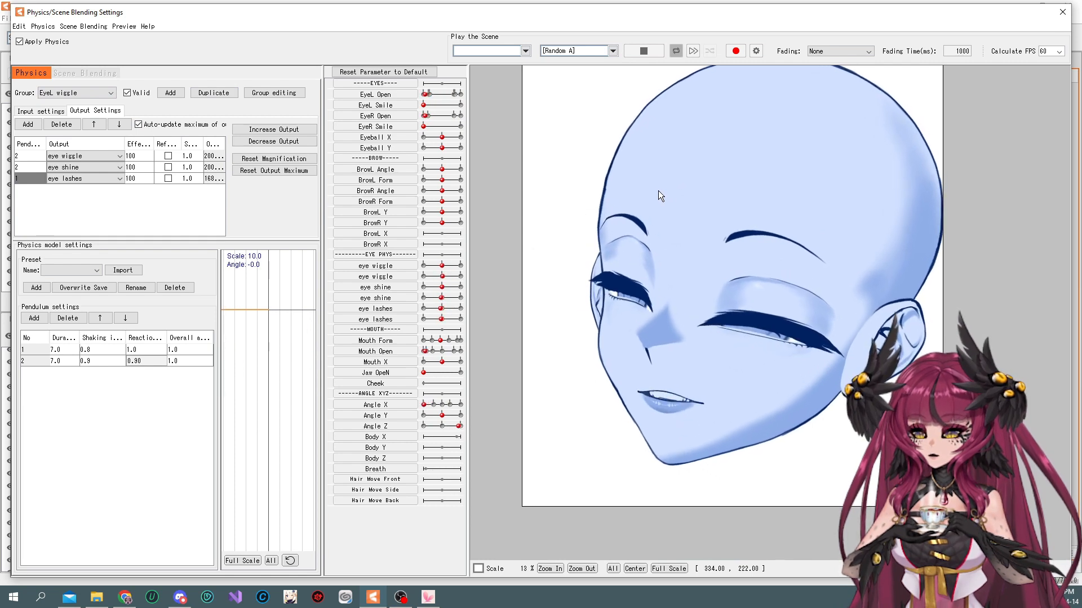
click(583, 53)
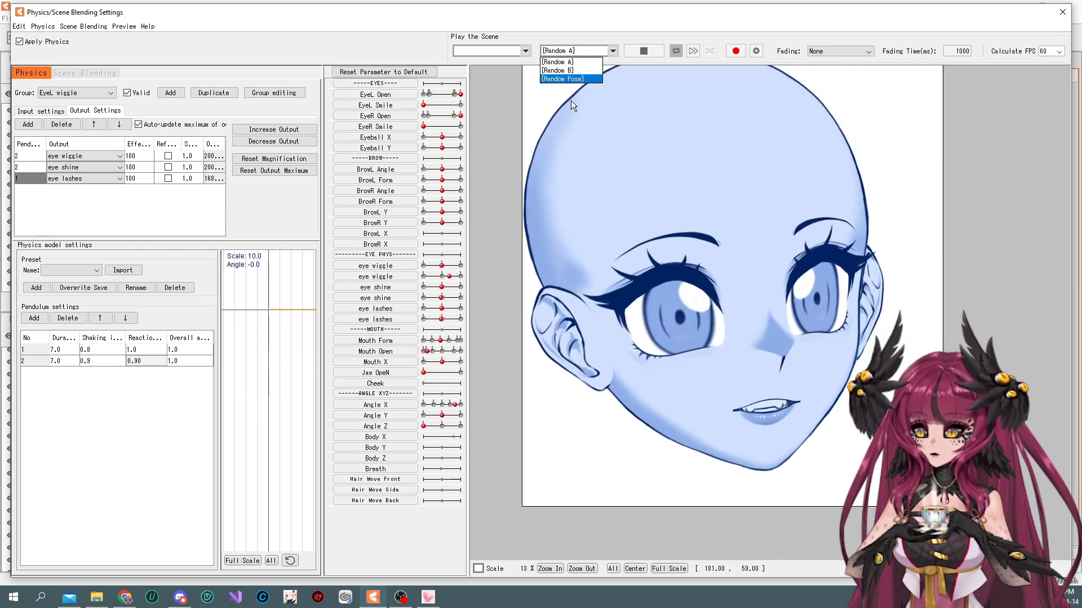
click(569, 79)
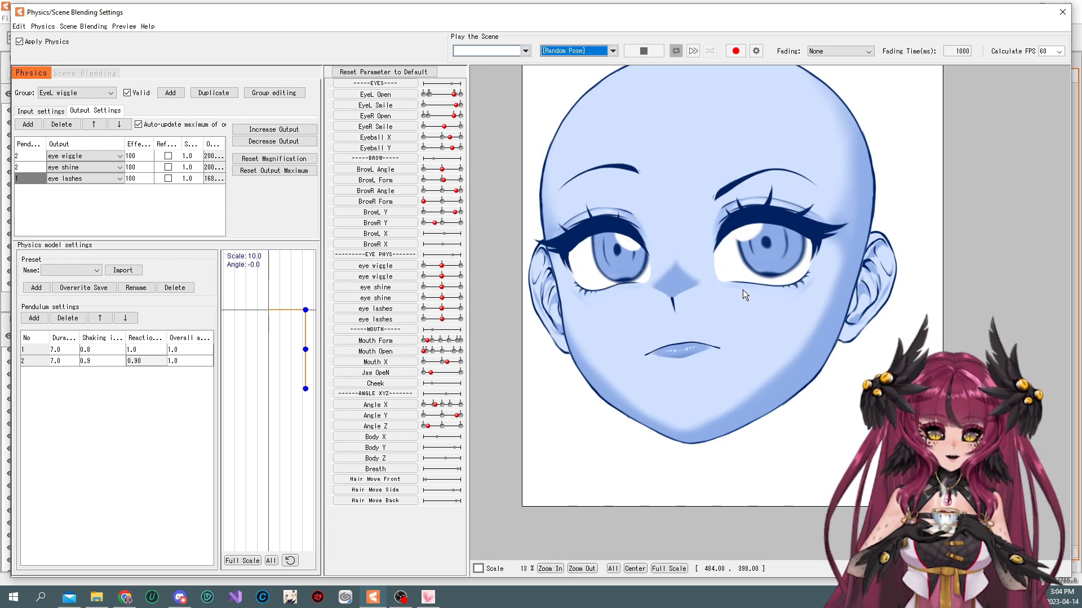
click(654, 54)
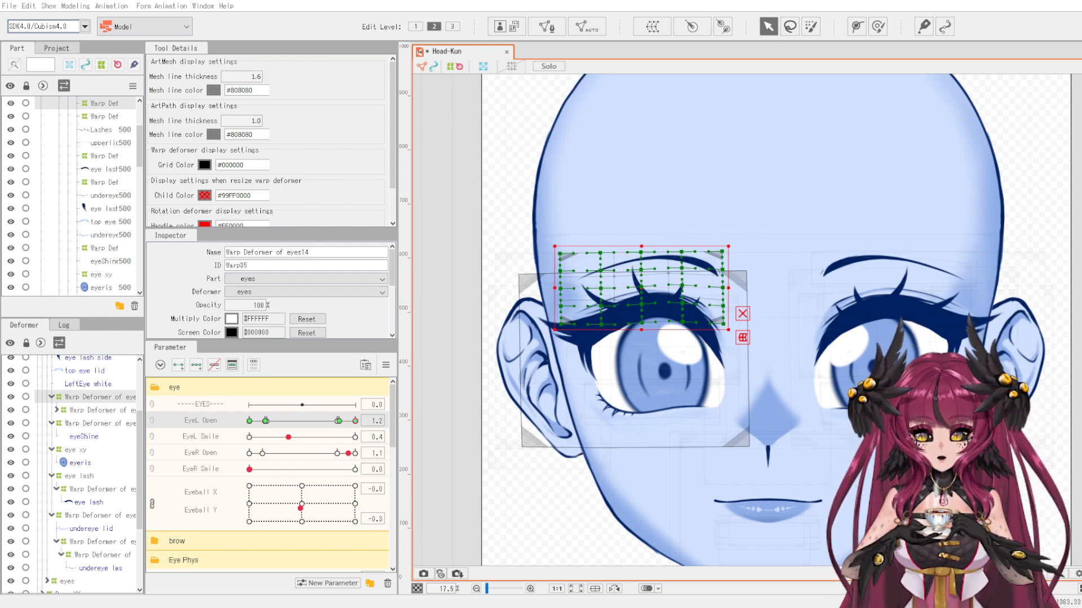
Select the EyeR lash and its parent warp deformer, and hide the original EyeR lashes, lids, white and iris while keeping the eyebrow visible.
scroll(558, 283, down, 2)
scroll(723, 300, up, 2)
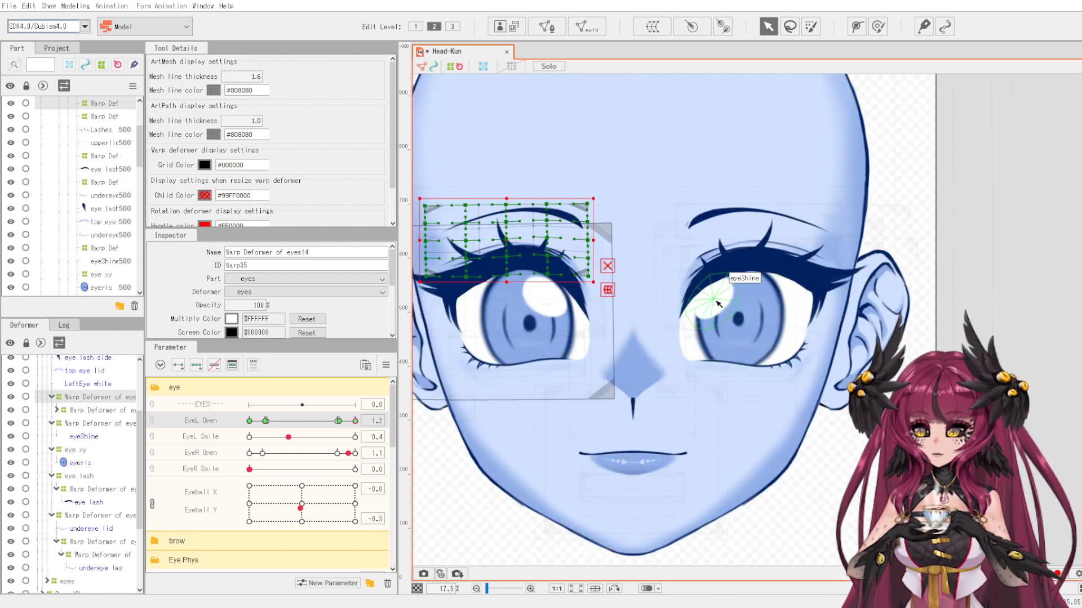
scroll(733, 299, down, 1)
scroll(735, 301, up, 1)
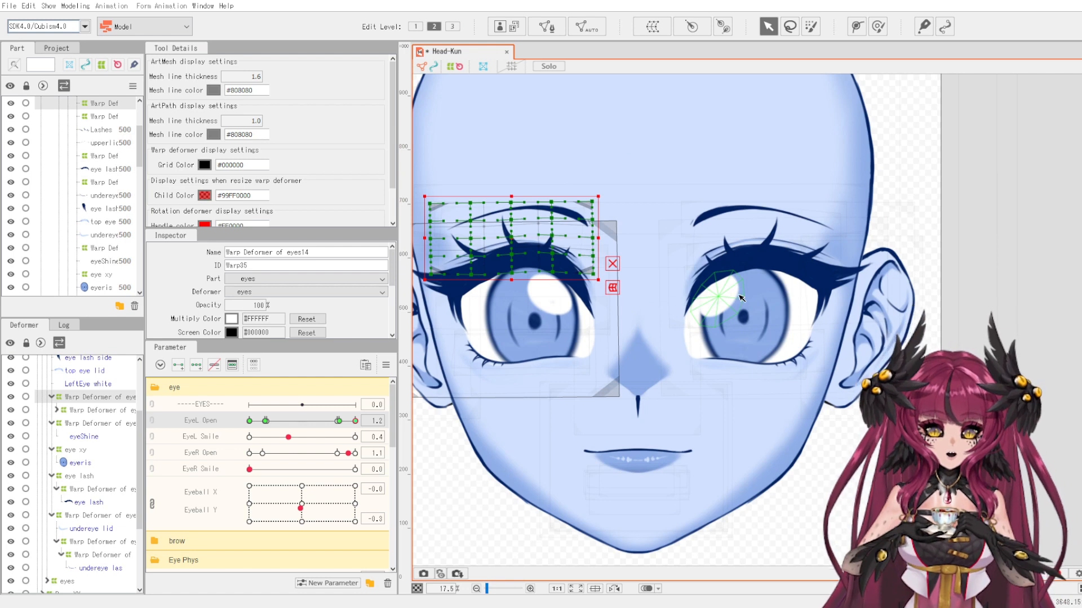
scroll(741, 299, down, 1)
click(772, 273)
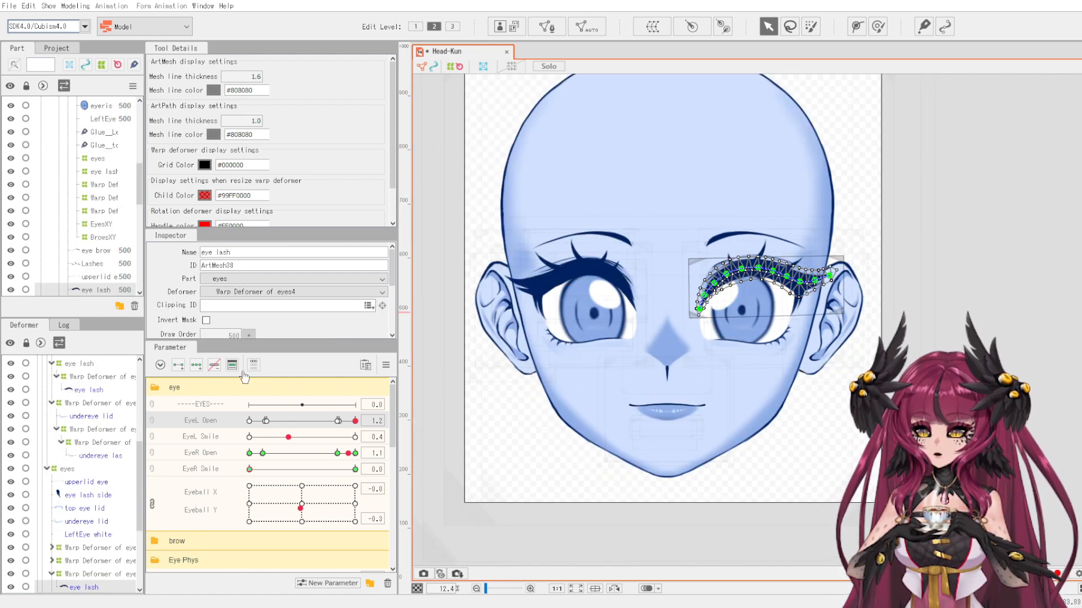
scroll(78, 532, down, 1)
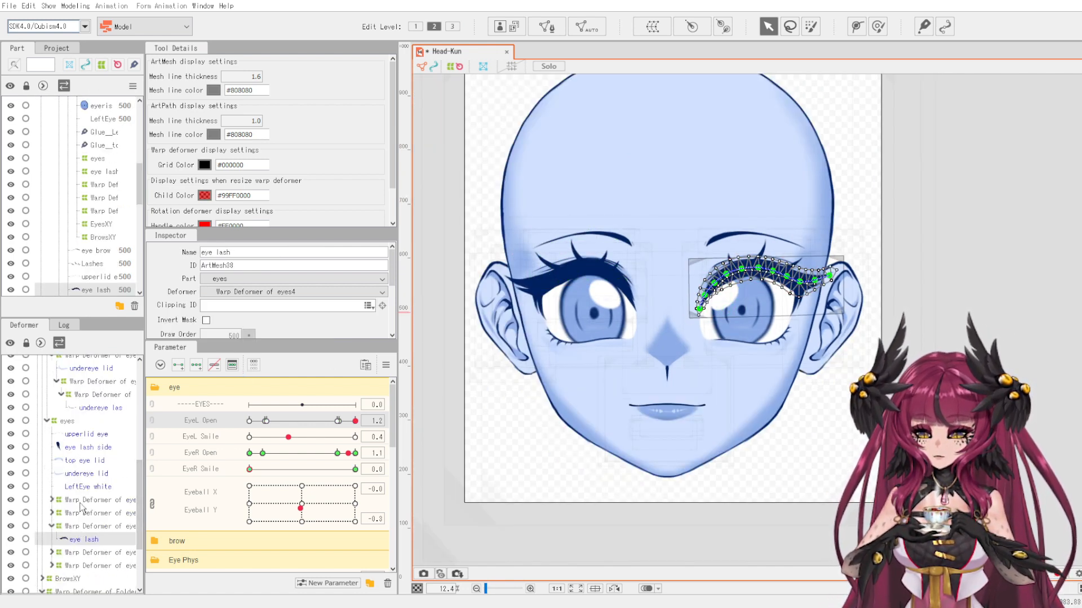
click(83, 527)
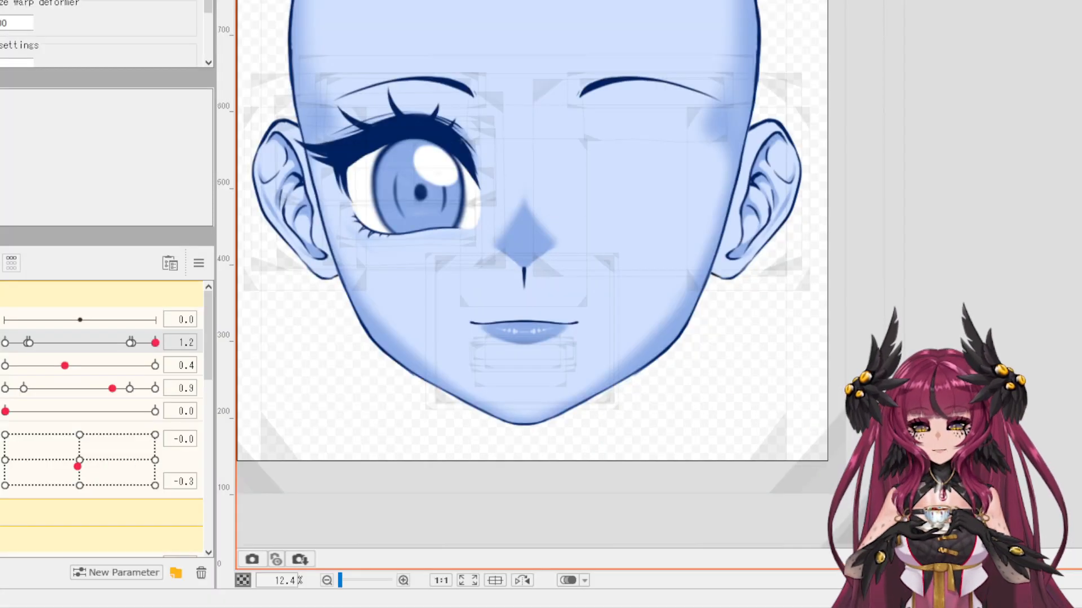
scroll(598, 250, down, 1)
scroll(486, 165, up, 1)
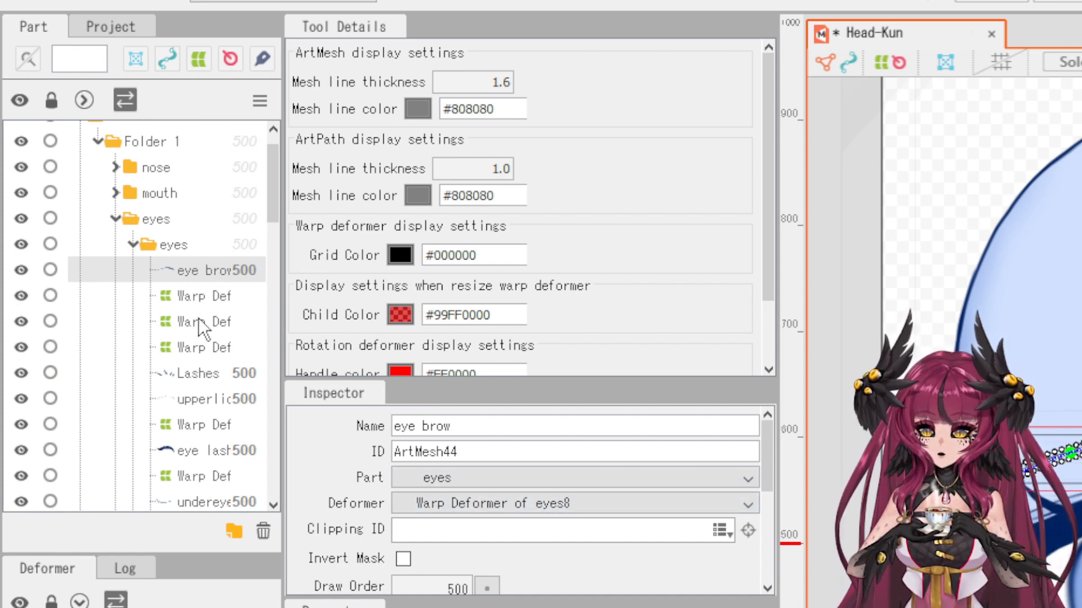
shift+click(192, 373)
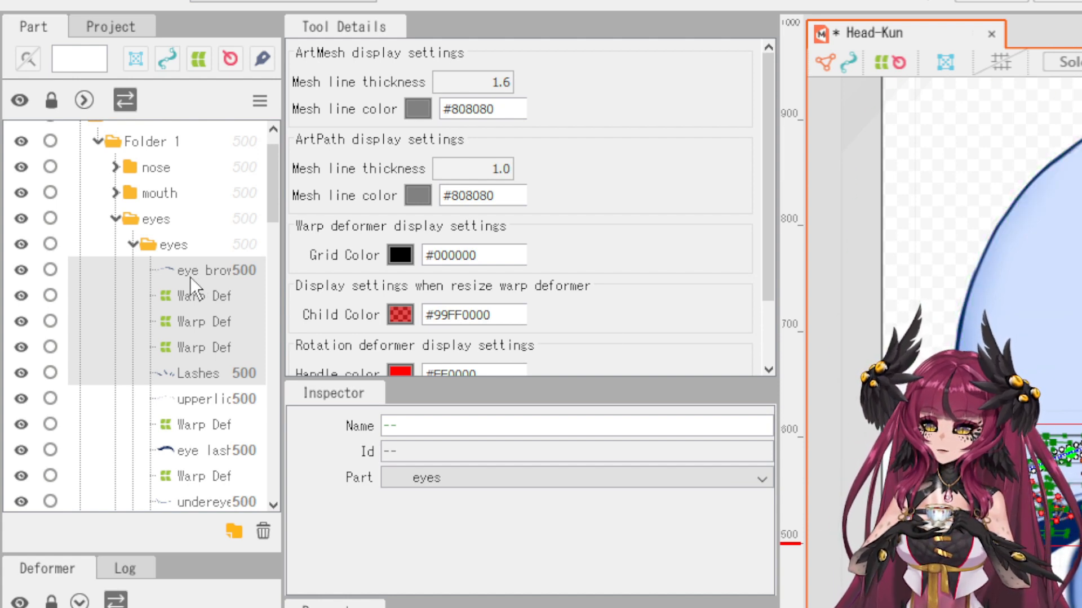
scroll(191, 400, down, 1)
scroll(194, 401, down, 2)
click(1041, 527)
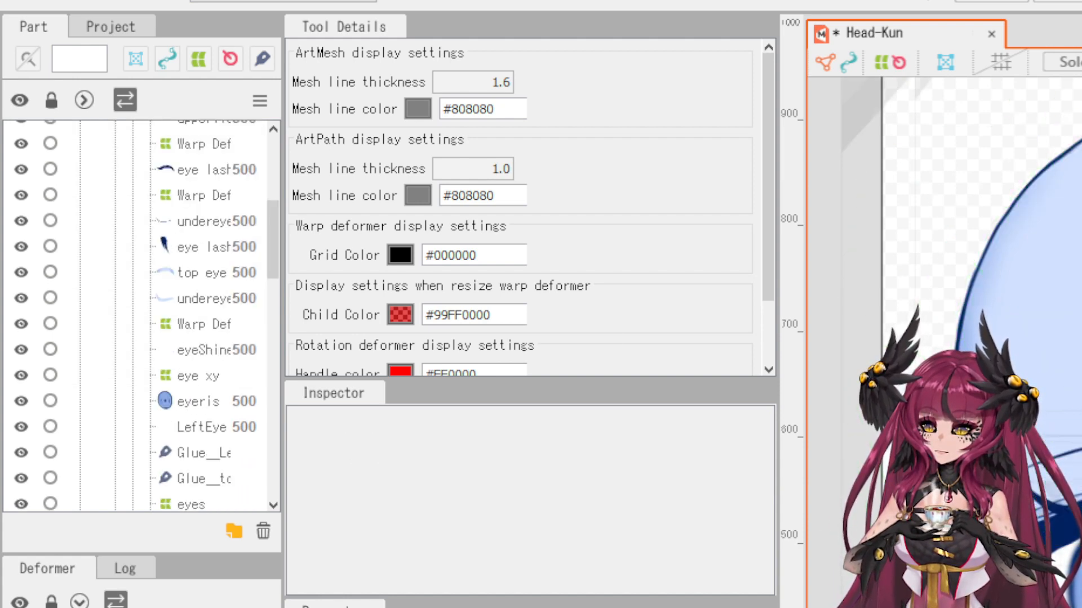
scroll(1041, 527, up, 4)
click(203, 170)
scroll(169, 284, up, 1)
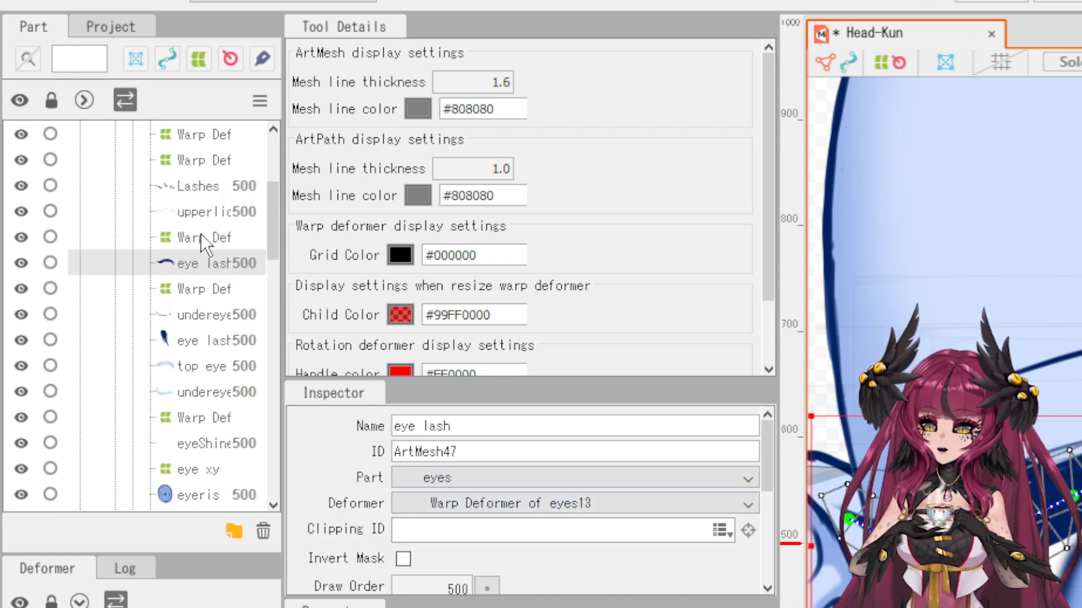
scroll(196, 214, up, 1)
Select all items in the nested eyes folder from the Lashes art mesh through the BrowsXY deformer.
click(206, 285)
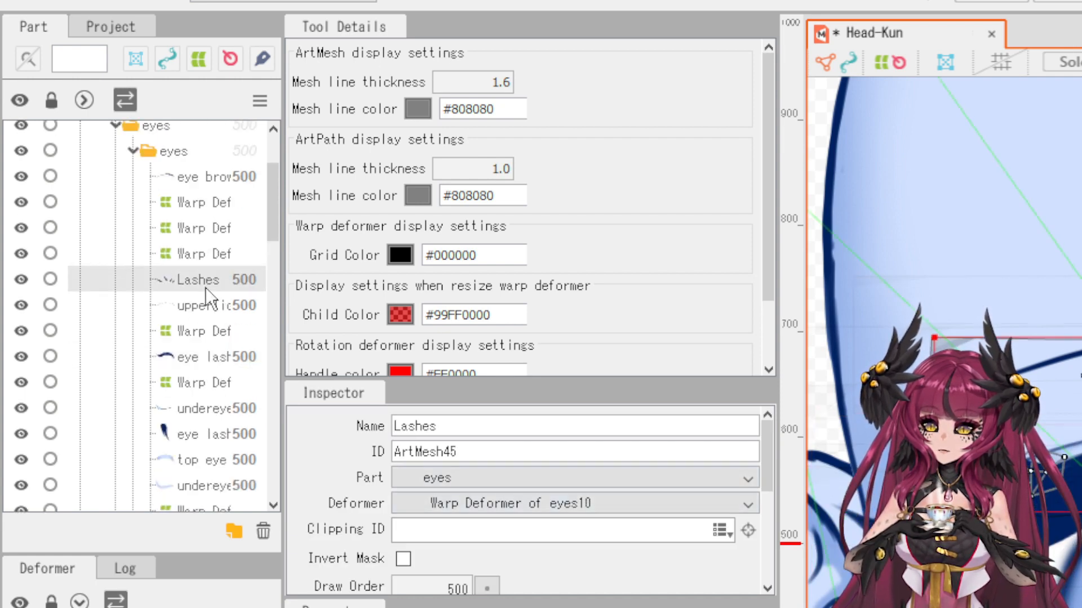
scroll(204, 288, down, 4)
scroll(204, 287, down, 1)
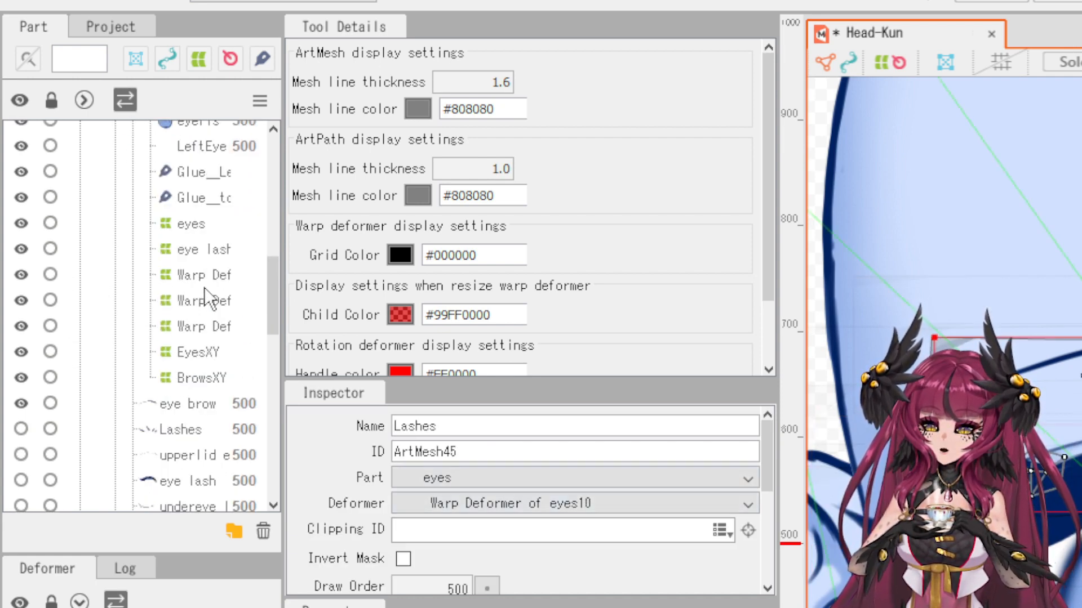
click(191, 376)
scroll(944, 343, down, 3)
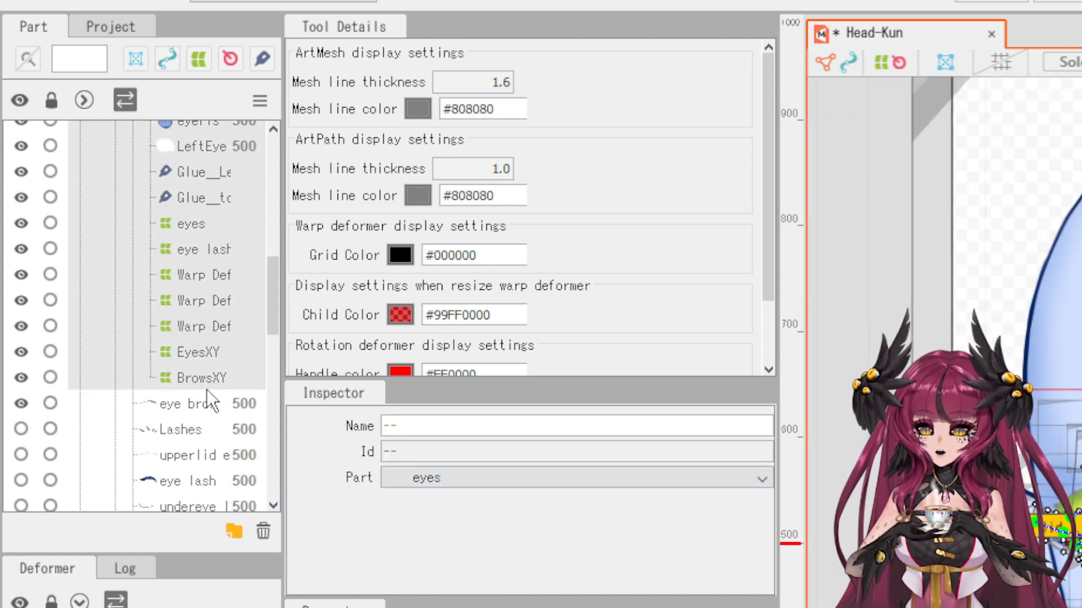
scroll(164, 422, down, 1)
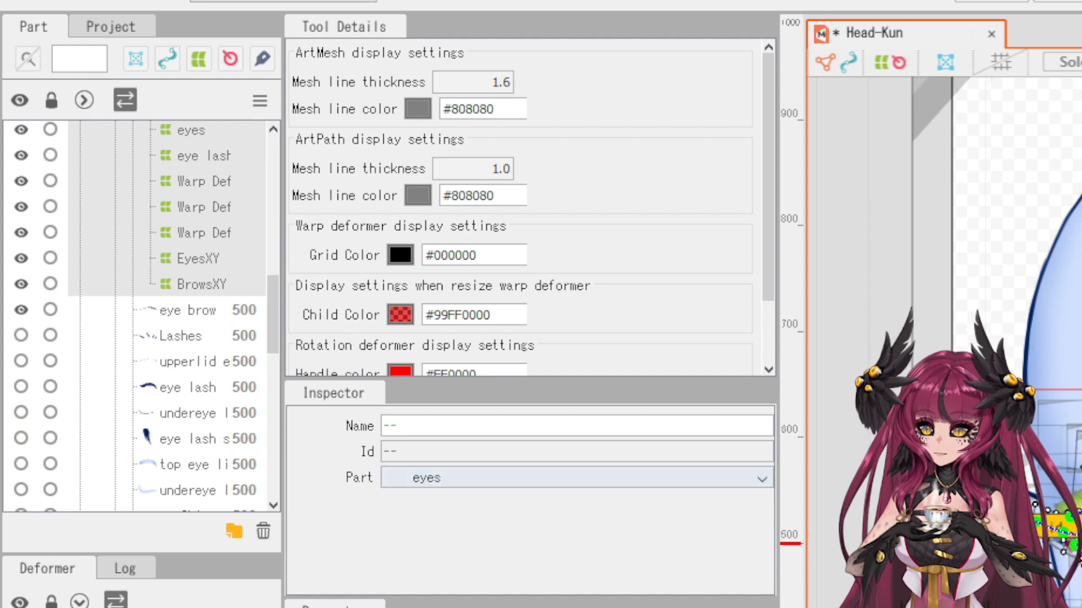
scroll(945, 343, up, 5)
scroll(944, 343, down, 1)
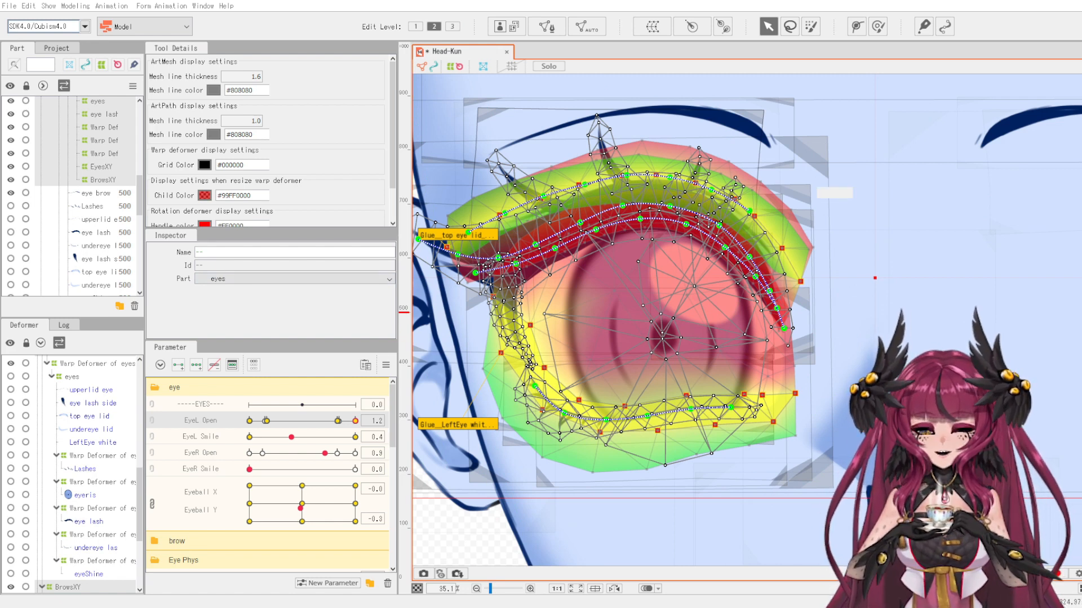
scroll(635, 333, down, 3)
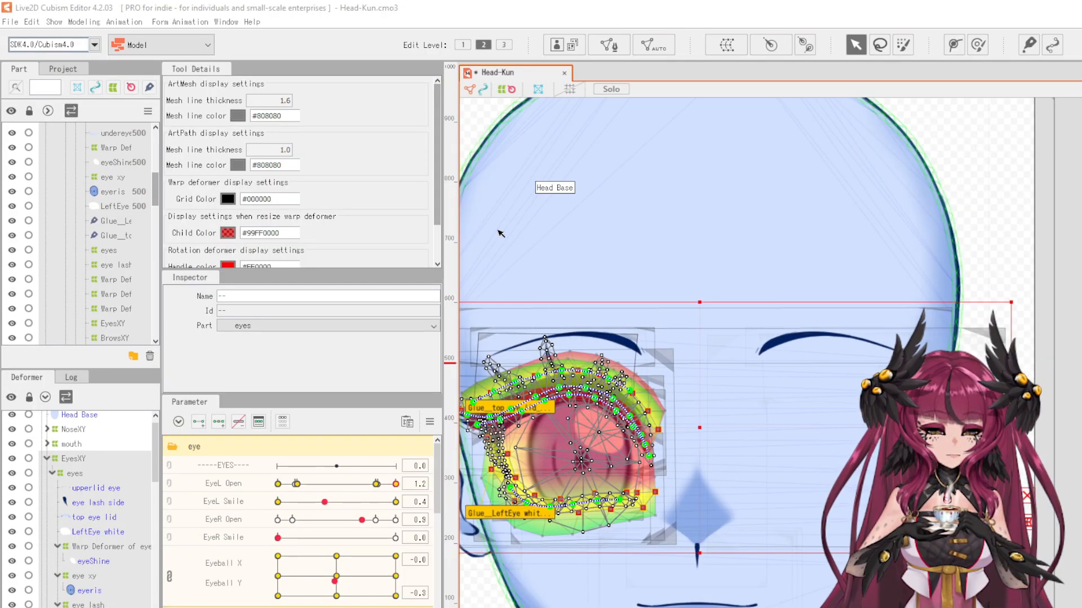
Reflect the selected eye parts horizontally, also reflecting the Angle X and Eyeball X parameters.
right_click(647, 180)
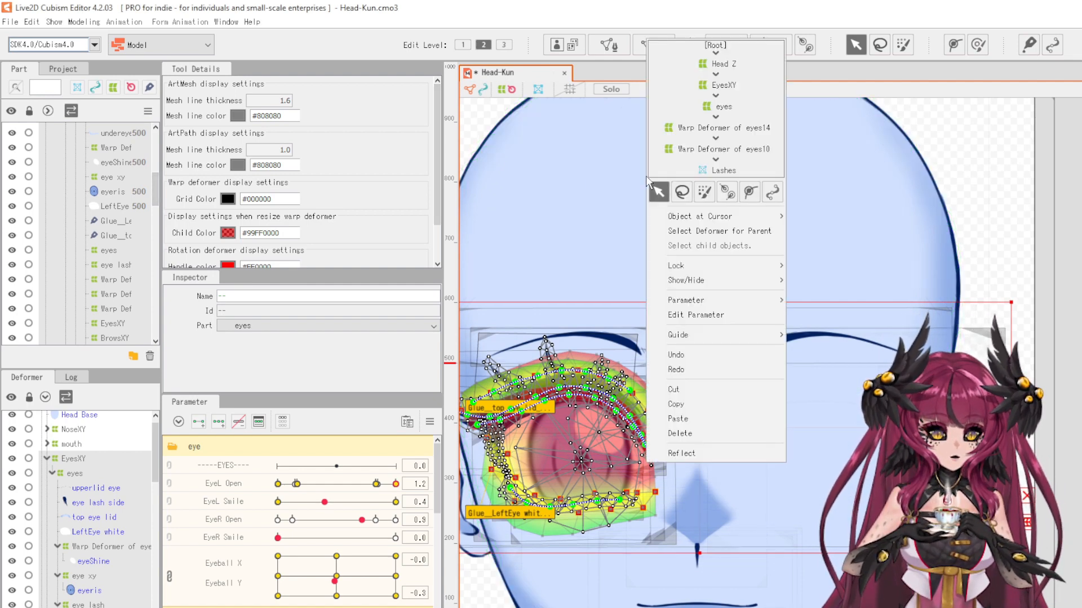
click(677, 454)
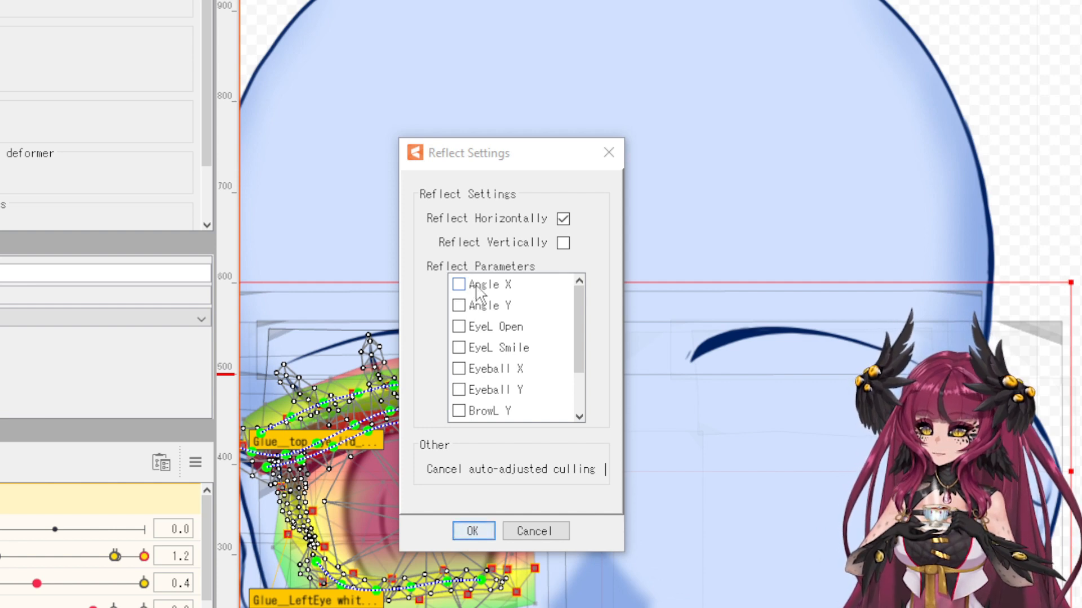
click(477, 286)
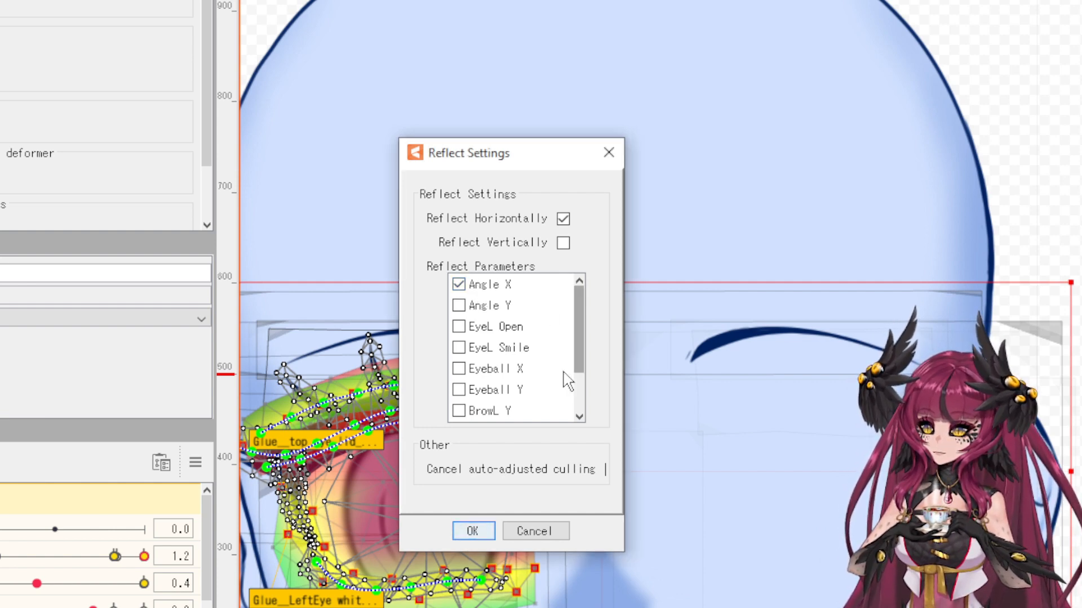
click(498, 373)
scroll(519, 389, down, 1)
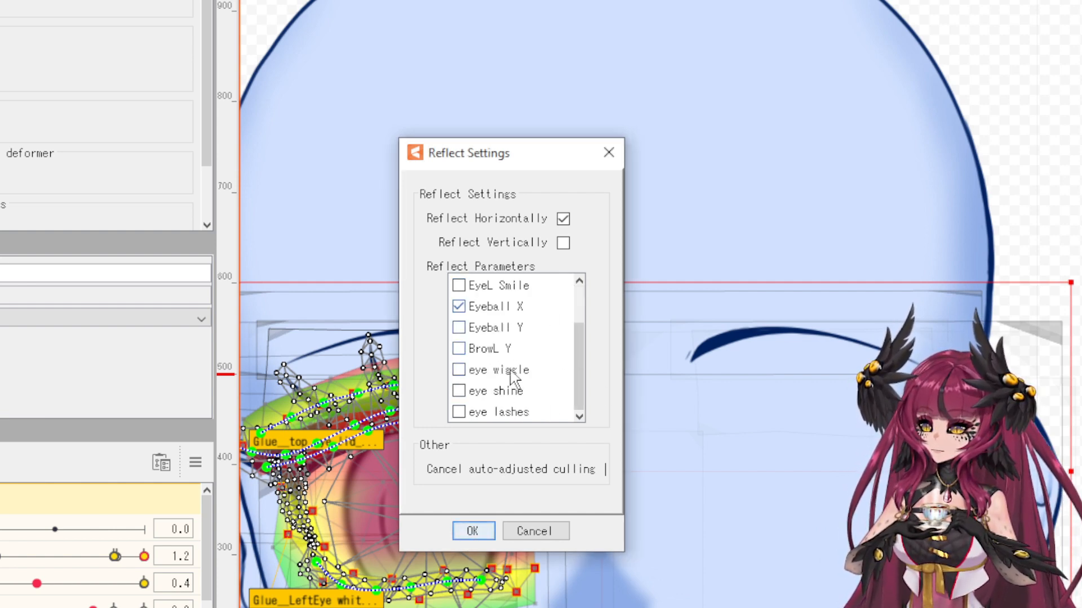
scroll(518, 402, up, 1)
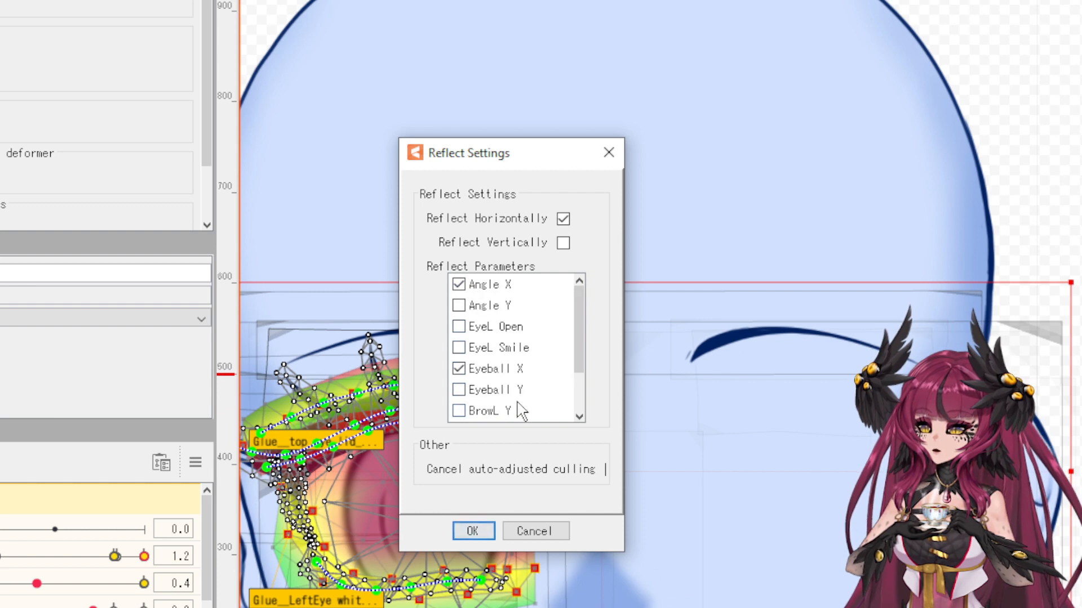
click(472, 531)
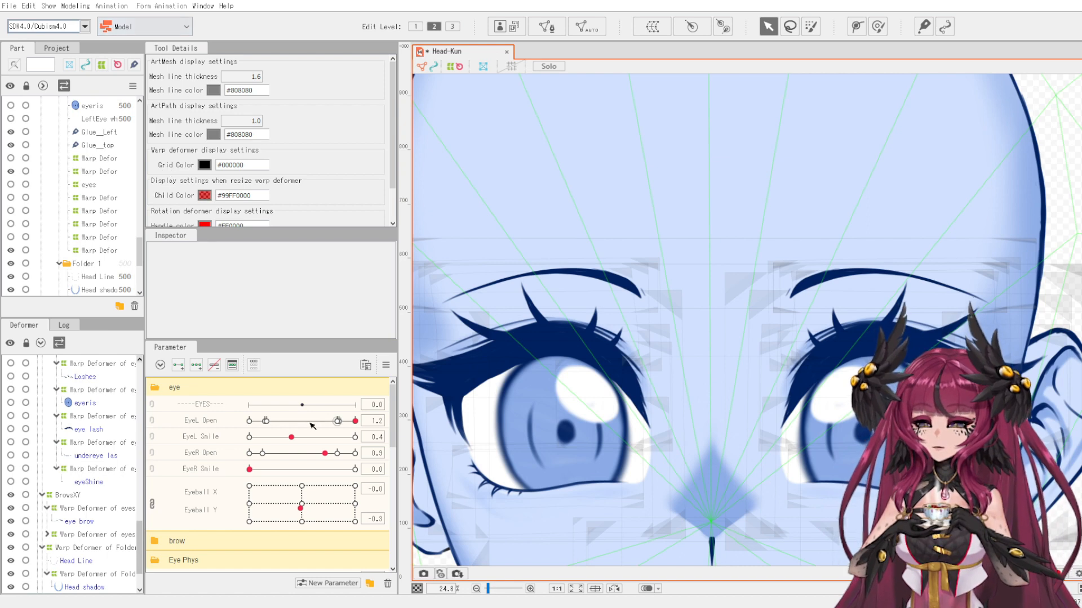
Select all art meshes and deformers of the mirrored eye in the deformer hierarchy.
drag(335, 422, 360, 419)
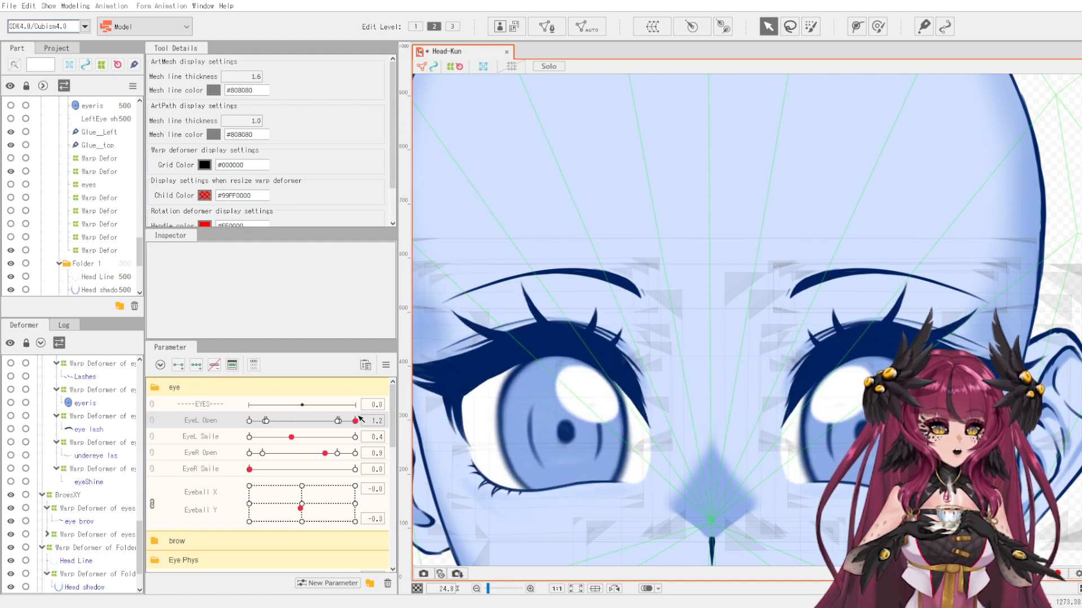
click(89, 482)
scroll(93, 486, up, 4)
scroll(79, 446, up, 1)
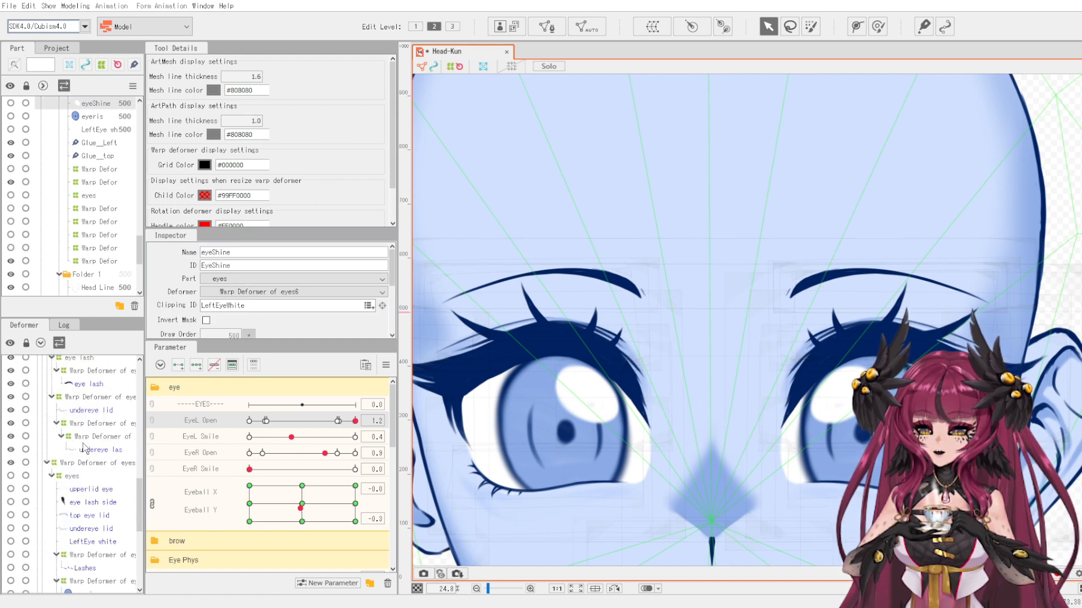
click(88, 450)
scroll(87, 450, up, 3)
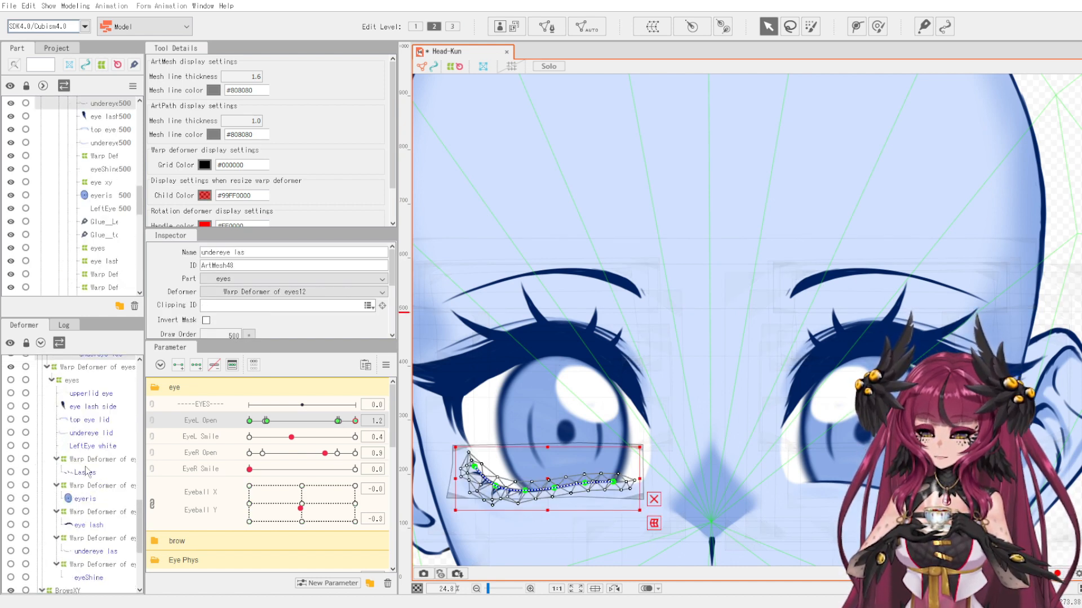
scroll(90, 520, up, 2)
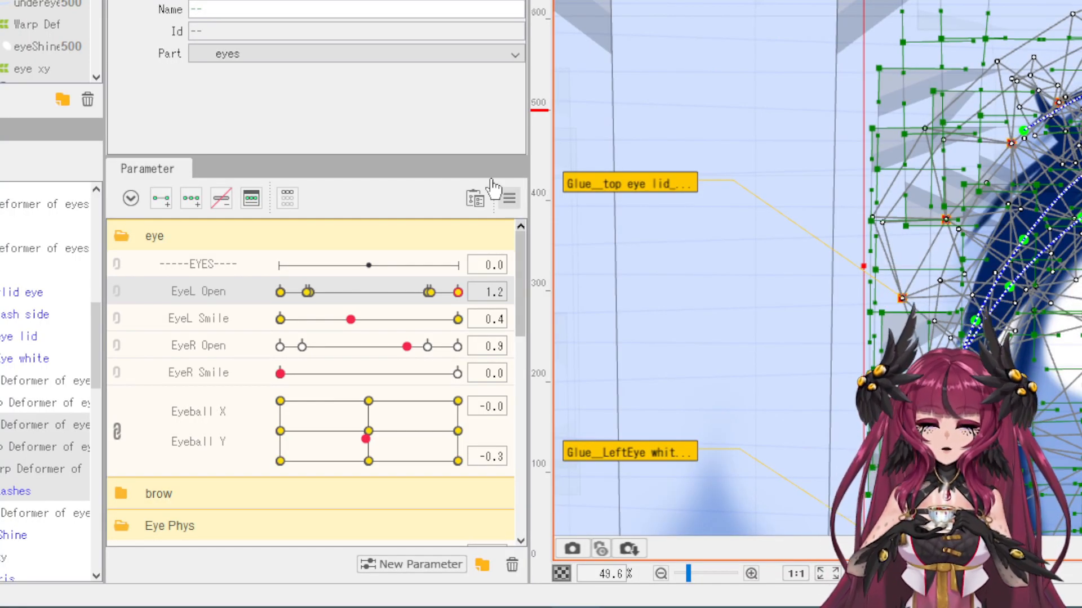
Change the mirrored eye's EyeL Open keys to the EyeR Open parameter.
click(488, 292)
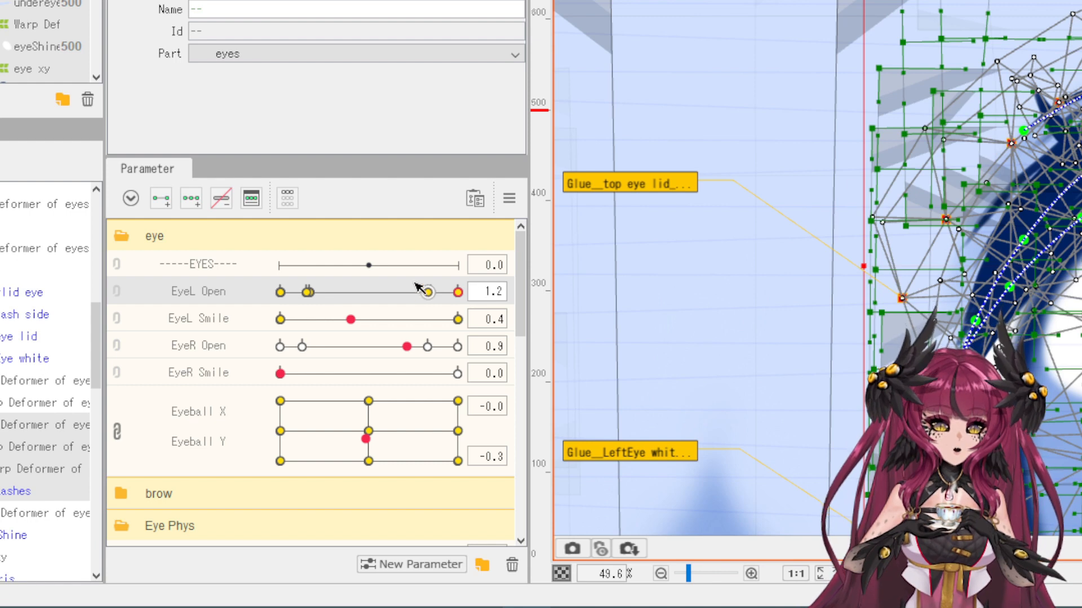
click(488, 292)
click(568, 291)
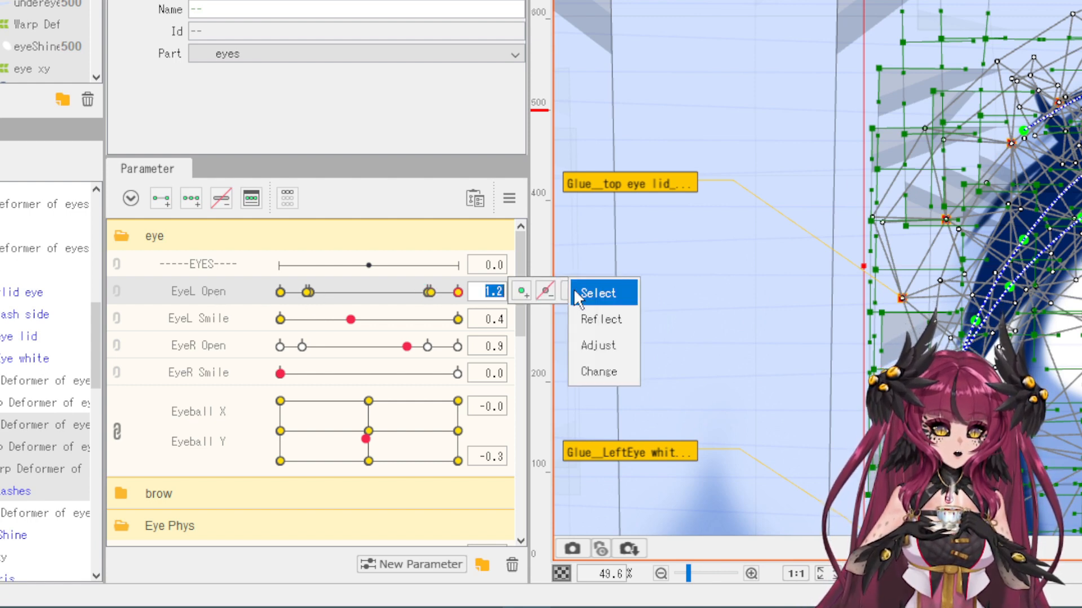
click(610, 373)
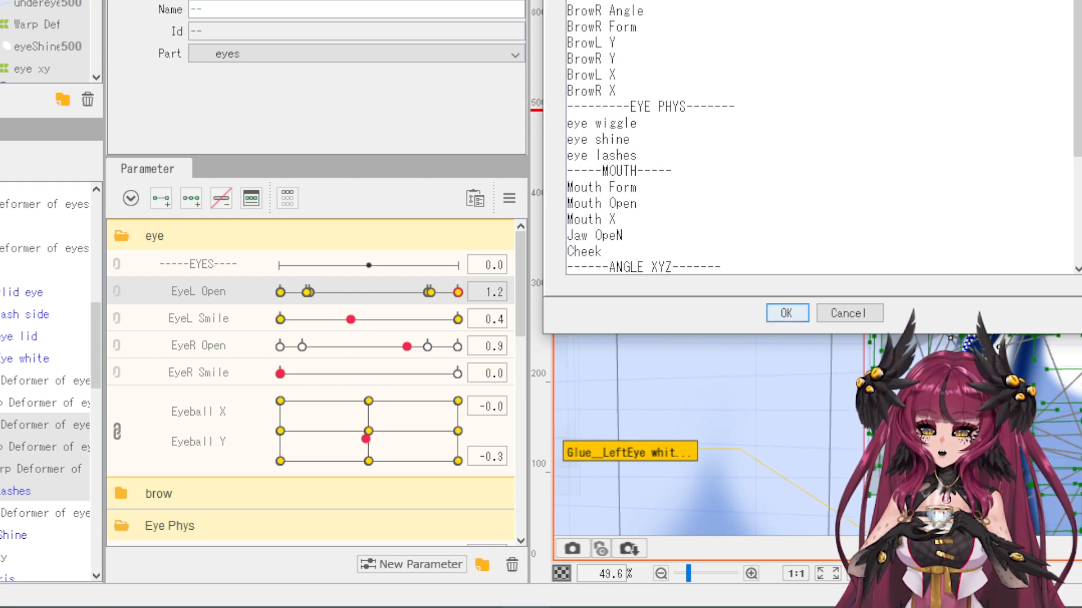
click(787, 313)
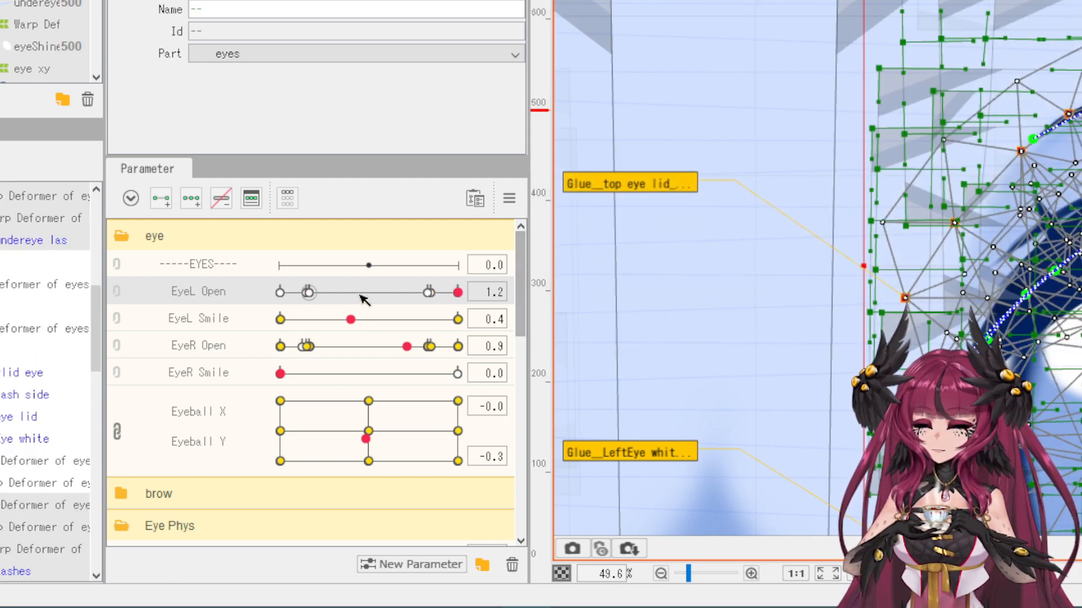
Change the mirrored eye's EyeL Smile keys to the EyeR Smile parameter.
click(544, 319)
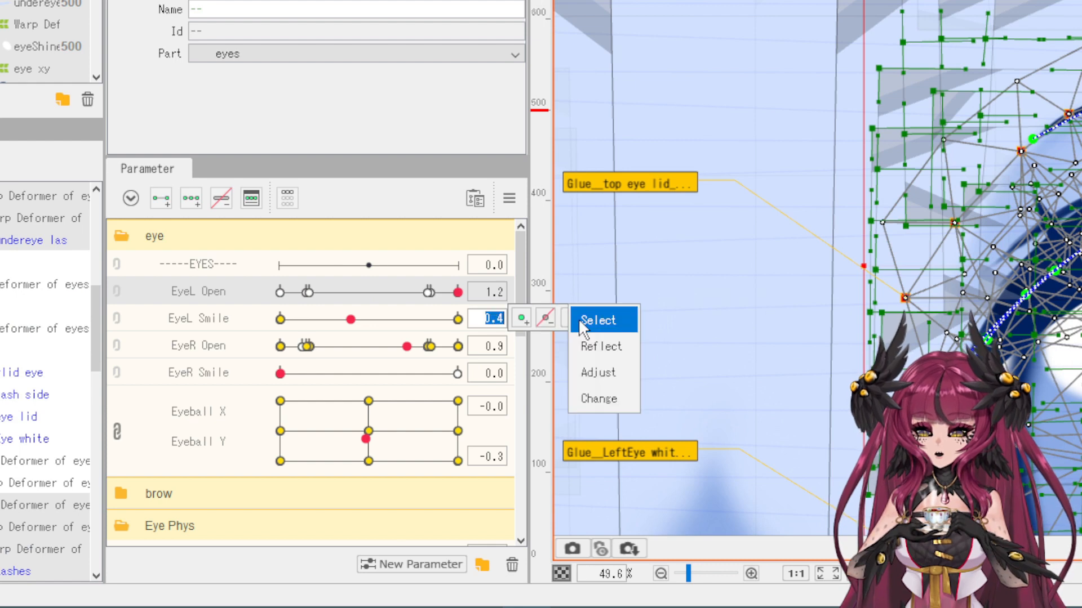
click(606, 390)
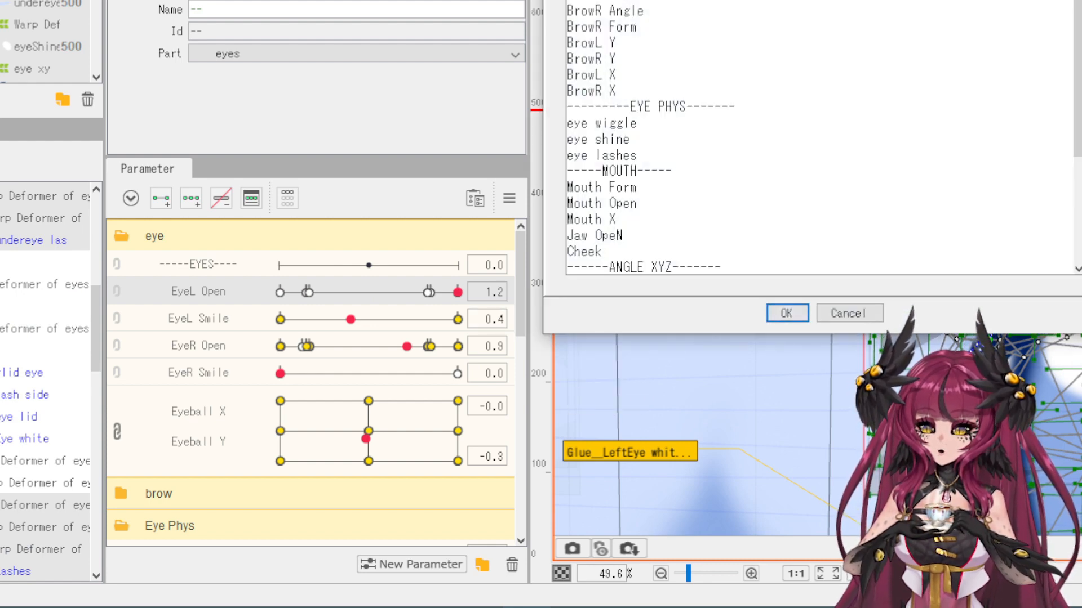
click(787, 313)
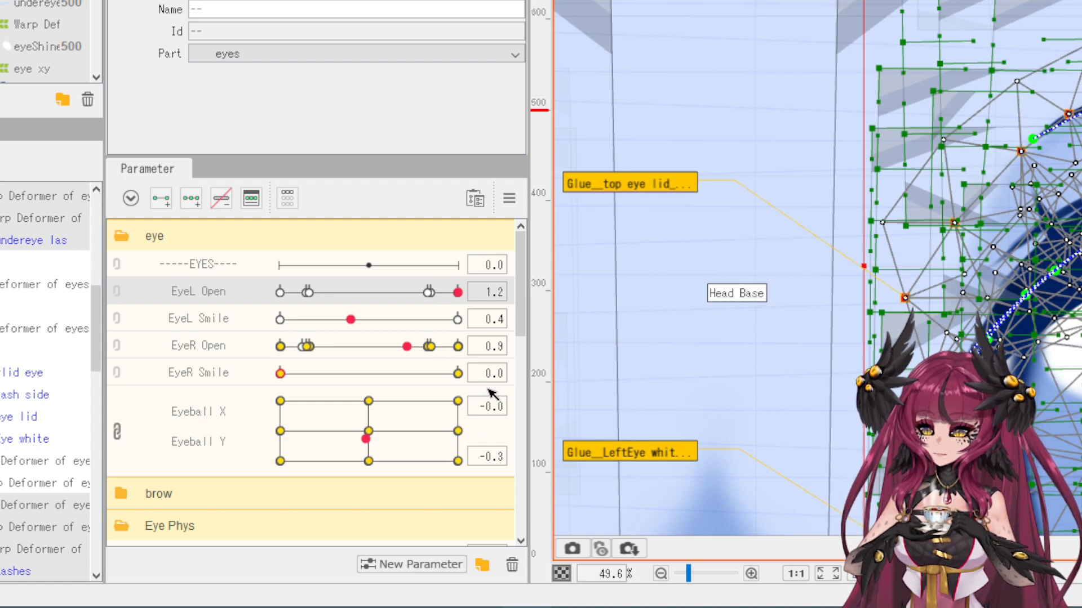
Vary EyeR Open and EyeL Open to check the mirrored eye on the whole face, and clear the selection.
drag(433, 346, 376, 350)
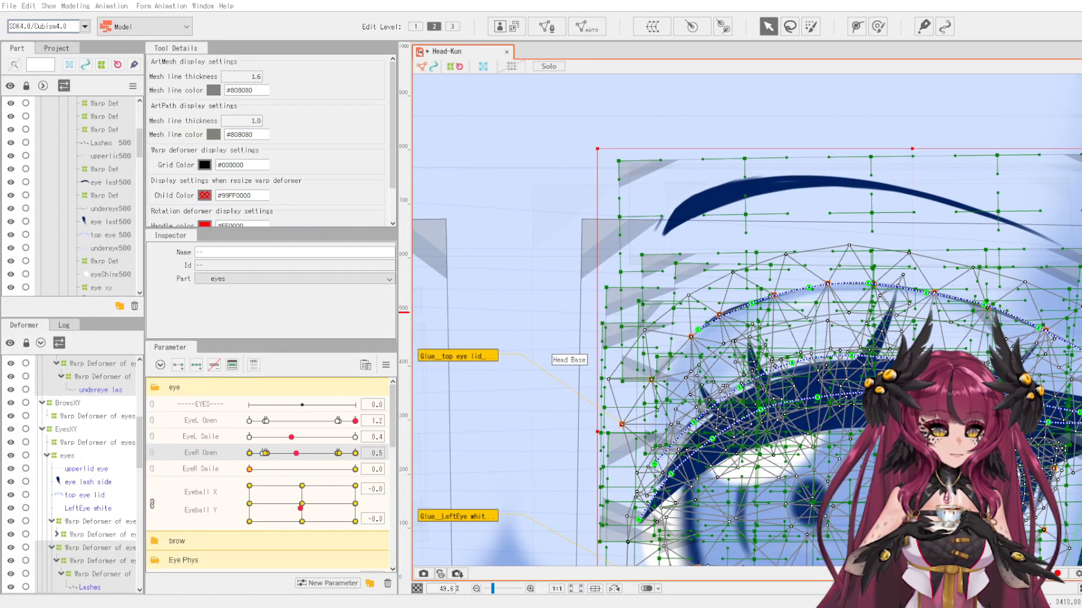
scroll(802, 86, down, 5)
scroll(561, 297, up, 6)
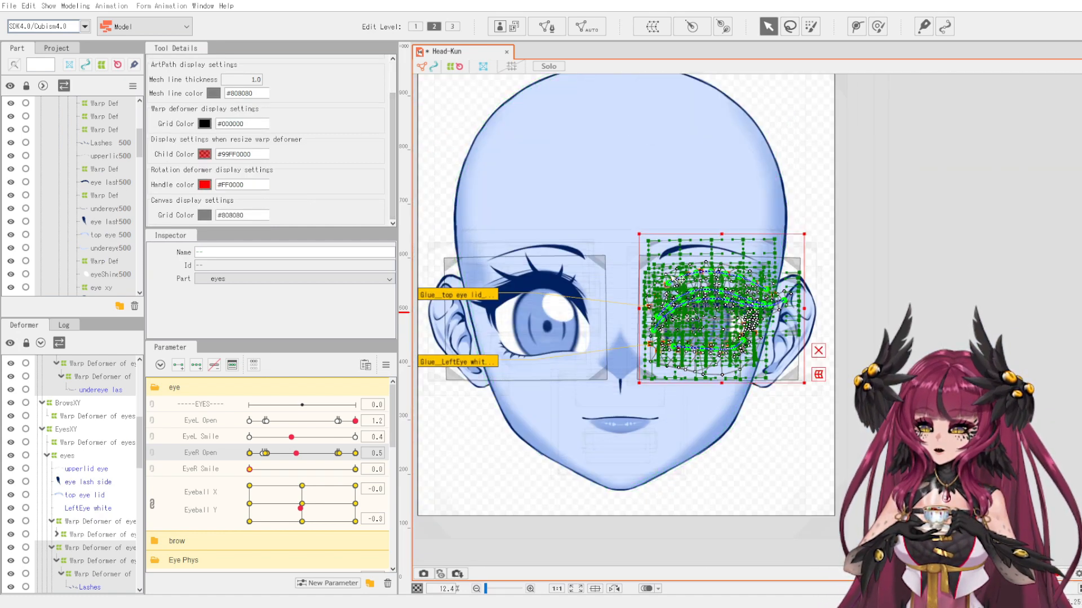
scroll(561, 296, down, 2)
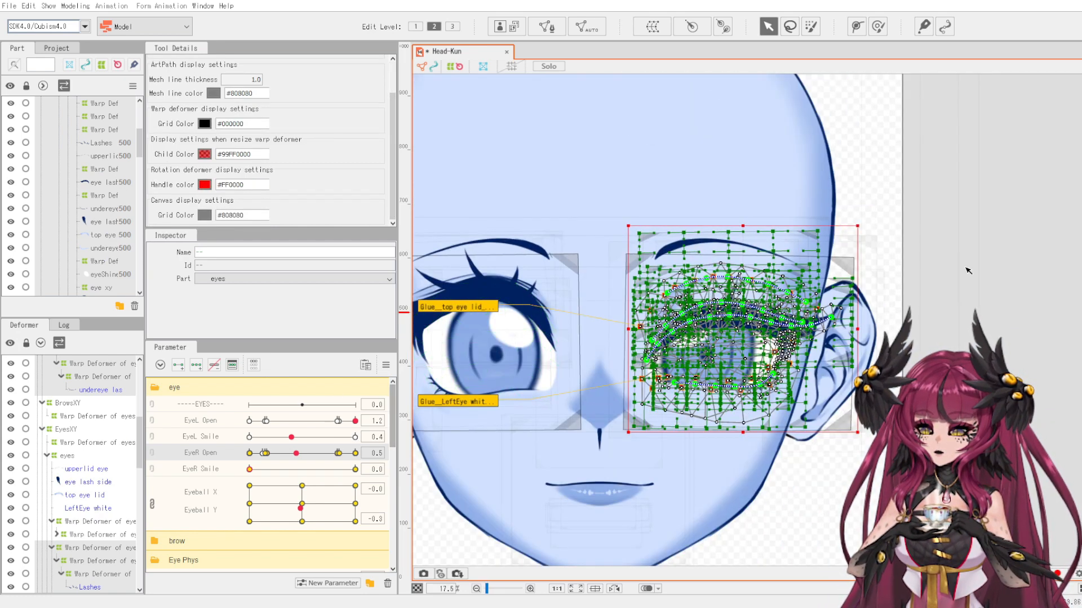
key(Escape)
drag(265, 453, 328, 421)
Open the Physics/Scene Blending Settings and vary EyeL Open to preview the eye motion.
click(83, 7)
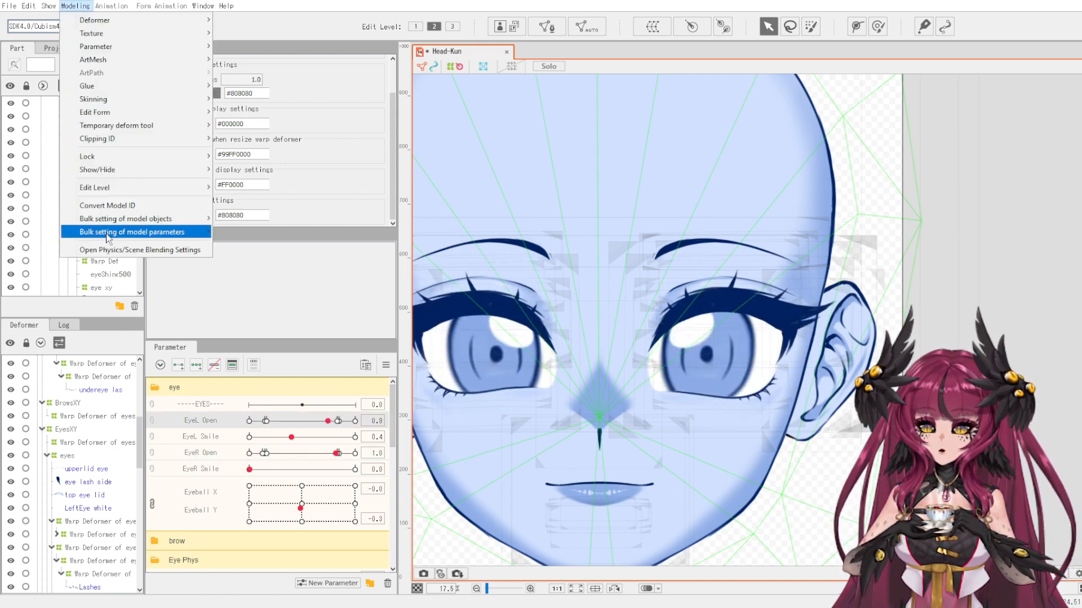
click(109, 251)
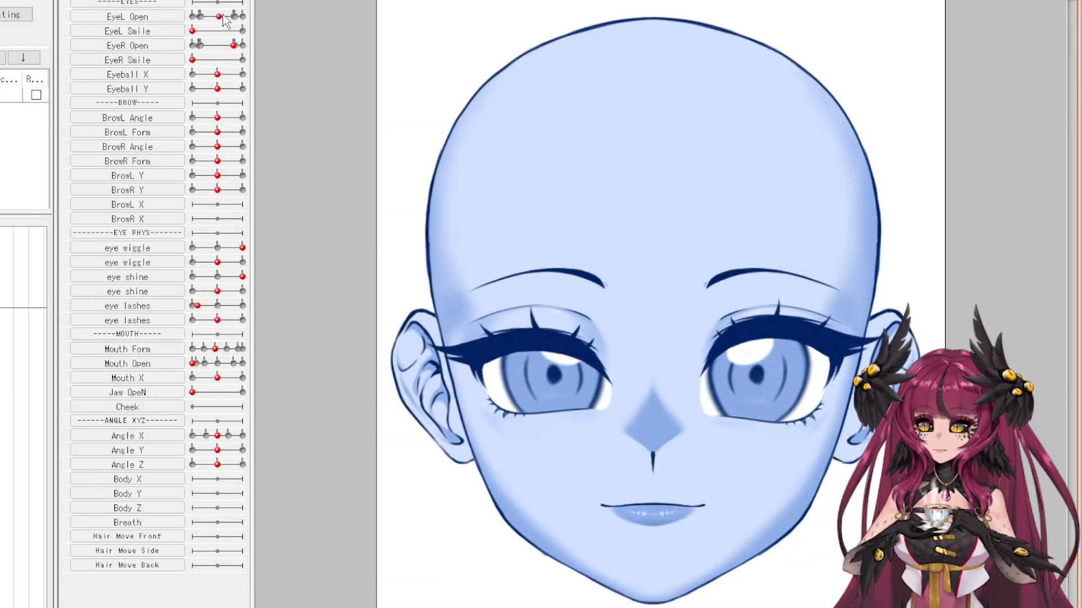
mouse_move(234, 17)
mouse_down()
mouse_move(199, 18)
mouse_move(219, 16)
mouse_up()
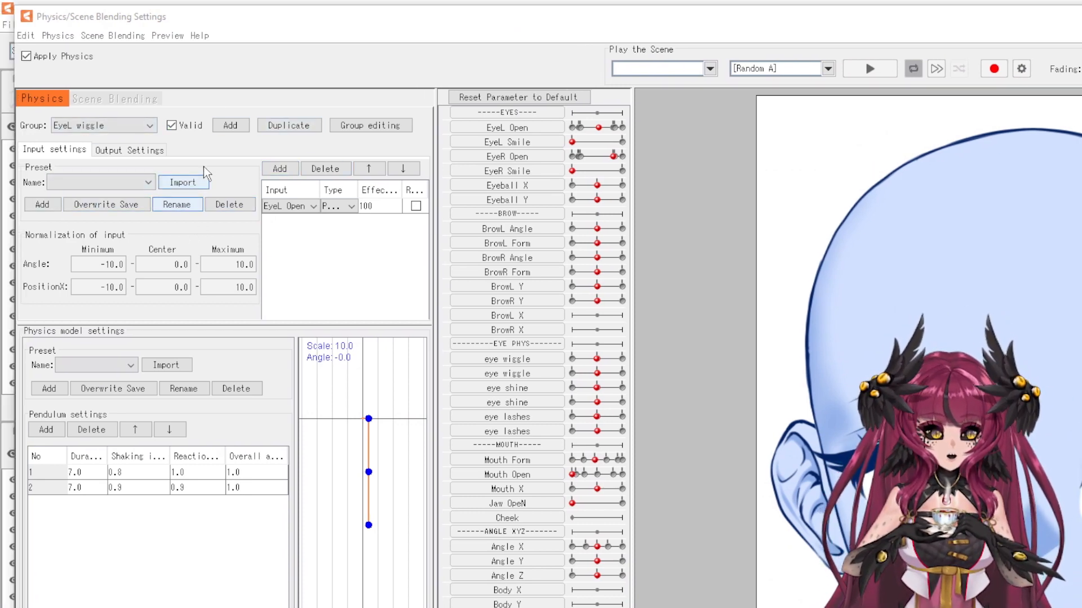
Duplicate the EyeL wiggle physics group under the name EyeR wiggle(2).
click(289, 127)
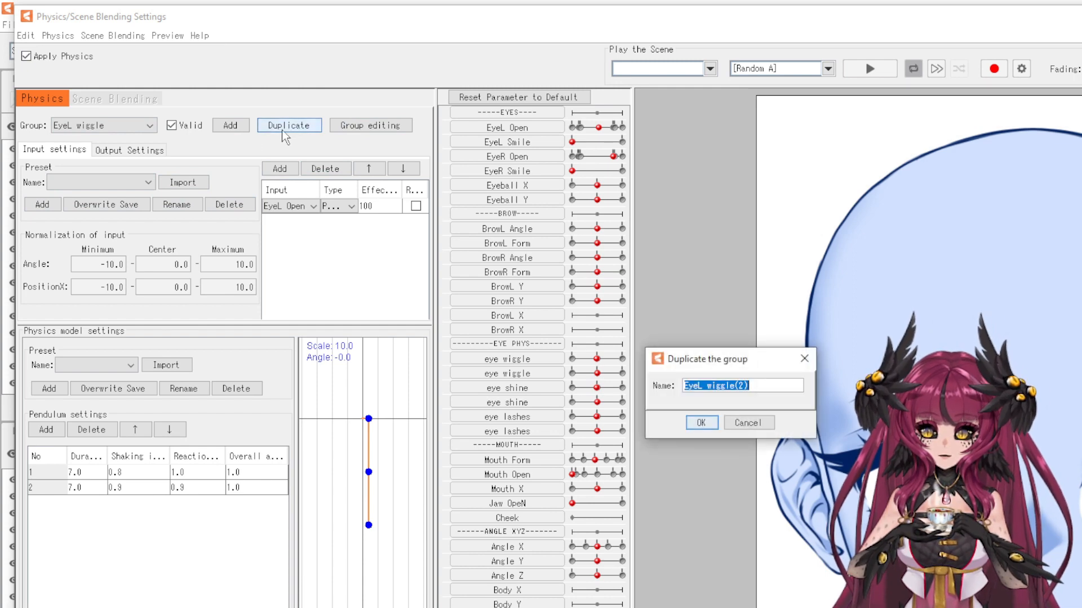
click(706, 386)
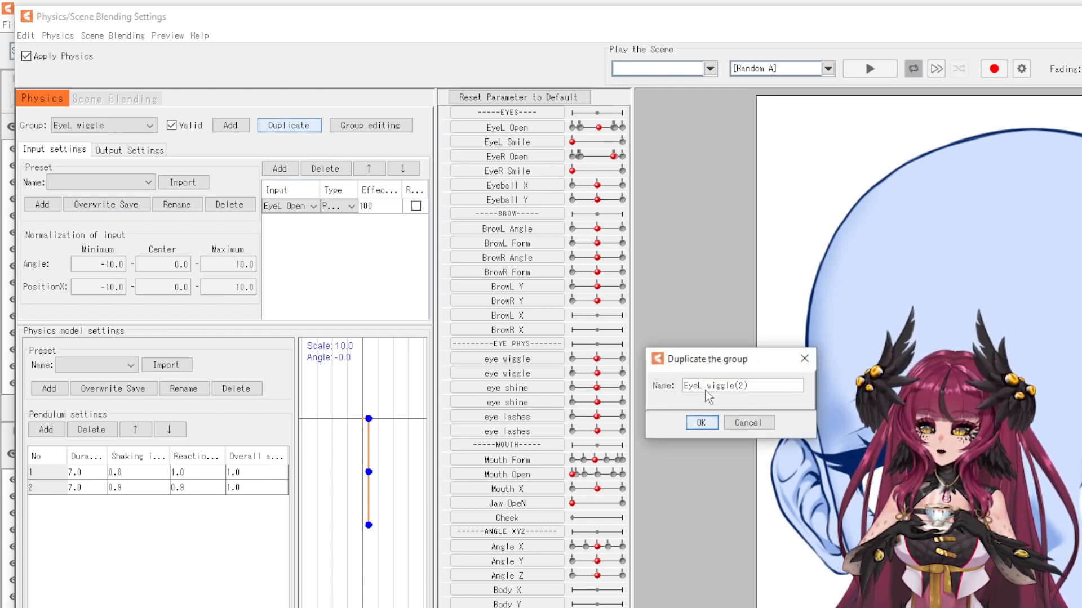
key(BackSpace)
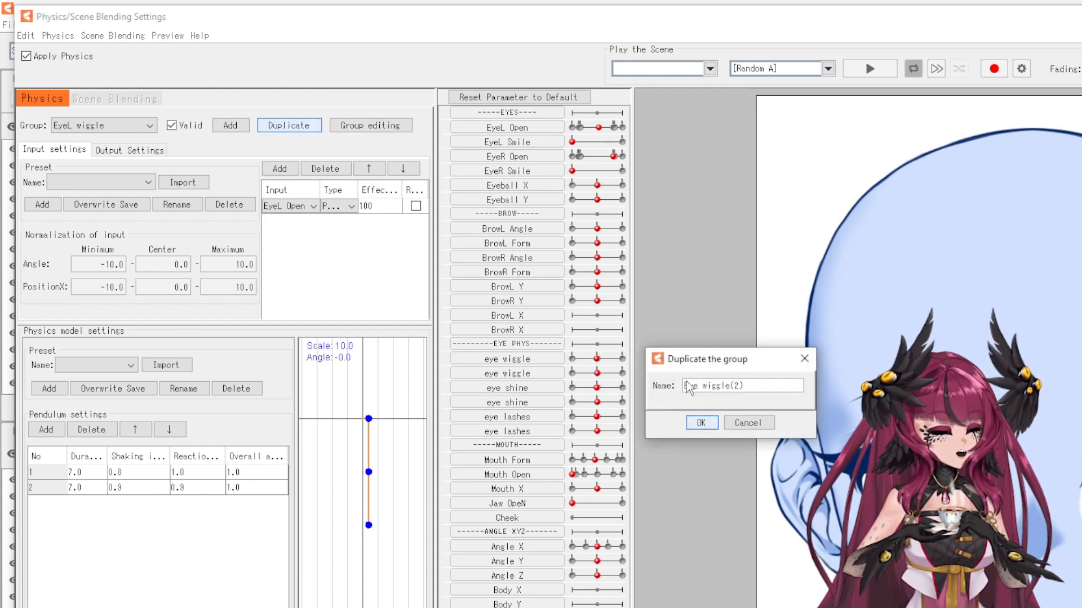
text(R)
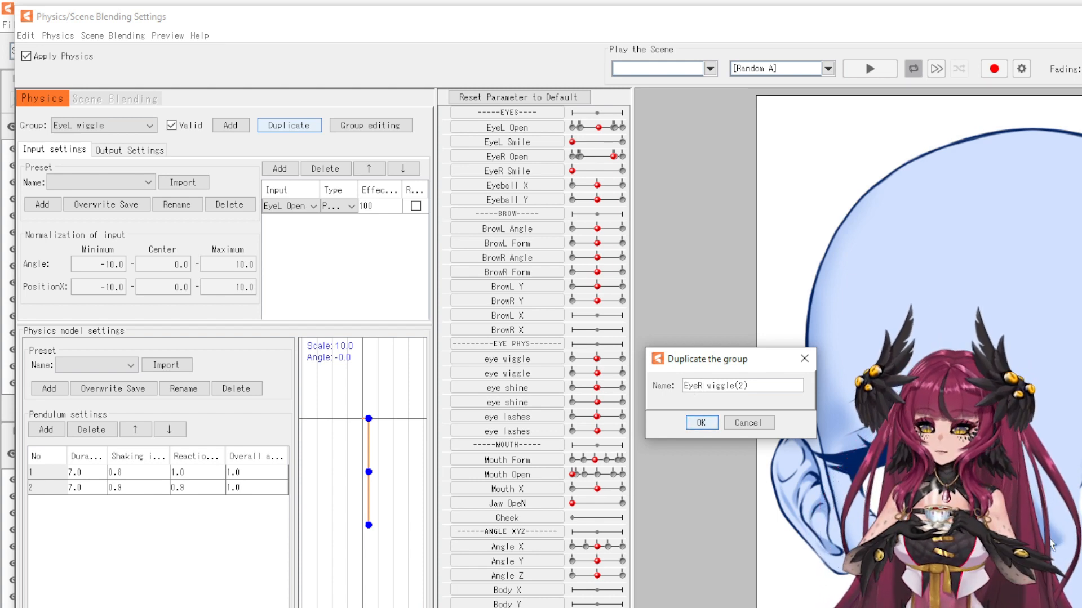
click(700, 422)
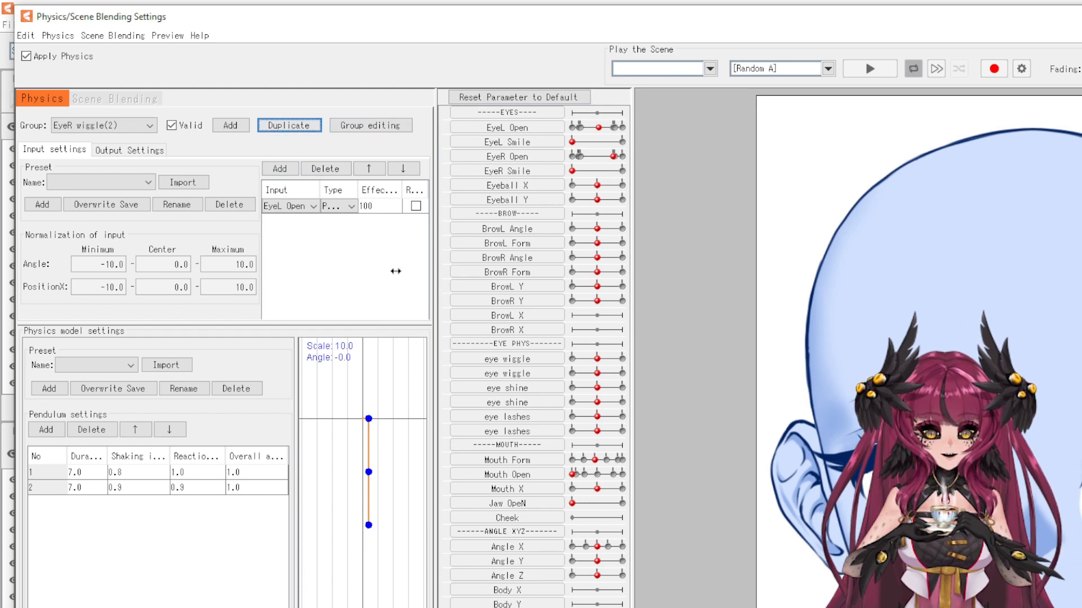
Set the duplicated wiggle group's input to EyeR Open and vary EyeR Open to test it.
click(289, 209)
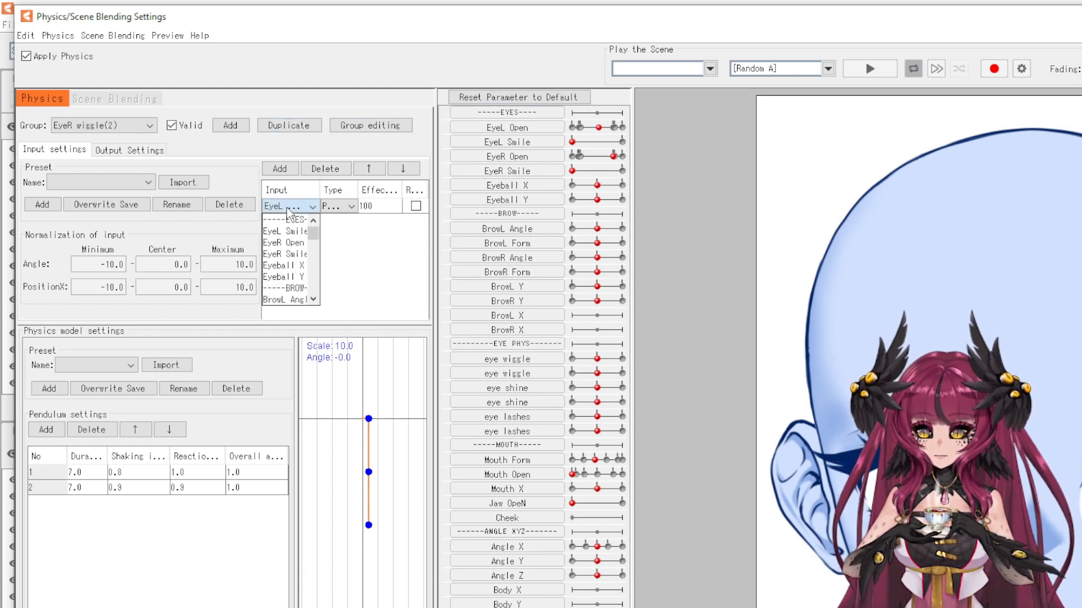
click(287, 243)
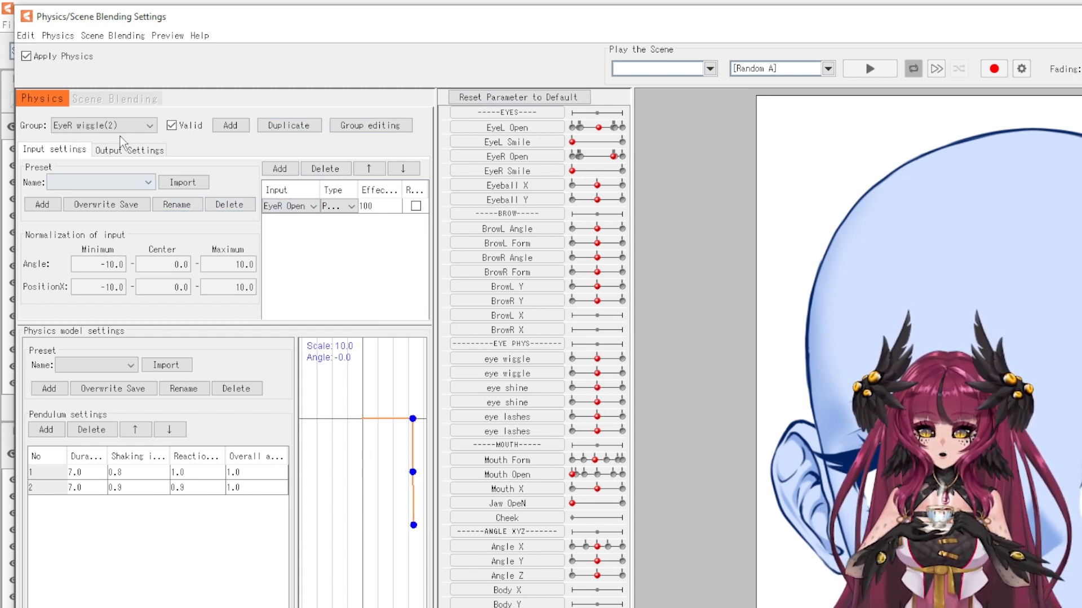
mouse_move(614, 156)
mouse_down()
mouse_move(580, 156)
mouse_move(612, 162)
mouse_move(603, 128)
mouse_move(586, 129)
mouse_move(597, 156)
mouse_up()
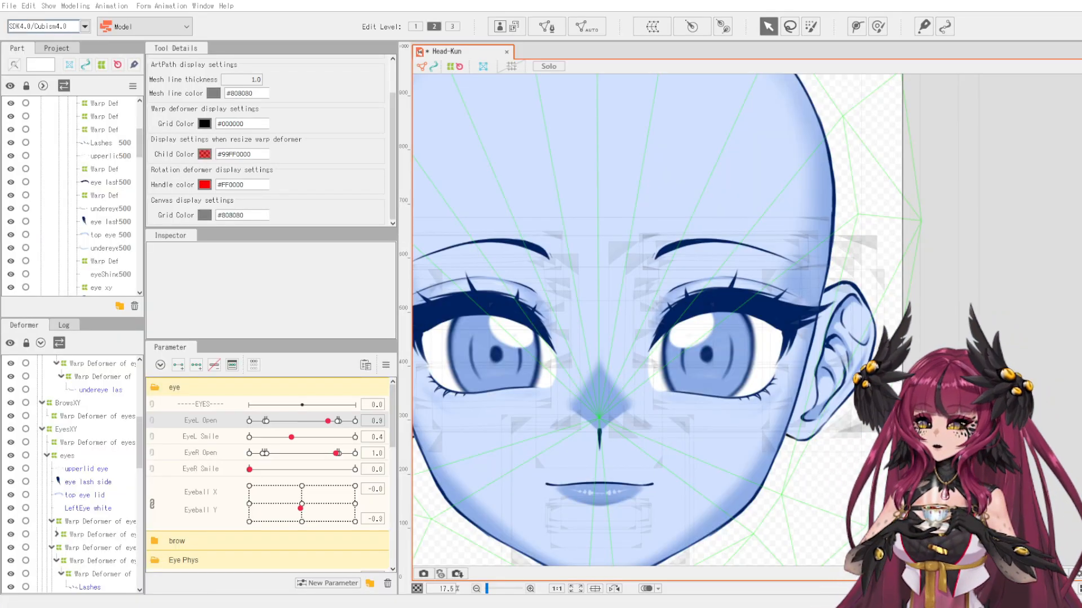
Show the Eye Phys parameters and move the mirrored eyeris's keys from the first eye wiggle parameter to the second one.
click(161, 395)
click(186, 417)
scroll(192, 423, down, 3)
scroll(200, 425, up, 3)
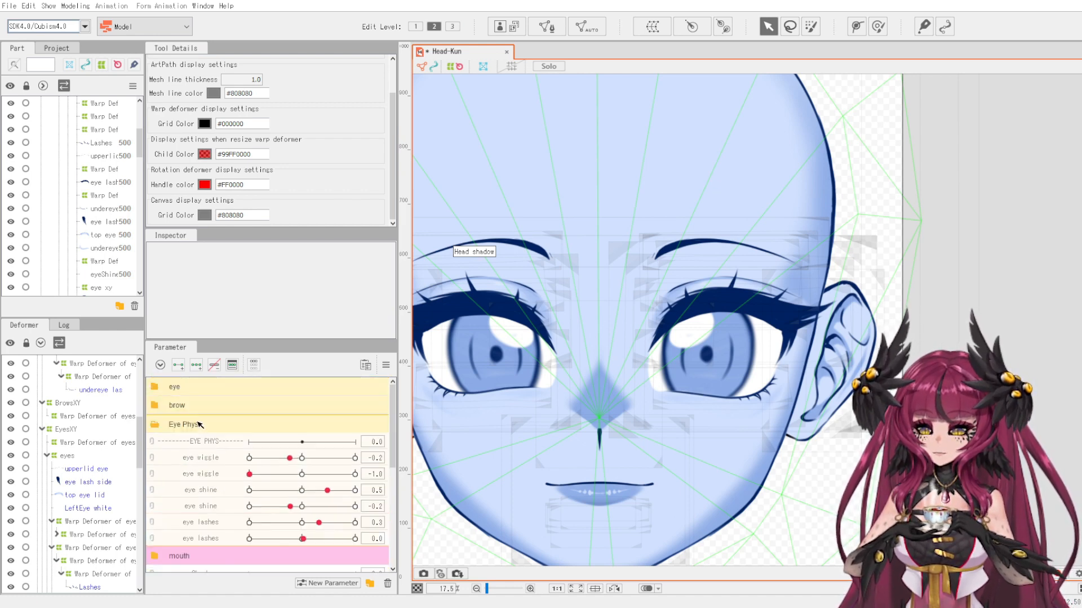
click(376, 458)
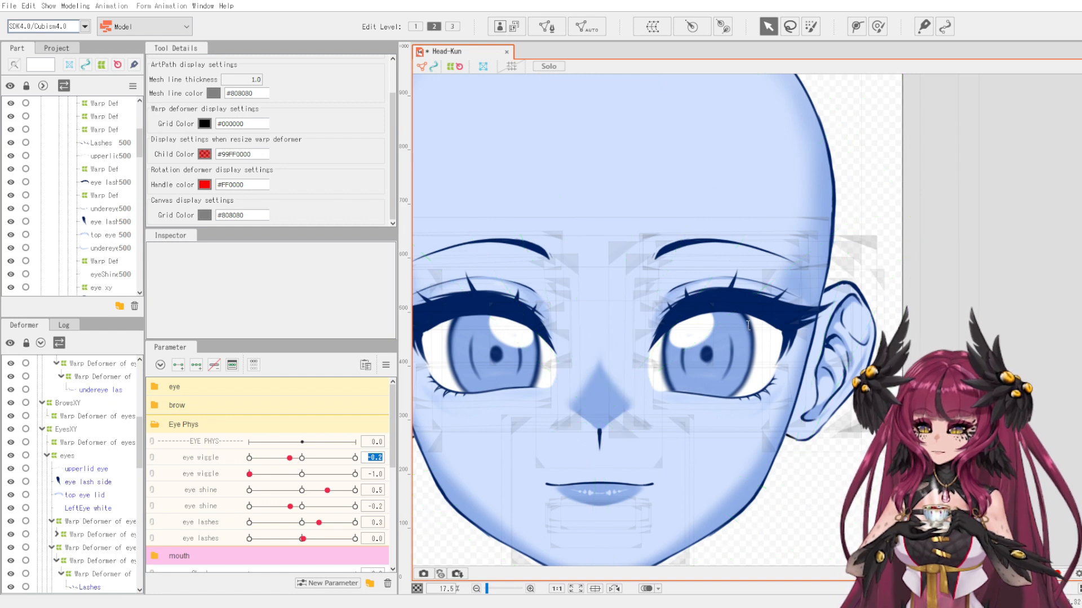
click(738, 358)
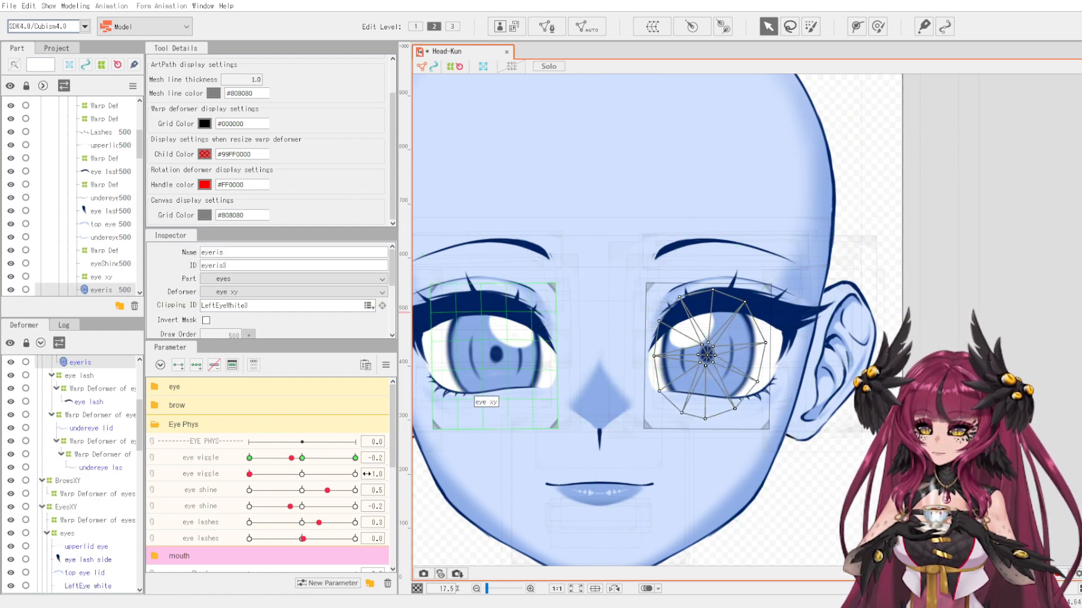
click(375, 458)
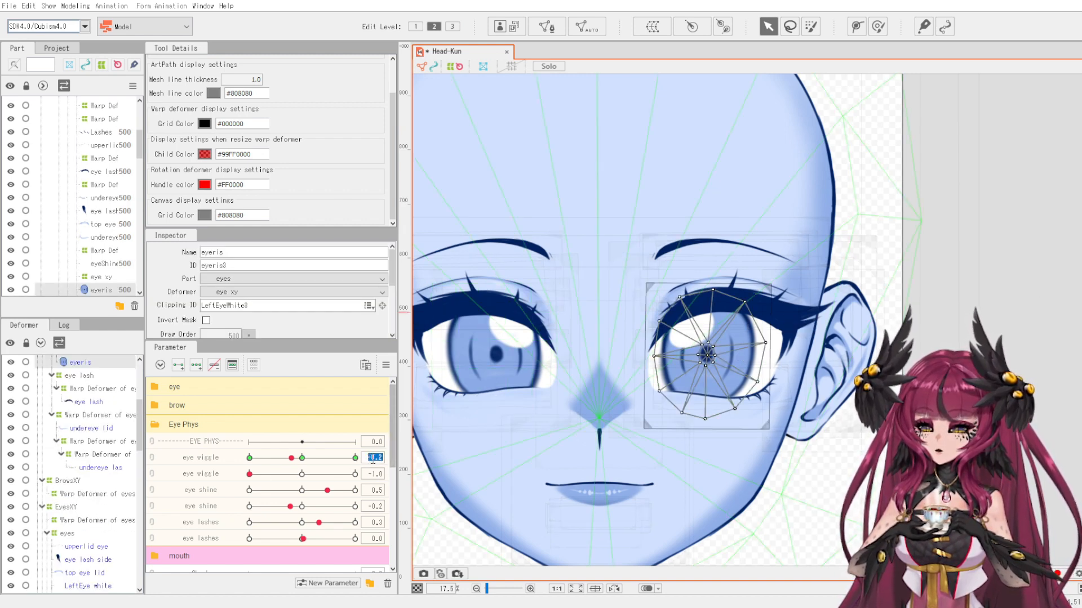
click(444, 505)
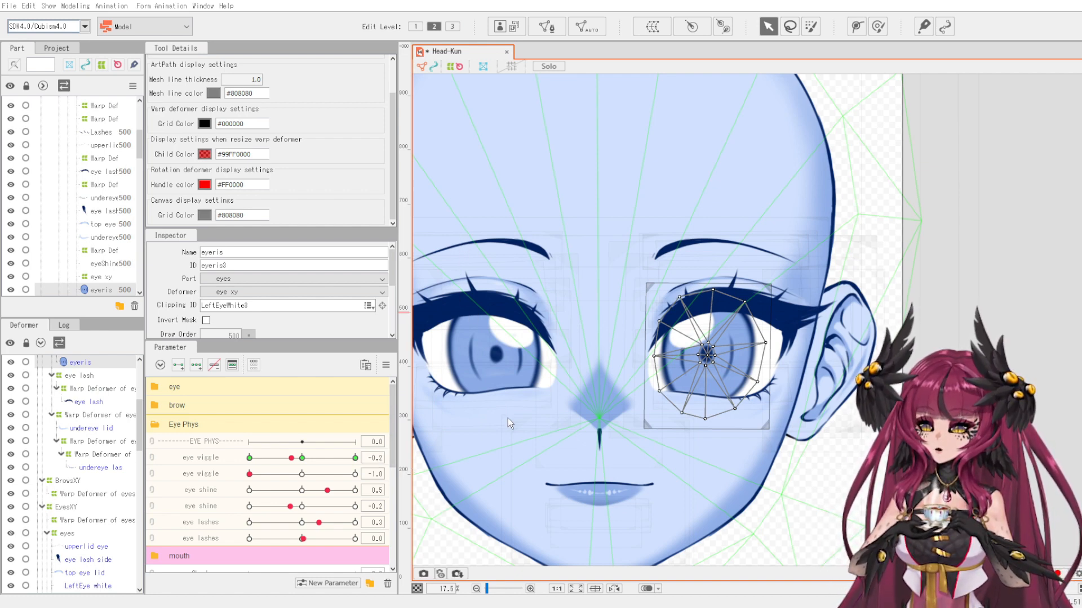
Rename the second eye wiggle parameter as eye wiggle R and the second eye shine parameter as eye shine R.
right_click(230, 476)
click(248, 476)
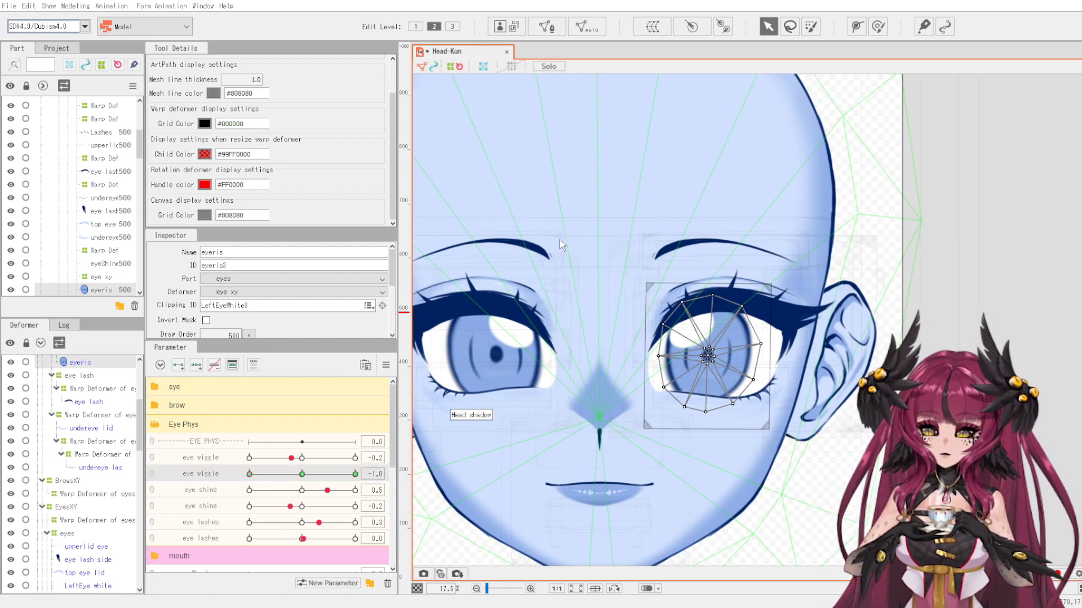
text(R)
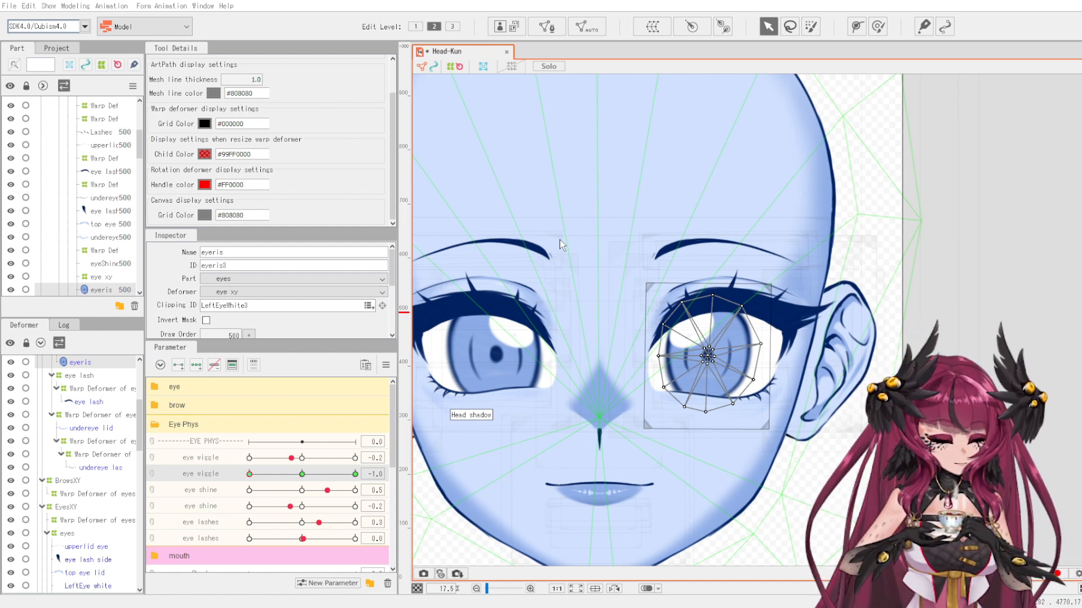
key(Return)
right_click(218, 509)
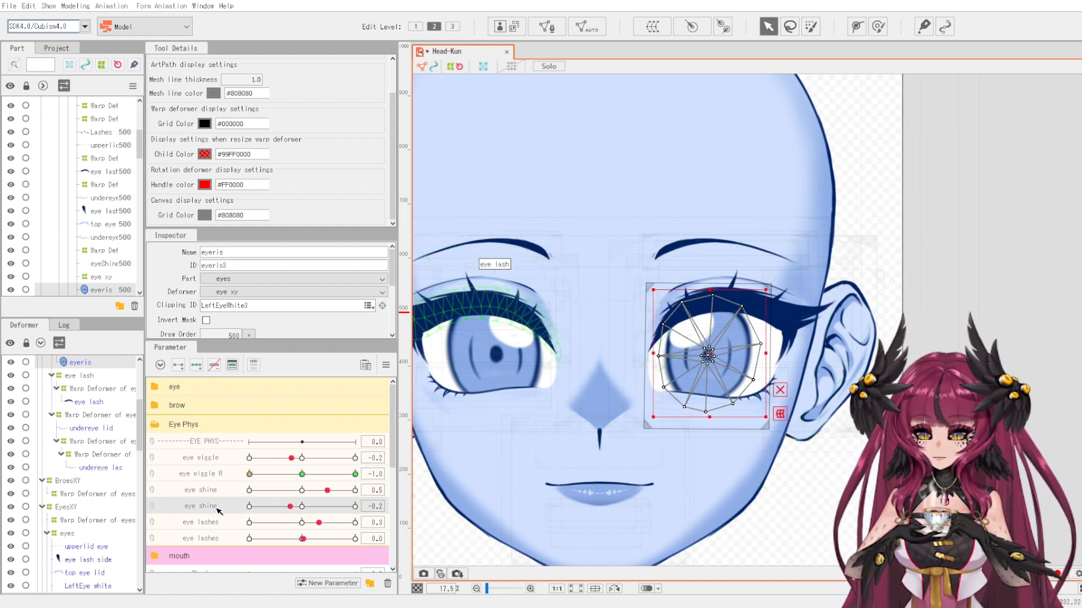
click(242, 513)
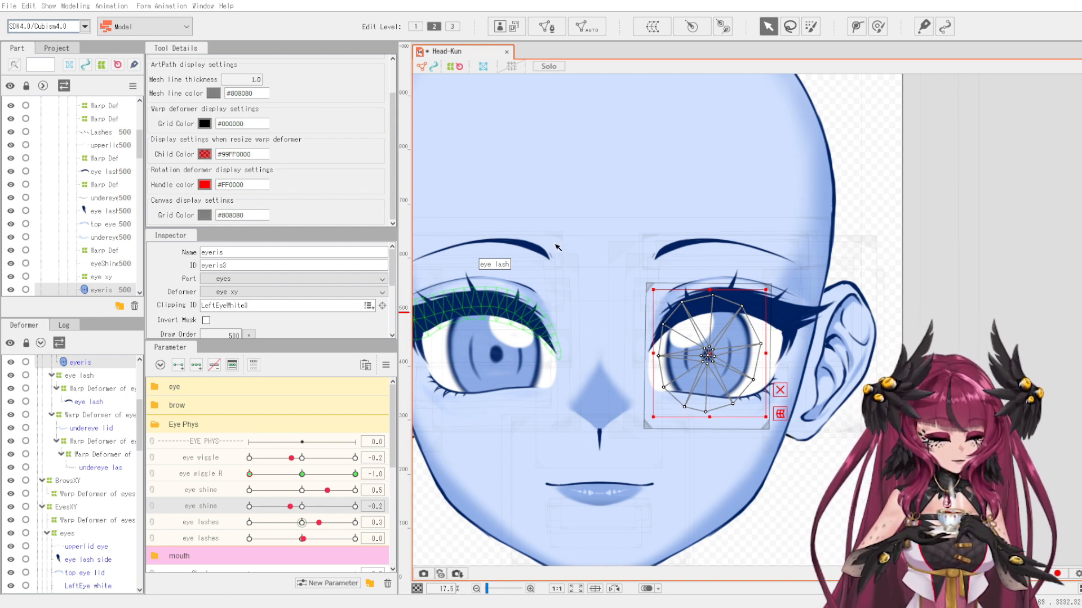
text(R)
key(Return)
Move the mirrored eyeShine's keys from the eye shine parameter to eye shine R.
click(230, 494)
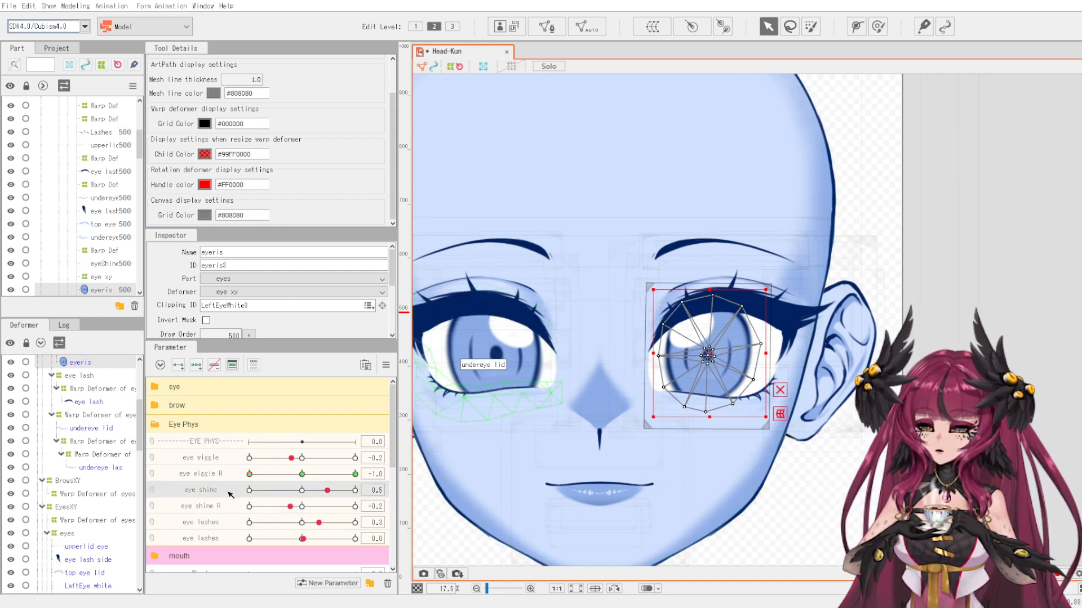
click(683, 338)
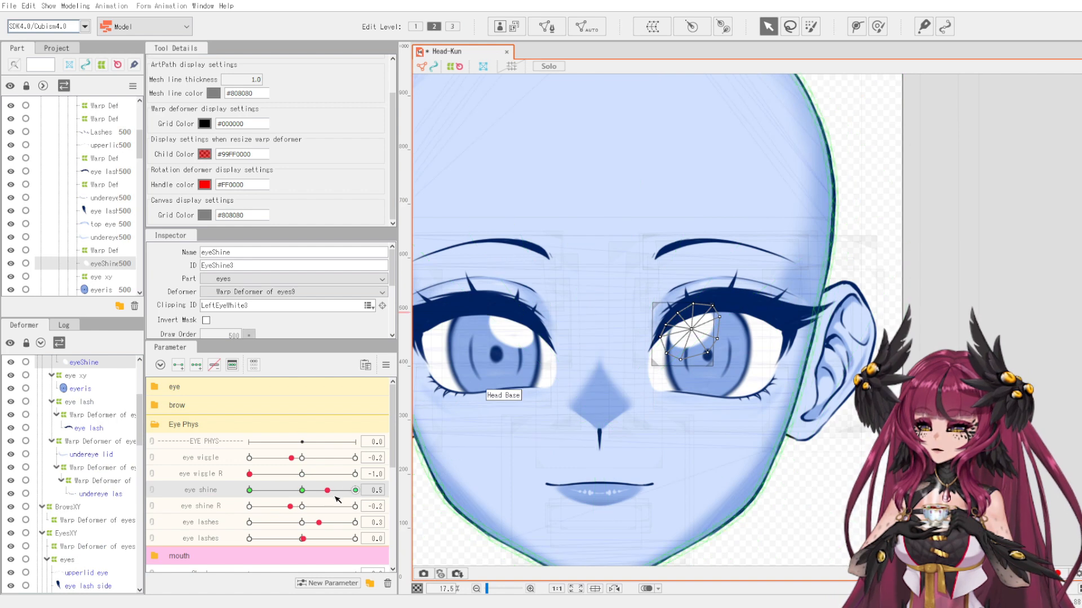
click(371, 490)
click(444, 543)
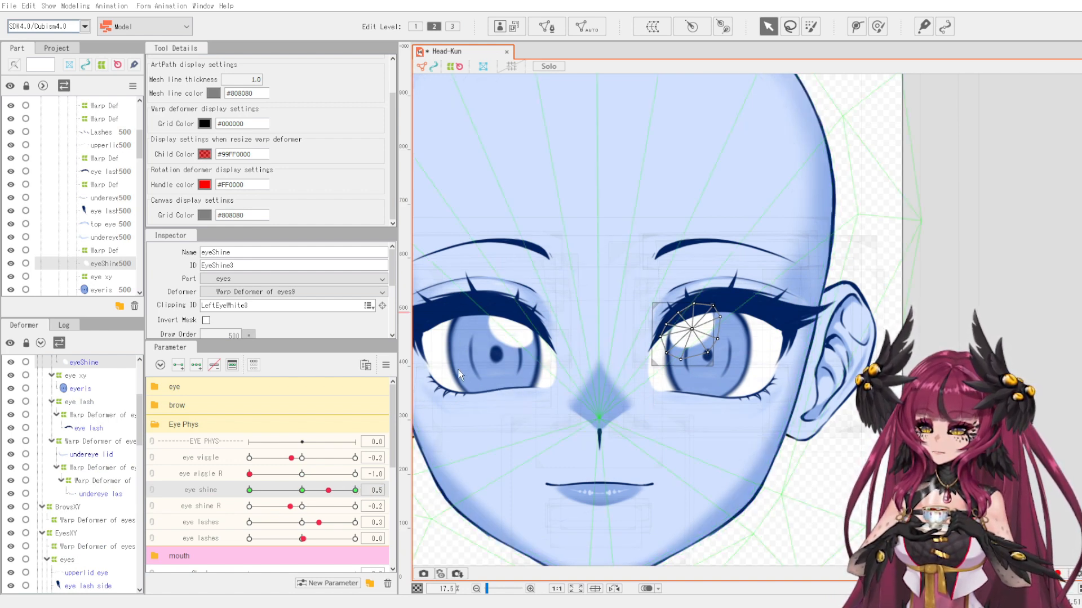
click(243, 524)
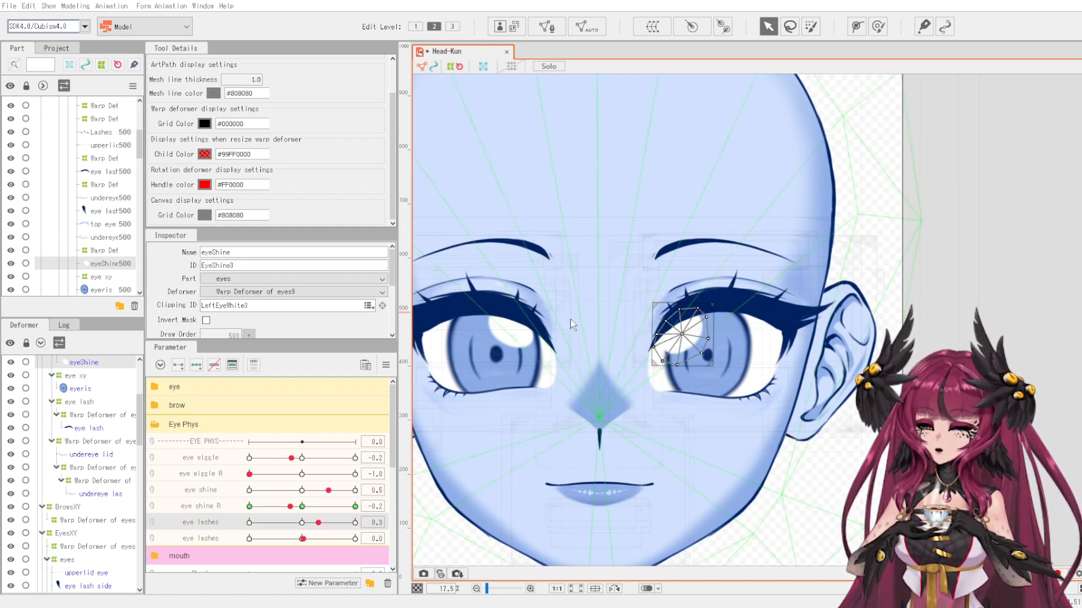
Move the keys of the mirrored lower lashes' warp deformer from the first eye lashes parameter to the second one.
click(730, 289)
click(96, 575)
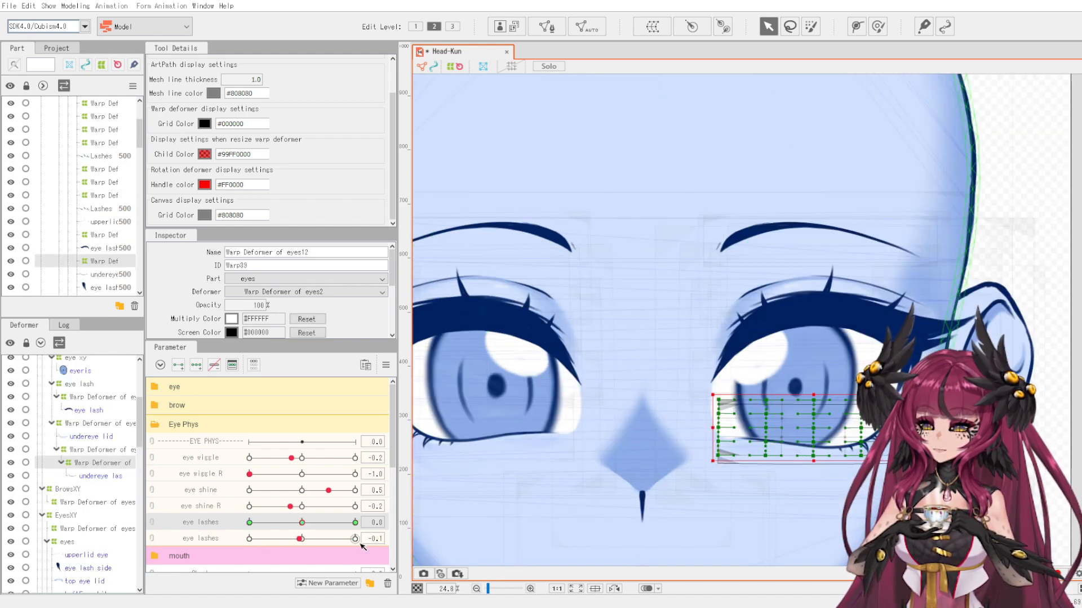
double_click(376, 522)
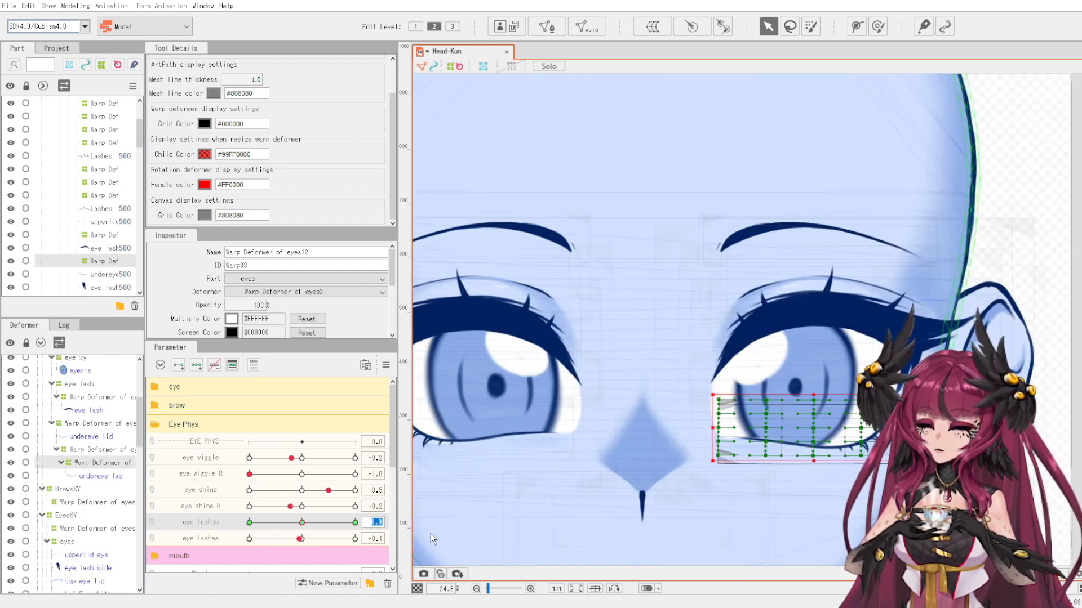
click(457, 574)
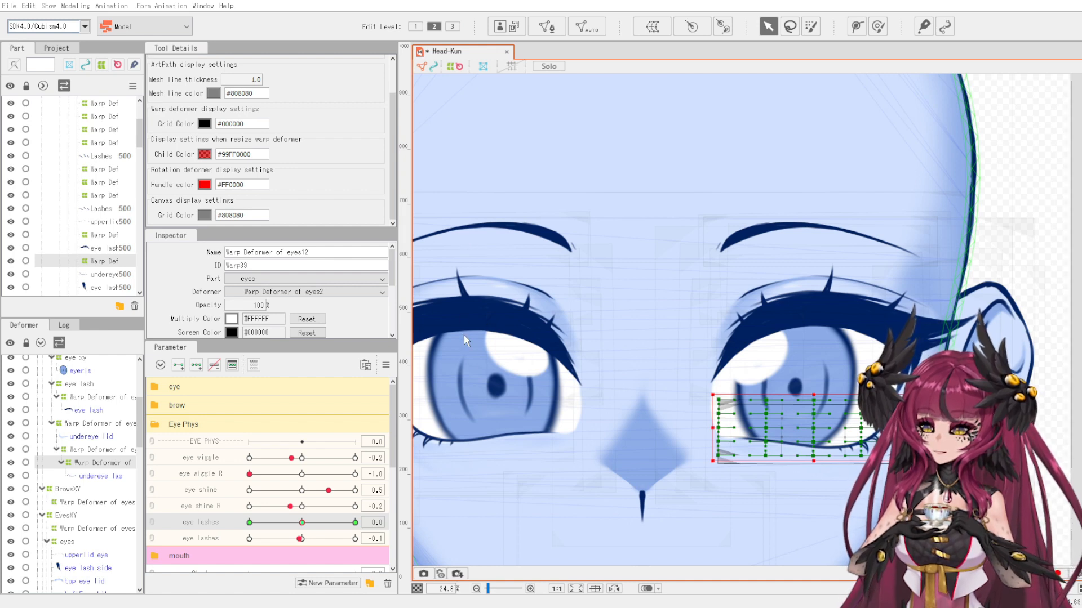
click(292, 539)
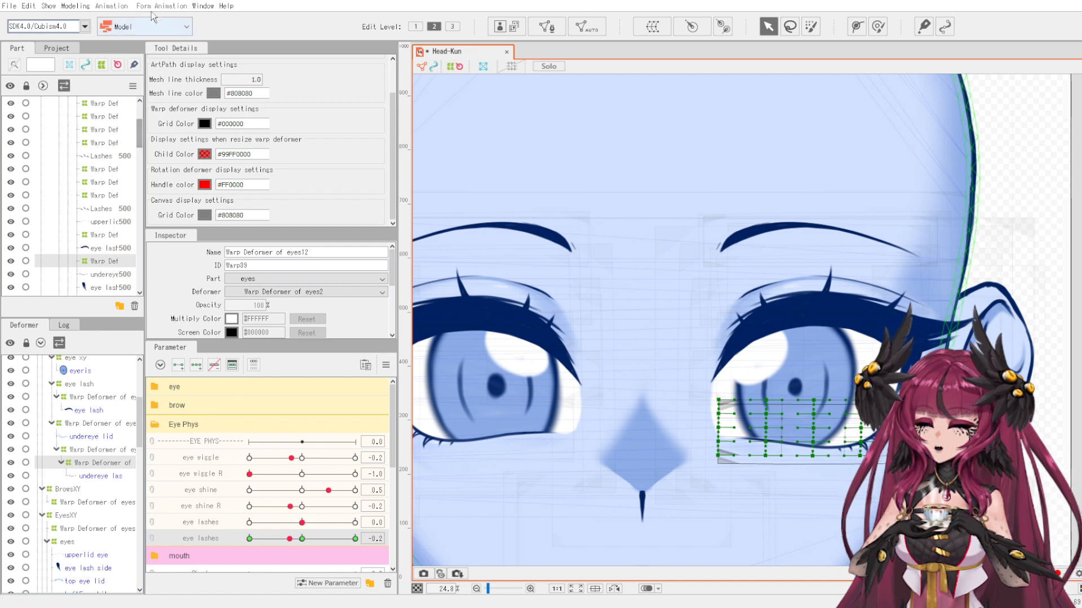
Open the Physics/Scene Blending Settings and preview the eye motion on the face.
click(48, 6)
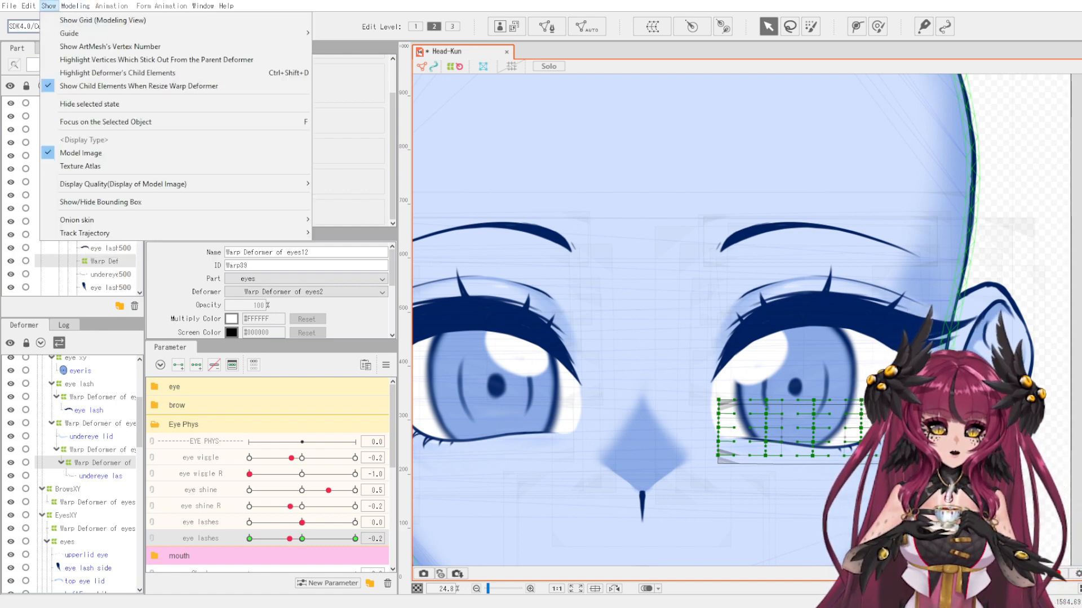
click(49, 6)
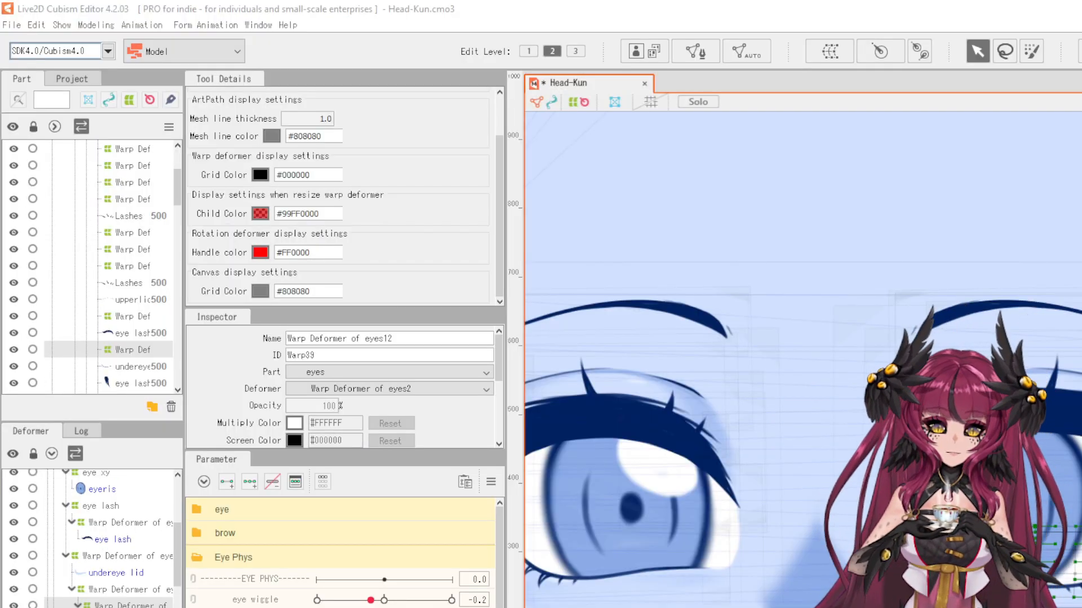
click(96, 25)
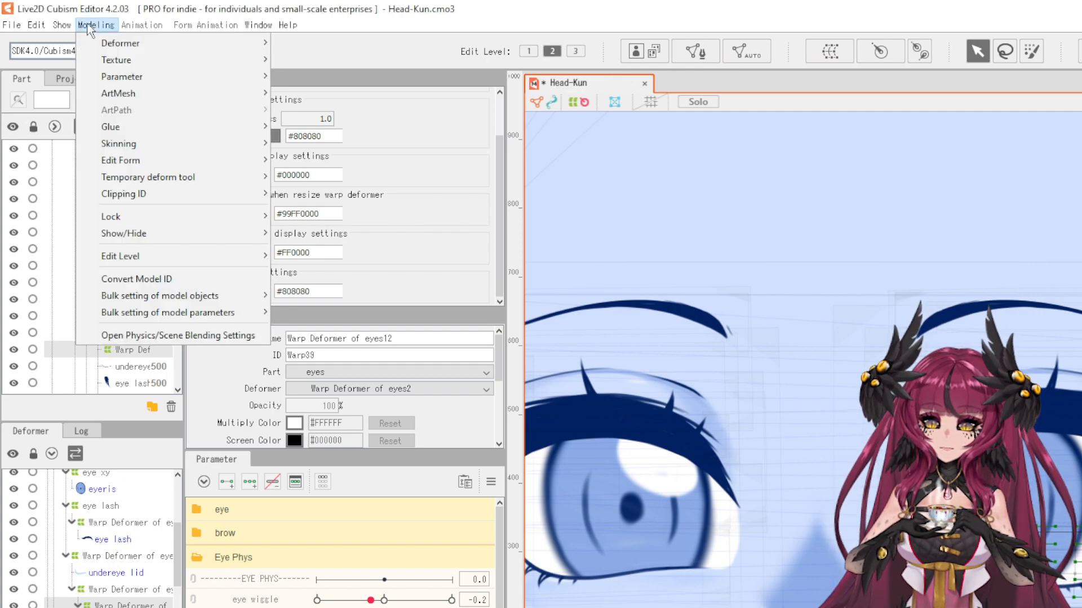
click(134, 340)
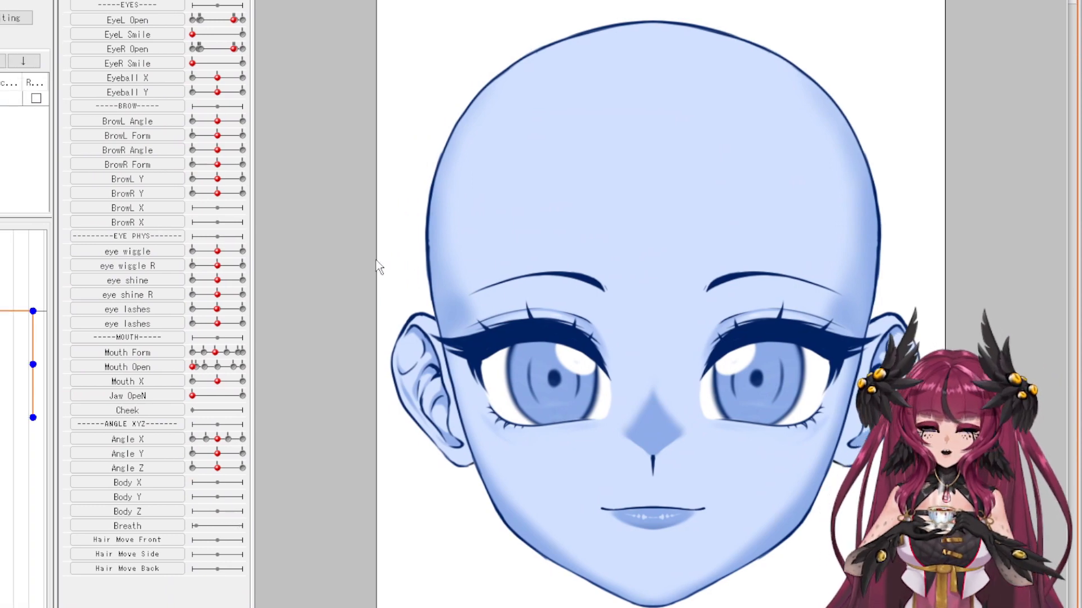
mouse_move(228, 32)
mouse_down()
mouse_move(194, 30)
mouse_move(237, 34)
mouse_up()
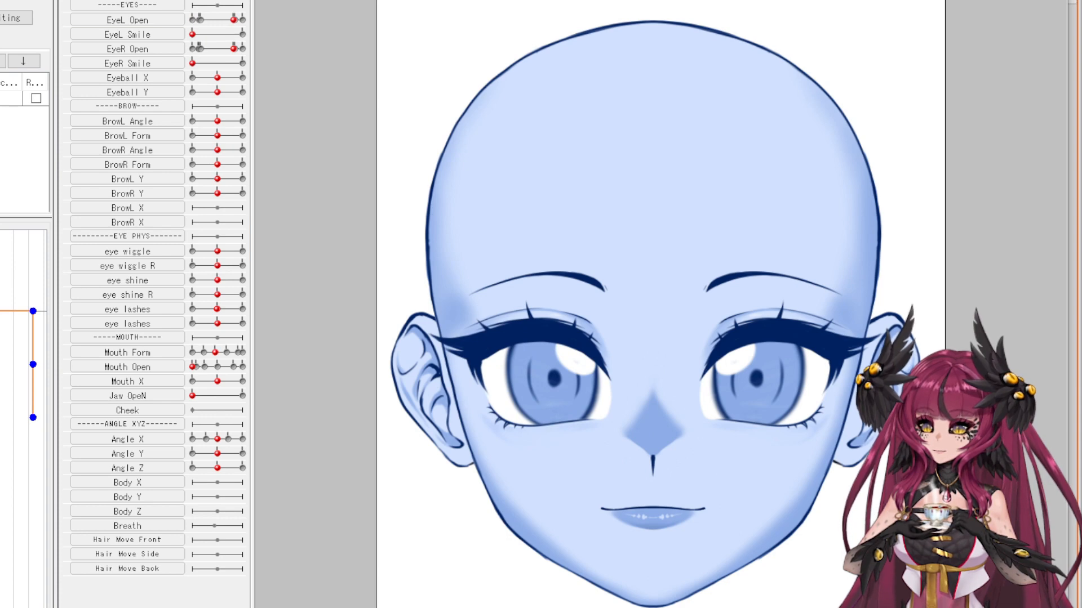
Add eye wiggle R, eye shine R and the second eye lashes parameter as outputs of the EyeR wiggle(2) physics group.
click(1, 44)
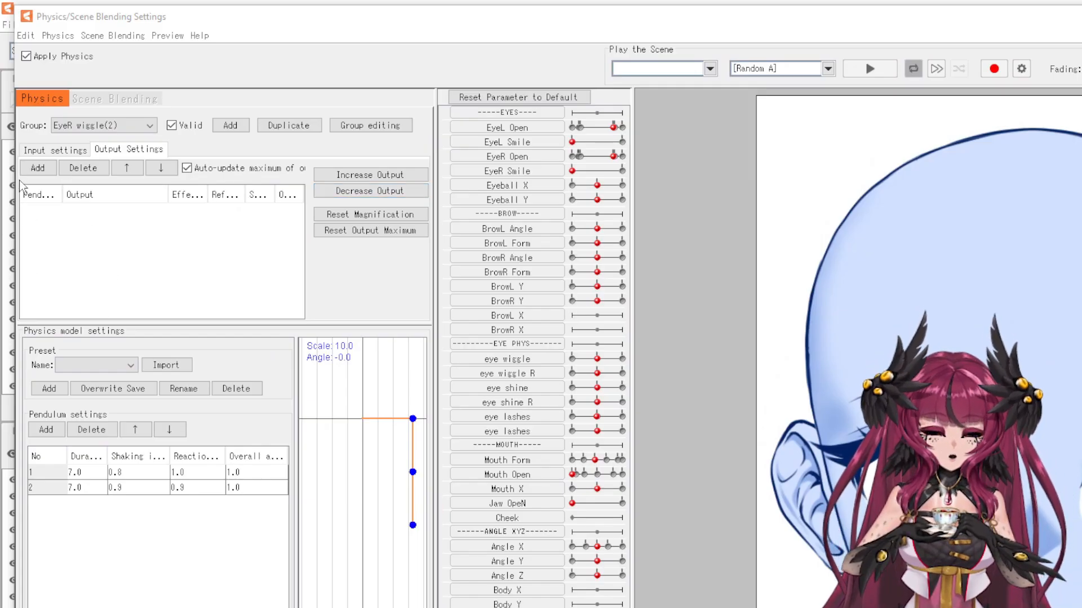
click(35, 168)
scroll(732, 463, down, 4)
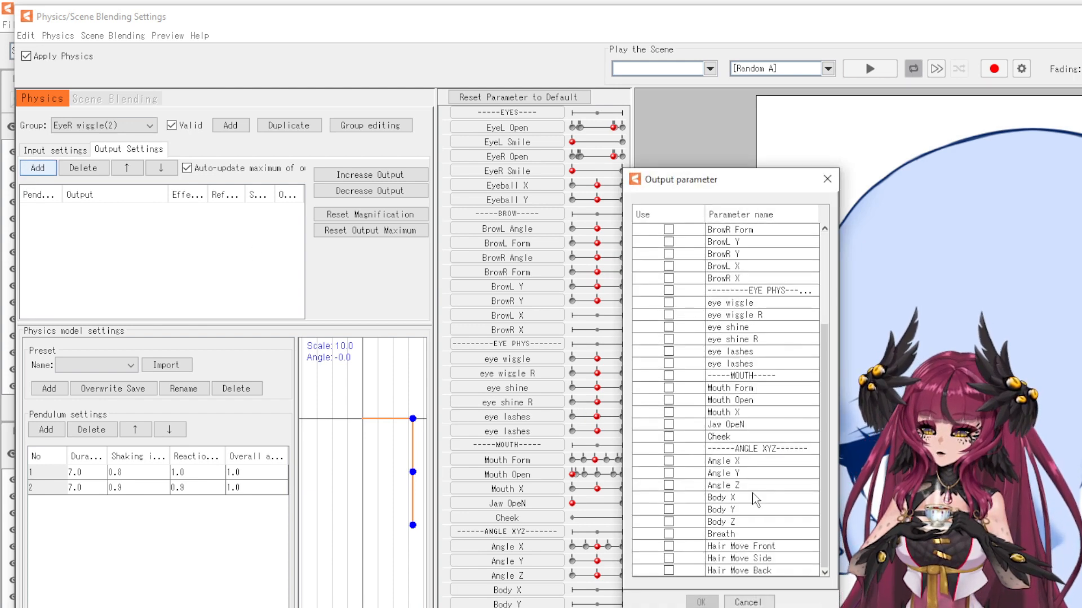
click(743, 314)
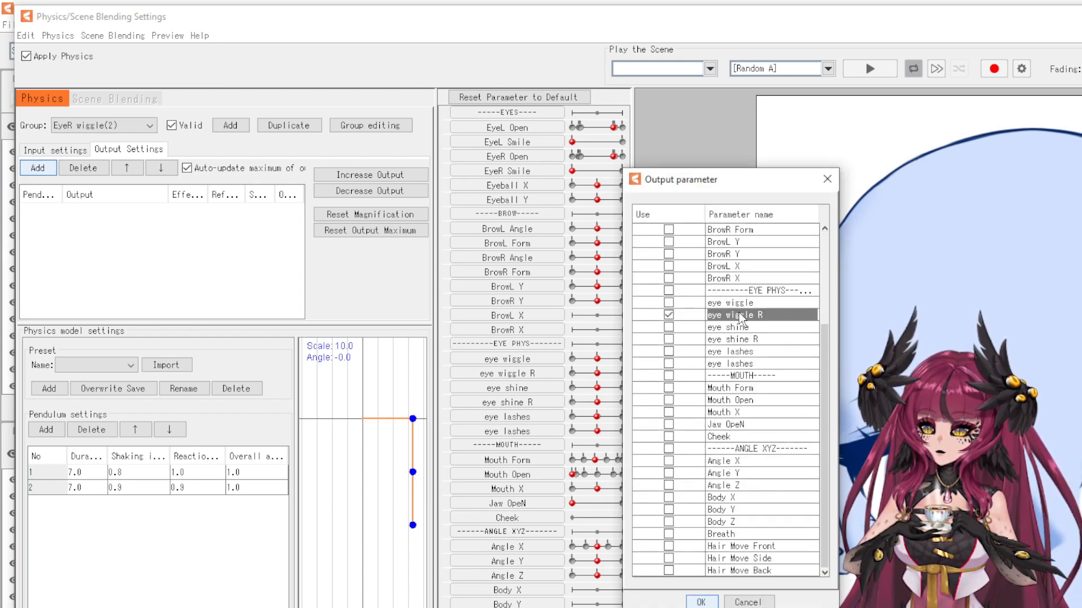
click(709, 340)
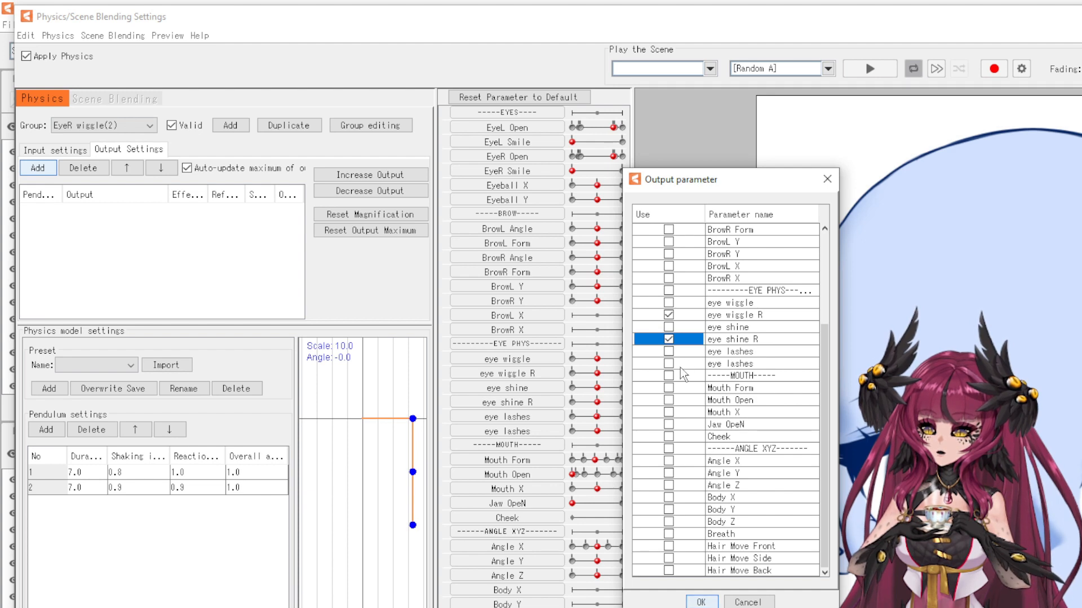
click(718, 364)
click(696, 602)
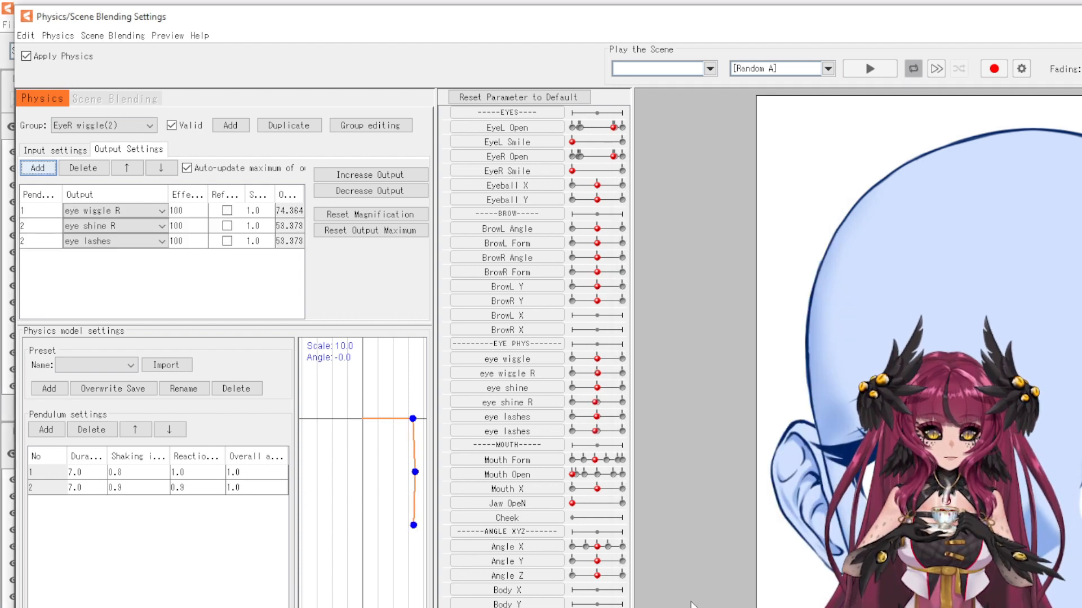